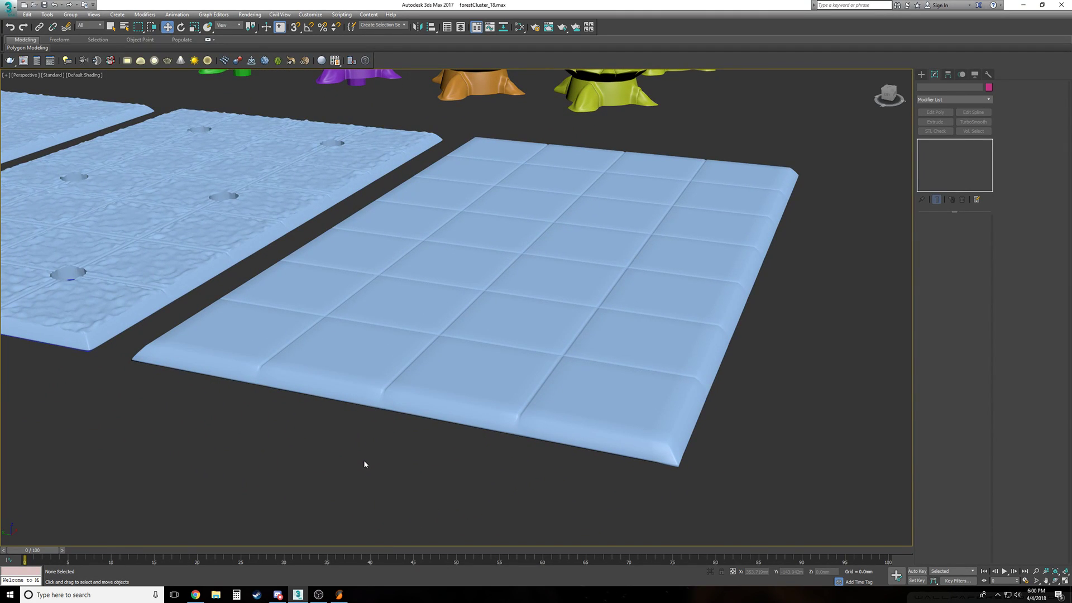
Select the smooth tiled slab, show edged faces, and disable its TurboSmooth and Edit Poly modifiers to examine the base Box parameters
left_click(434, 400)
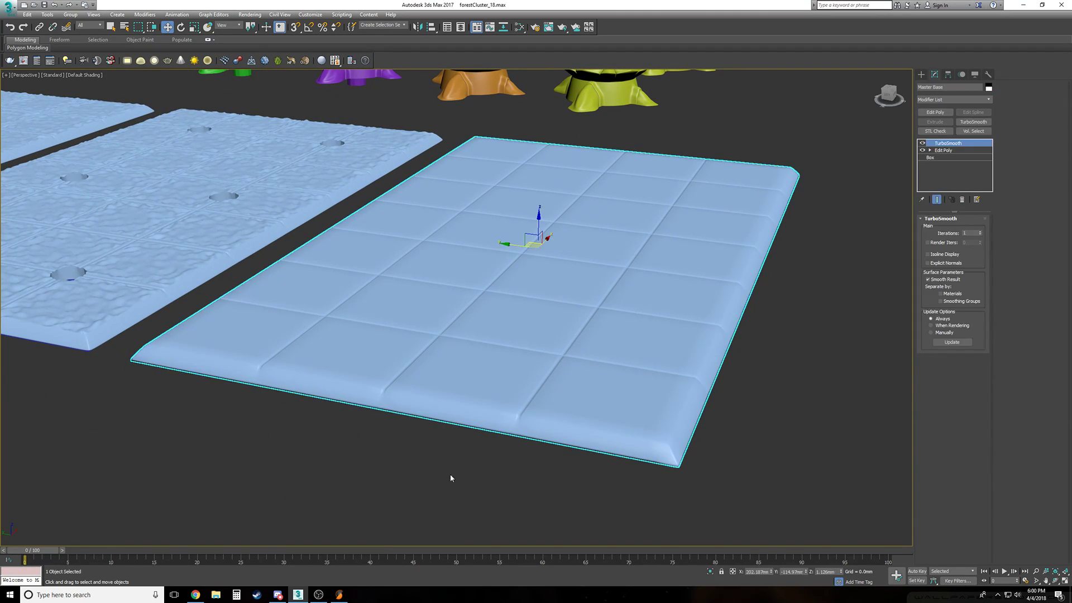
key("F4")
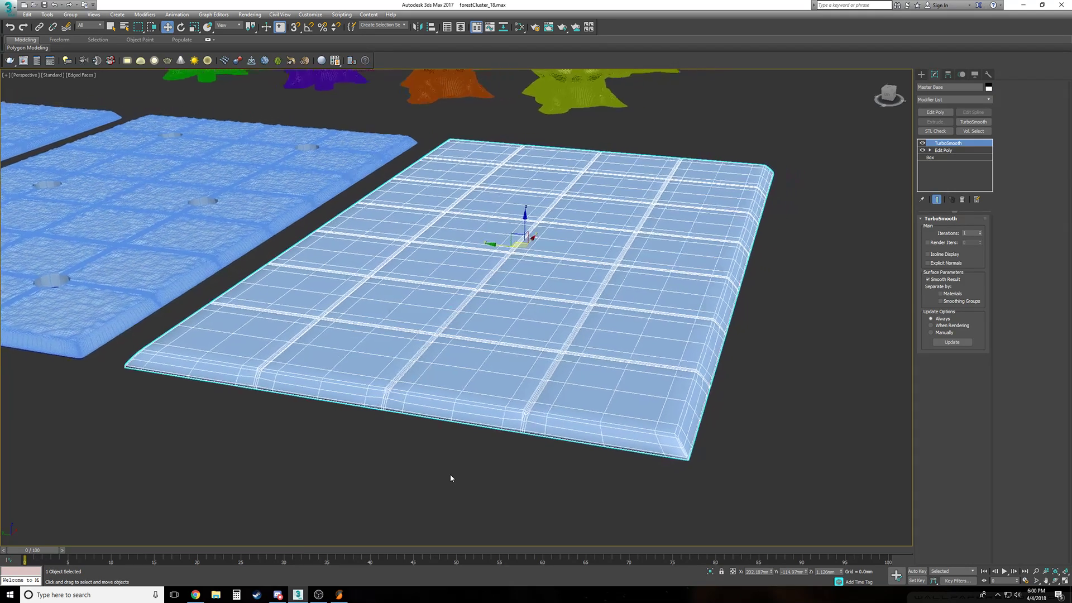
left_click(923, 143)
left_click(922, 150)
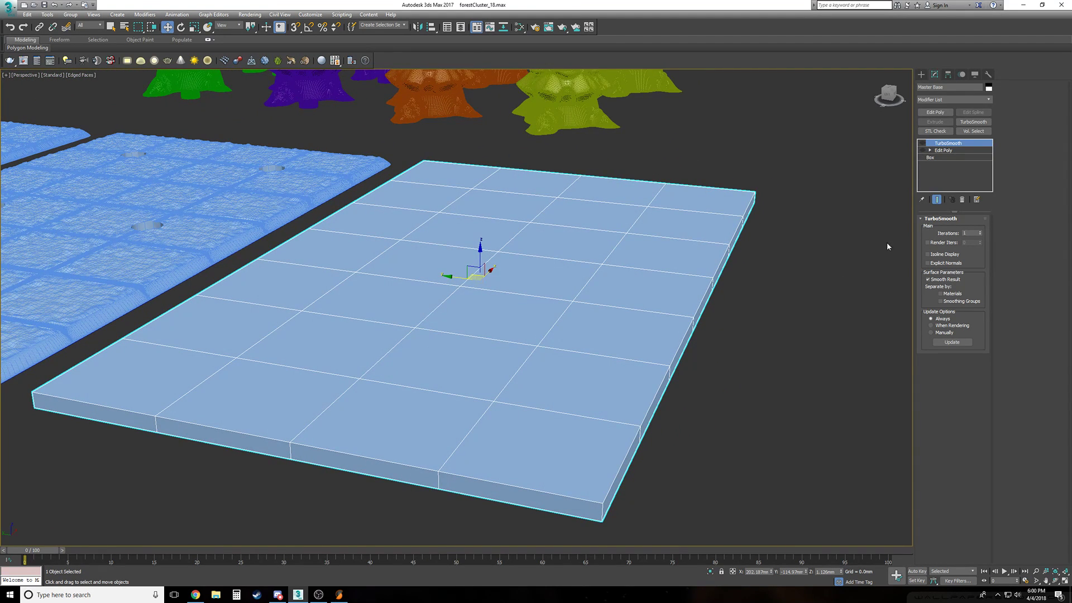
left_click(943, 157)
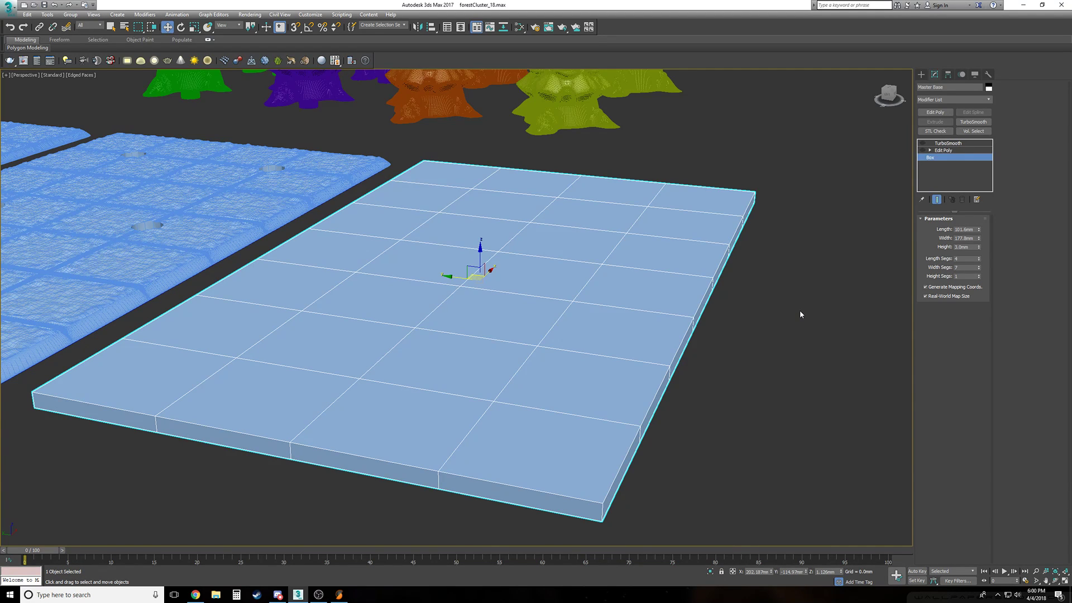
middle_click_drag(799, 310, 795, 317, "alt")
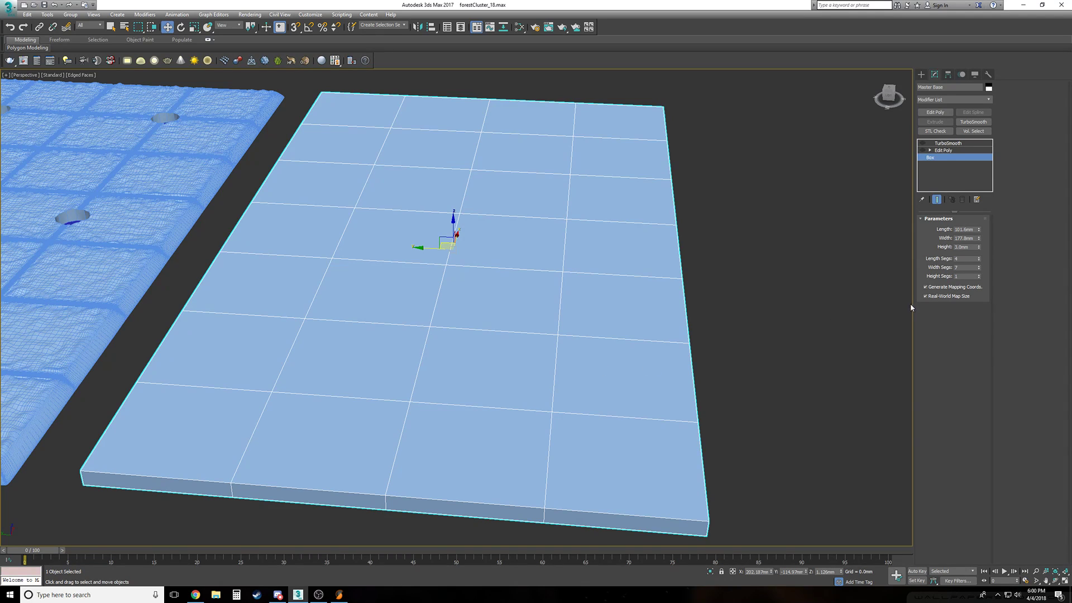
Re-enable the smooth slab's Edit Poly modifier and inspect the grooves and bevelled border up close
left_click(924, 153)
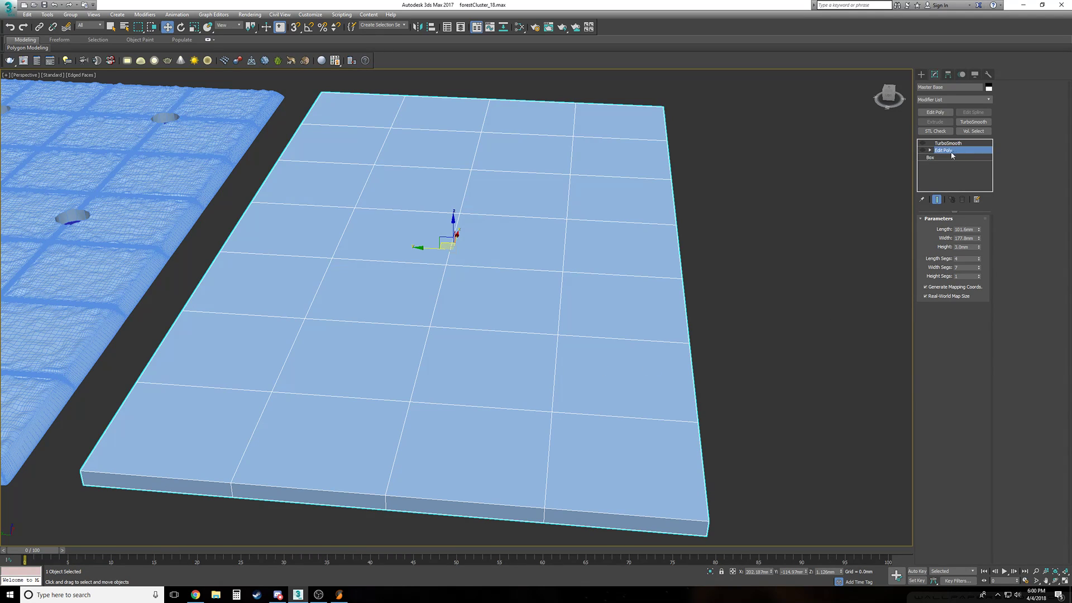
left_click(923, 151)
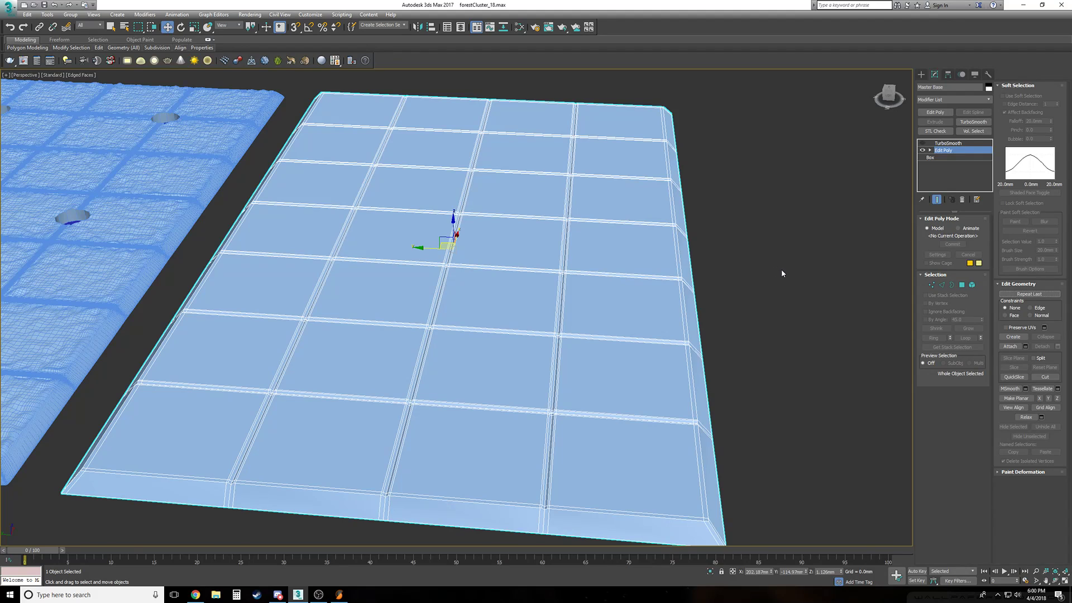
middle_click_drag(781, 270, 784, 282, "alt")
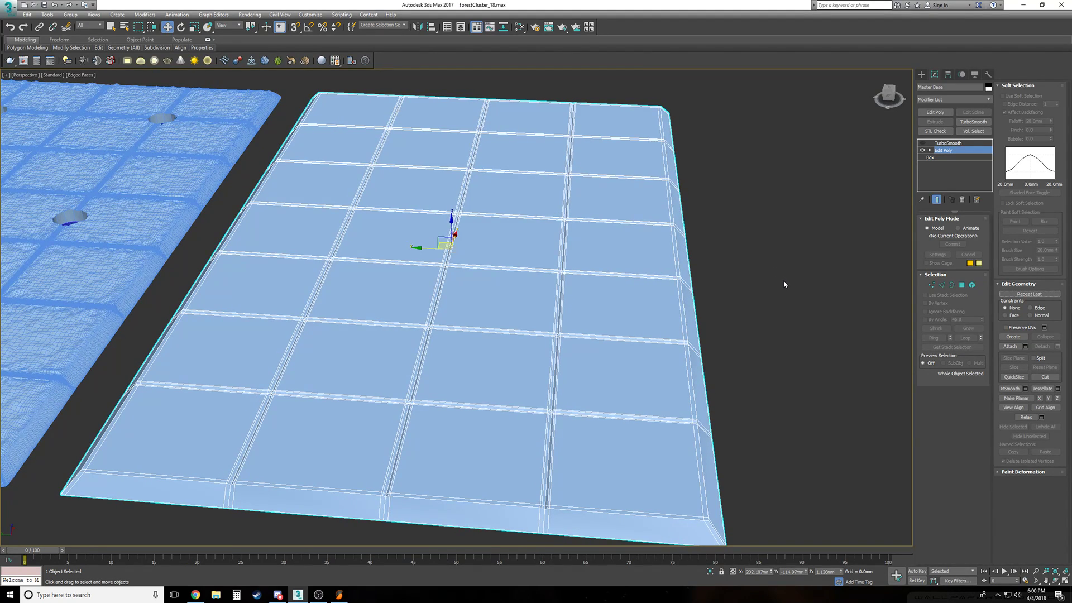
scroll(784, 282, "up", 10)
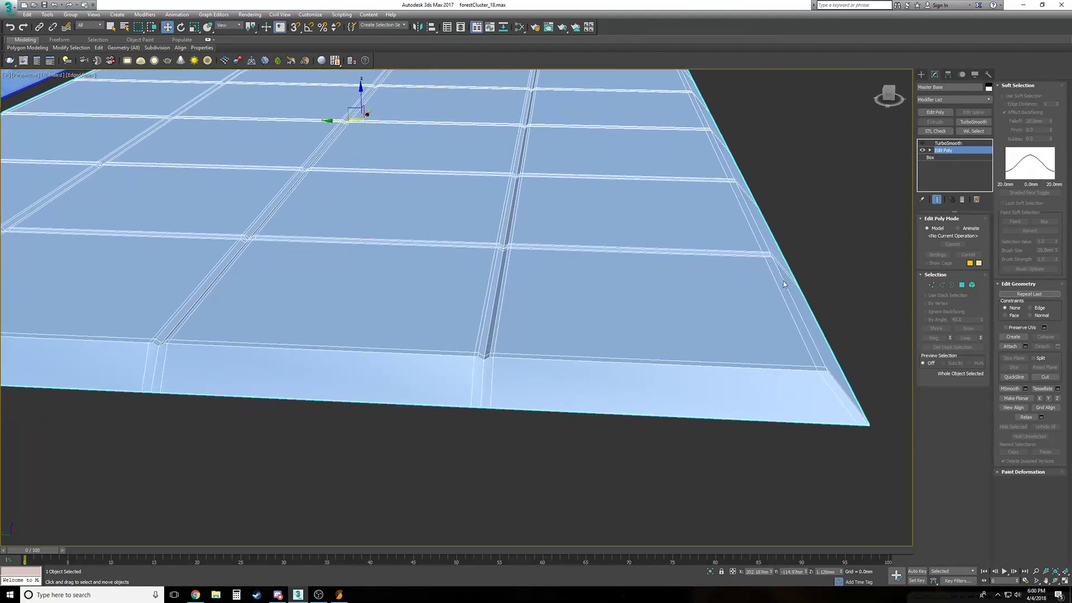
scroll(755, 298, "up", 1)
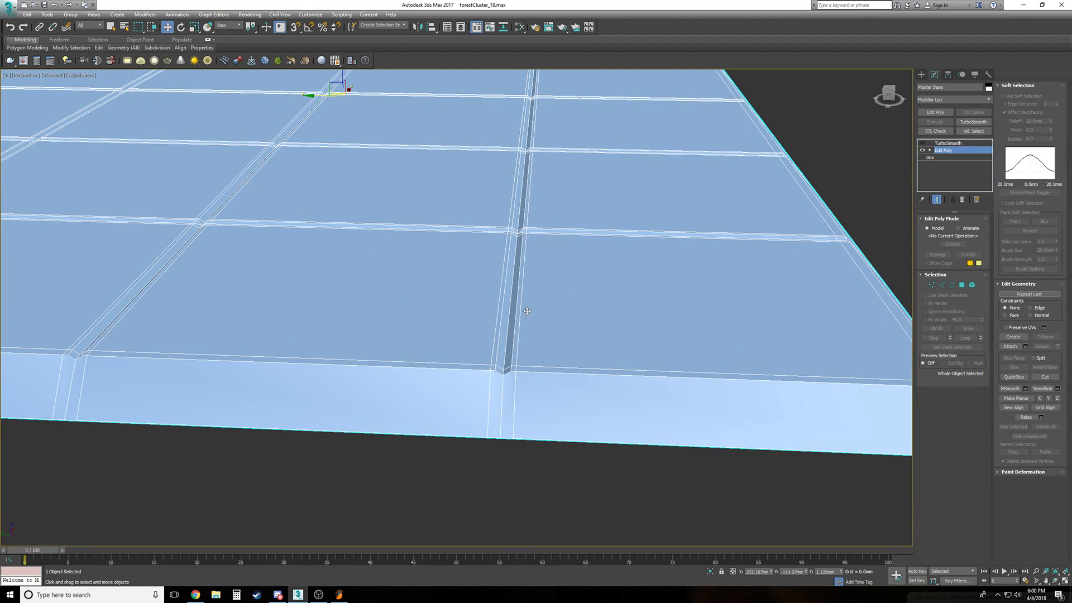
Toggle the Edit Poly modifier off and on to compare the plain box edges with the grooved ones
left_click(922, 151)
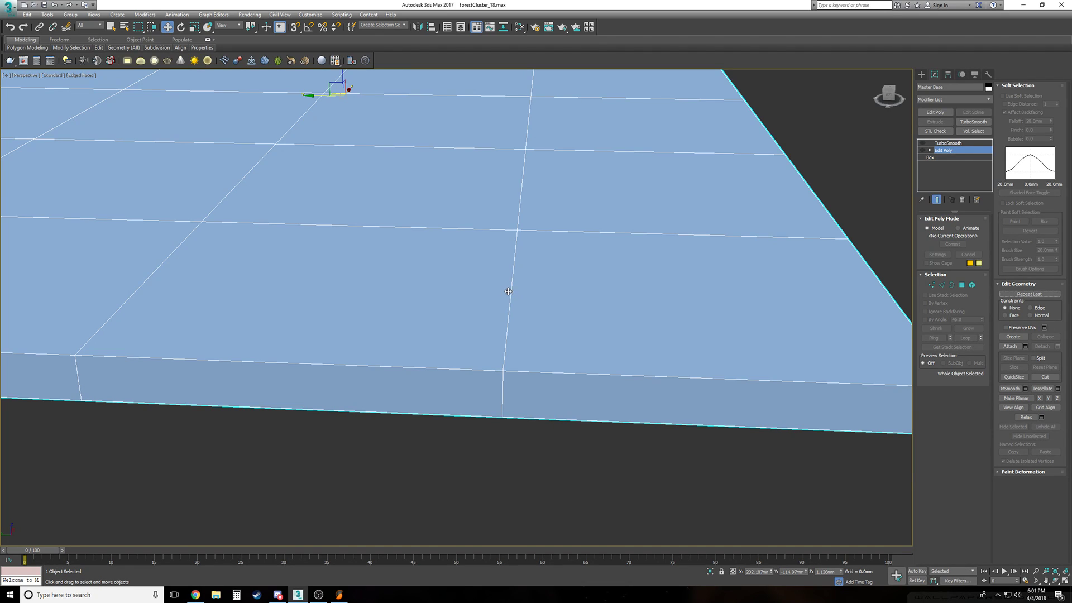
middle_click_drag(510, 294, 781, 224, "alt")
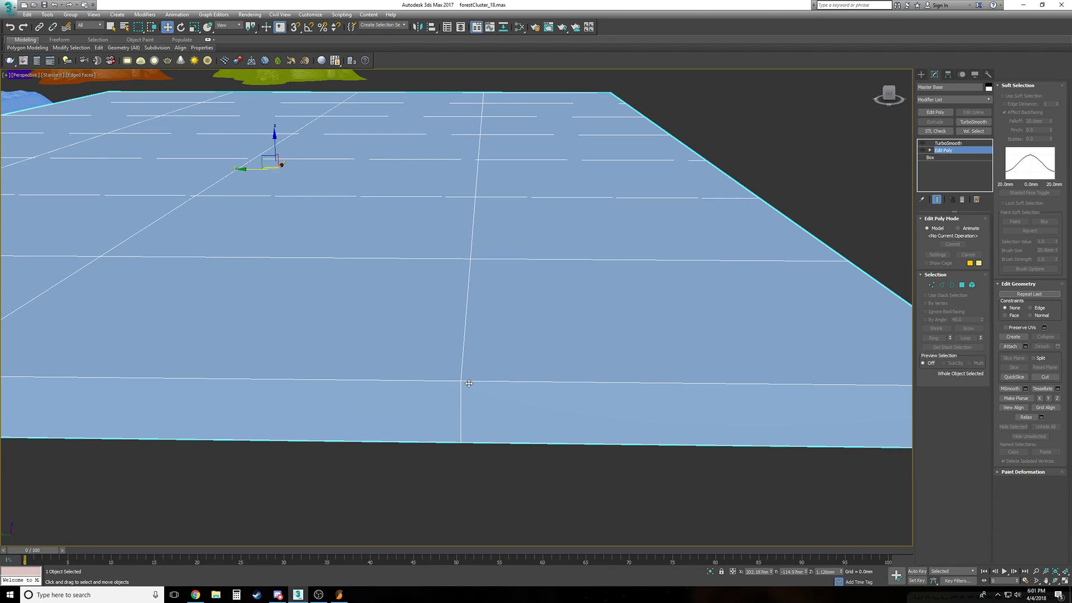
left_click(922, 151)
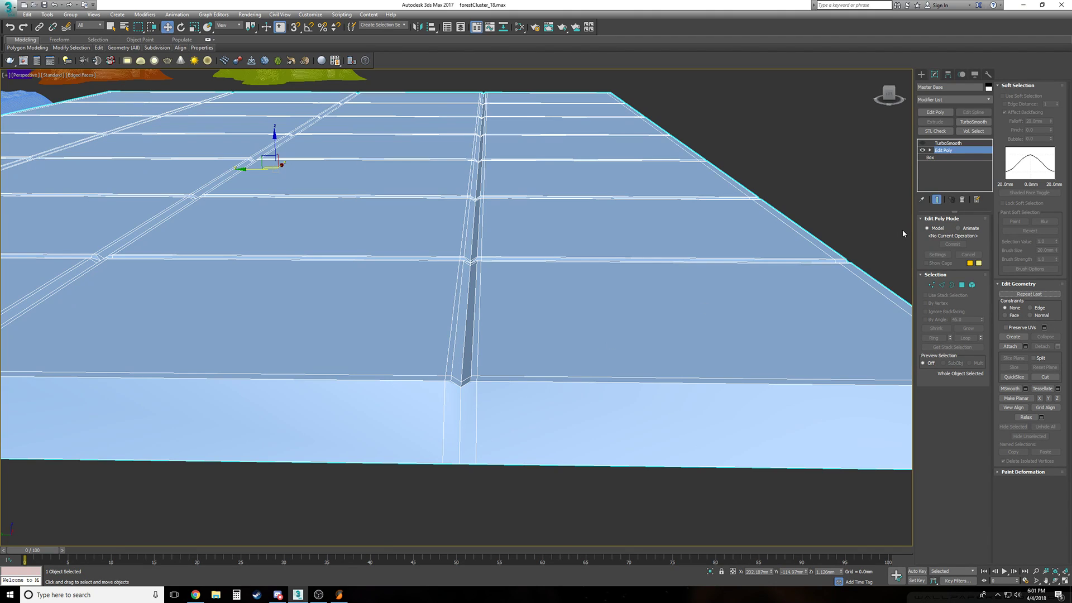
Re-enable TurboSmooth on the smooth slab and examine the smoothed surface without edged faces
left_click(947, 143)
left_click(922, 143)
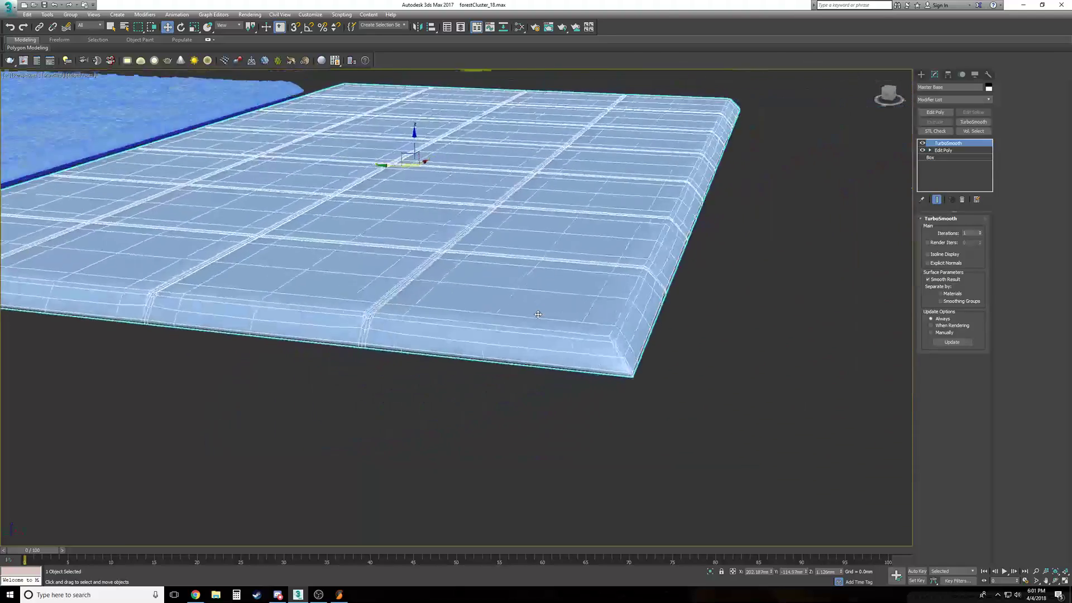
key("F4")
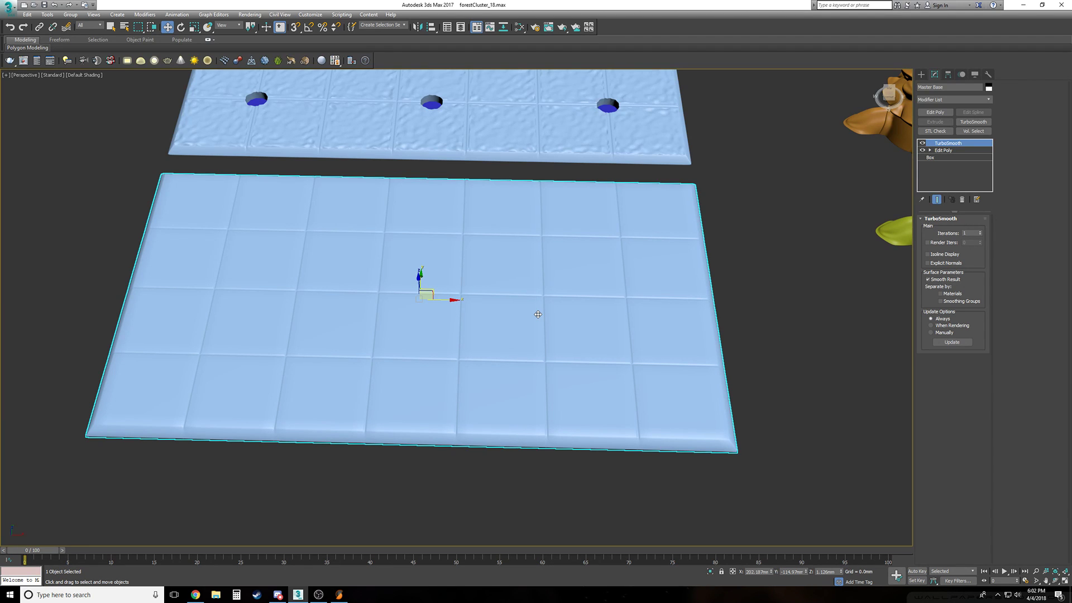
middle_click_drag(538, 315, 538, 315, "alt")
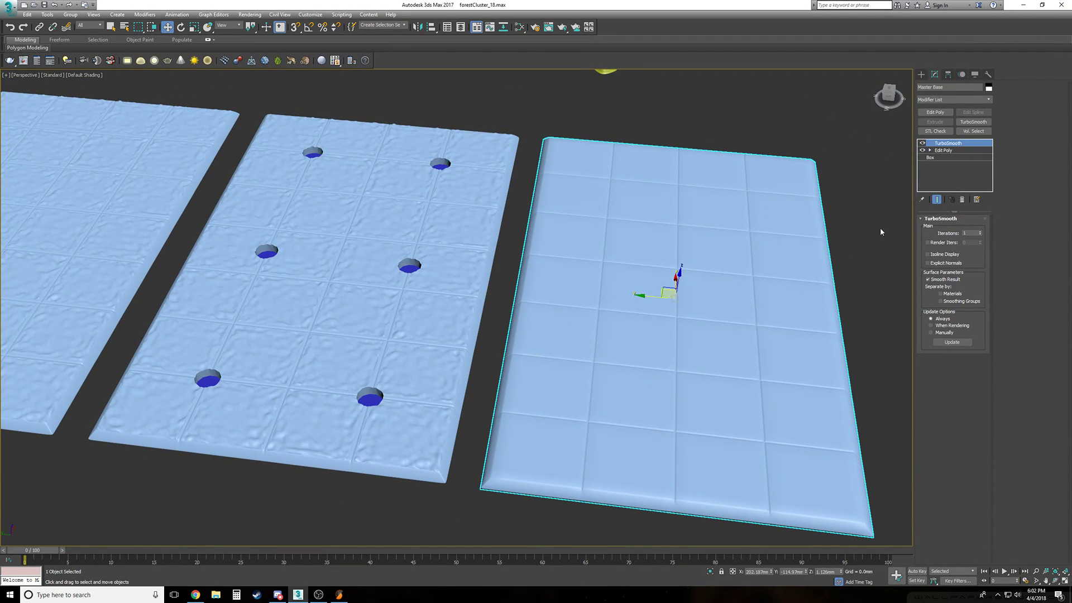
middle_click_drag(900, 257, 845, 186)
scroll(845, 186, "up", 1)
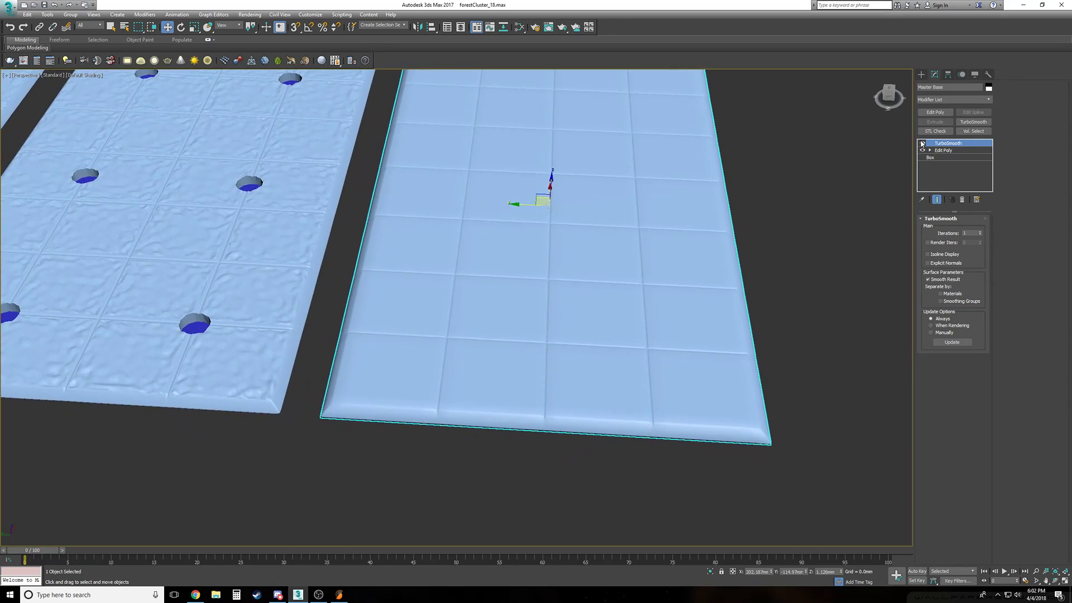
Show edged faces again and frame the smooth slab's subdivided mesh
key("F4")
middle_click_drag(904, 247, 819, 230)
scroll(819, 230, "up", 2)
middle_click_drag(905, 168, 888, 235)
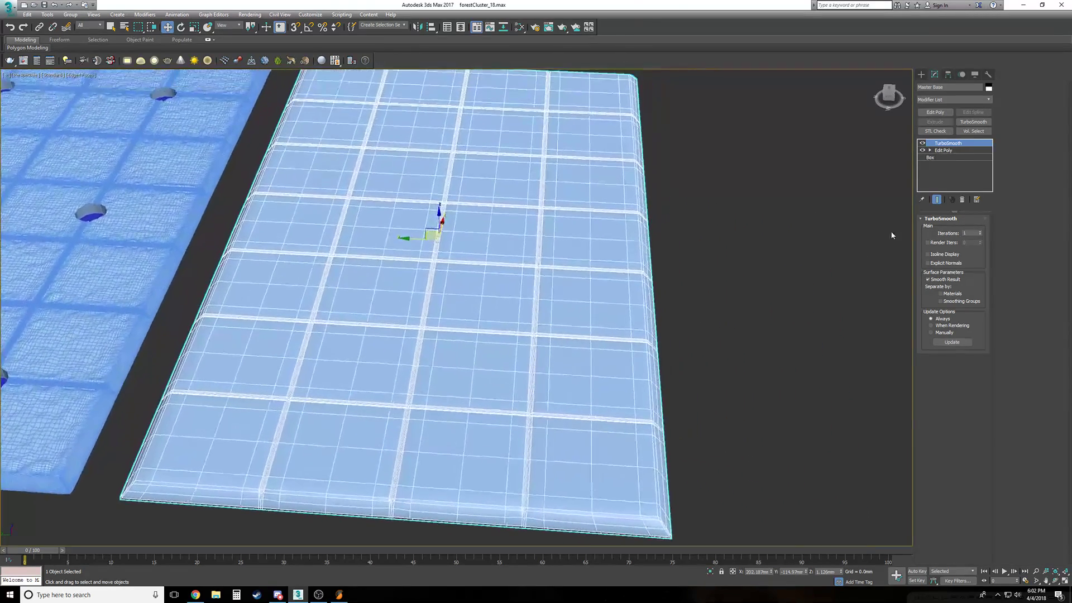
middle_click_drag(577, 290, 576, 285, "alt")
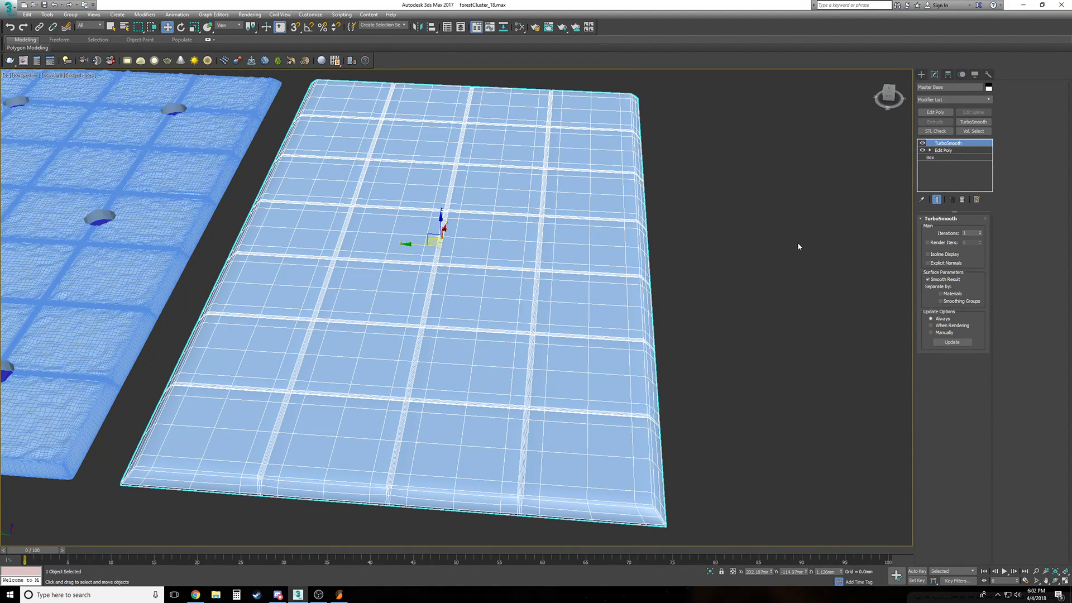
Set the smooth slab's TurboSmooth iterations to 4 and compare its mesh density with the neighbouring textured slab
left_click(981, 231)
left_click(981, 231)
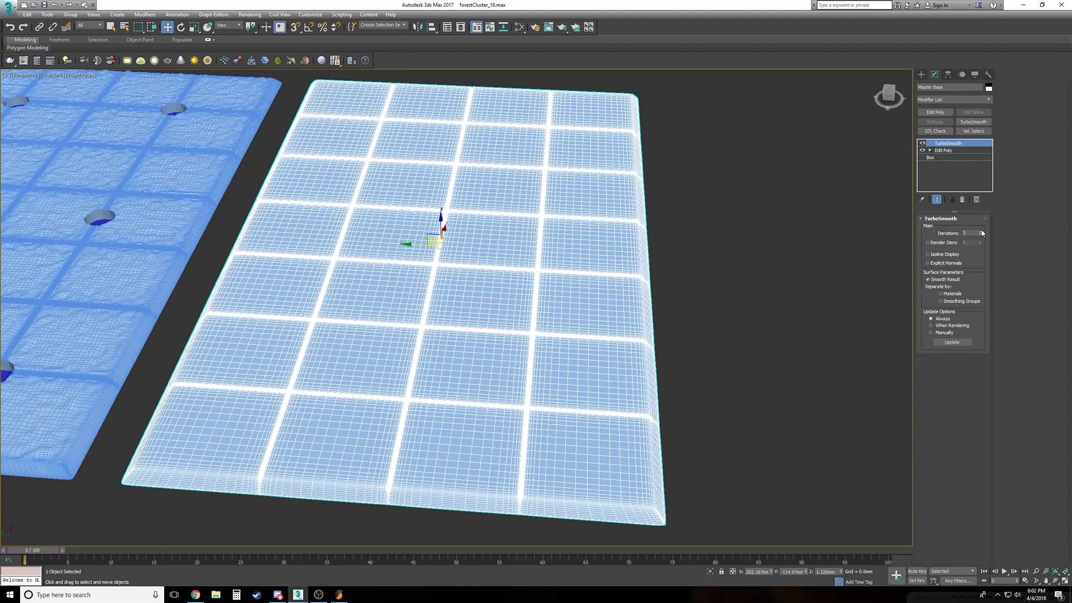
left_click(981, 231)
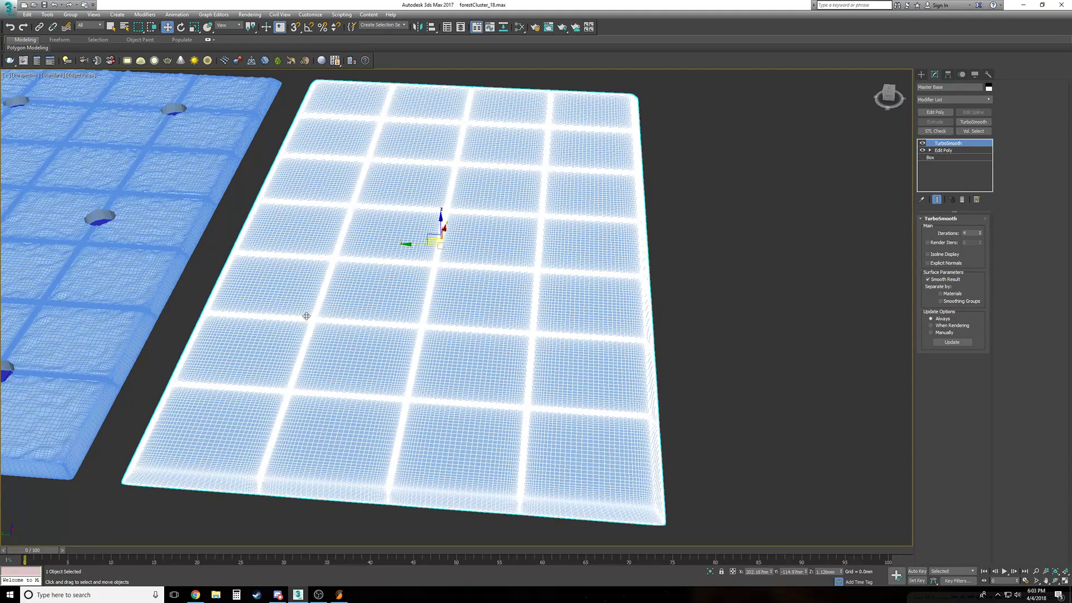
scroll(308, 313, "up", 5)
middle_click_drag(308, 315, 355, 316)
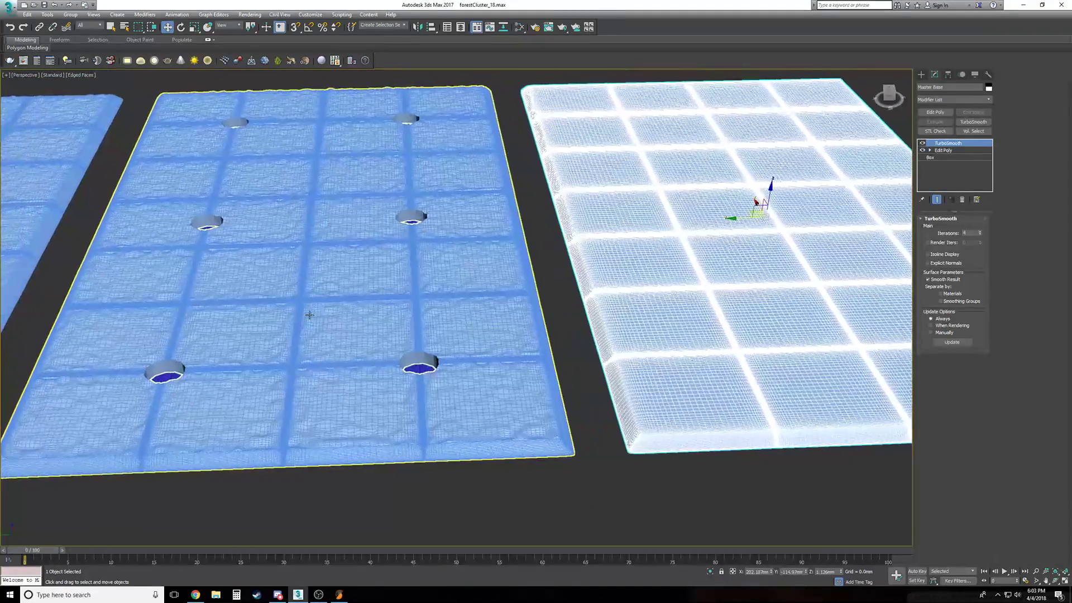
Set the smooth slab's TurboSmooth iterations back to 1
left_click(981, 235)
left_click(981, 235)
left_click(980, 235)
Select the textured slab with the holes, and after it the textured slab without holes, to view their modifier stacks
scroll(557, 274, "up", 2)
left_click(556, 274)
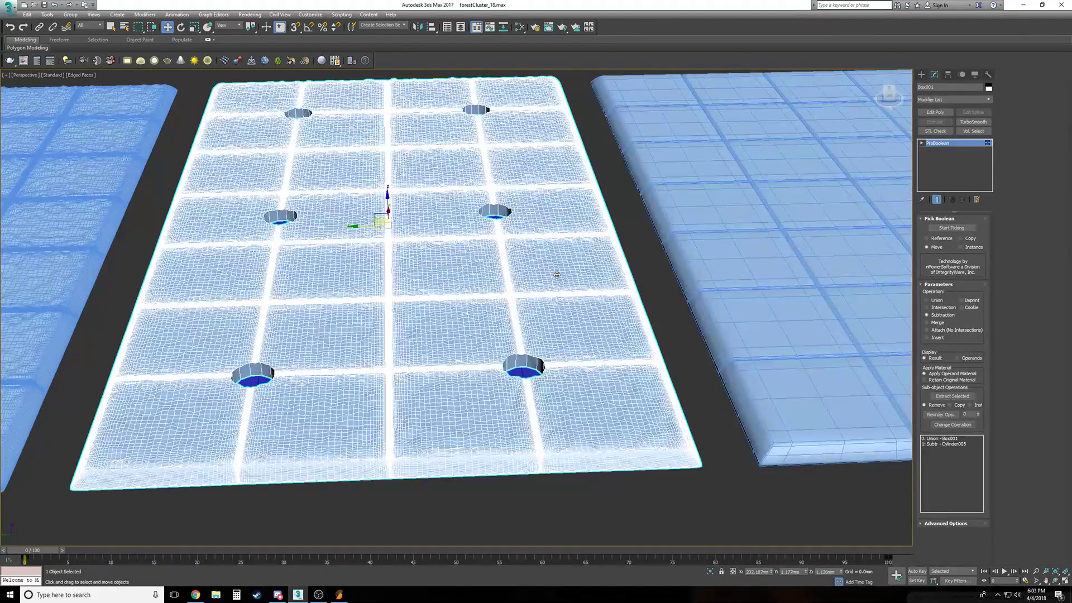
middle_click_drag(359, 302, 460, 313, "alt")
middle_click_drag(312, 309, 511, 316)
left_click(506, 316)
scroll(506, 316, "up", 2)
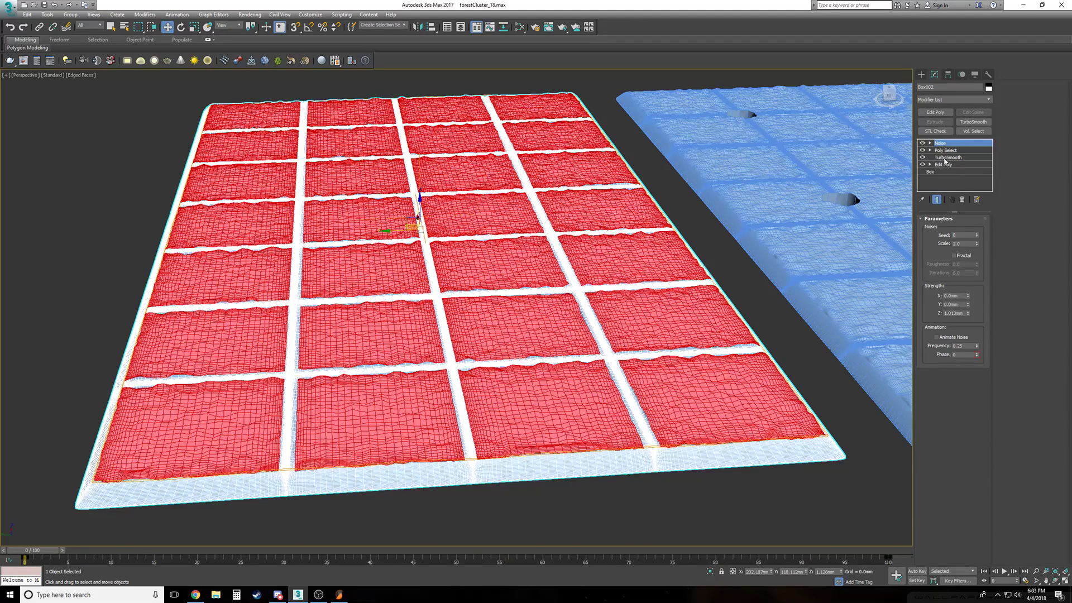
Open the TurboSmooth settings of the textured slab without holes and inspect its dense mesh up close
left_click(945, 158)
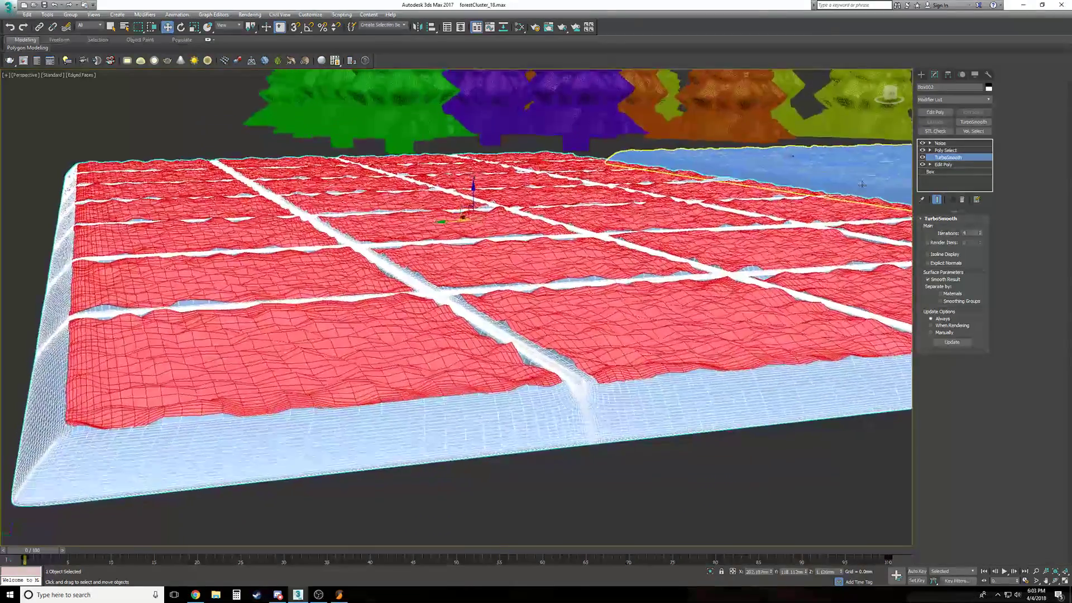
middle_click_drag(862, 184, 870, 175, "alt")
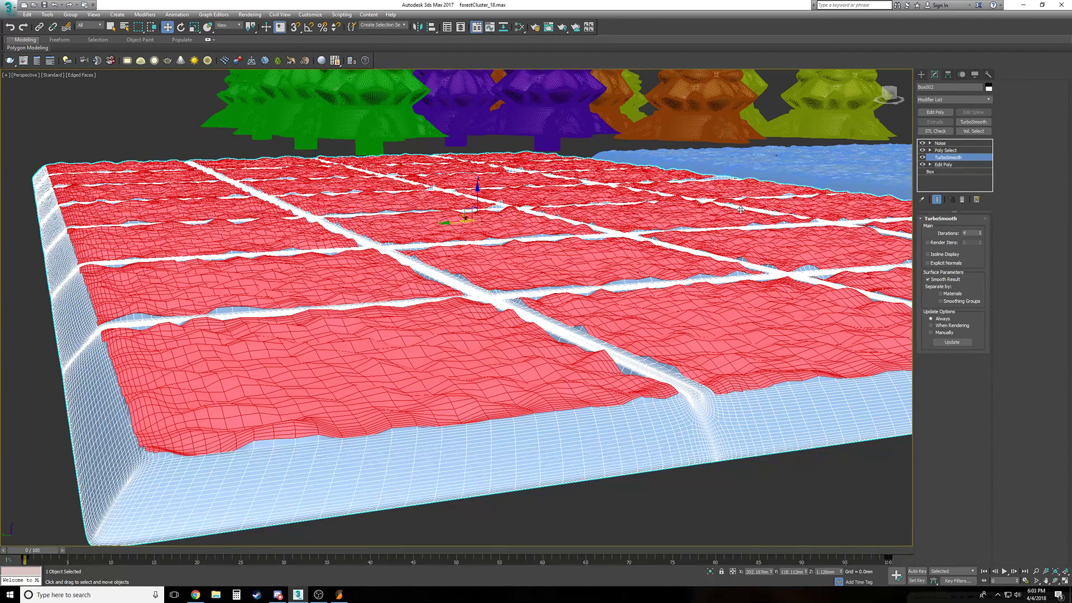
scroll(470, 263, "up", 8)
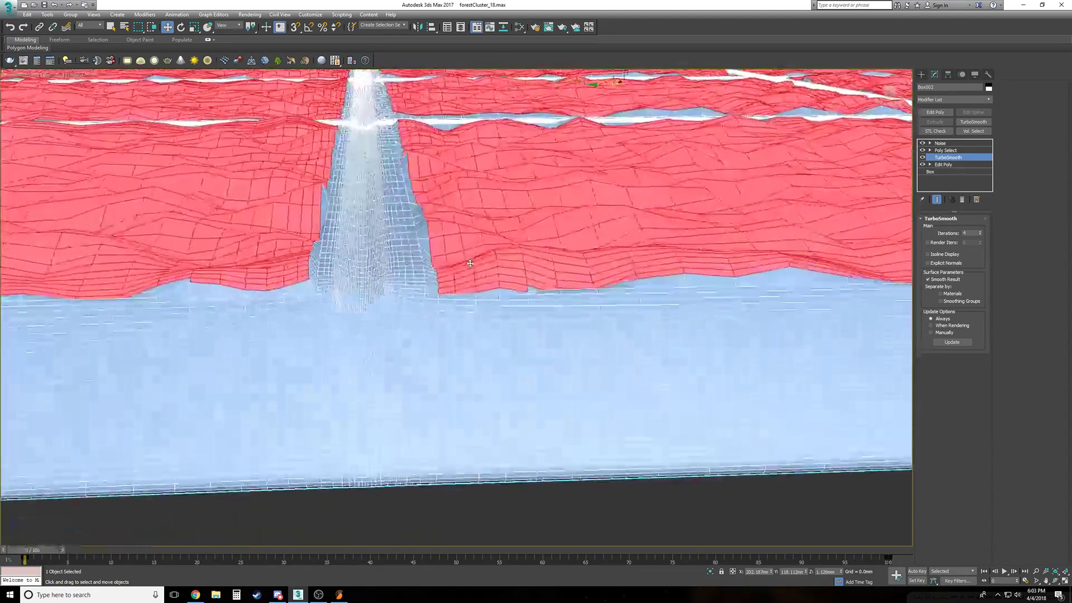
middle_click_drag(370, 261, 529, 329, "alt")
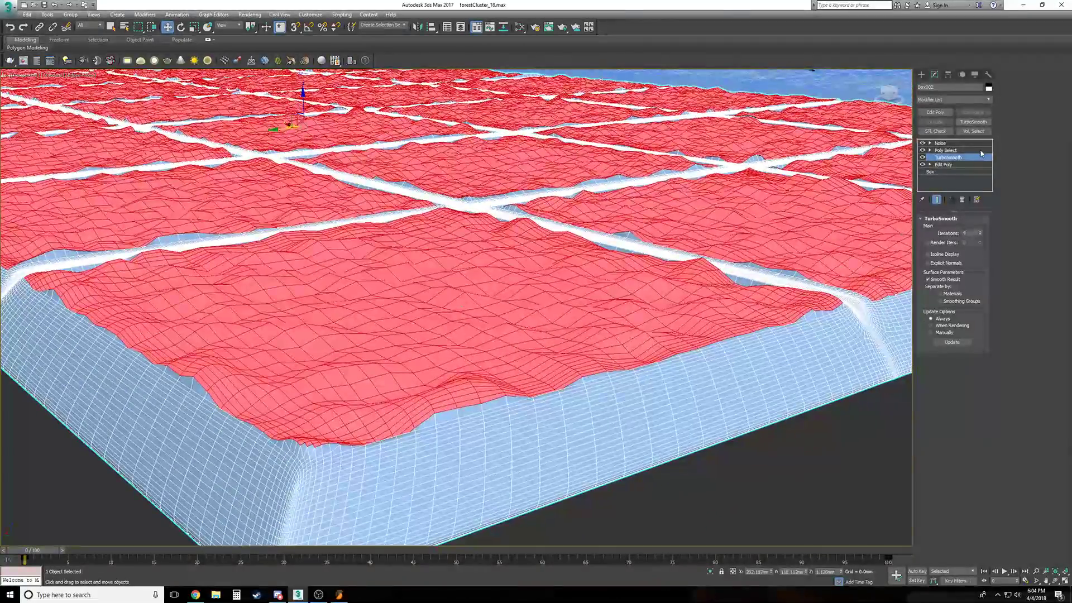
Open the textured slab's Poly Select modifier and examine its polygon selection on the tile tops
left_click(973, 151)
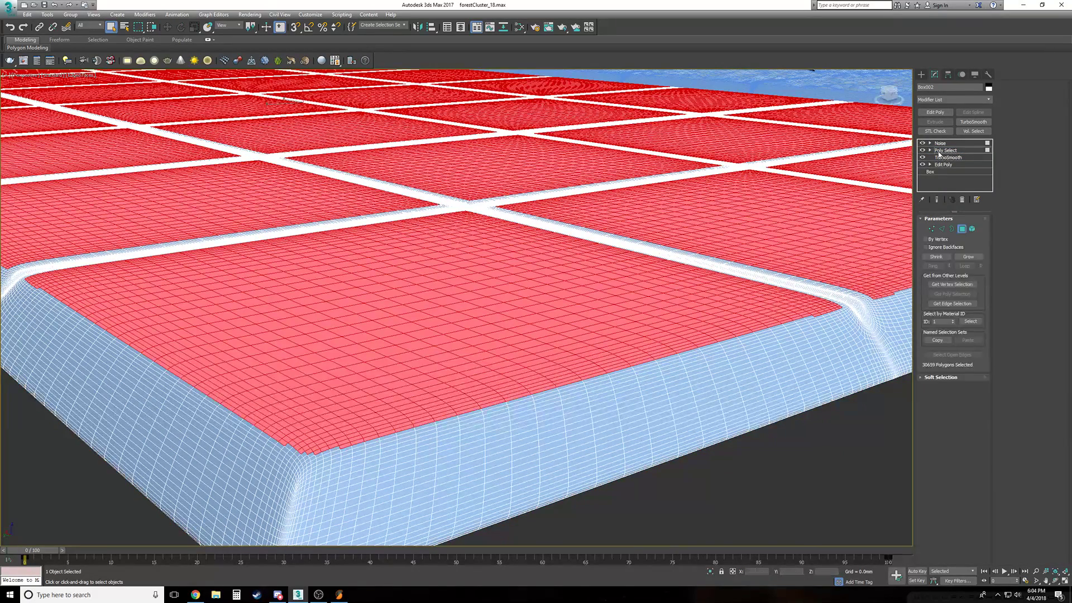
left_click(930, 151)
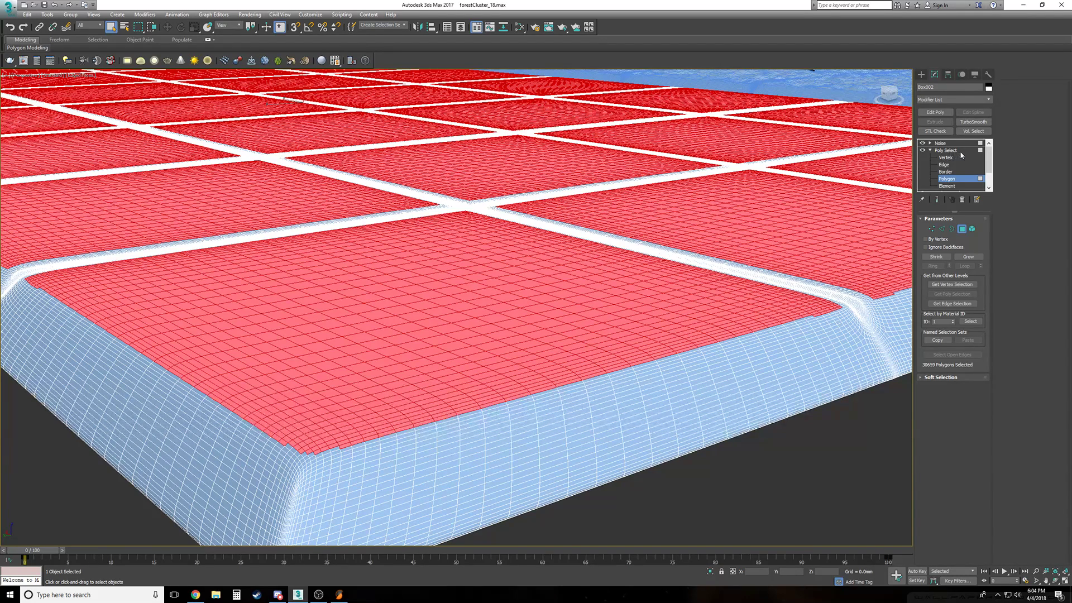
left_click(931, 150)
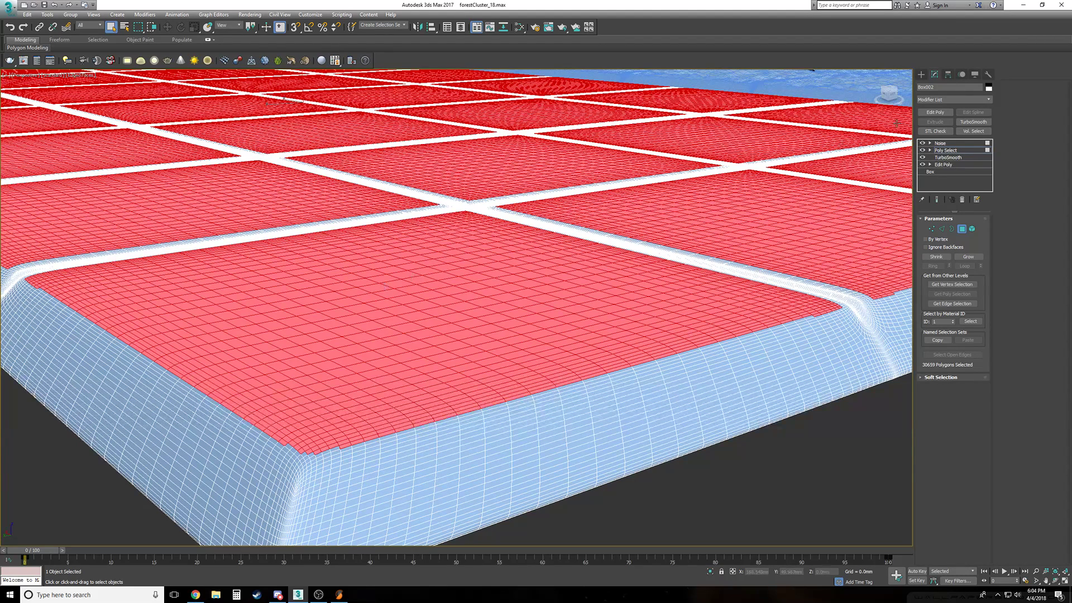
Open the textured slab's Noise modifier and inspect how it displaces the selected tile tops
left_click(965, 143)
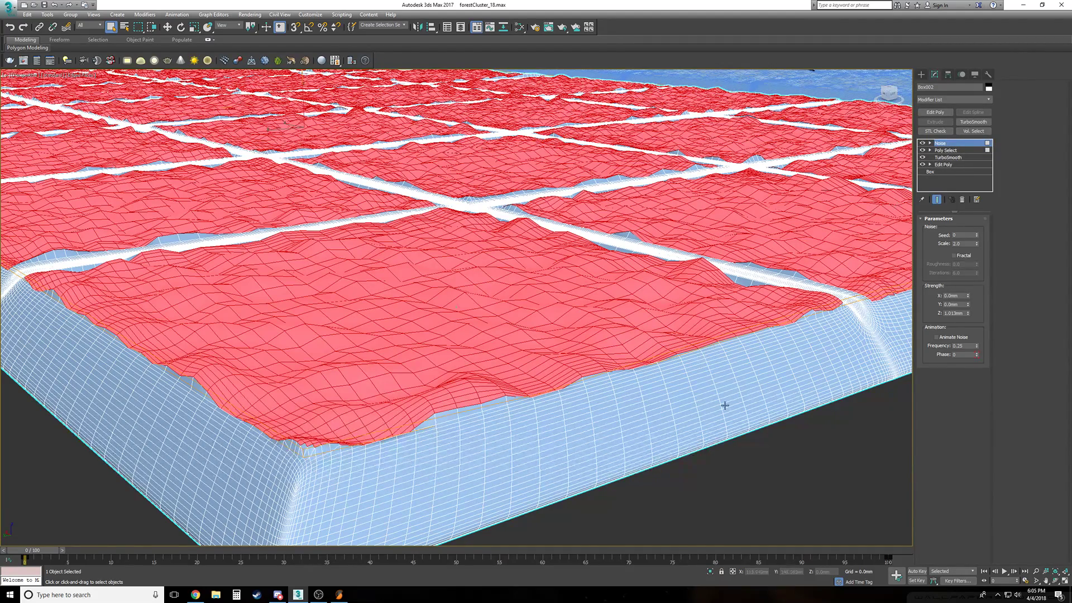
scroll(614, 410, "down", 2)
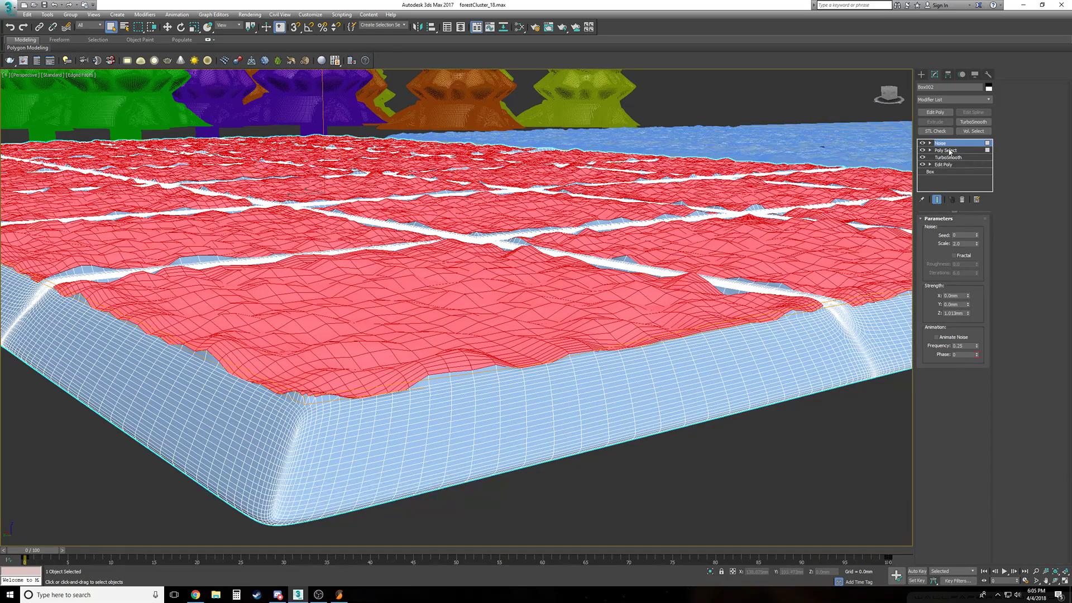
middle_click_drag(836, 397, 799, 433, "alt")
Deselect the textured slab, view it from the side, and reselect it to examine the vertical noise displacement
left_click(799, 433)
middle_click_drag(575, 339, 587, 342, "alt")
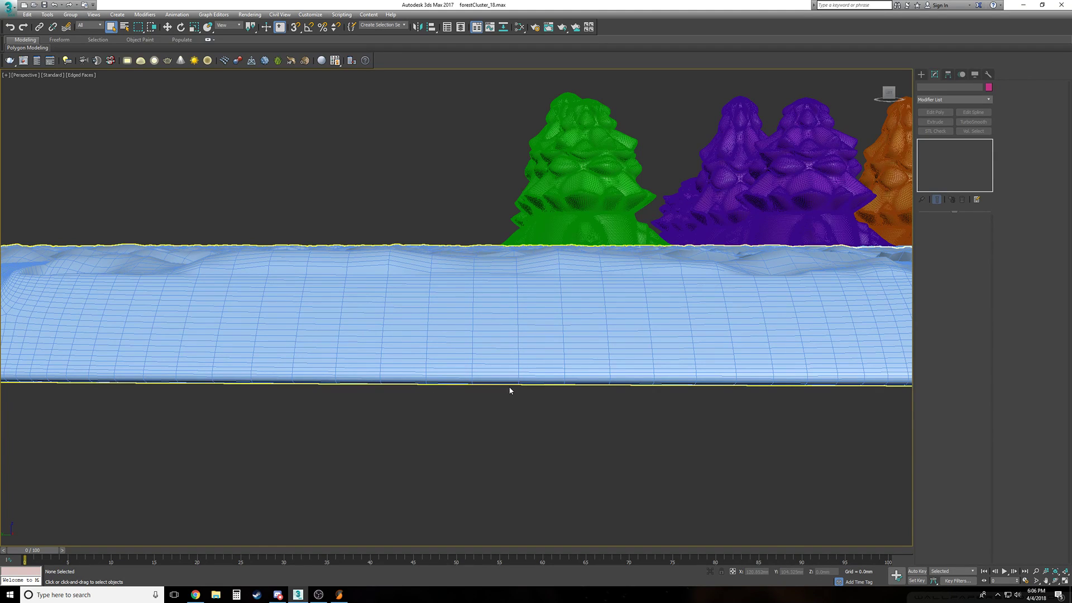
left_click(515, 300)
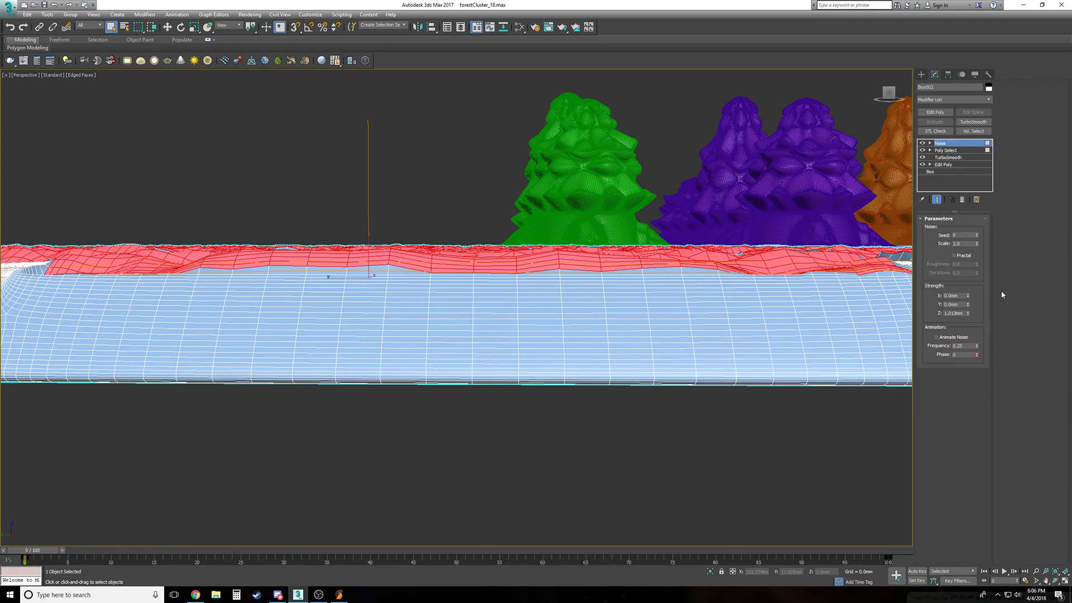
Set the Z strength of the textured slab's Noise modifier to 1 mm and inspect the displaced tile tops
double_click(952, 313)
type("1")
key("Return")
middle_click_drag(734, 432, 715, 445, "alt")
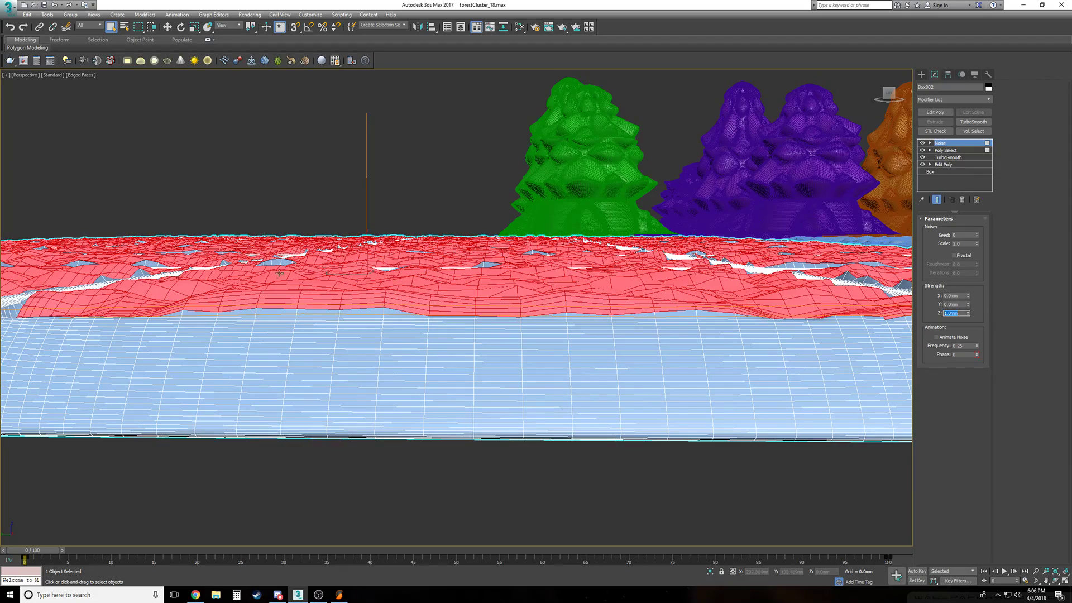
scroll(479, 232, "up", 5)
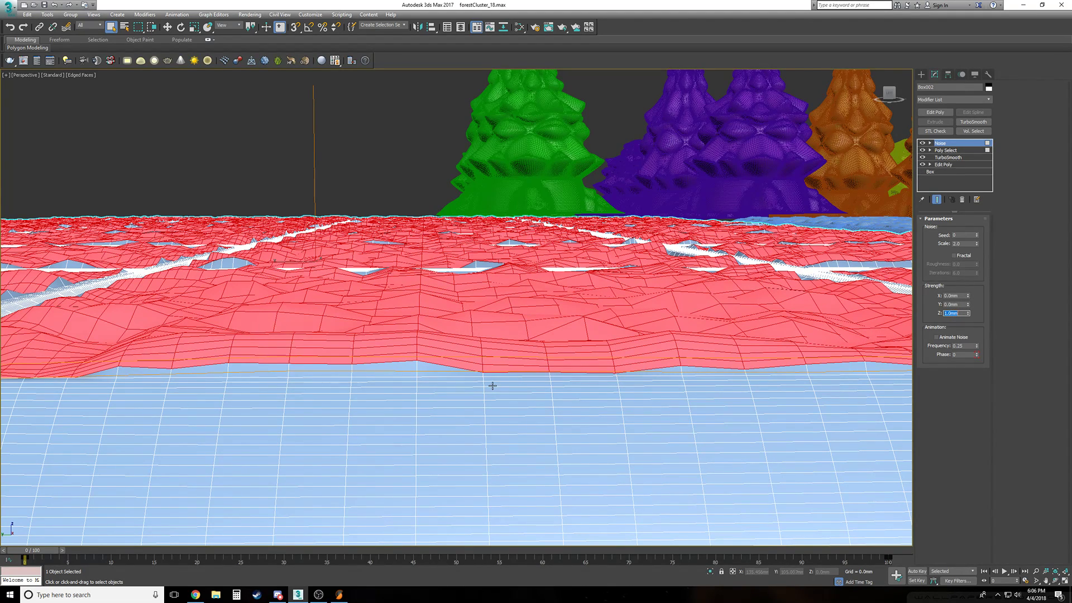
scroll(492, 385, "down", 3)
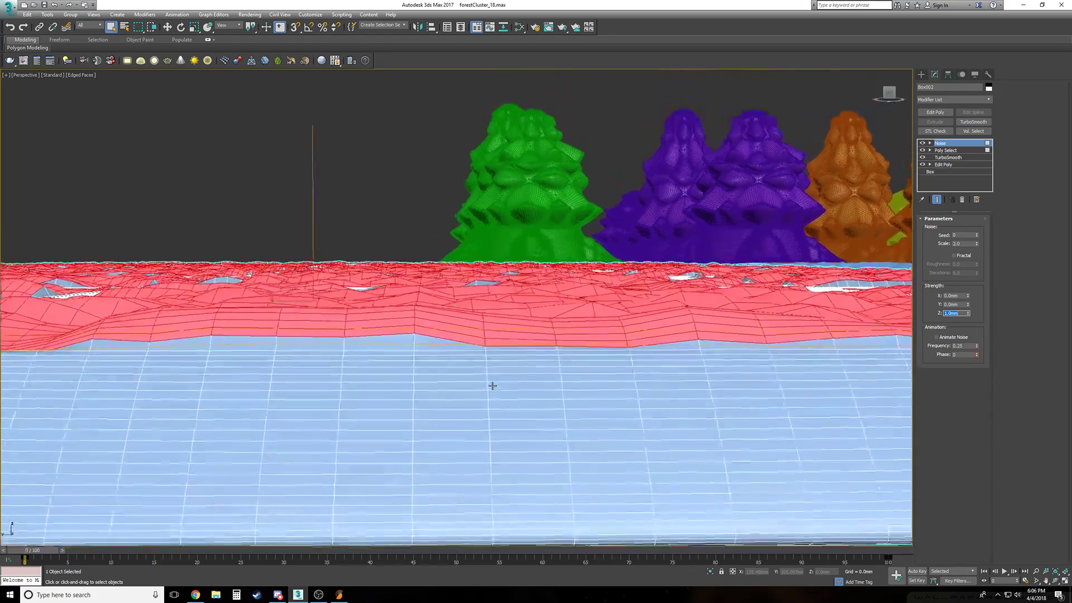
middle_click_drag(492, 386, 496, 410, "alt")
scroll(495, 410, "down", 5)
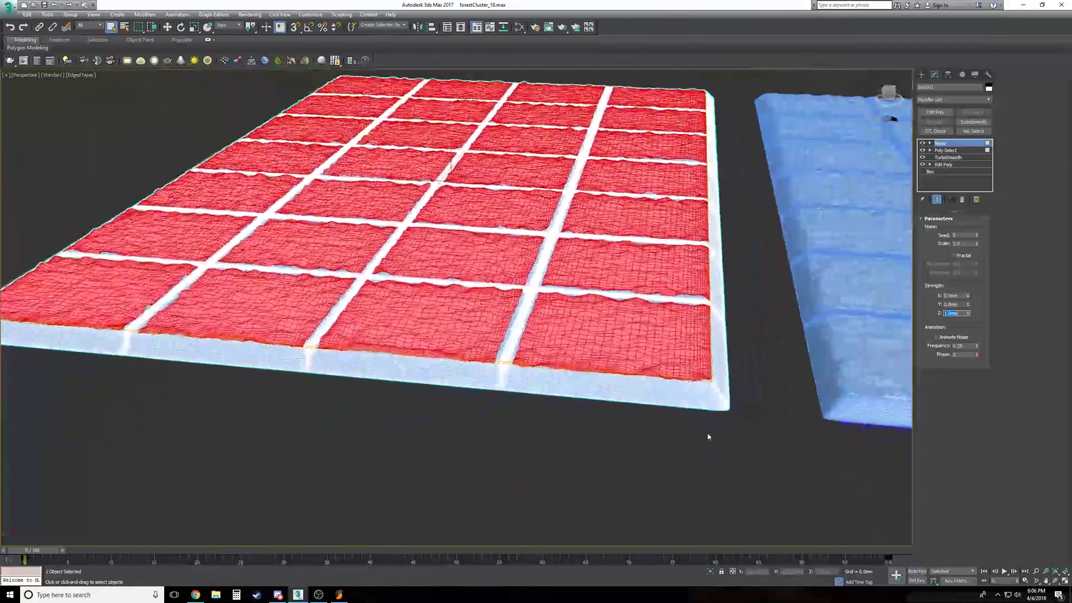
Deselect the textured slab, examine the peg under the green master tree, and turn off the edged-faces display
left_click(698, 441)
middle_click_drag(698, 441, 698, 445, "alt")
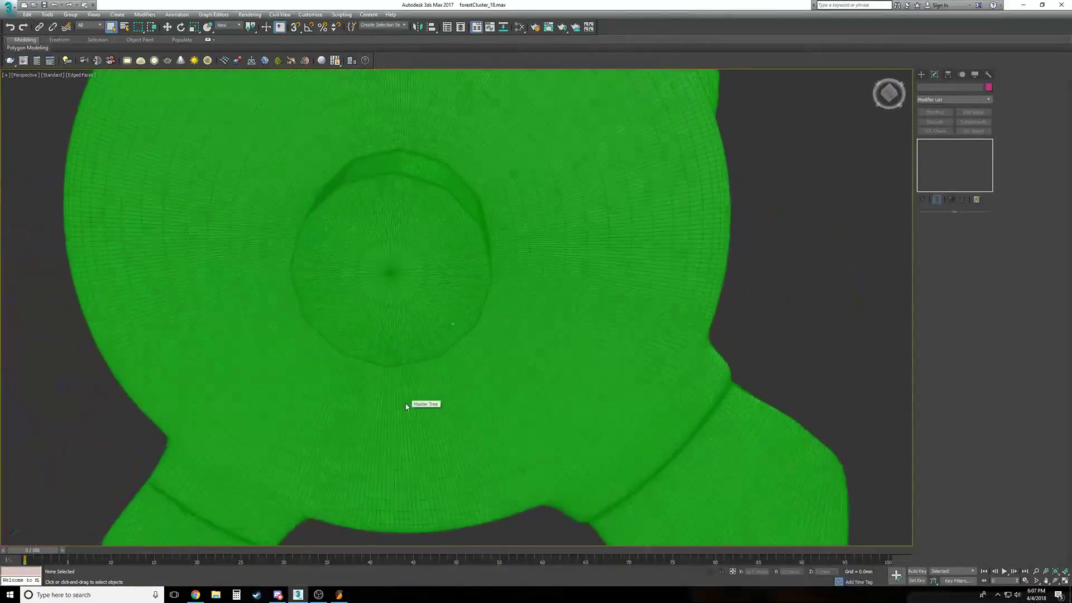
key("F4")
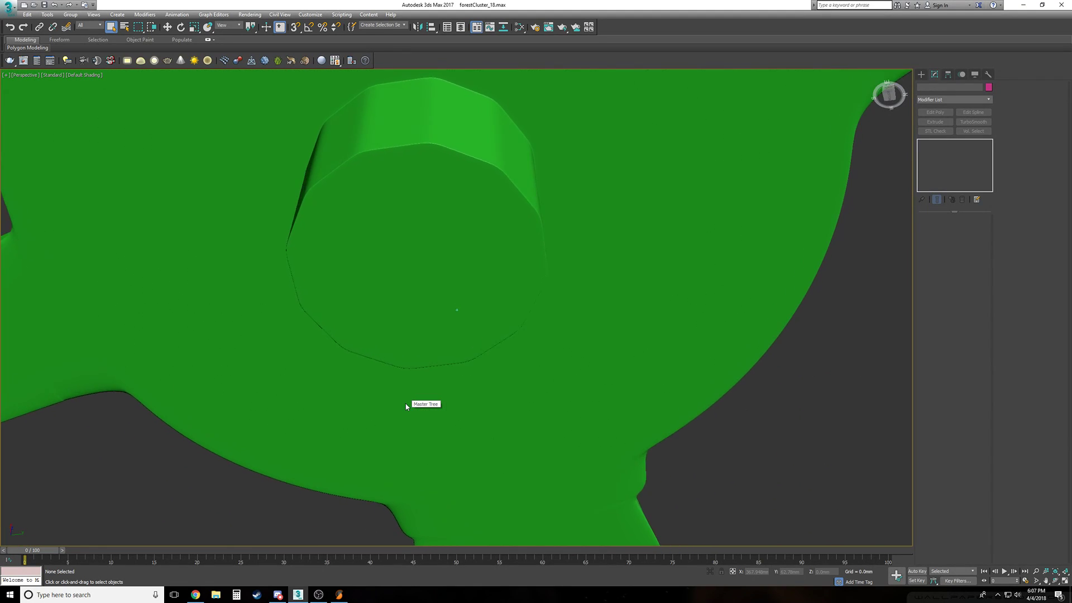
key("F4")
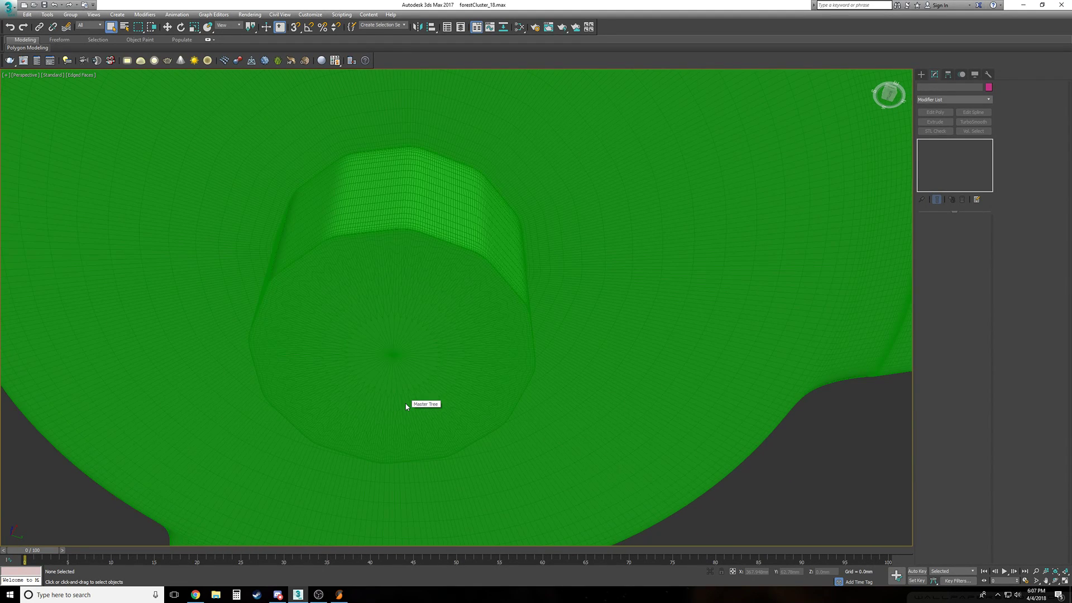
key("F4")
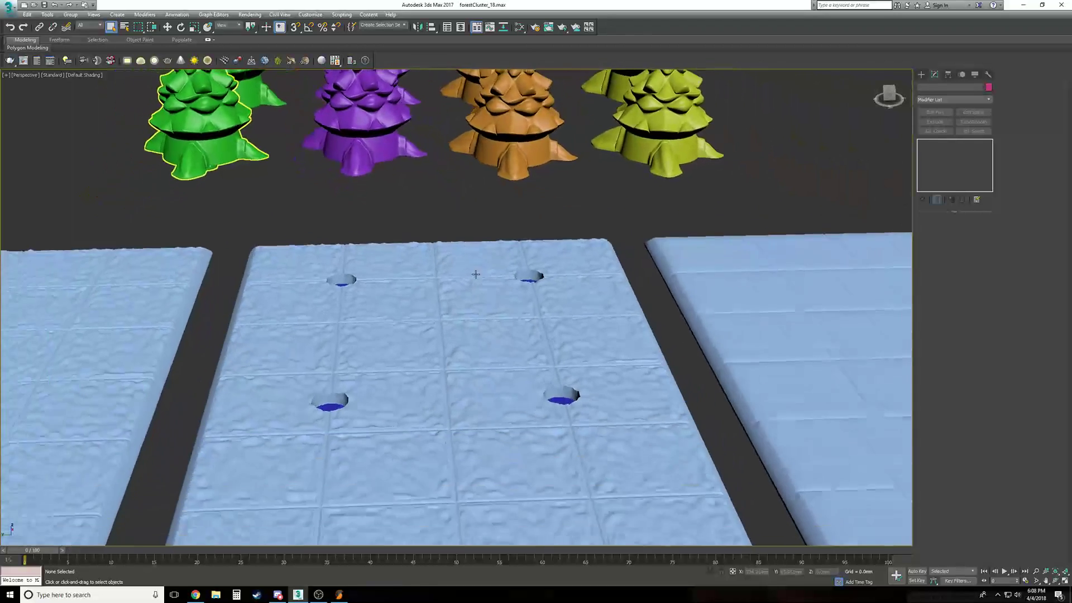
Clone the green master tree as a single copy placed over the slab with holes
left_click(250, 151)
key("w")
mouse_move(256, 155)
left_mouse_down("shift")
mouse_move(254, 188)
mouse_move(334, 249)
left_mouse_up("shift")
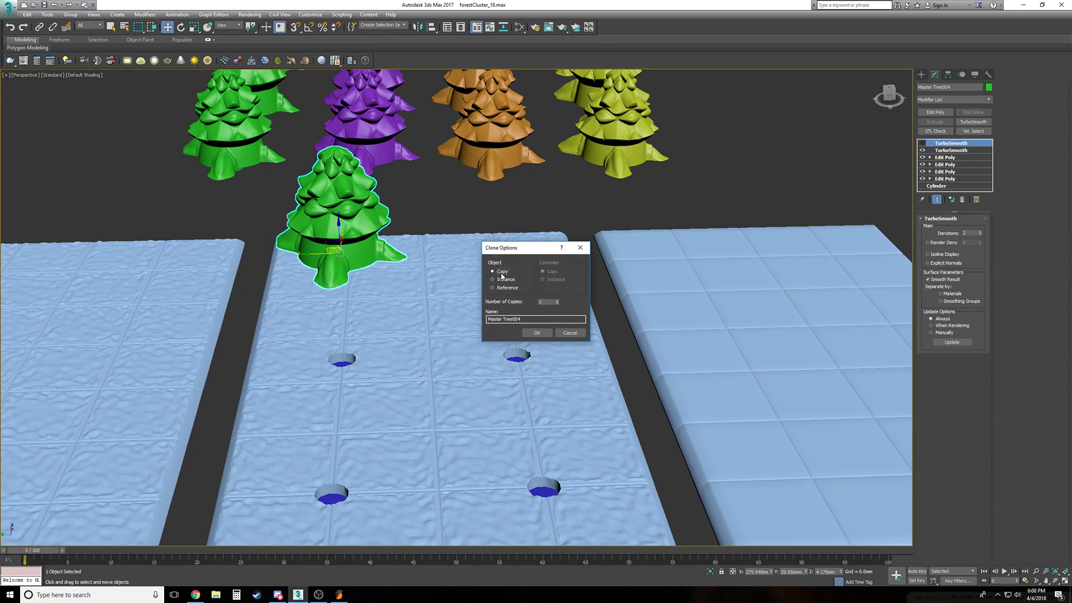
left_click(536, 332)
Raise the tree copy to a Z position of about 7 mm so its peg is exposed above the slab
scroll(474, 310, "up", 3)
middle_click_drag(474, 311, 433, 268, "alt")
scroll(457, 313, "up", 5)
middle_click_drag(458, 313, 441, 304, "alt")
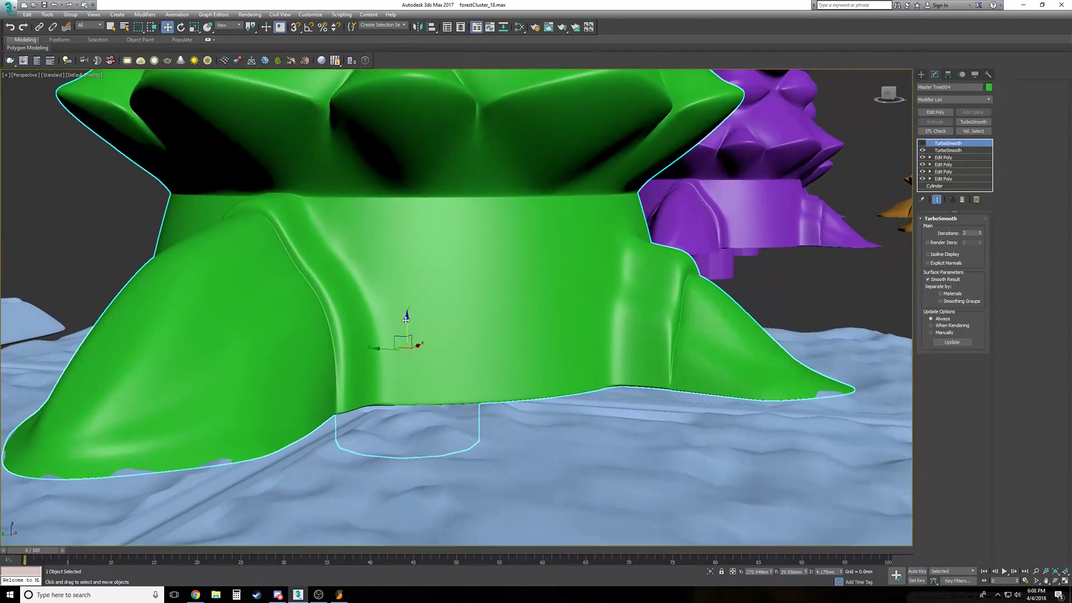
left_click_drag(406, 320, 408, 287)
middle_click_drag(409, 287, 403, 288, "alt")
left_click_drag(405, 241, 393, 287)
middle_click_drag(393, 286, 395, 203, "alt")
Shift the tree copy along X to about 266 mm, bringing its peg closer to the corner hole
scroll(391, 289, "up", 2)
scroll(392, 289, "up", 3)
left_click_drag(281, 104, 386, 116)
middle_click_drag(386, 116, 290, 106, "alt")
left_click_drag(331, 132, 511, 163)
middle_click_drag(510, 163, 415, 156, "alt")
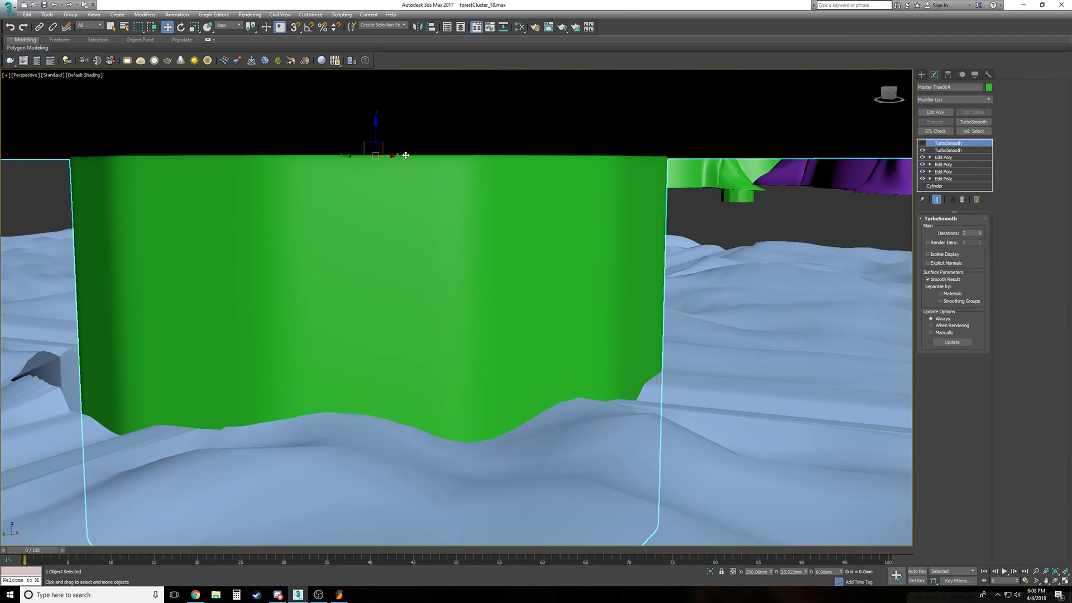
Centre the tree copy's peg over the hole at about X 265.6 mm and Y 16.6 mm
left_click_drag(378, 156, 313, 162)
middle_click_drag(313, 162, 344, 166, "alt")
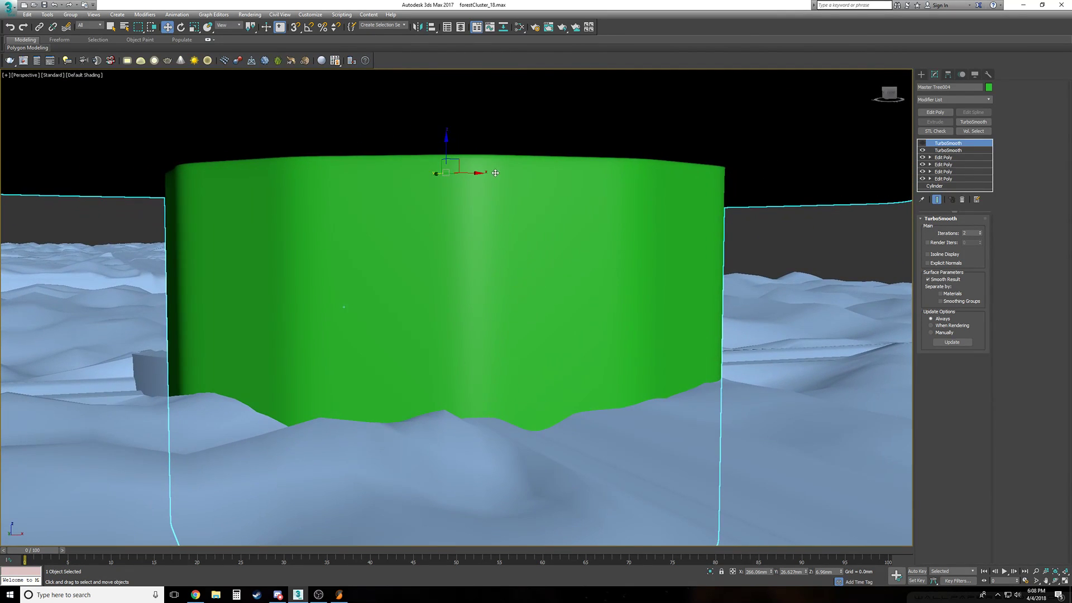
left_click_drag(476, 173, 456, 174)
mouse_move(455, 174)
middle_mouse_down("alt")
mouse_move(469, 168)
mouse_move(440, 162)
middle_mouse_up("alt")
left_click_drag(440, 162, 427, 160)
middle_click_drag(427, 161, 438, 163, "alt")
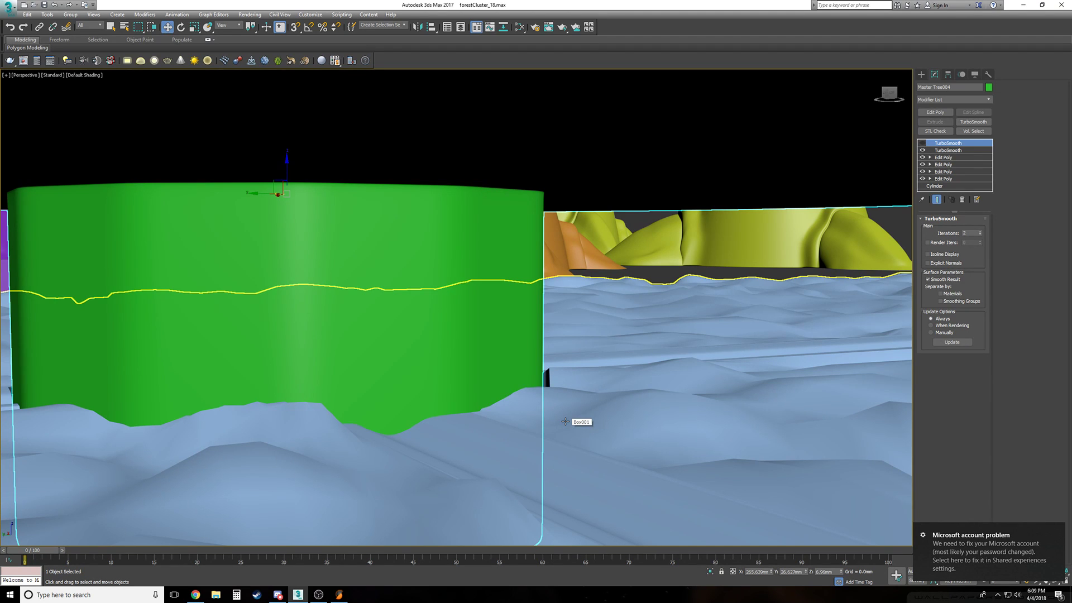
Lower the tree copy to a Z position of about 4.3 mm so its peg sits in the slab's hole
key("z")
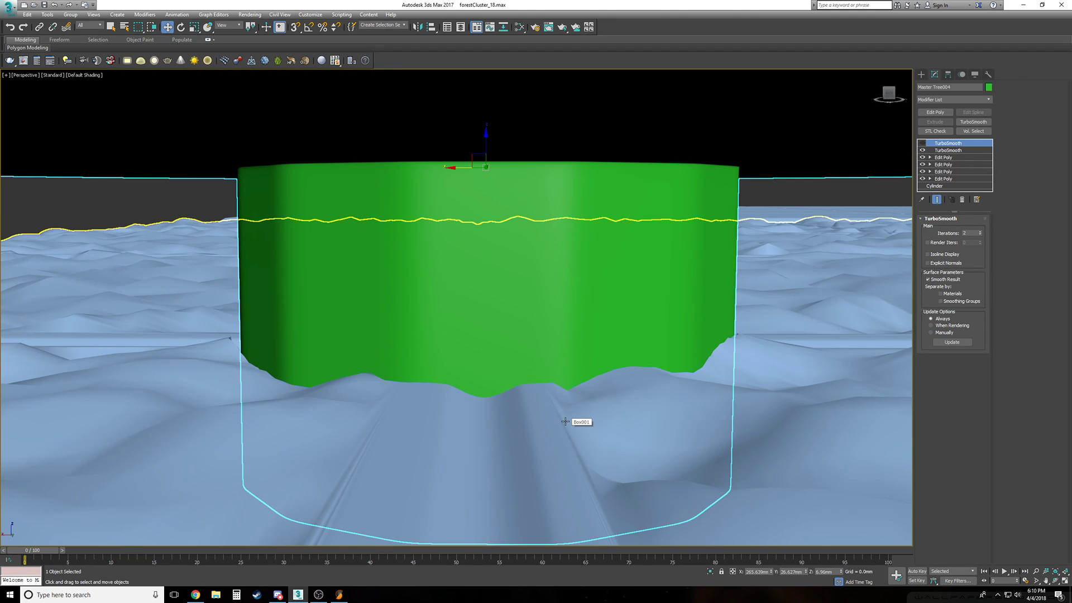
scroll(565, 421, "down", 10)
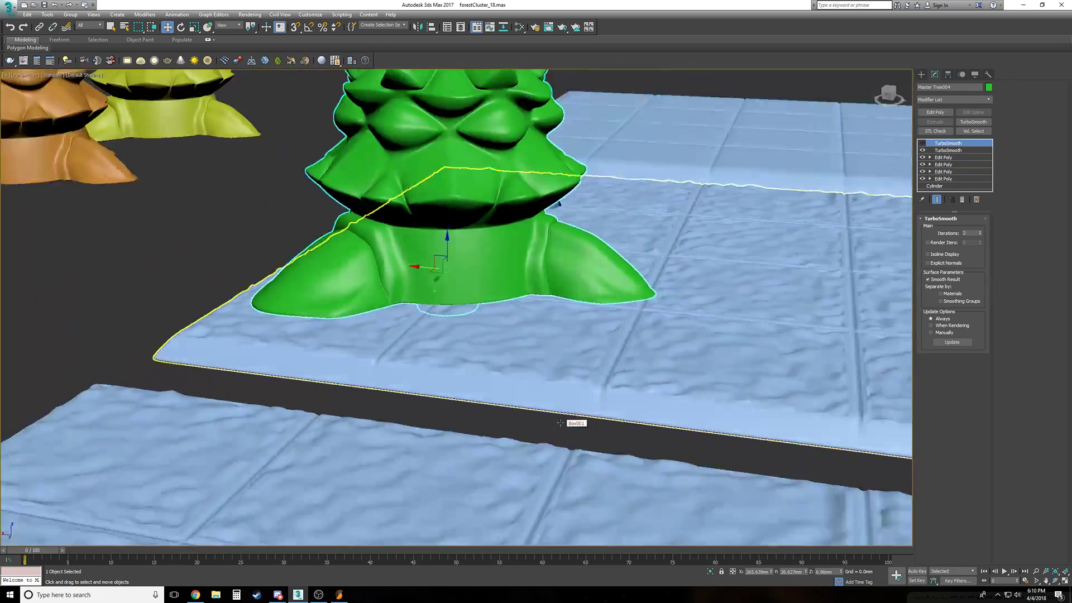
scroll(560, 423, "down", 4)
scroll(560, 423, "up", 7)
middle_click_drag(560, 423, 519, 341, "alt")
left_click_drag(392, 268, 392, 310)
middle_click_drag(391, 311, 501, 307, "alt")
Hide the blue plane beneath the slabs and reselect the tree copy to view its peg from below
left_click(497, 309)
right_click(500, 307)
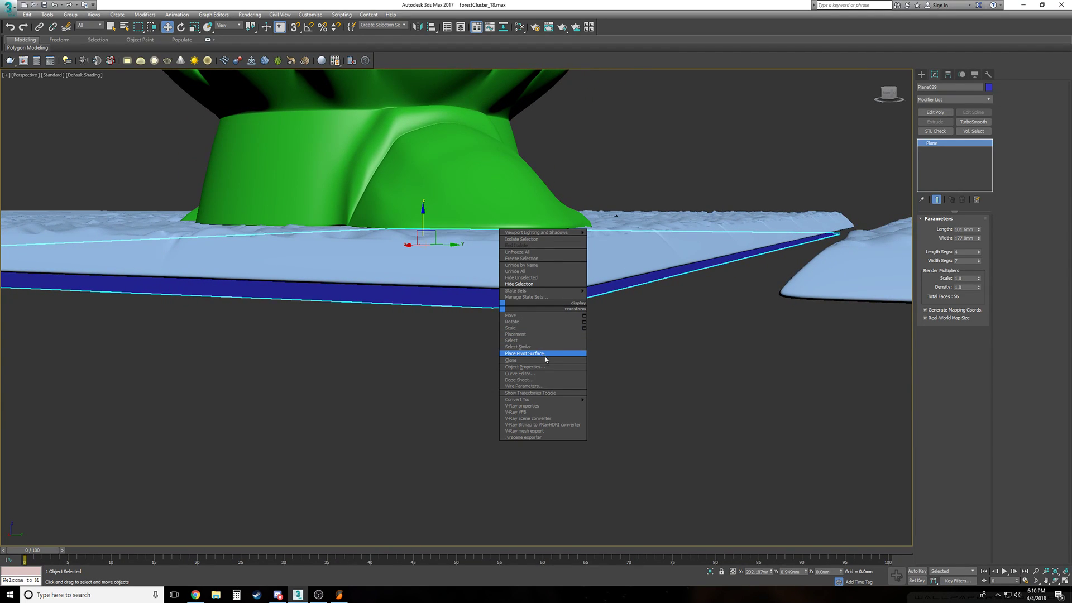
left_click(467, 354)
middle_click_drag(466, 352, 471, 317, "alt")
scroll(466, 351, "up", 2)
left_click(406, 298)
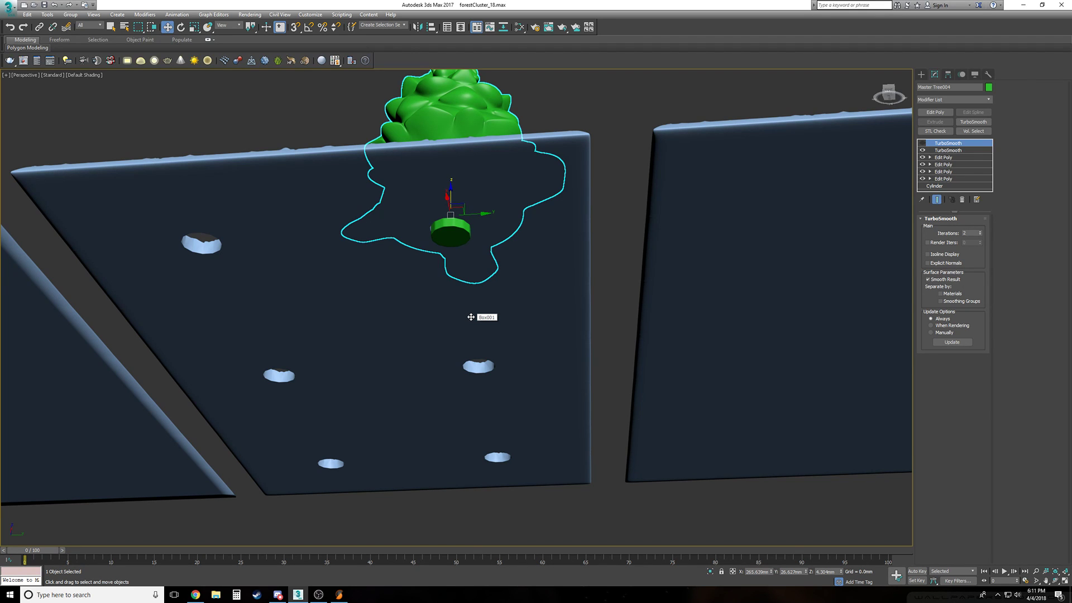
Examine the empty peg holes from above the slab, including one hole's edge up close
mouse_move(471, 318)
middle_mouse_down("alt")
mouse_move(486, 311)
mouse_move(453, 318)
middle_mouse_up("alt")
scroll(471, 315, "down", 4)
scroll(470, 316, "up", 5)
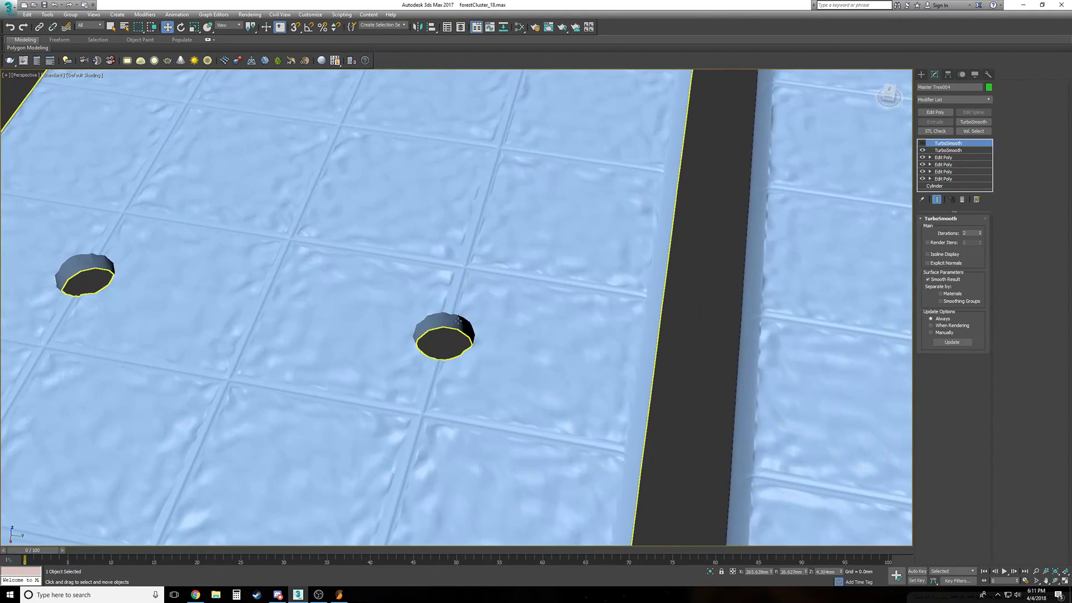
scroll(452, 324, "up", 6)
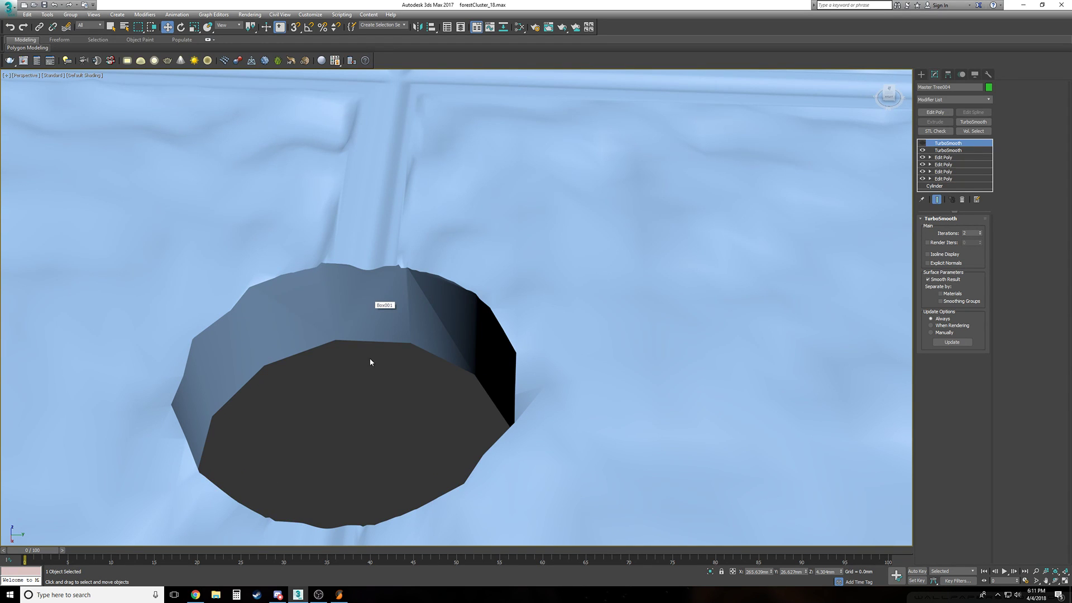
scroll(335, 324, "down", 7)
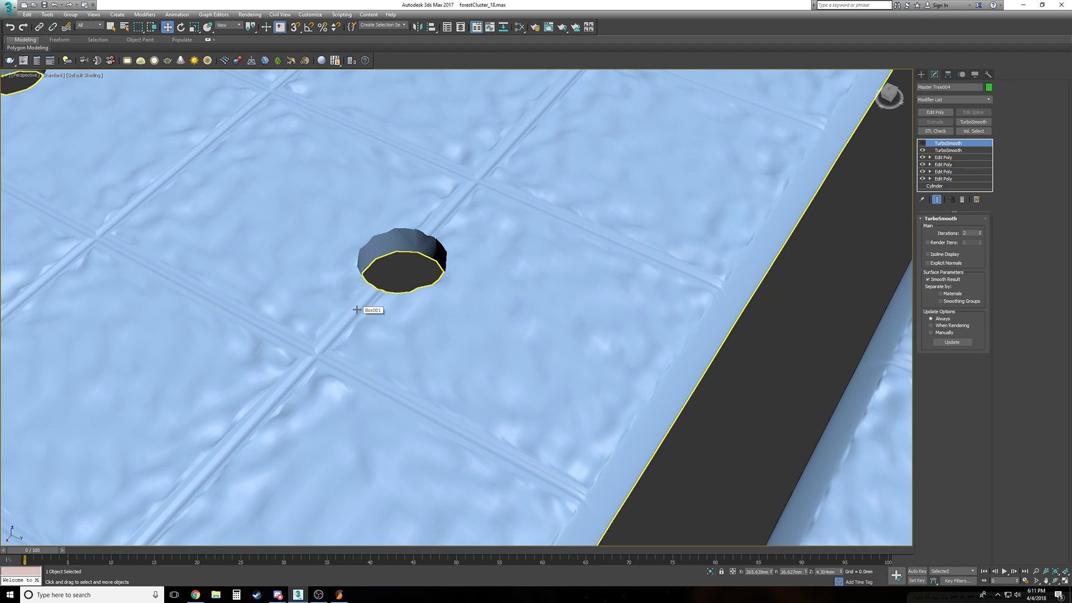
scroll(356, 310, "down", 8)
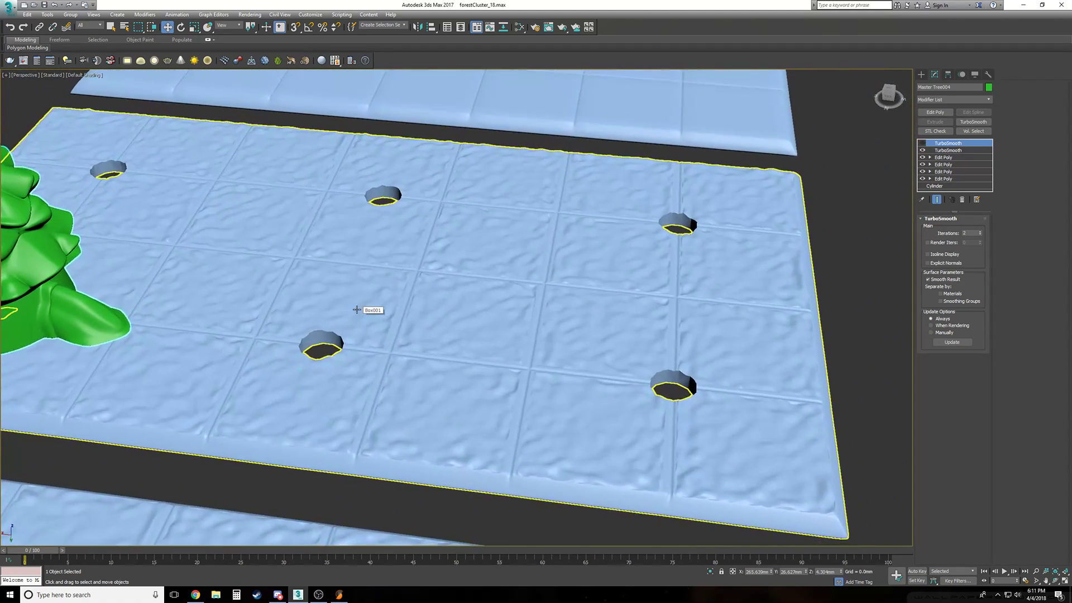
middle_click_drag(356, 310, 360, 309, "alt")
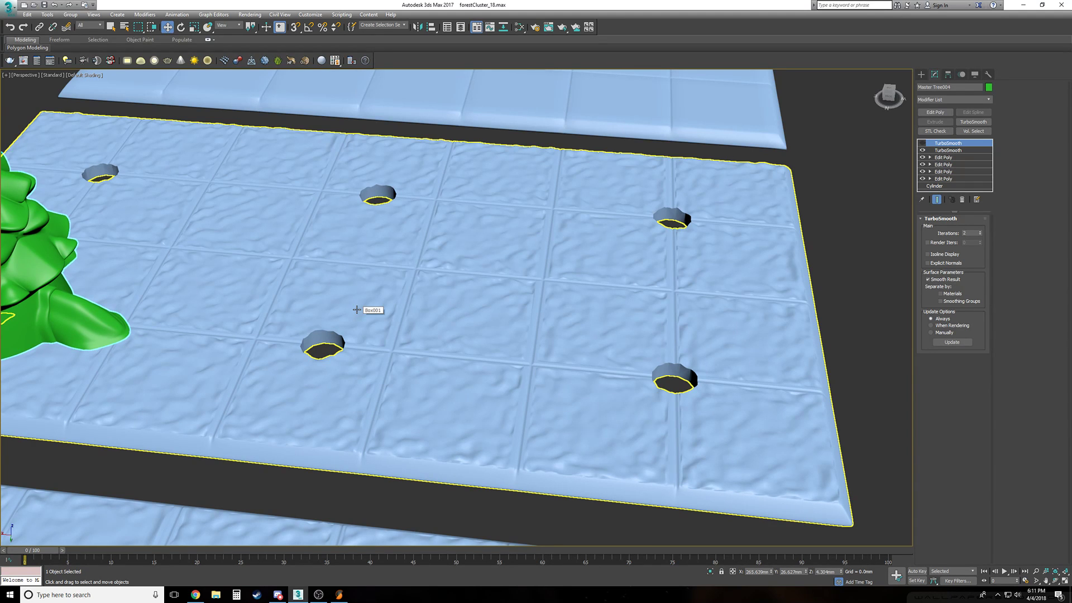
Survey the holed slab with the seated tree copy and the placement of the remaining holes on the tile seams
scroll(361, 318, "down", 1)
middle_click_drag(361, 319, 343, 343, "alt")
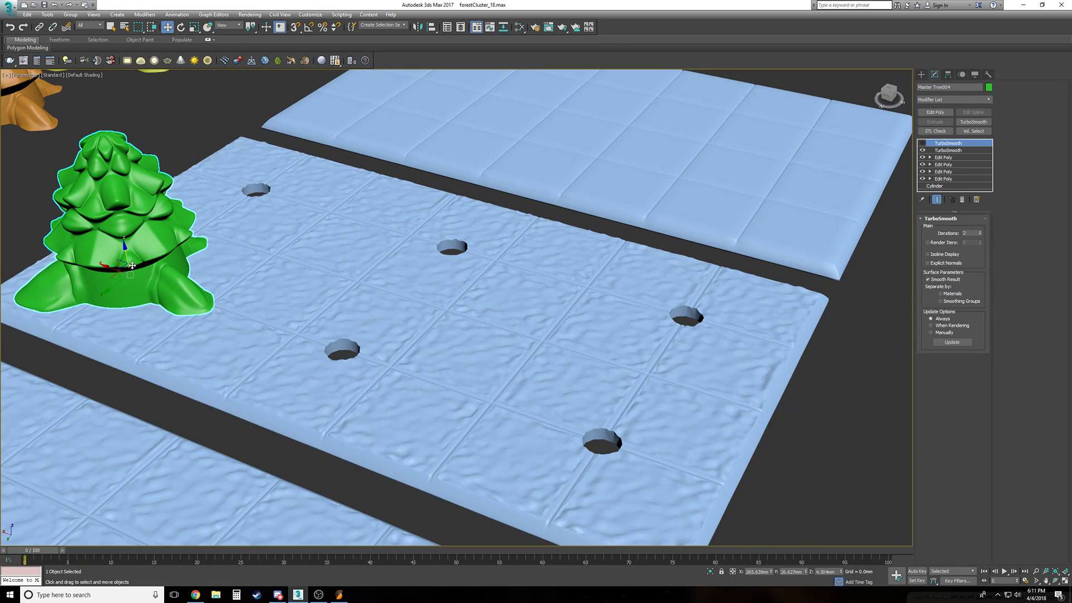
middle_click_drag(169, 271, 201, 283, "alt")
middle_click_drag(183, 339, 365, 377, "alt")
scroll(251, 332, "down", 2)
scroll(365, 378, "up", 3)
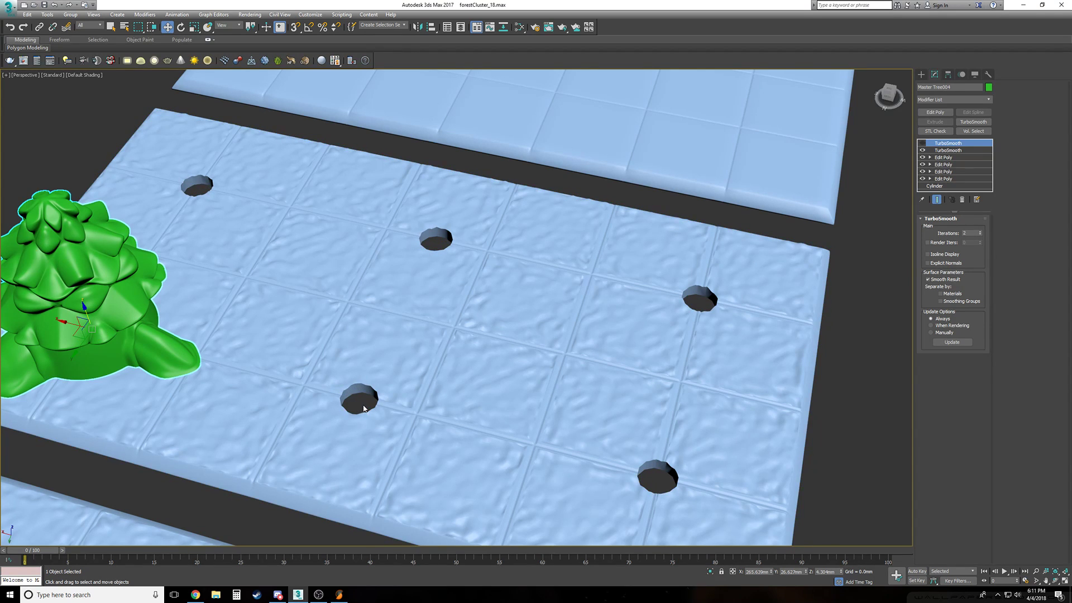
middle_click_drag(363, 405, 353, 388)
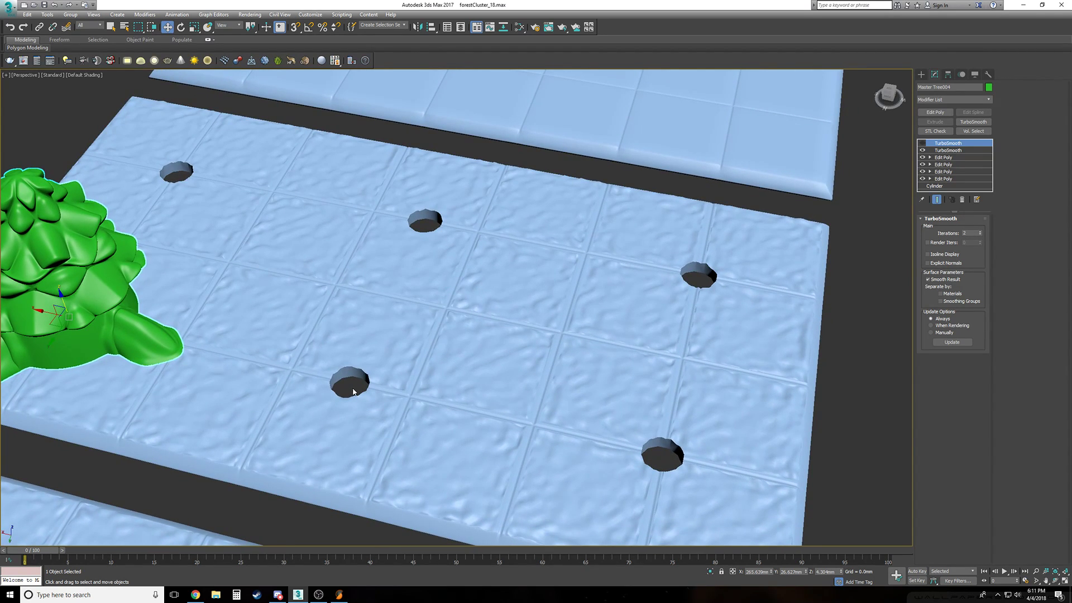
scroll(352, 384, "down", 5)
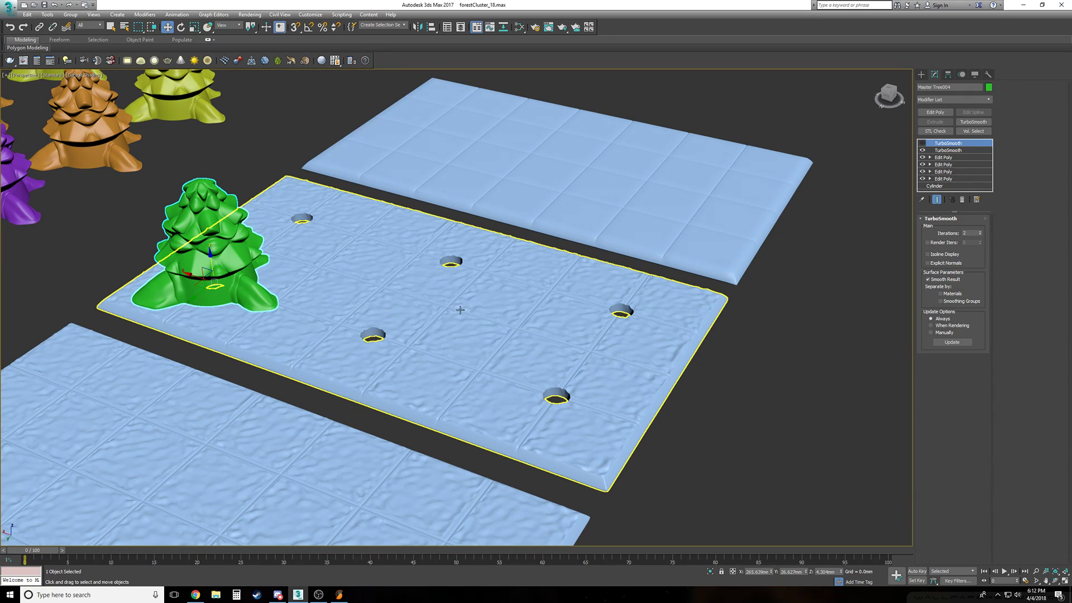
middle_click_drag(475, 334, 475, 334, "alt")
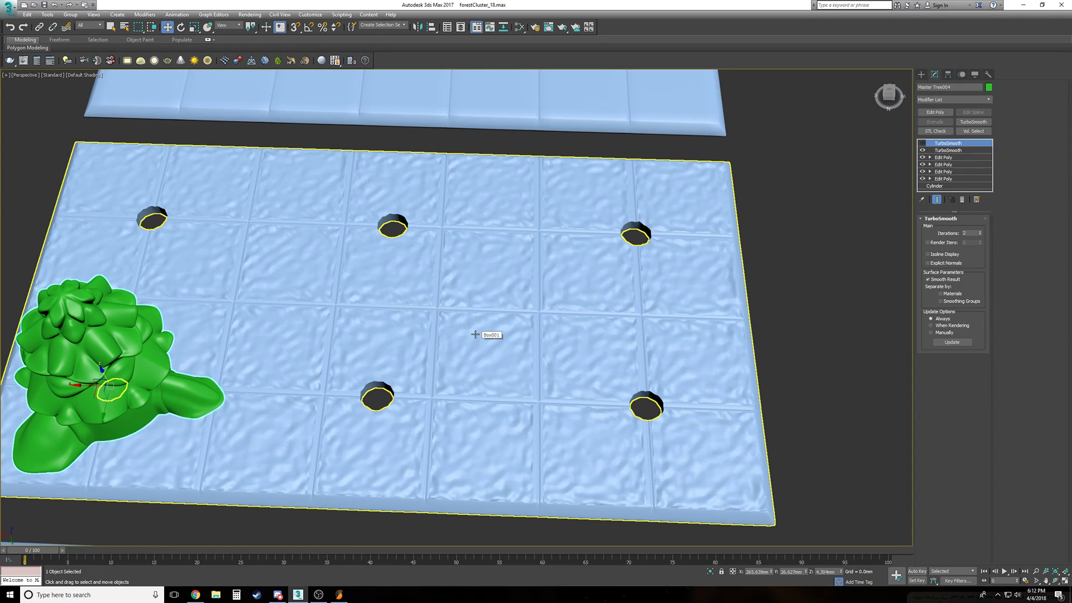
Inspect a peg hole's inner wall and rim at close range and compare it with the slab's other holes
scroll(475, 334, "up", 10)
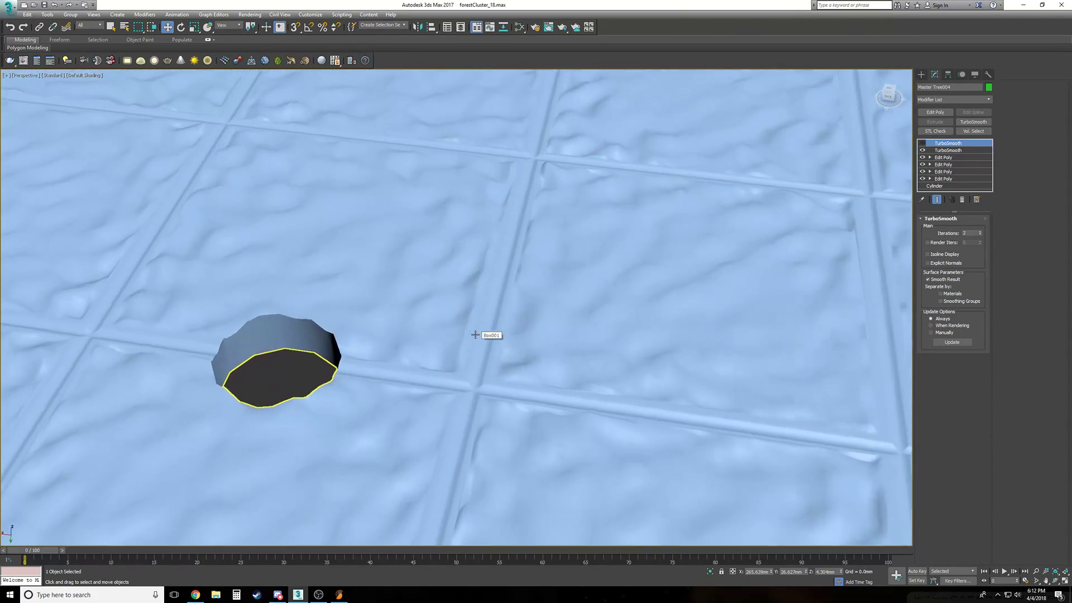
scroll(475, 335, "up", 2)
middle_click_drag(321, 400, 322, 446, "alt")
scroll(331, 366, "up", 8)
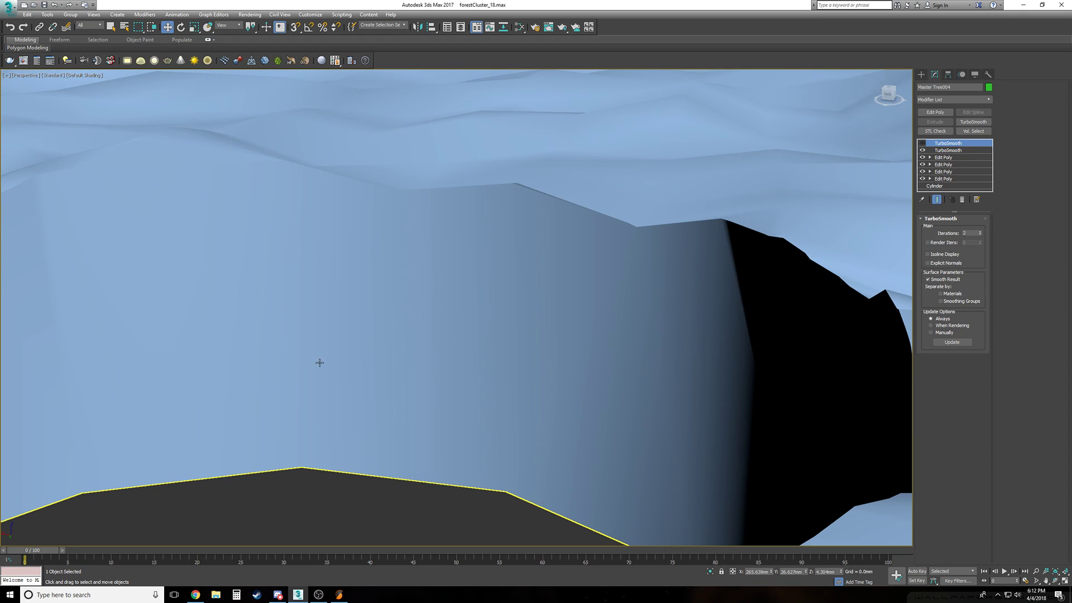
scroll(393, 353, "down", 6)
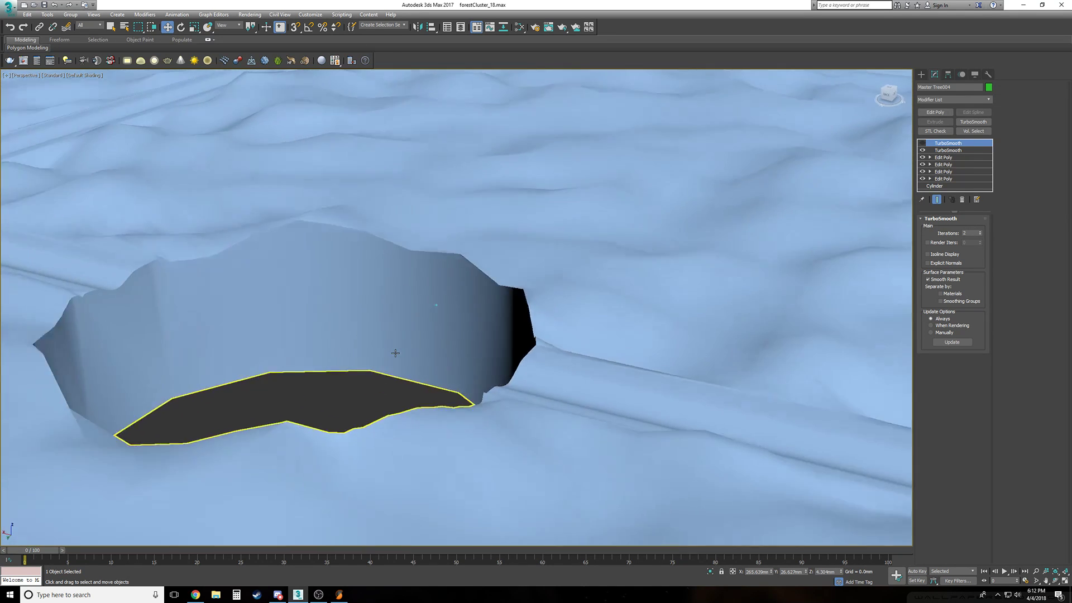
scroll(395, 353, "down", 4)
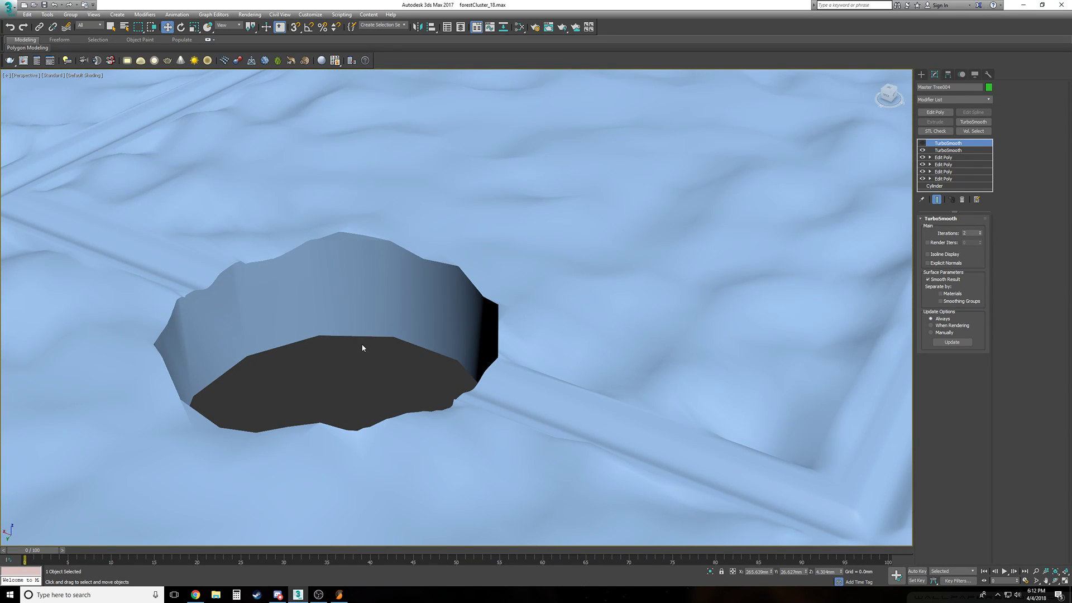
scroll(363, 348, "down", 5)
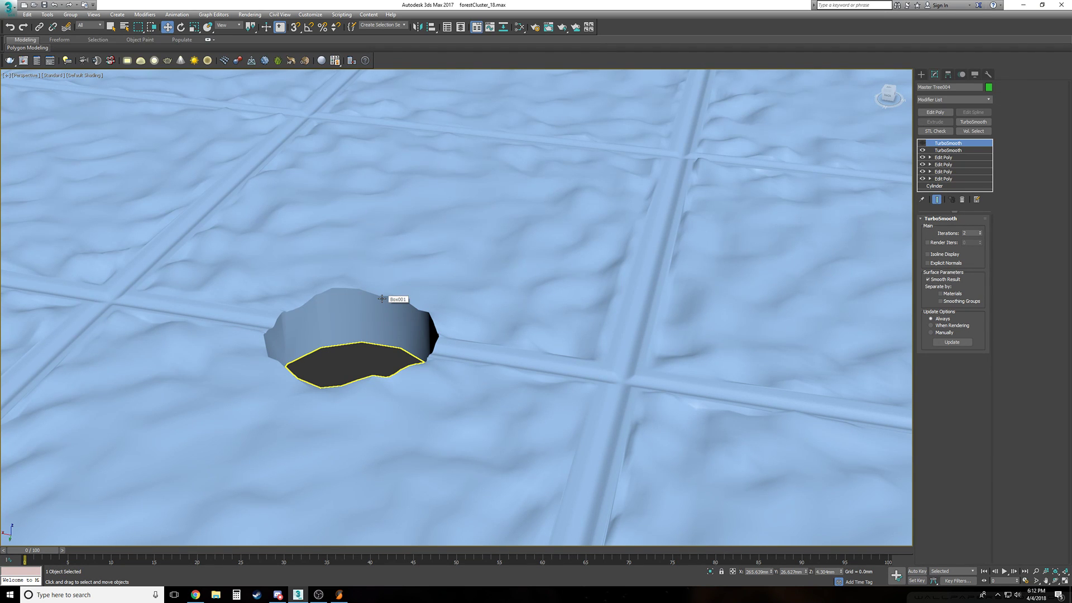
scroll(382, 299, "down", 10)
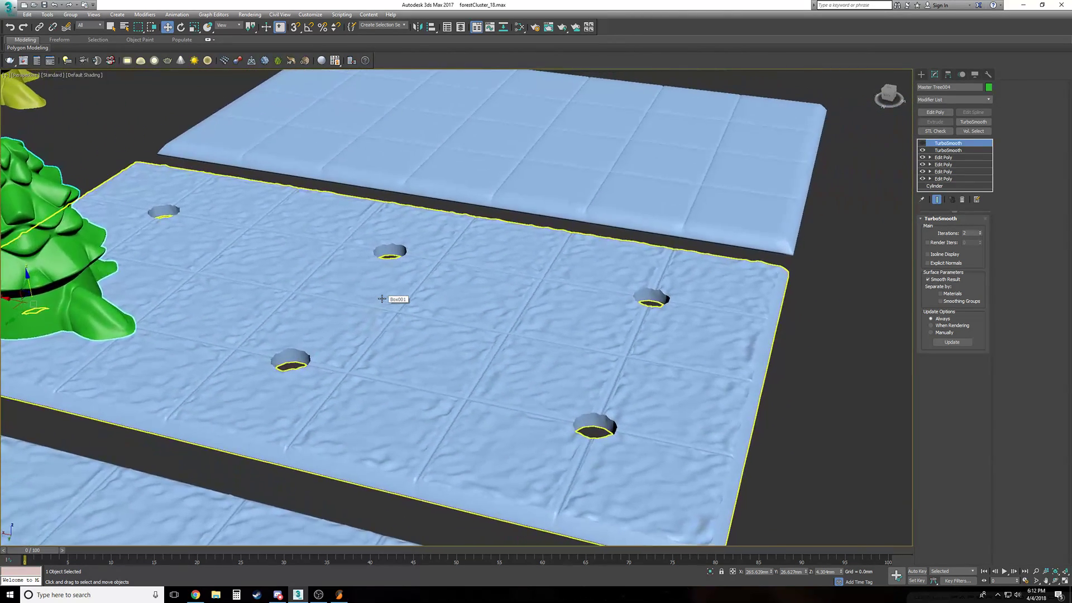
scroll(381, 299, "up", 10)
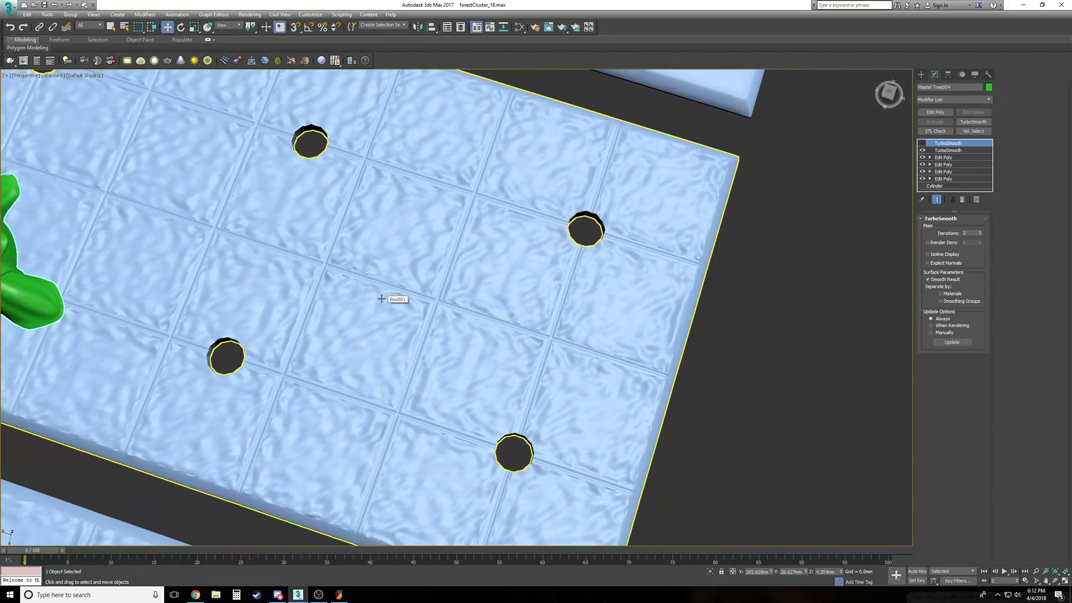
middle_click_drag(229, 353, 313, 305, "alt")
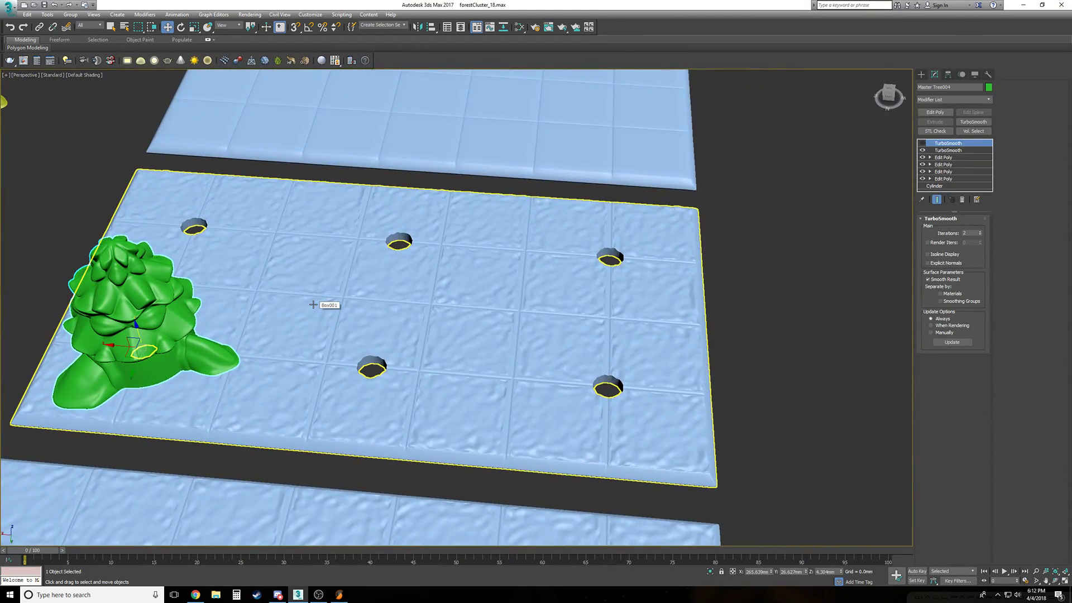
Compare the holed slab from above and below, looking at the seated tree's peg and the empty peg holes
middle_click_drag(313, 304, 313, 304, "alt")
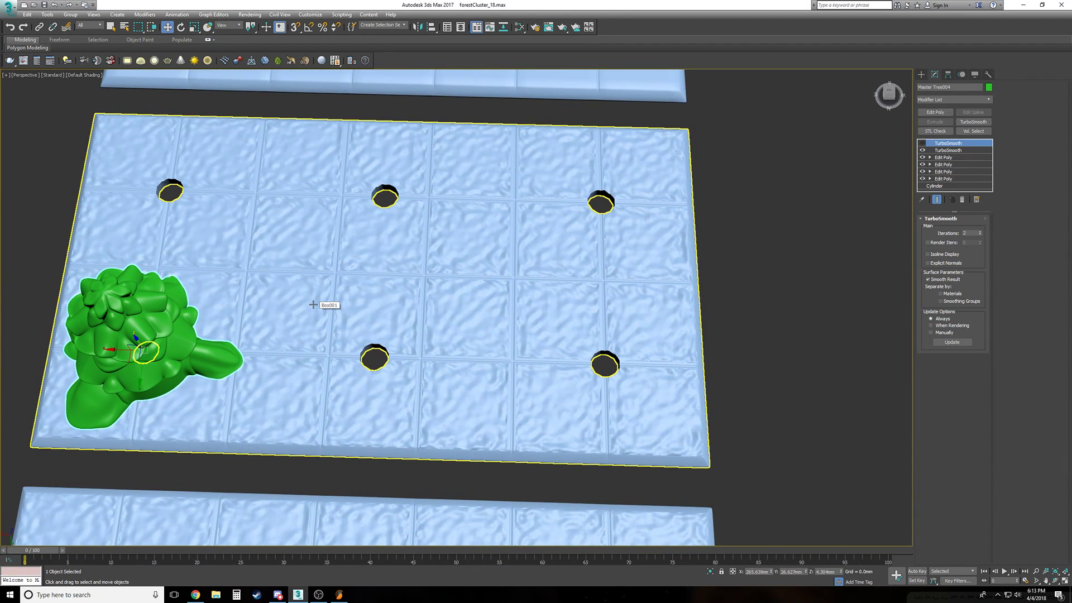
middle_click_drag(313, 304, 328, 304, "alt")
scroll(367, 357, "down", 3)
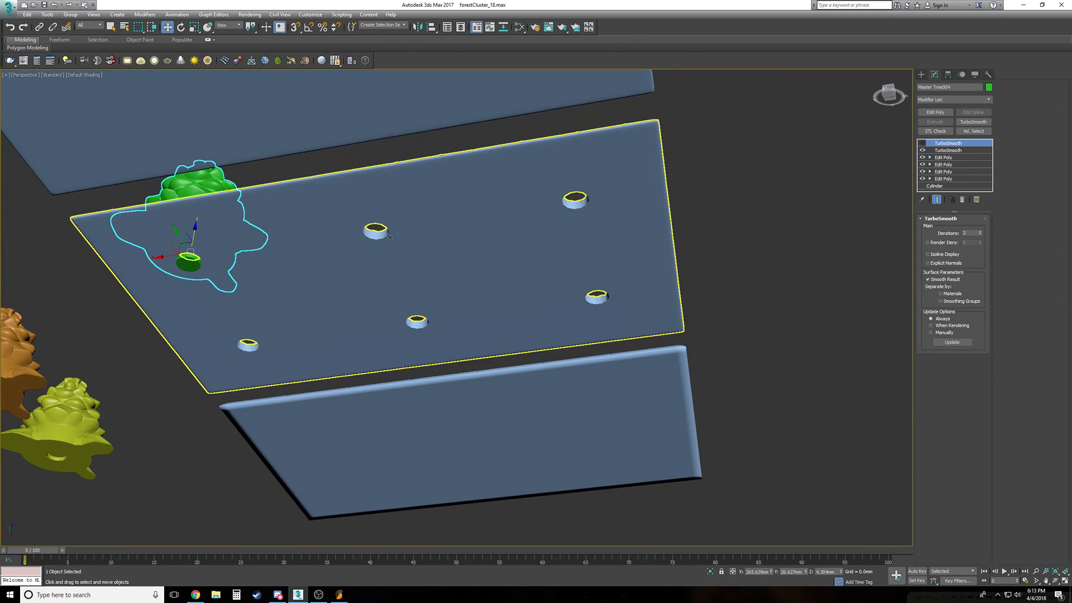
scroll(390, 237, "up", 2)
middle_click_drag(389, 237, 334, 263, "alt")
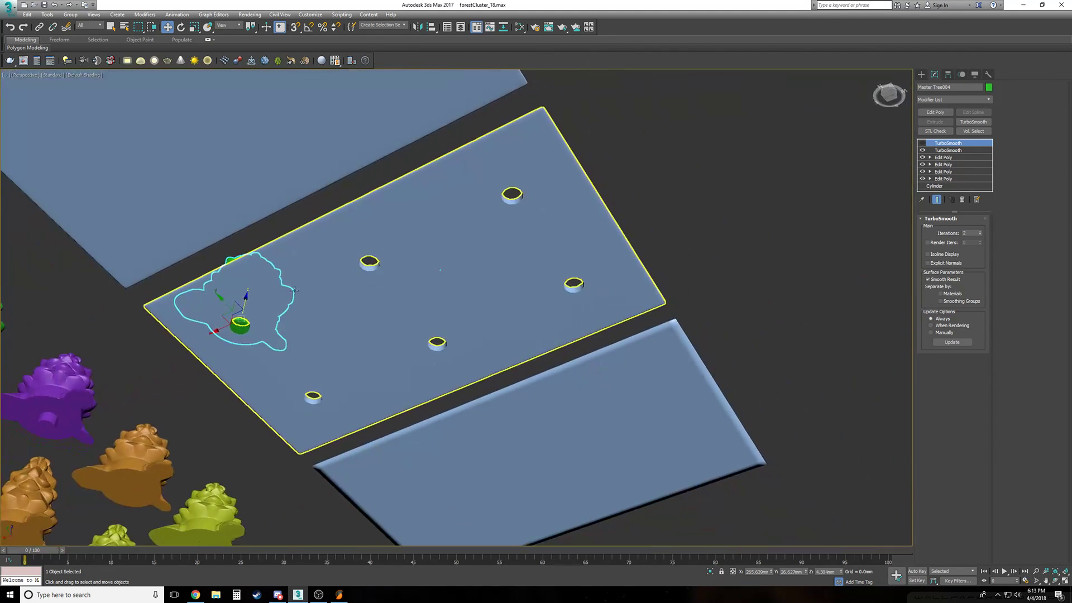
mouse_move(299, 371)
middle_mouse_down("alt")
mouse_move(321, 349)
mouse_move(369, 335)
middle_mouse_up("alt")
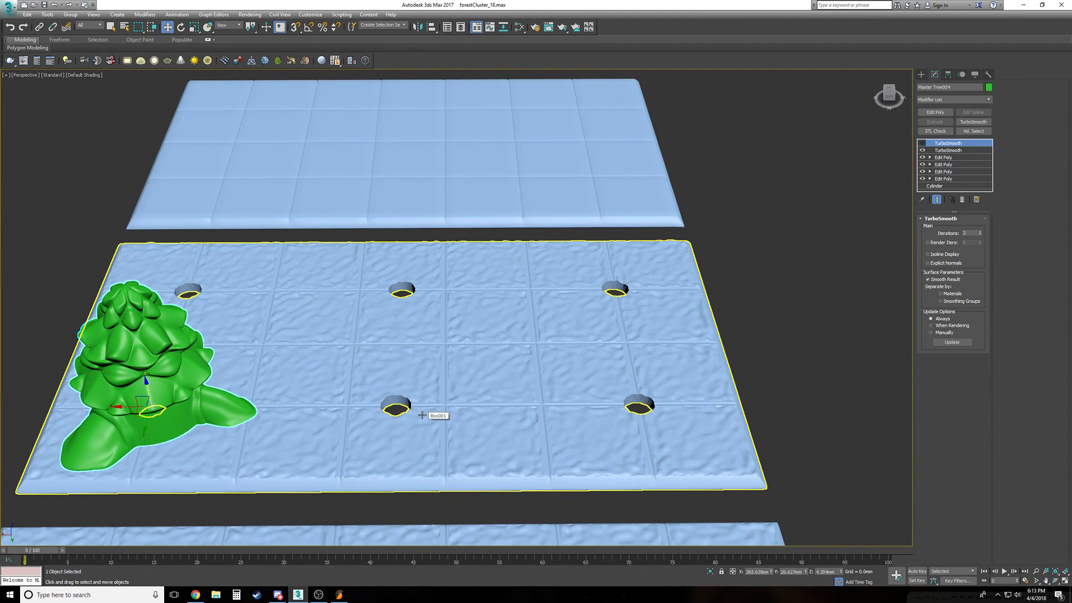
Inspect one empty peg hole's inner wall and rim at close range from above and from beneath the slab
scroll(422, 414, "up", 4)
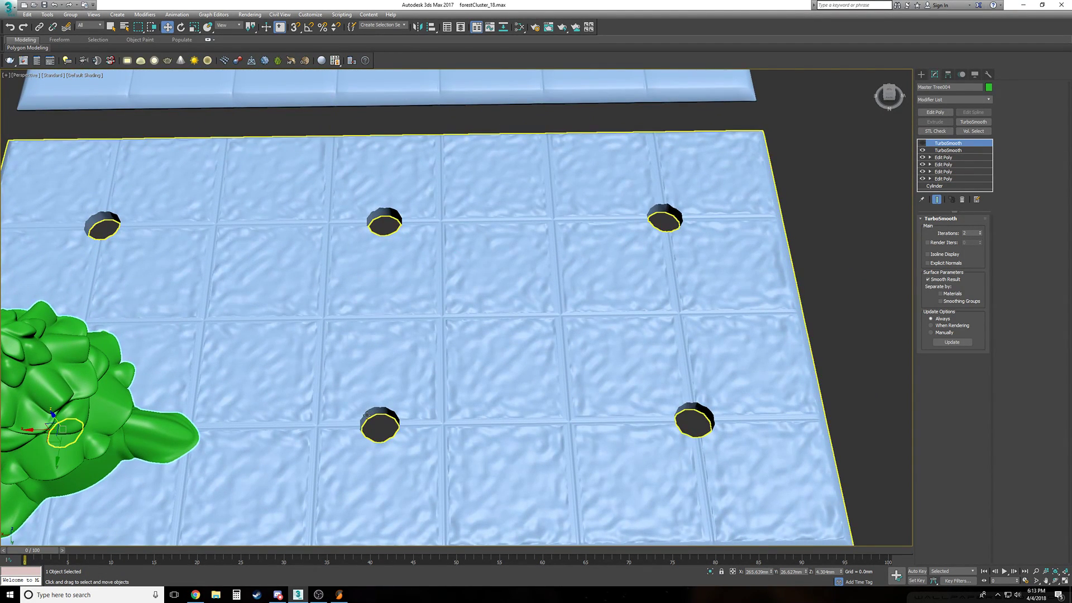
scroll(366, 415, "up", 10)
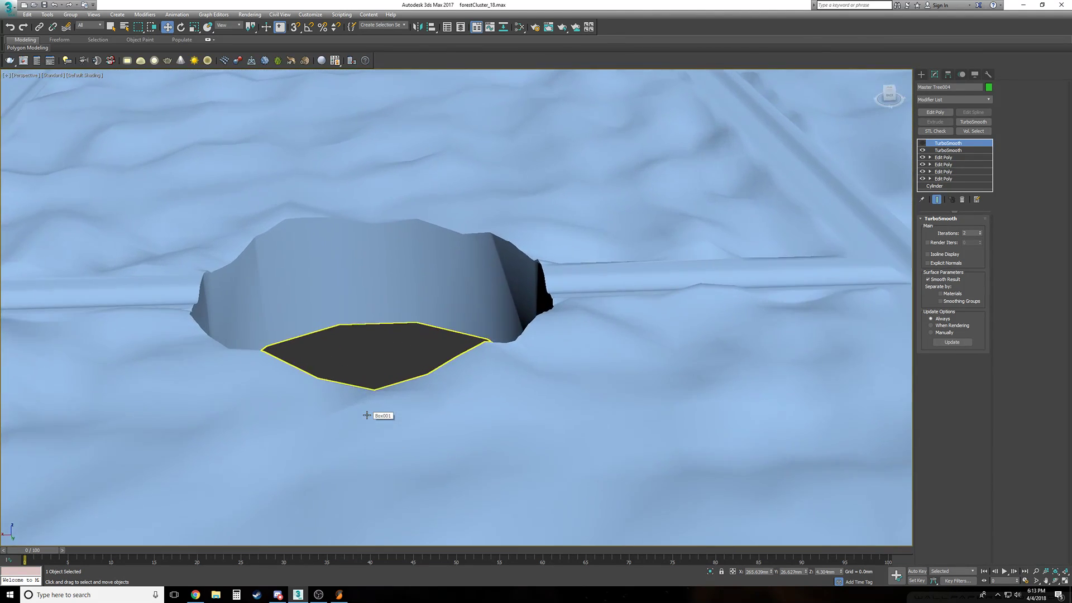
scroll(367, 415, "up", 4)
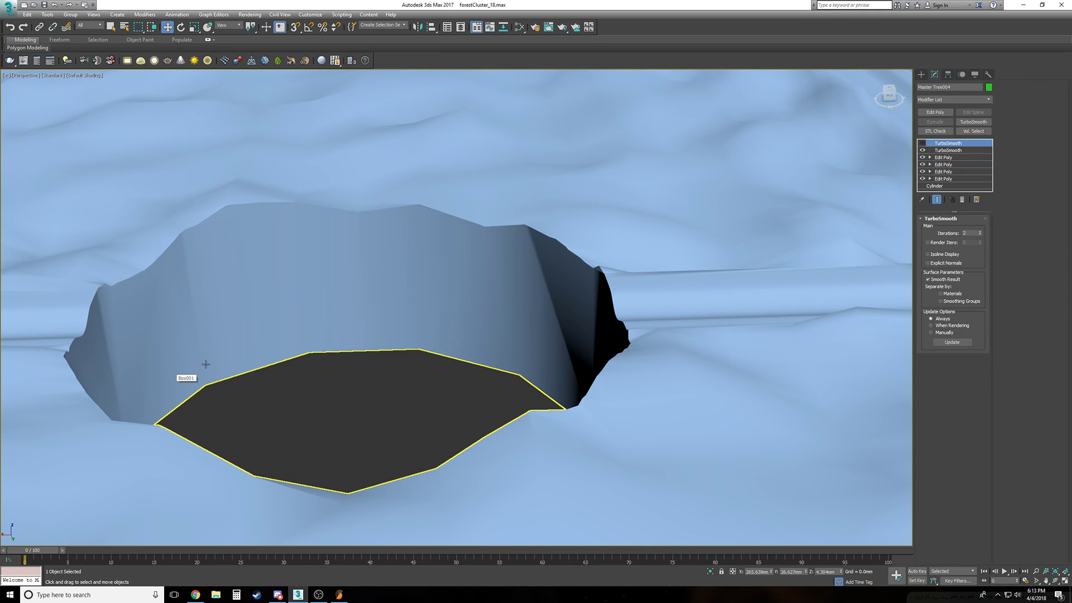
middle_click_drag(268, 340, 411, 318, "alt")
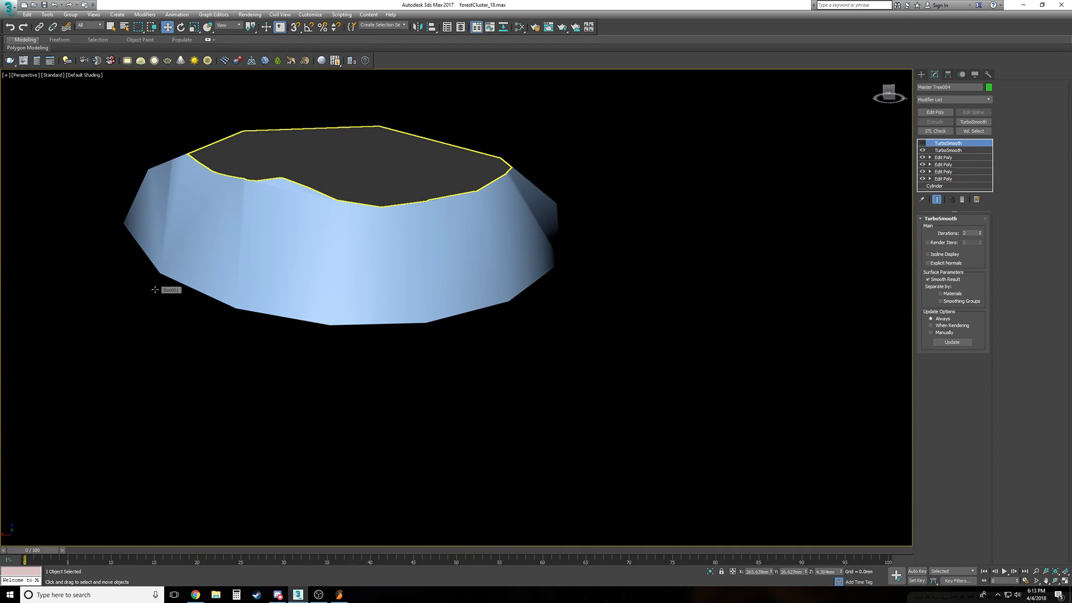
scroll(583, 304, "down", 10)
Review the three slabs side by side and delete the green tree copy seated in the middle slab
middle_click_drag(581, 309, 493, 334, "alt")
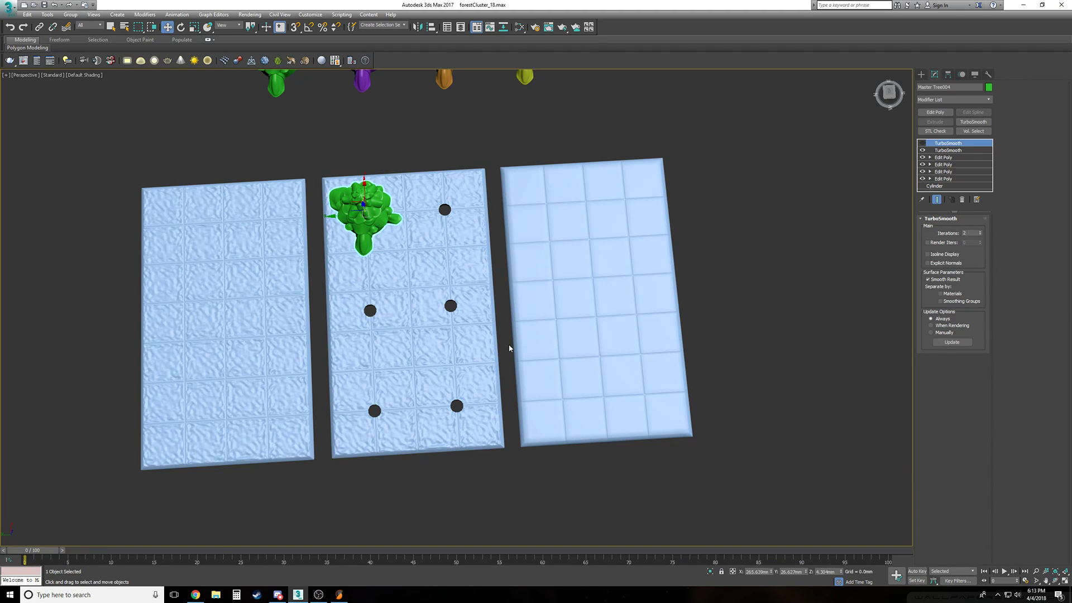
middle_click_drag(510, 349, 509, 348, "alt")
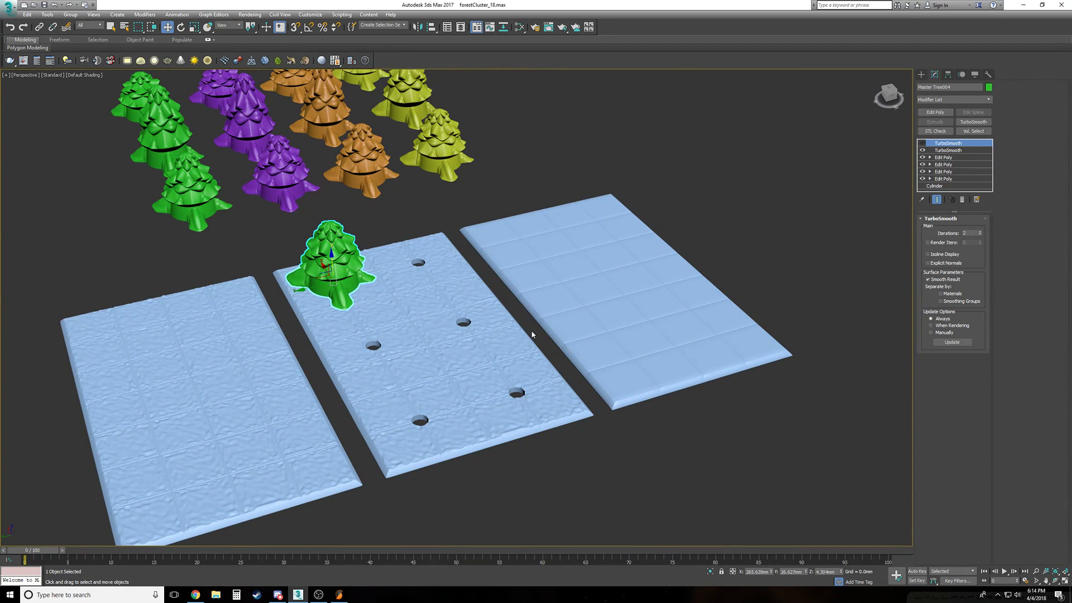
middle_click_drag(531, 330, 531, 330, "alt")
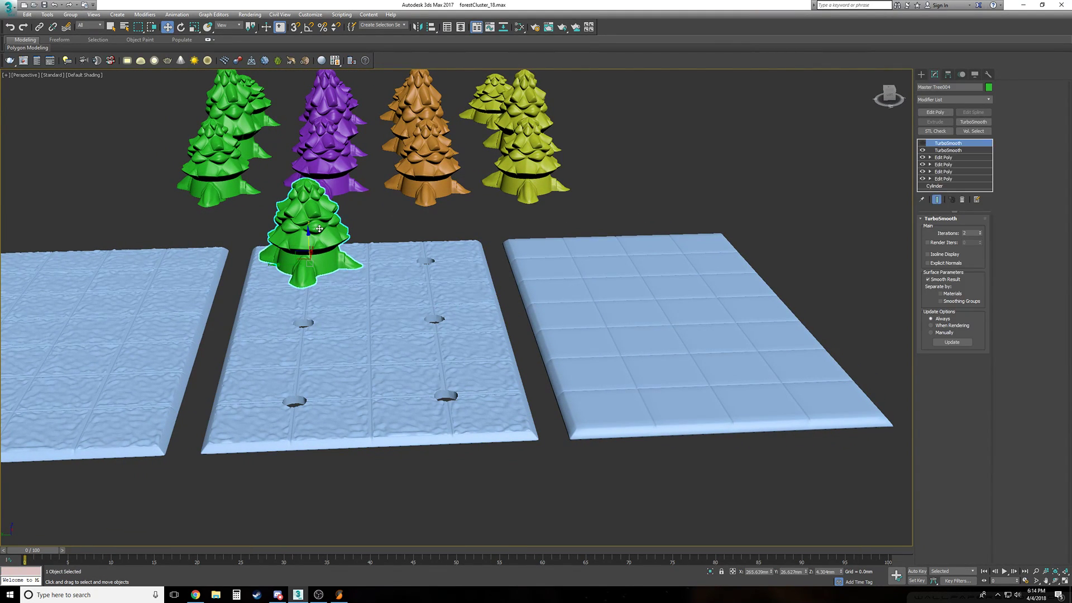
key("Delete")
Select the green Master Tree in the front row of trees and view the peg under its base
scroll(320, 228, "down", 3)
middle_click_drag(319, 228, 319, 229, "alt")
left_click(444, 316)
scroll(525, 374, "up", 5)
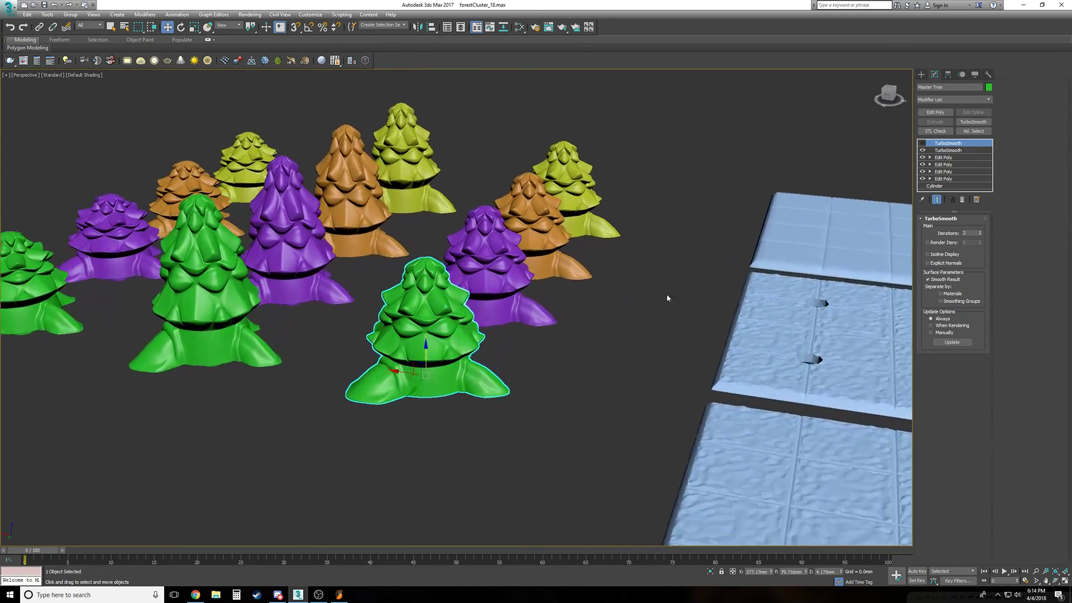
middle_click_drag(506, 369, 419, 367, "alt")
scroll(419, 366, "up", 2)
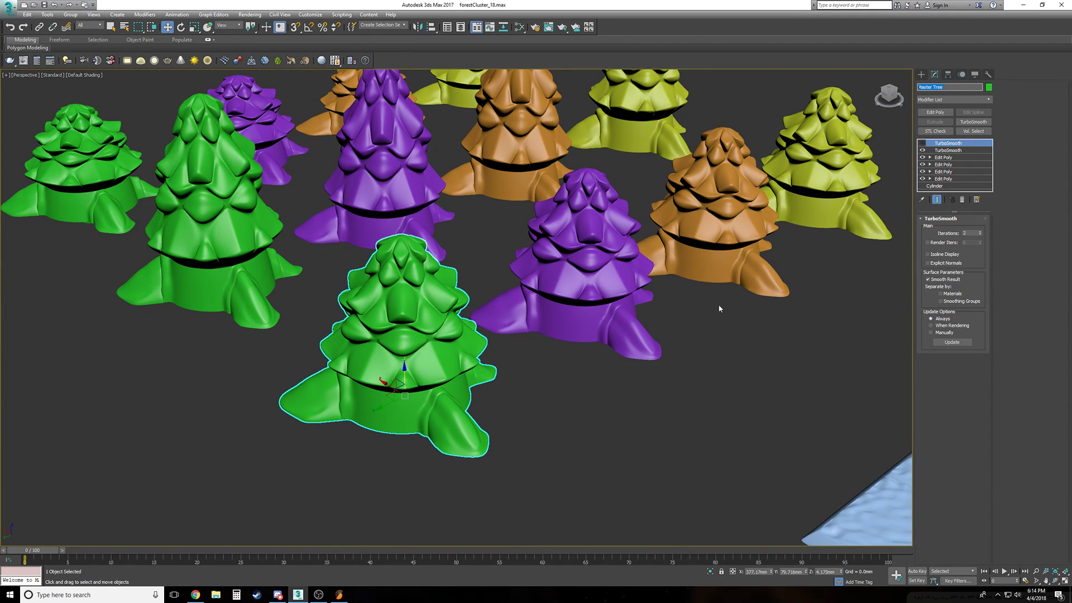
middle_click_drag(645, 329, 608, 355, "alt")
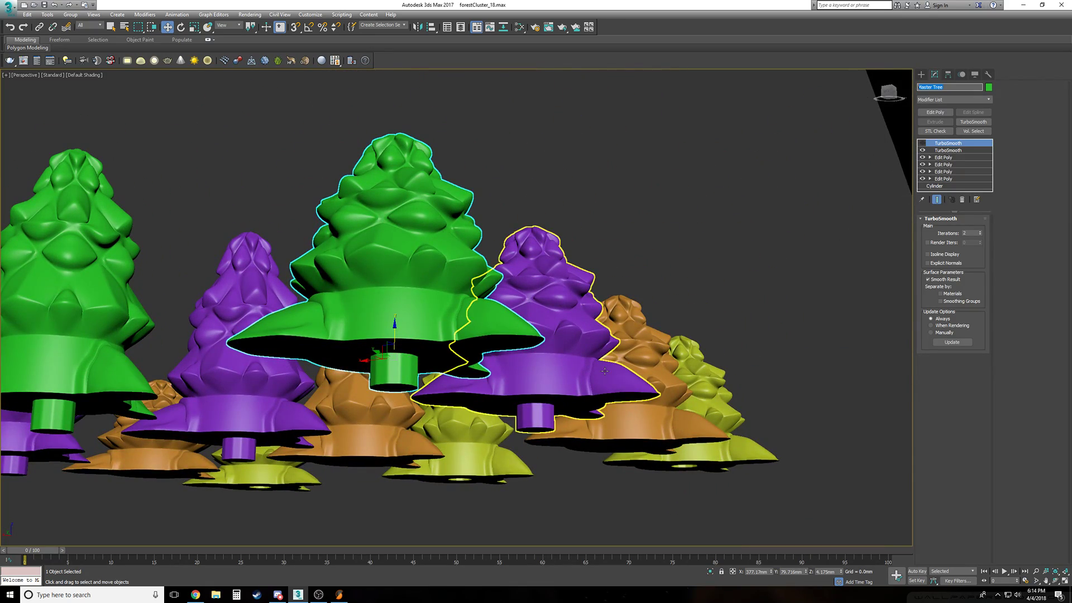
Select the purple Tree - Peg and the green Master Tree in turn to compare the two versions
left_click(521, 366)
middle_click_drag(520, 365, 559, 367, "alt")
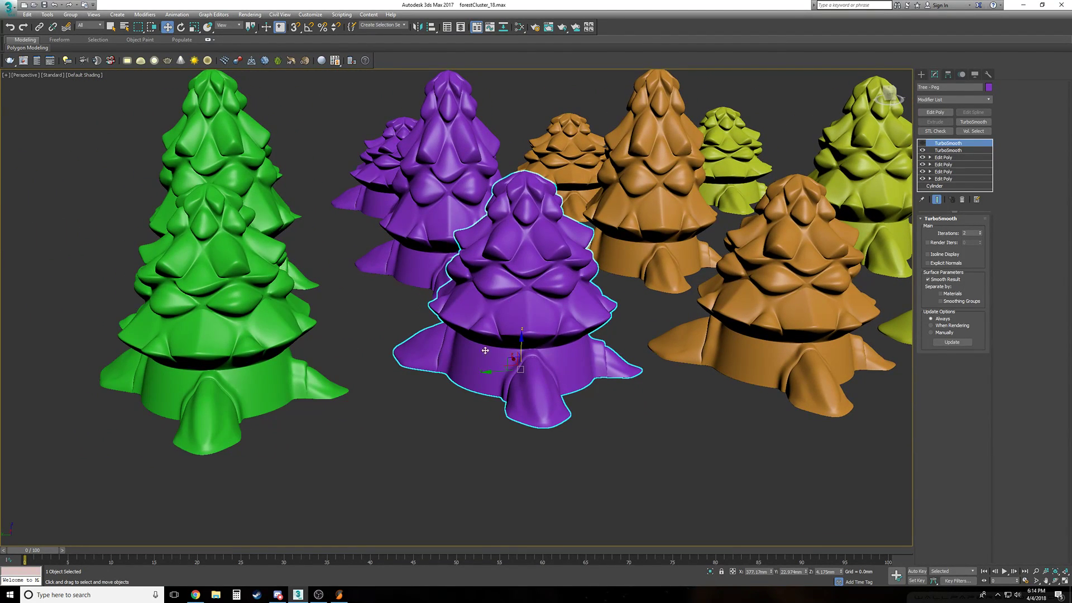
middle_click_drag(533, 306, 446, 389)
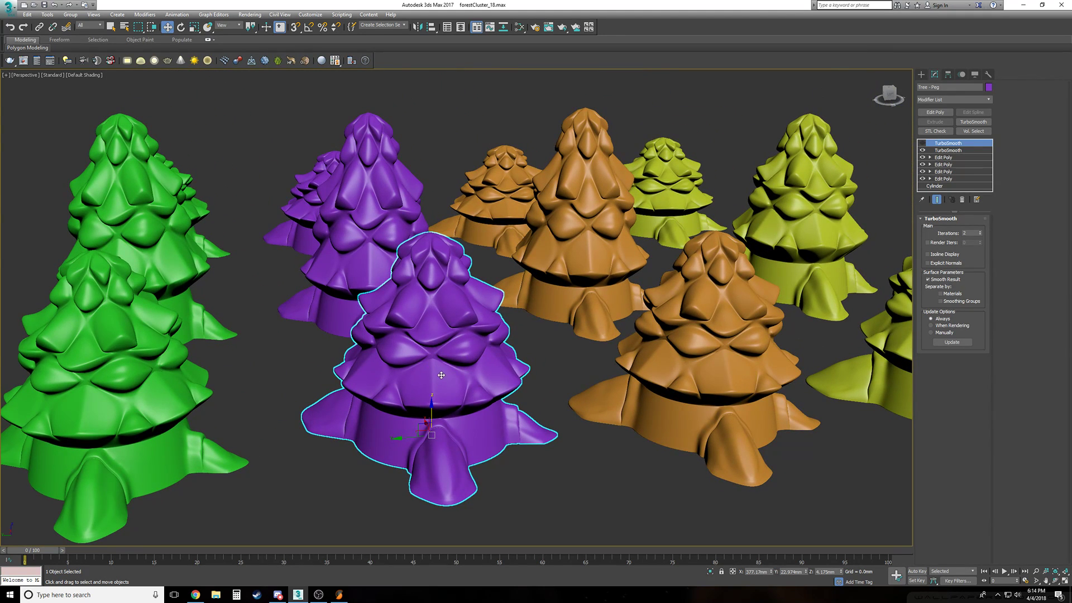
left_click(154, 410)
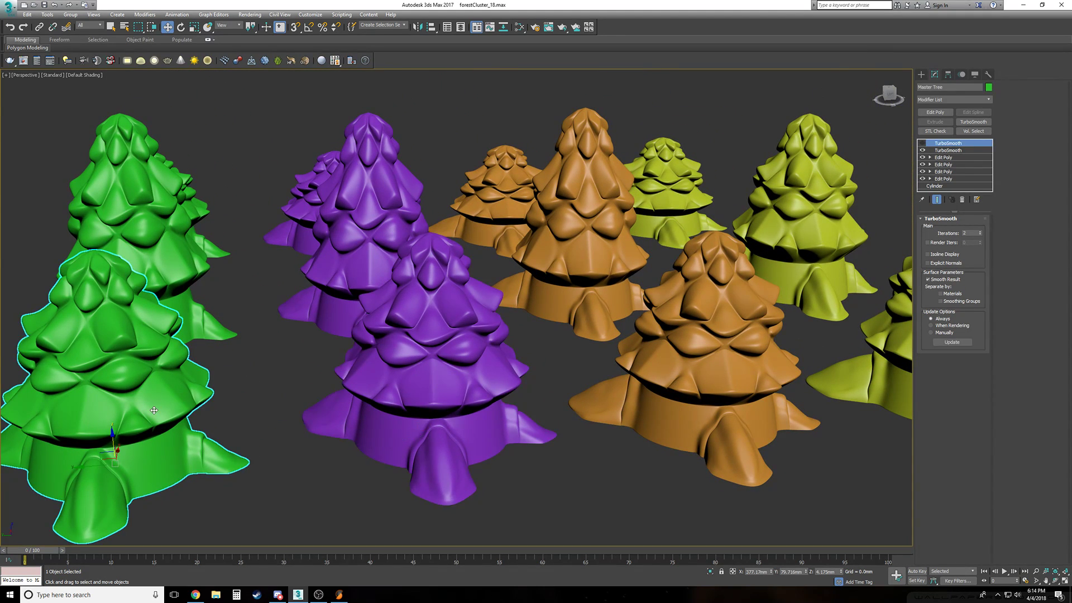
left_click(401, 393)
Examine the tree rows from above and below, then select the large yellow Tree - Hole to compare base types
middle_click_drag(401, 393, 384, 410, "alt")
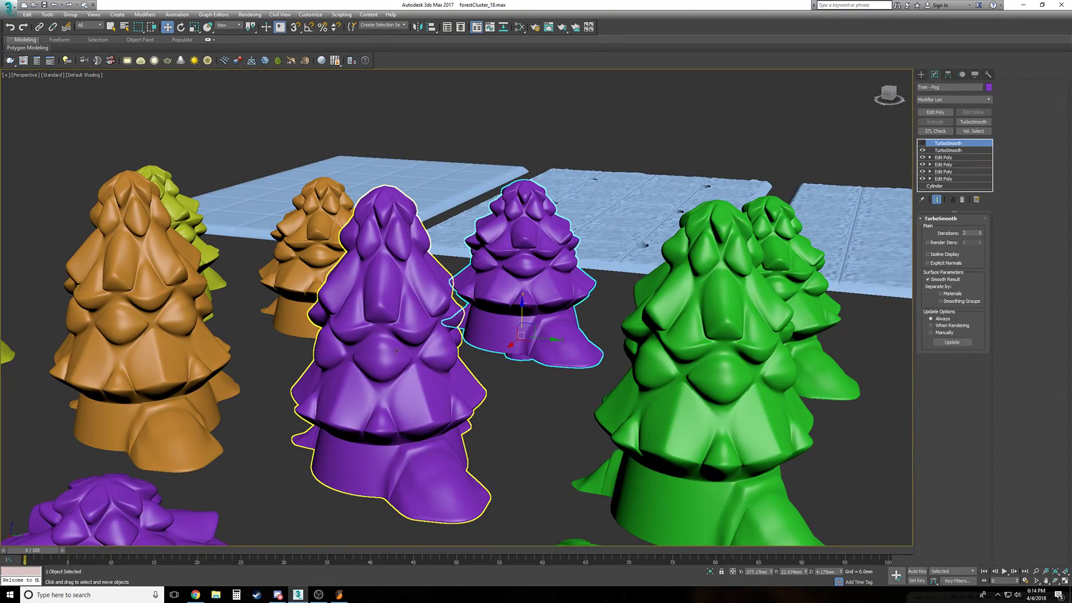
middle_click_drag(430, 334, 334, 367, "alt")
middle_click_drag(472, 385, 471, 386, "alt")
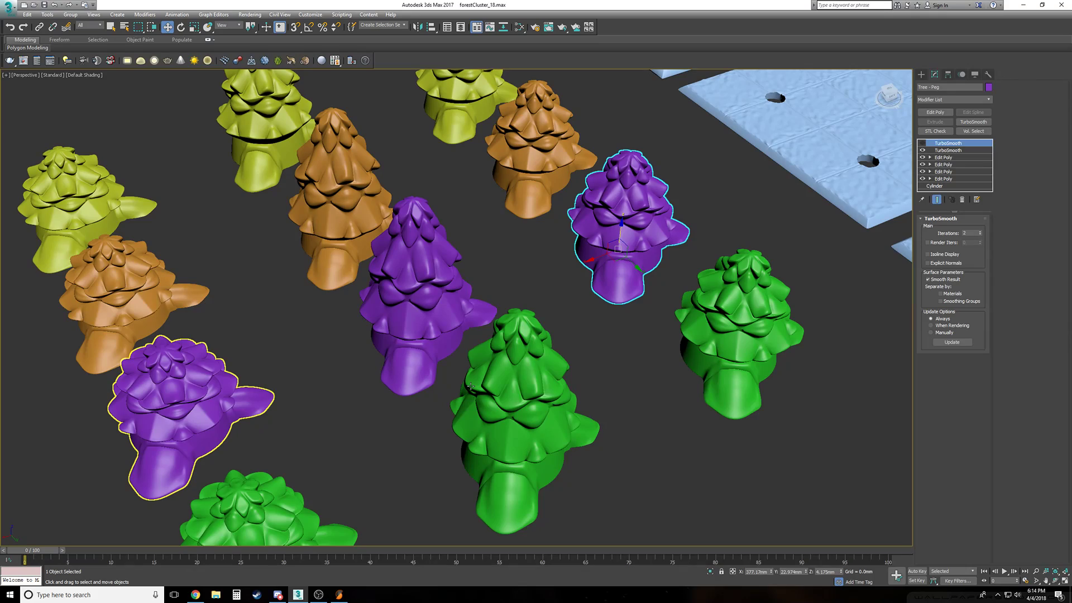
middle_click_drag(471, 386, 471, 389, "alt")
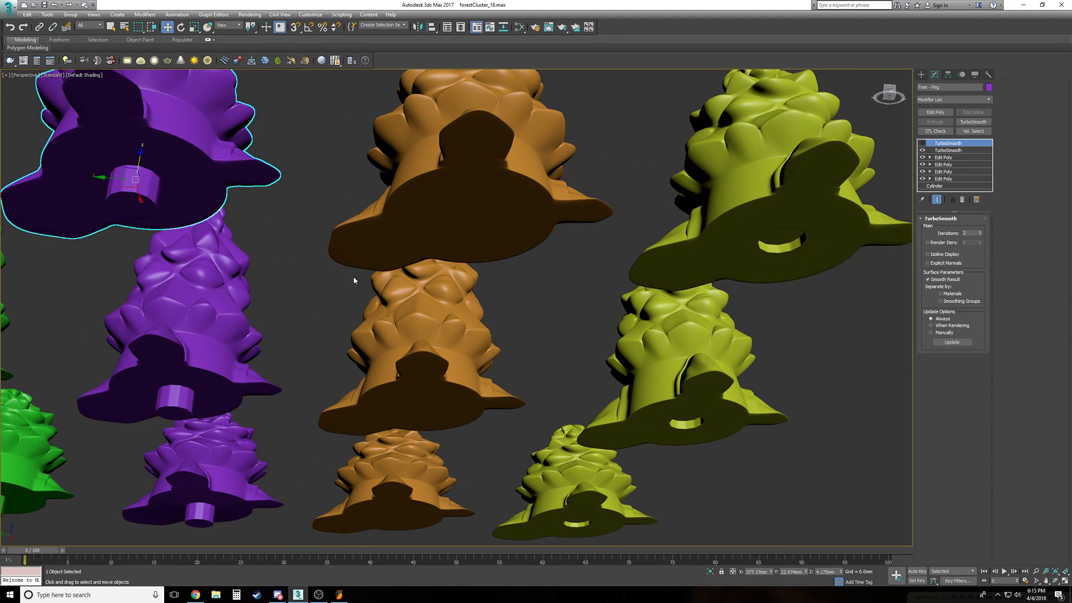
middle_click_drag(354, 280, 354, 281)
left_click(387, 292)
left_click(499, 264)
middle_click_drag(545, 323, 546, 330, "alt")
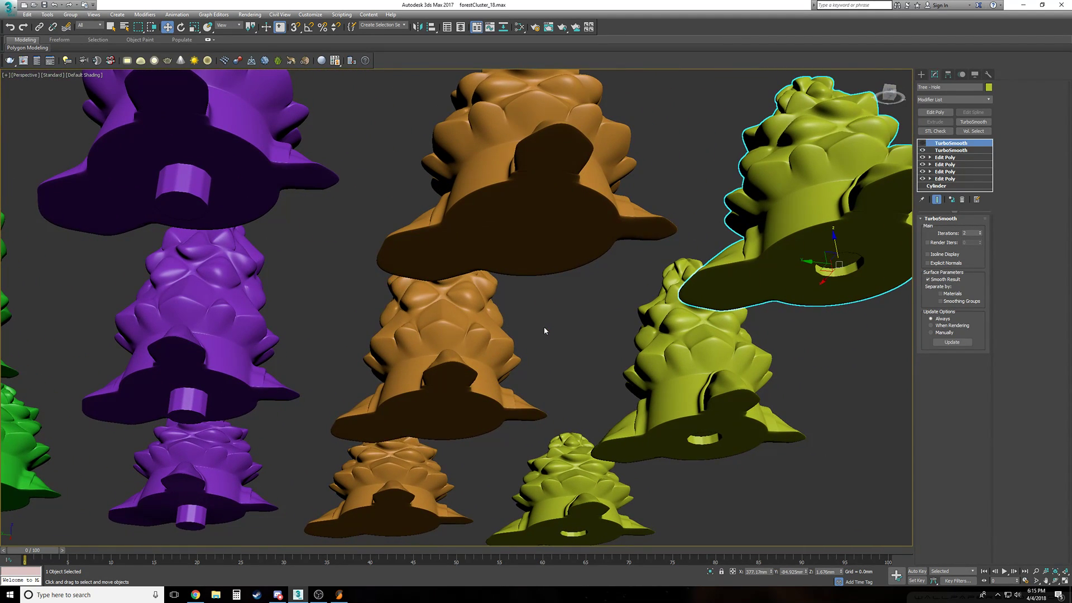
Turn off the active lower TurboSmooth on the large purple Tree - Peg and enter the top Edit Poly's Vertex level
left_click(234, 252)
scroll(251, 215, "up", 10)
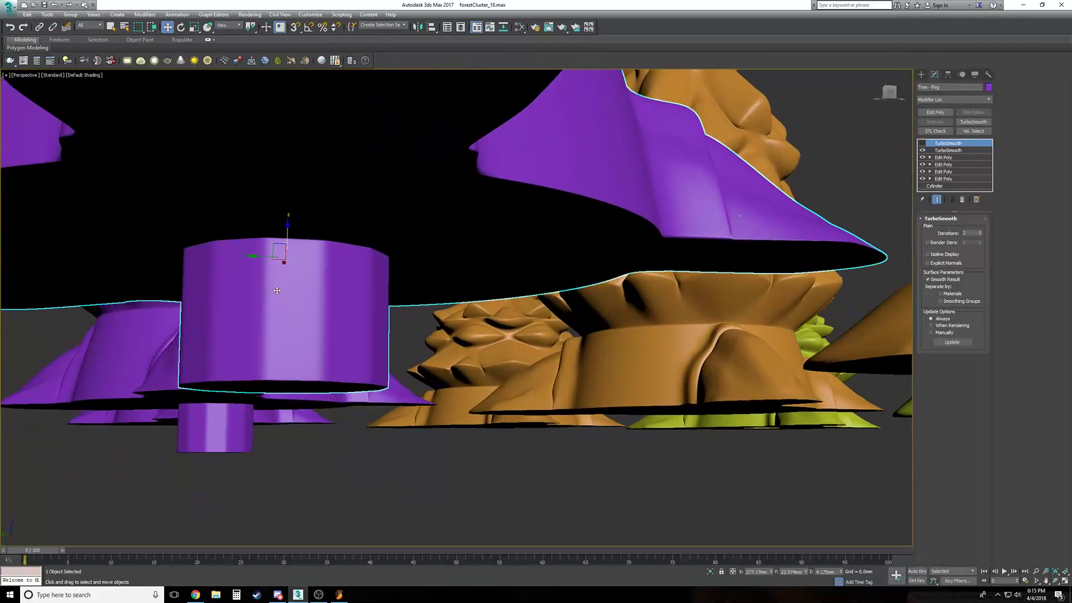
middle_click_drag(277, 290, 300, 302, "alt")
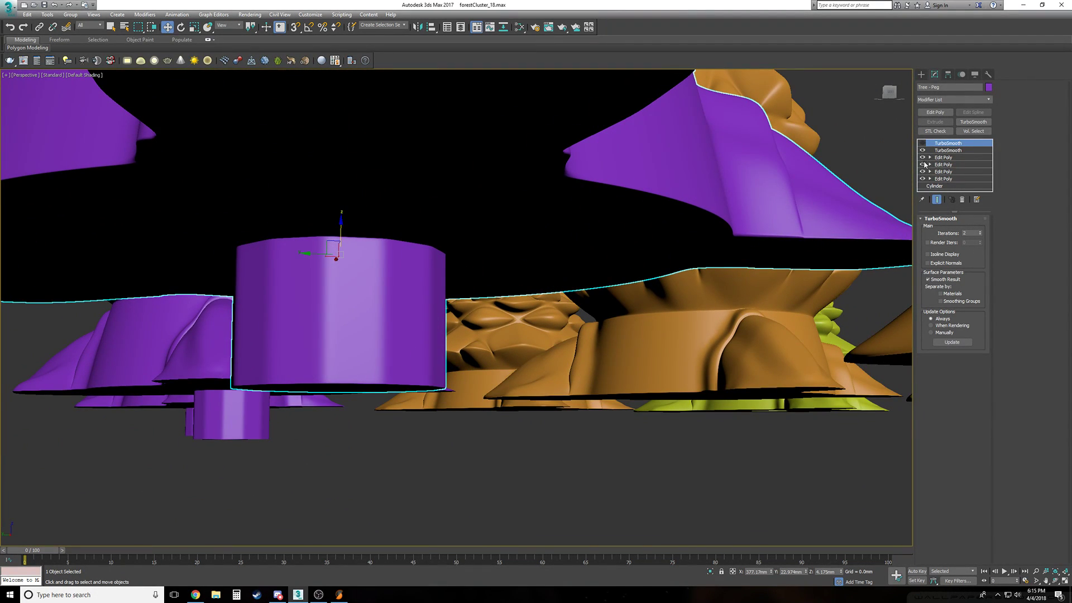
left_click(922, 151)
left_click(930, 158)
left_click(945, 164)
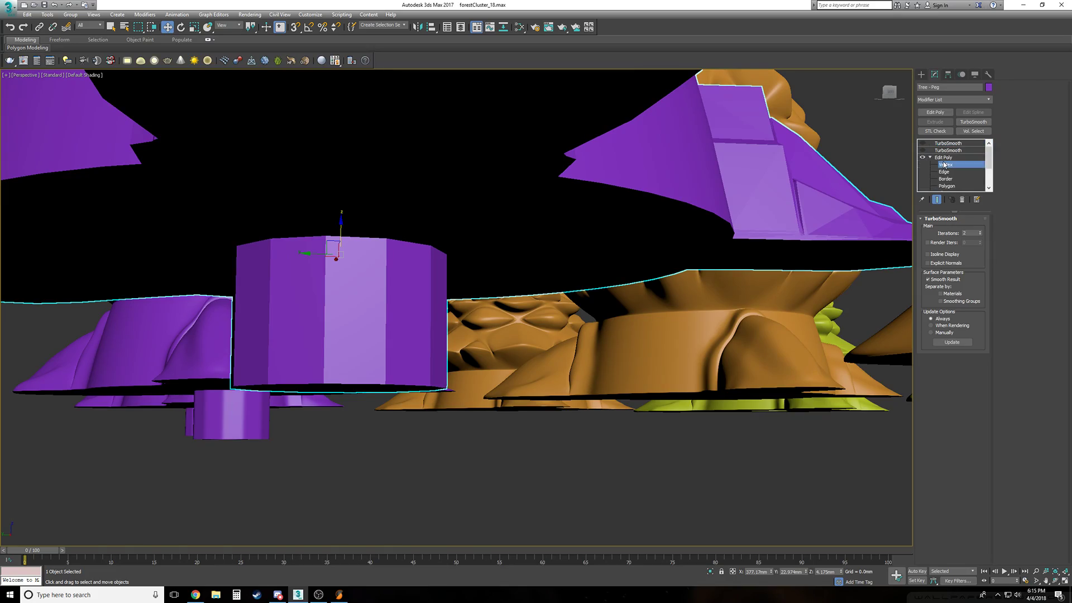
Switch to wireframe display and select all the vertices around the bottom end of the peg
key("F3")
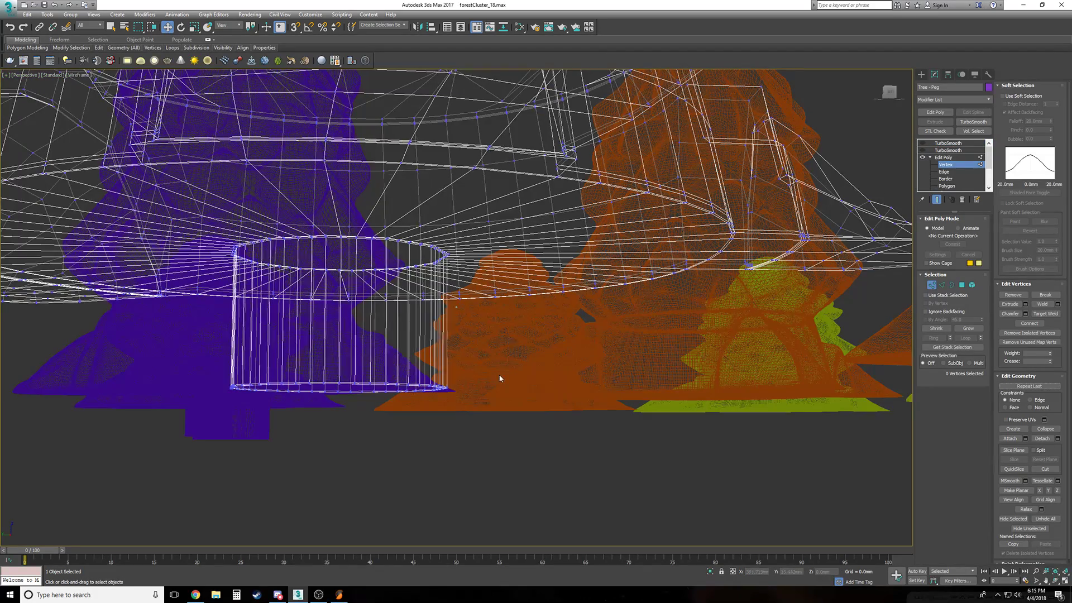
scroll(504, 378, "up", 4)
left_click_drag(629, 460, 145, 345)
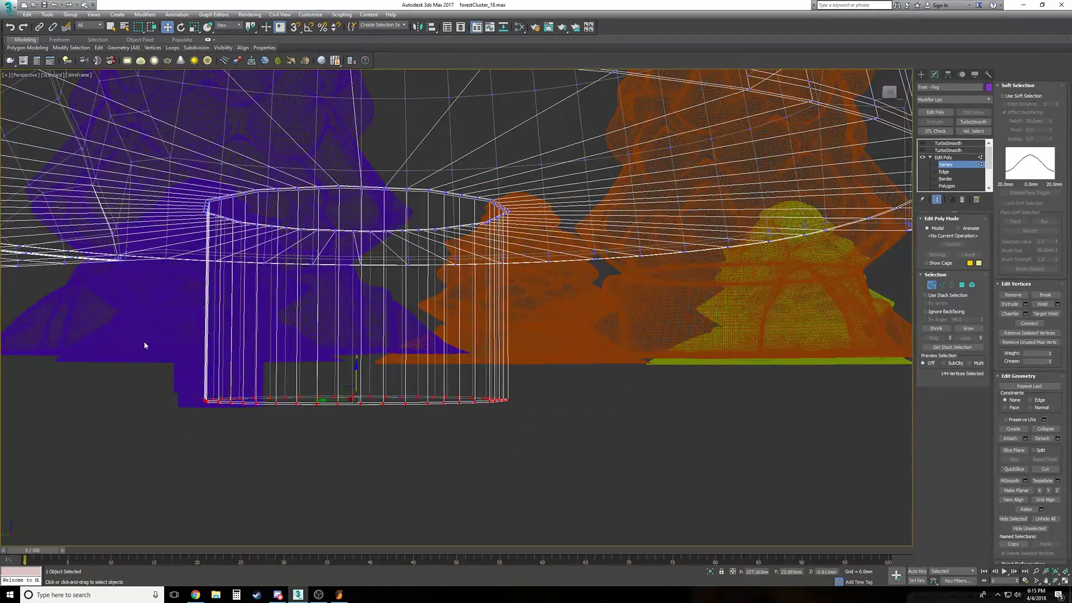
Inspect the tight edge loops at both ends of the peg in wireframe and edged-face display
scroll(145, 345, "up", 8)
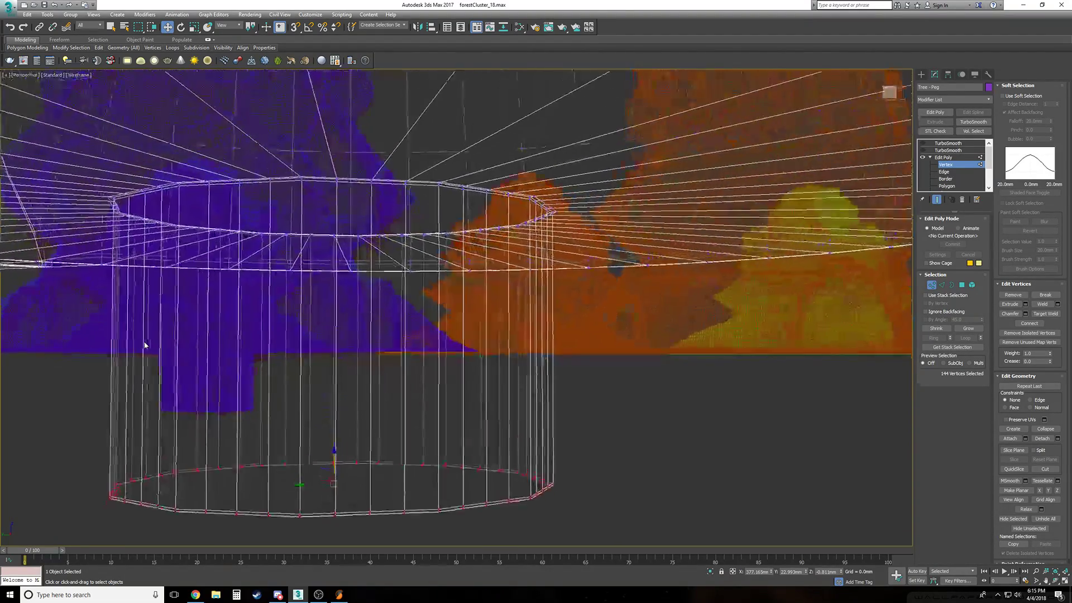
middle_click_drag(339, 204, 380, 197, "alt")
key("F3")
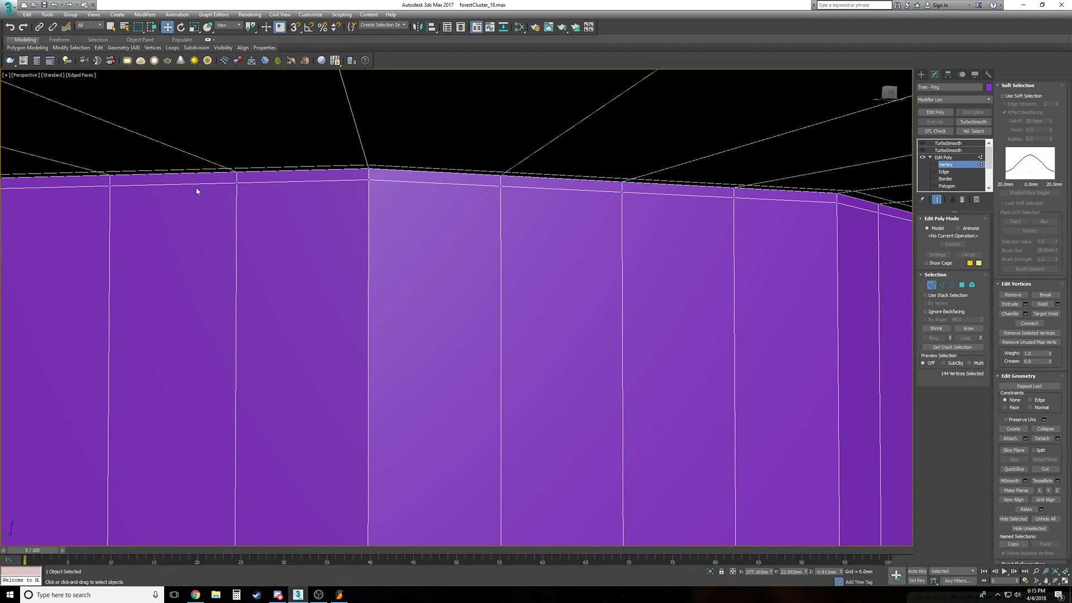
scroll(605, 196, "down", 8)
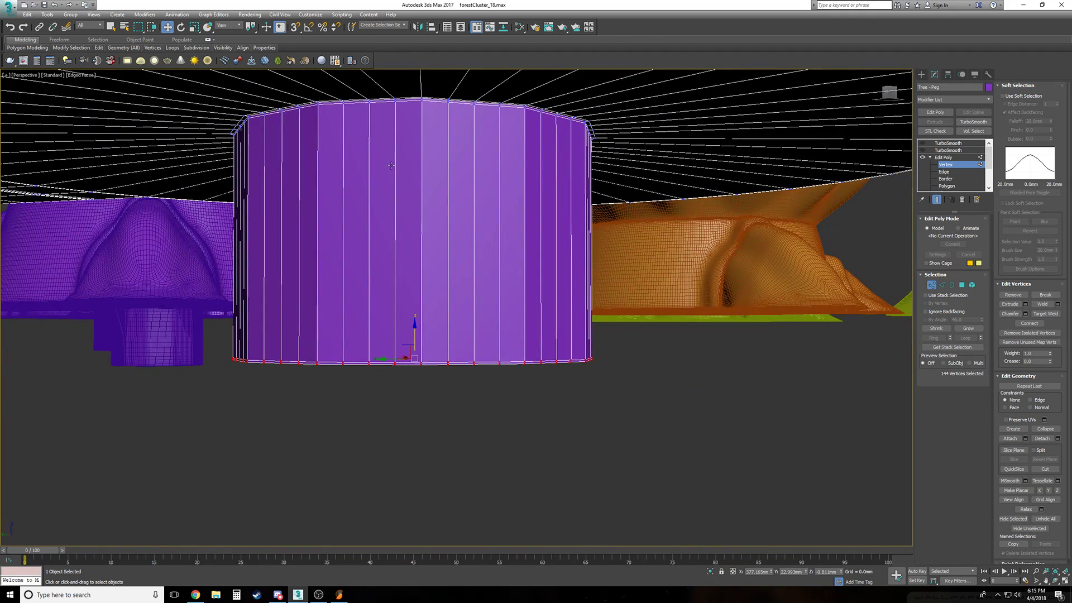
key("F3")
scroll(631, 165, "up", 6)
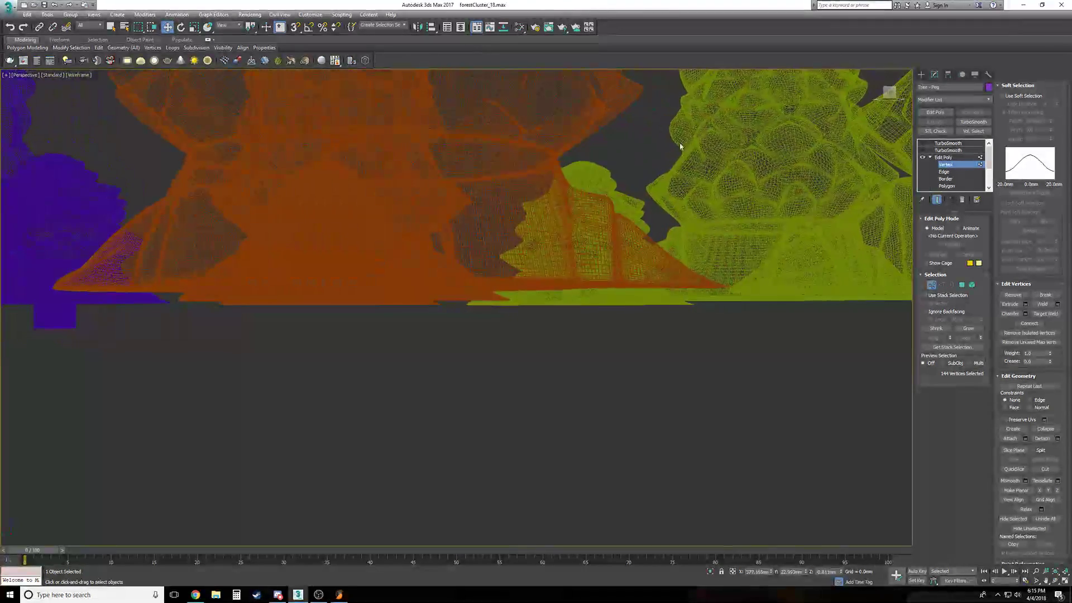
Leave vertex editing, select the large yellow Tree - Hole and turn off its active lower TurboSmooth
left_click(948, 144)
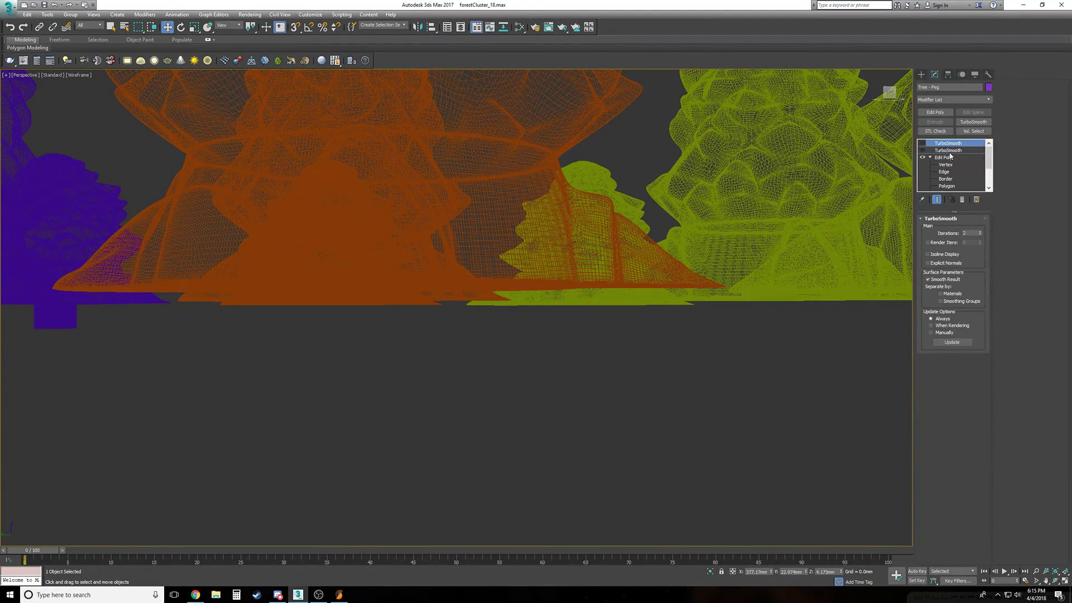
left_click(931, 158)
middle_click_drag(818, 240, 712, 241, "alt")
left_click(705, 244)
scroll(706, 243, "up", 10)
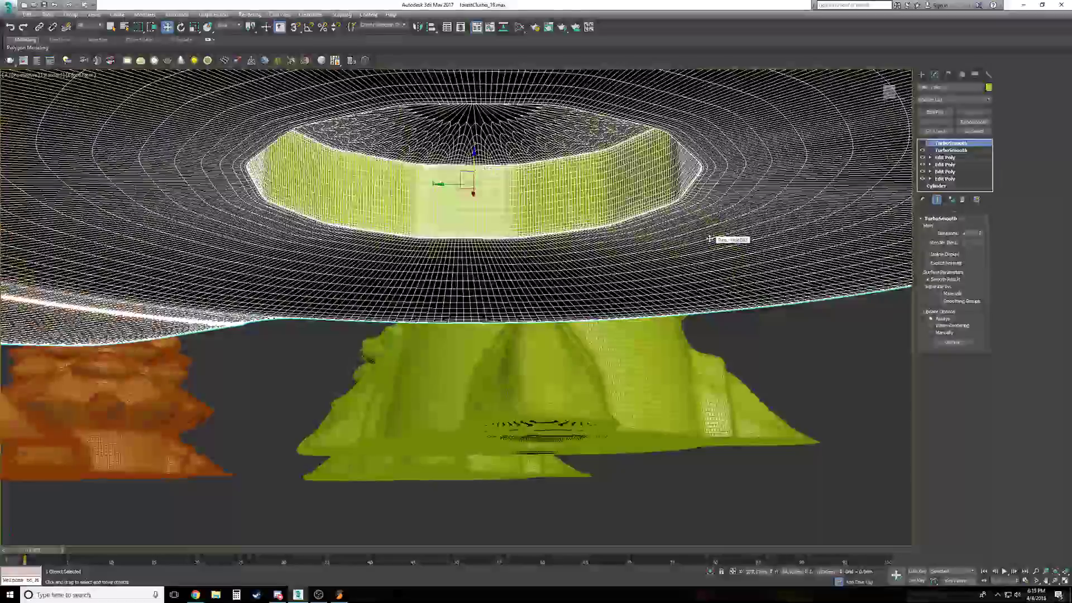
left_click(923, 151)
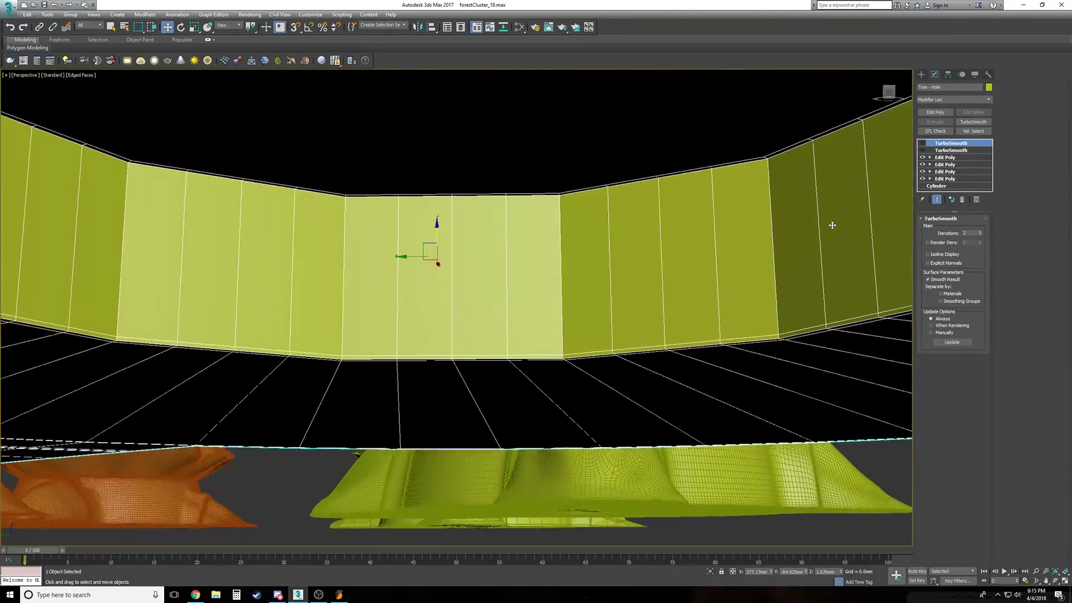
Inspect the supporting edge loops around the peg hole's rim inside the yellow tree
scroll(832, 225, "up", 8)
scroll(831, 225, "down", 10)
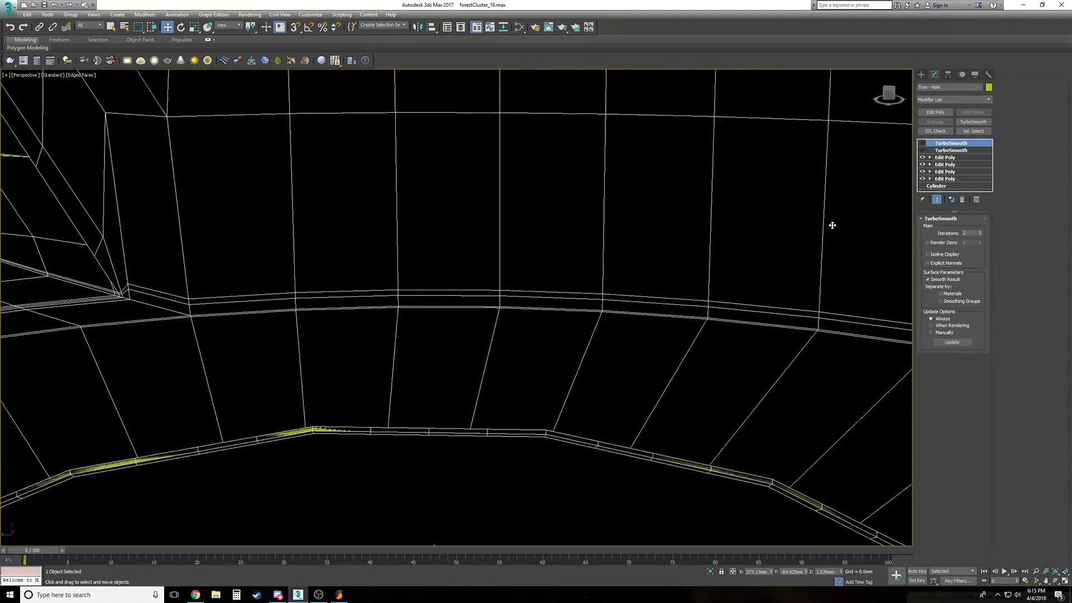
scroll(832, 225, "up", 10)
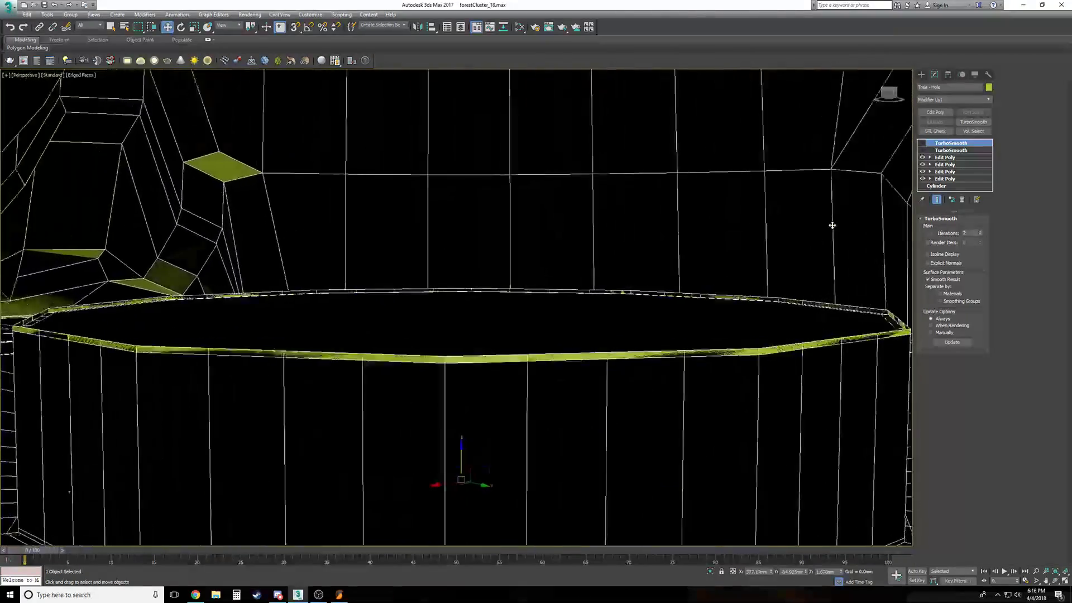
Examine the overlapping rim faces of the peg hole from several close angles, around to its corner
scroll(832, 225, "down", 8)
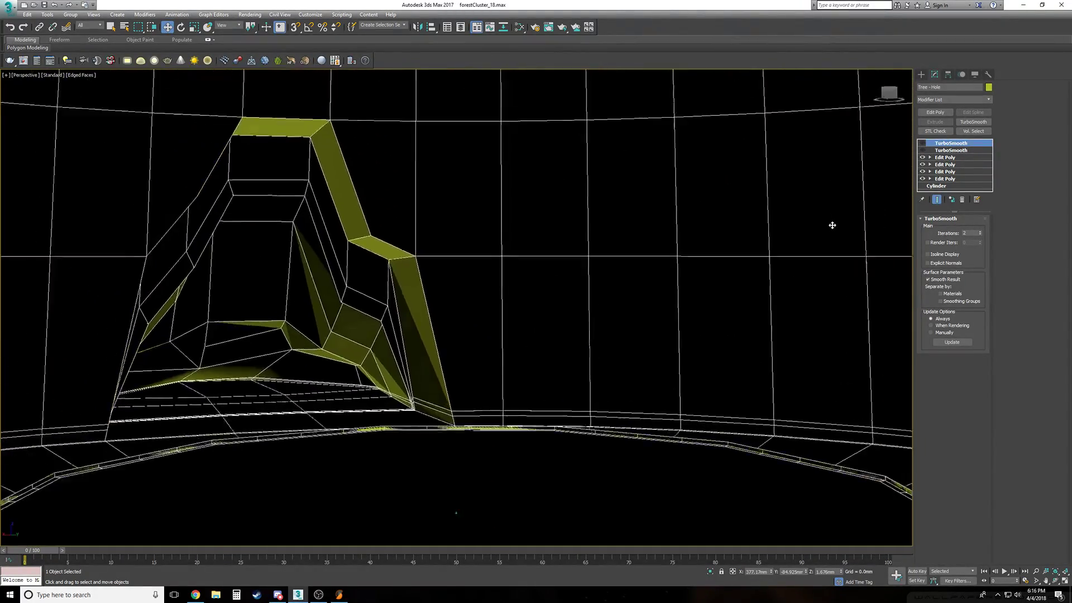
scroll(389, 292, "up", 3)
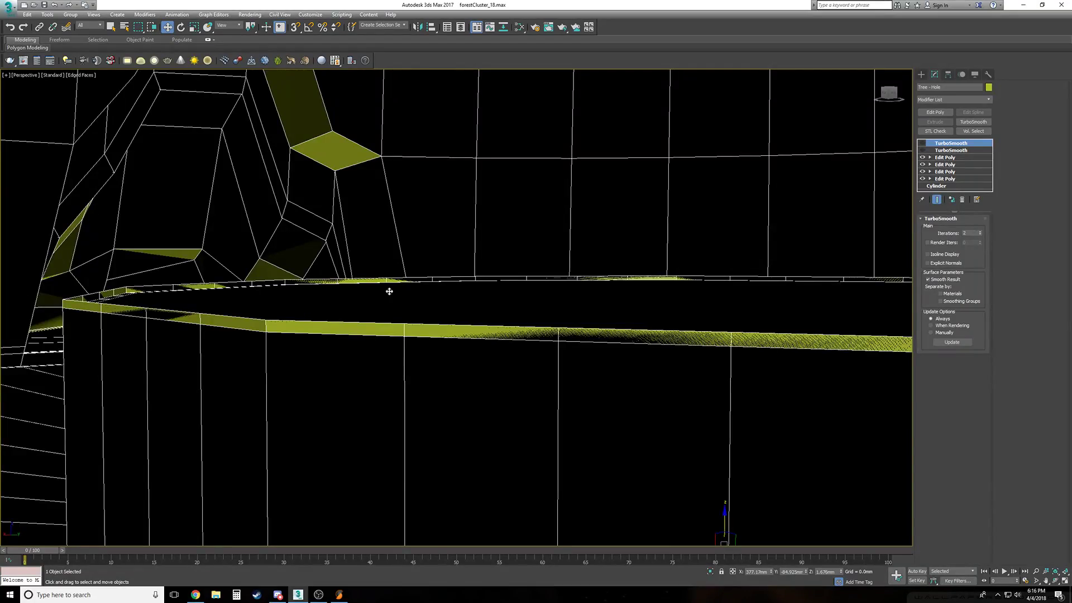
scroll(390, 292, "down", 3)
scroll(329, 321, "up", 3)
middle_click_drag(574, 332, 374, 318, "alt")
scroll(396, 316, "down", 2)
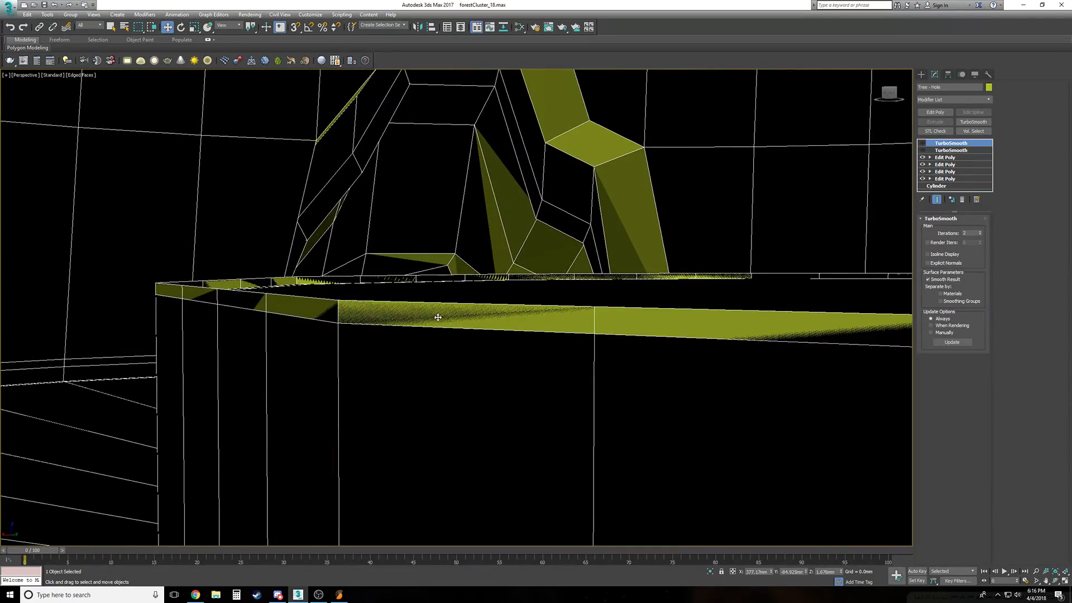
middle_click_drag(448, 316, 503, 329, "alt")
middle_click_drag(298, 320, 360, 323, "alt")
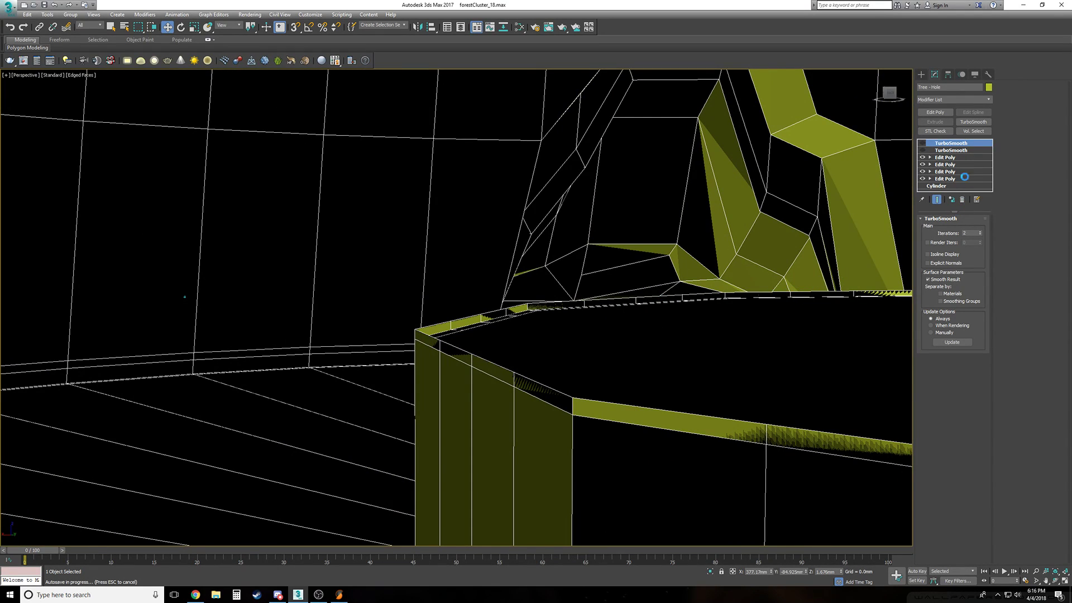
Enter polygon editing on the uppermost Edit Poly and pick polygons around the hole in wireframe to check them
left_click(930, 157)
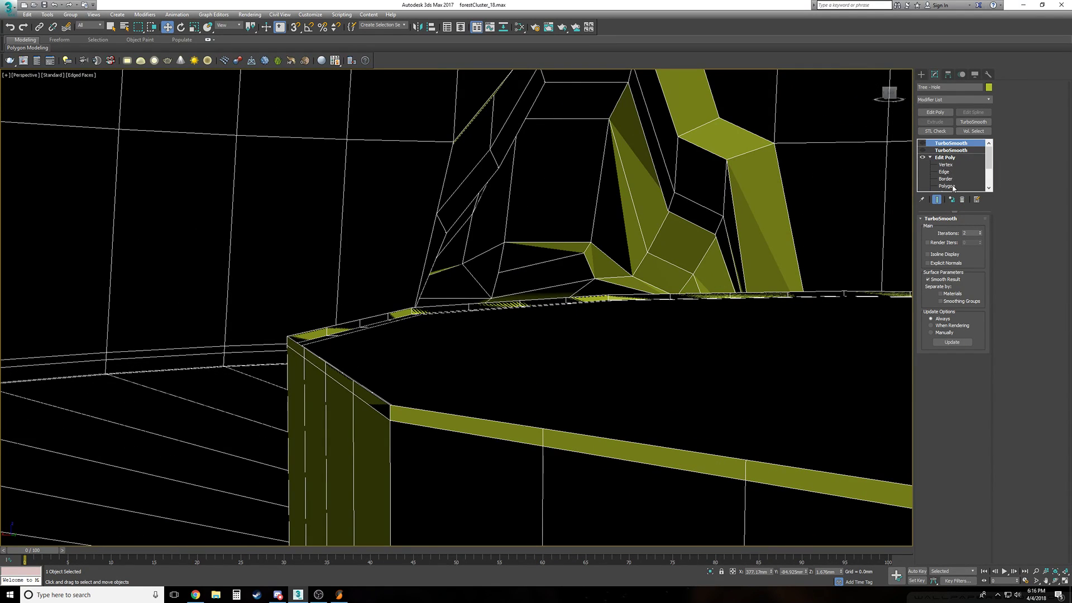
left_click(952, 186)
middle_click_drag(517, 318, 385, 303, "alt")
key("F3")
left_click(116, 32)
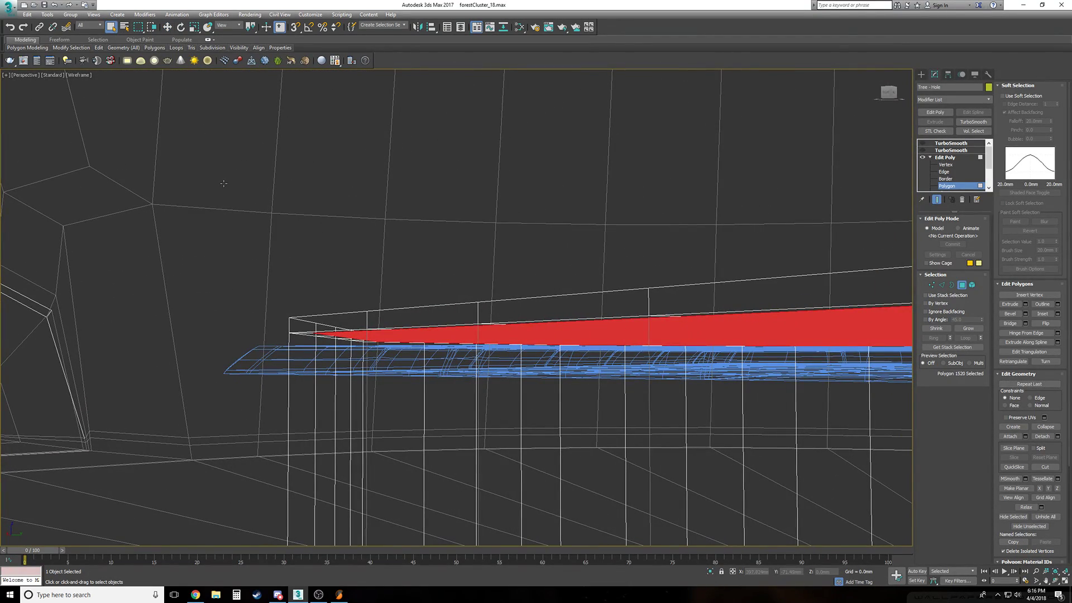
left_click(229, 246)
middle_click_drag(230, 246, 324, 283, "alt")
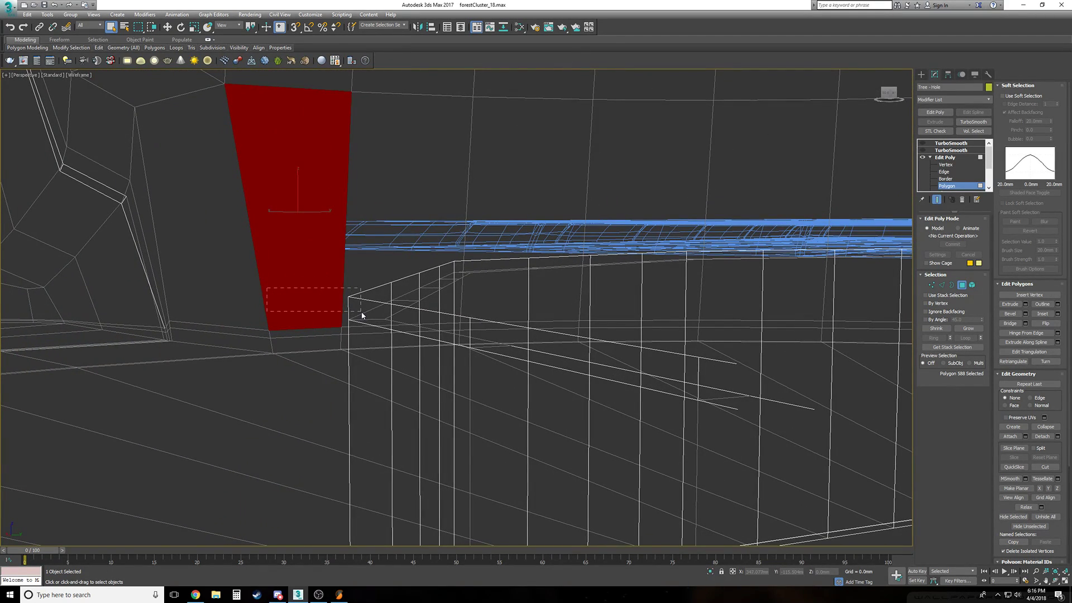
Select the polygons at the hole's rim corner, deselect the tall wall polygons and inspect the remaining rim faces shaded
left_click_drag(362, 315, 362, 315)
left_click_drag(172, 205, 172, 205, "alt")
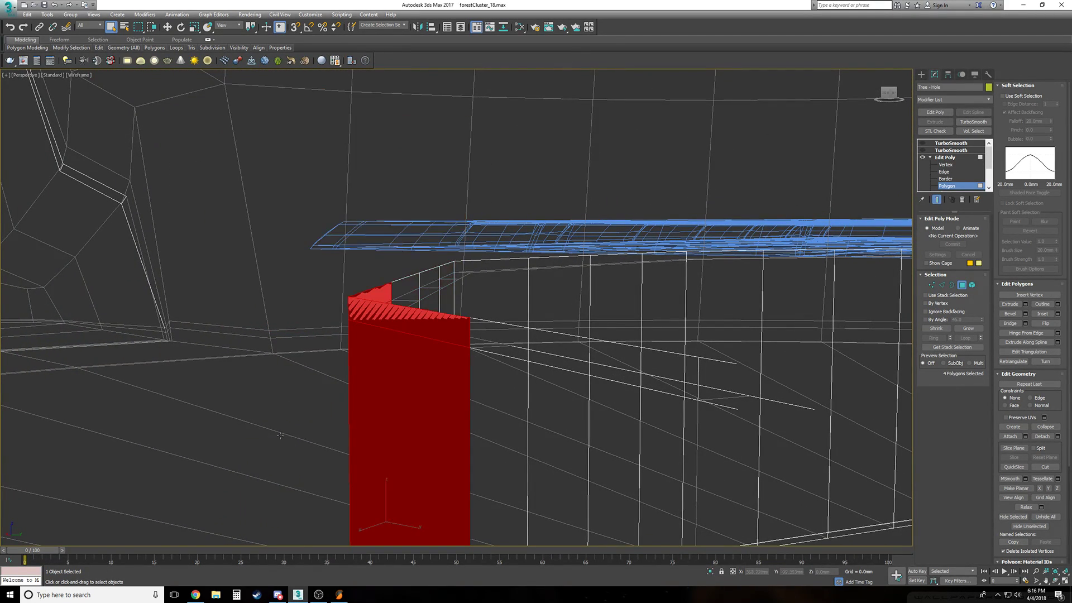
left_click_drag(289, 438, 553, 472, "alt")
middle_click_drag(543, 469, 457, 433, "alt")
scroll(279, 333, "down", 3)
key("F3")
middle_click_drag(279, 335, 279, 335, "alt")
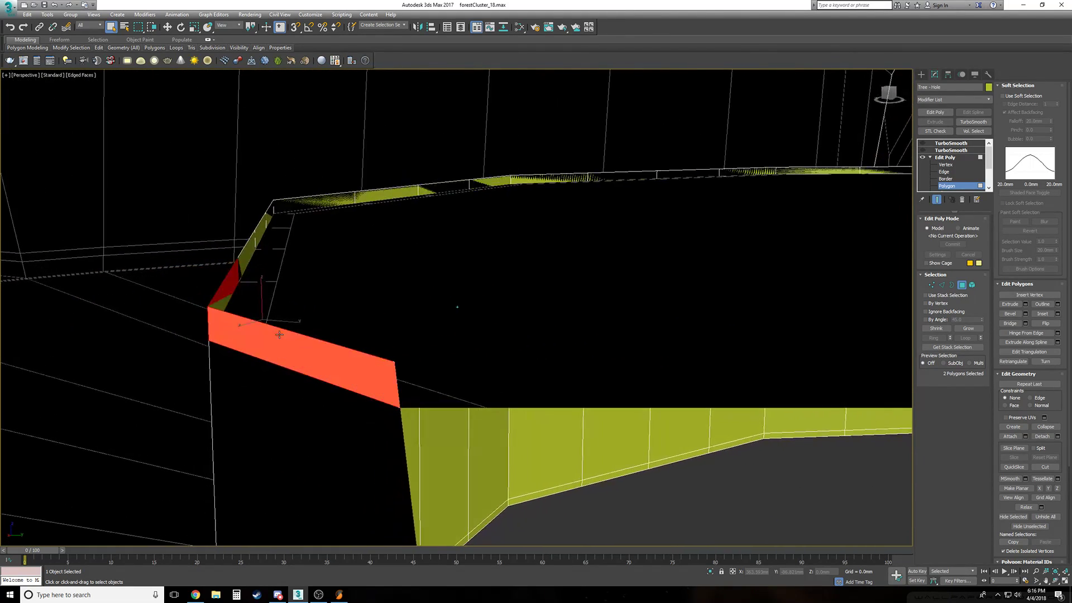
Check a rim corner vertex, then try to pick an open border along the hole's rim in wireframe
left_click(945, 165)
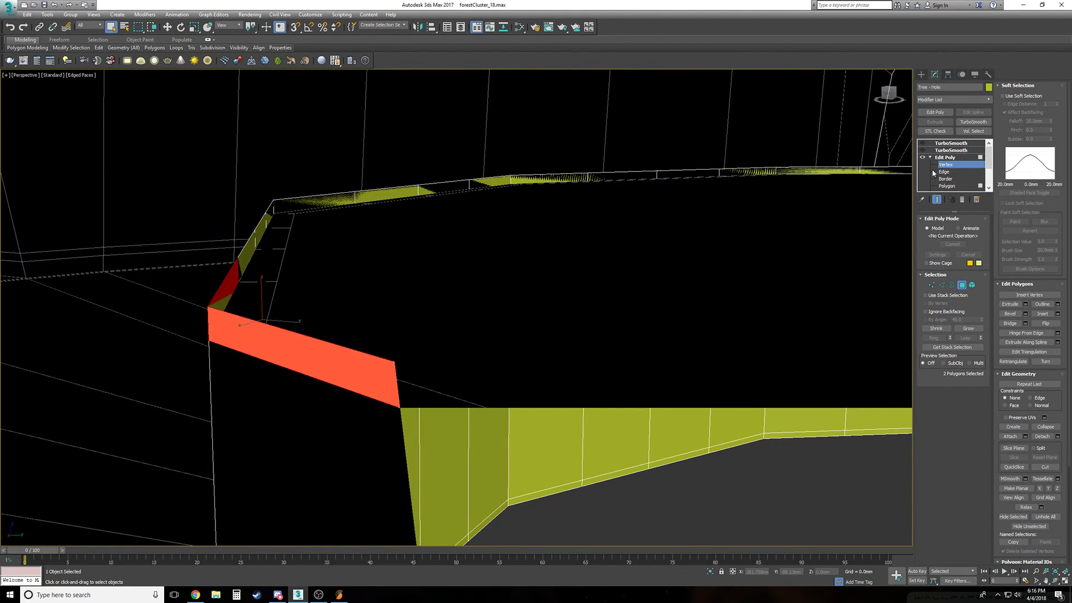
left_click(220, 314)
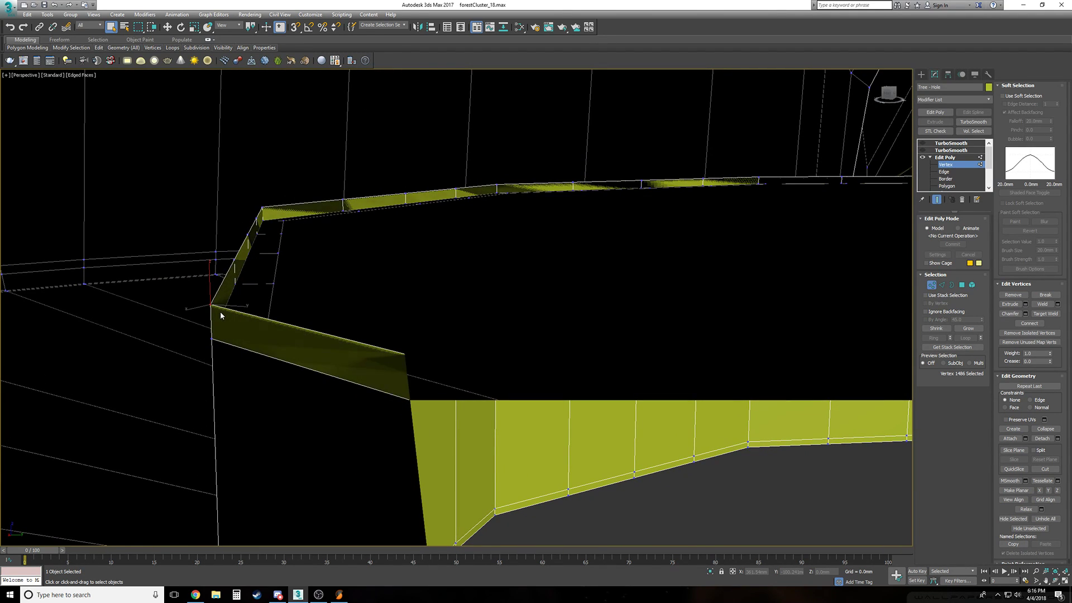
key("F3")
scroll(292, 326, "down", 10)
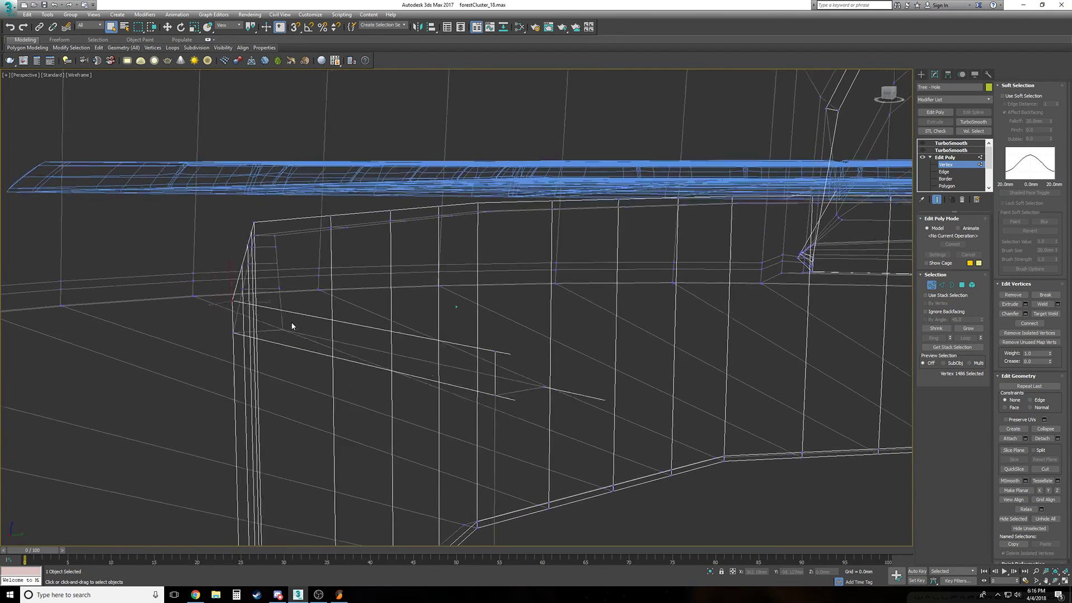
middle_click_drag(292, 326, 335, 327, "alt")
left_click(965, 179)
middle_click_drag(427, 339, 392, 333, "alt")
left_click(398, 333)
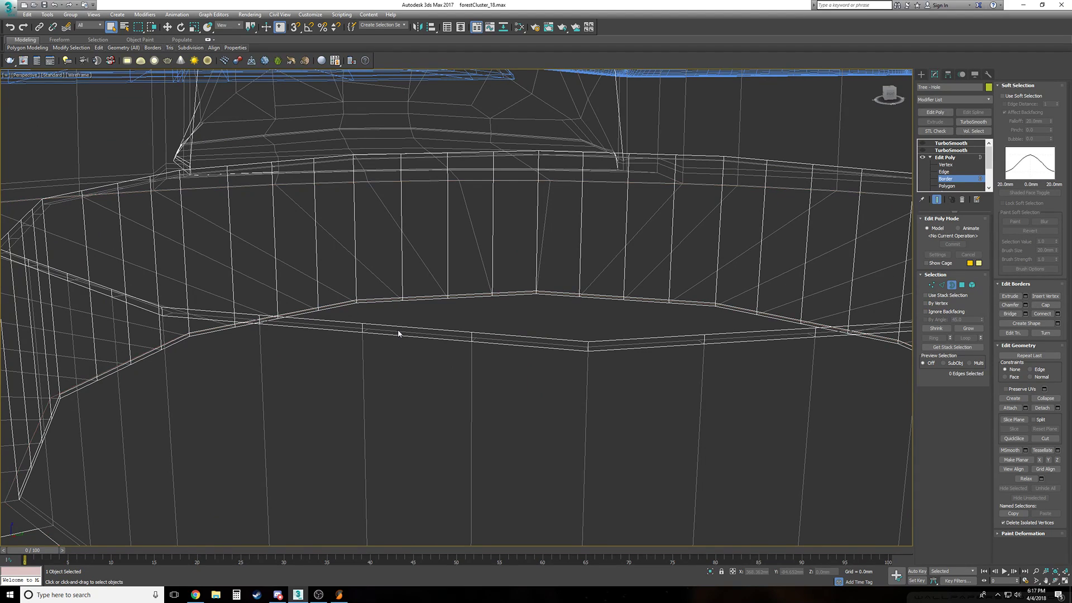
Select the complete misplaced edge loop around the hole's rim and return to shaded display
left_click(959, 172)
left_click(436, 330)
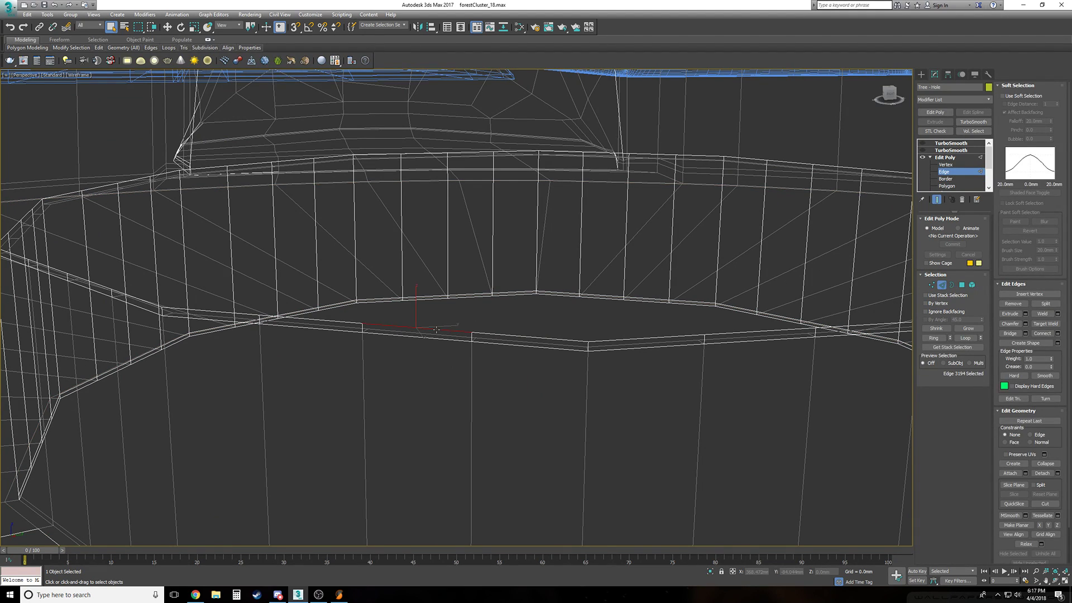
left_click(965, 339)
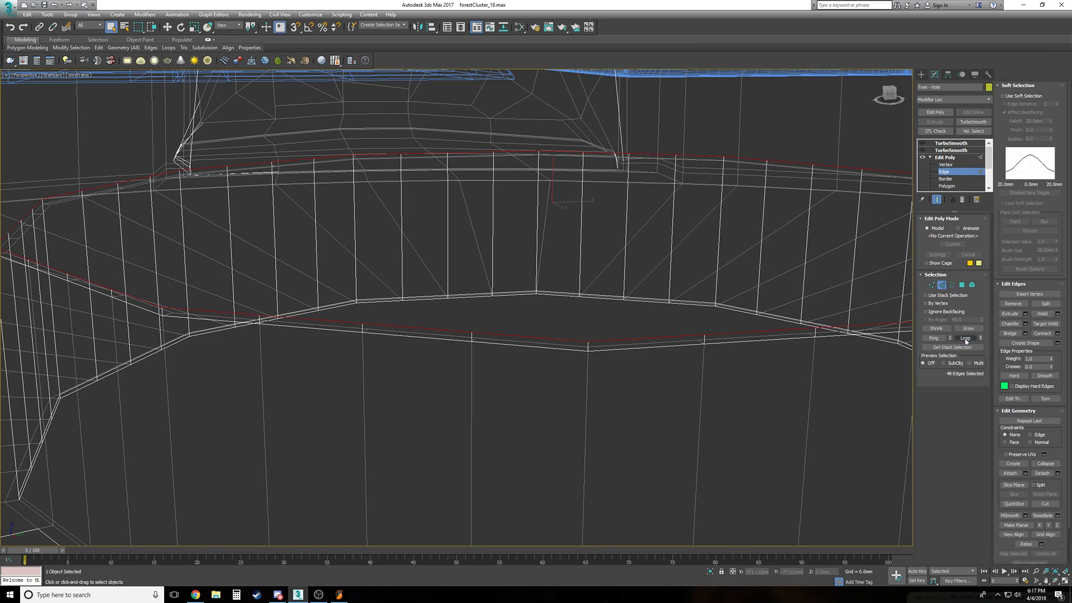
key("F3")
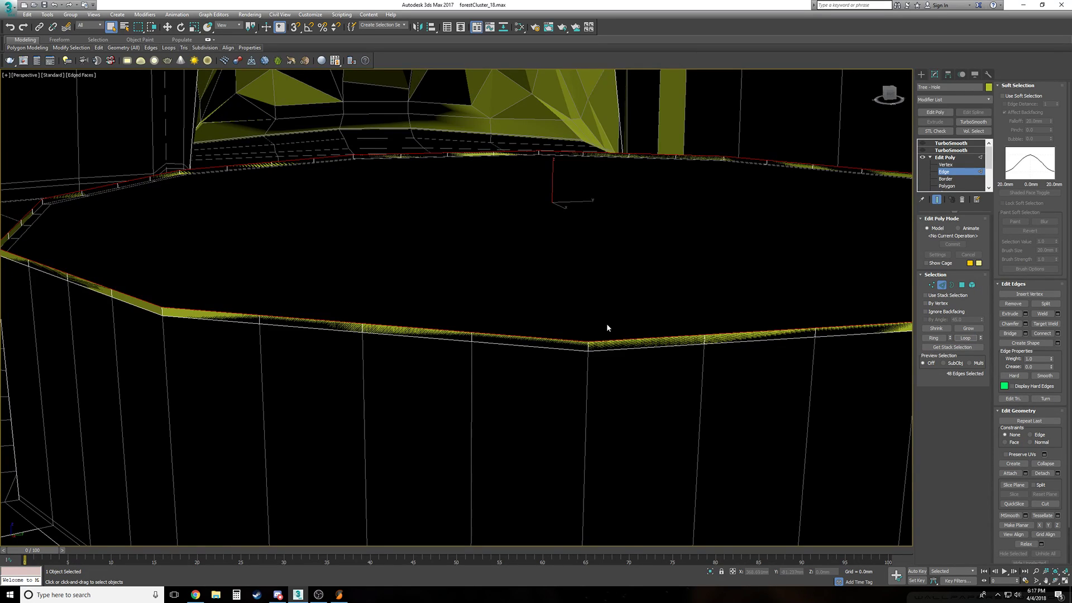
Move the selected rim loop straight down to about Z 3.25 mm, just below the neighbouring loop, and check it all round
key("w")
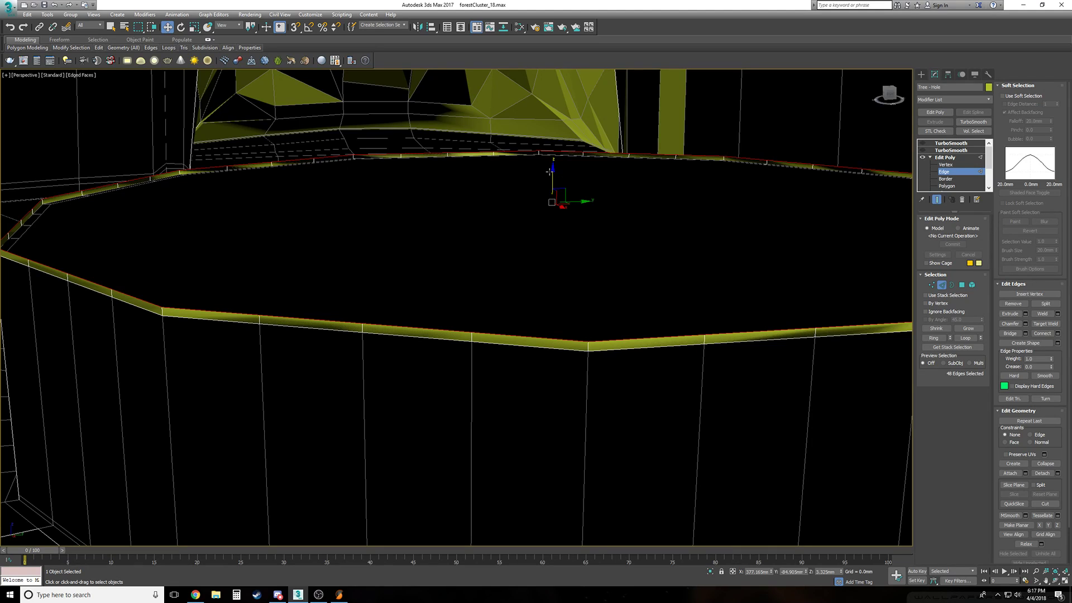
middle_click_drag(552, 170, 552, 171, "alt")
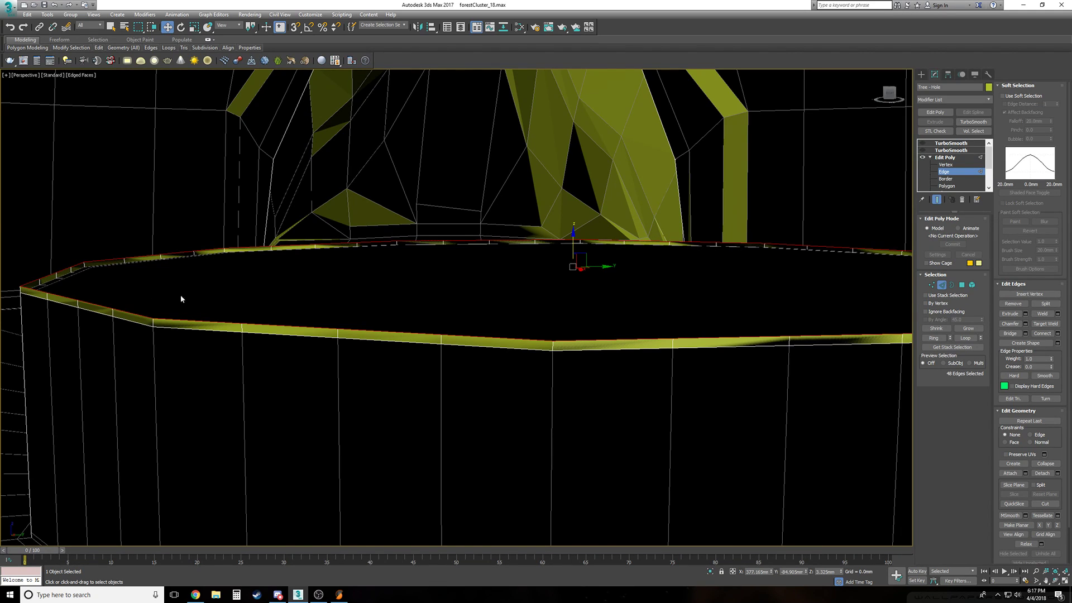
left_click_drag(575, 240, 572, 246)
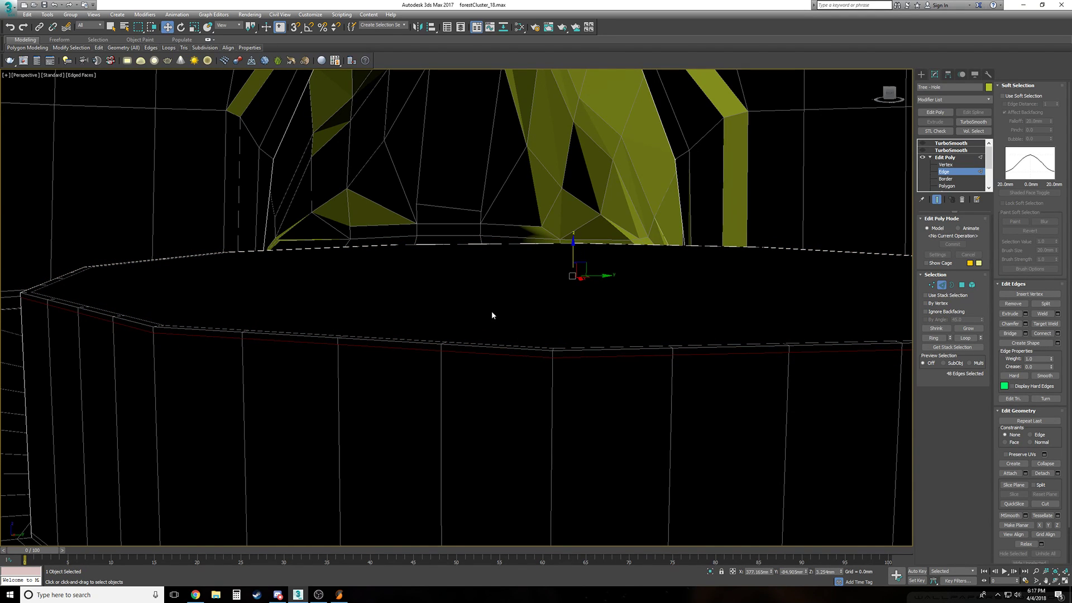
scroll(491, 312, "up", 5)
scroll(491, 314, "down", 6)
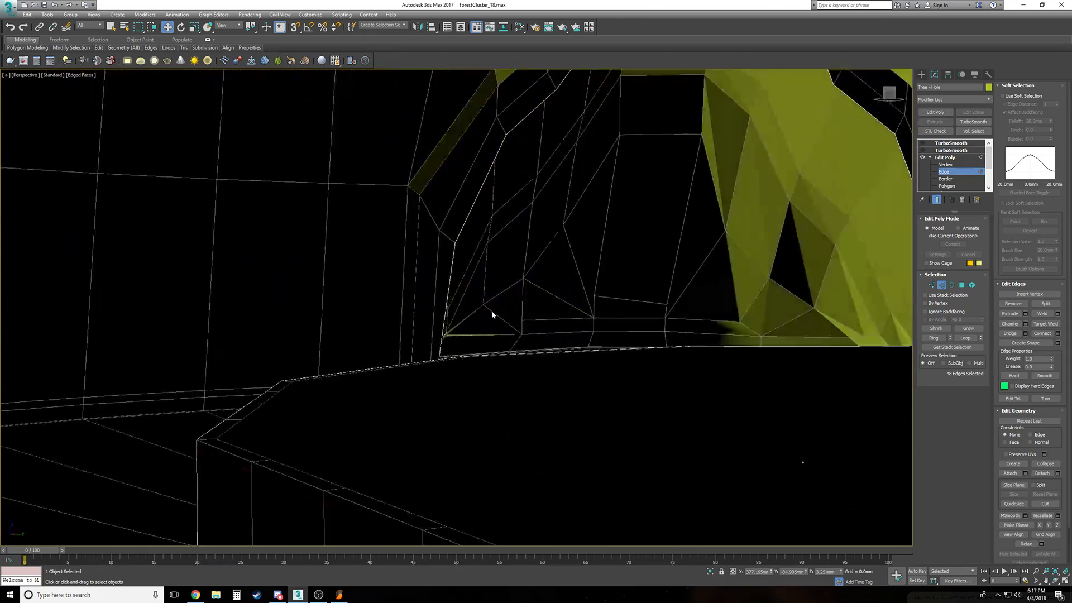
middle_click_drag(491, 312, 451, 343, "alt")
middle_click_drag(334, 303, 457, 292, "alt")
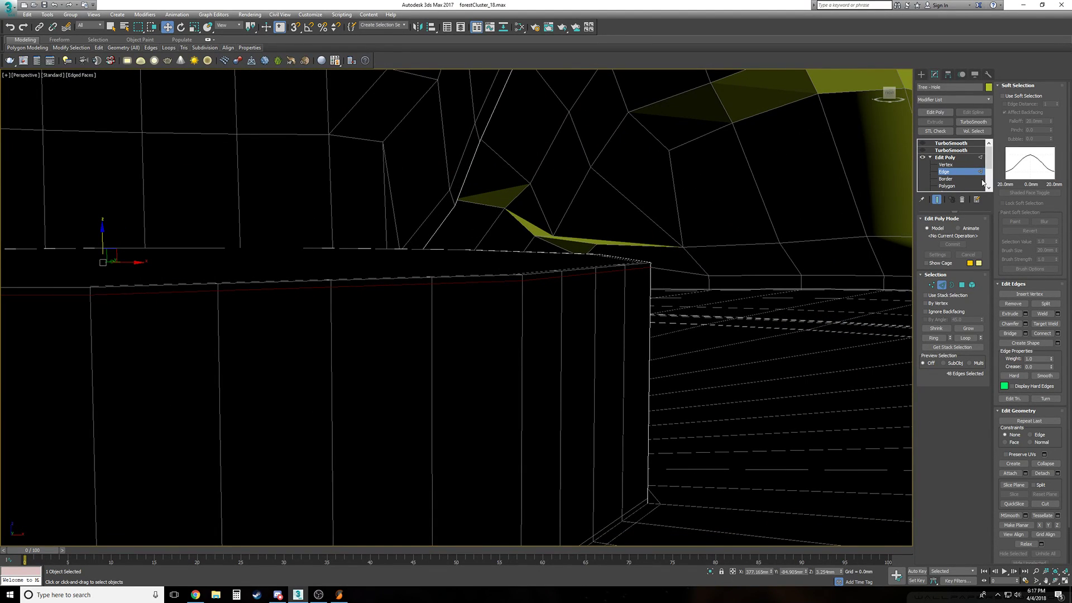
Leave edge editing and turn the lower TurboSmooth of Tree - Hole back on
left_click(960, 158)
left_click(930, 157)
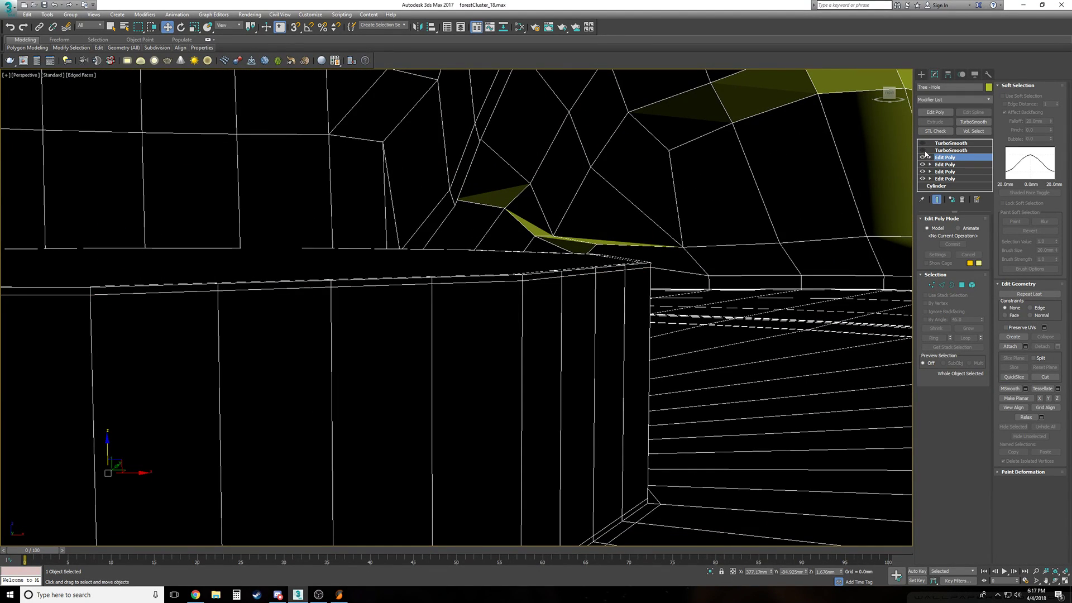
left_click(922, 150)
left_click(941, 144)
mouse_move(704, 231)
middle_mouse_down("alt")
mouse_move(609, 268)
mouse_move(625, 290)
middle_mouse_up("alt")
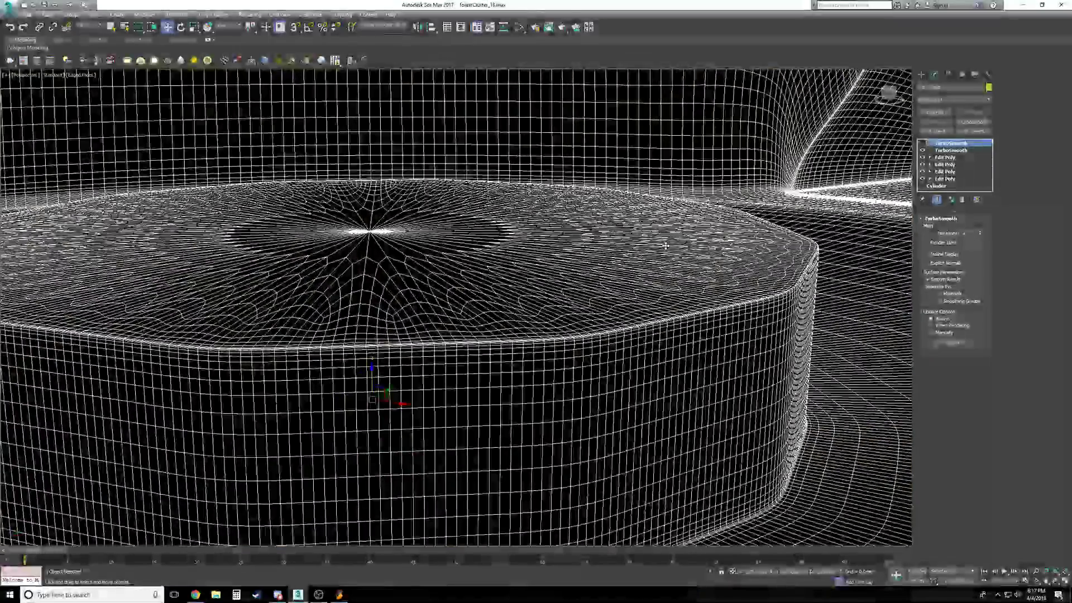
Inspect the smoothed peg hole with the wireframe and edged-face displays switched on and off
key("F3")
key("F3")
key("F4")
key("F4")
key("F3")
key("F3")
key("F4")
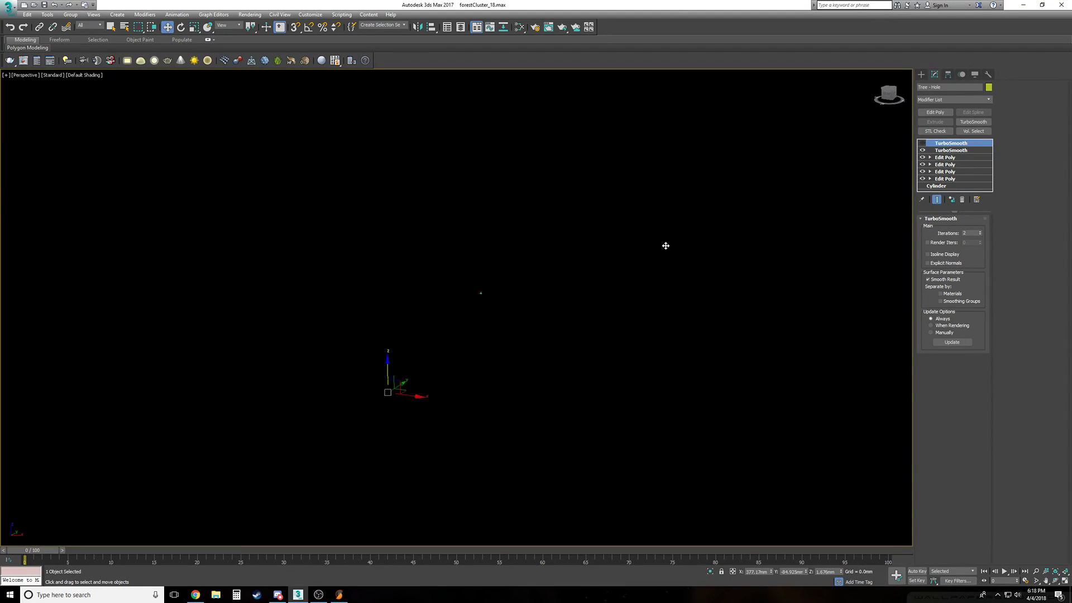
scroll(665, 246, "down", 8)
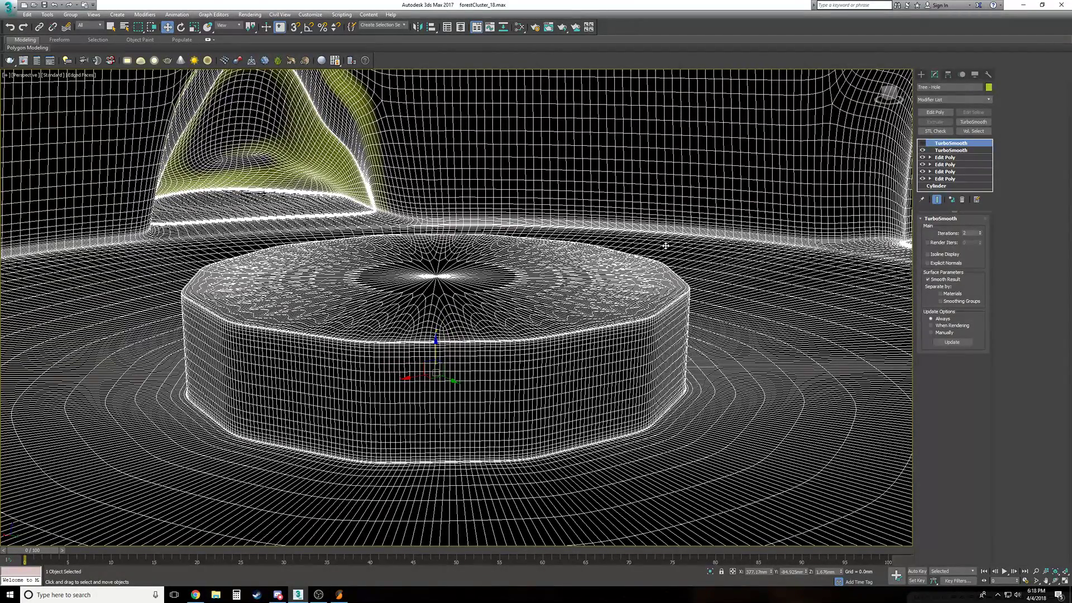
Select the yellow tree Tree - Hole003 and turn off its lower TurboSmooth
scroll(734, 290, "down", 15)
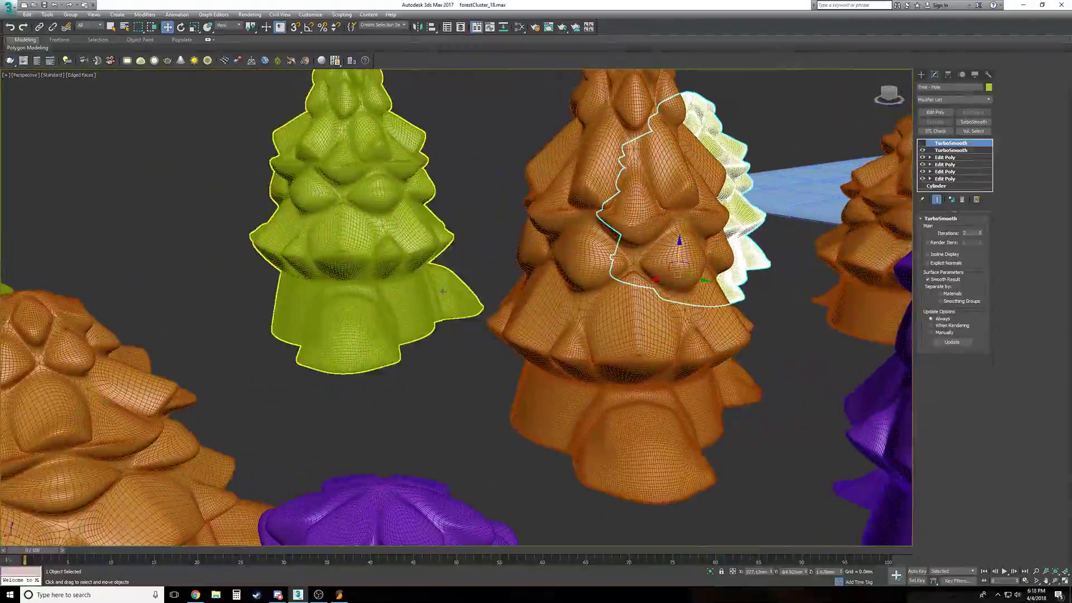
left_click(445, 297)
scroll(444, 297, "up", 8)
middle_click_drag(443, 297, 506, 263)
scroll(505, 263, "down", 1)
left_click(923, 150)
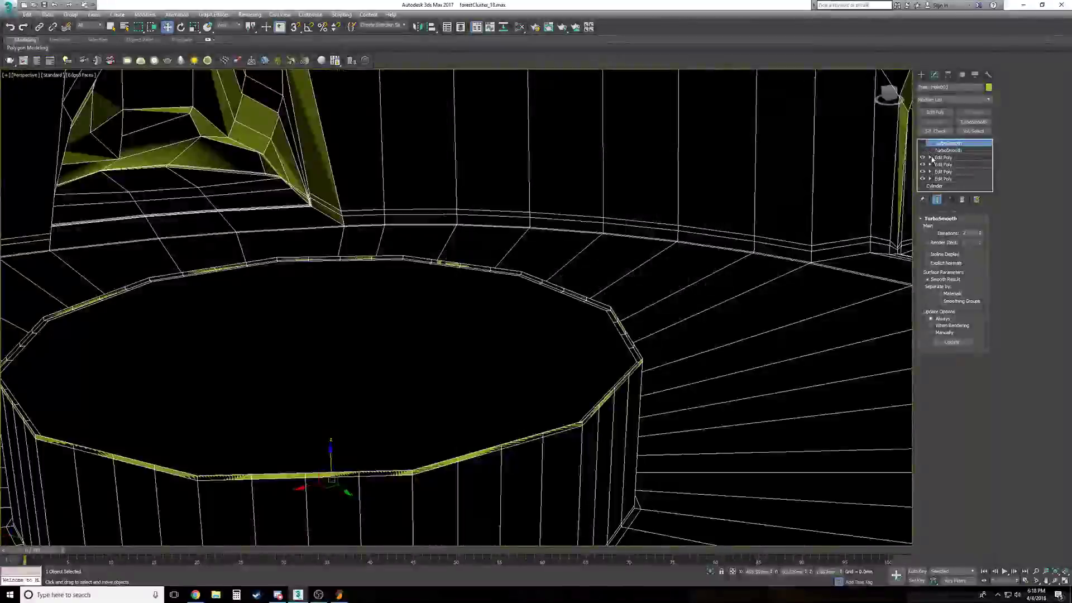
Select the misplaced edge loop around Tree - Hole003's hole rim and move it down just below the neighbouring loop
left_click(929, 157)
left_click(944, 172)
scroll(487, 430, "up", 2)
middle_click_drag(441, 441, 550, 385)
left_click(453, 429)
left_click(968, 337)
left_click_drag(405, 252, 405, 261)
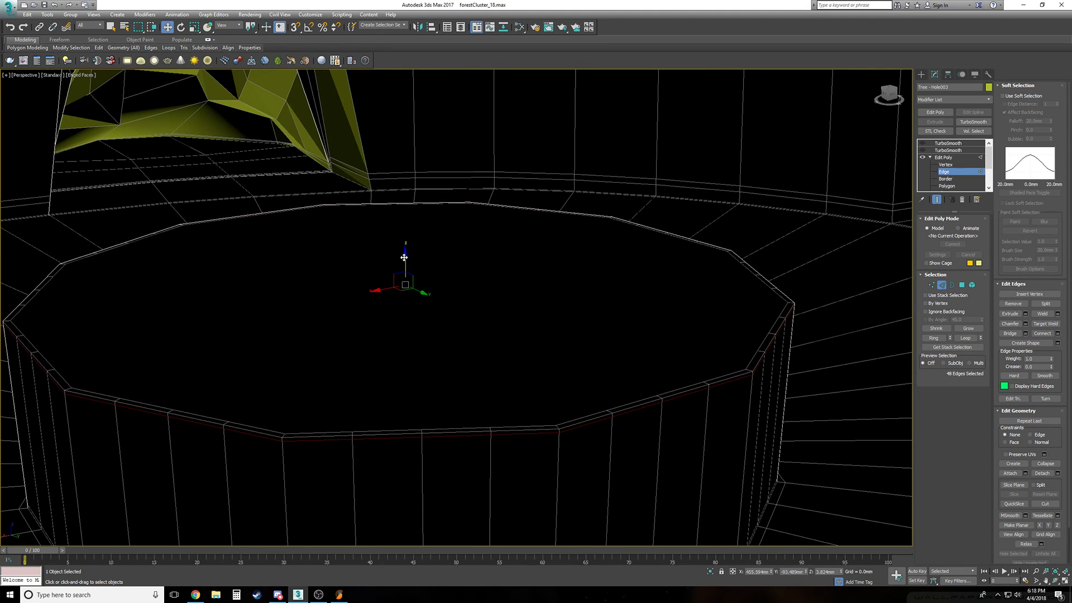
Leave edge editing and turn the lower TurboSmooth of Tree - Hole003 back on
left_click(963, 159)
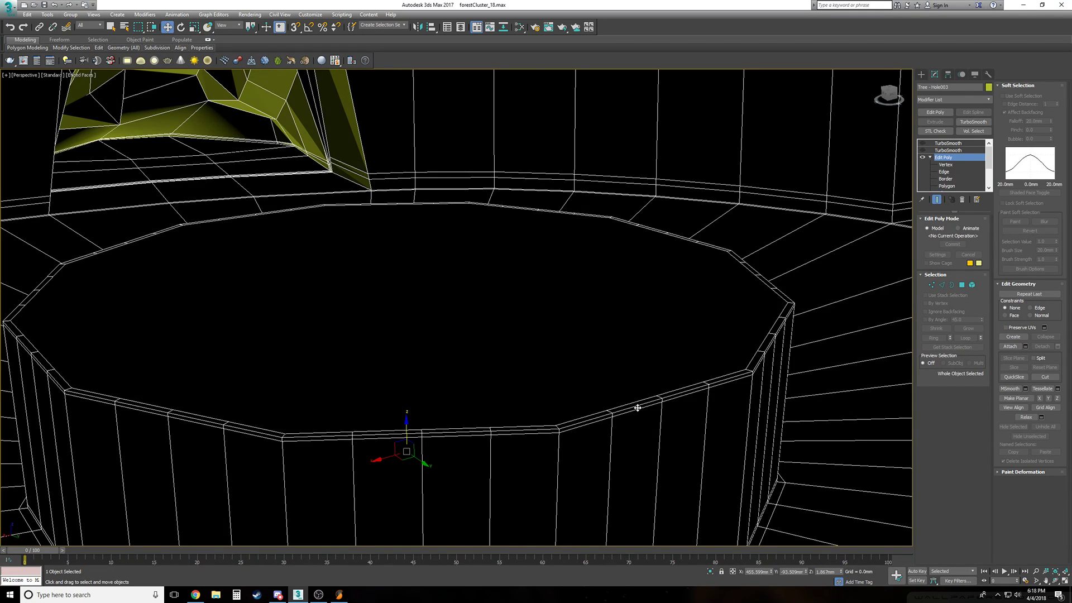
left_click(968, 144)
left_click(923, 151)
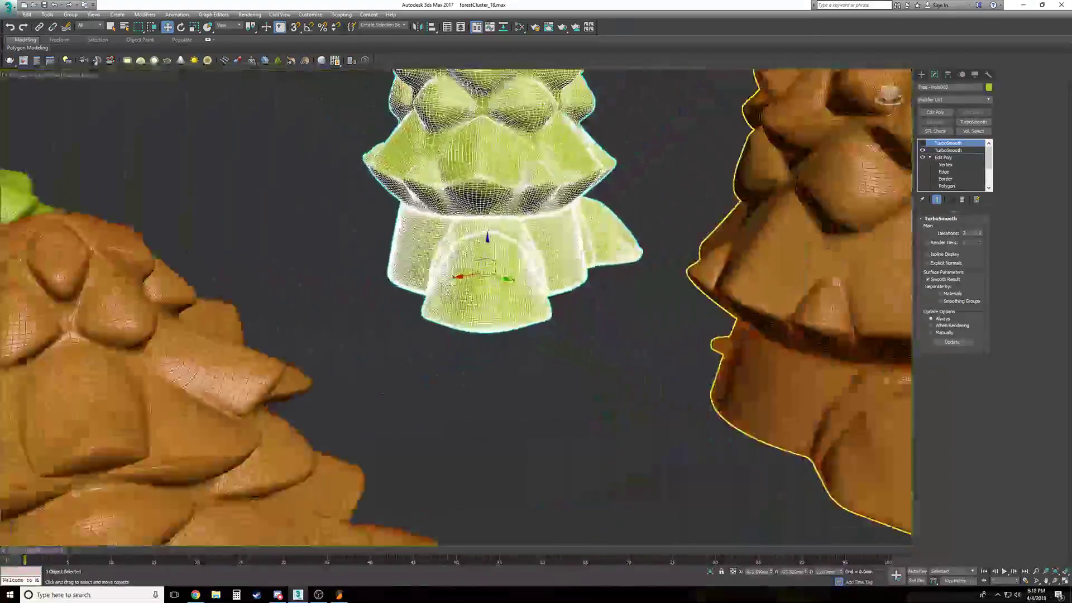
Select the yellow tree Tree - Hole002, frame its peg hole from inside and turn off its lower TurboSmooth
scroll(312, 413, "down", 4)
middle_click_drag(223, 419, 313, 424, "alt")
middle_click_drag(313, 425, 514, 335)
left_click(463, 413)
scroll(460, 435, "up", 5)
scroll(513, 335, "up", 10)
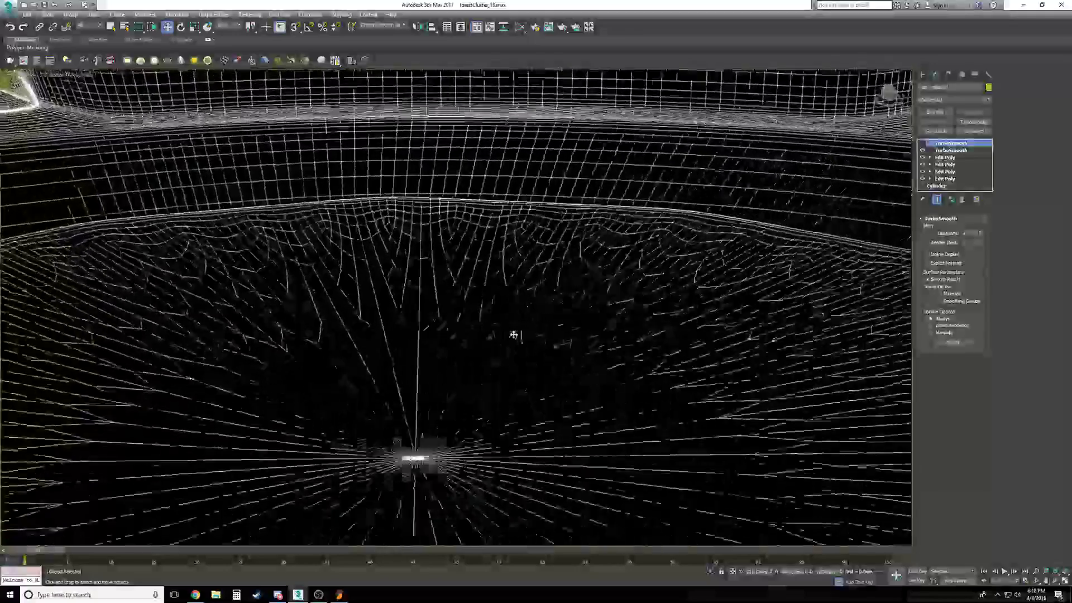
scroll(514, 335, "down", 8)
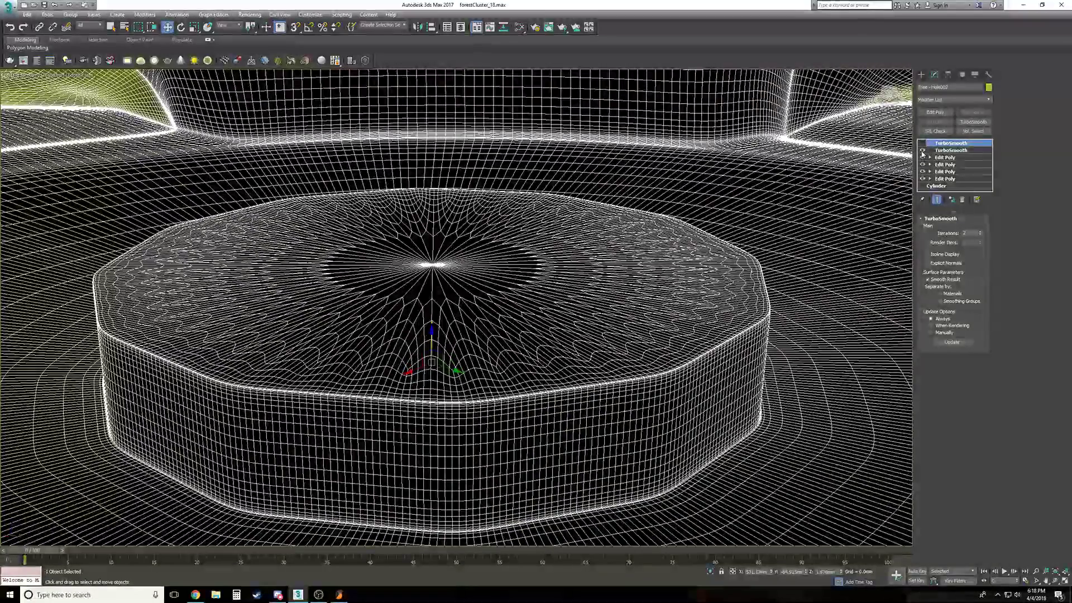
left_click(923, 151)
Check the rim edge loop of Tree - Hole002 at edge level, then leave edge editing for its lower TurboSmooth
left_click(930, 158)
left_click(944, 172)
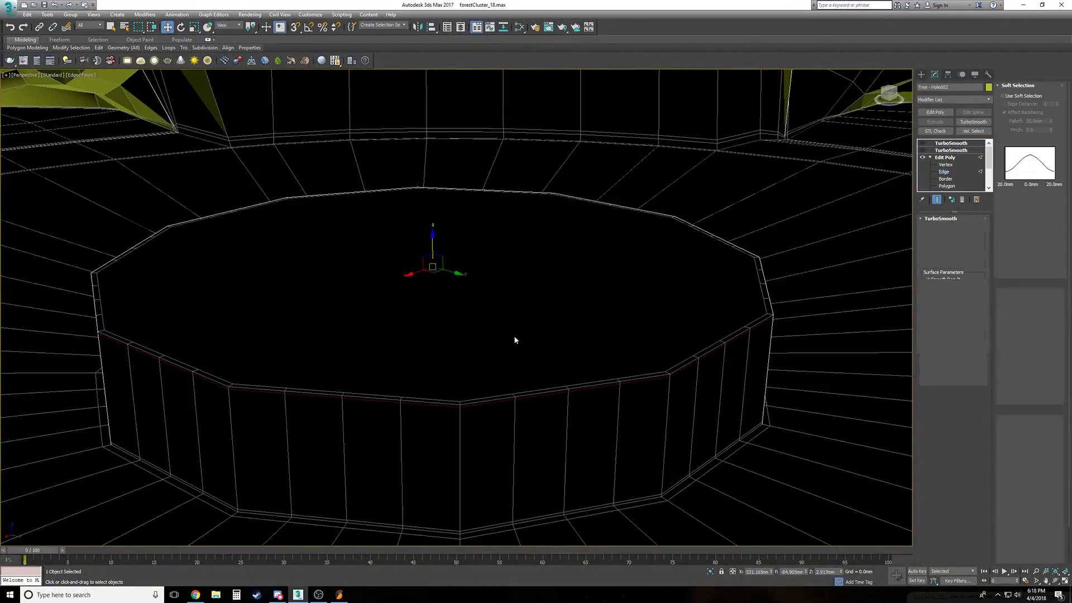
scroll(431, 398, "up", 5)
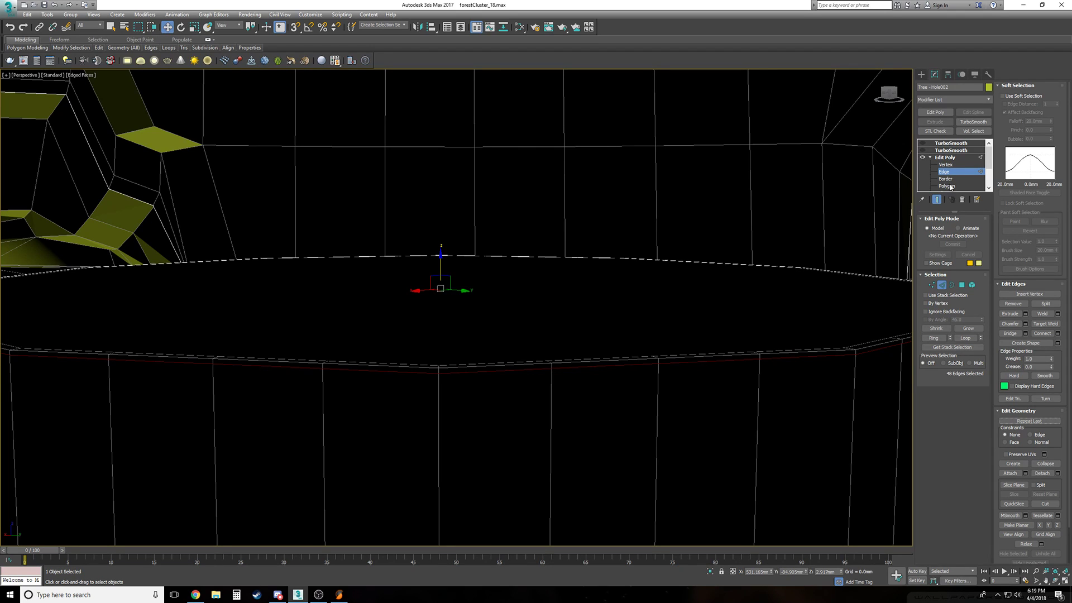
left_click(944, 158)
left_click(934, 151)
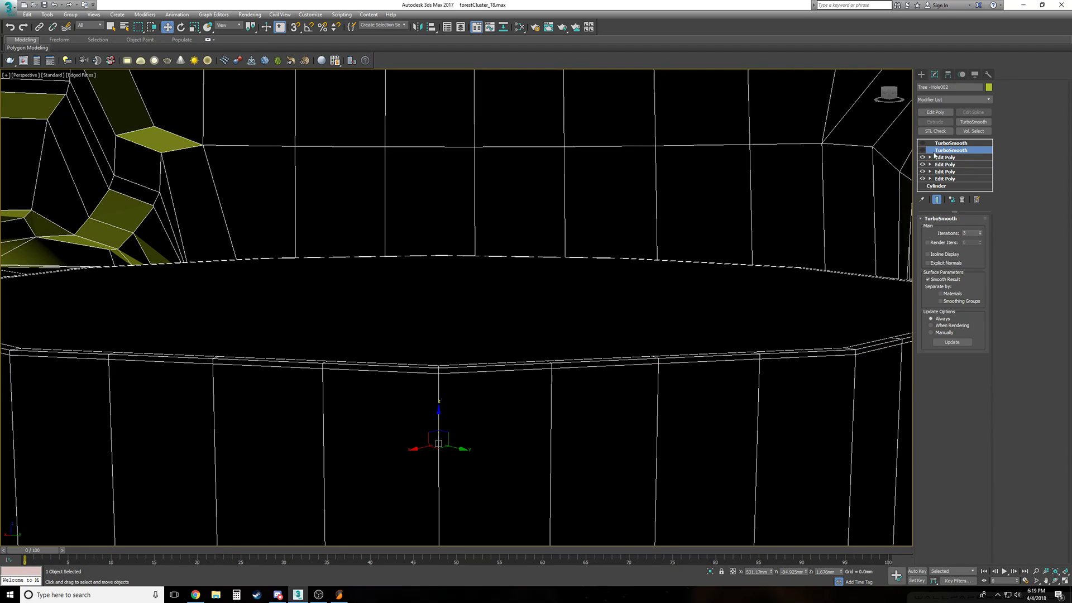
Make the lower TurboSmooth of Tree - Hole002 unique and turn it back on
left_click(951, 200)
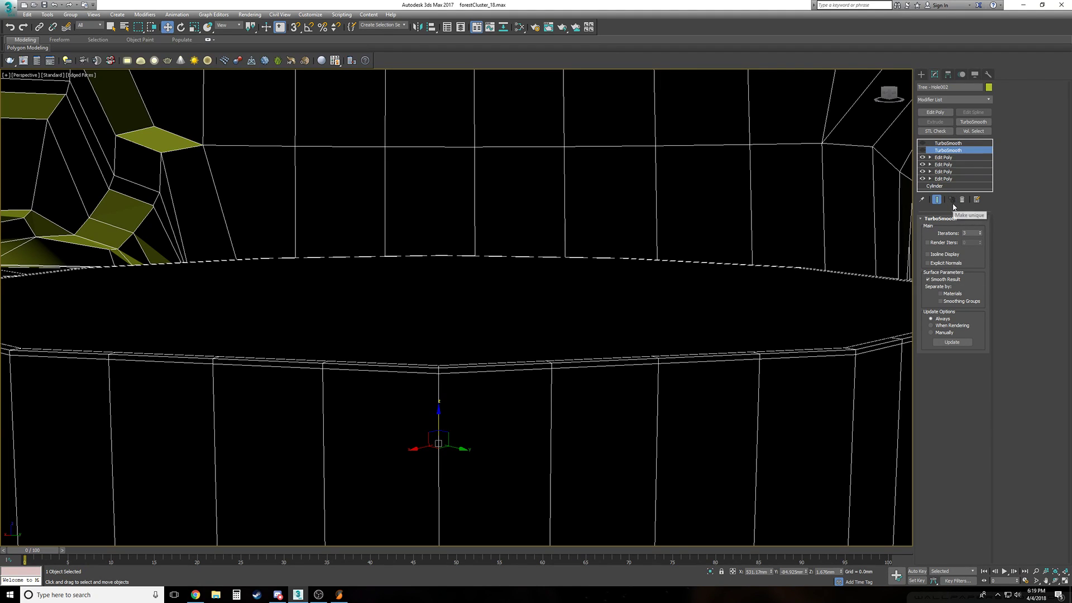
left_click(922, 151)
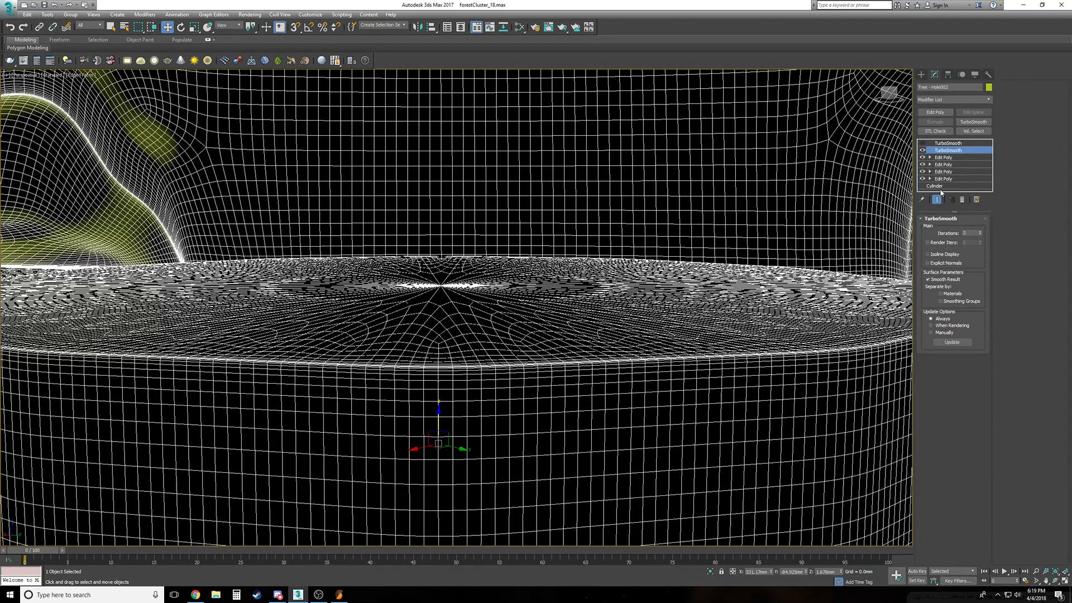
scroll(546, 395, "down", 15)
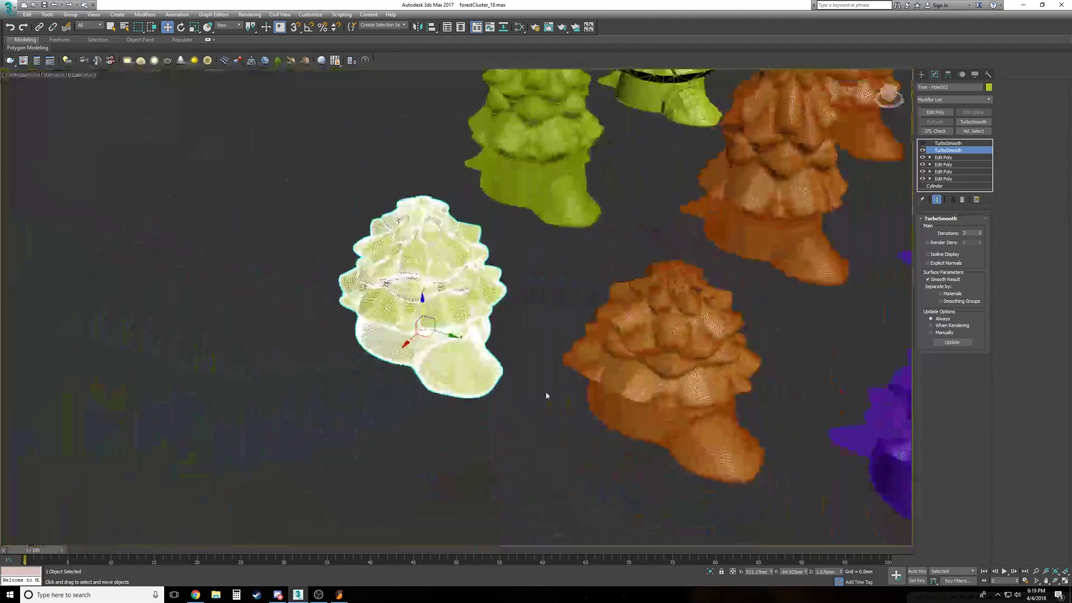
middle_click_drag(546, 395, 516, 387, "alt")
left_click(498, 433)
left_click(473, 383)
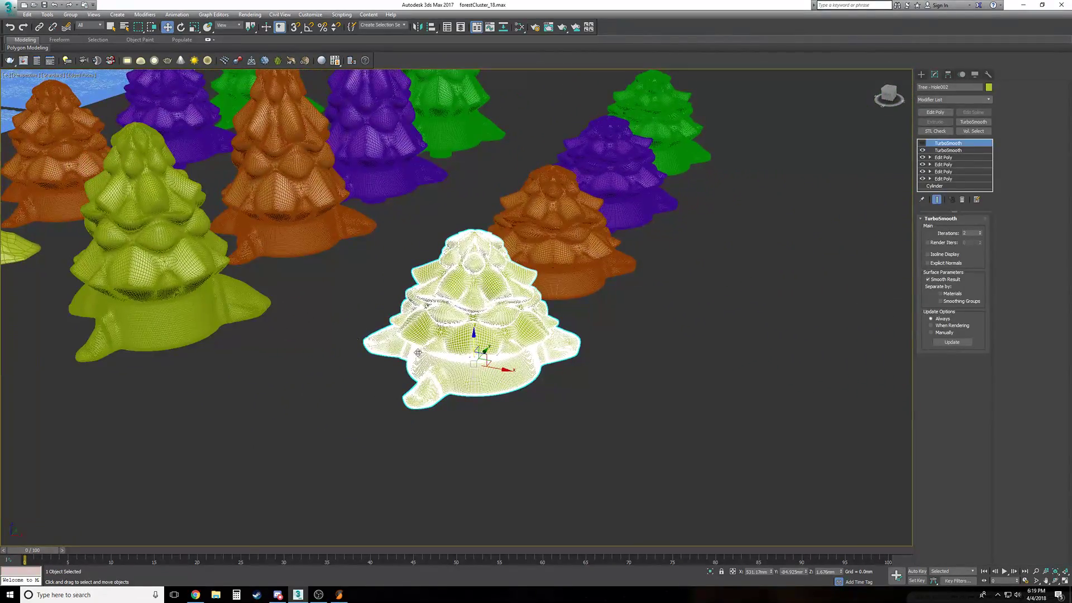
Clone Tree - Hole002 as an instance placed beside the original, on open ground
scroll(395, 358, "down", 2)
middle_click_drag(394, 357, 462, 374)
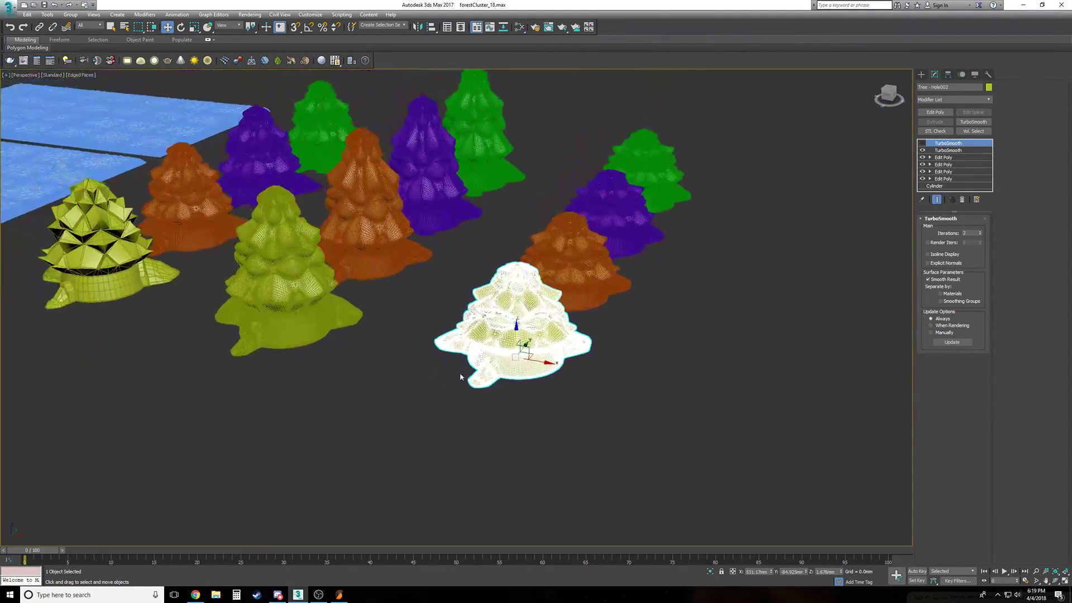
left_click(595, 277)
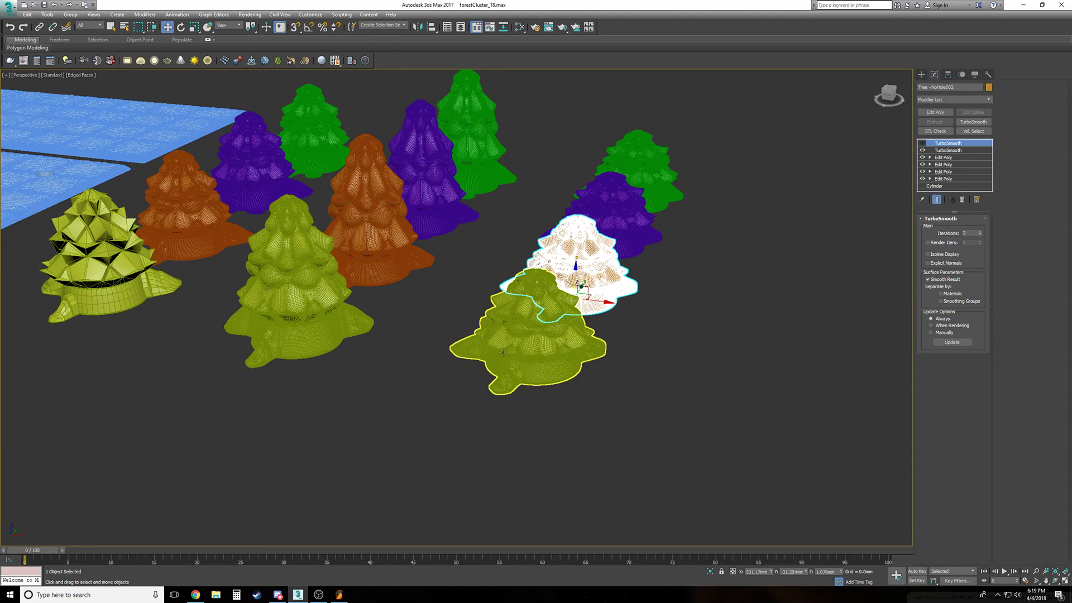
left_click(521, 351)
left_click_drag(563, 363, 741, 395, "shift")
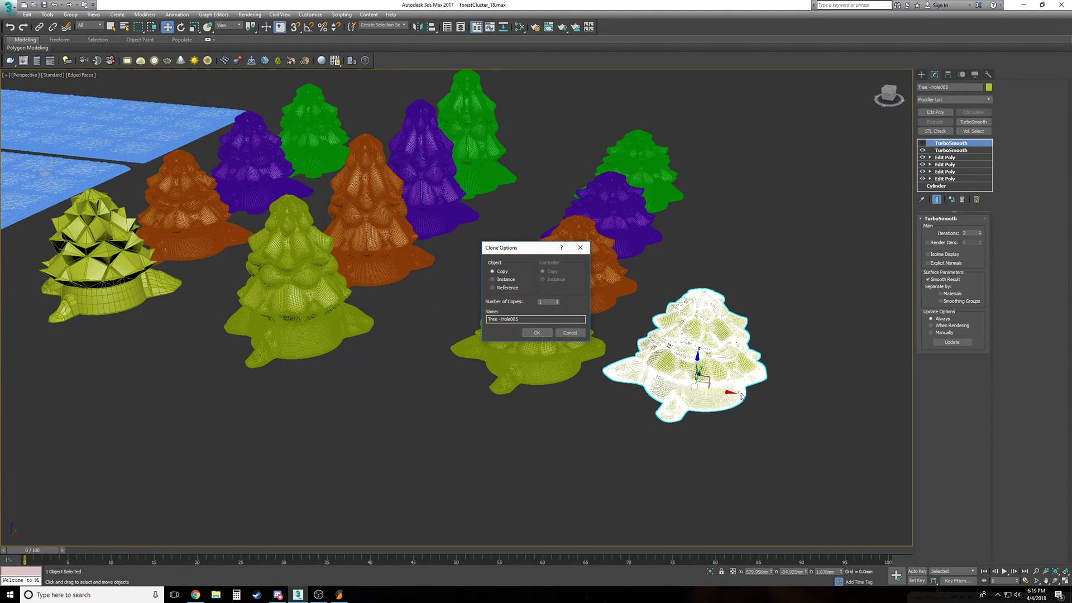
left_click(537, 333)
Try raising the top vertices of the instanced clone to demonstrate the link with the original, and cancel the move
left_click(950, 158)
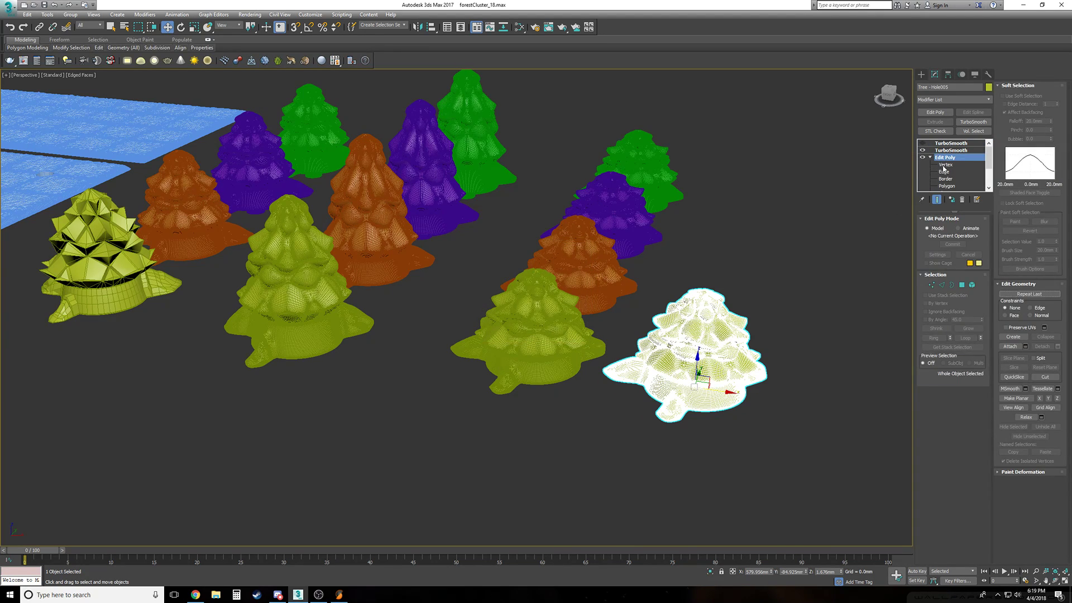
key("1")
left_click_drag(679, 280, 698, 227)
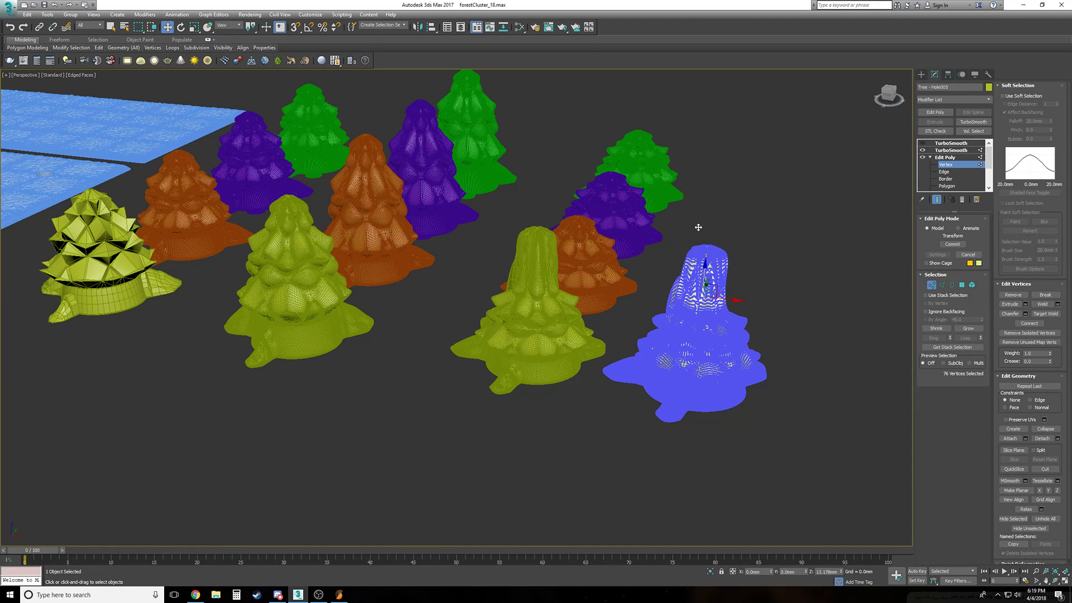
middle_click_drag(697, 228, 698, 226, "alt")
left_click_drag(698, 228, 727, 244)
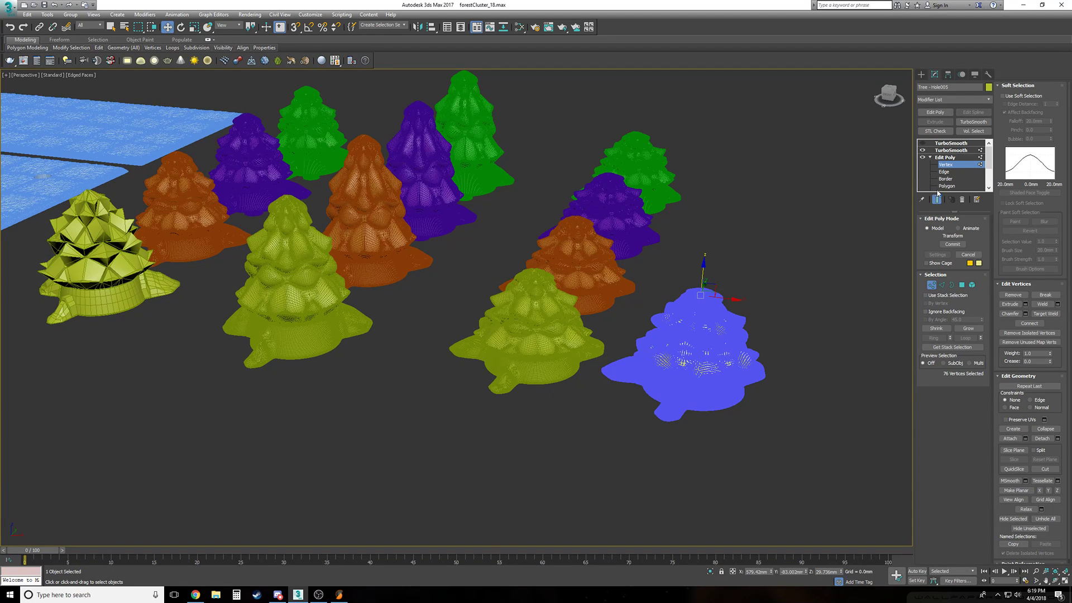
Leave vertex editing and make the clone's upper Edit Poly modifier unique
left_click(947, 157)
left_click(930, 157)
left_click(950, 200)
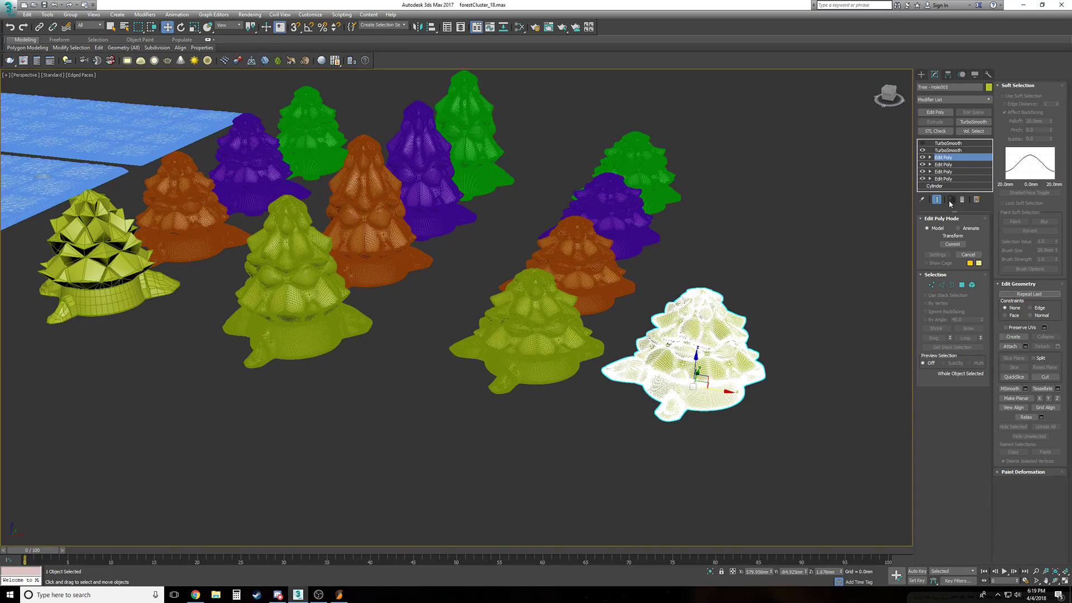
Try raising the top vertices of the unique clone, cancel the move and leave vertex editing
left_click(930, 158)
left_click(945, 164)
left_click_drag(703, 270, 737, 247)
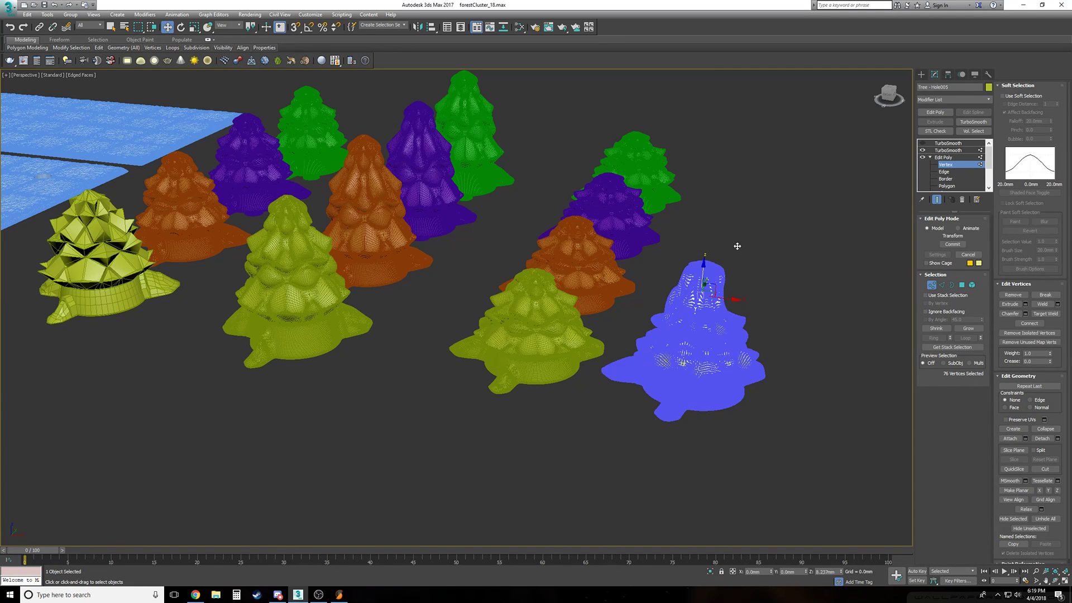
left_click(930, 157)
left_click(943, 159)
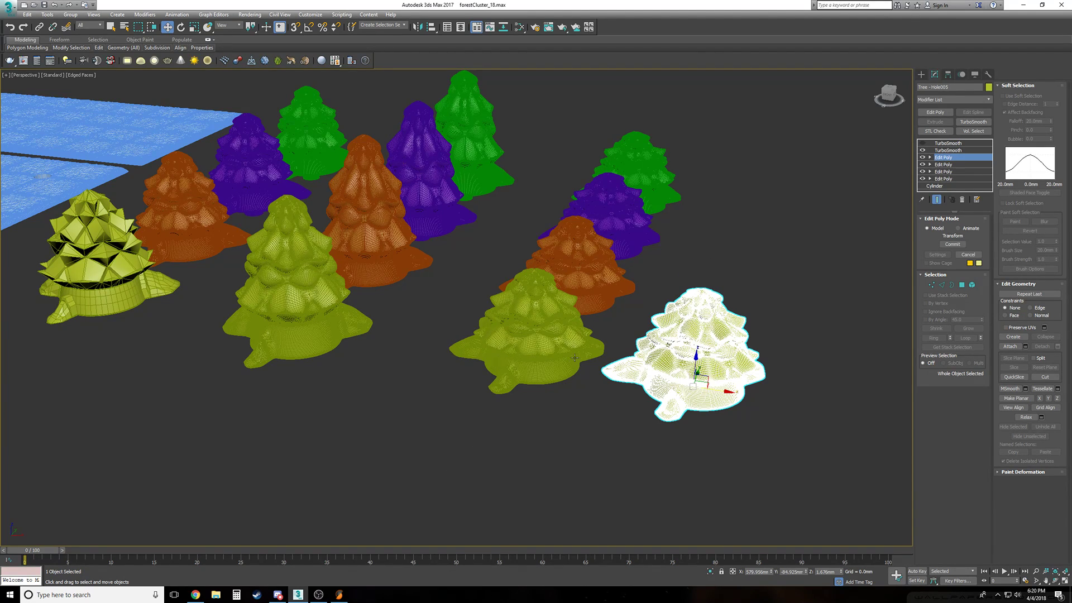
Delete the cloned yellow tree next to Tree - Hole002, keeping the original
left_click(539, 354, "ctrl")
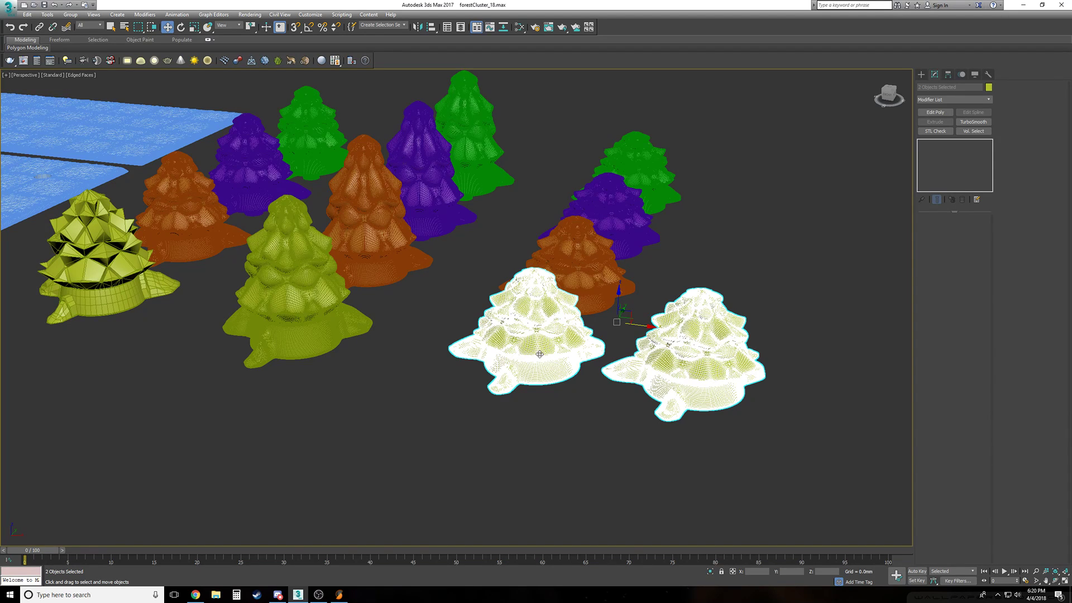
left_click(779, 319)
left_click(699, 350)
key("Delete")
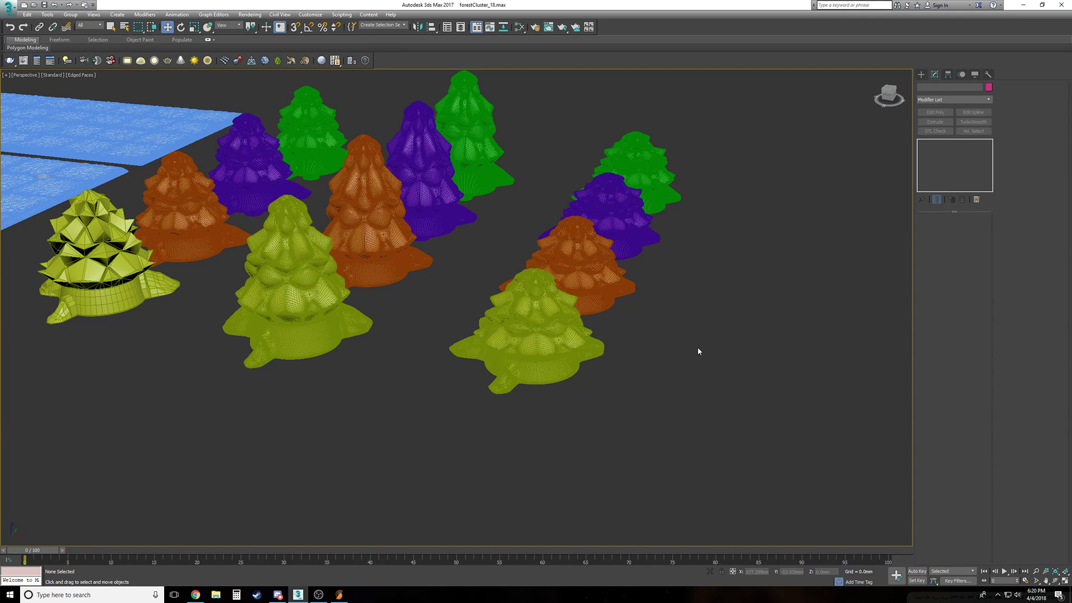
Turn the lower TurboSmooth of Tree - Hole back on and clear the selection
scroll(198, 310, "up", 1)
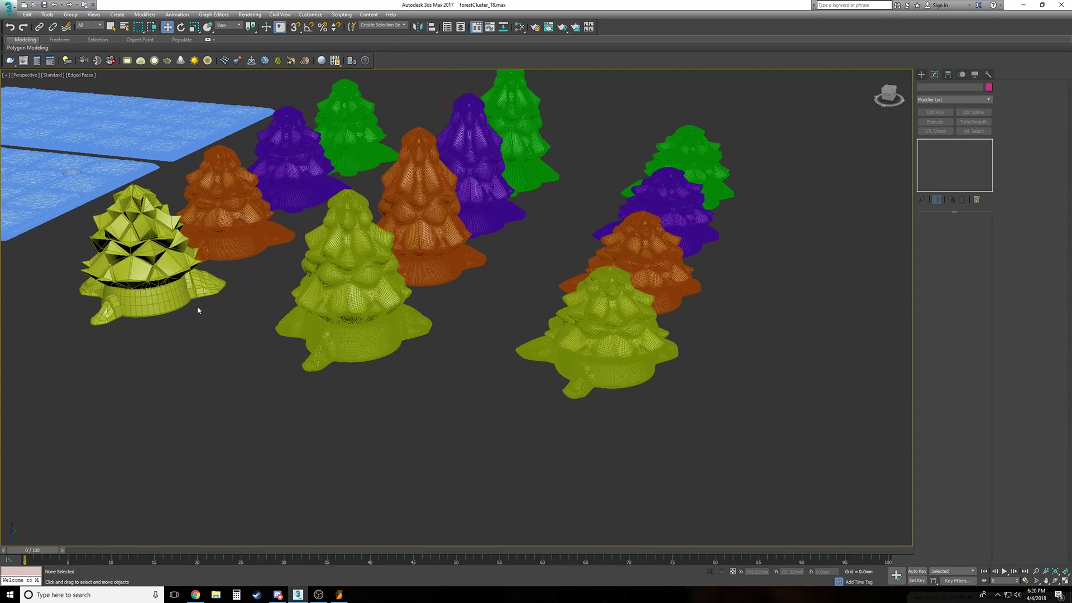
left_click(197, 304)
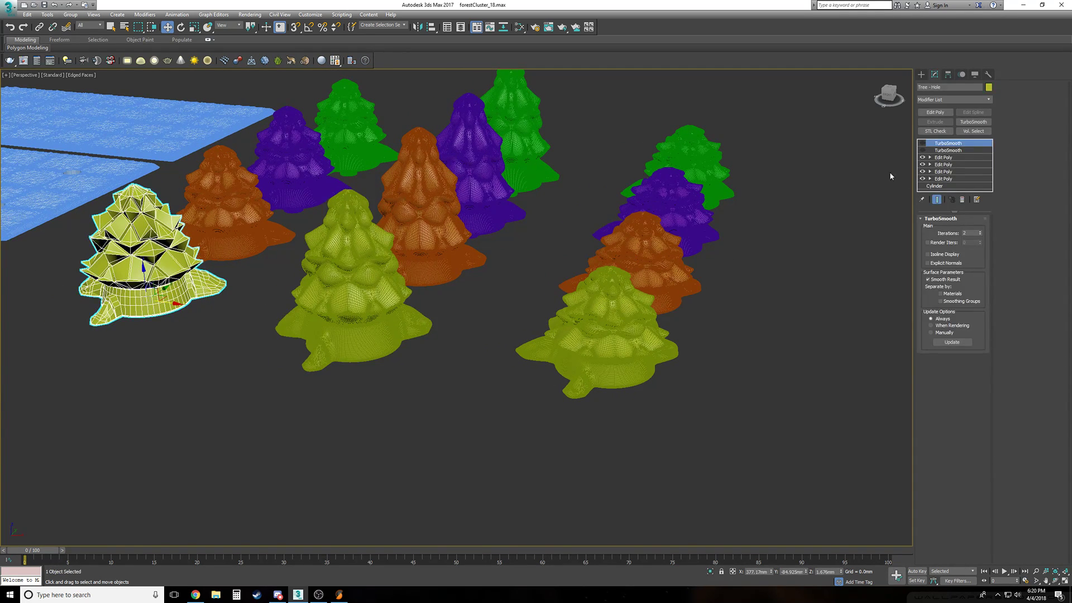
left_click(922, 151)
left_click(560, 412)
middle_click_drag(560, 412, 401, 374, "alt")
left_click(397, 371)
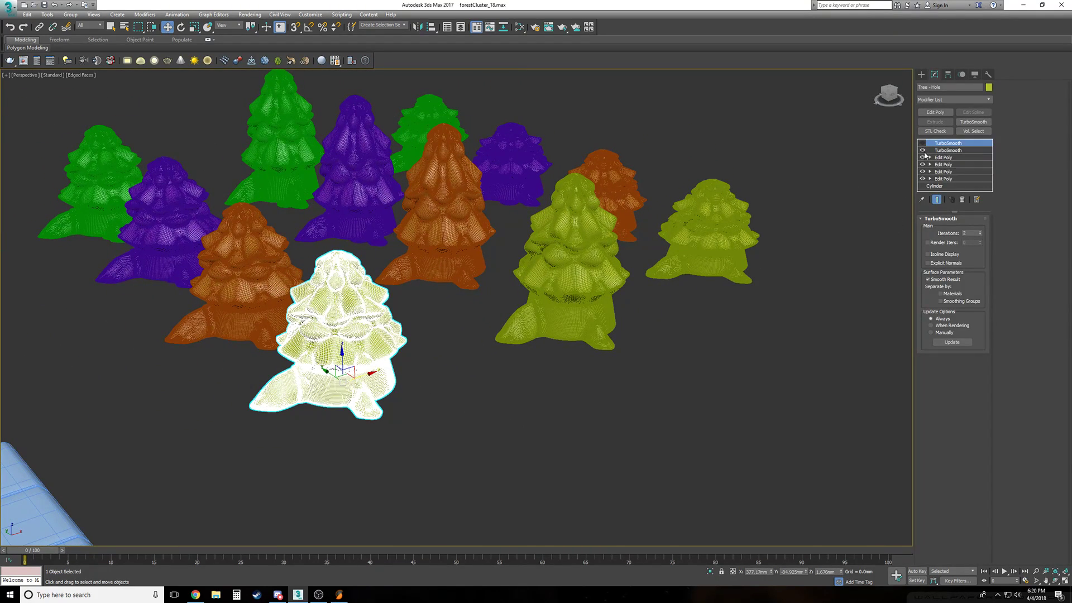
left_click(745, 361)
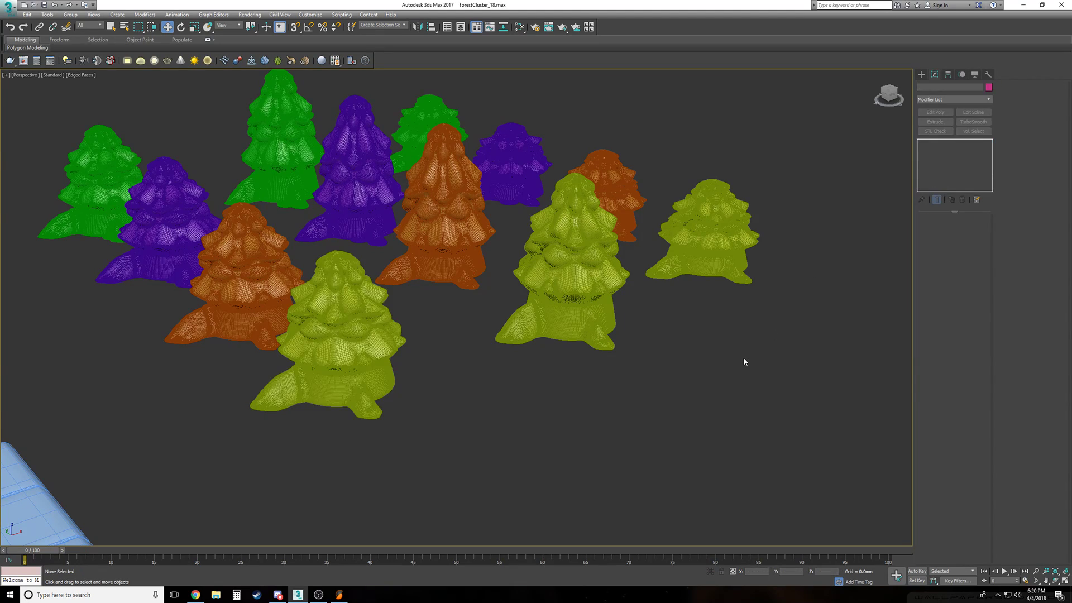
scroll(726, 371, "down", 5)
middle_click_drag(665, 383, 635, 428, "alt")
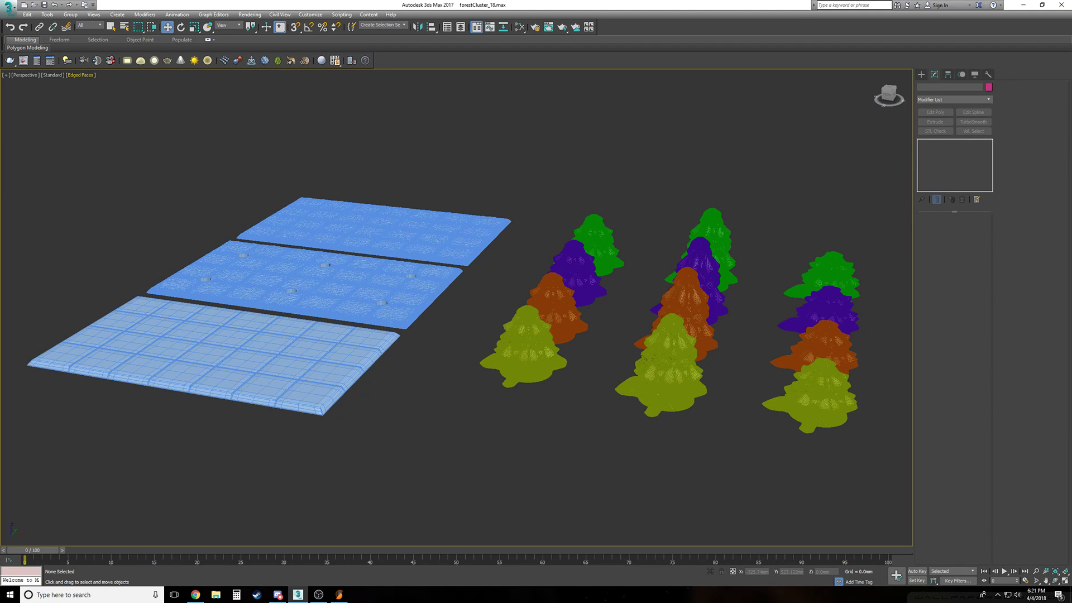
Open the scene dwarfHouse15_2017 from the gnomeTree folder
left_click(10, 7)
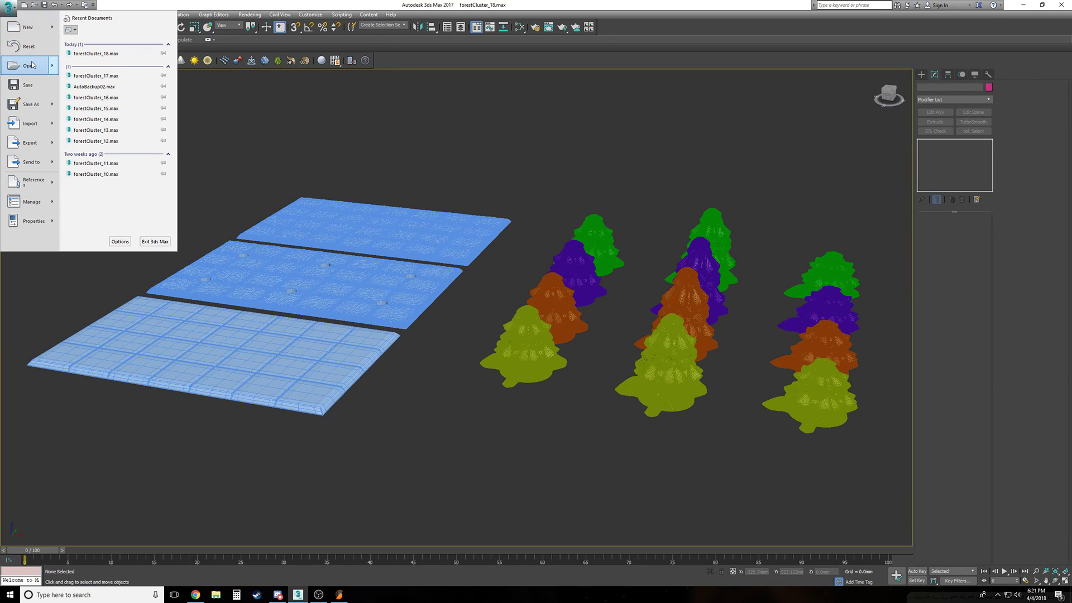
left_click(29, 65)
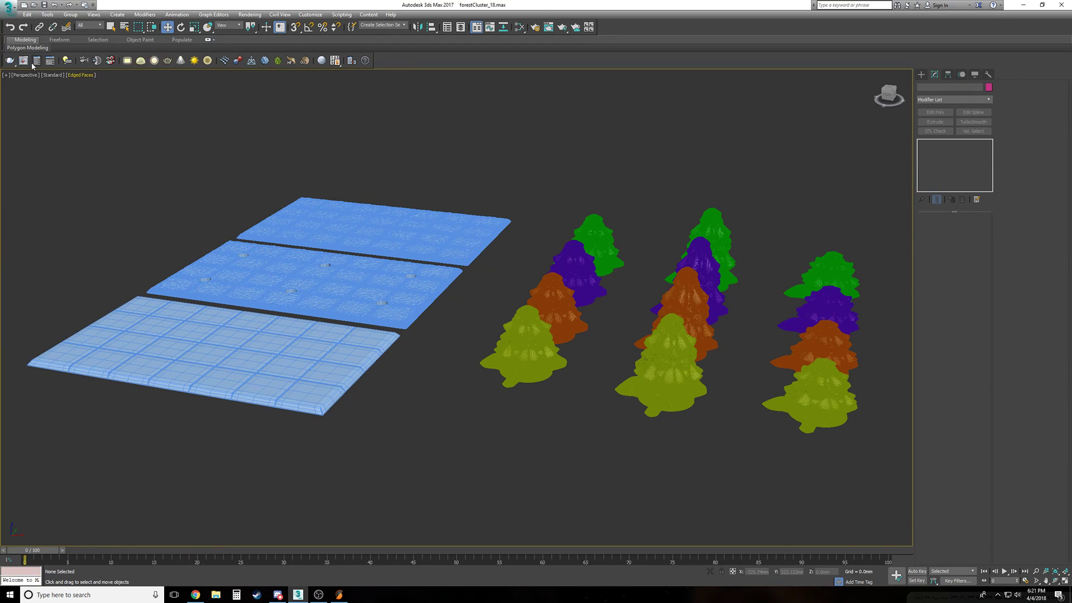
left_click(492, 313)
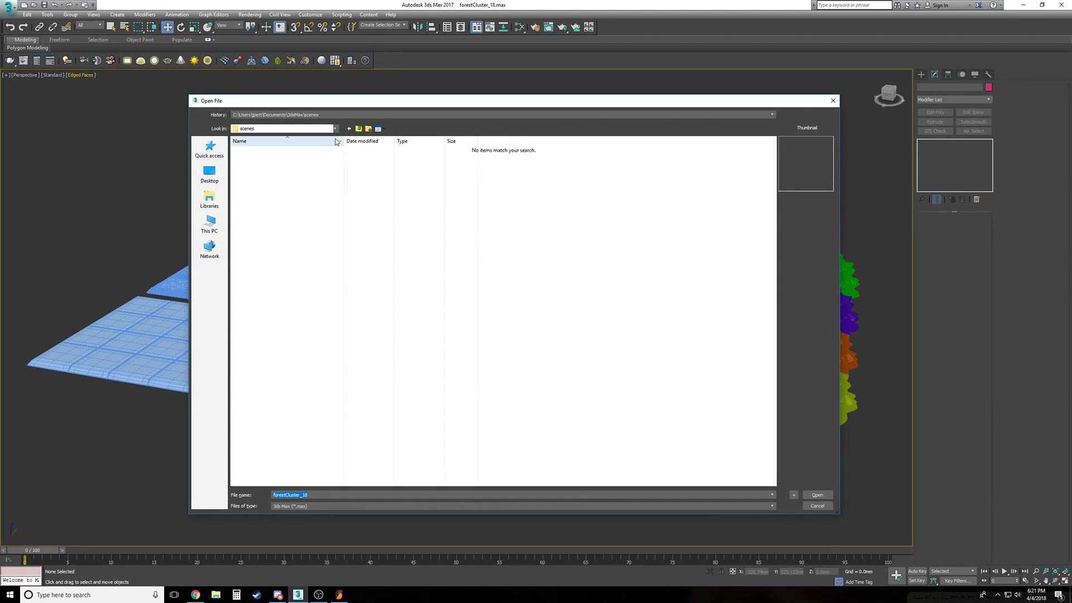
left_click(330, 115)
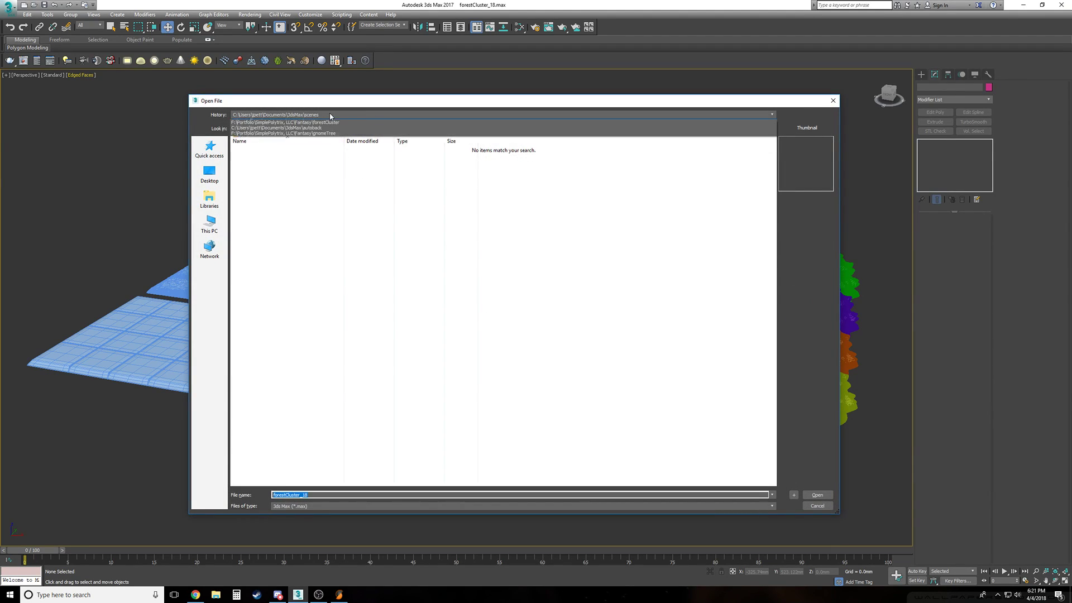
left_click(331, 121)
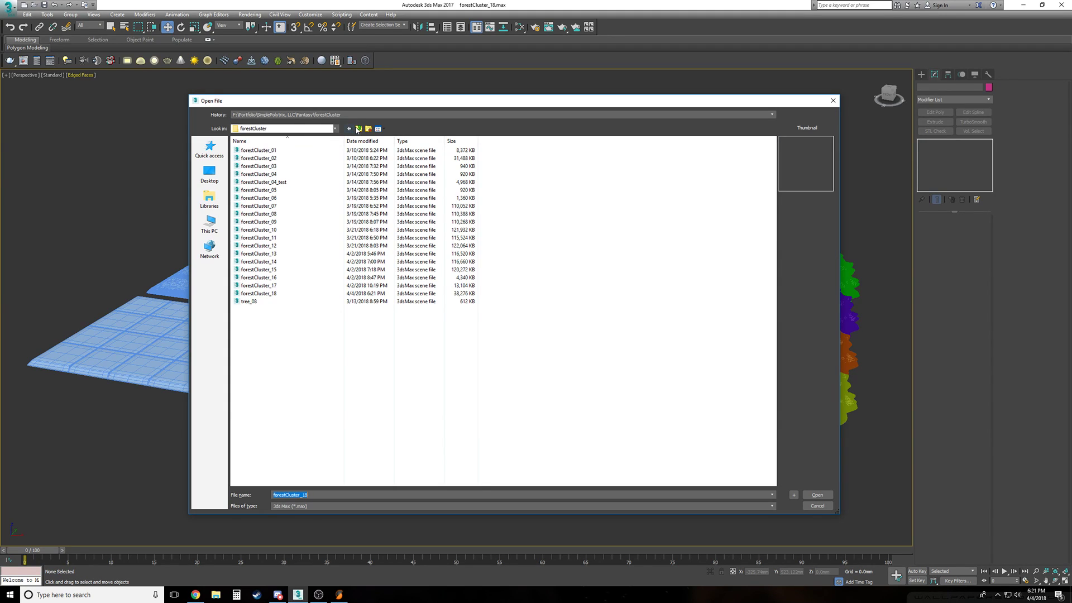
left_click(357, 130)
double_click(291, 157)
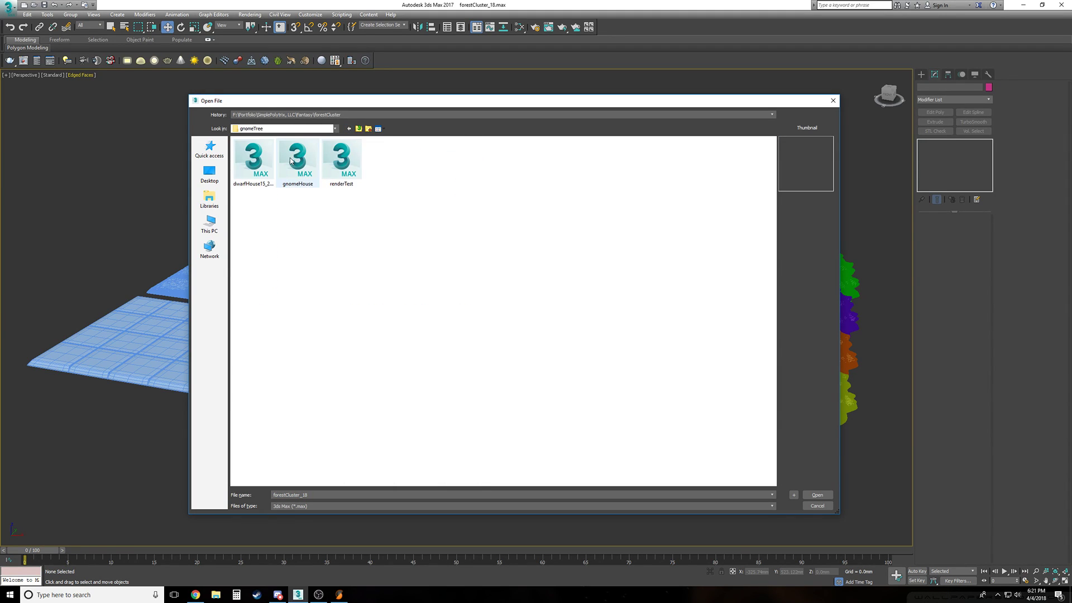
left_click(266, 166)
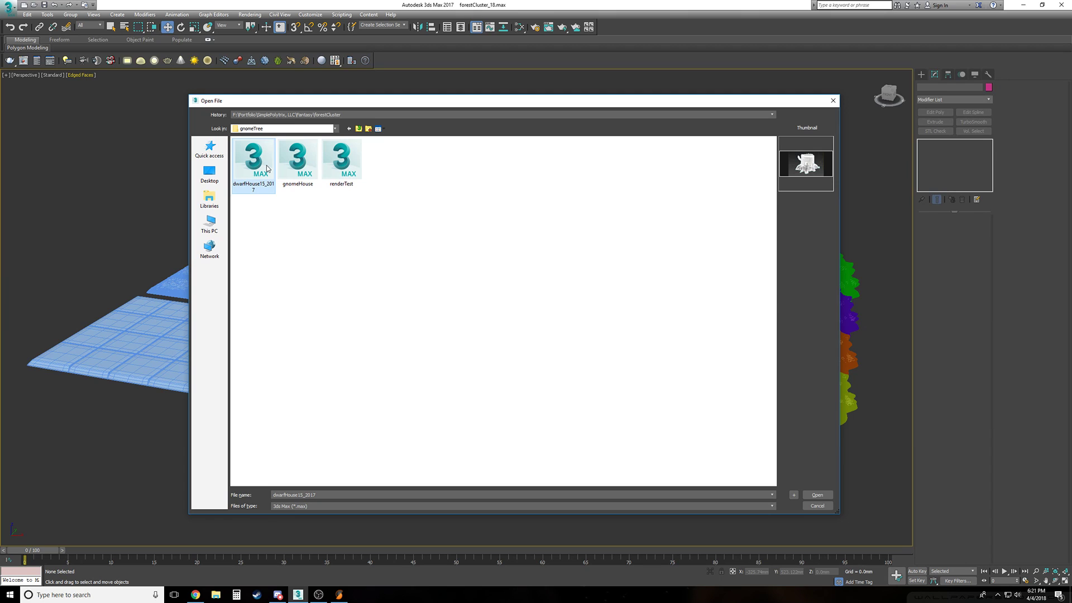
left_click(818, 495)
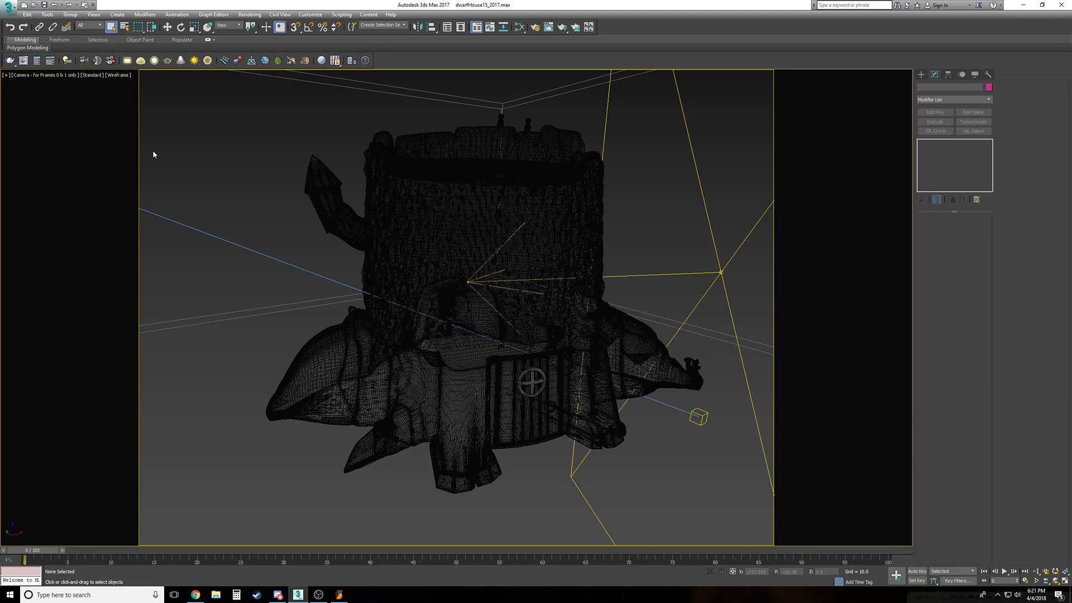
Delete the enclosing box and the angled light beside the dwarf house, working in the top view
left_click(504, 230)
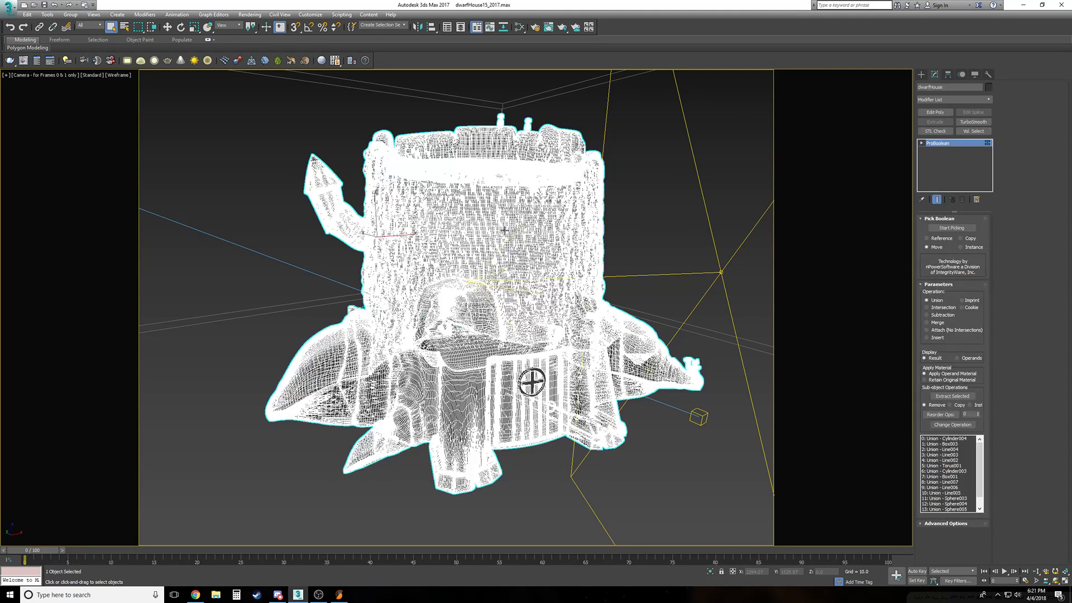
left_click(706, 260)
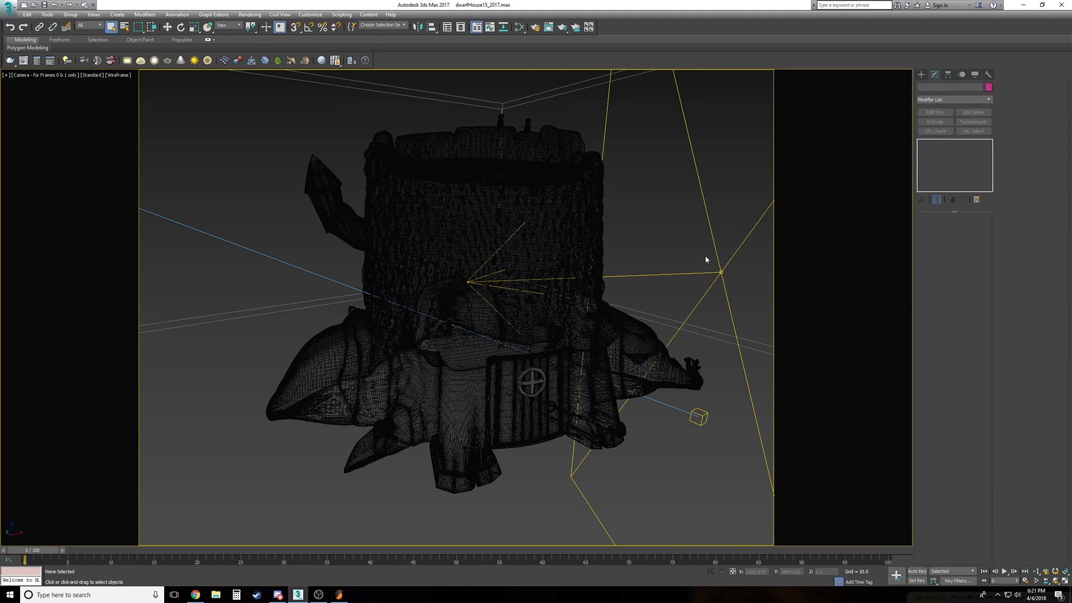
key("t")
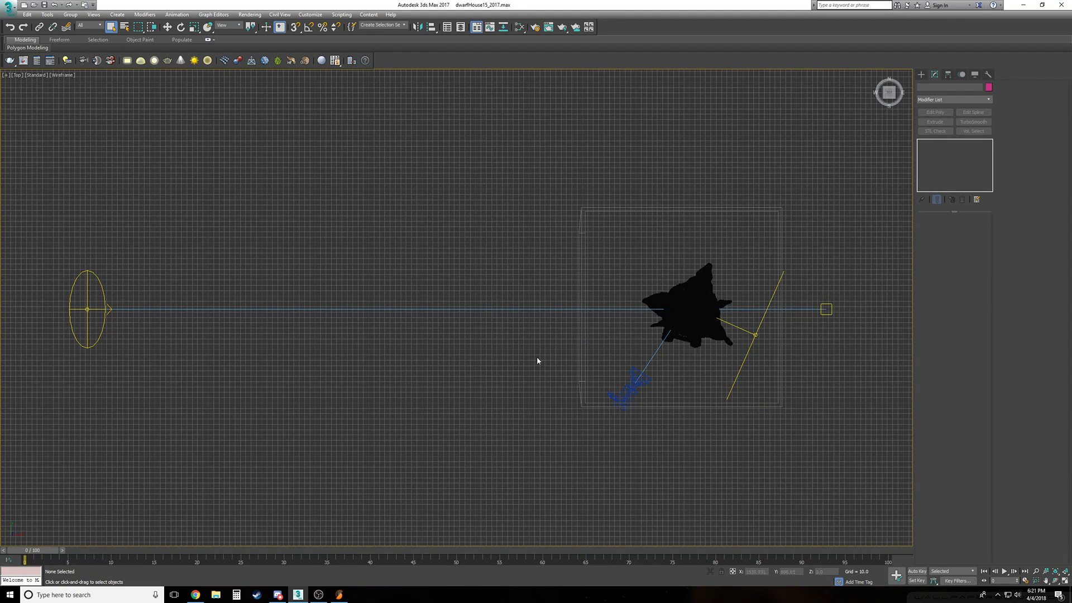
left_click_drag(836, 393, 754, 334)
left_click(703, 429)
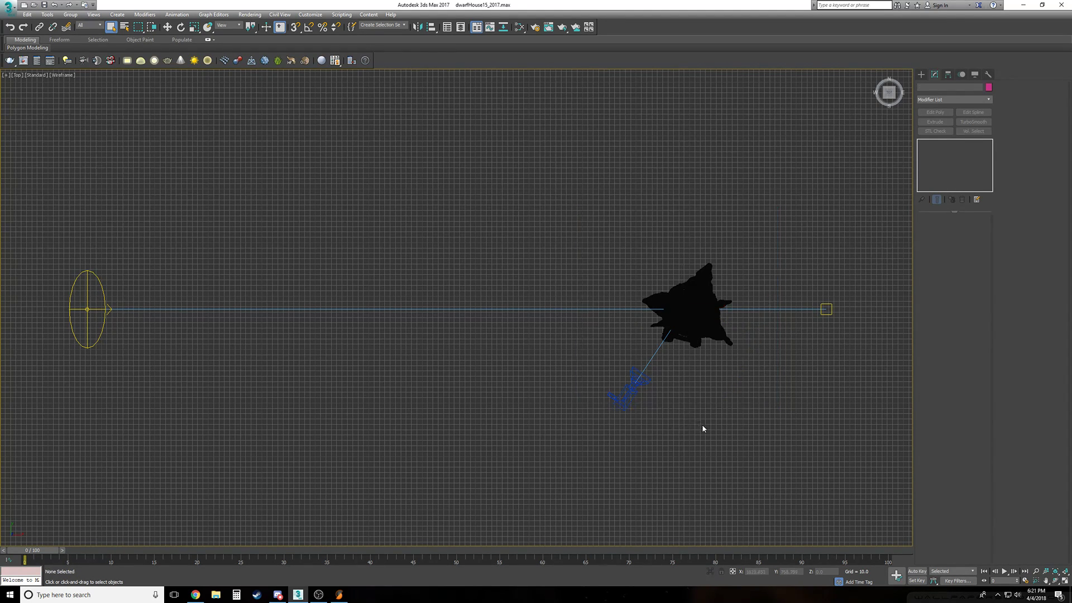
Delete the remaining light and cameras around the dwarf house in the top view
left_click_drag(580, 382, 581, 381)
key("p")
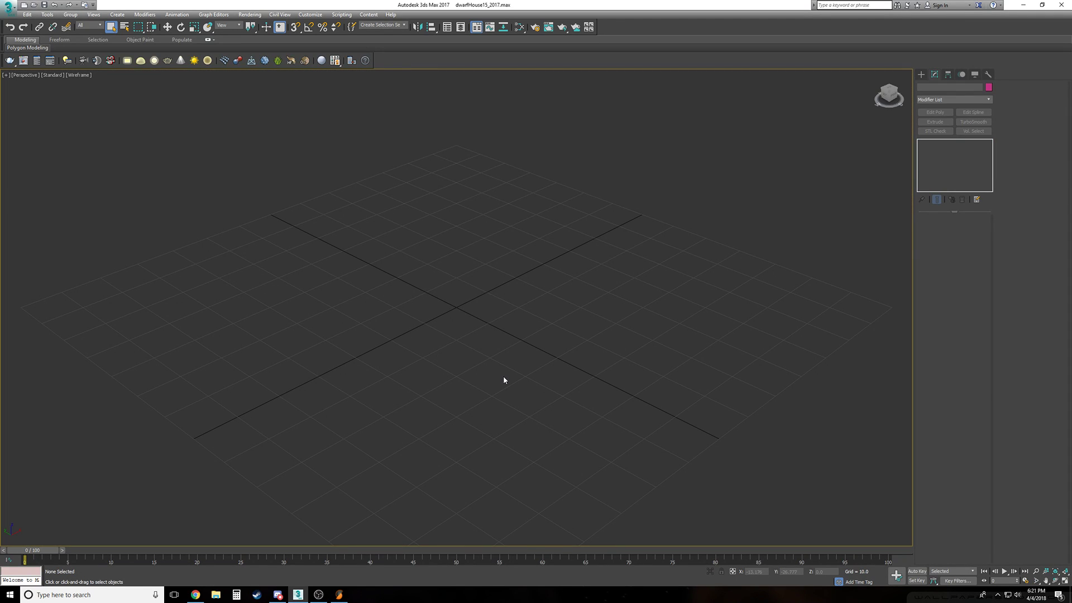
key("t")
left_click_drag(495, 370, 244, 259)
key("Delete")
Hide the grid and frame the dwarf house in the perspective view
key("g")
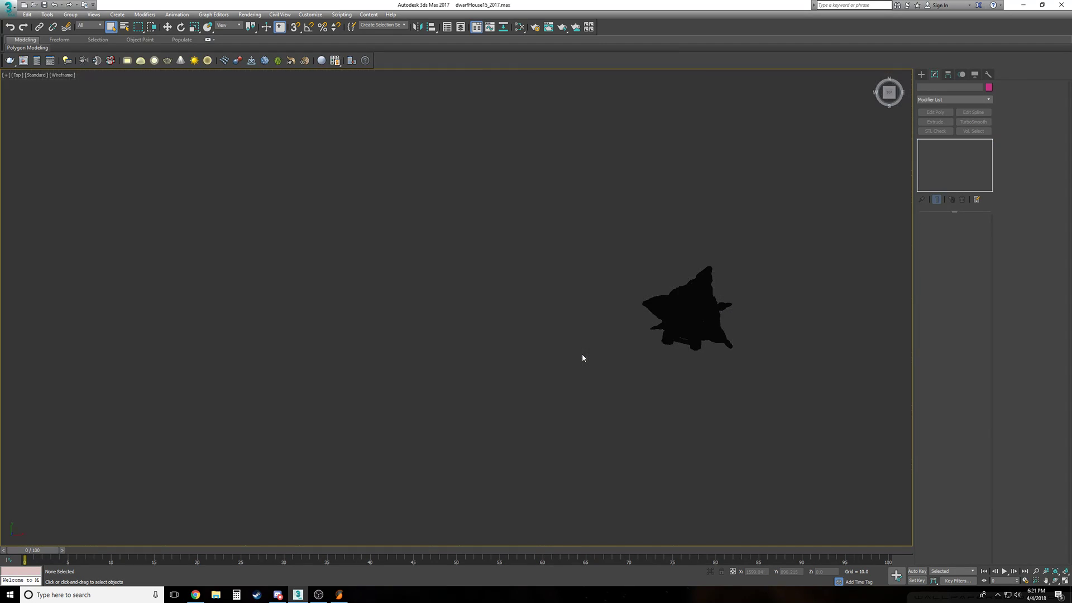
key("z")
key("p")
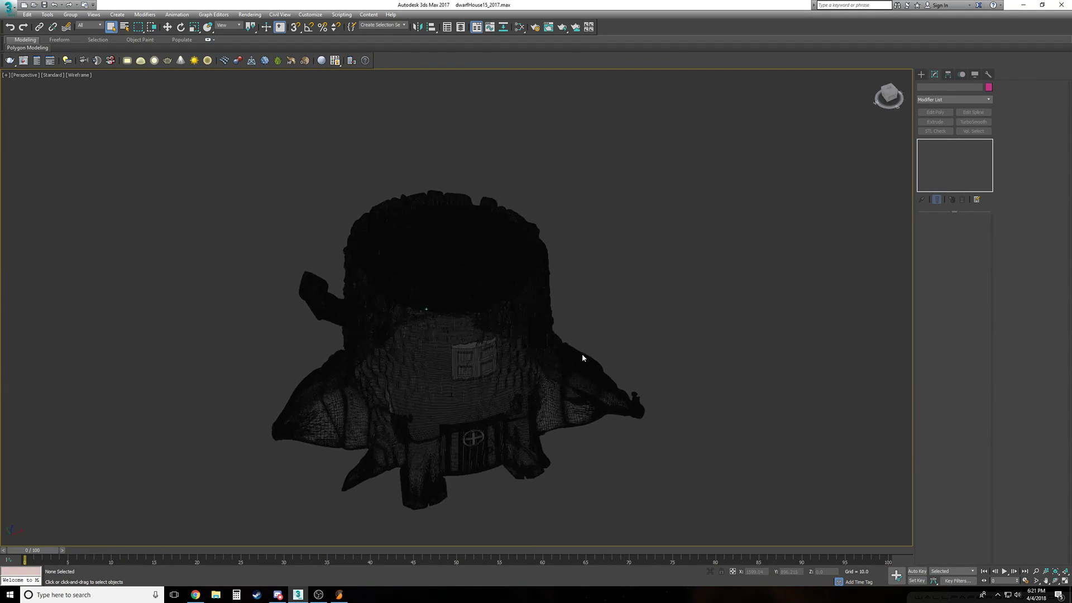
Create a cylinder beside the dwarf house with a radius of 12.5 and a height of 25
middle_click_drag(583, 354, 655, 352, "alt")
left_click(921, 75)
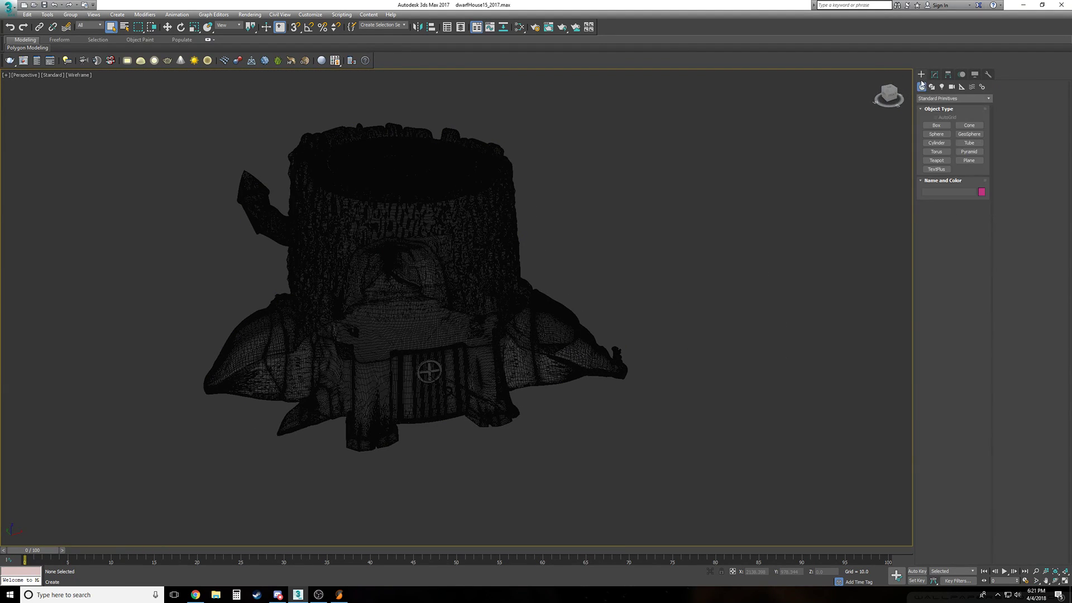
left_click(937, 143)
left_click_drag(772, 344, 854, 347)
left_click(808, 203)
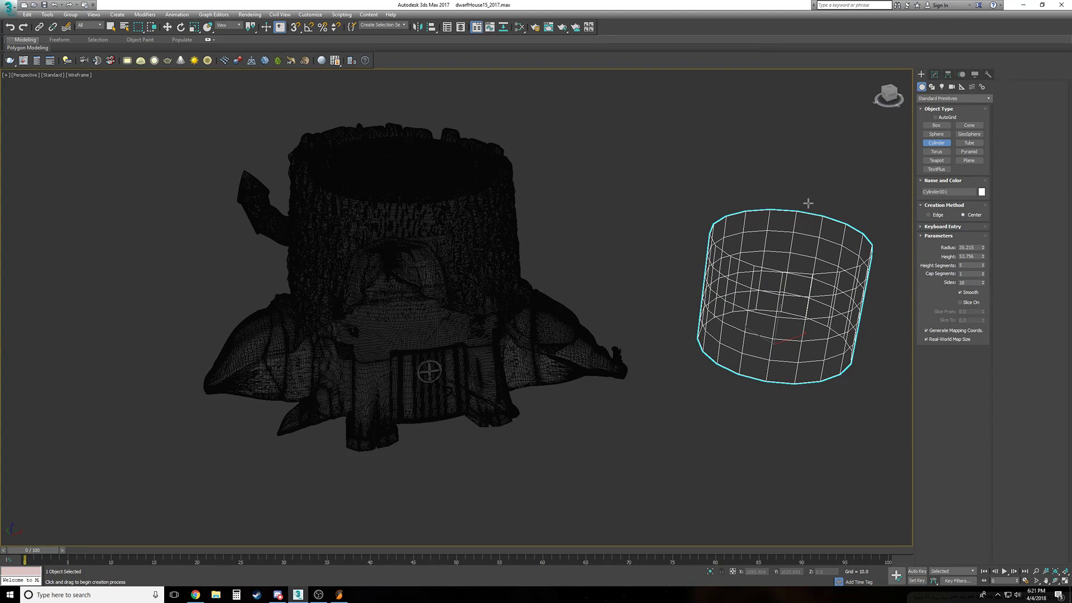
left_click(972, 247)
type("15")
key("Tab")
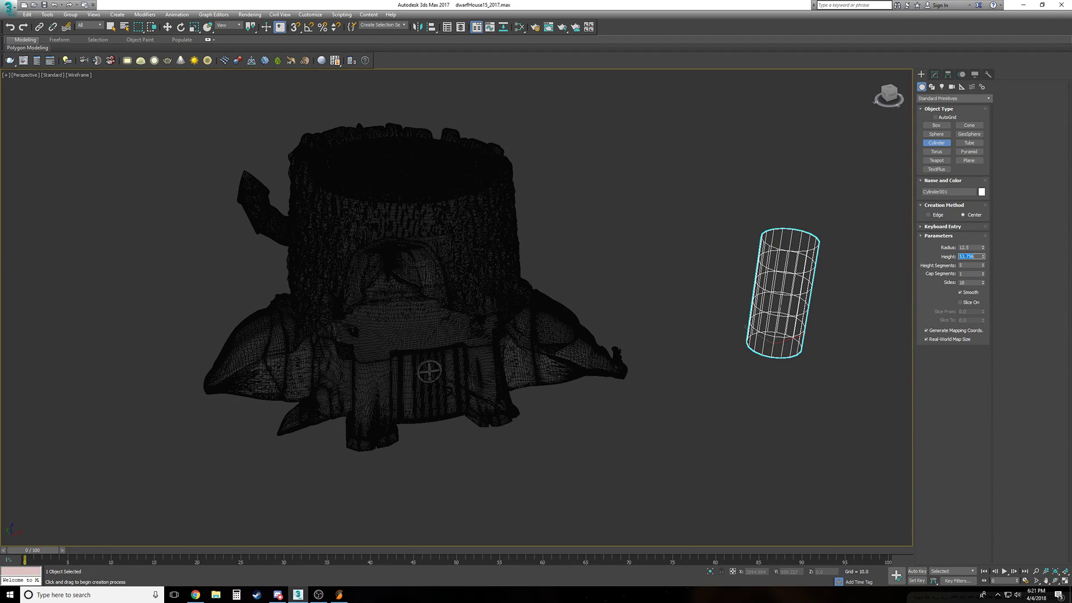
type("25")
key("Return")
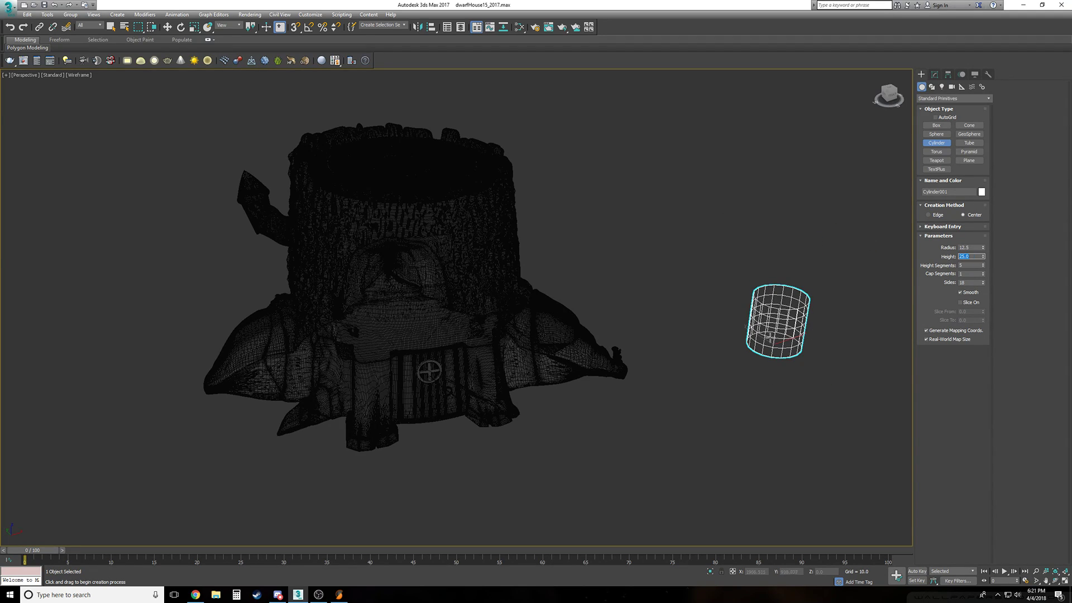
Move the cylinder in front of the dwarf house door to compare their sizes, and delete the cylinder
right_click(772, 338)
key("w")
left_click_drag(781, 339, 441, 431)
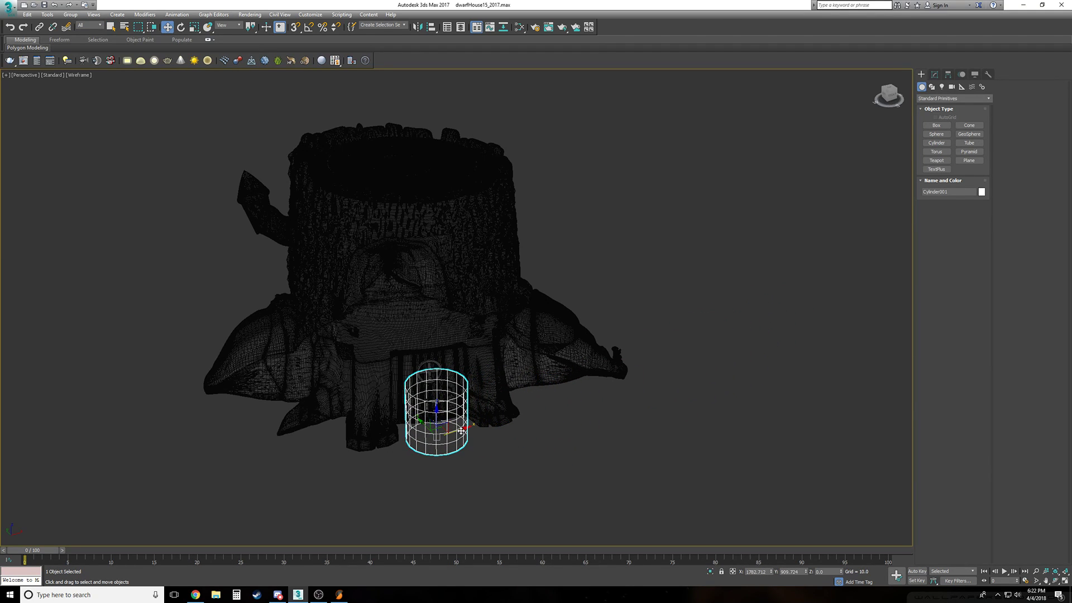
scroll(559, 428, "up", 10)
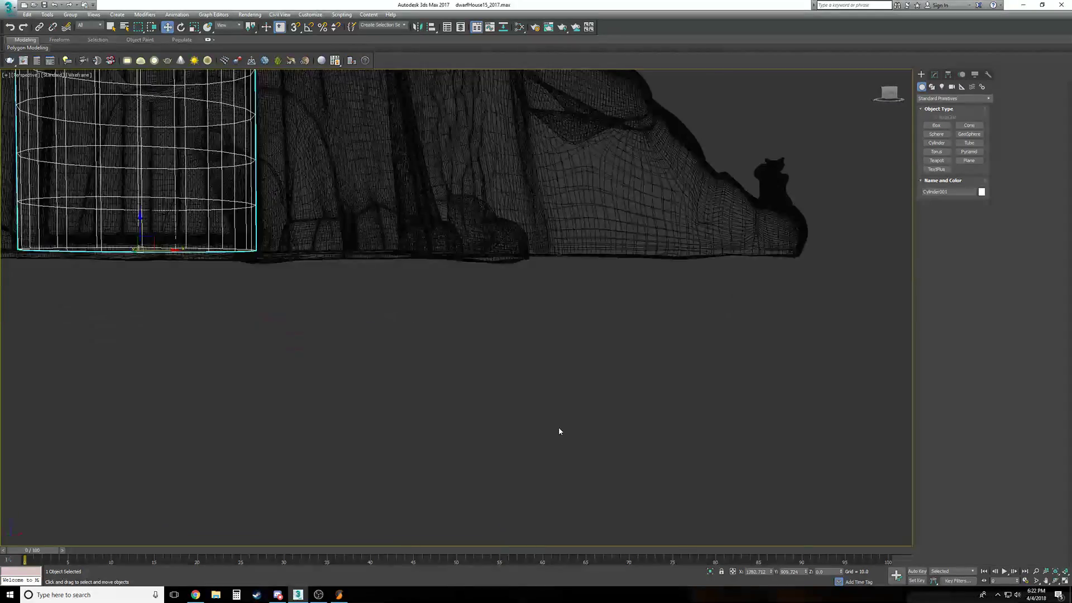
scroll(559, 428, "down", 8)
middle_click_drag(559, 427, 596, 450, "alt")
left_click(596, 450)
left_click(517, 444)
key("Delete")
Draw a large cylinder about 102 high in front of the door to compare it with the house, and delete it
scroll(517, 444, "down", 6)
scroll(518, 444, "up", 3)
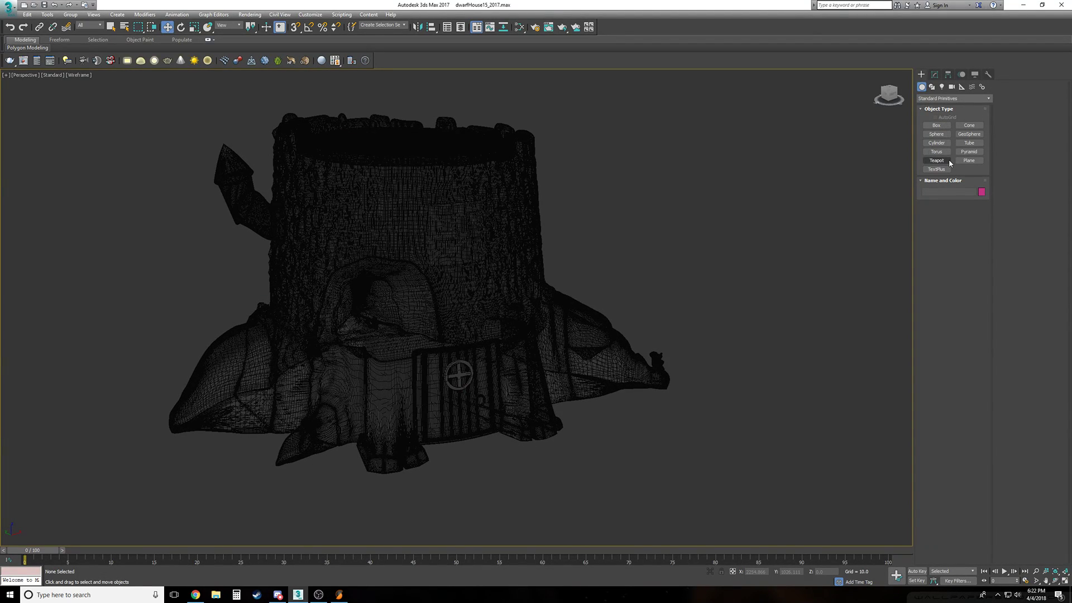
left_click(936, 143)
left_click_drag(450, 441, 560, 447)
left_click(440, 131)
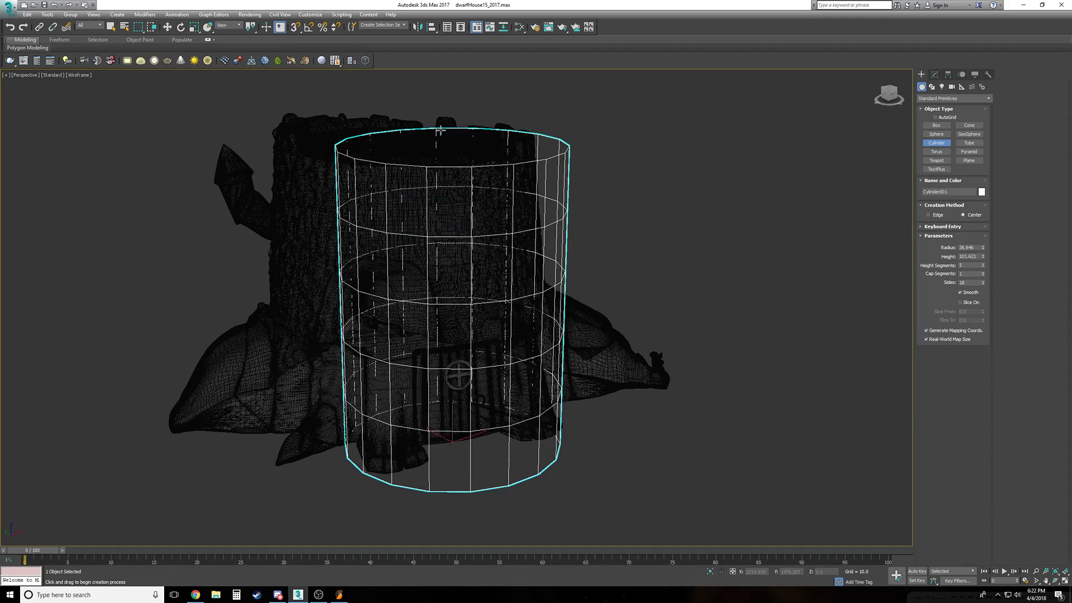
middle_click_drag(531, 199, 535, 201, "alt")
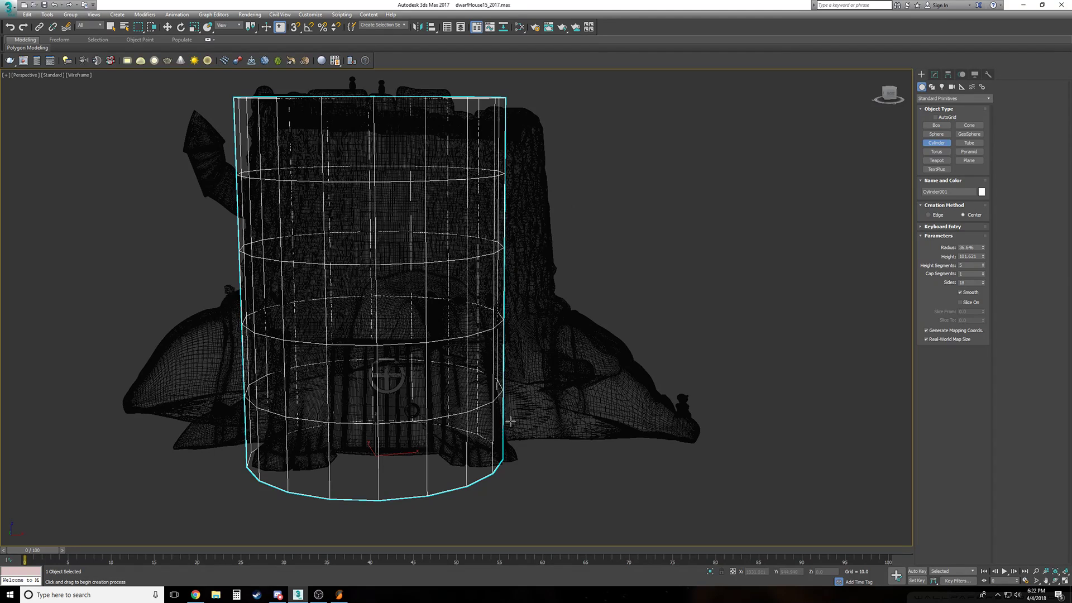
key("w")
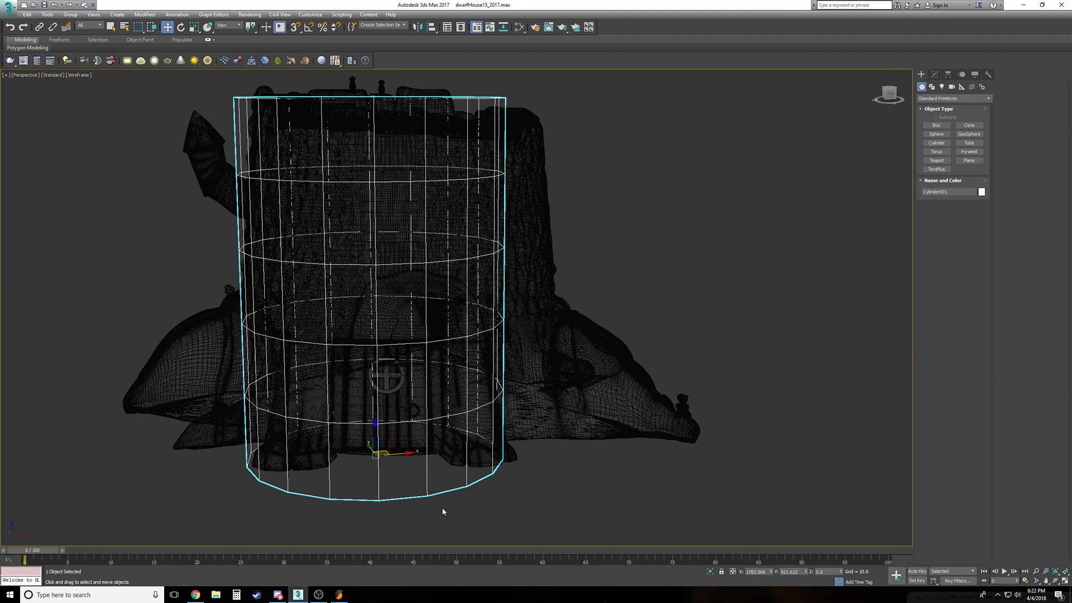
key("Delete")
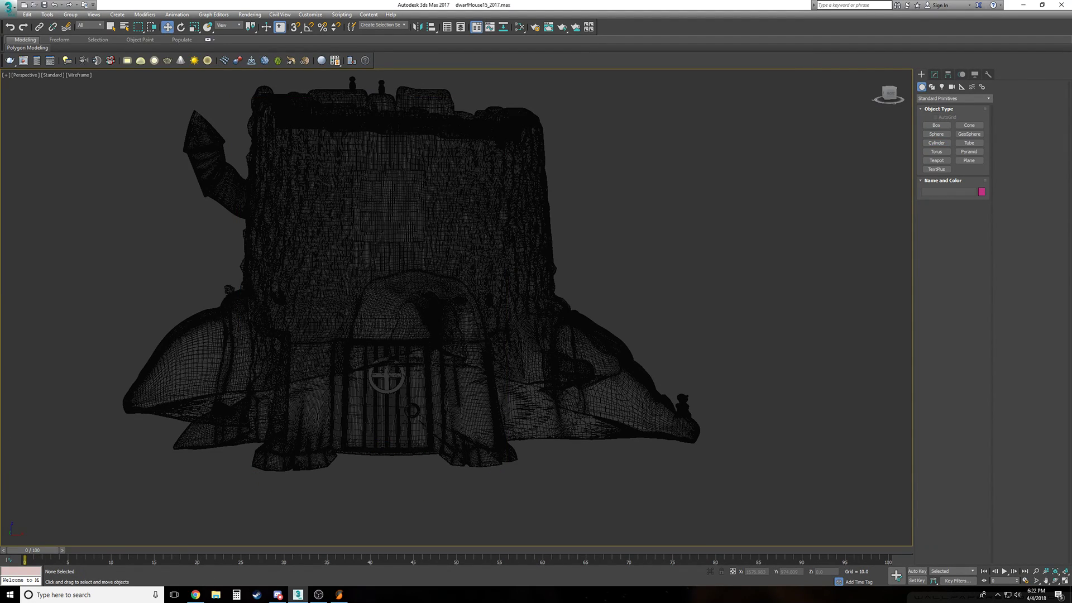
key("alt+Tab")
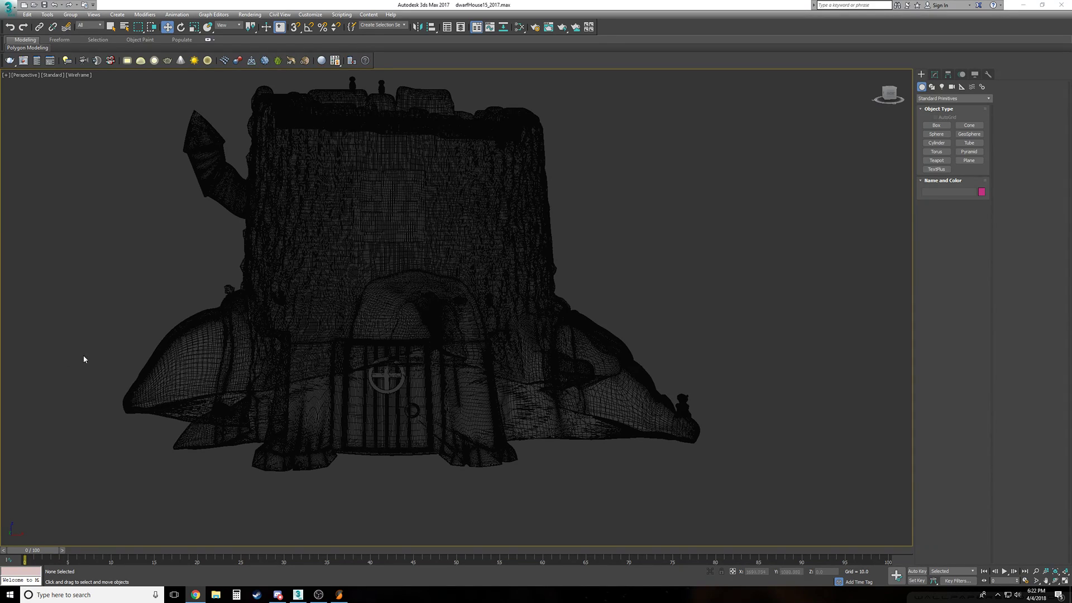
Convert the dwarfHouse ProBoolean object to an Editable Poly
middle_click_drag(235, 346, 617, 393, "alt")
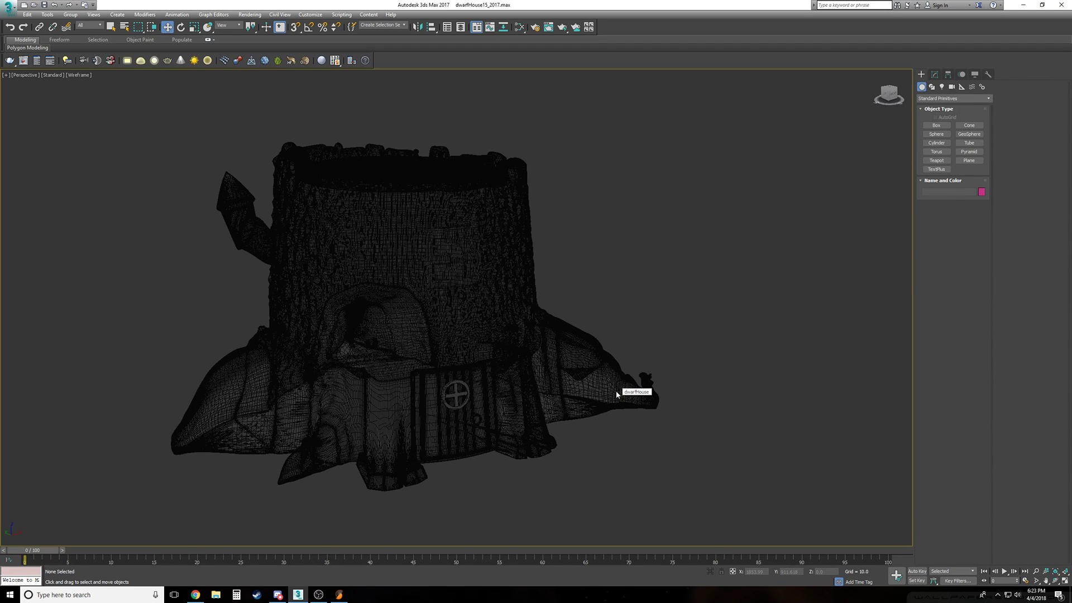
left_click(608, 402)
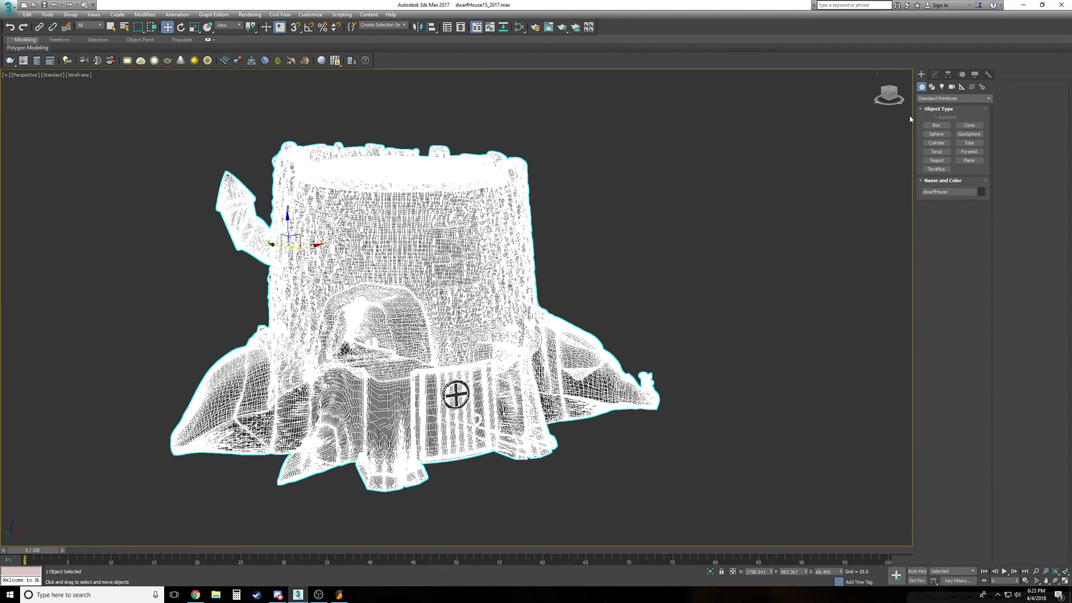
left_click(935, 75)
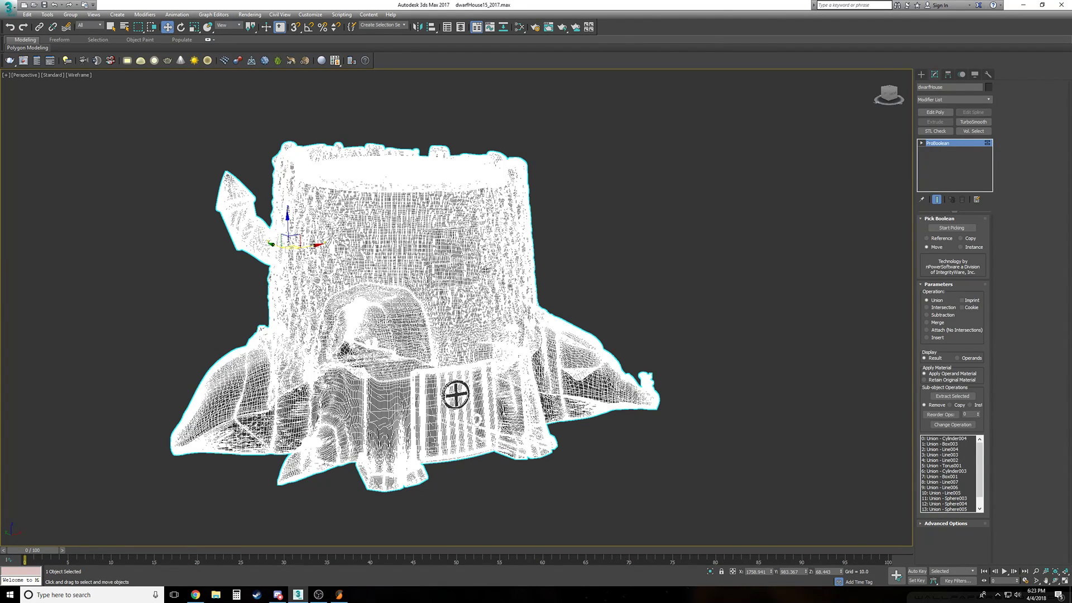
right_click(484, 268)
mouse_move(560, 363)
left_click(598, 368)
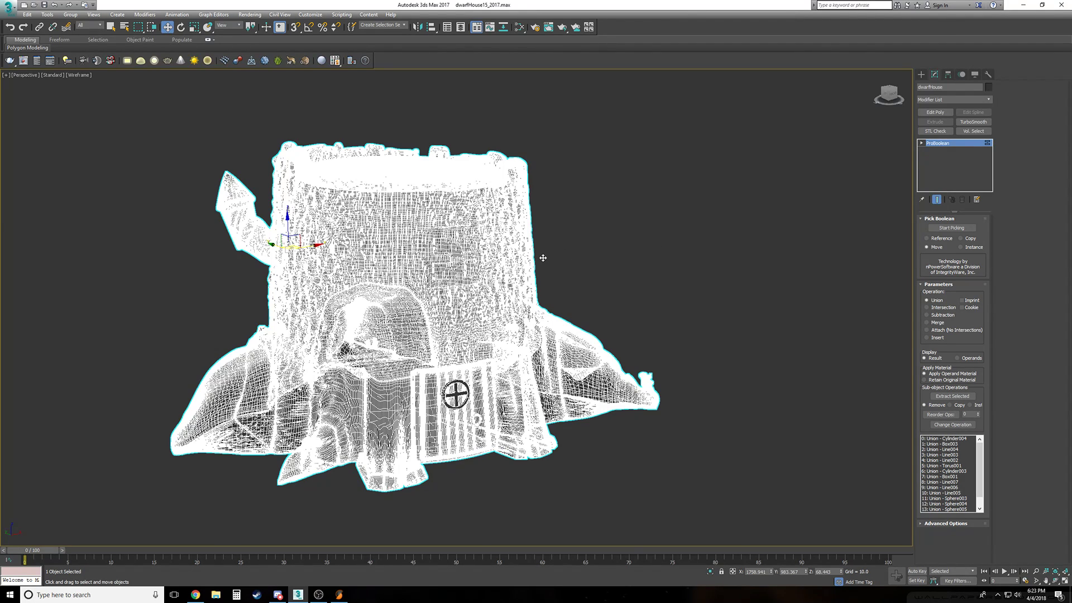
Deselect the dwarf house and switch the perspective view from wireframe to Default Shading
left_click(602, 257)
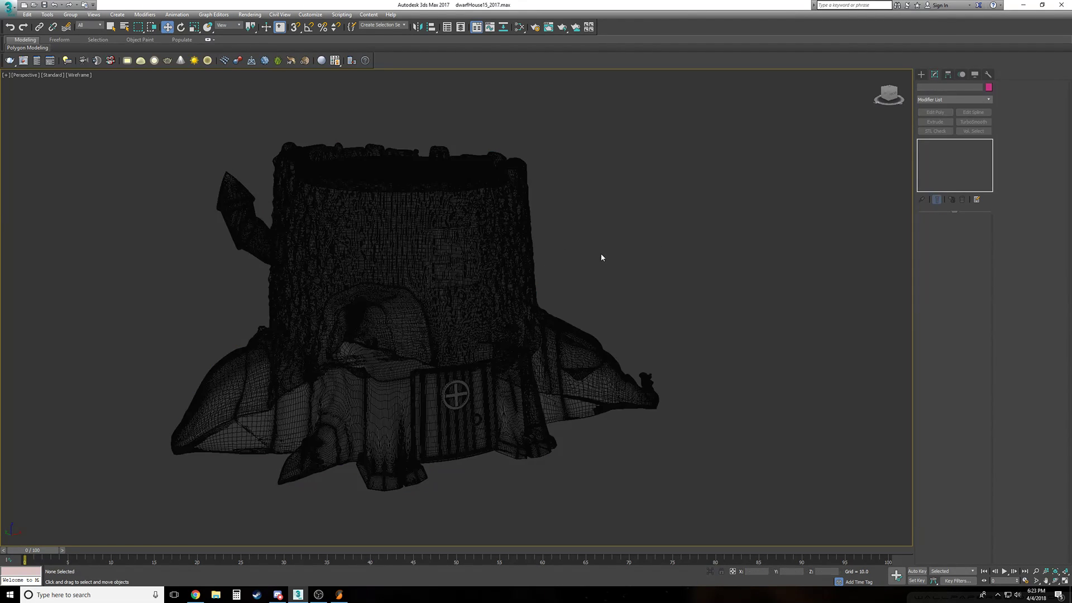
key("F3")
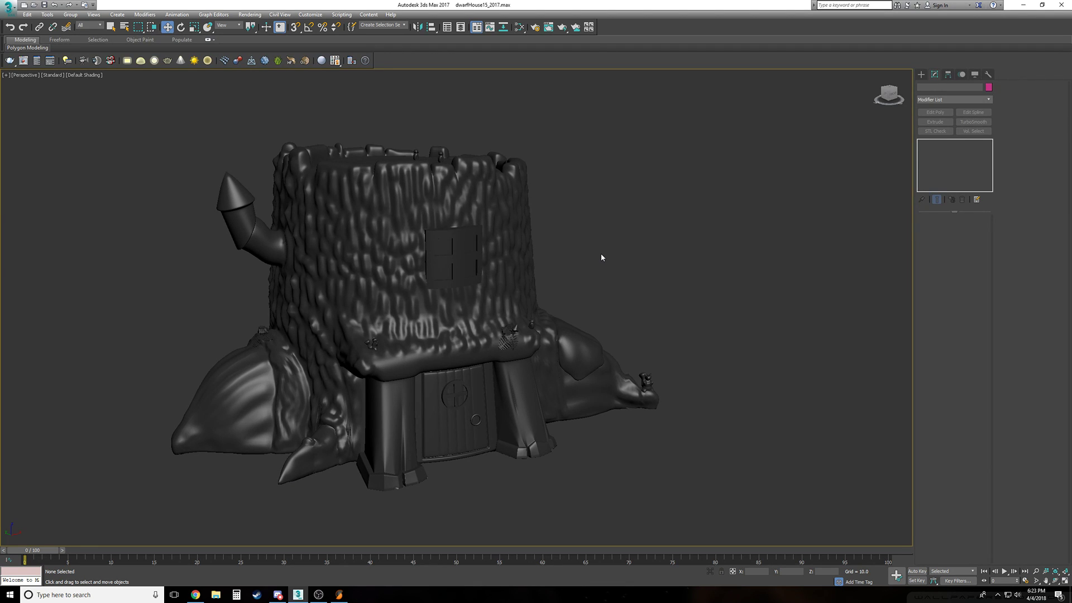
middle_click_drag(568, 287, 566, 287, "alt")
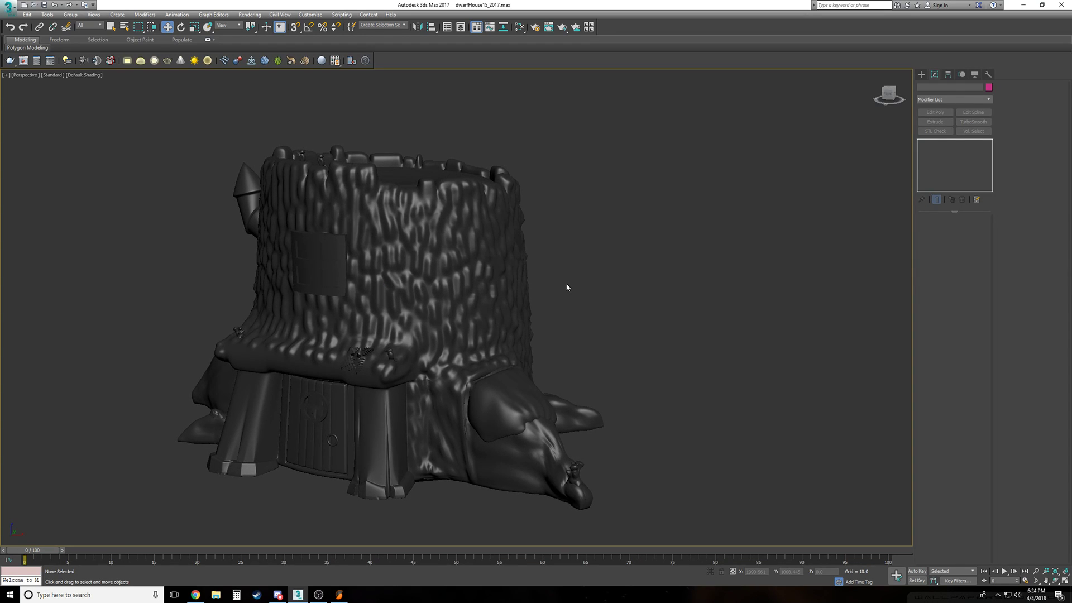
left_click(525, 294)
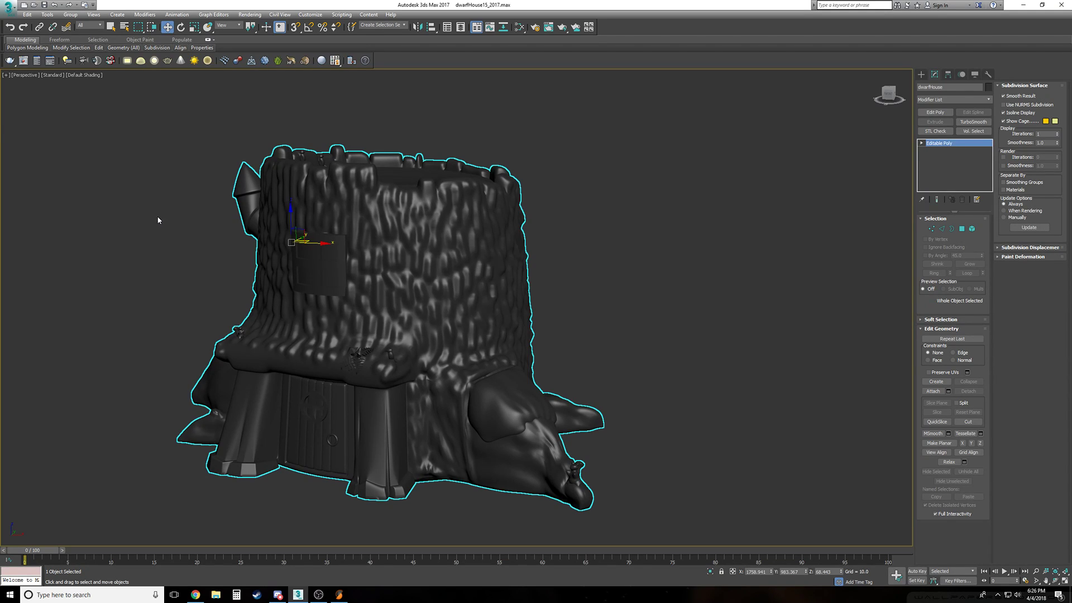
left_click(5, 8)
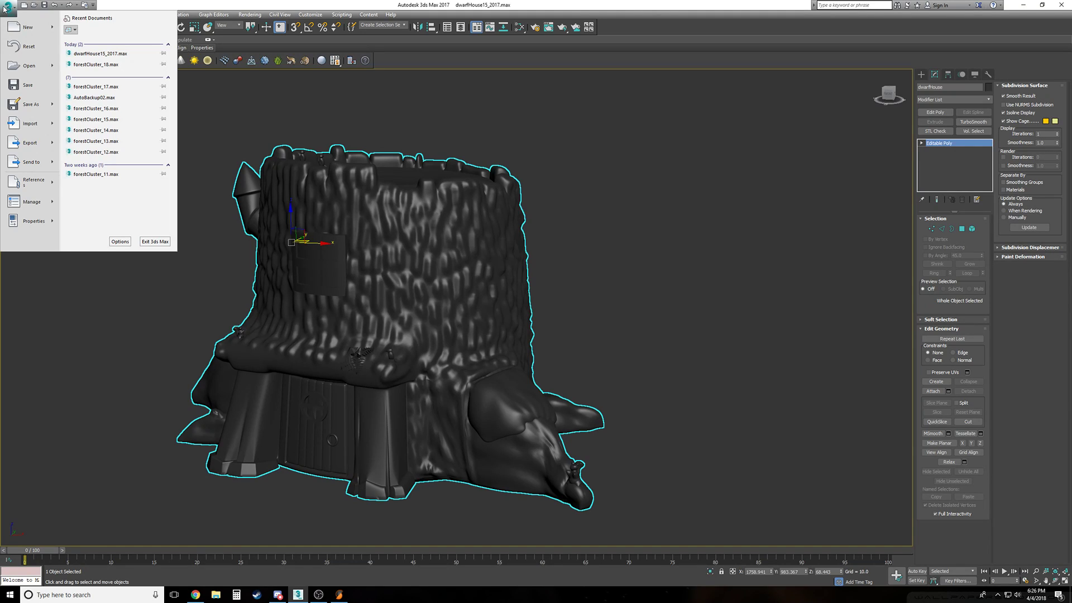
mouse_move(33, 148)
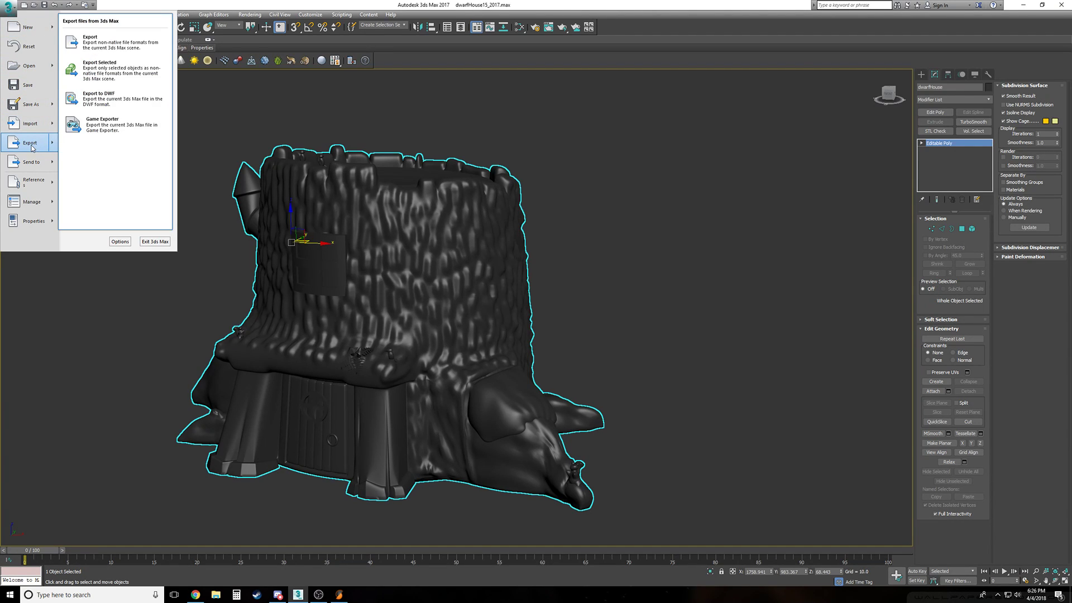
left_click(31, 144)
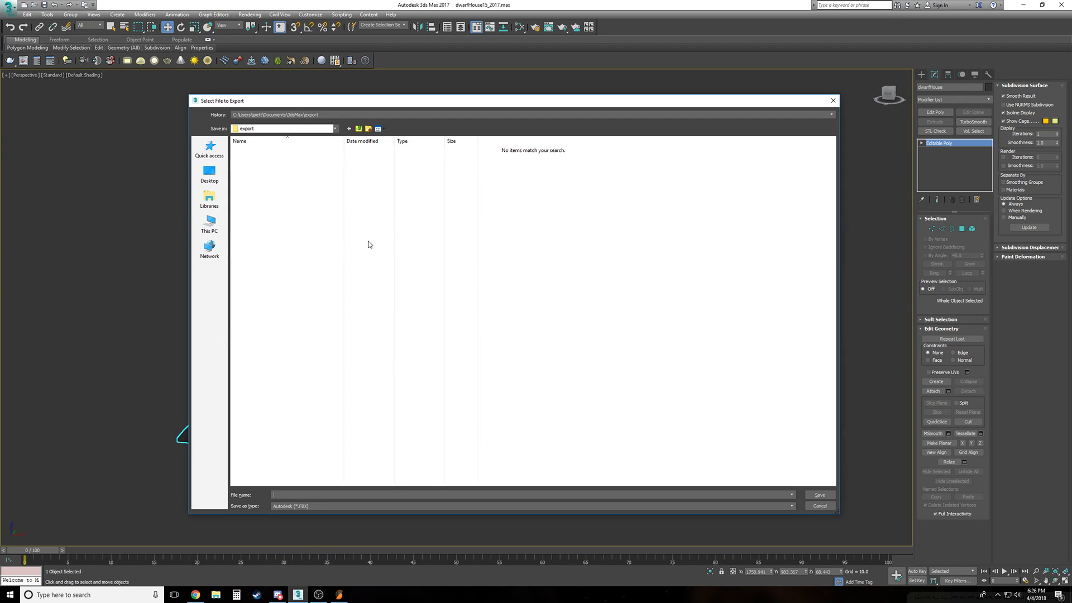
left_click(833, 100)
Unhide all objects in the scene and clear the selection
right_click(608, 230)
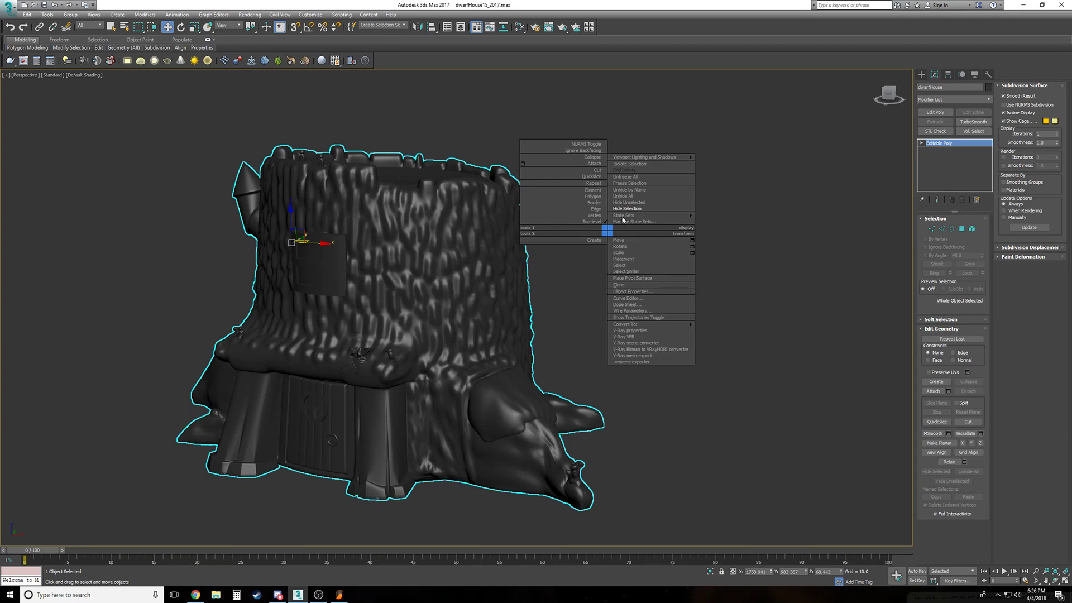
left_click(643, 198)
scroll(643, 198, "down", 5)
left_click(659, 210)
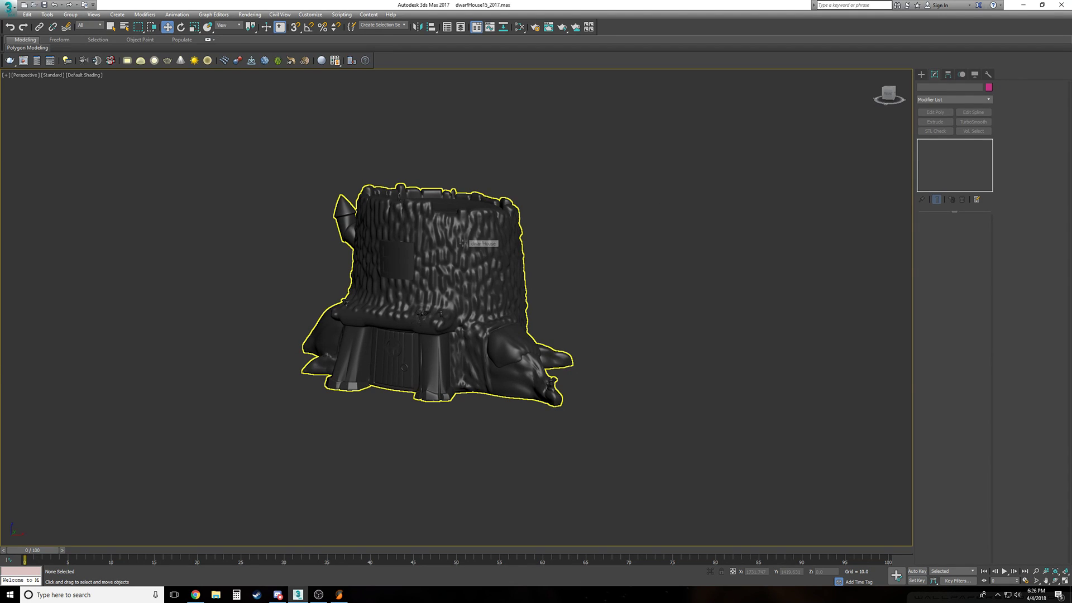
Start exporting the scene to the gnomeTree folder inside SimplePolytrix, LLC > Fantasy, with StereoLitho (*.STL) as the file type
left_click(14, 11)
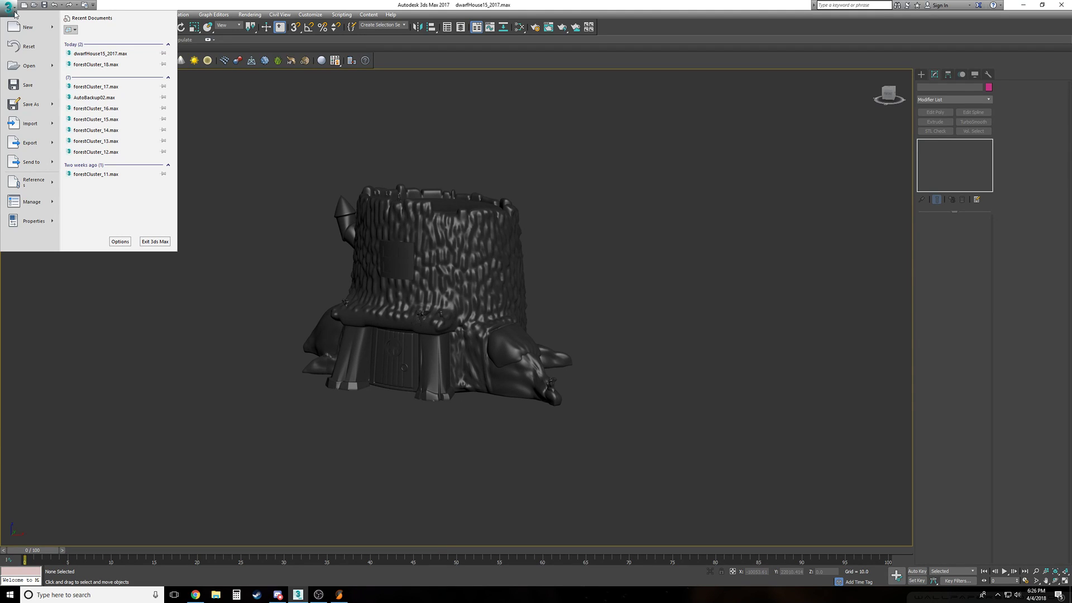
mouse_move(30, 144)
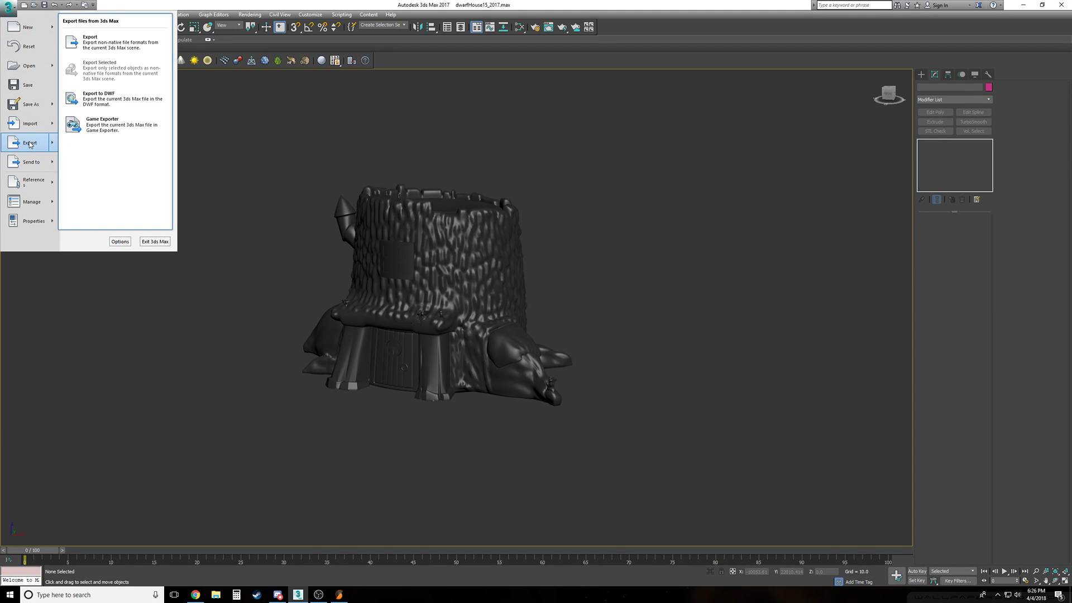
left_click(30, 144)
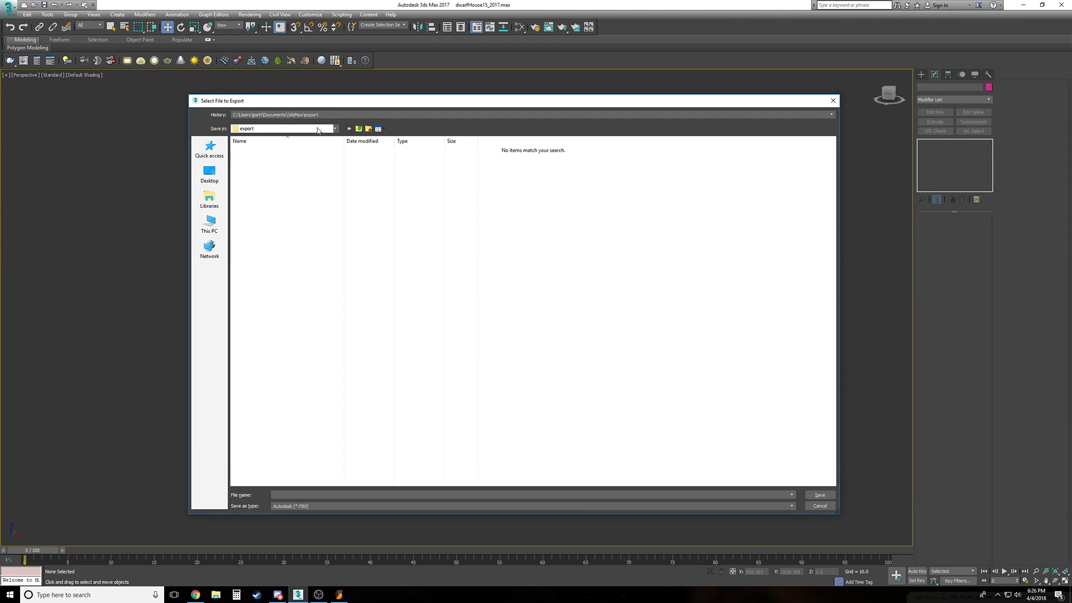
left_click(317, 131)
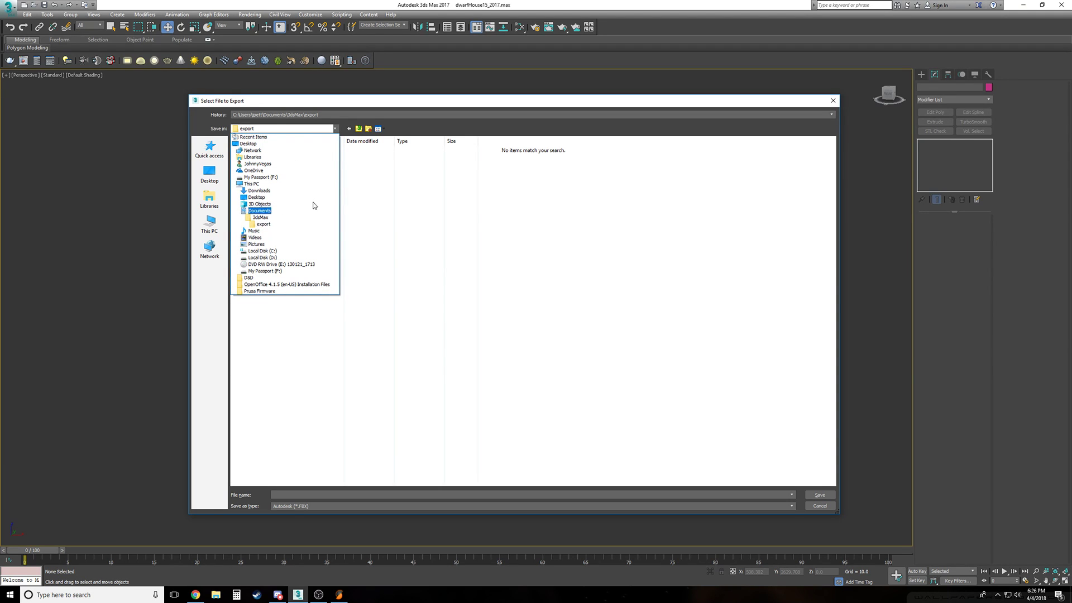
left_click(302, 179)
double_click(286, 392)
scroll(298, 305, "down", 15)
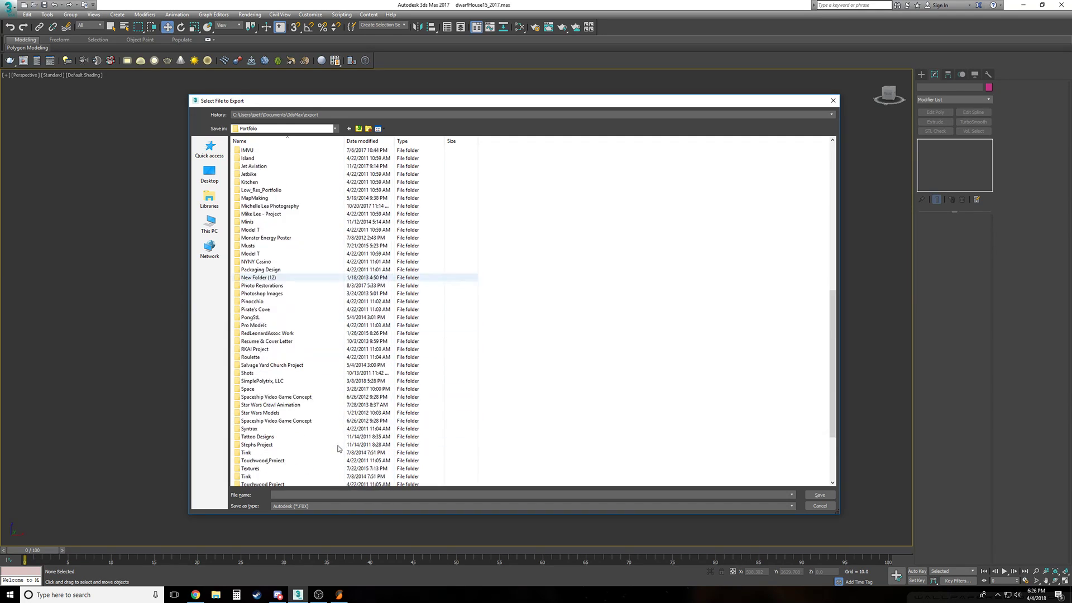
double_click(302, 357)
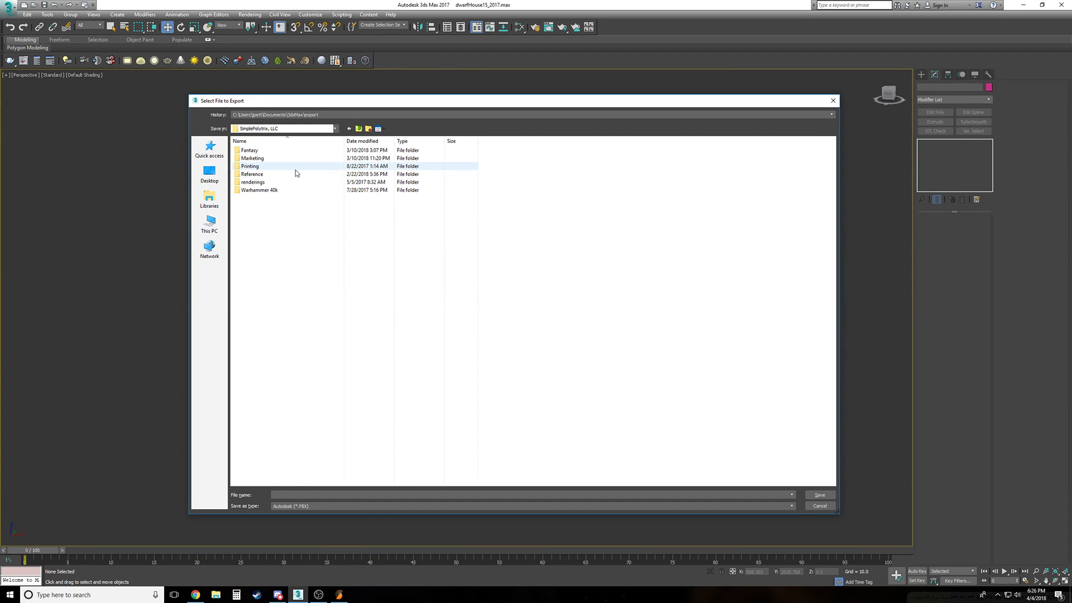
double_click(275, 150)
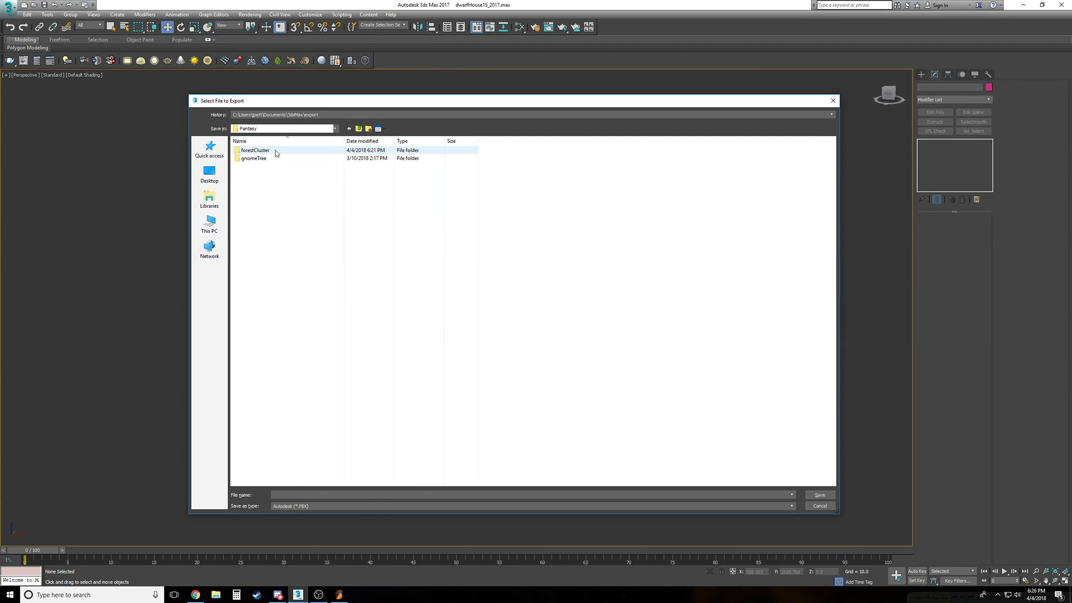
double_click(279, 159)
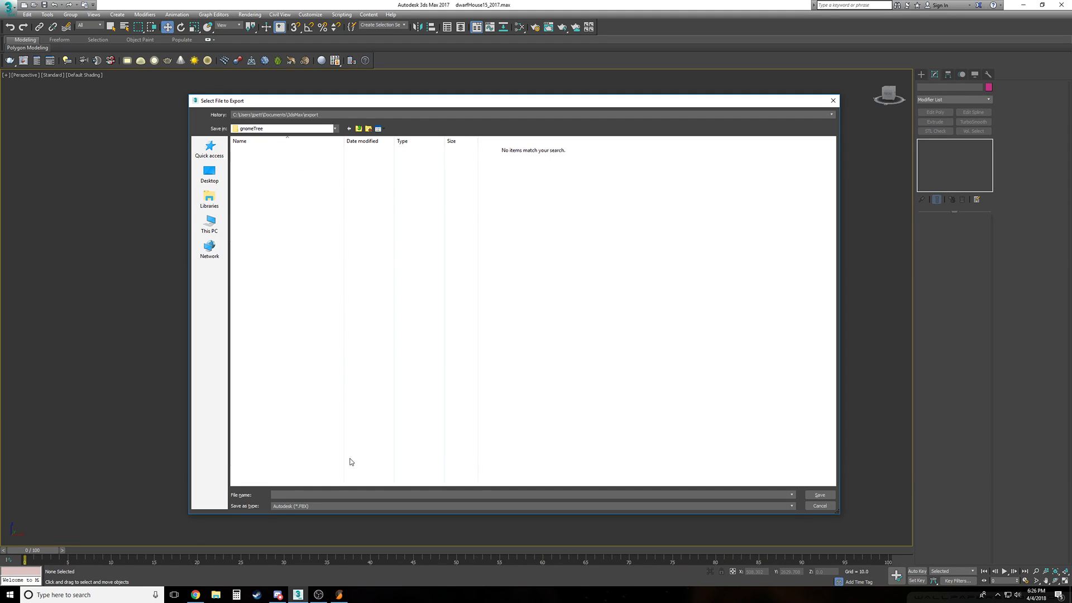
left_click(331, 508)
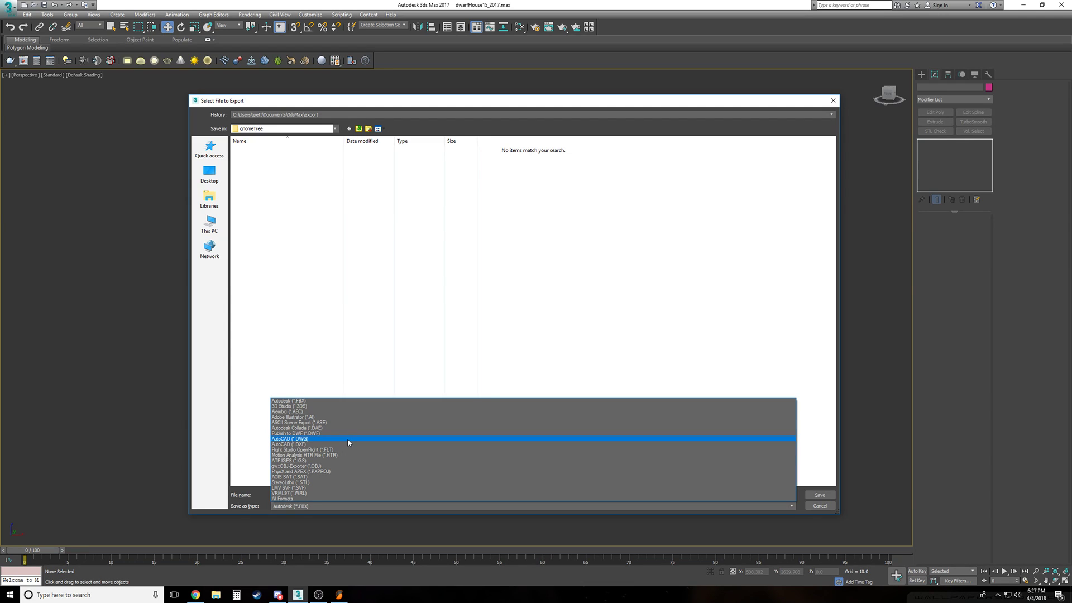
left_click(337, 483)
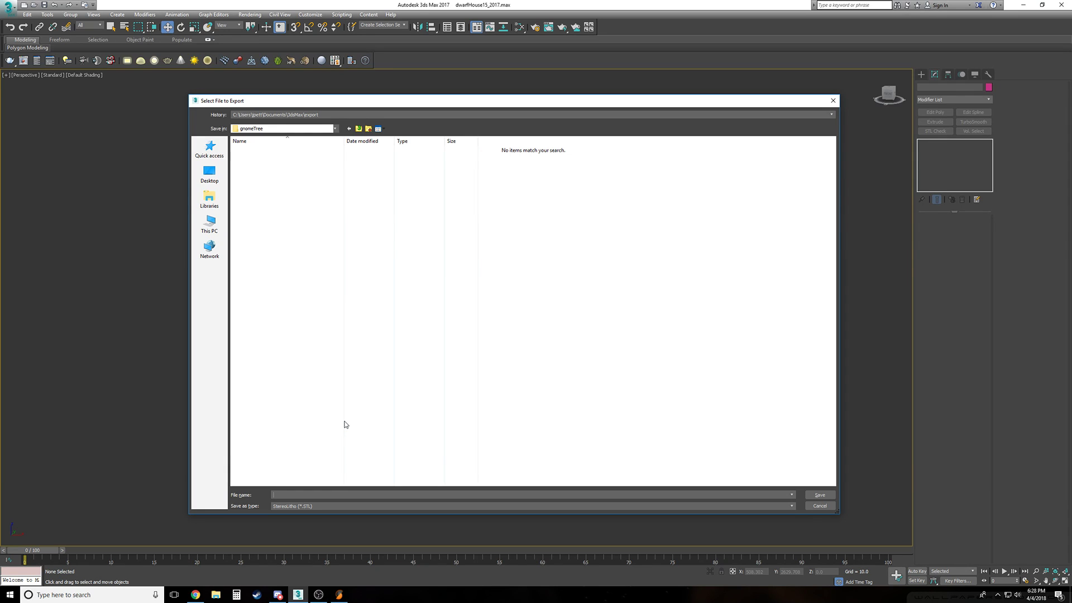
Try to export the scene as the binary STL file dwarfHouse, with the object name dwarfHouse and only selected objects included
type("dwarfHouse")
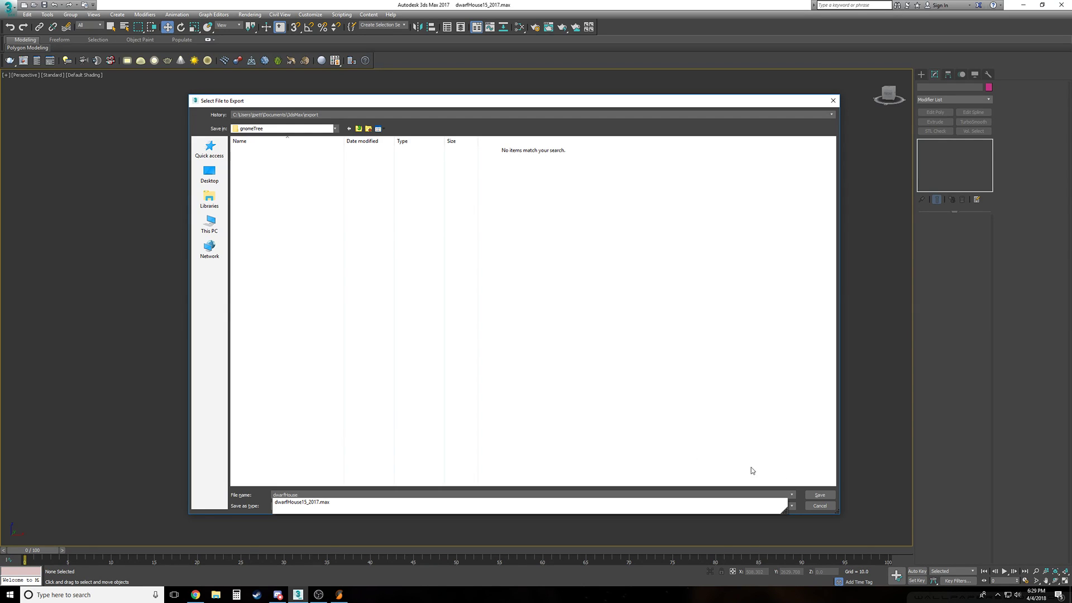
left_click(819, 495)
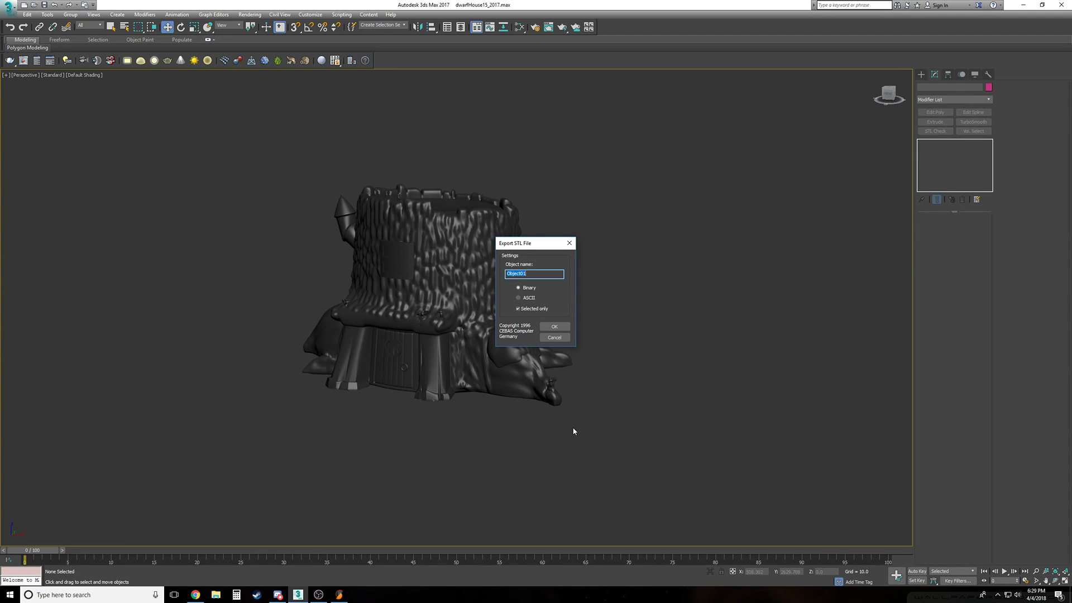
type("dwarfHouse")
left_click(561, 327)
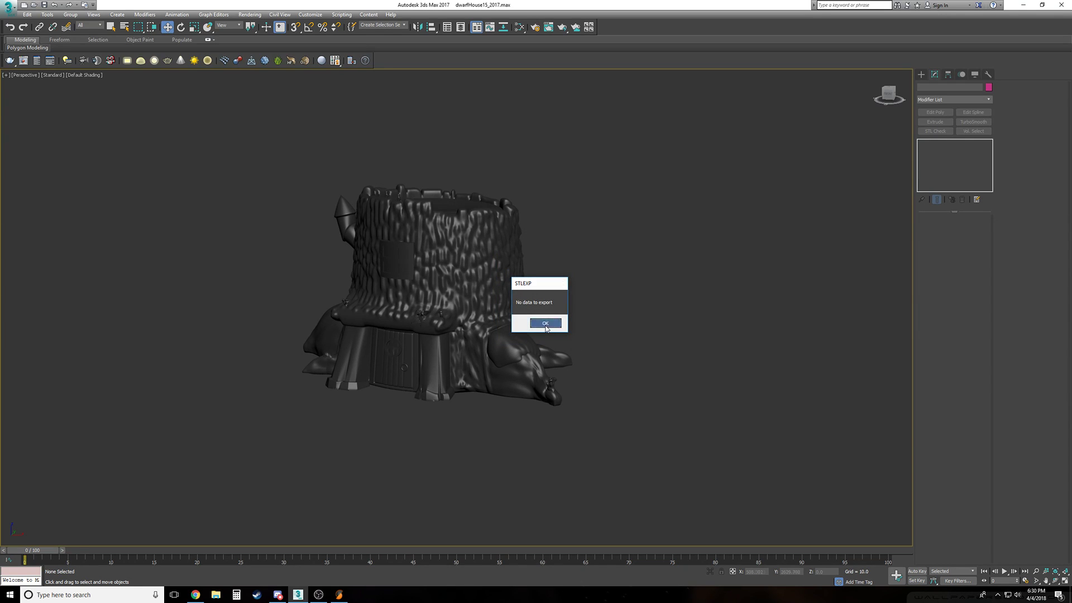
left_click(546, 323)
Select the dwarf house, export only it to the gnomeTree folder as the binary STL file dwarfHouse, and deselect it
left_click(541, 331)
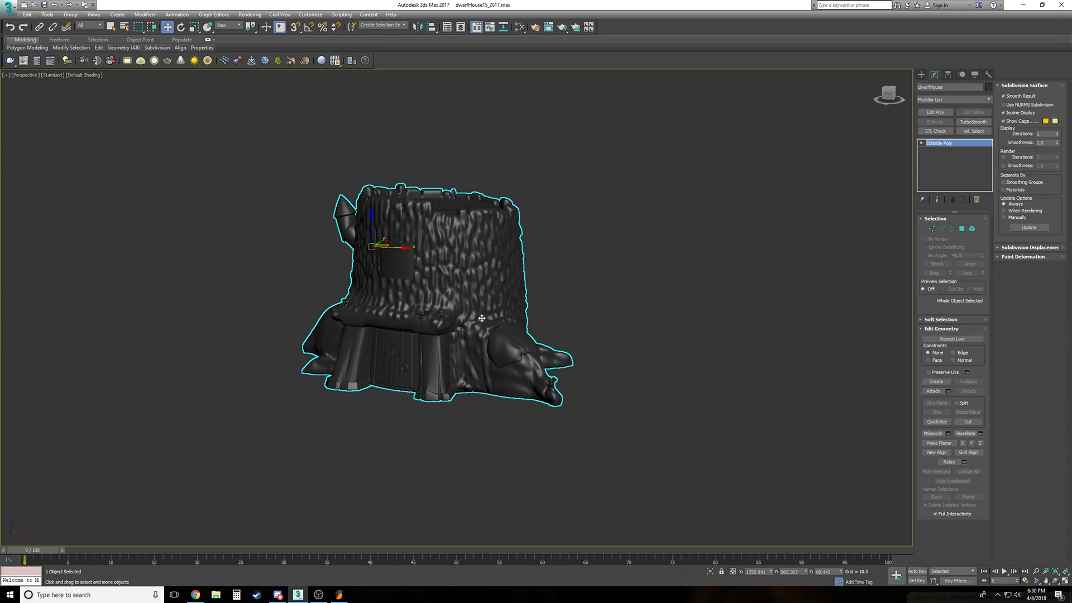
left_click(8, 6)
left_click(35, 142)
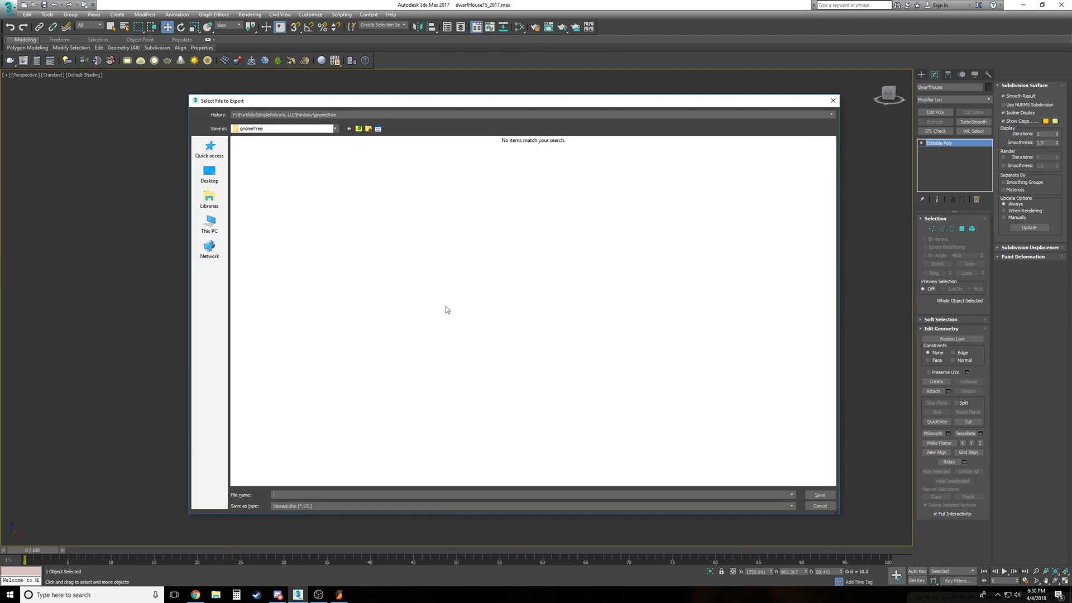
type("d")
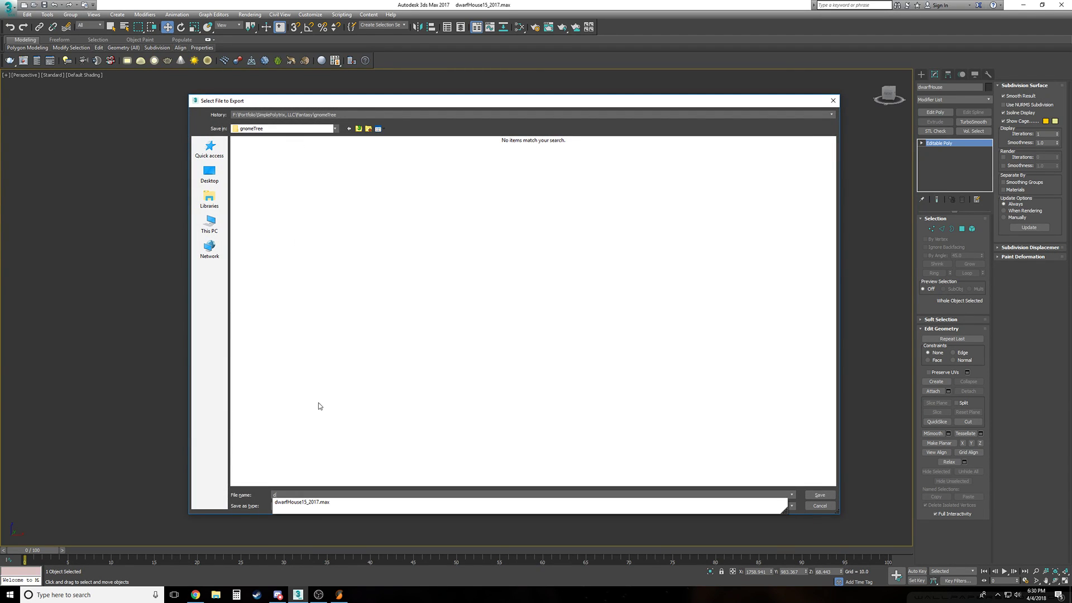
type("warfHouse")
left_click(255, 494)
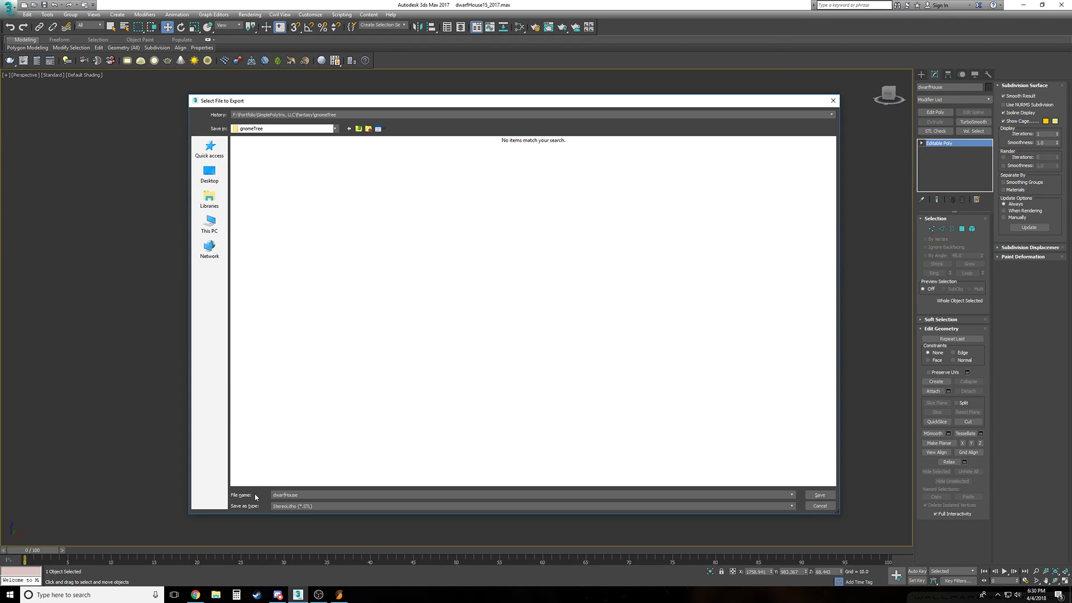
left_click(819, 494)
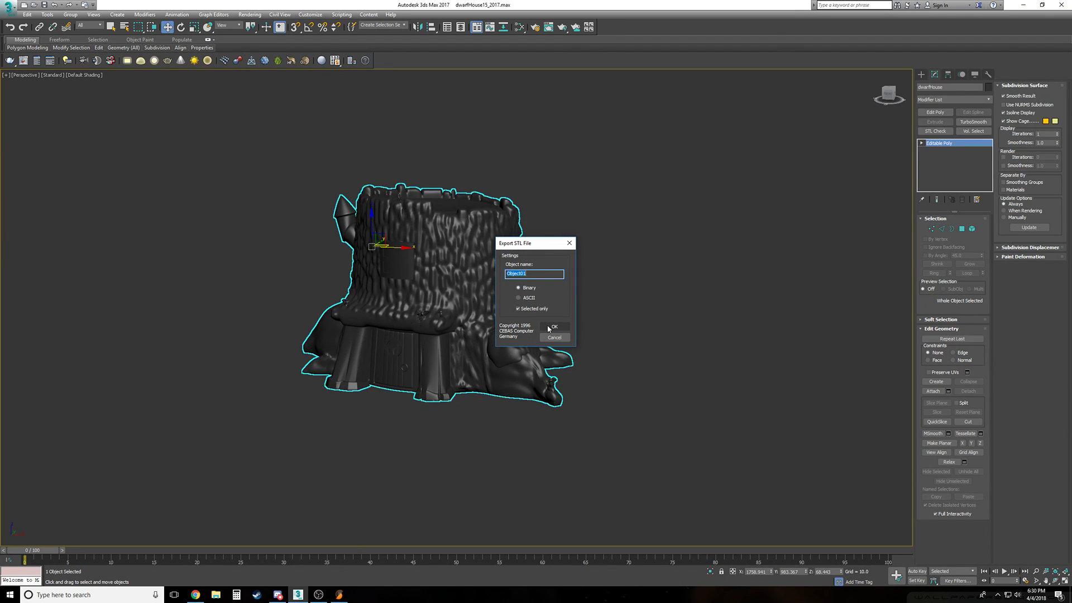
left_click(547, 326)
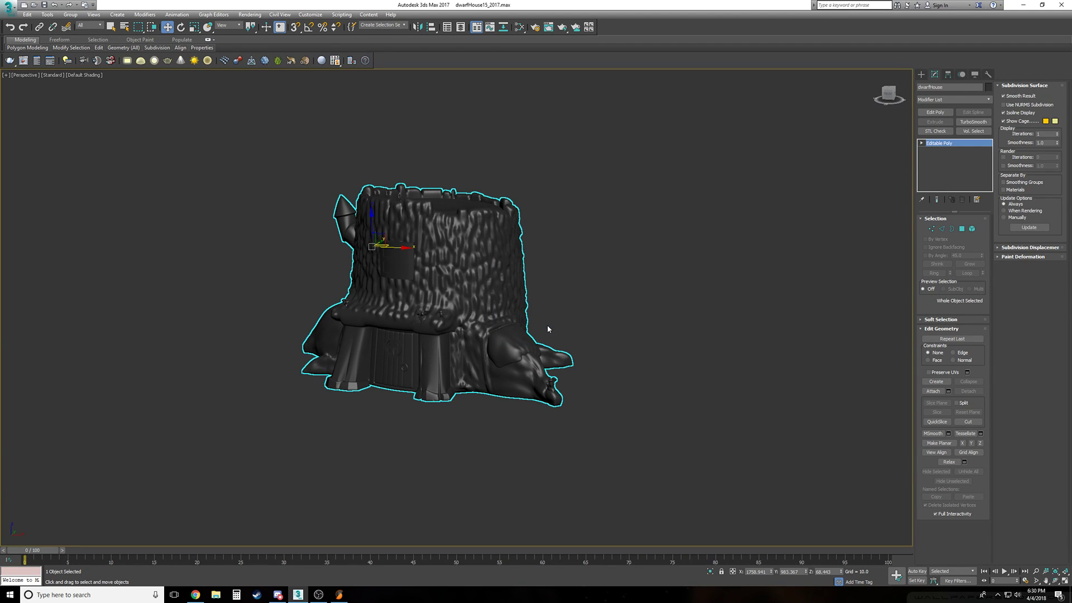
left_click(596, 333)
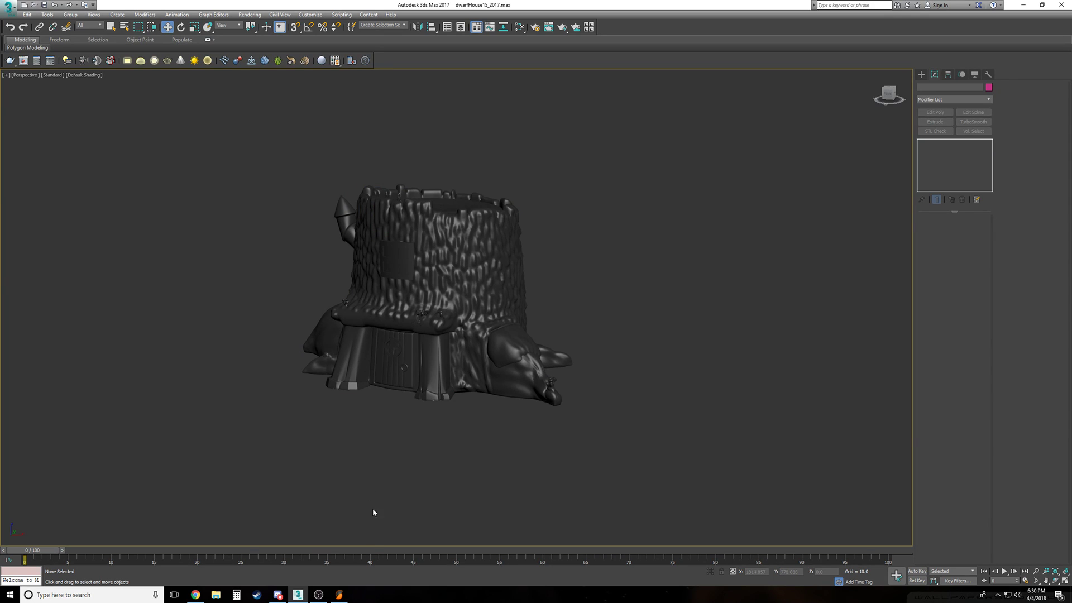
Switch to Slic3r Prusa Edition and set the print settings to 0.20mm FAST MK3
mouse_move(340, 601)
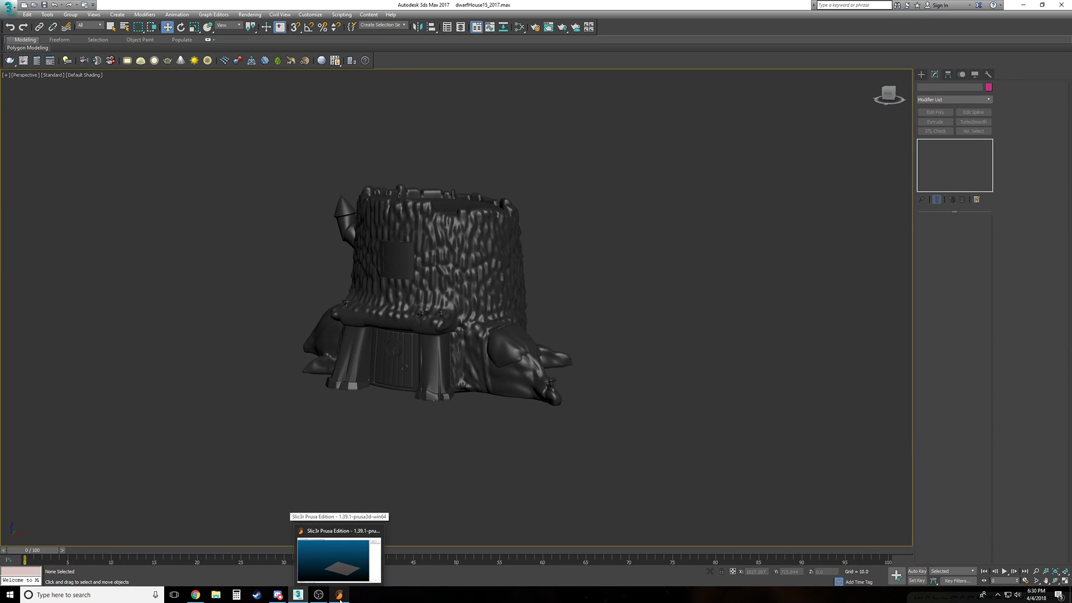
left_click(340, 597)
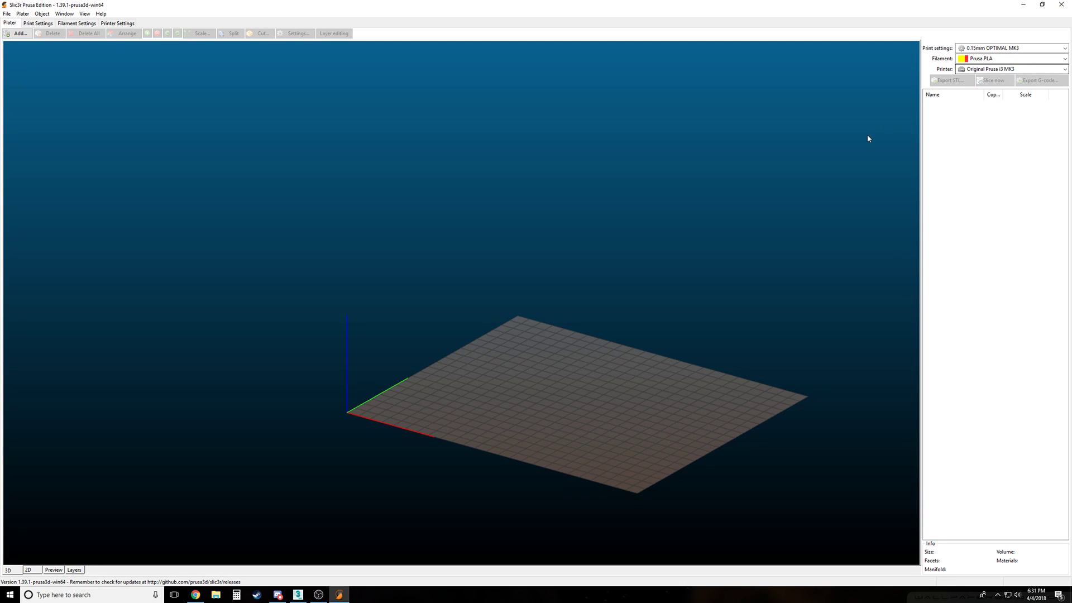
left_click(1029, 51)
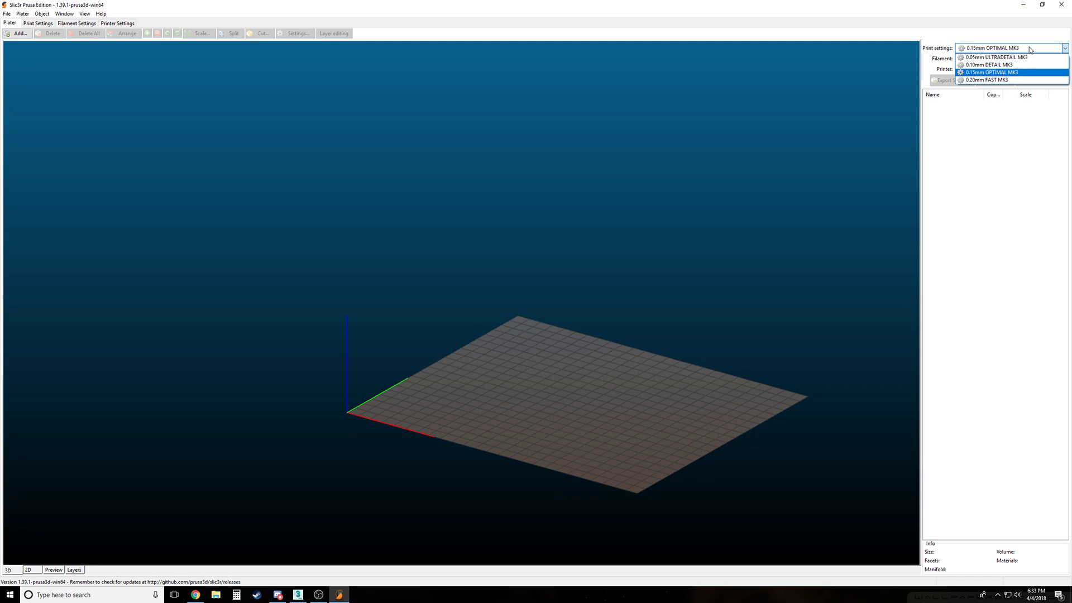
left_click(1003, 80)
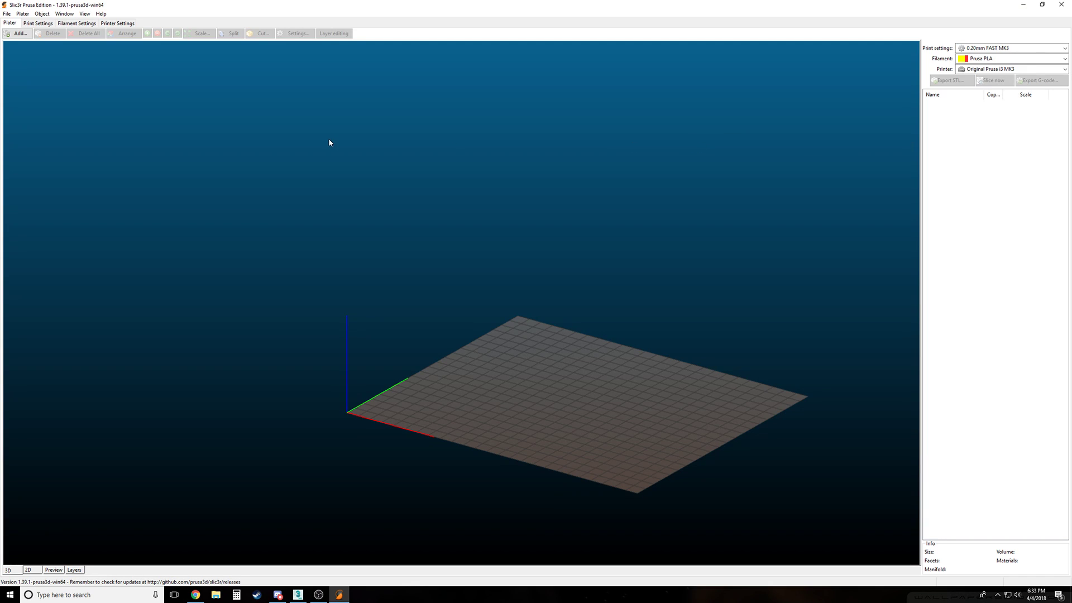
Start adding a model to the plater and browse to the Portfolio folder on My Passport (F:)
left_click(16, 35)
left_click_drag(202, 20, 387, 83)
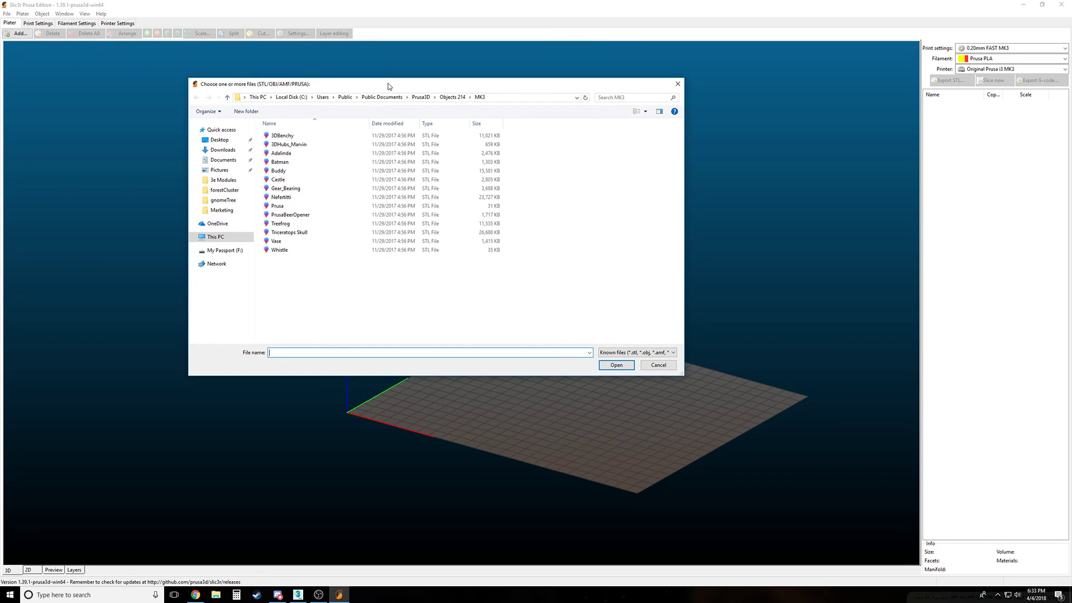
left_click_drag(390, 88, 479, 144)
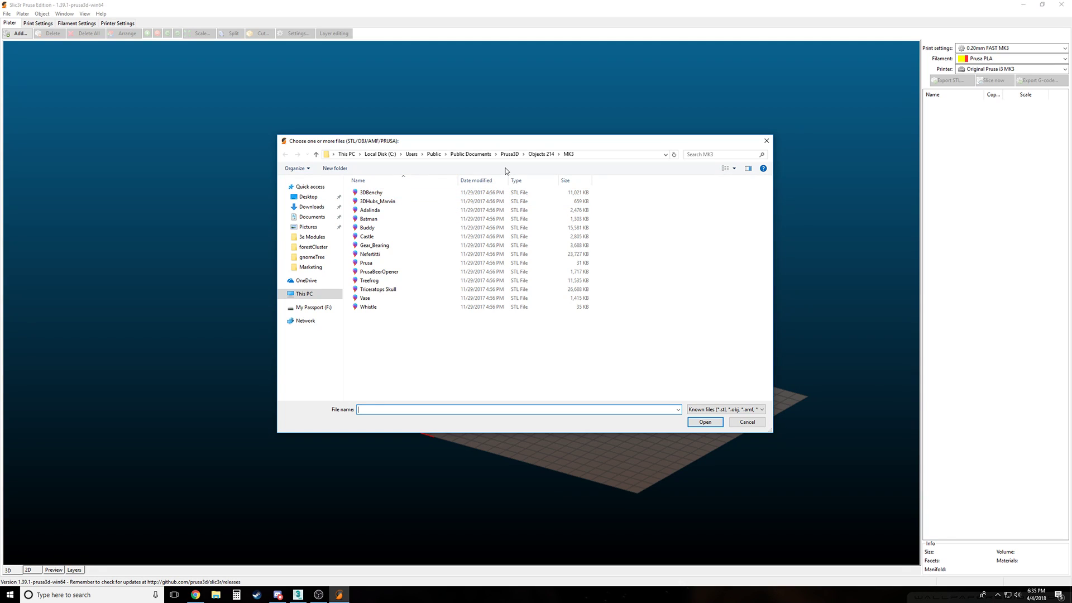
left_click(313, 307)
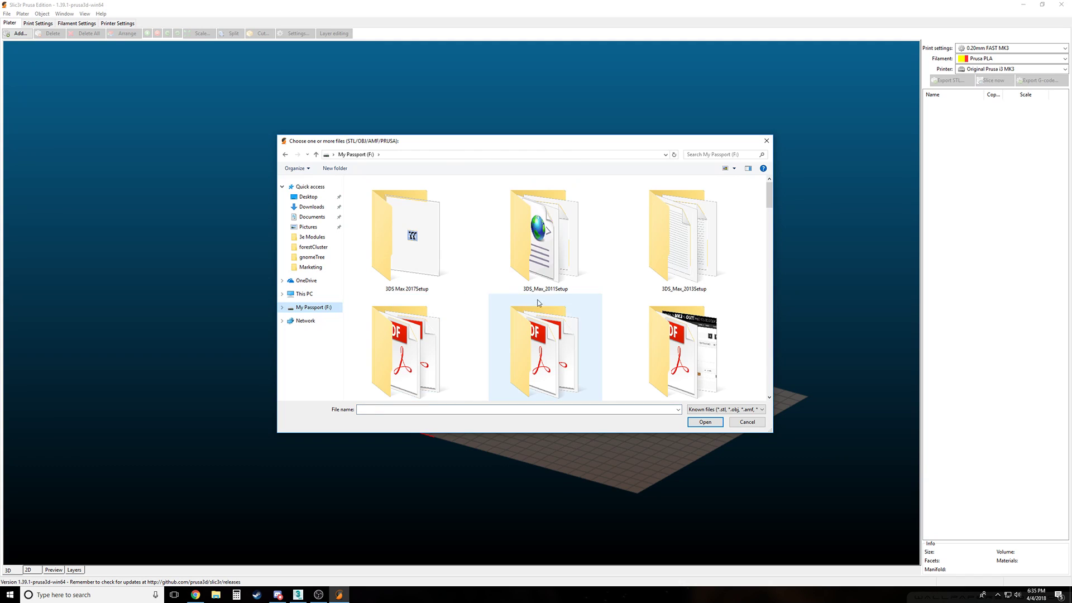
left_click_drag(769, 200, 773, 321)
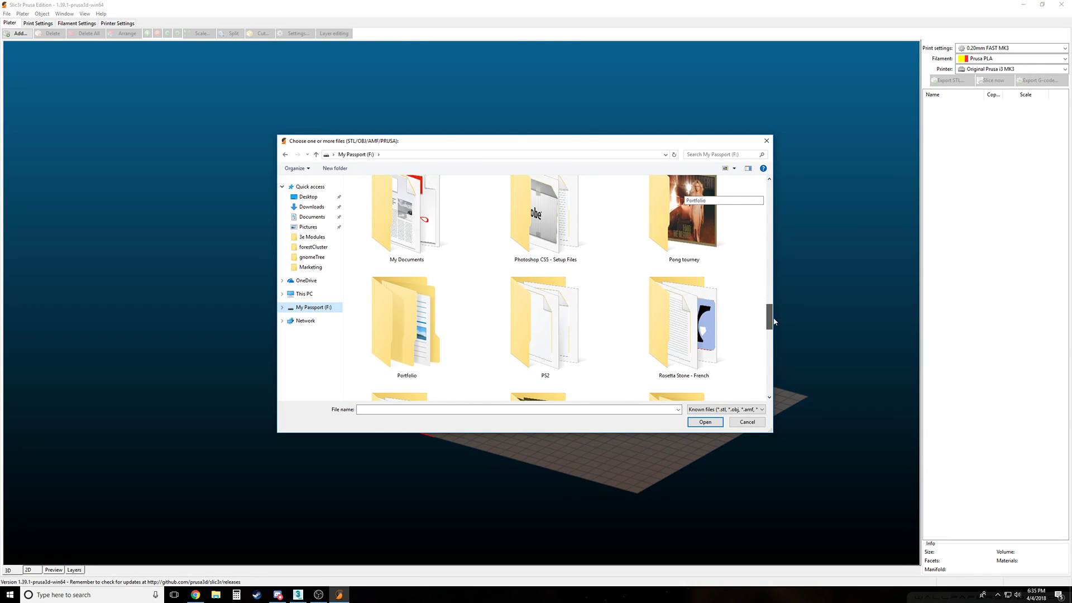
double_click(391, 310)
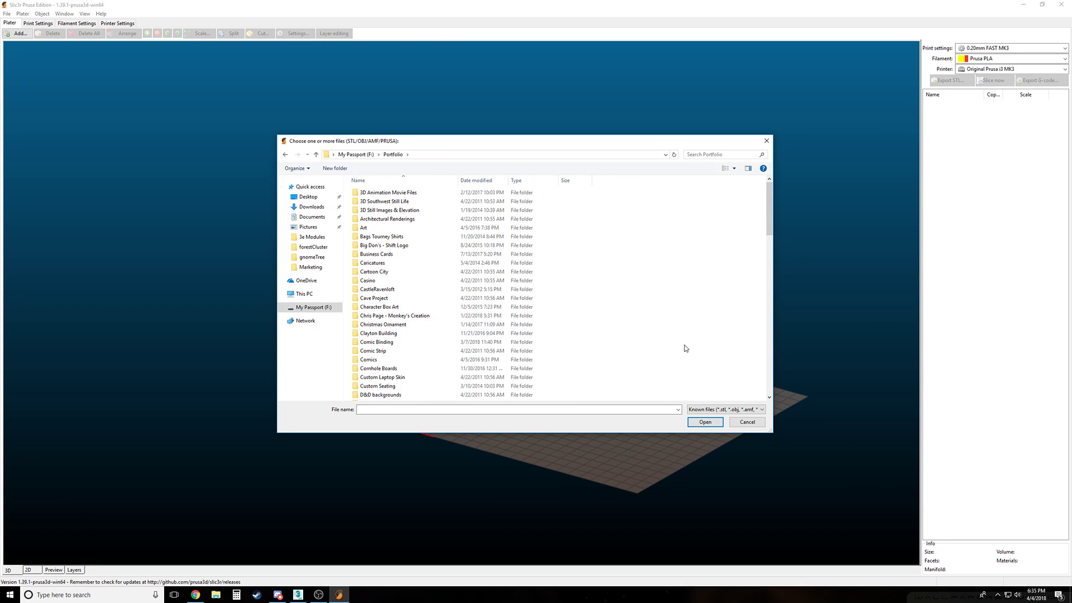
Load the dwarfHouse STL file from SimplePolytrix, LLC > Fantasy > gnomeTree onto the print bed
scroll(681, 347, "down", 5)
scroll(429, 369, "down", 6)
double_click(417, 317)
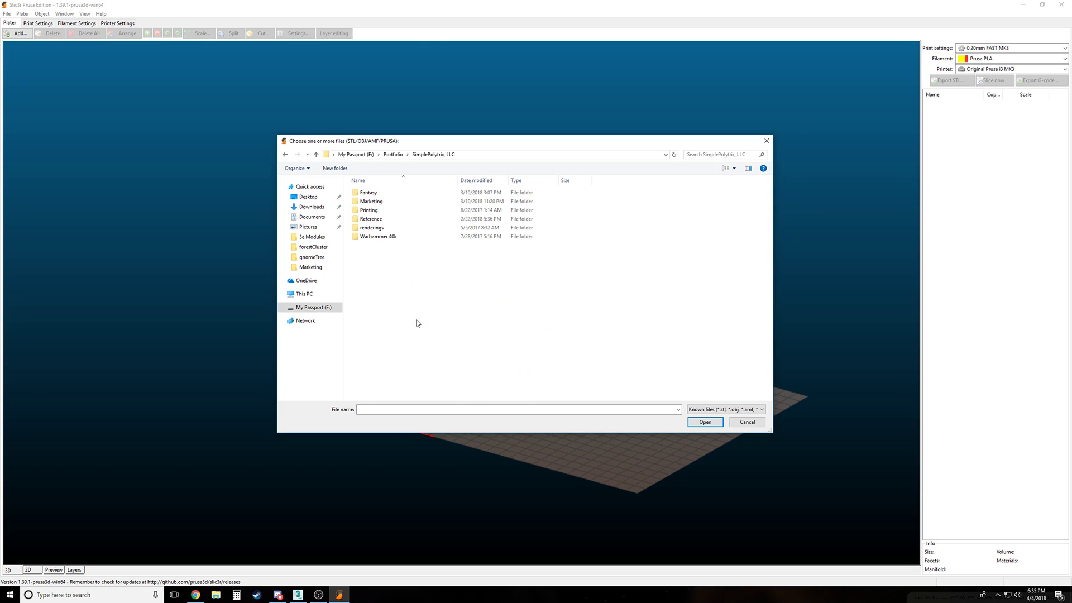
double_click(408, 194)
double_click(410, 202)
left_click(373, 196)
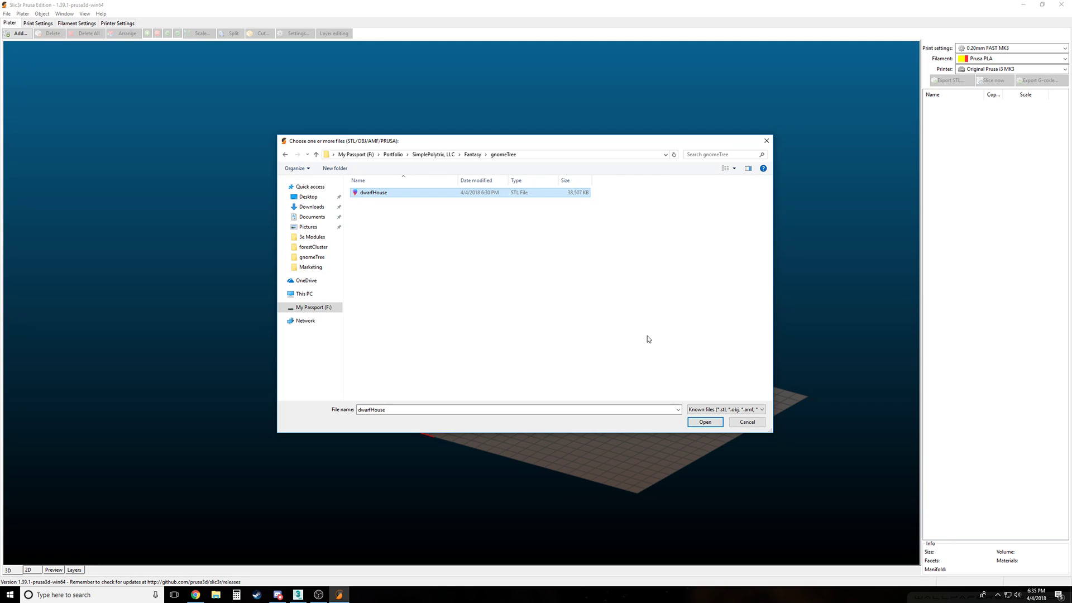
left_click(705, 422)
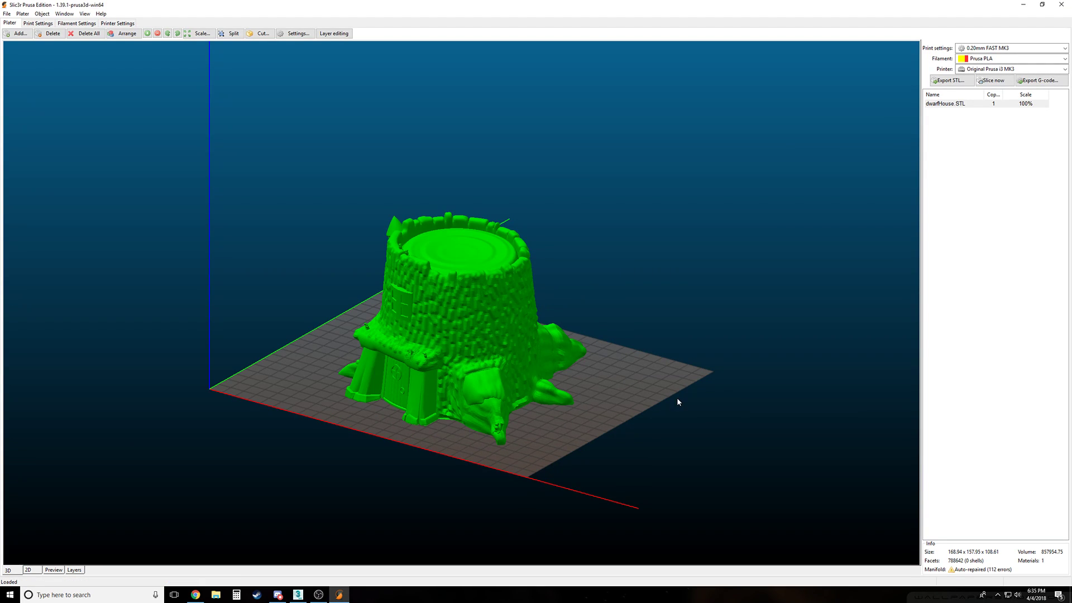
Deselect the dwarf house and examine from several angles how it fits the print bed and the build volume's axes
left_click(726, 429)
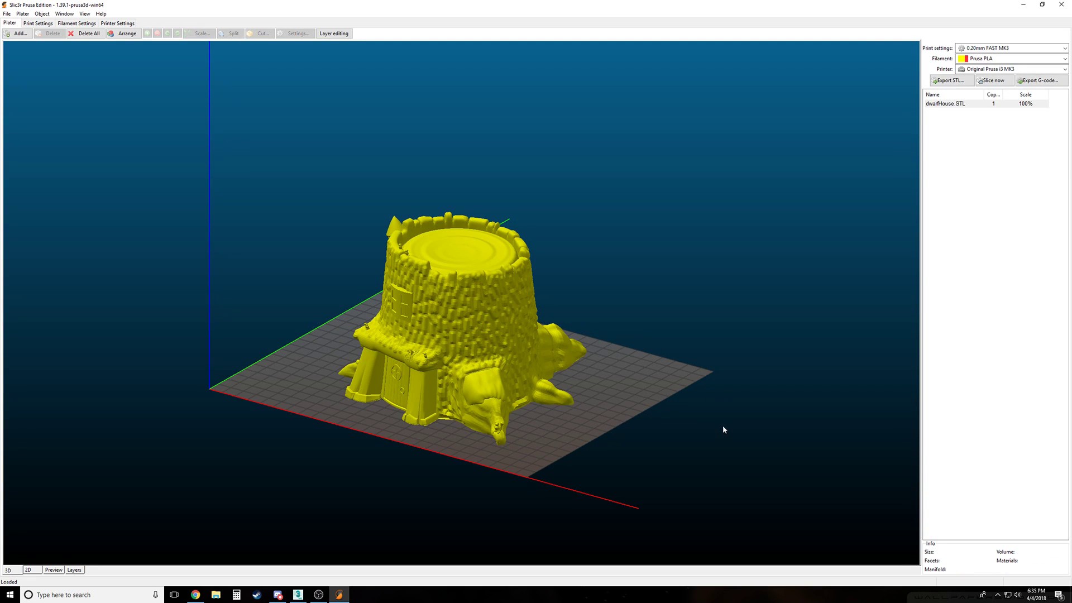
left_click_drag(679, 435, 678, 413)
mouse_move(661, 414)
right_mouse_down()
mouse_move(688, 427)
mouse_move(657, 354)
mouse_move(629, 426)
mouse_move(672, 441)
mouse_move(649, 430)
right_mouse_up()
left_click_drag(649, 429, 587, 424)
scroll(586, 419, "up", 2)
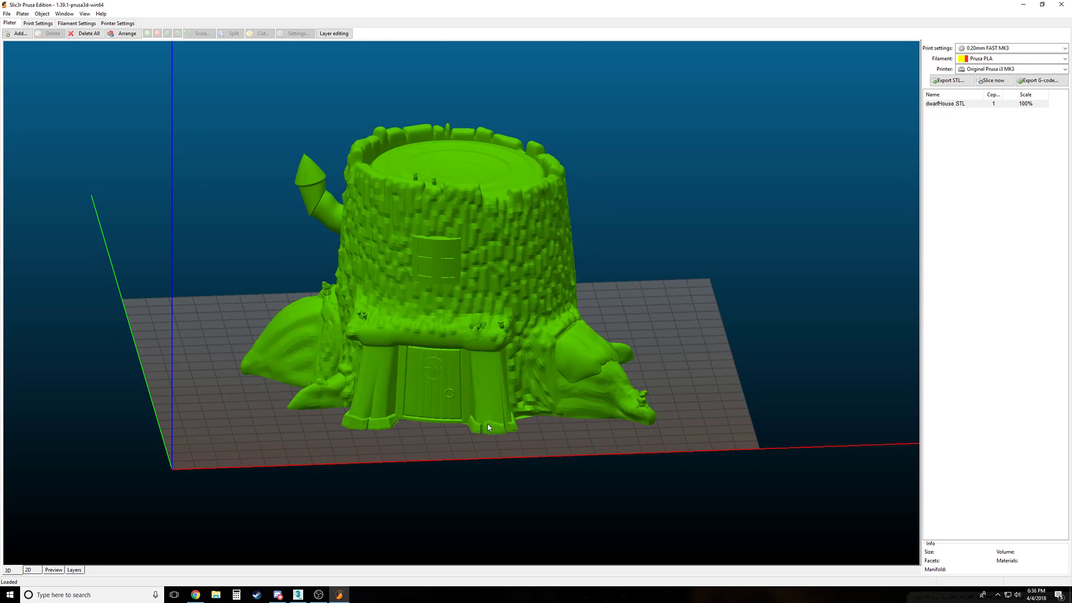
scroll(488, 422, "down", 2)
mouse_move(534, 454)
left_mouse_down()
mouse_move(658, 449)
mouse_move(538, 469)
left_mouse_up()
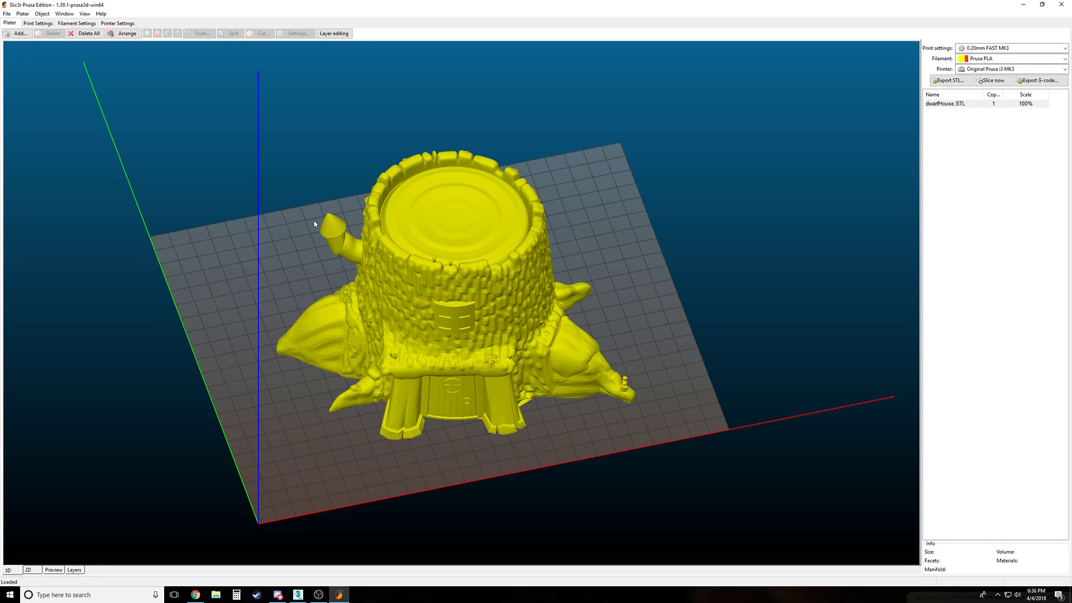
left_click_drag(513, 505, 400, 353)
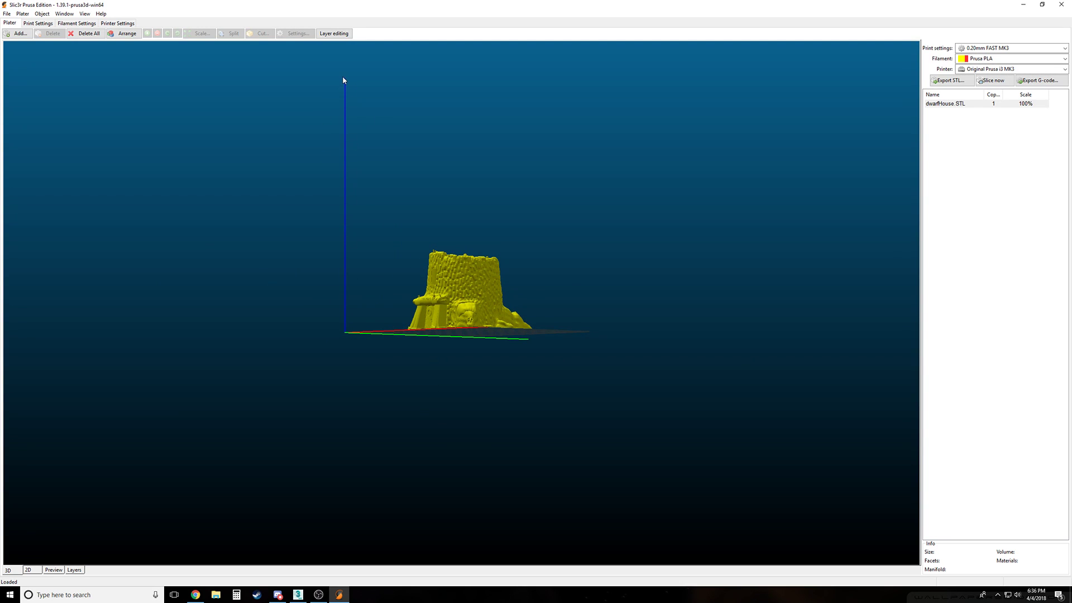
left_click_drag(347, 106, 371, 180)
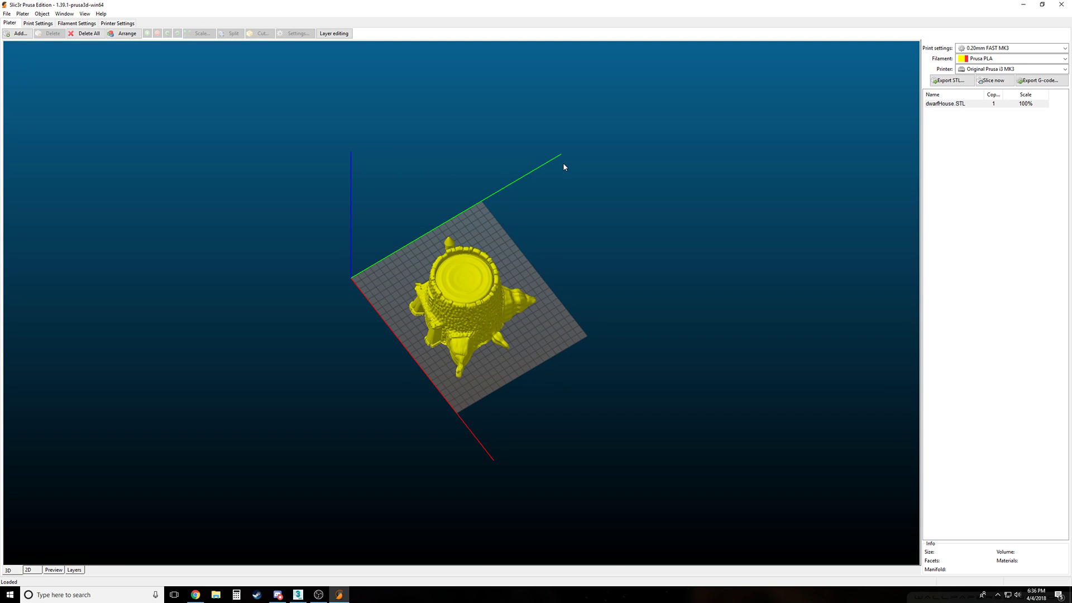
left_click_drag(575, 229, 520, 211)
left_click_drag(369, 330, 600, 392)
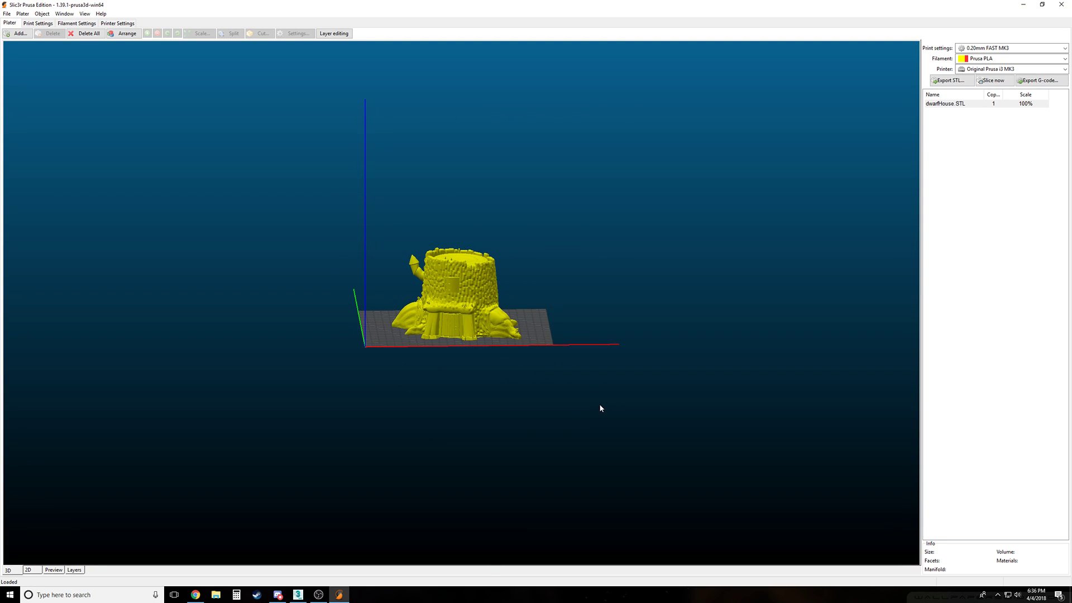
left_click_drag(577, 385, 608, 242)
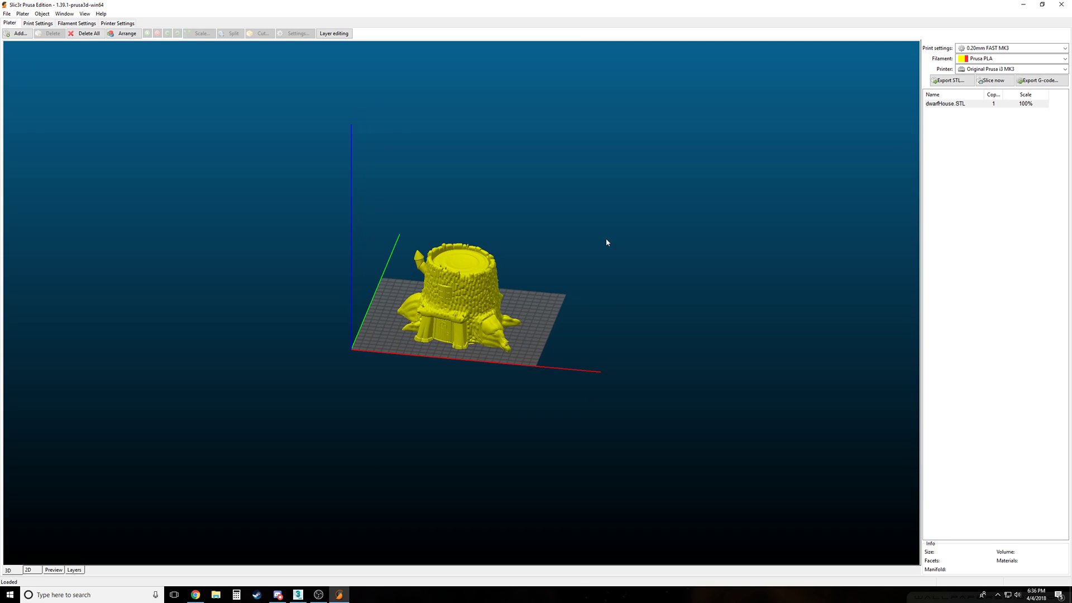
left_click_drag(350, 126, 525, 180)
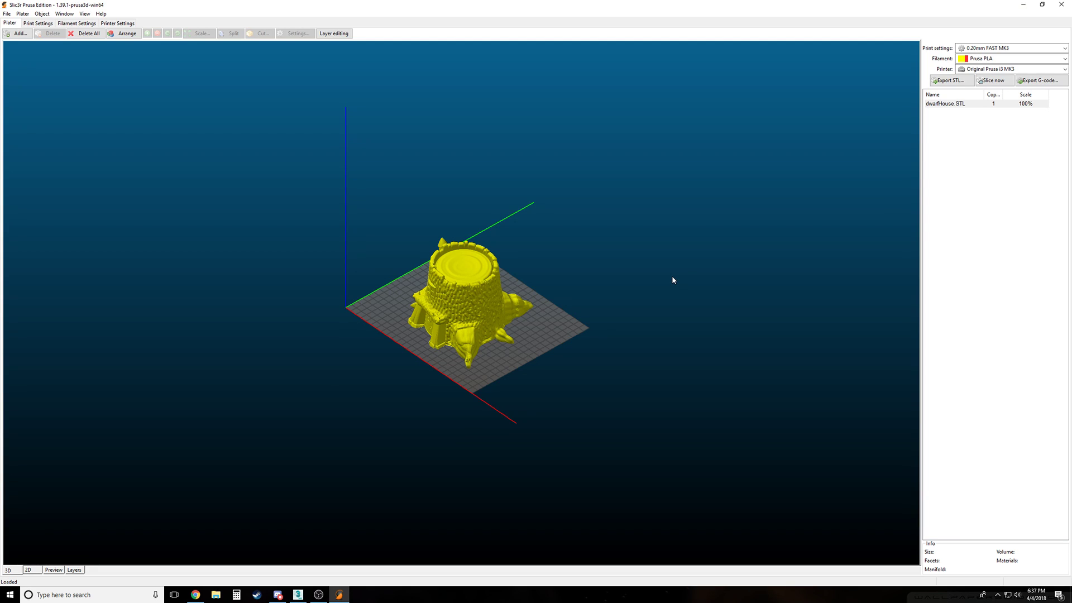
Inspect the dwarf house up close from several sides, including its door, window, chimney, bark and roots
left_click_drag(637, 366, 520, 327)
scroll(682, 368, "up", 3)
scroll(586, 328, "up", 5)
scroll(679, 323, "down", 3)
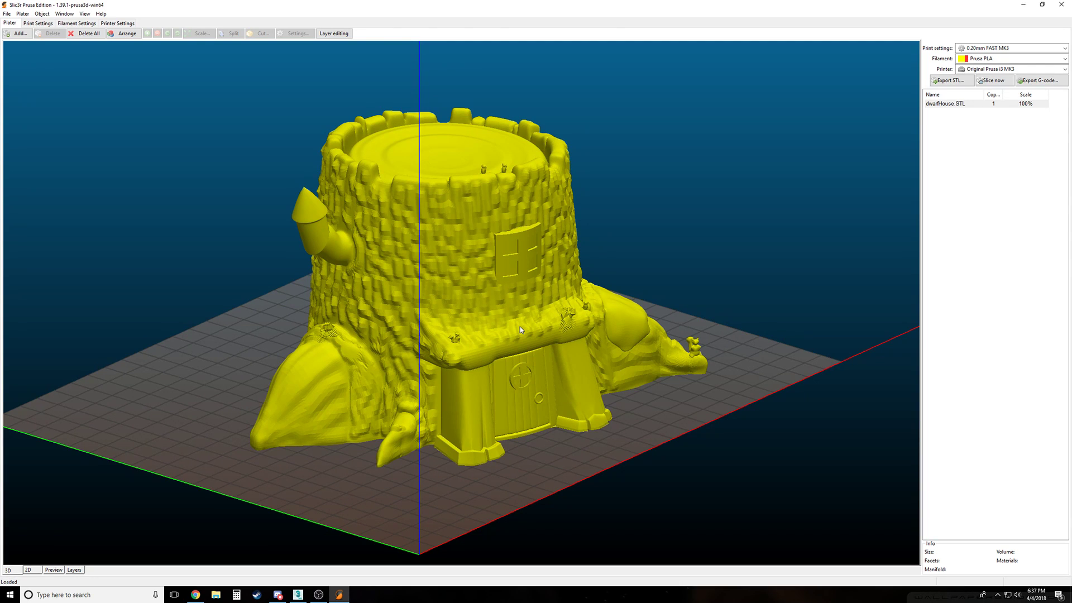
left_click_drag(750, 262, 731, 267)
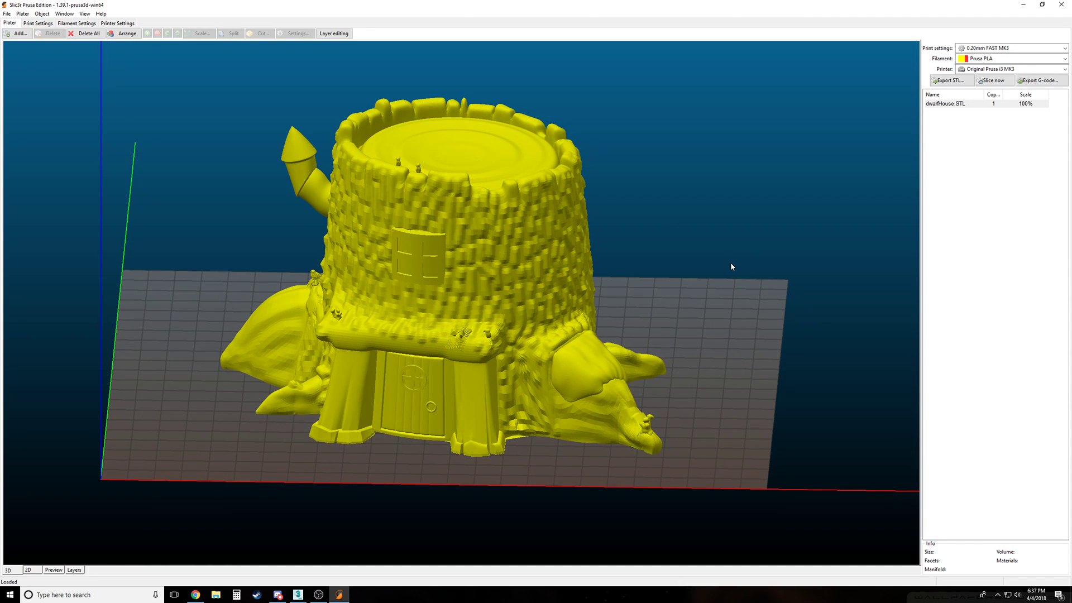
left_click_drag(731, 262, 601, 373)
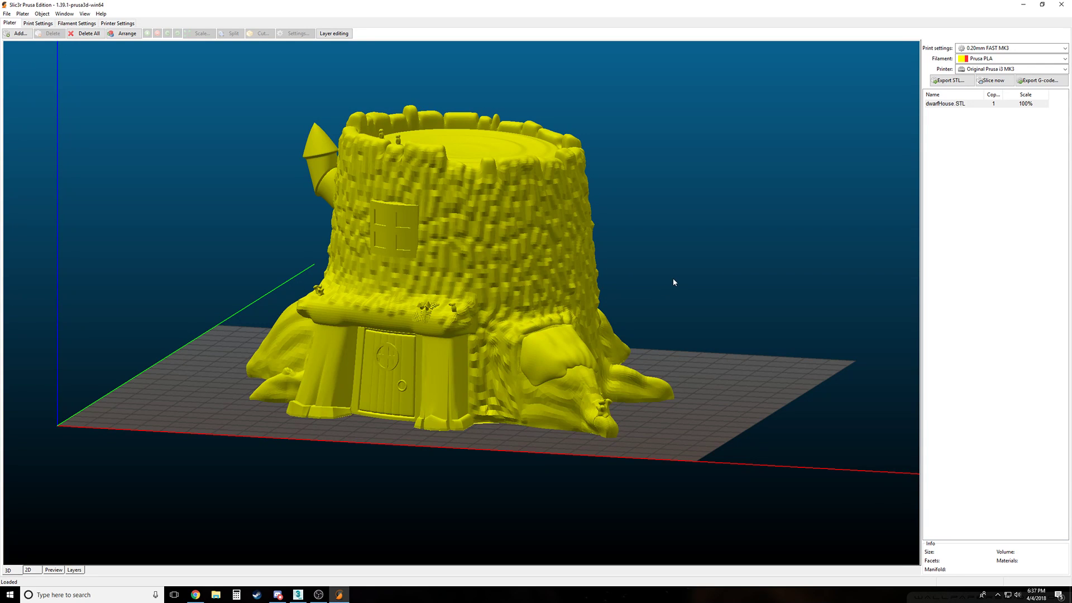
left_click_drag(678, 274, 541, 288)
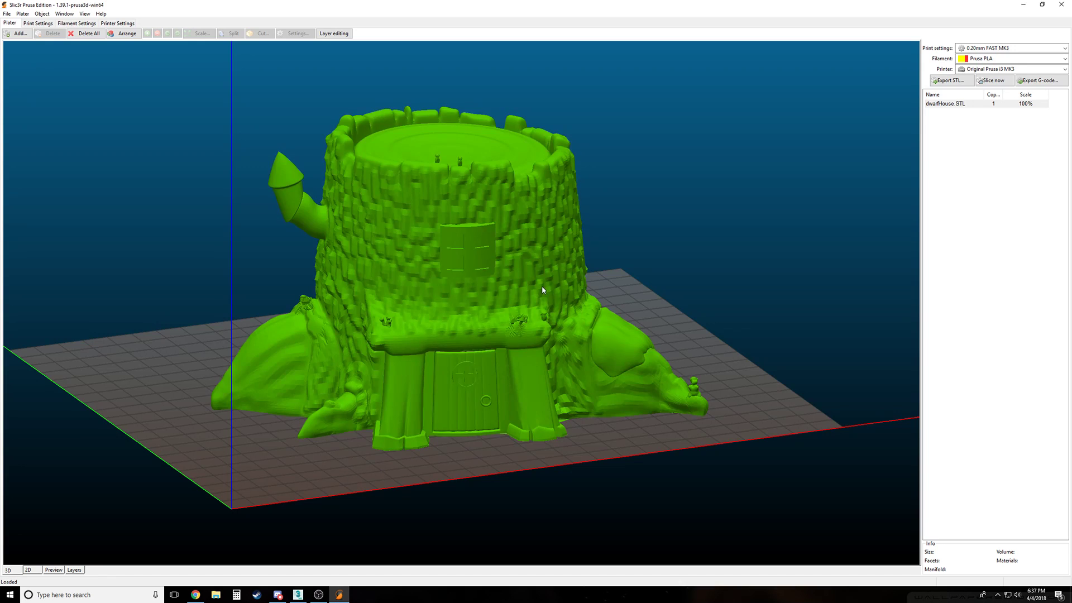
Compare the sliced preview, layers, 2D and 3D views of the plate holding the dwarf house
left_click(58, 571)
left_click_drag(383, 512, 122, 548)
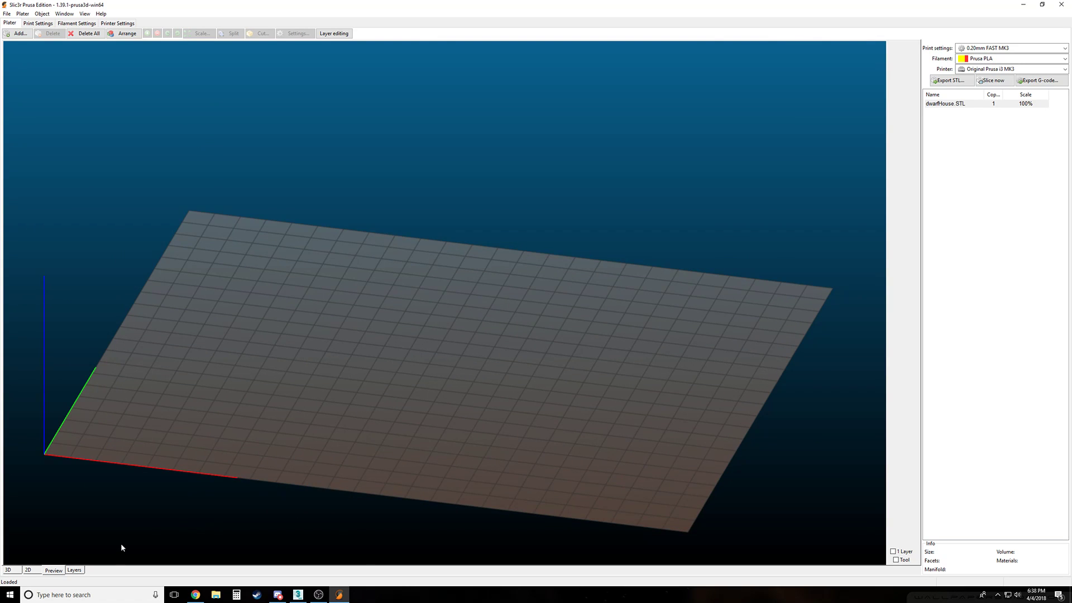
left_click(75, 570)
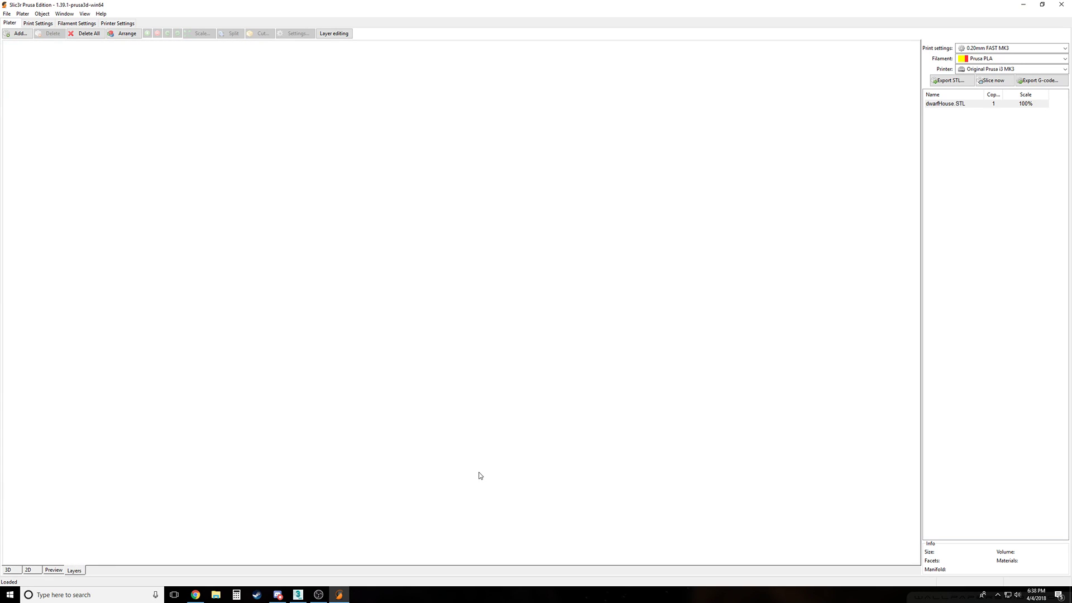
left_click(52, 570)
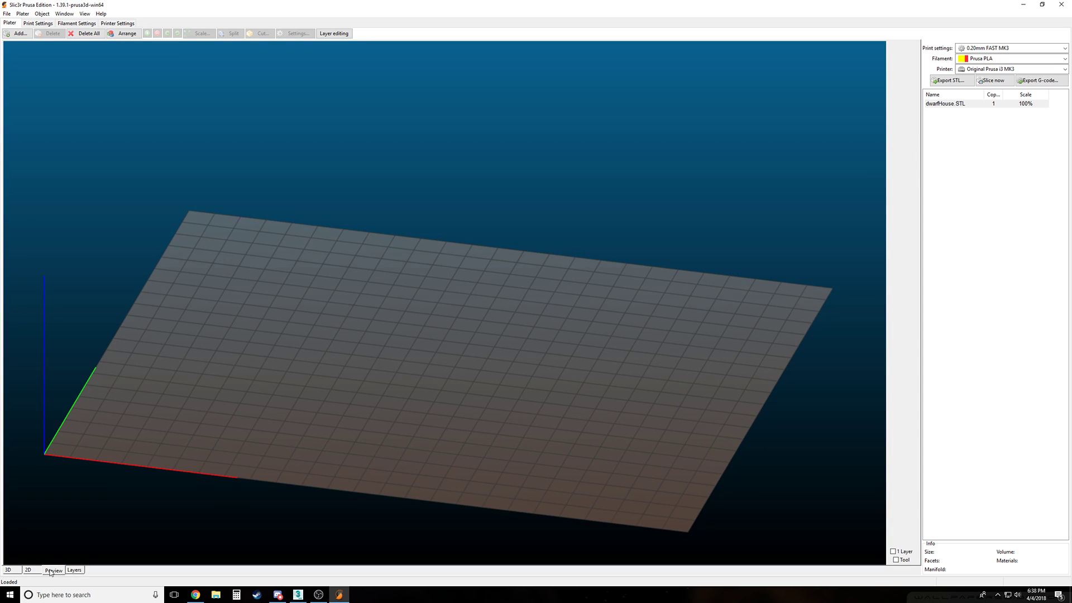
left_click(14, 573)
left_click_drag(220, 522, 233, 513)
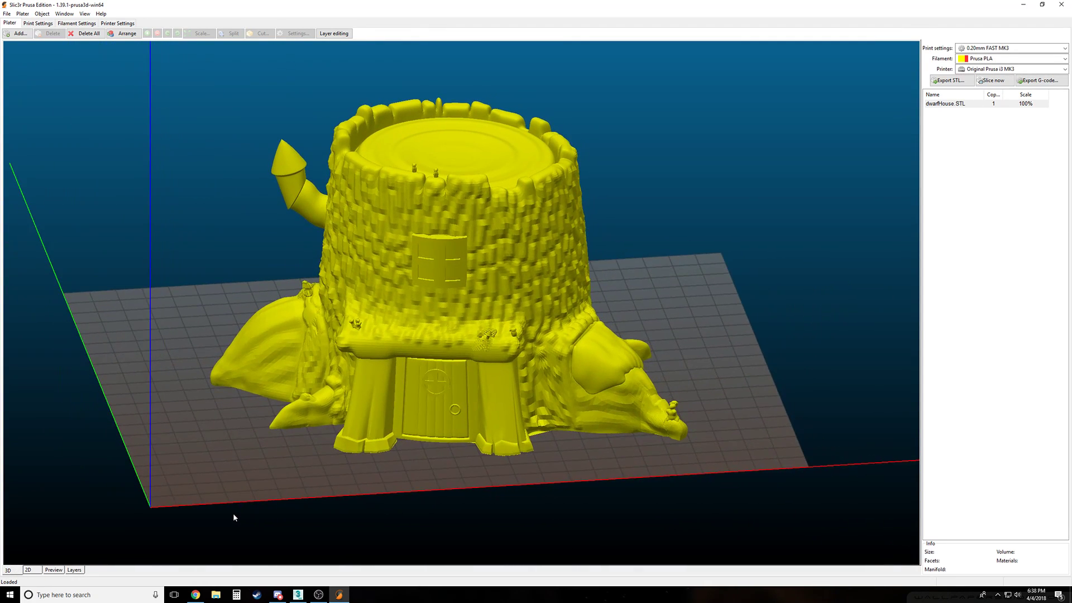
left_click(28, 570)
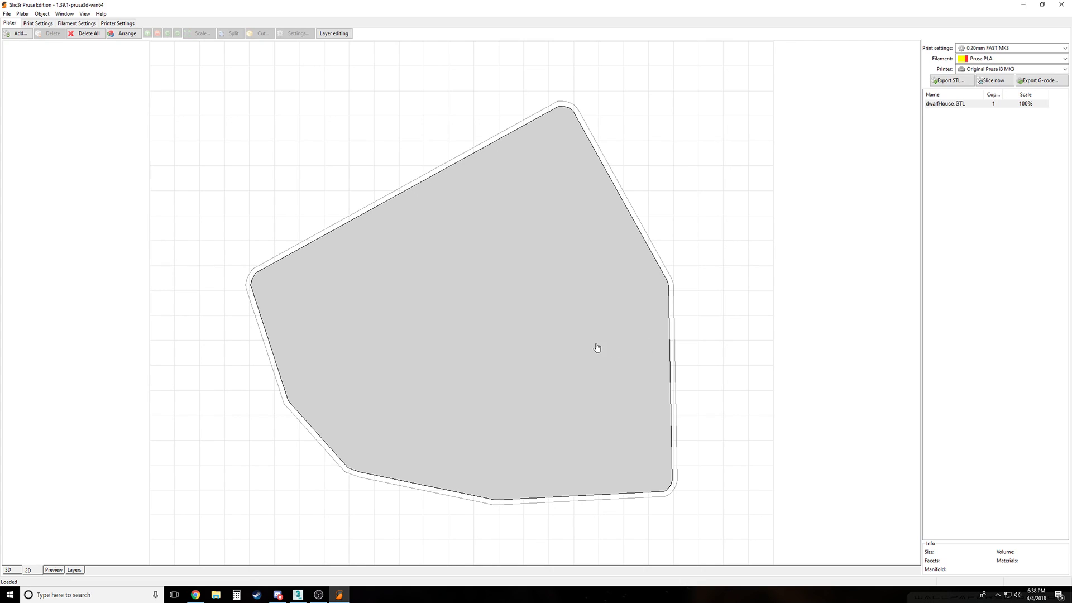
left_click(17, 569)
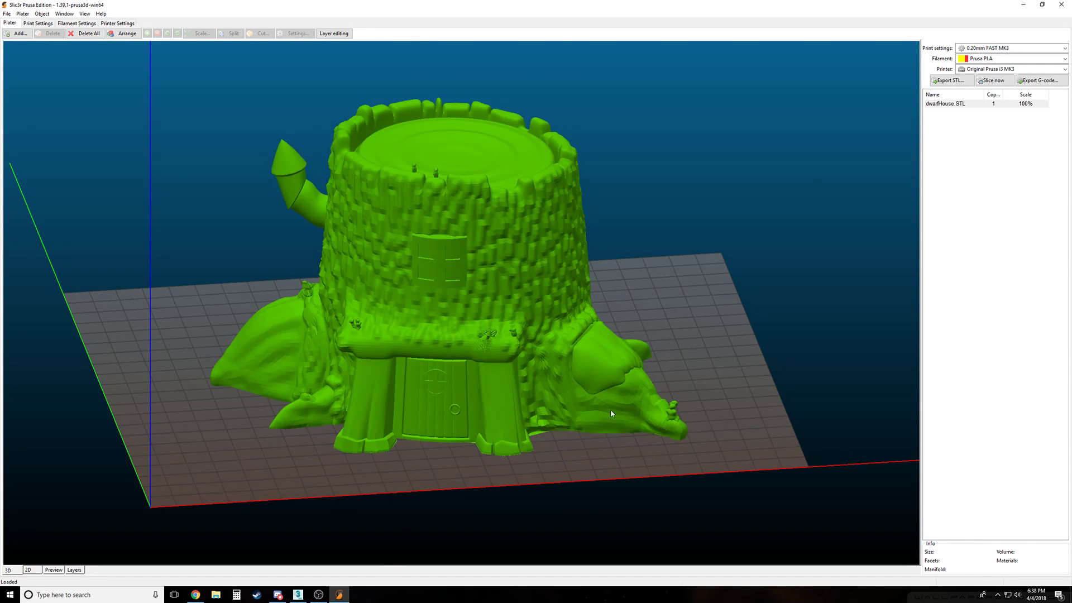
left_click_drag(497, 504, 536, 512)
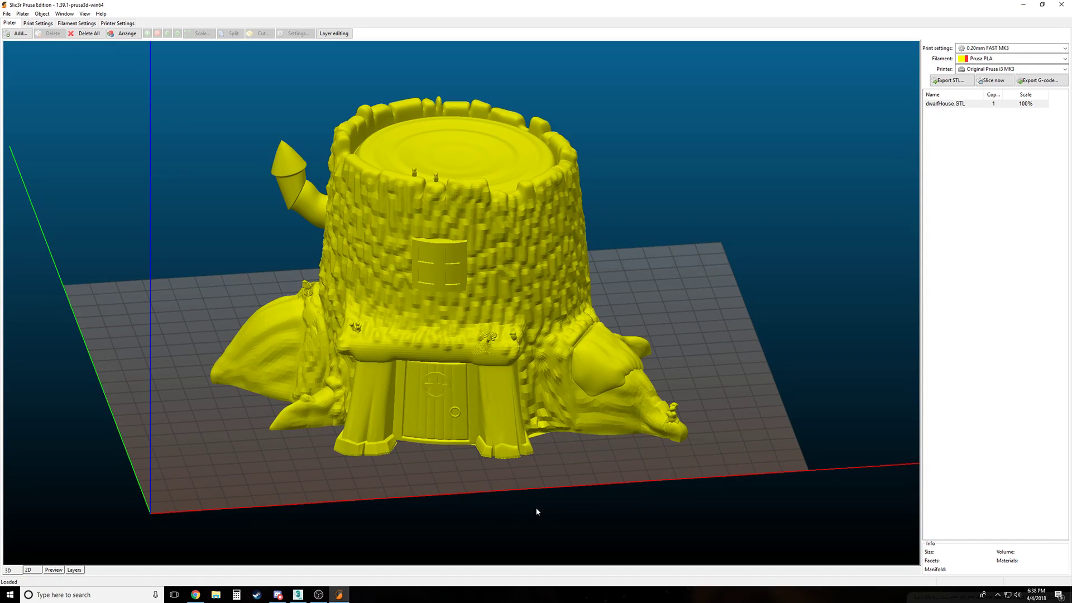
Review the Prusa PLA filament profile, including temperatures, cooling, custom G-code, notes and printer dependencies
left_click(79, 23)
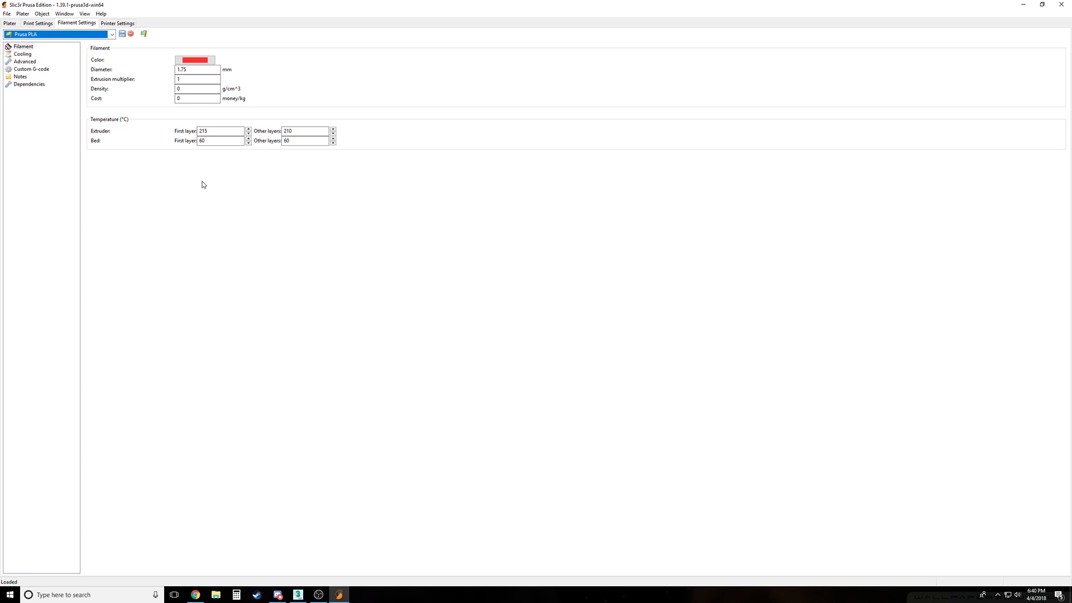
left_click(33, 48)
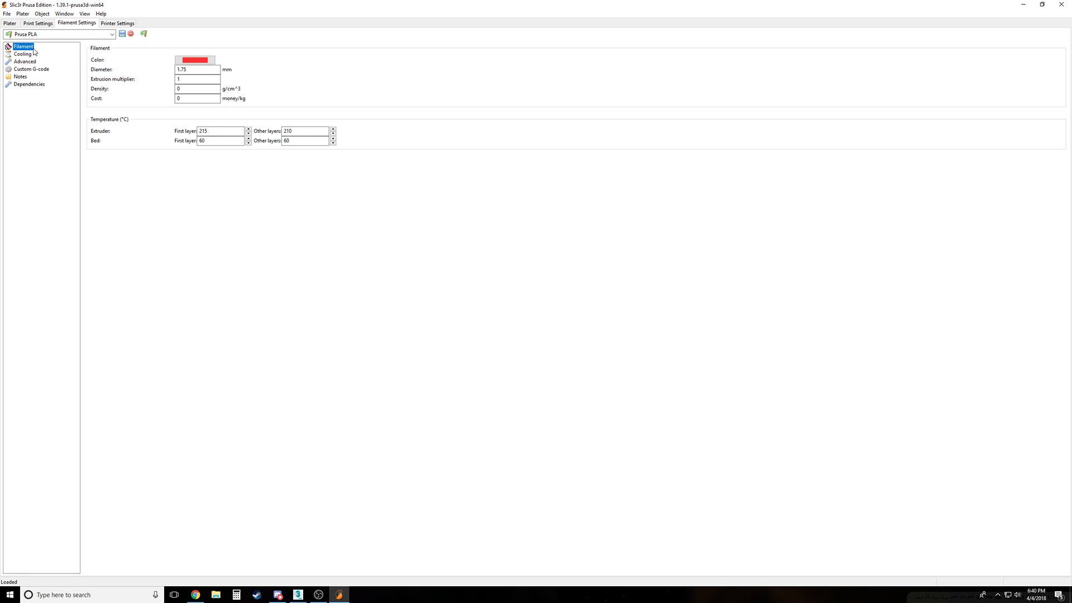
left_click(27, 55)
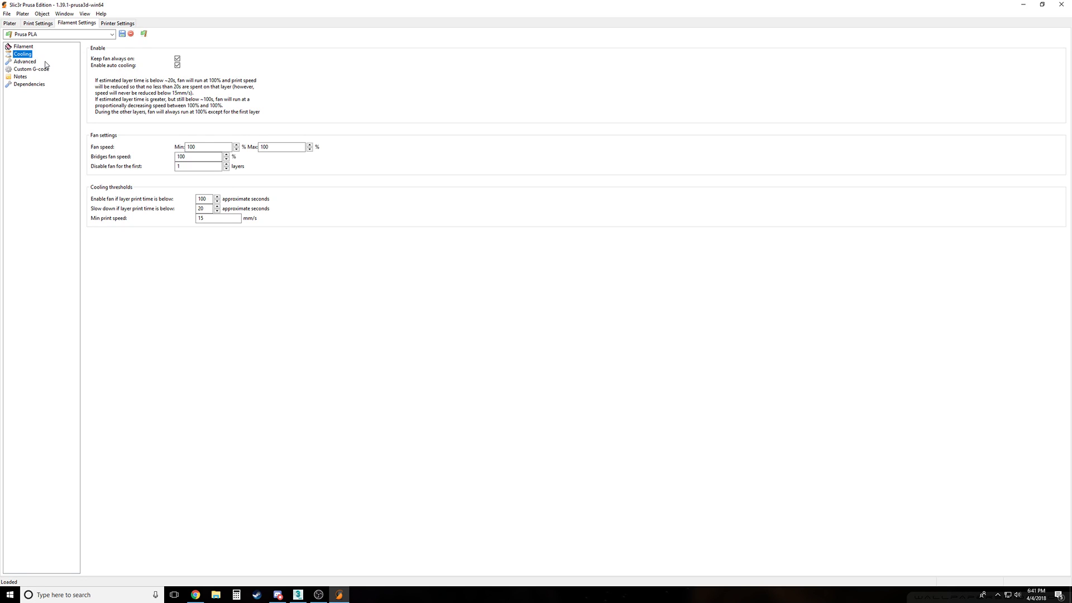
left_click(24, 61)
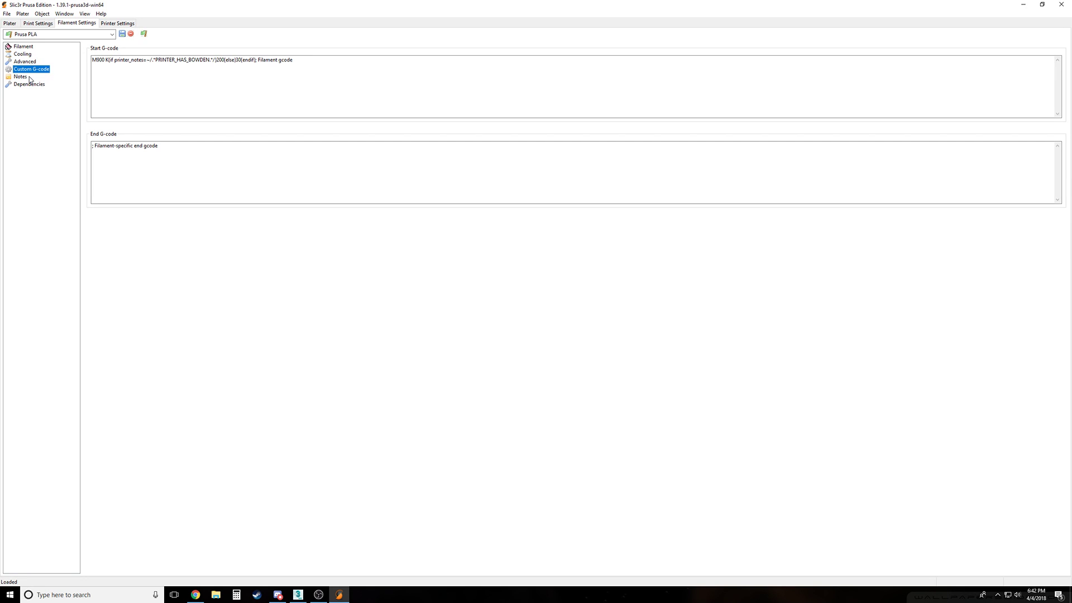
left_click(28, 78)
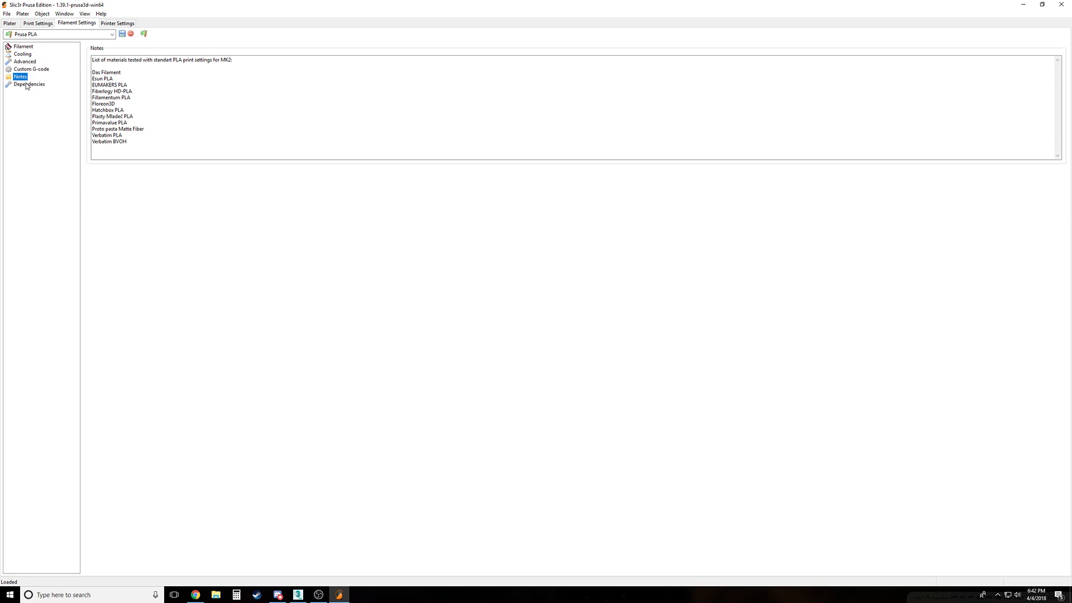
left_click(26, 85)
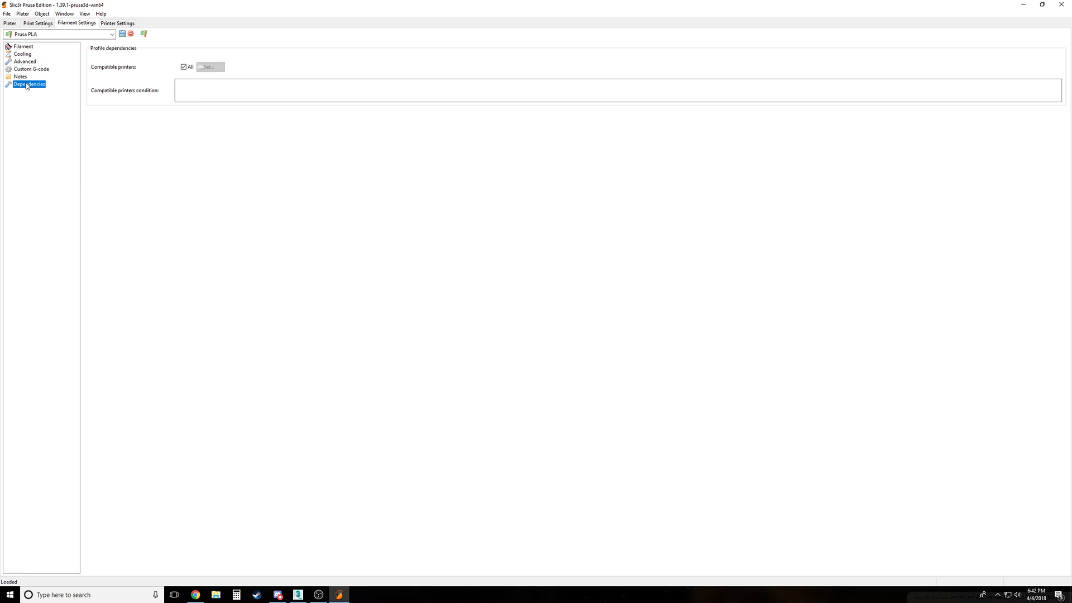
left_click(25, 48)
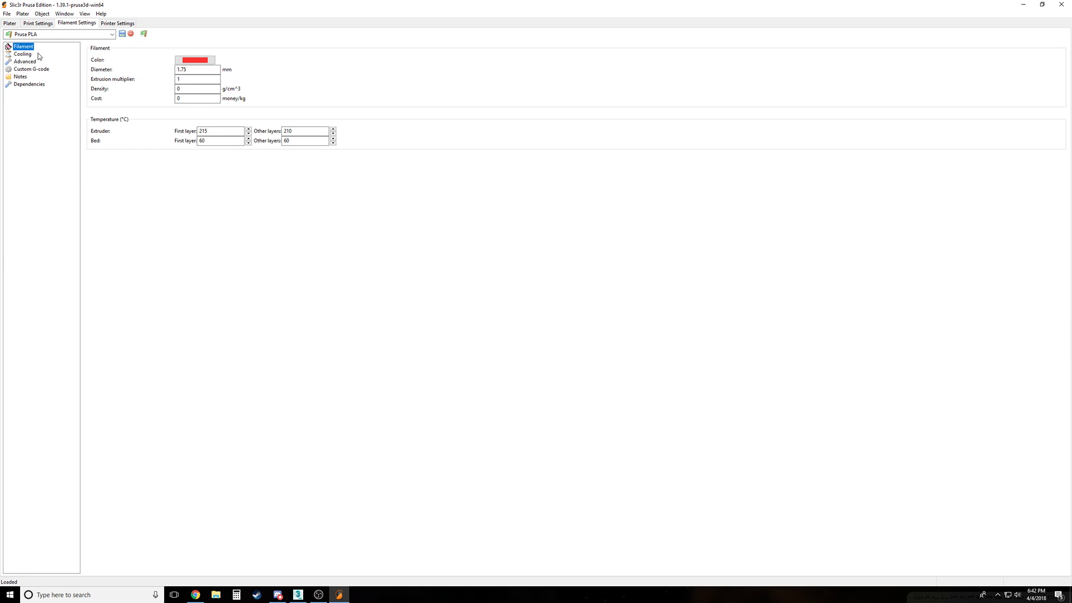
left_click(84, 24)
Review the Original Prusa i3 MK3 printer profile's general, custom G-code, Extruder 1 and notes settings, and return to the plater
left_click(108, 23)
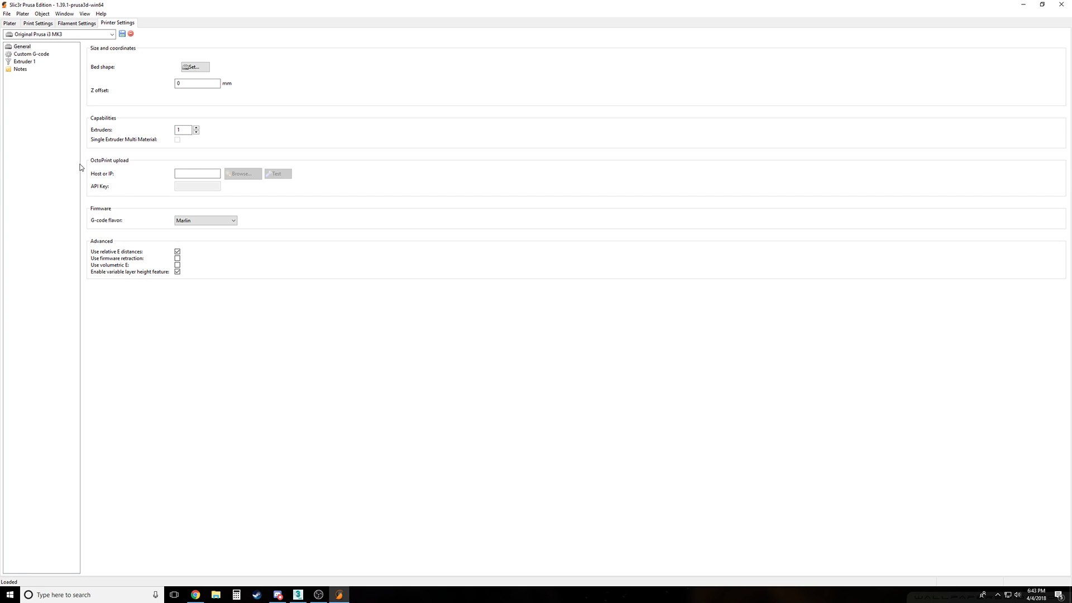
mouse_move(119, 190)
left_click(33, 54)
left_click(33, 62)
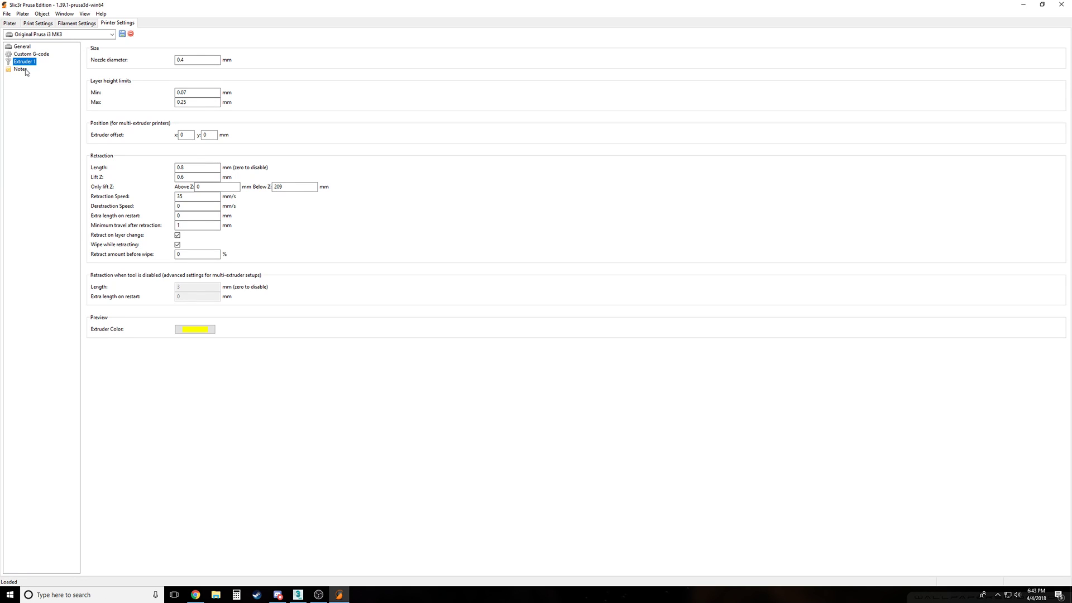
left_click(25, 70)
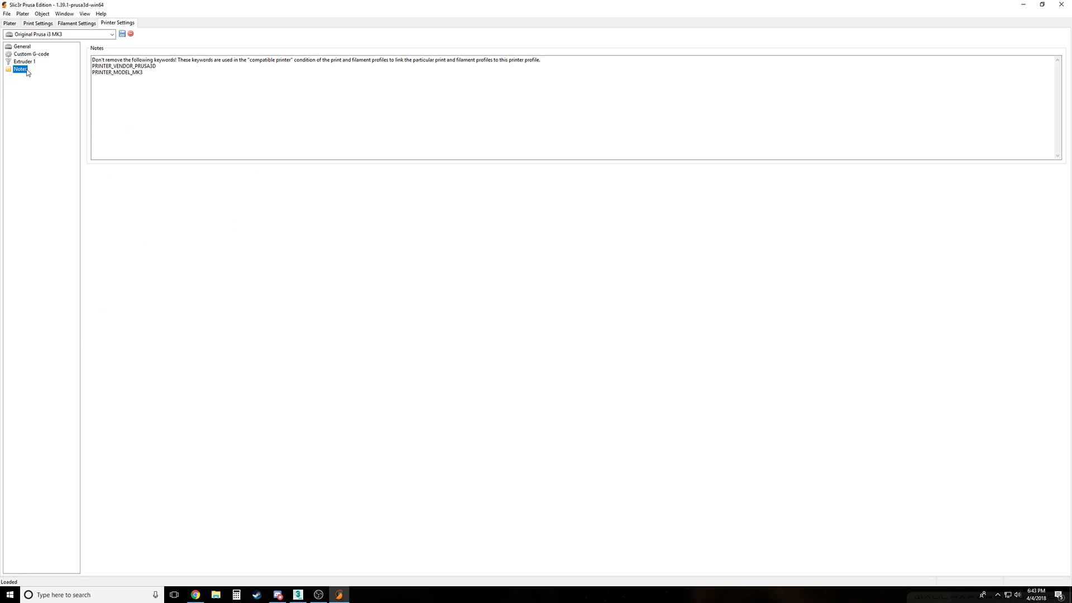
left_click(76, 23)
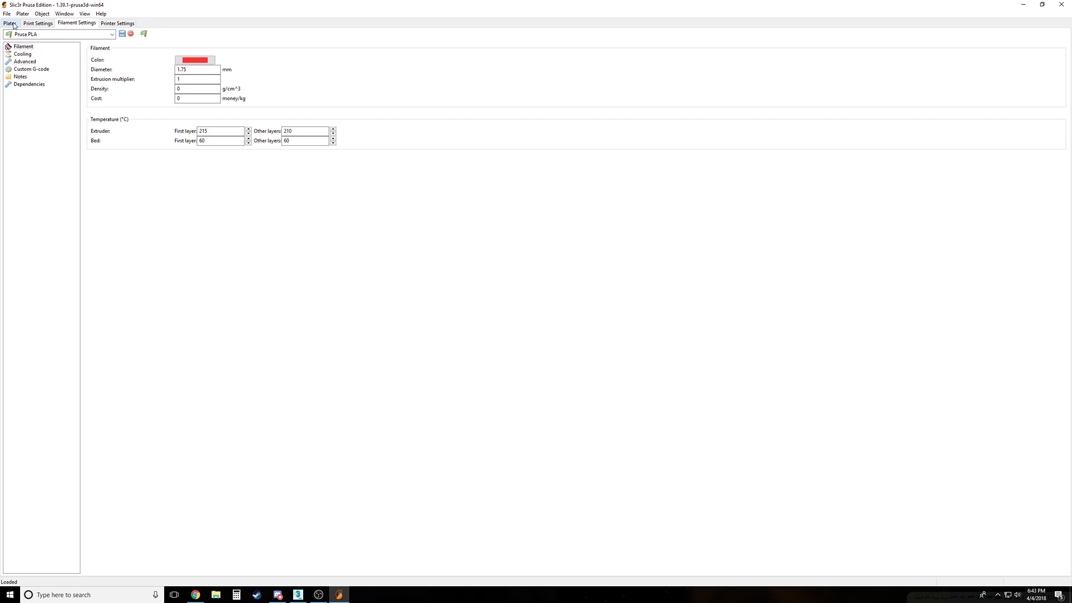
left_click(11, 24)
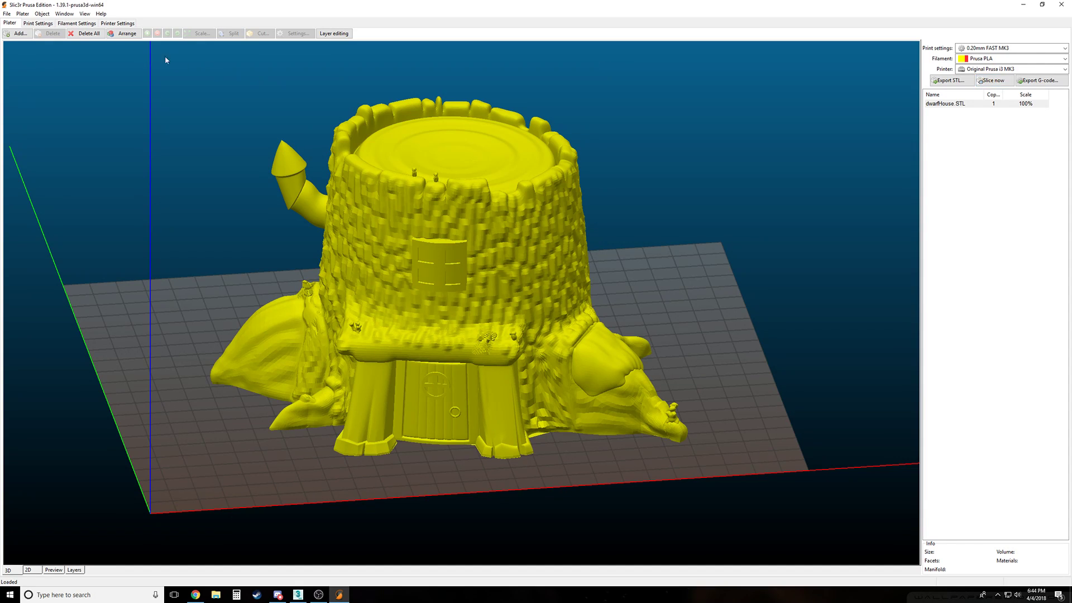
Select the dwarf house and auto-arrange it on the print bed
left_click(122, 34)
left_click(401, 166)
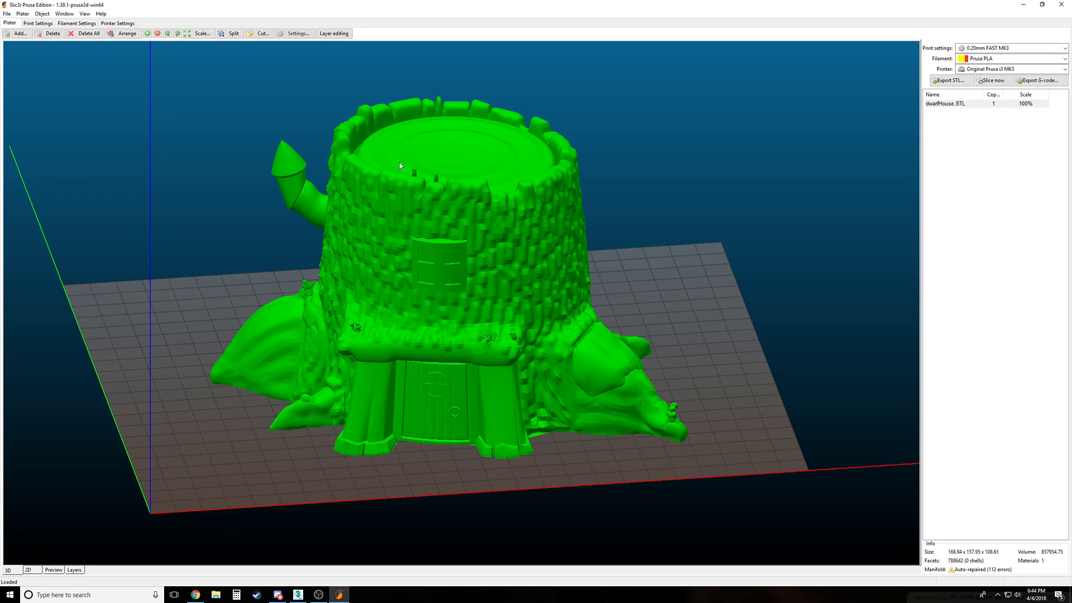
left_click(127, 35)
Examine the dwarf house's object settings, covering its part, extruder assignment and layer height overrides
left_click(296, 34)
left_click_drag(213, 45, 210, 82)
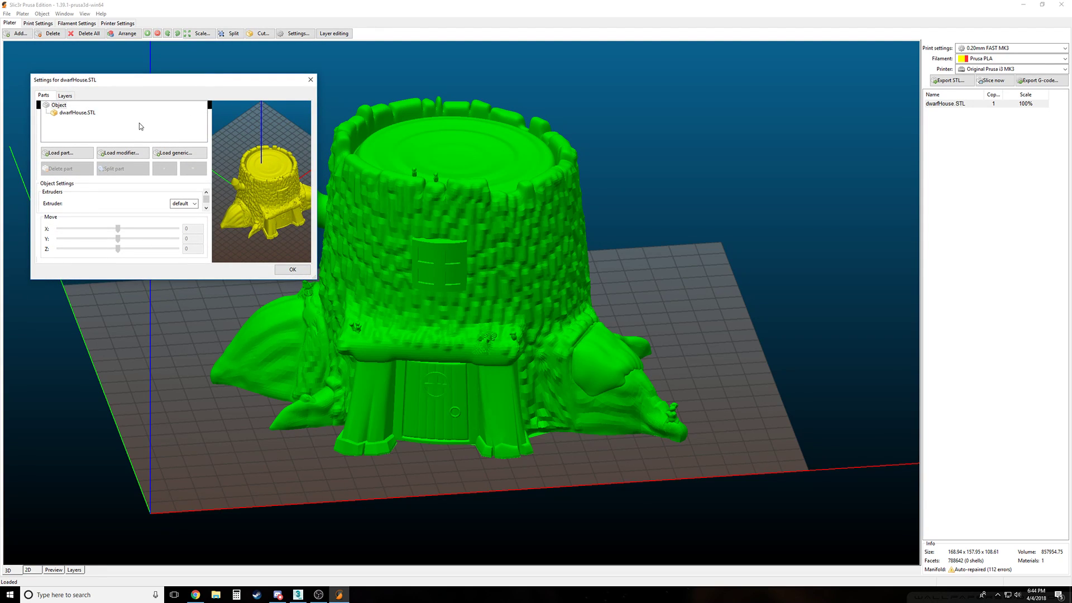
left_click(90, 114)
mouse_move(257, 183)
left_mouse_down()
mouse_move(248, 167)
mouse_move(285, 185)
mouse_move(262, 192)
left_mouse_up()
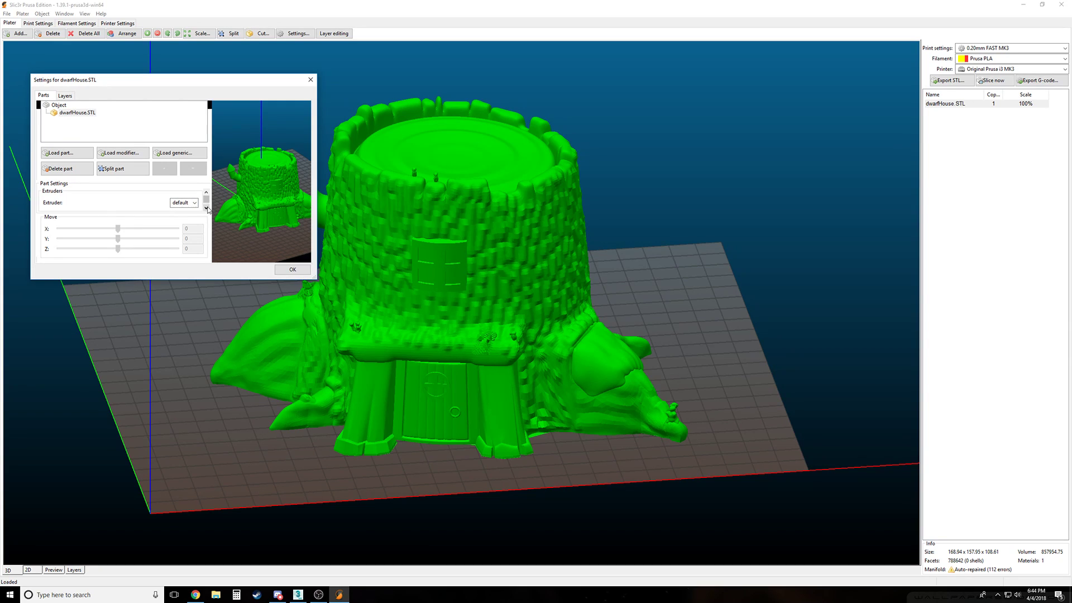
left_click(207, 208)
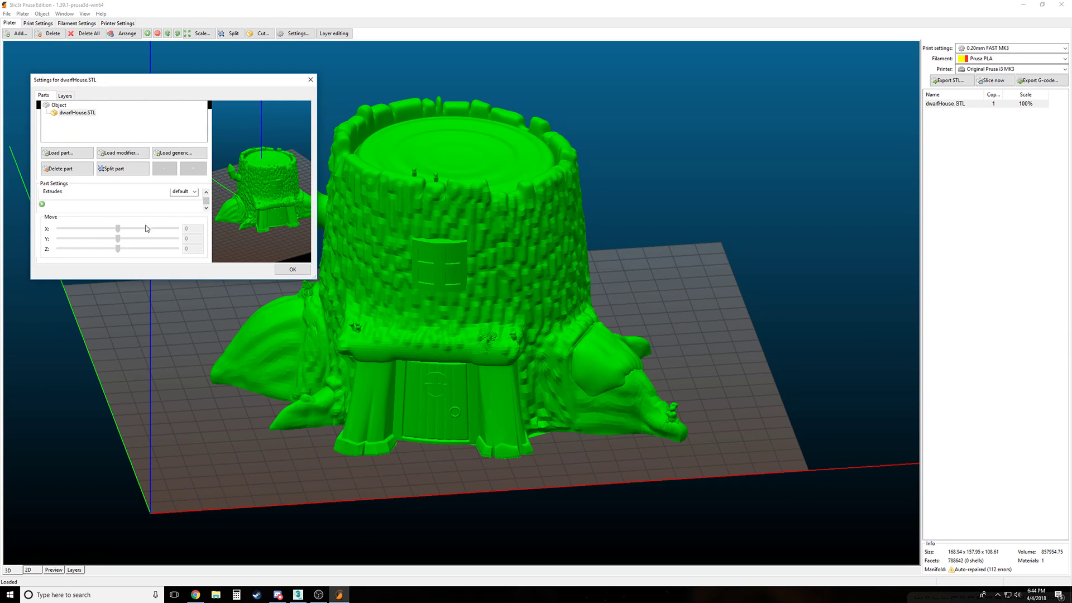
left_click(65, 95)
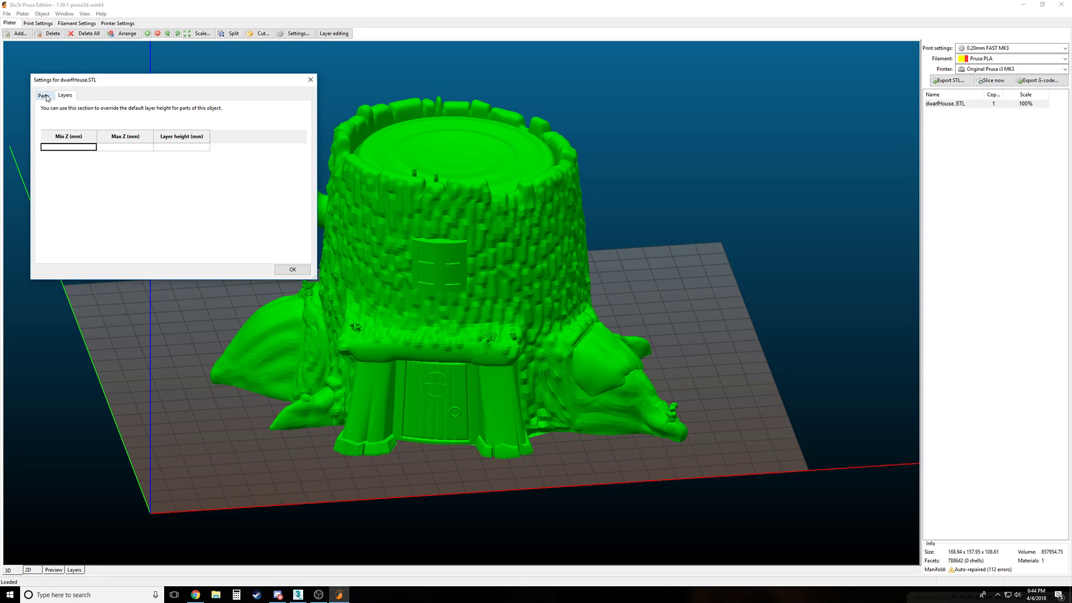
left_click(47, 97)
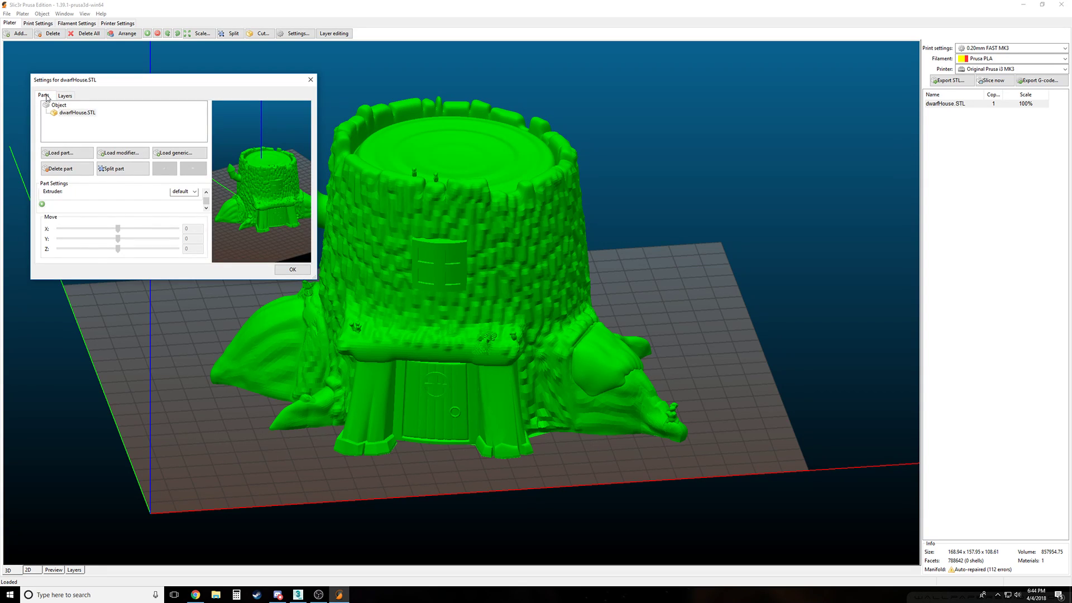
left_click(310, 79)
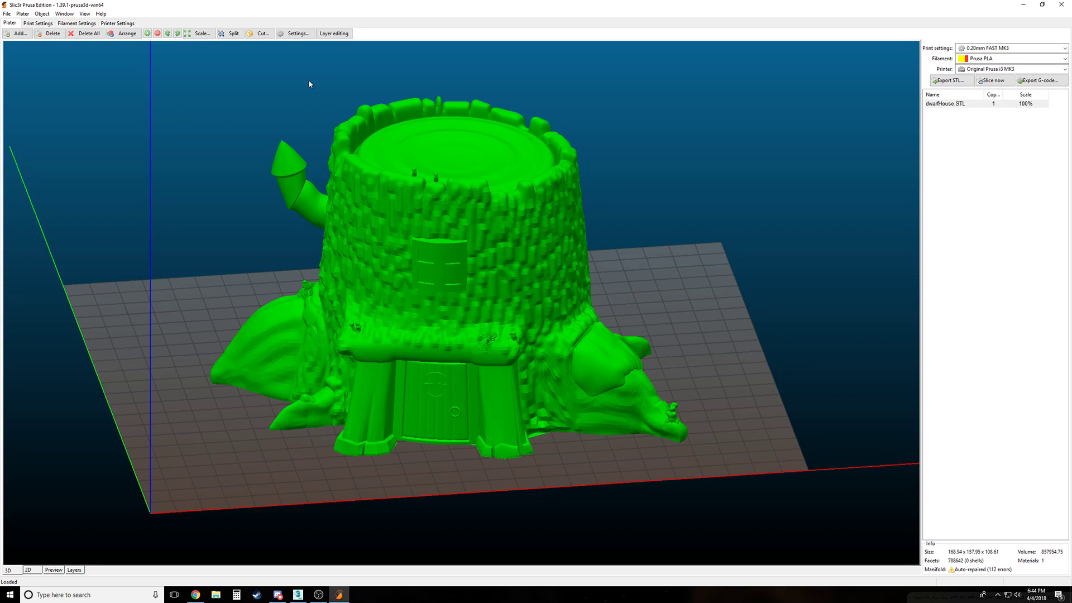
Try horizontal cutting planes through the dwarf house at Z heights of 22 and 50.9, keeping both parts
left_click(260, 36)
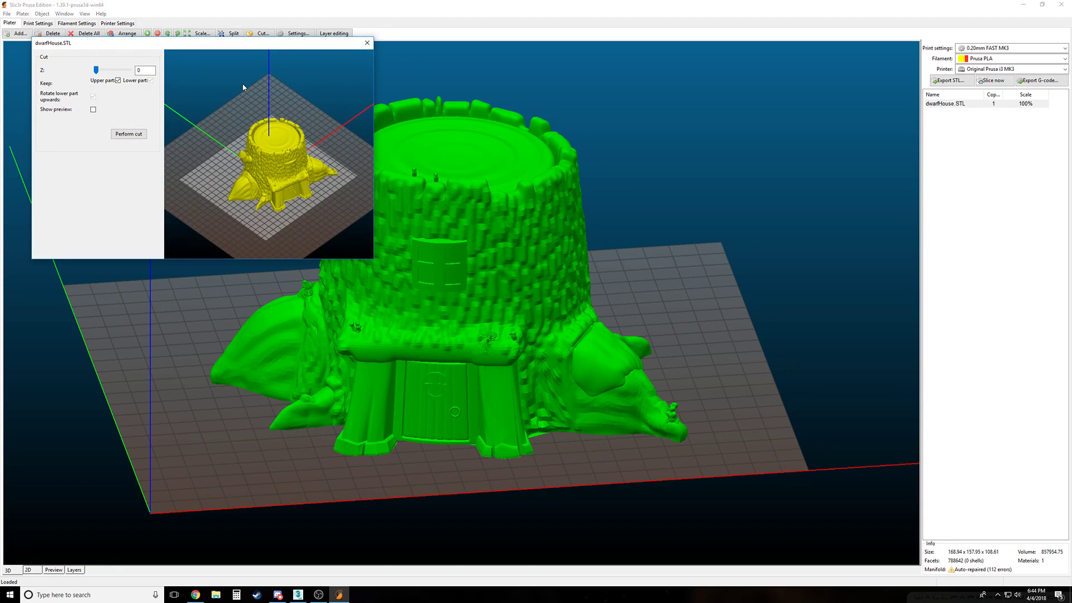
left_click_drag(200, 44, 776, 123)
mouse_move(672, 148)
left_mouse_down()
mouse_move(683, 152)
mouse_move(654, 150)
left_mouse_up()
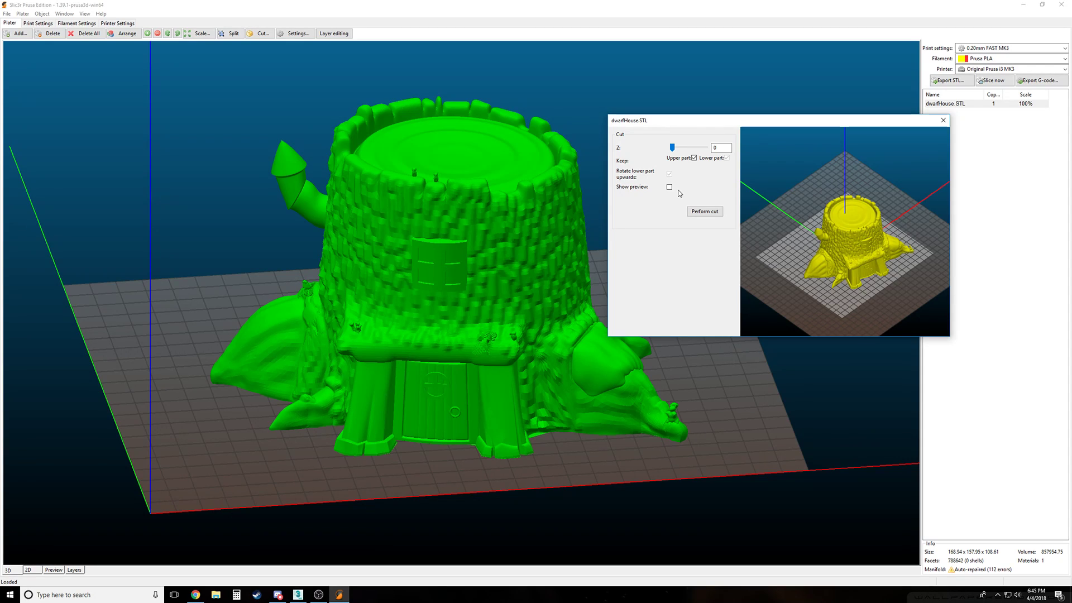
left_click(678, 148)
left_click(679, 149)
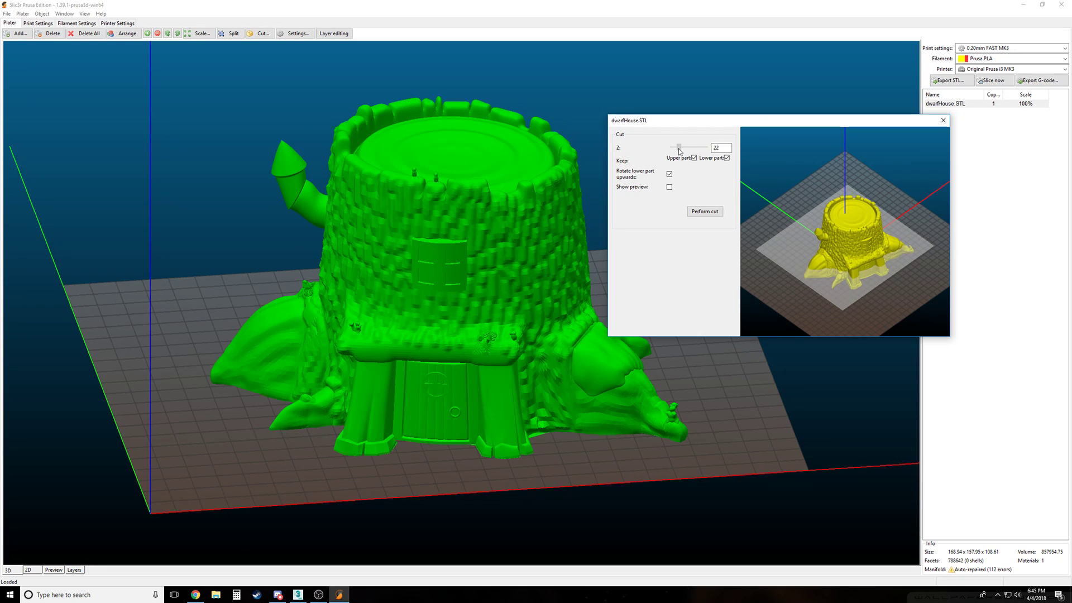
left_click_drag(678, 150, 689, 150)
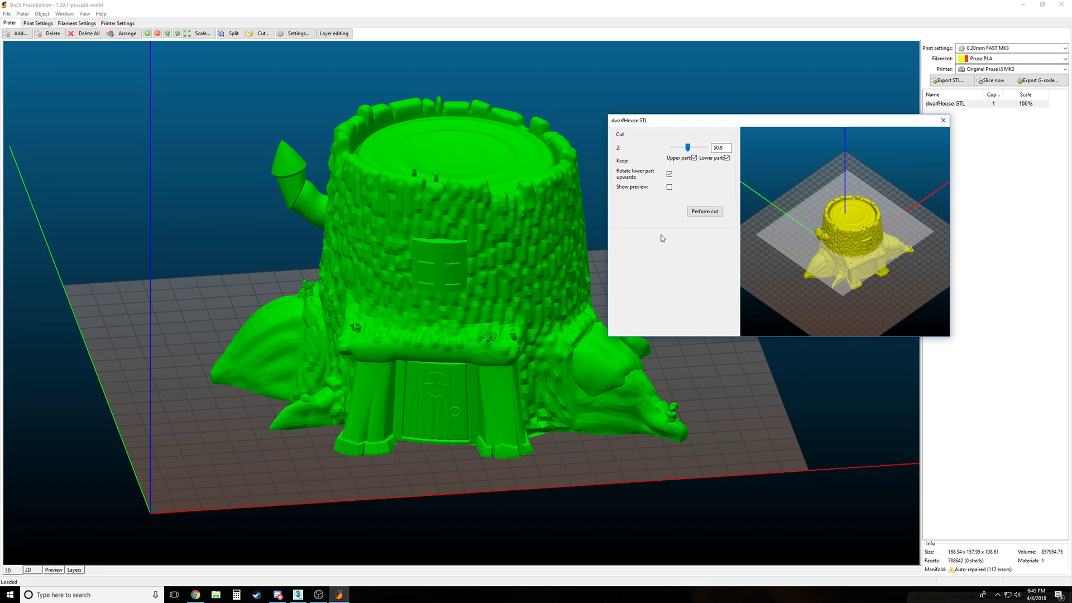
Try the cut preview and lower-part rotation options, reset the cut height to 0, and leave the Cut tool without cutting
left_click(670, 187)
left_click(670, 175)
left_click(669, 175)
left_click(670, 187)
left_click_drag(687, 148, 650, 151)
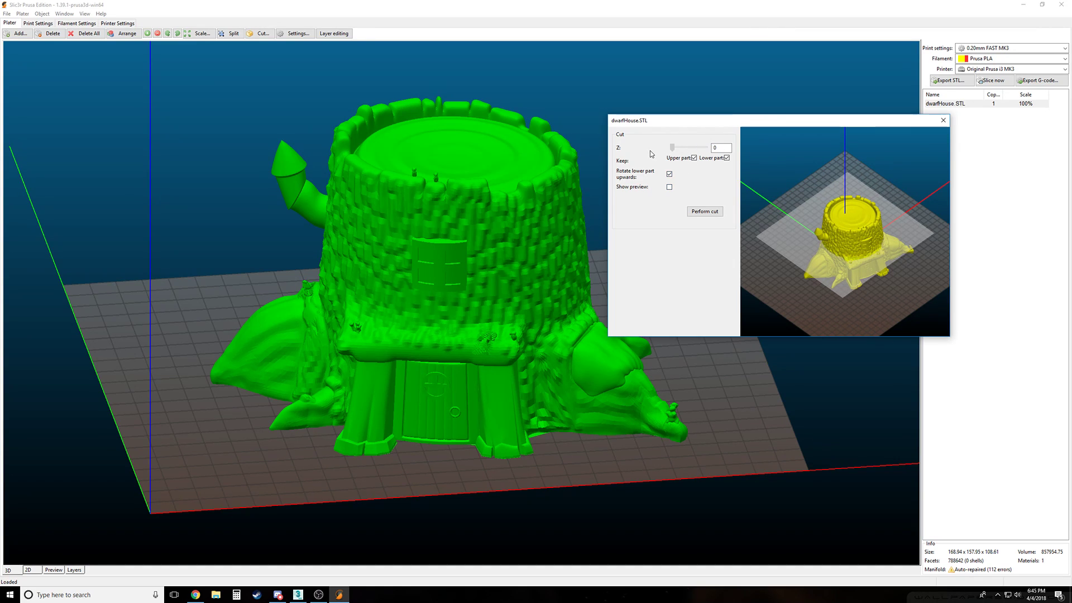
left_click(943, 121)
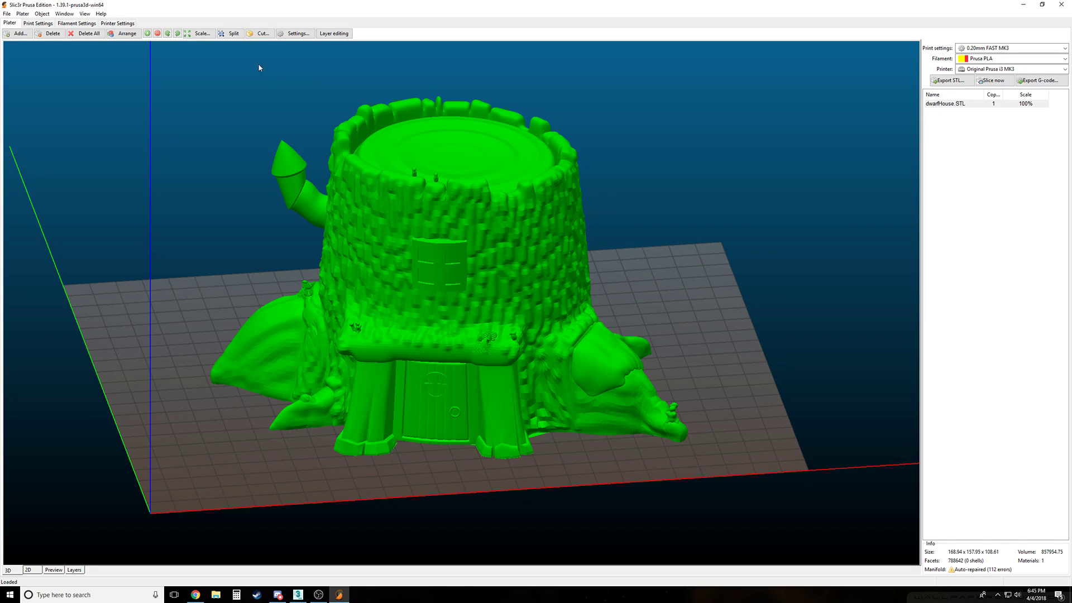
Review the available object and view commands, and check the dwarf house's object settings without changing them
left_click(41, 13)
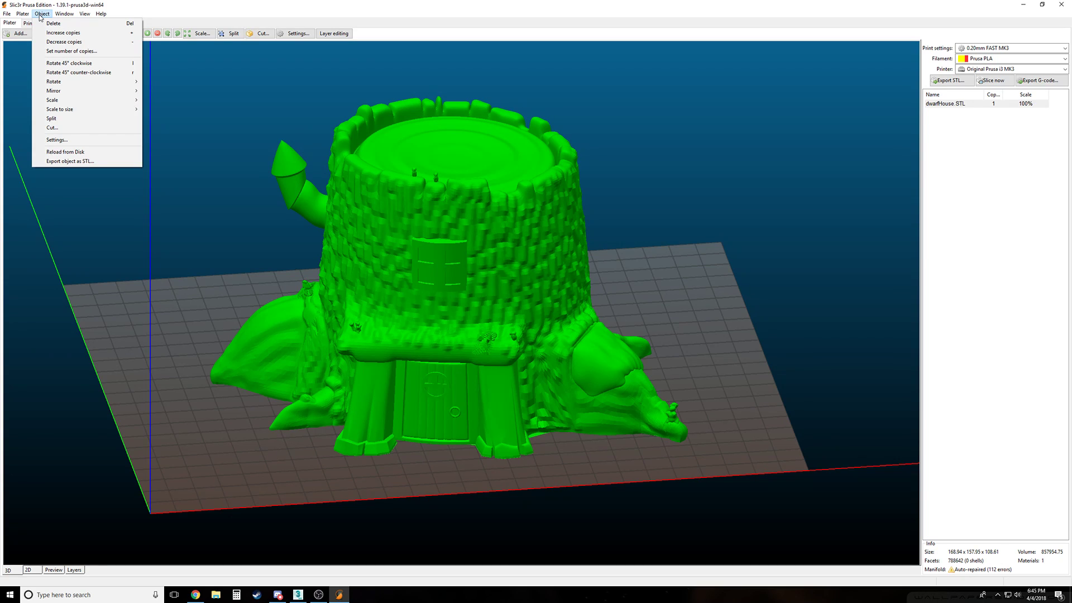
mouse_move(86, 17)
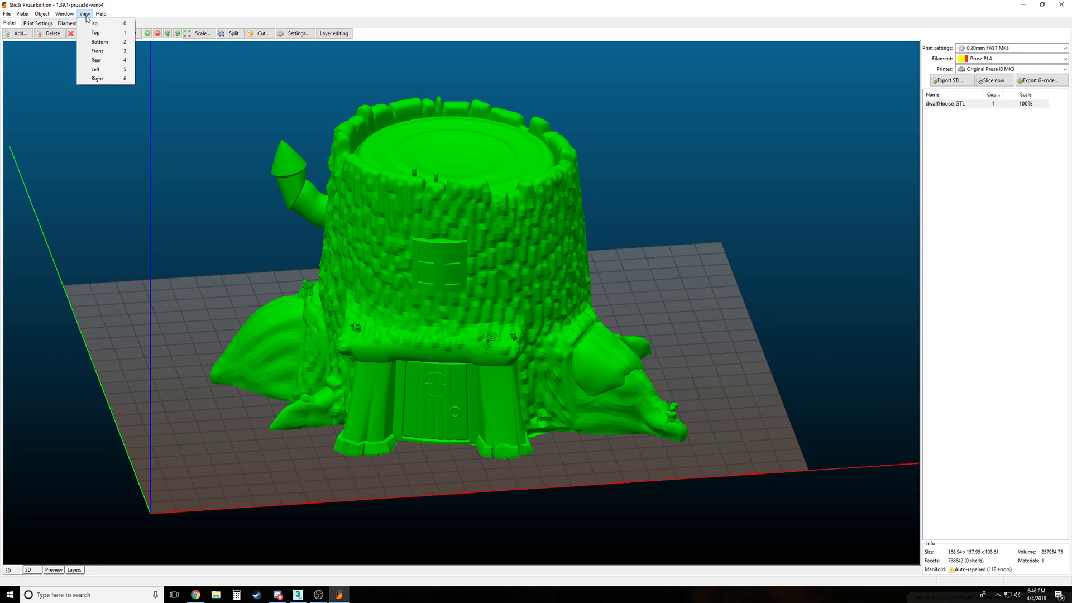
mouse_move(49, 17)
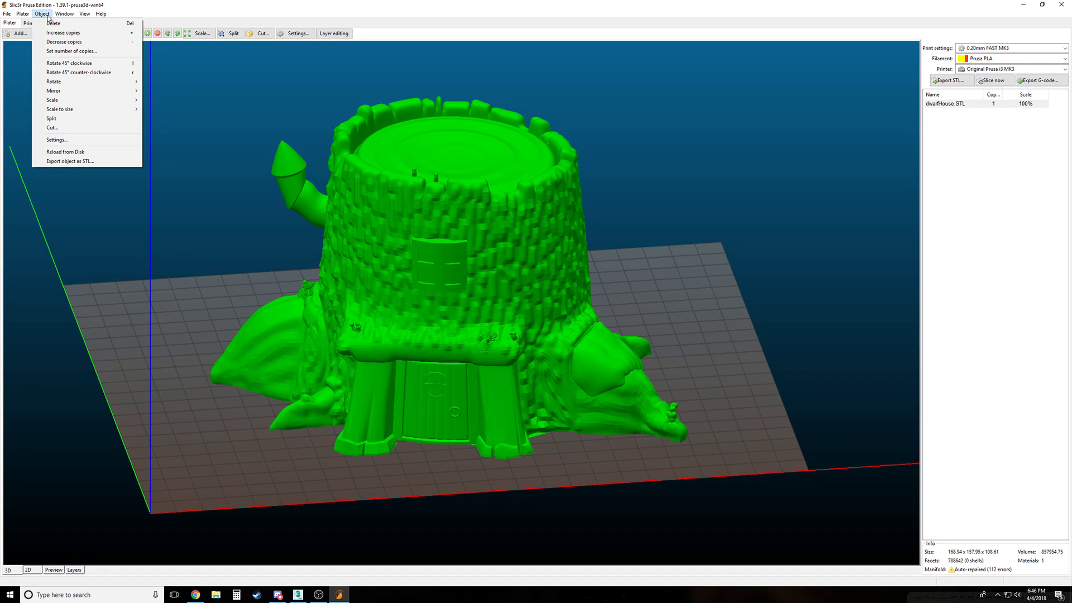
left_click(78, 139)
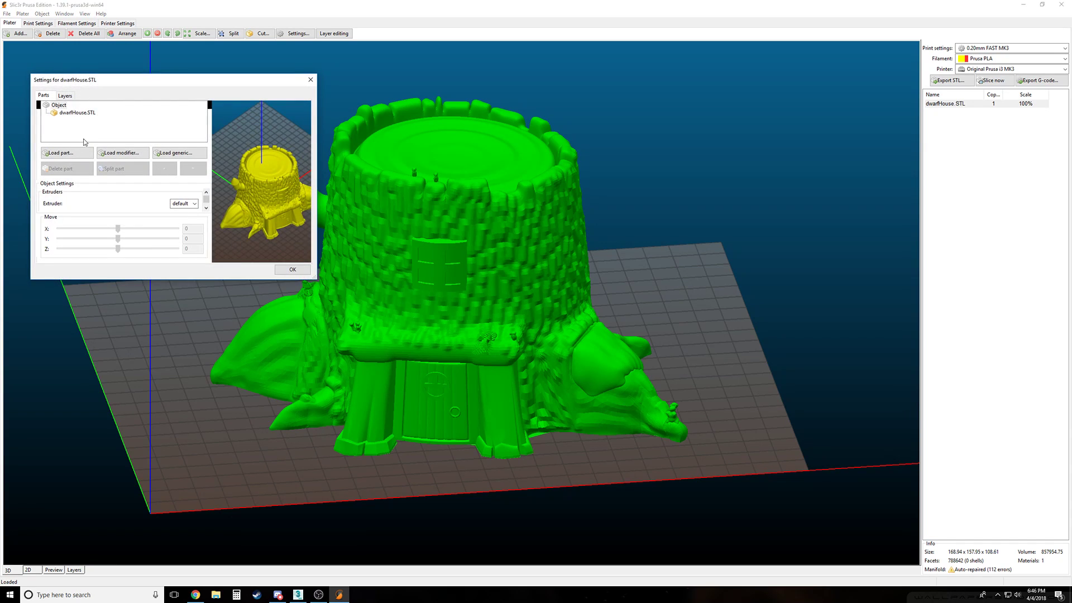
left_click(310, 80)
Review the plate export and file commands, and inspect the general preferences without changing them
left_click(21, 14)
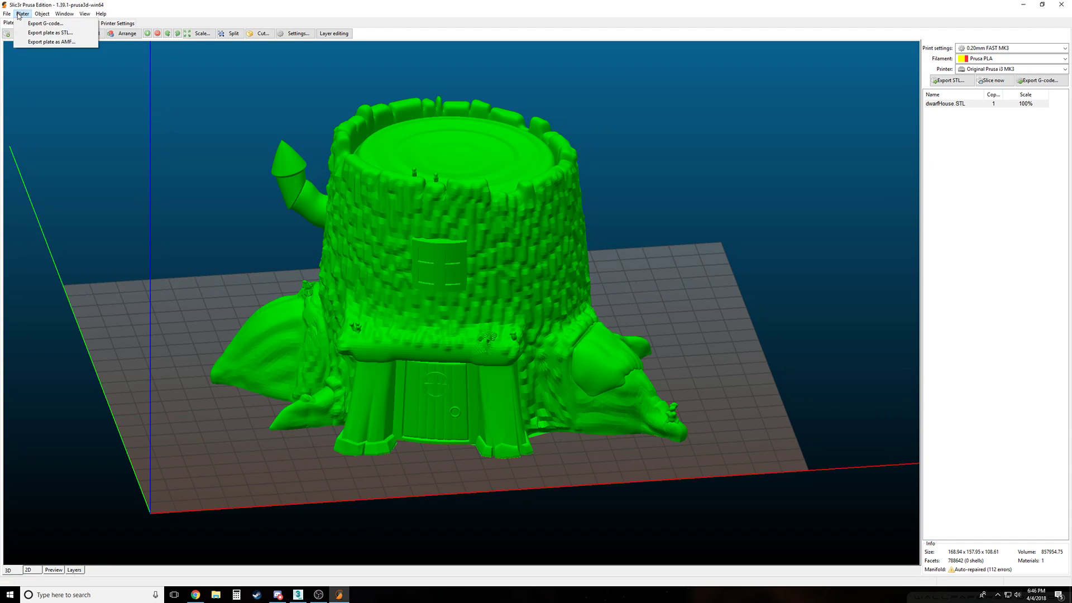
mouse_move(9, 15)
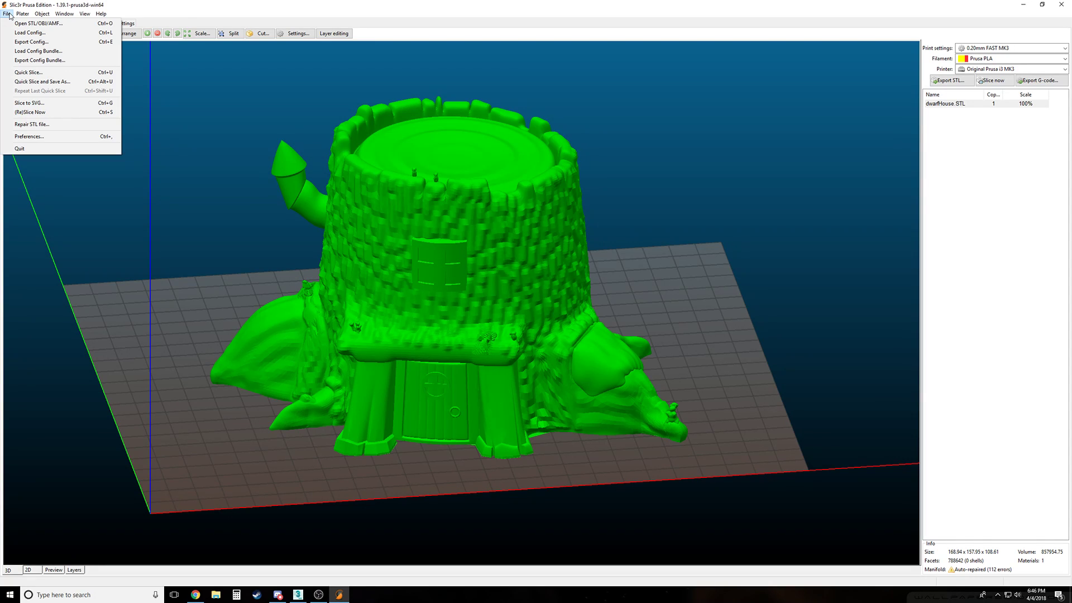
left_click(46, 137)
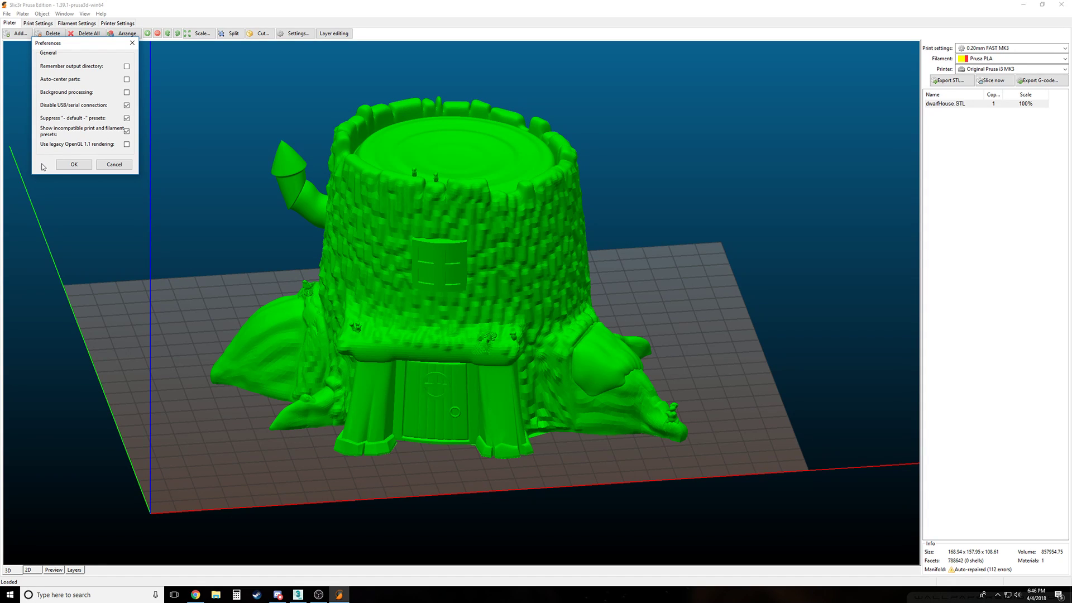
left_click(114, 165)
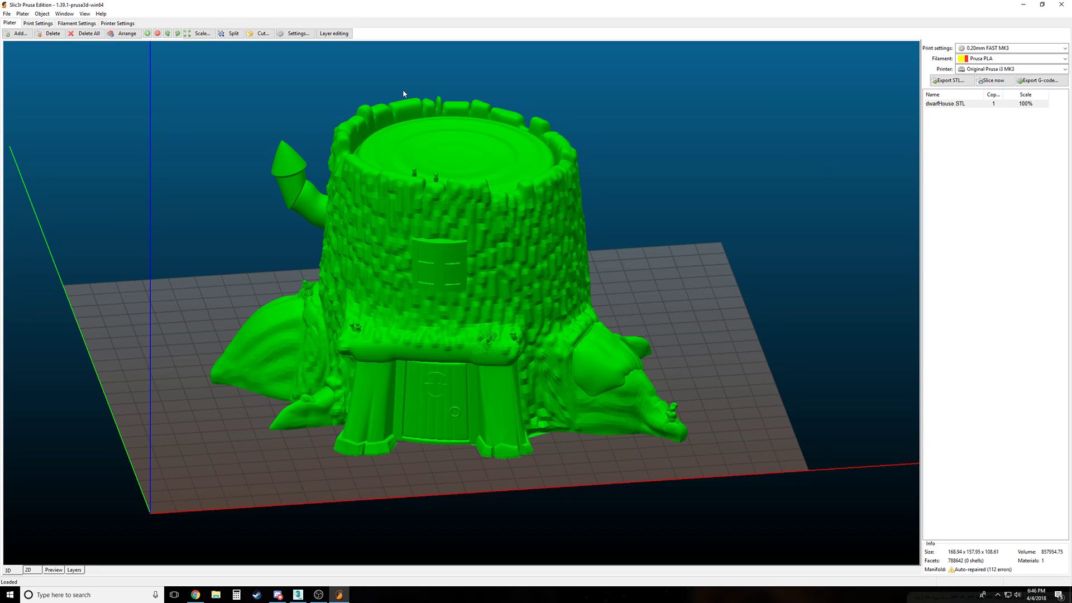
Examine the print settings for layers and perimeters, covering layer height, shells, quality and seam position, keeping the seam at Nearest
left_click(29, 25)
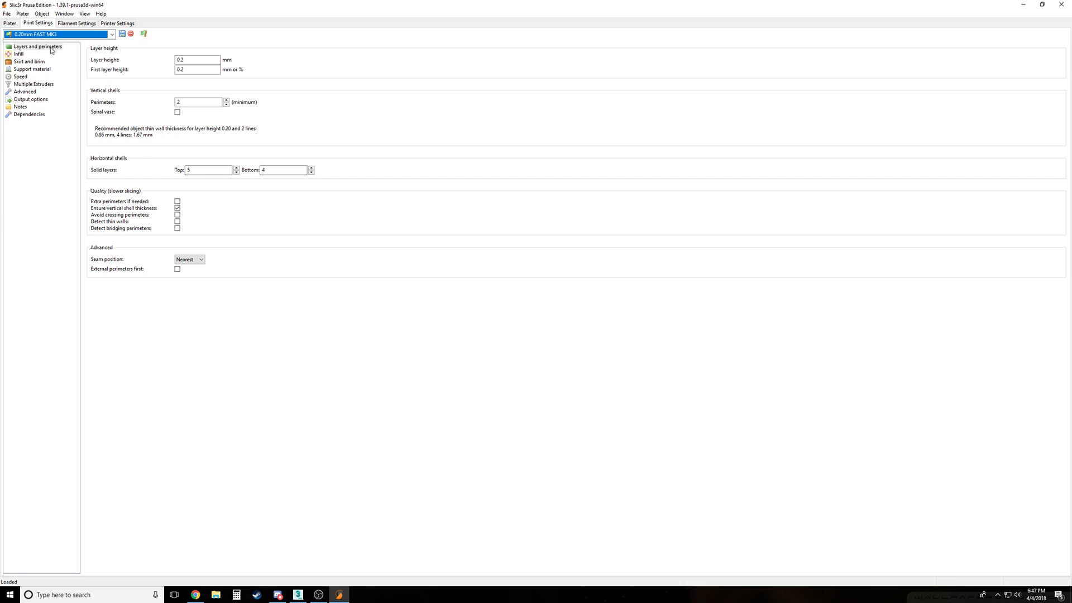
left_click(51, 47)
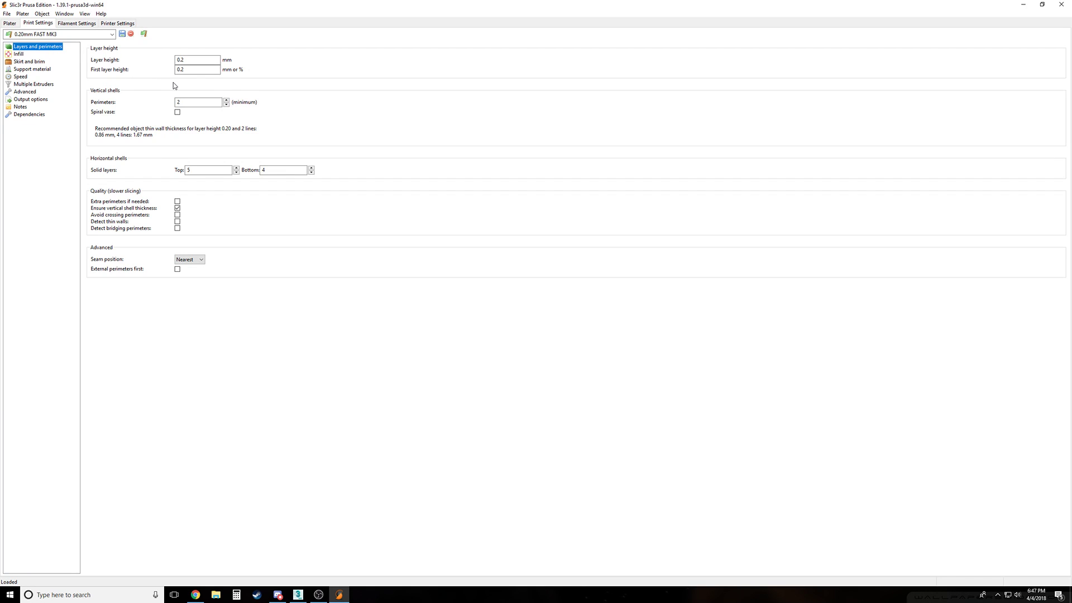
mouse_move(129, 74)
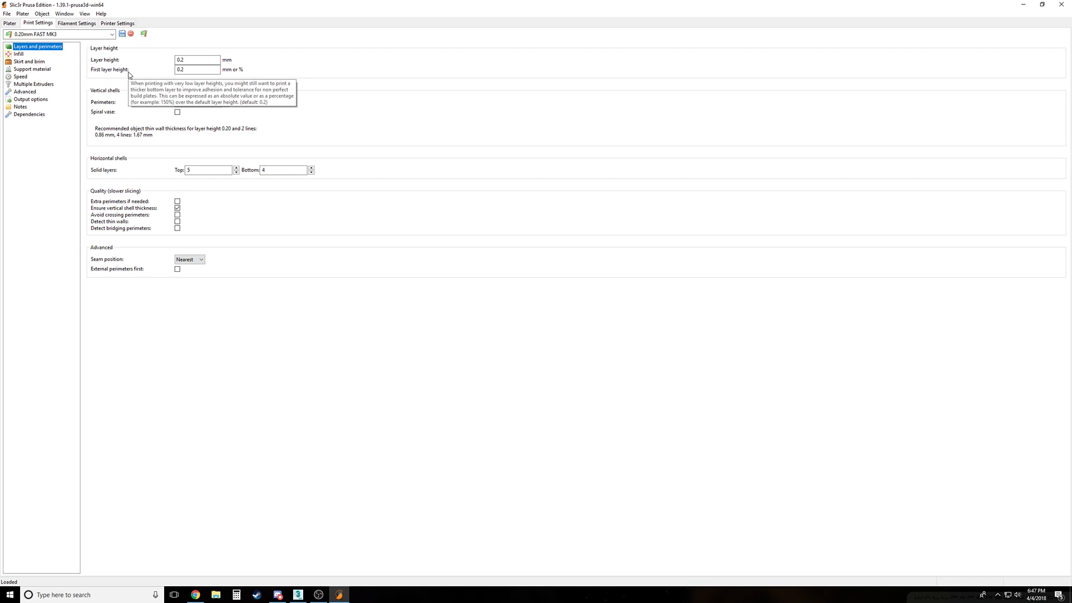
mouse_move(189, 58)
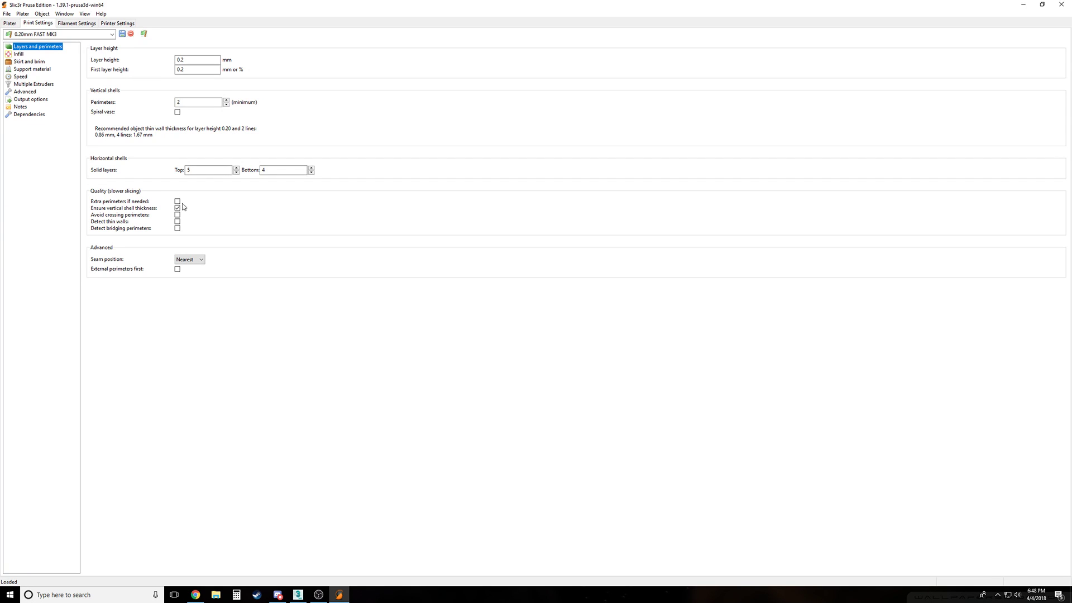
mouse_move(180, 211)
left_click(200, 260)
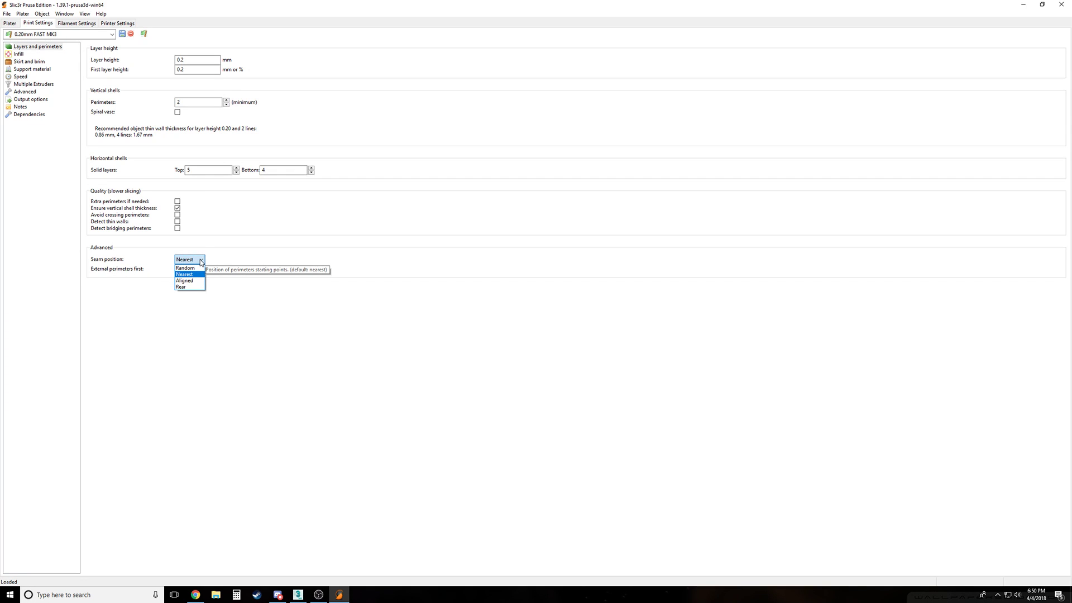
left_click(190, 275)
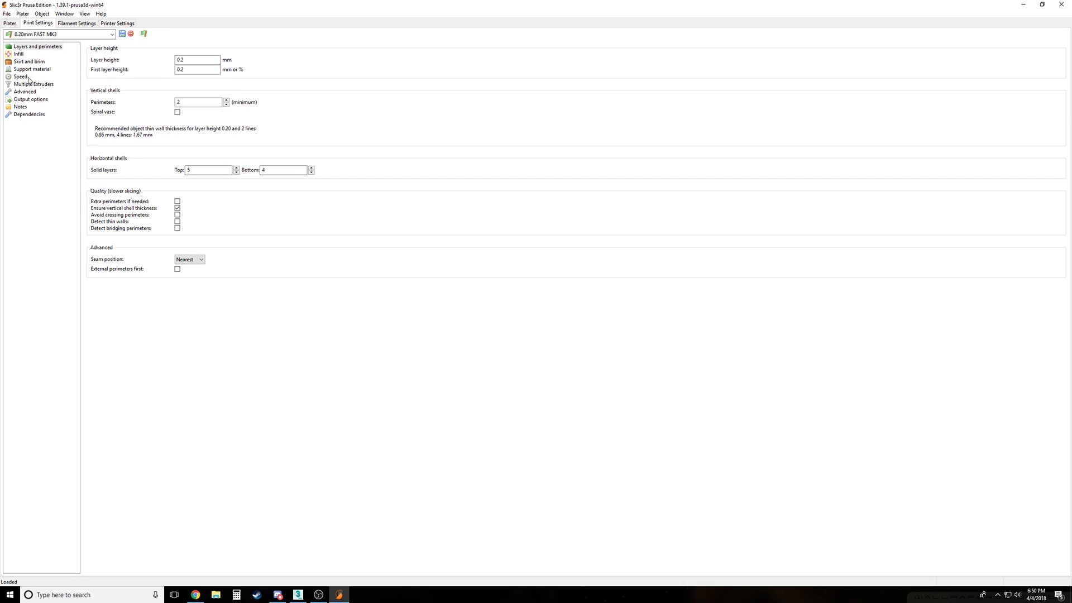
Examine the infill print settings, including the choices for fill density, fill pattern and top/bottom fill pattern, without changing them
left_click(20, 55)
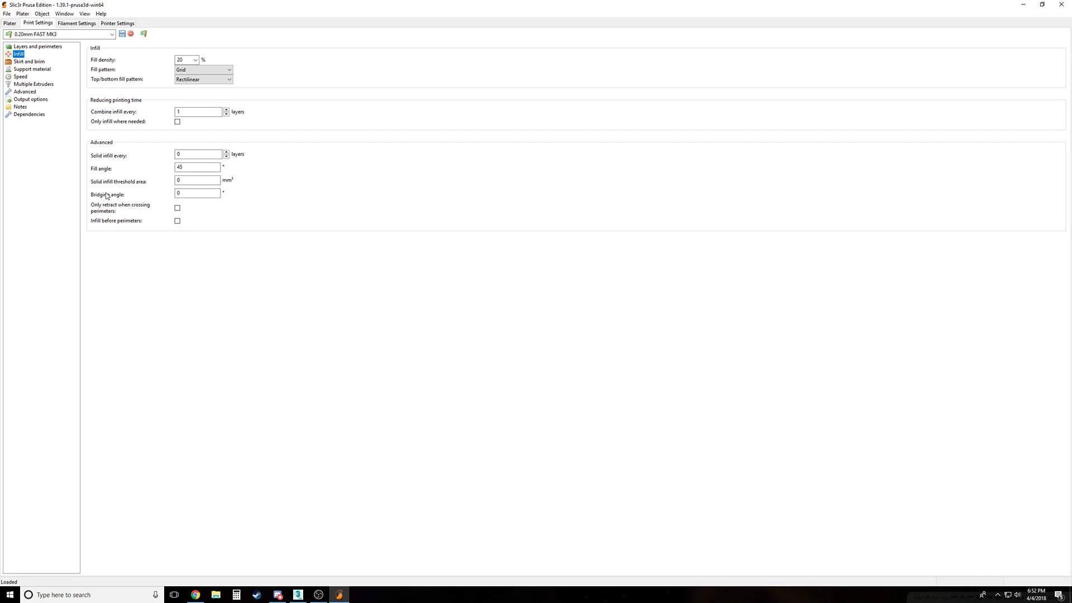
left_click(194, 60)
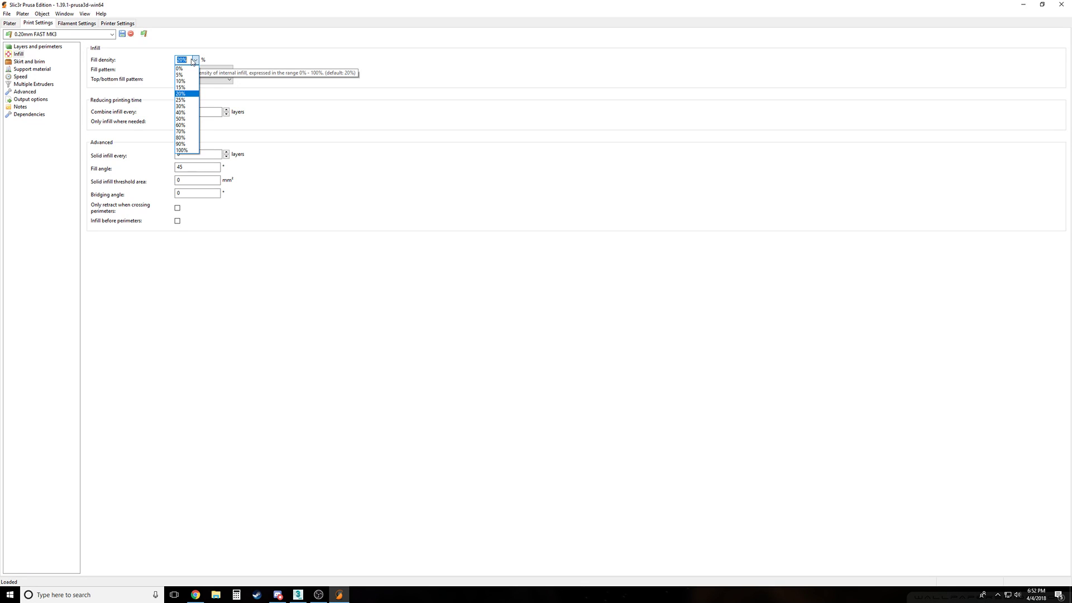
left_click(229, 48)
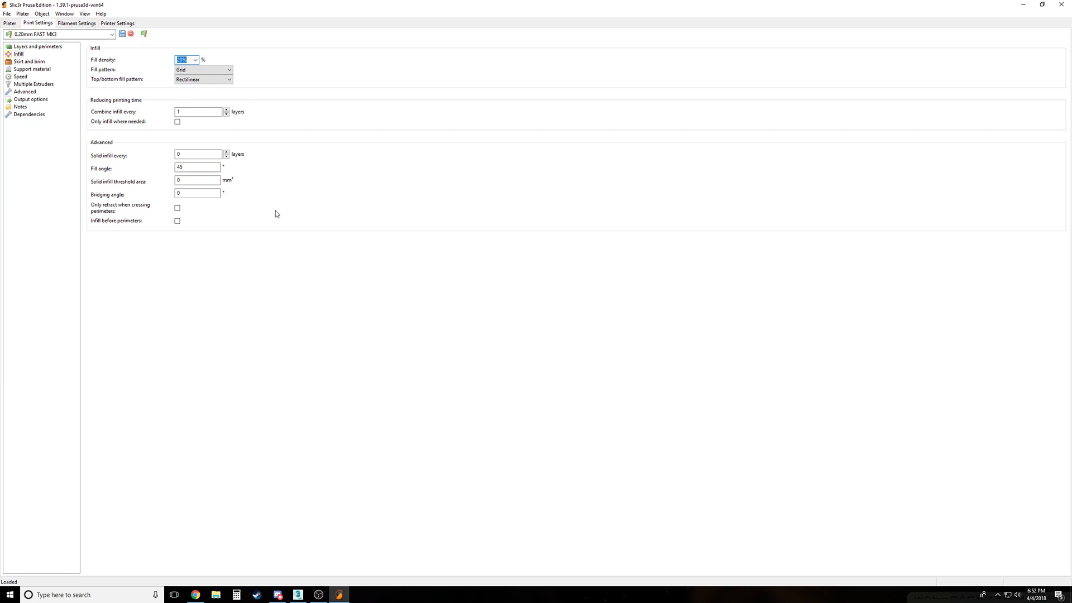
left_click(227, 72)
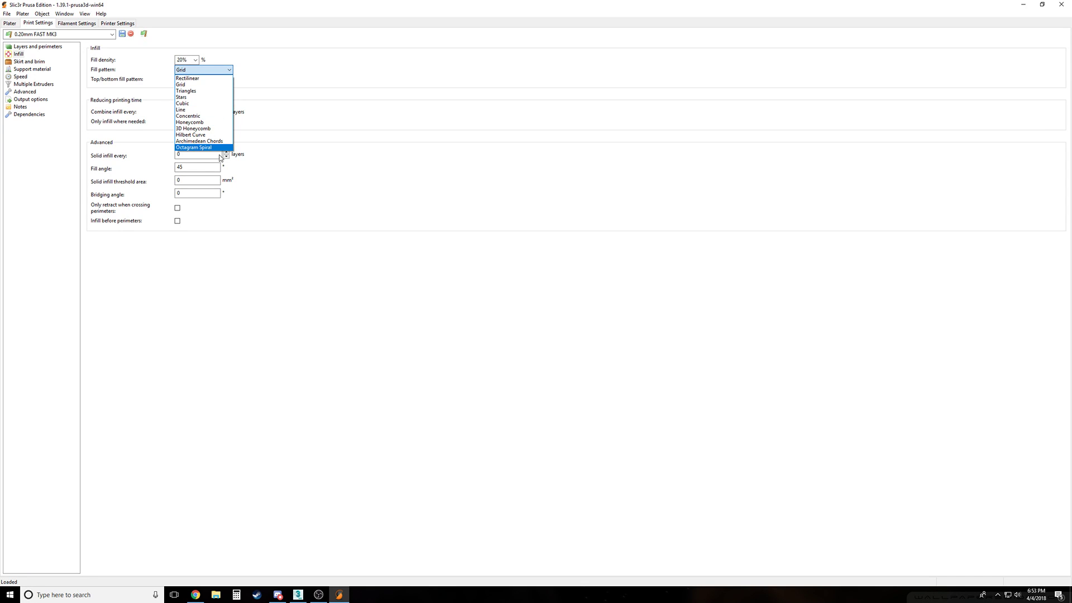
left_click(240, 254)
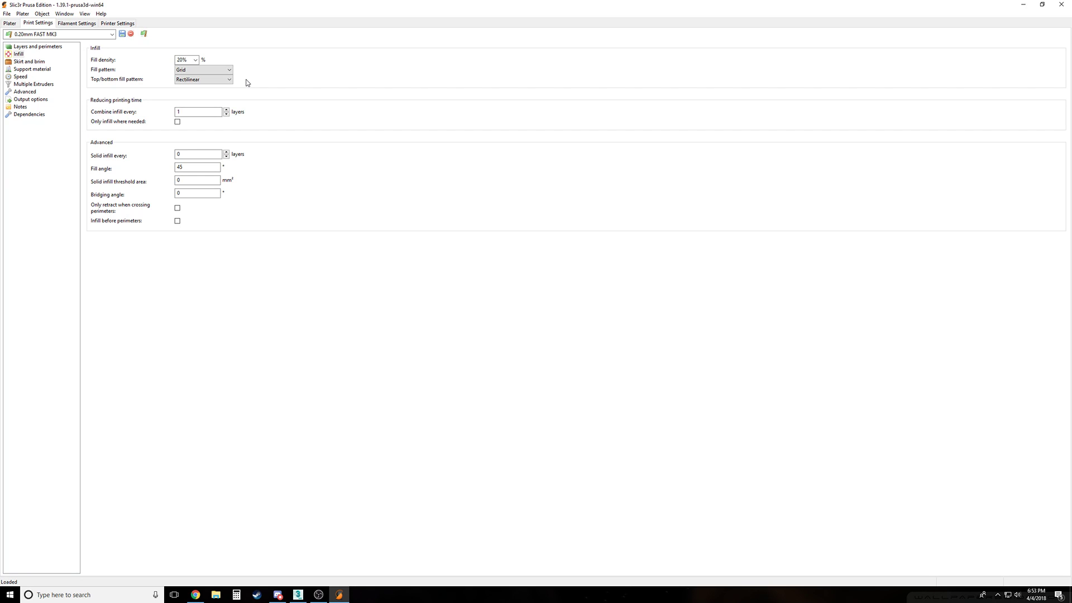
left_click(209, 80)
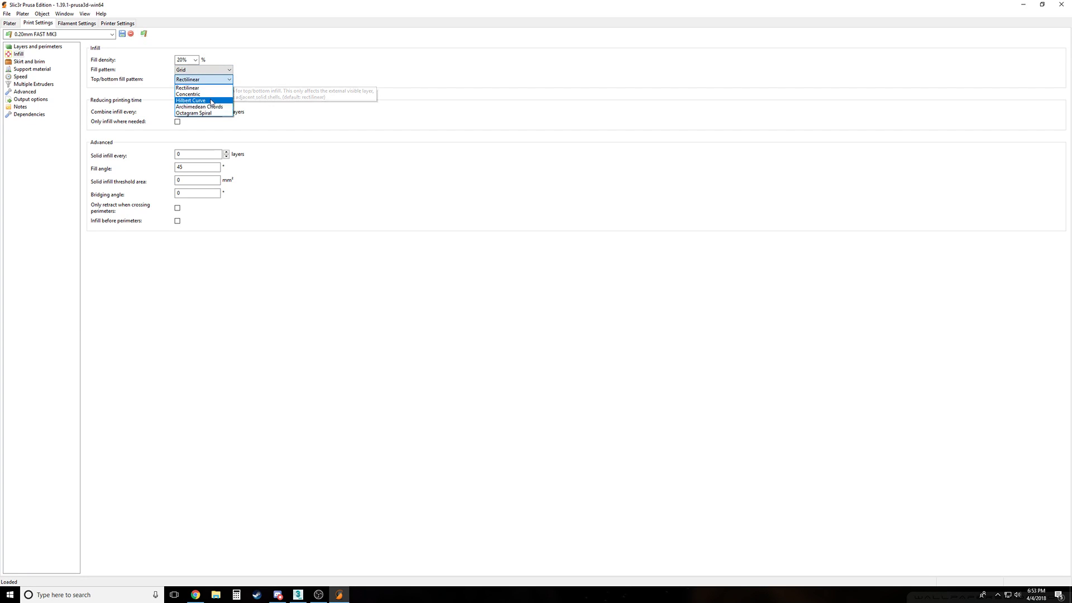
left_click(286, 80)
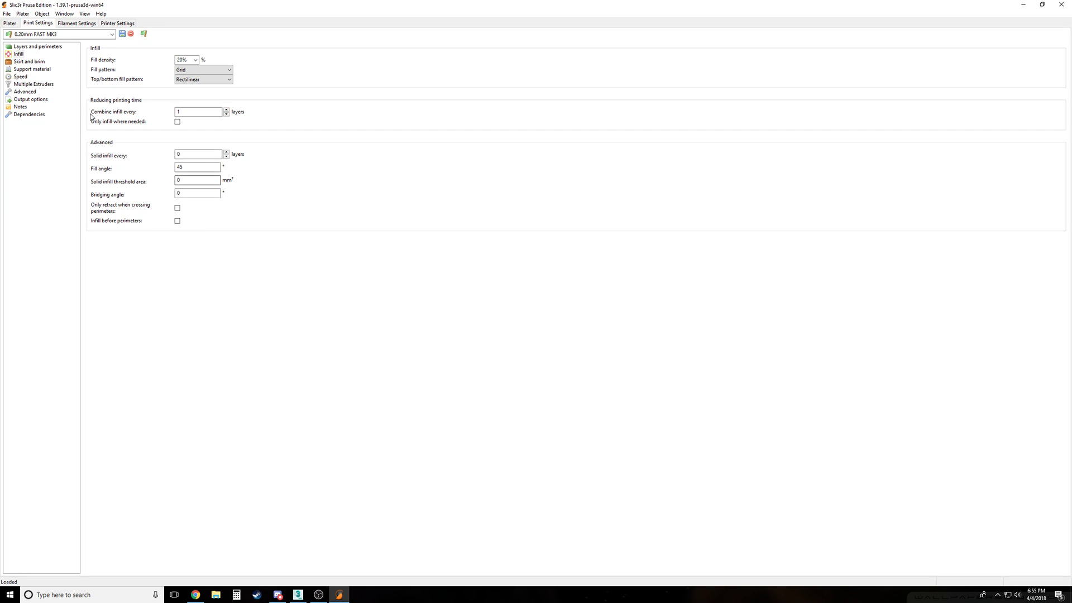
Examine the print settings for skirt and brim, support material, speed and multiple extruders
left_click(35, 61)
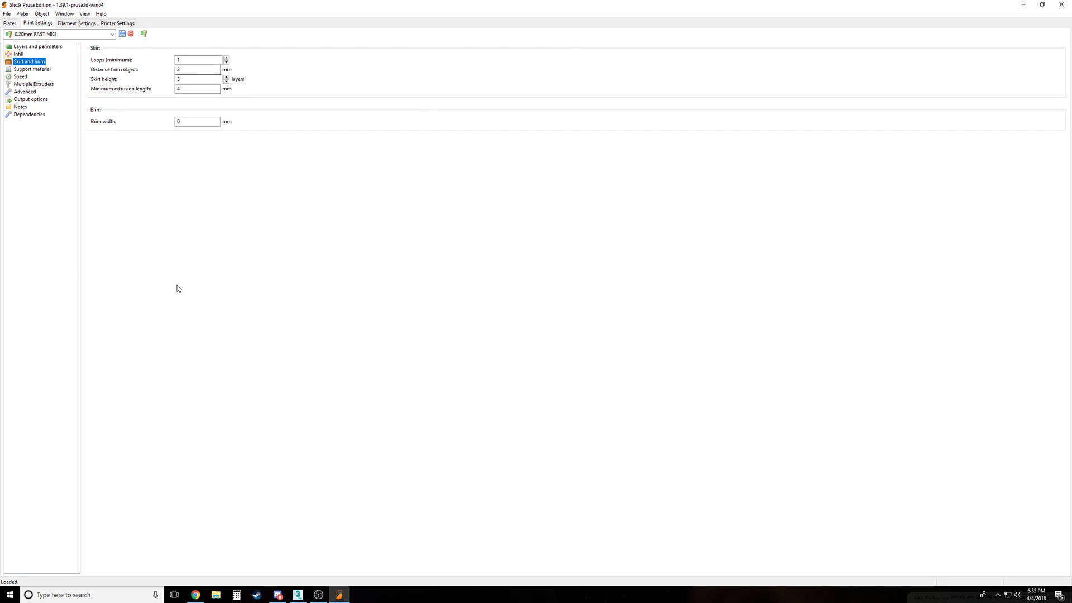
left_click(48, 70)
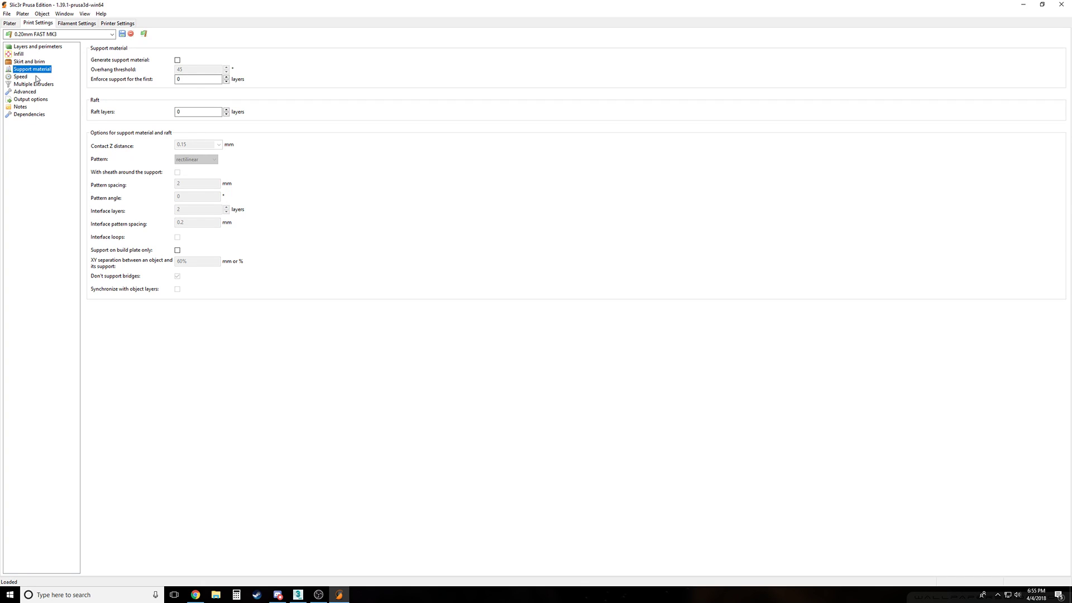
left_click(28, 79)
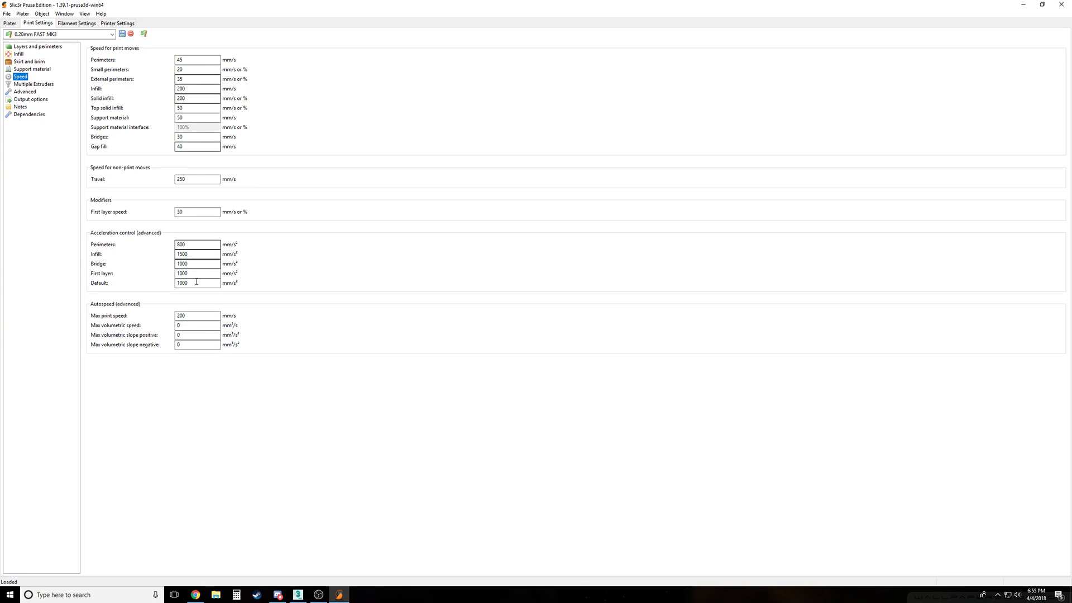
left_click(48, 85)
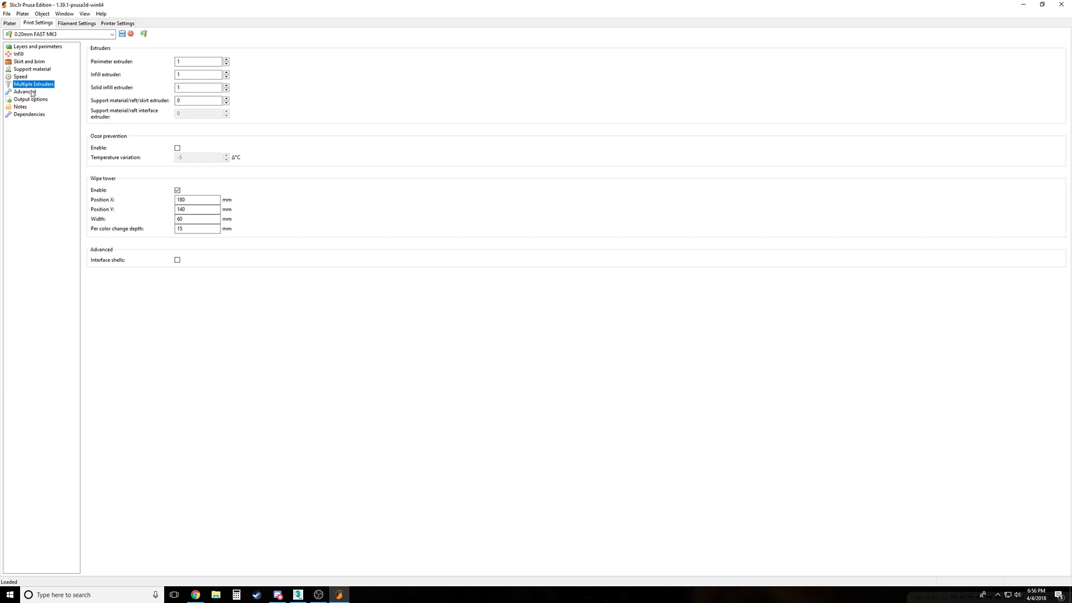
Examine the advanced, output, notes and dependencies print settings, and look at the filament settings
left_click(32, 93)
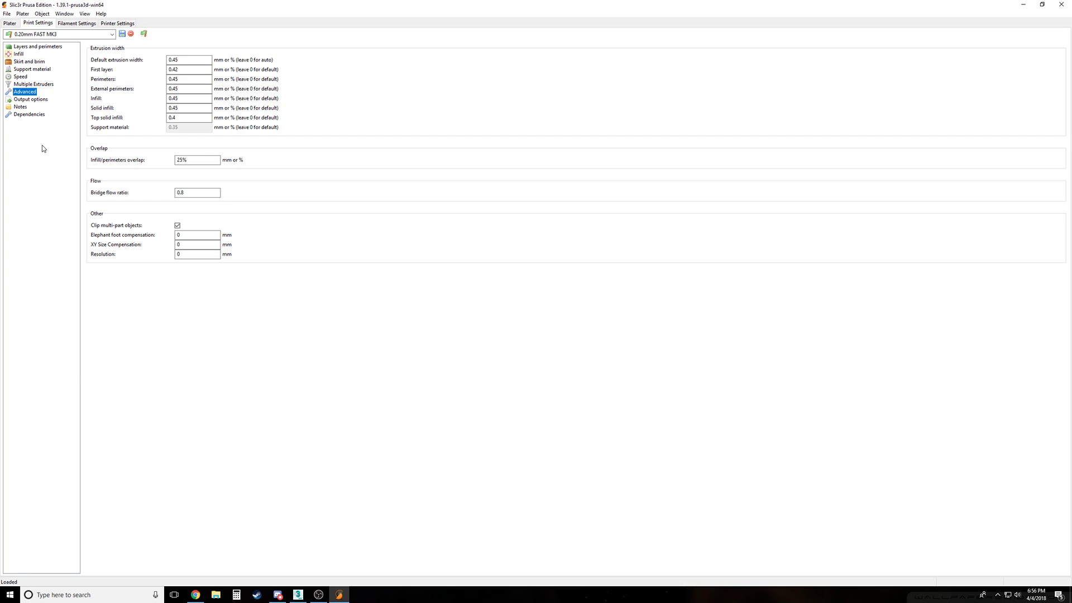
left_click(43, 101)
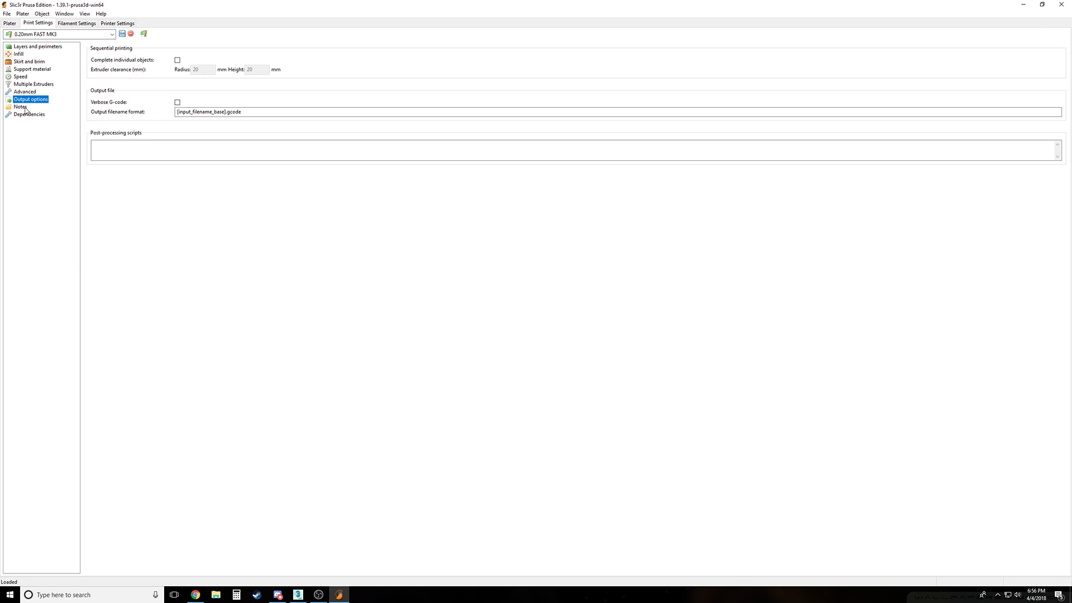
left_click(26, 107)
left_click(29, 115)
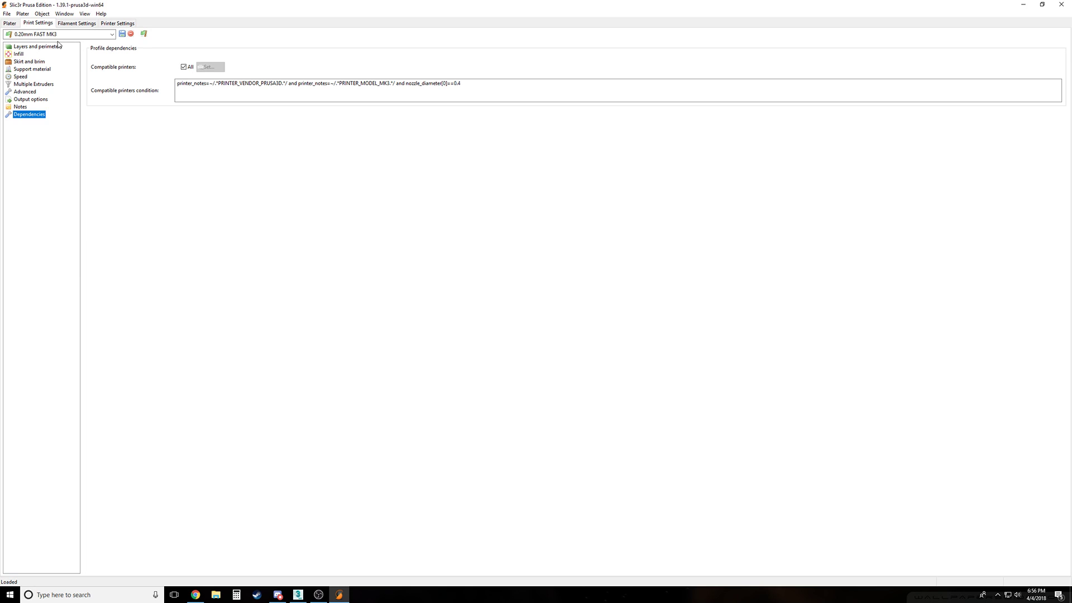
left_click(76, 24)
Check the dwarf house's mesh repair details and the print preview on the plater, and return to inspecting the 3D model
left_click(10, 23)
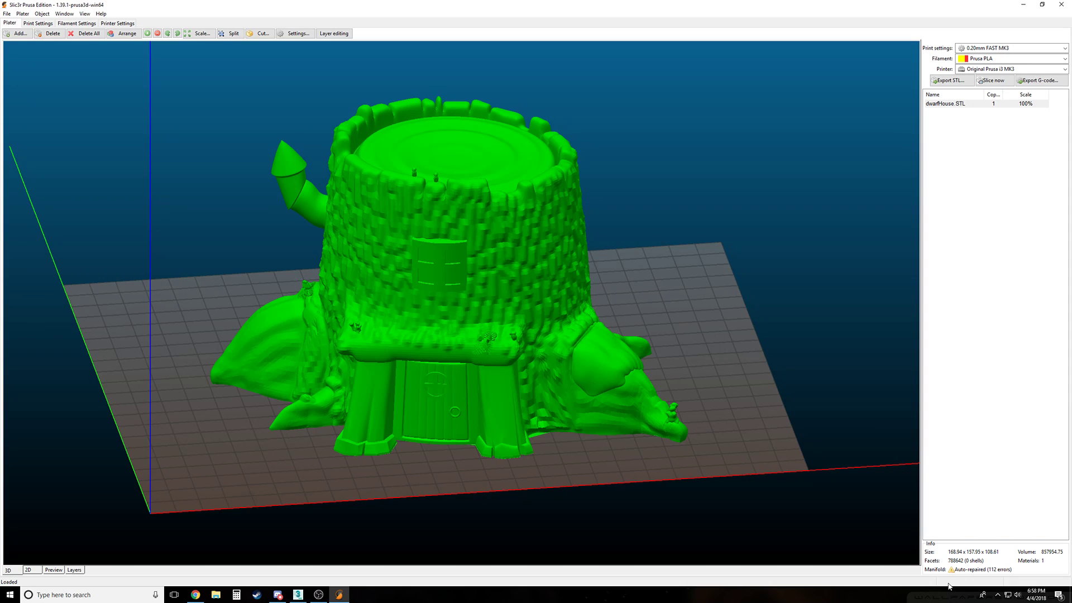
mouse_move(963, 574)
left_click(55, 571)
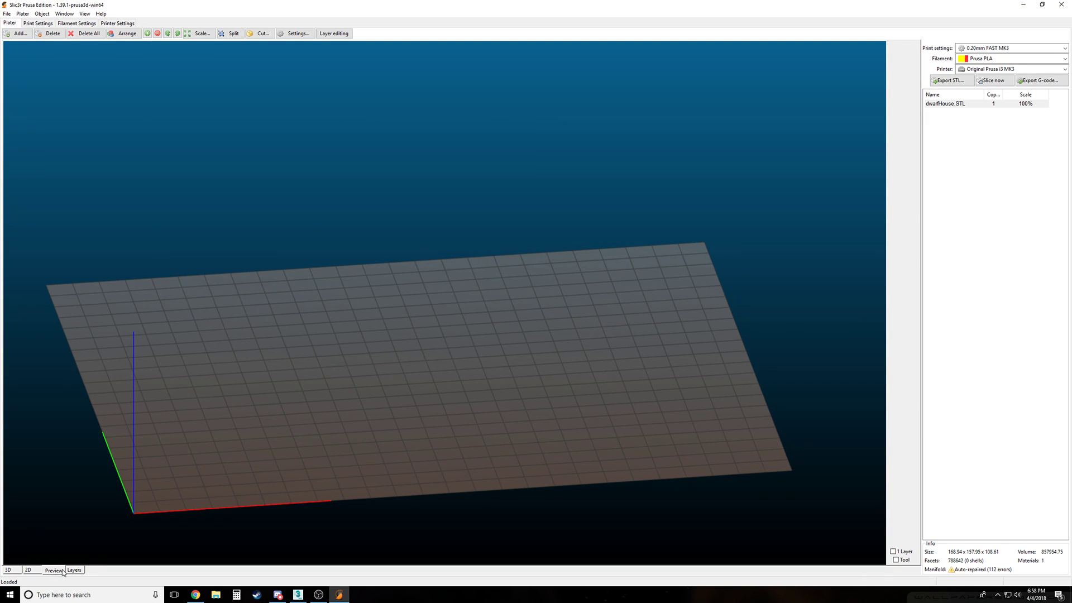
left_click(15, 573)
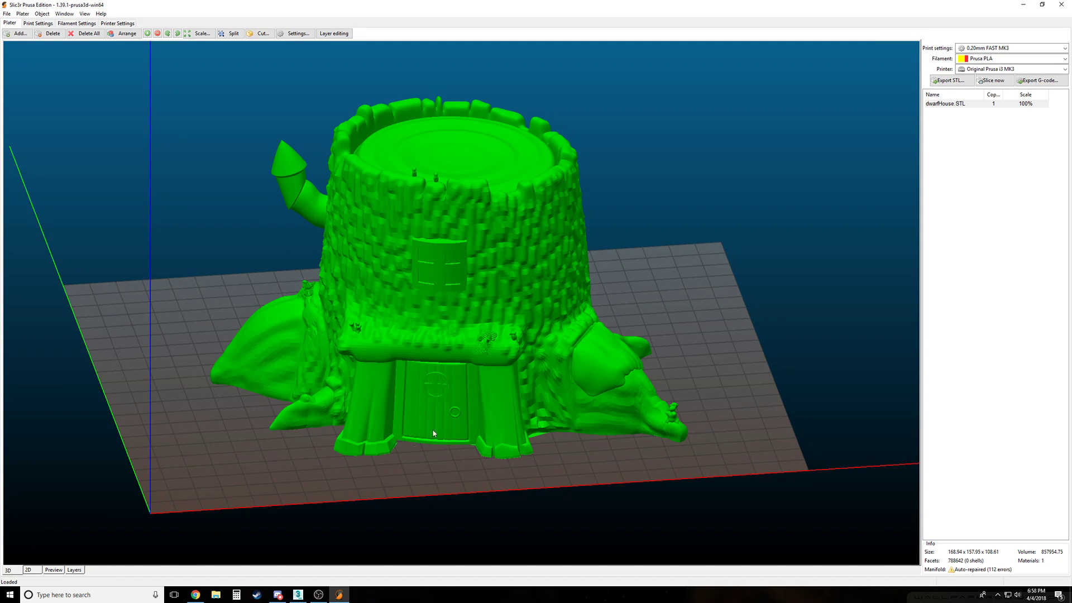
mouse_move(467, 498)
left_mouse_down()
mouse_move(488, 445)
mouse_move(467, 481)
mouse_move(476, 483)
left_mouse_up()
left_click(470, 400)
left_click(603, 498)
left_click(547, 380)
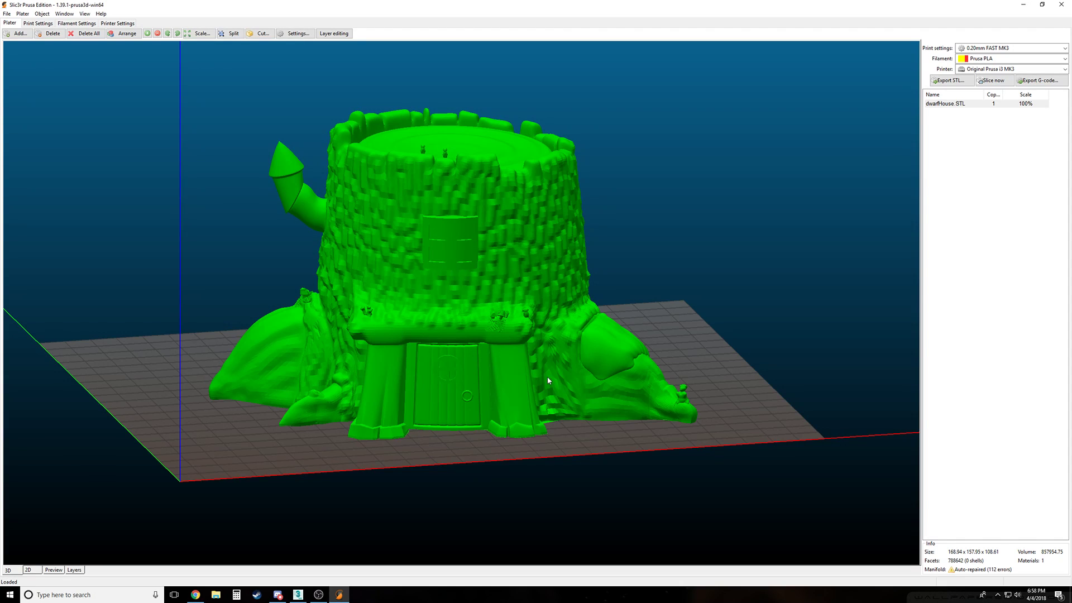
Look at the STL export dialog and the dwarf house's object settings, closing both without saving or changing anything
left_click(947, 81)
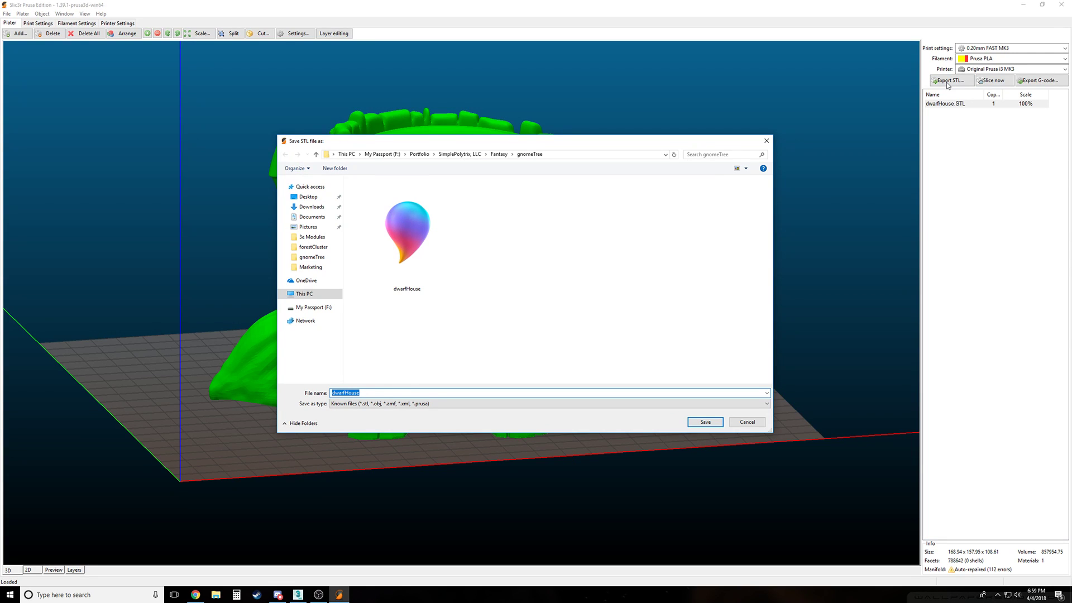
left_click(758, 423)
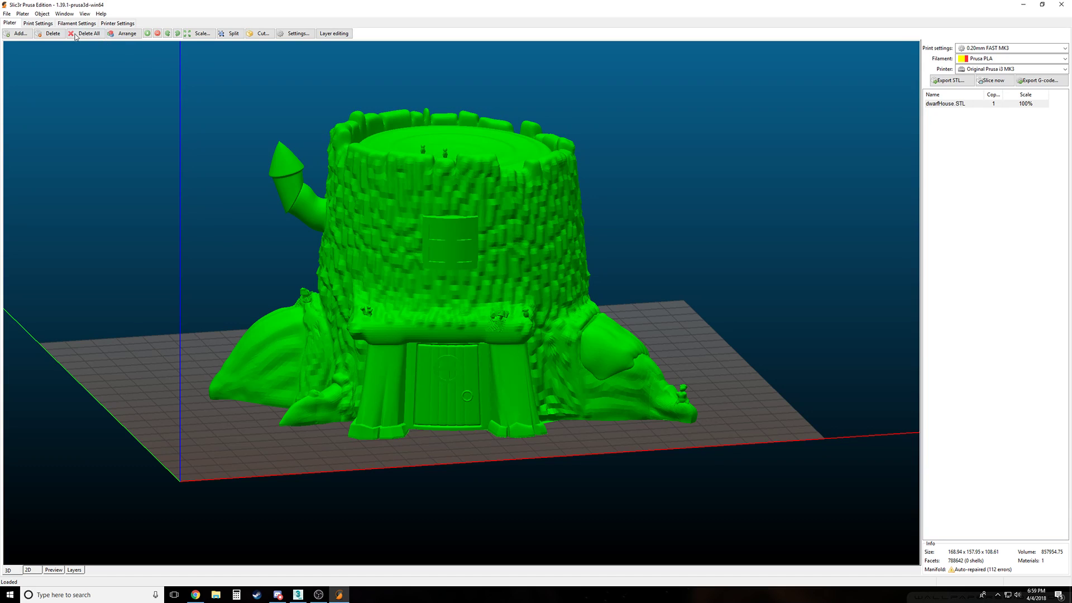
left_click(41, 13)
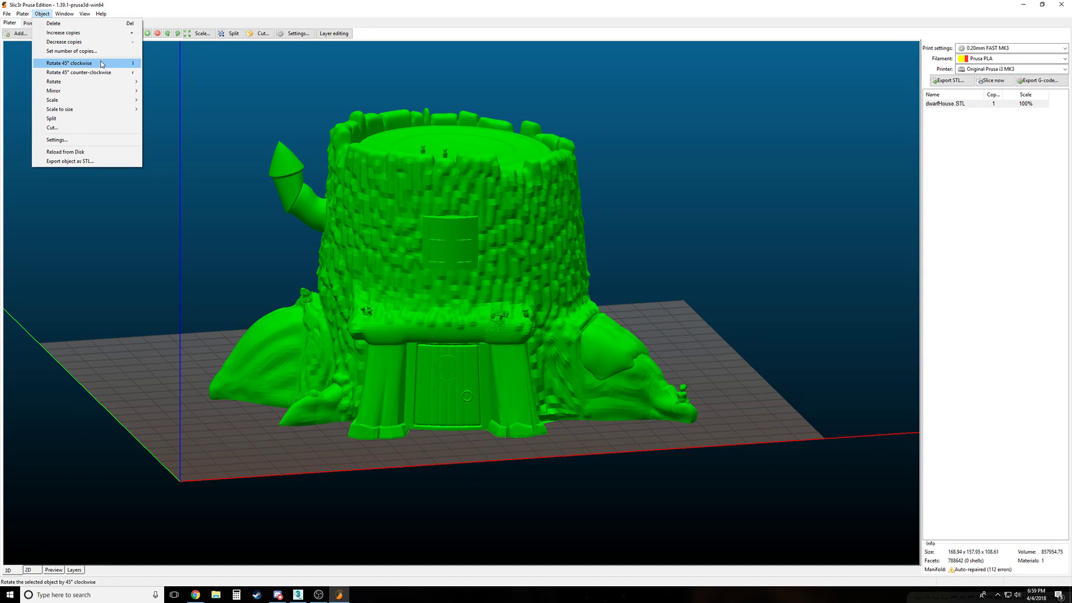
left_click(101, 139)
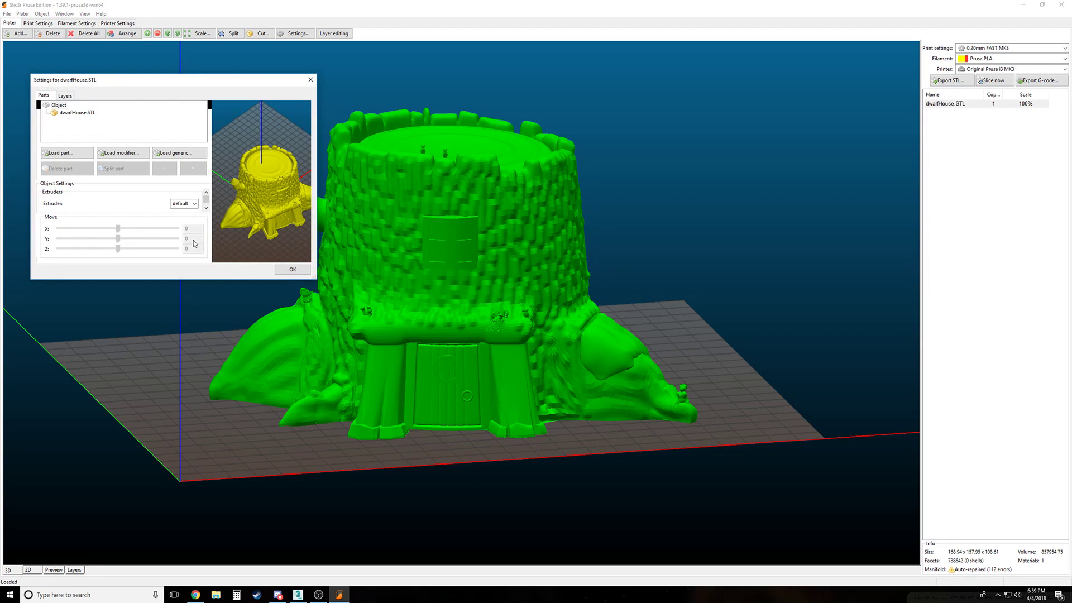
left_click(310, 79)
Review the available object, view, help and plater commands, and show the dwarf house in the Iso view
left_click(42, 13)
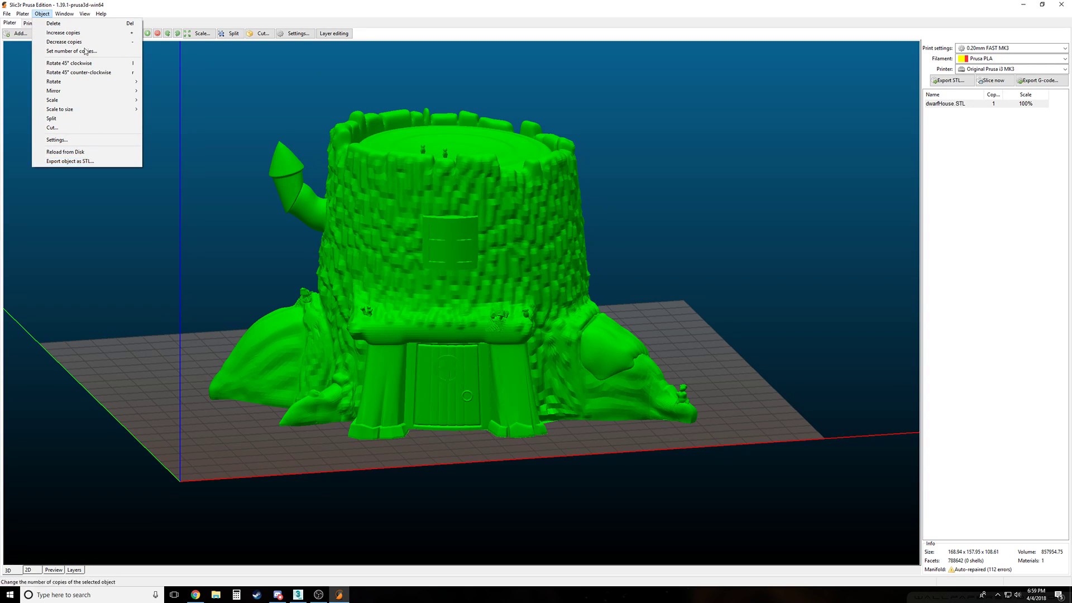
mouse_move(67, 14)
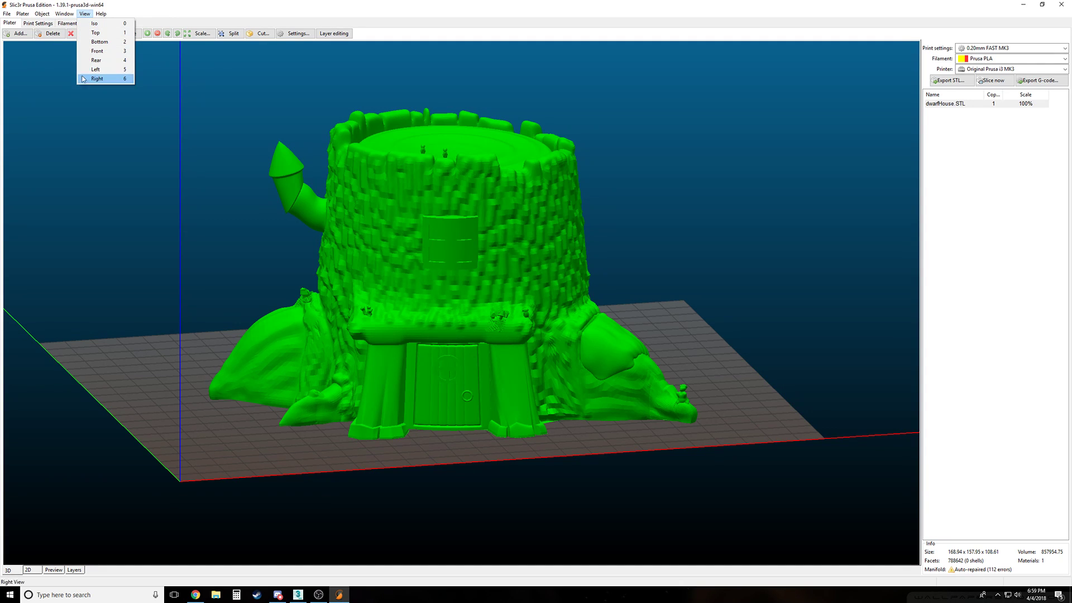
left_click(92, 24)
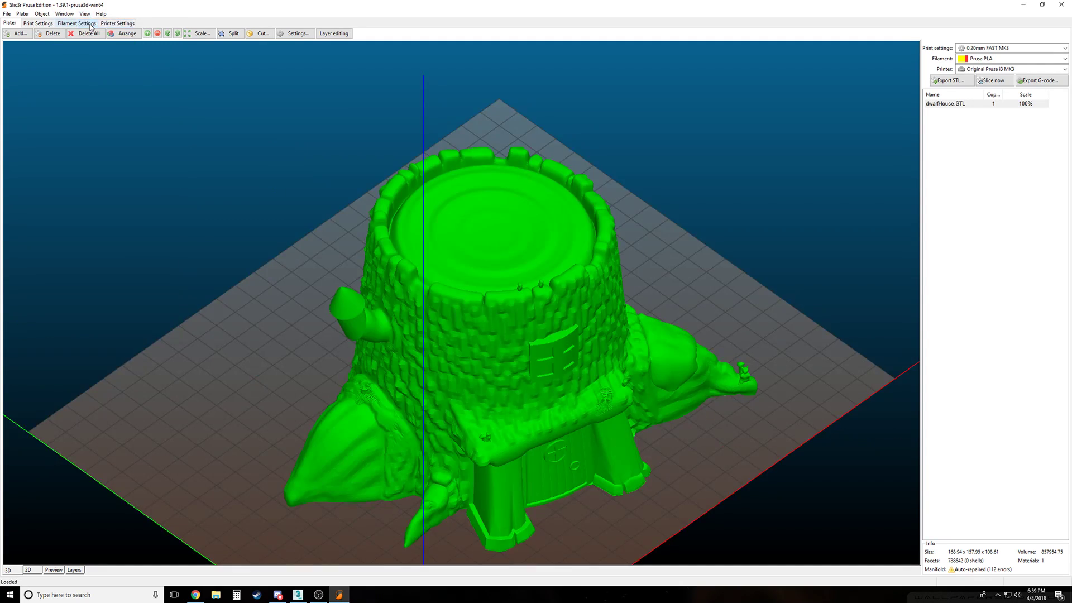
scroll(215, 153, "down", 4)
left_click(84, 14)
mouse_move(101, 15)
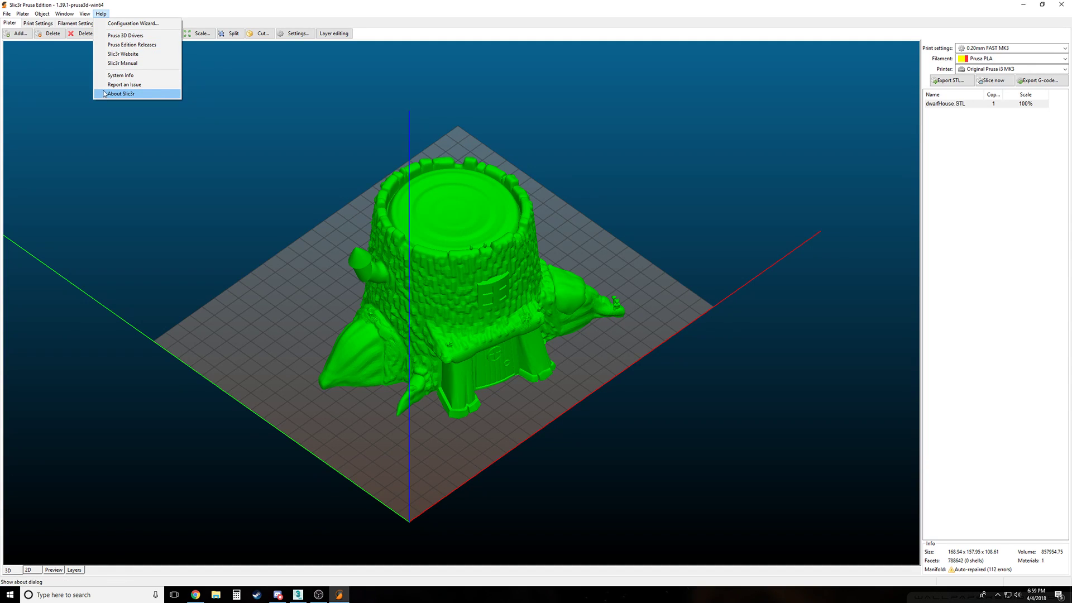
mouse_move(24, 16)
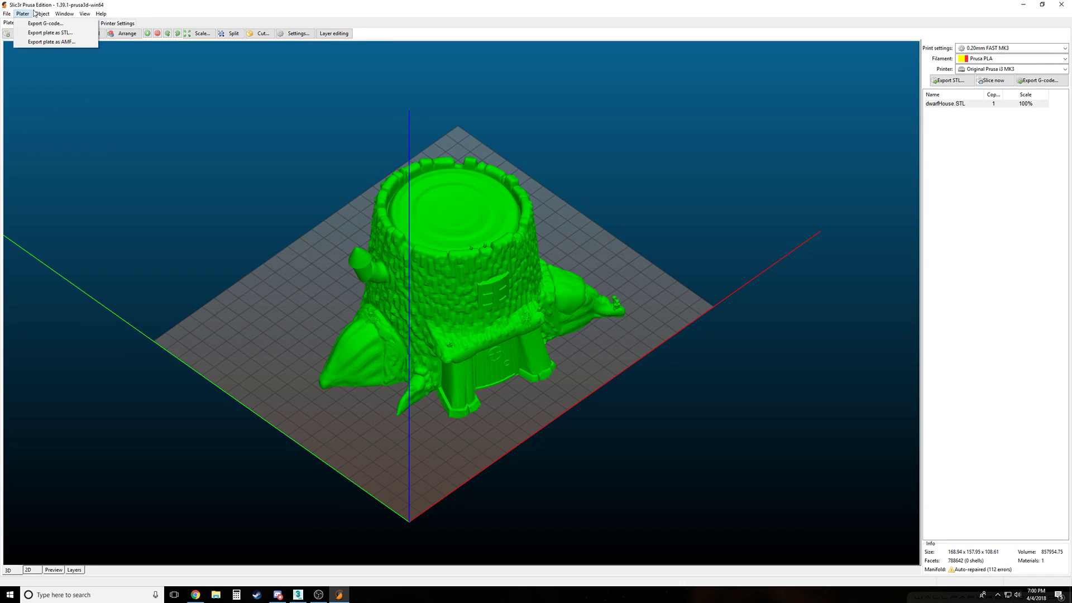
Inspect the dwarf house up close from the front and from above, and reselect the model
left_click_drag(760, 319, 685, 339)
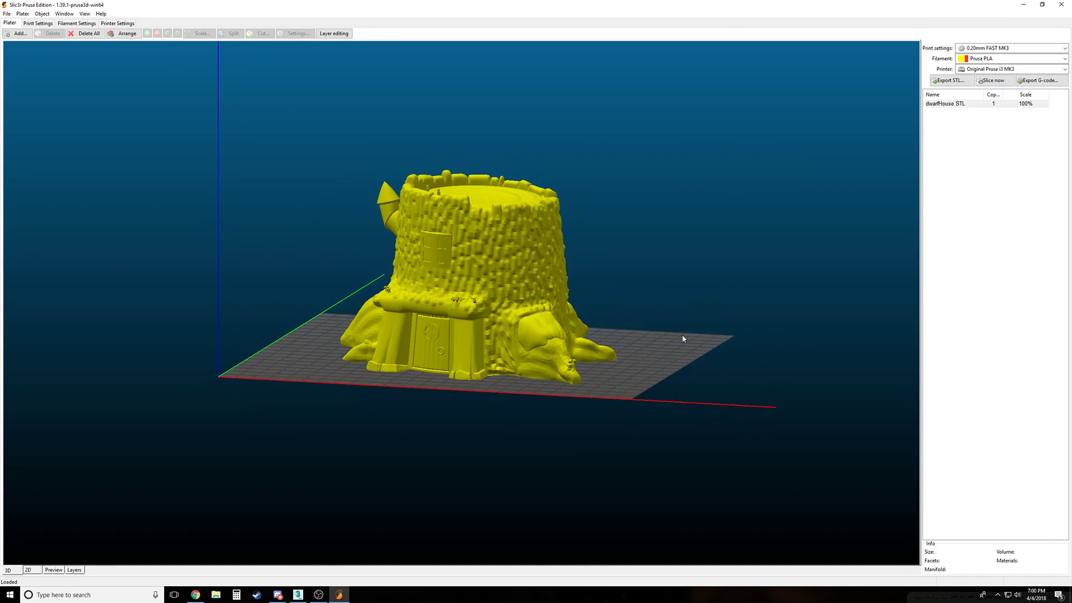
scroll(685, 340, "up", 5)
left_click(712, 383)
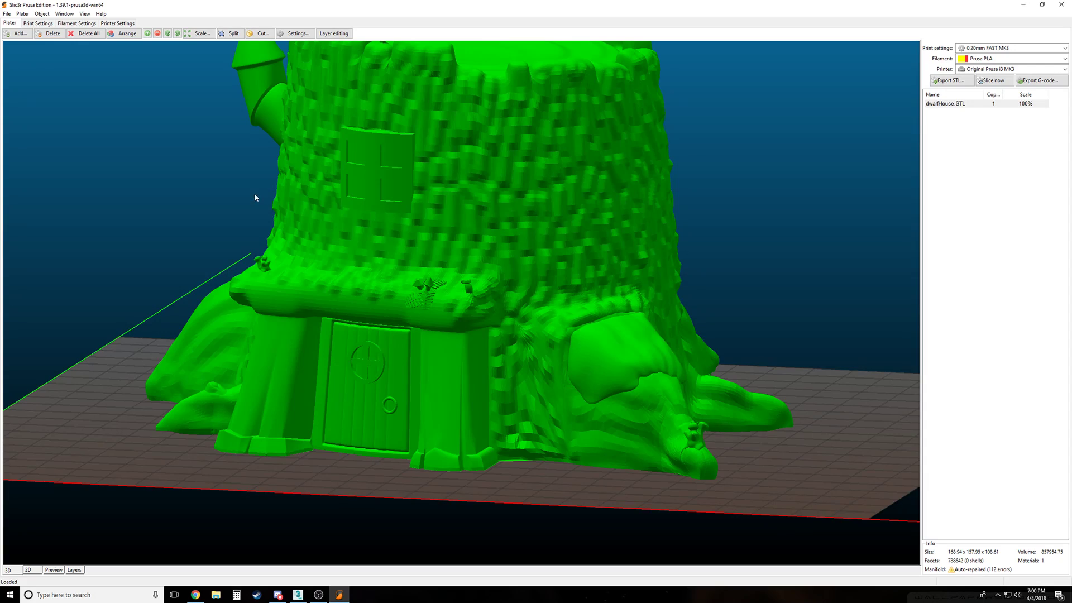
scroll(256, 197, "down", 10)
left_click(275, 232)
left_click_drag(274, 232, 252, 241)
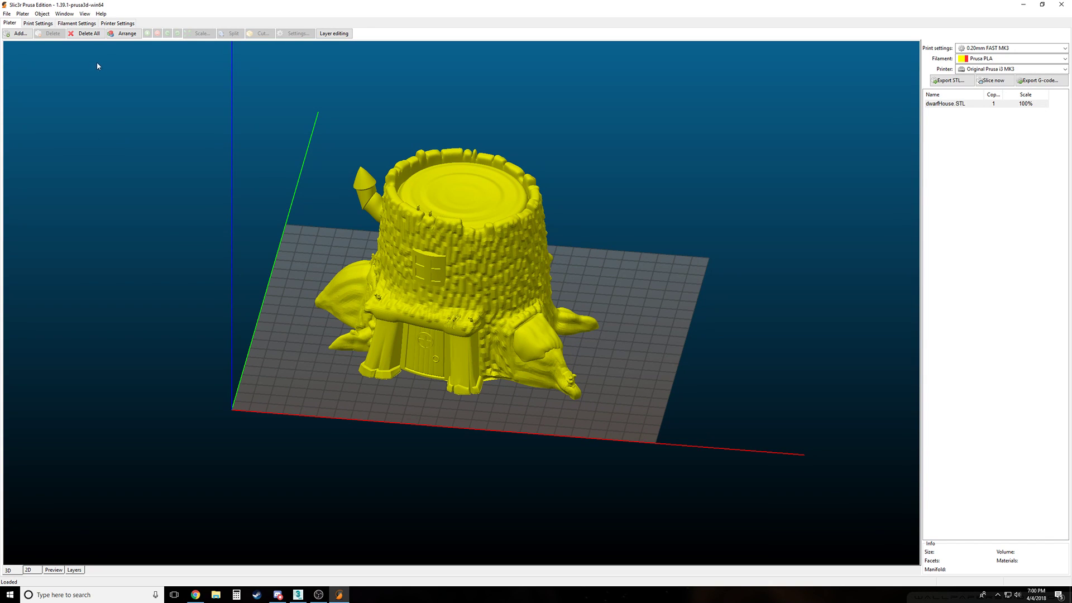
left_click(419, 189)
Open the Quick Slice file selection and dismiss it, and start slicing the dwarf house but cancel the process
left_click(22, 14)
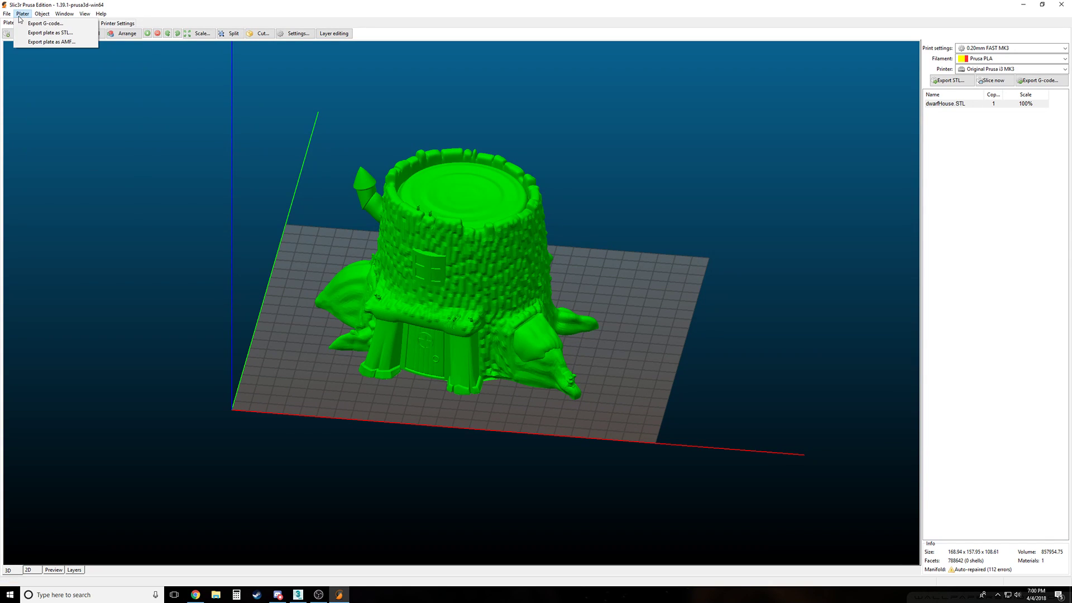
mouse_move(10, 16)
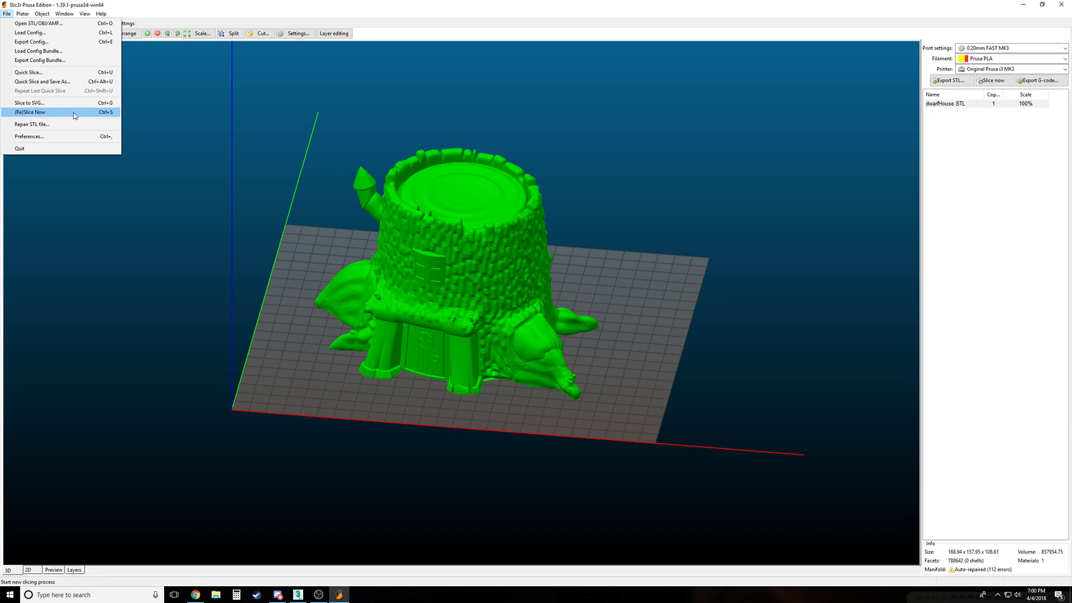
left_click(68, 72)
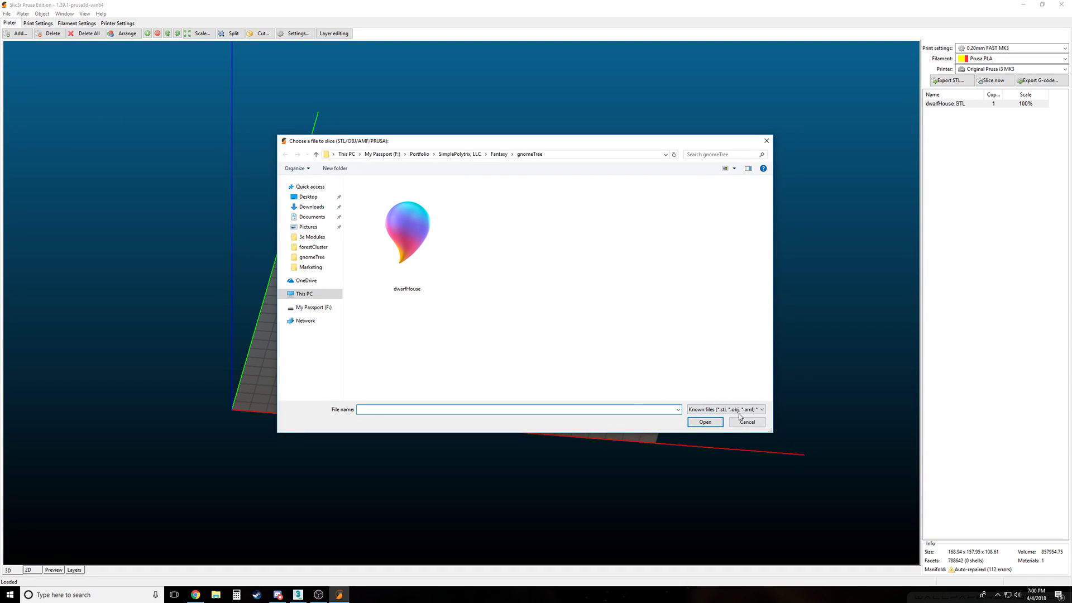
left_click(743, 422)
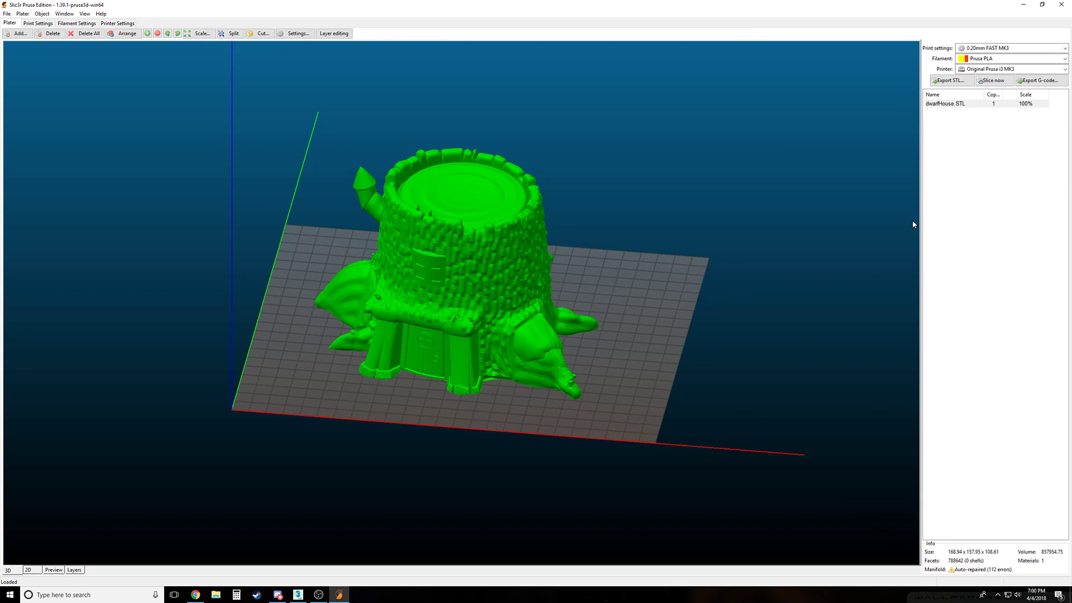
left_click(991, 80)
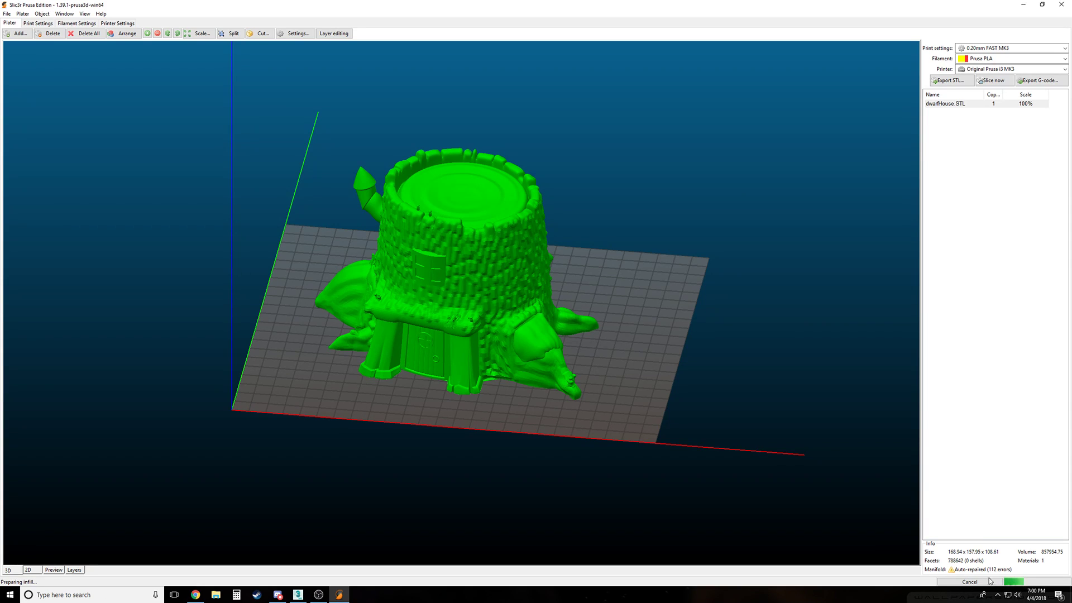
left_click(970, 582)
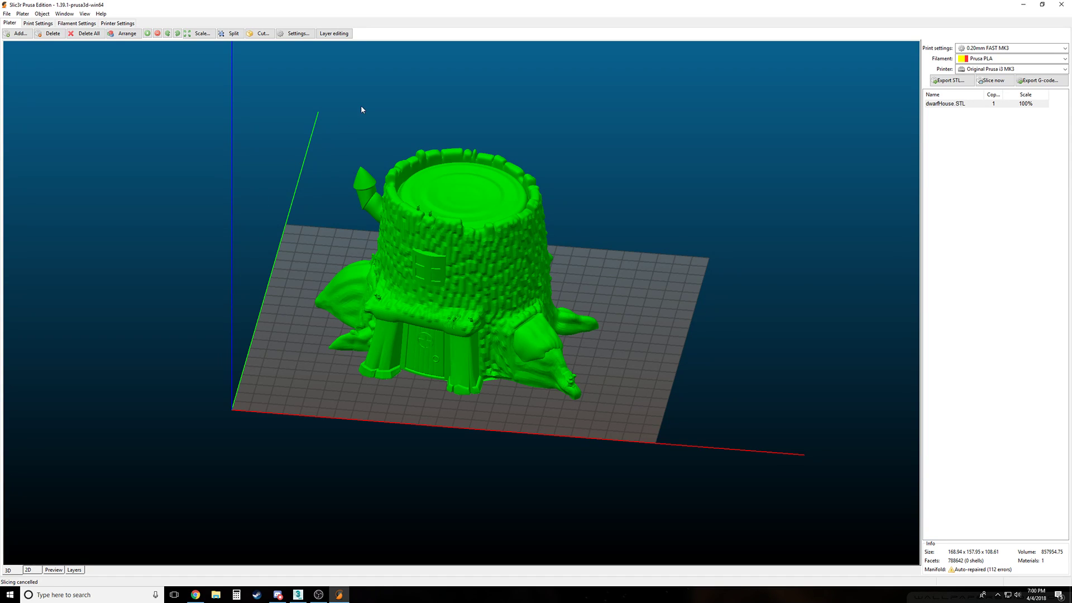
Turn on layer editing for the dwarf house and view the model up close
left_click(334, 34)
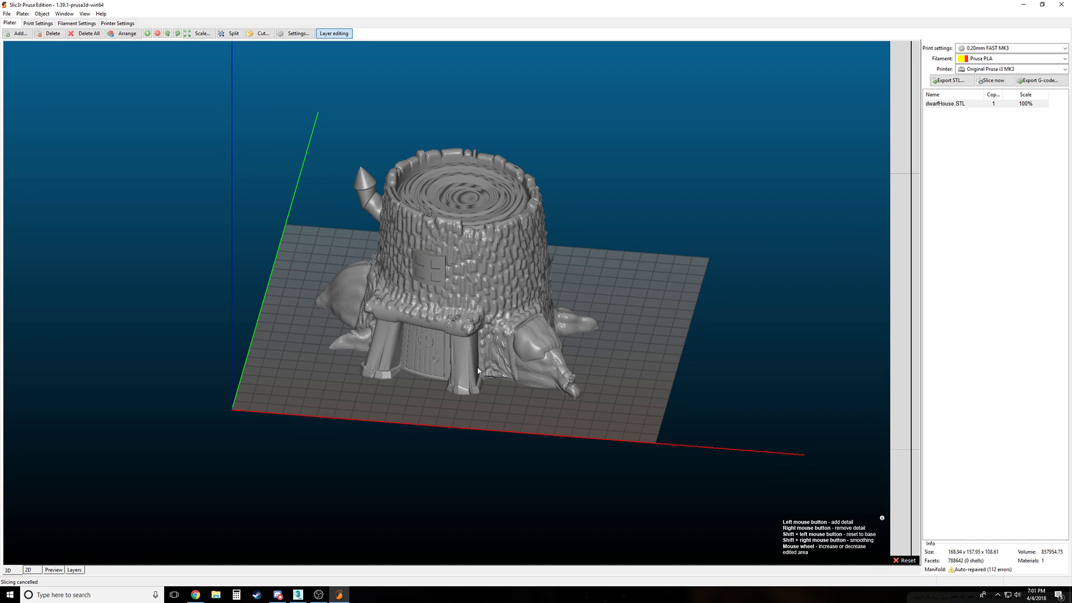
scroll(478, 370, "up", 5)
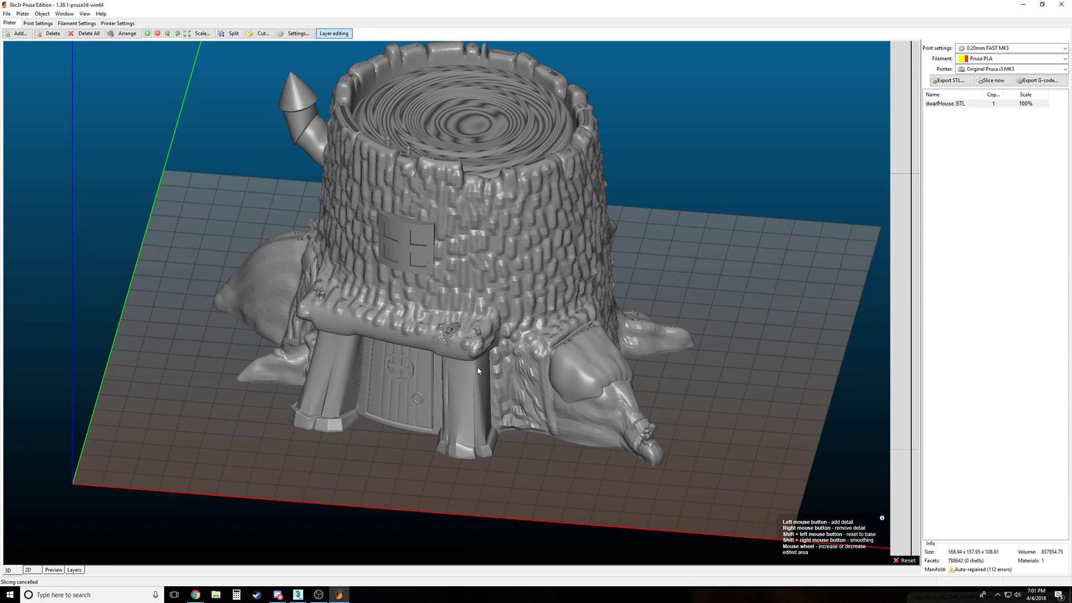
right_click(519, 402)
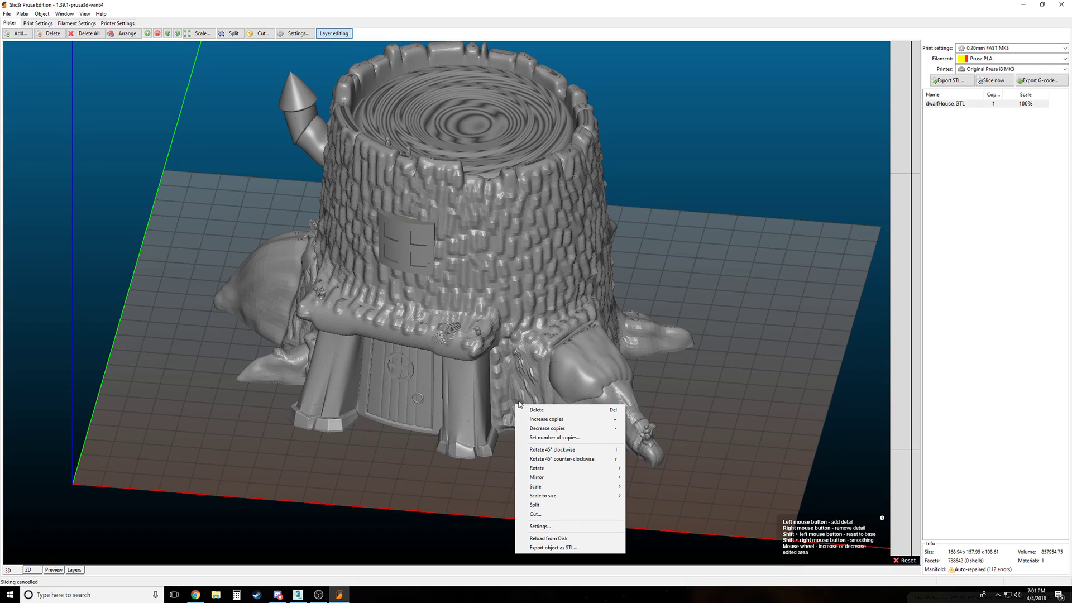
left_click(572, 5)
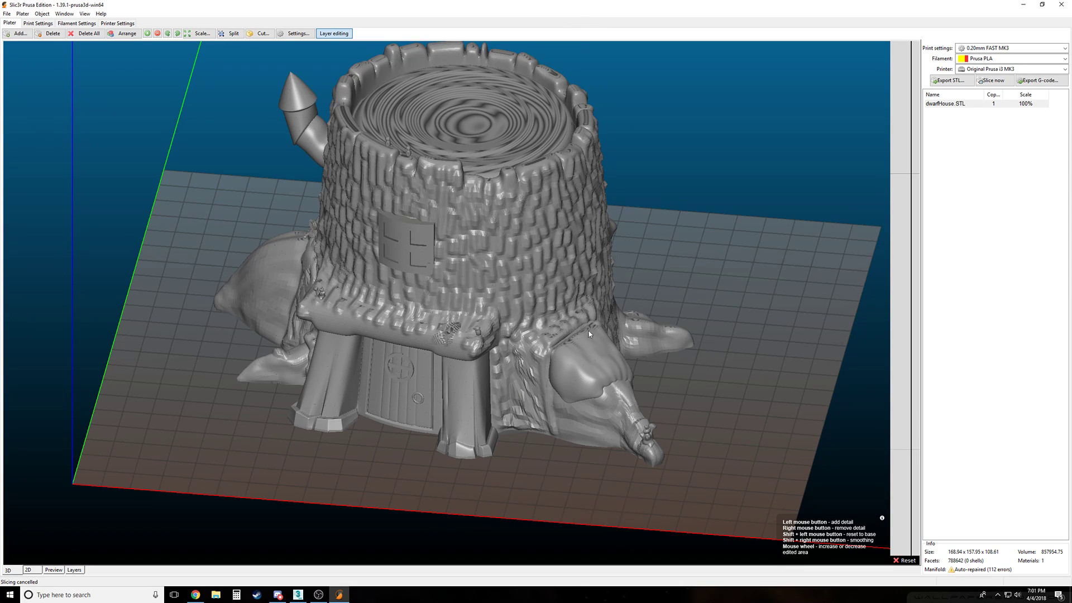
right_click(519, 407)
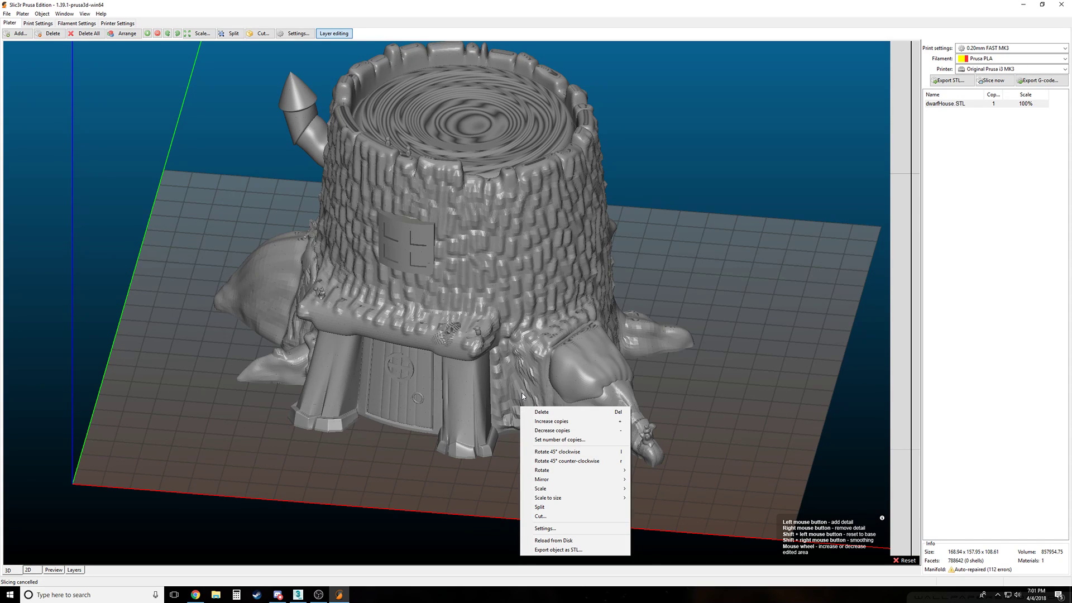
right_click(522, 396)
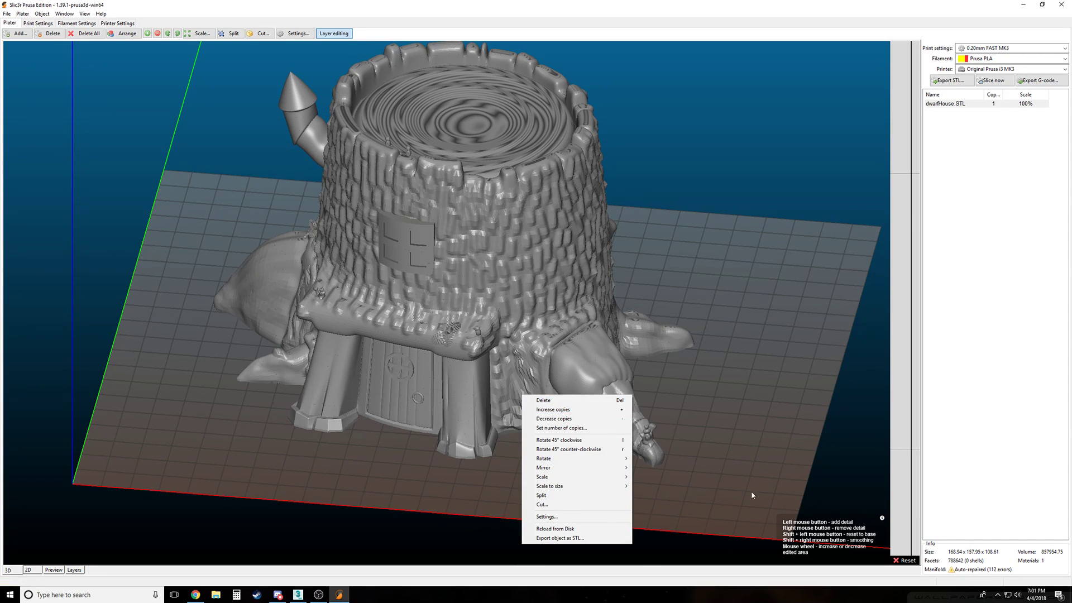
left_click(751, 509)
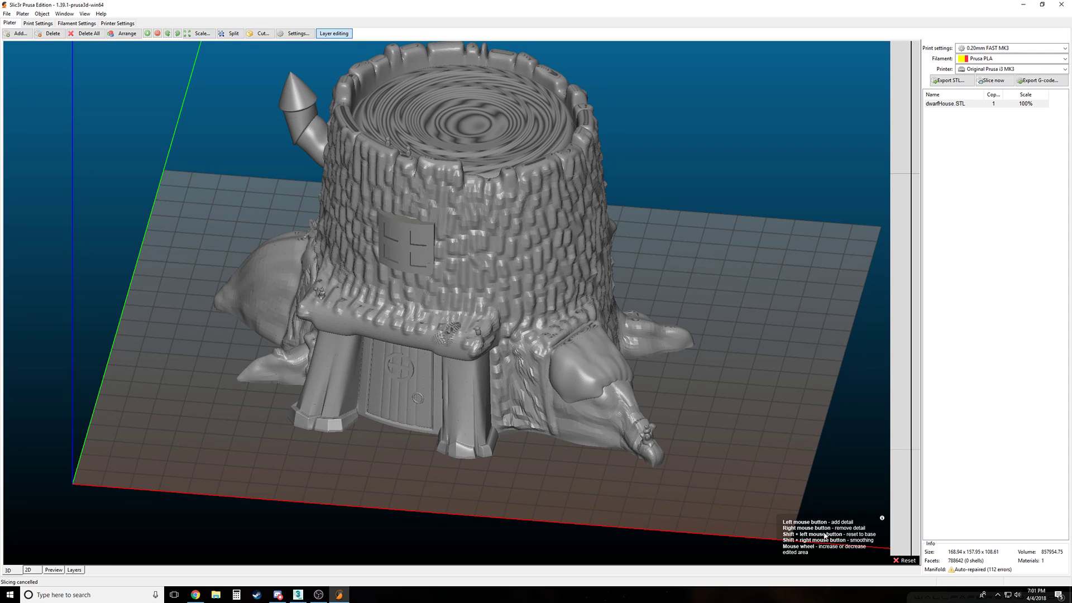
left_click(506, 396)
mouse_move(517, 384)
left_mouse_down()
mouse_move(518, 395)
mouse_move(520, 379)
left_mouse_up()
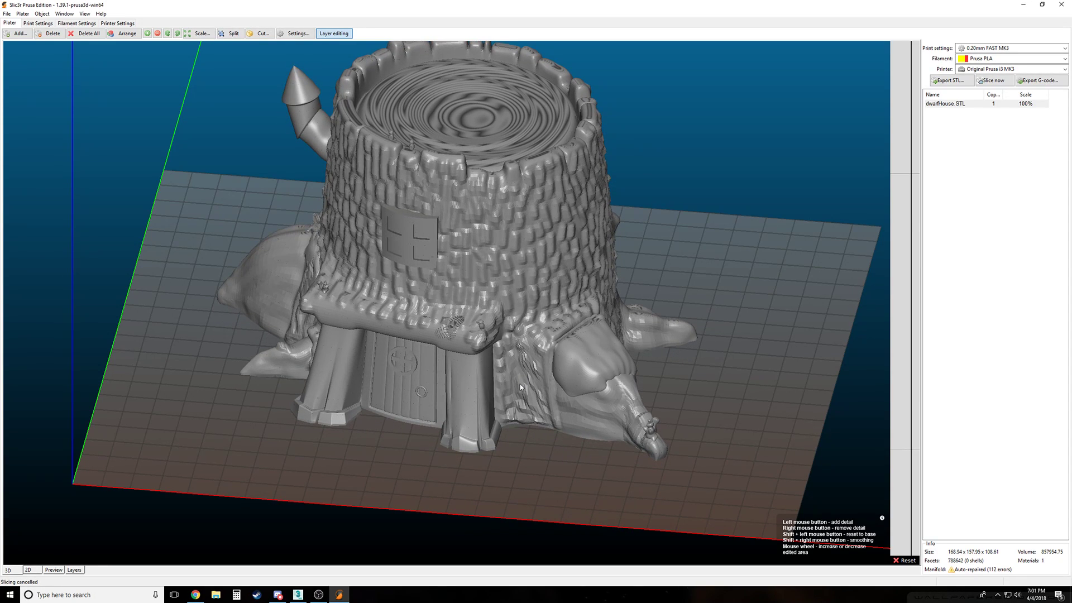
right_click(514, 384)
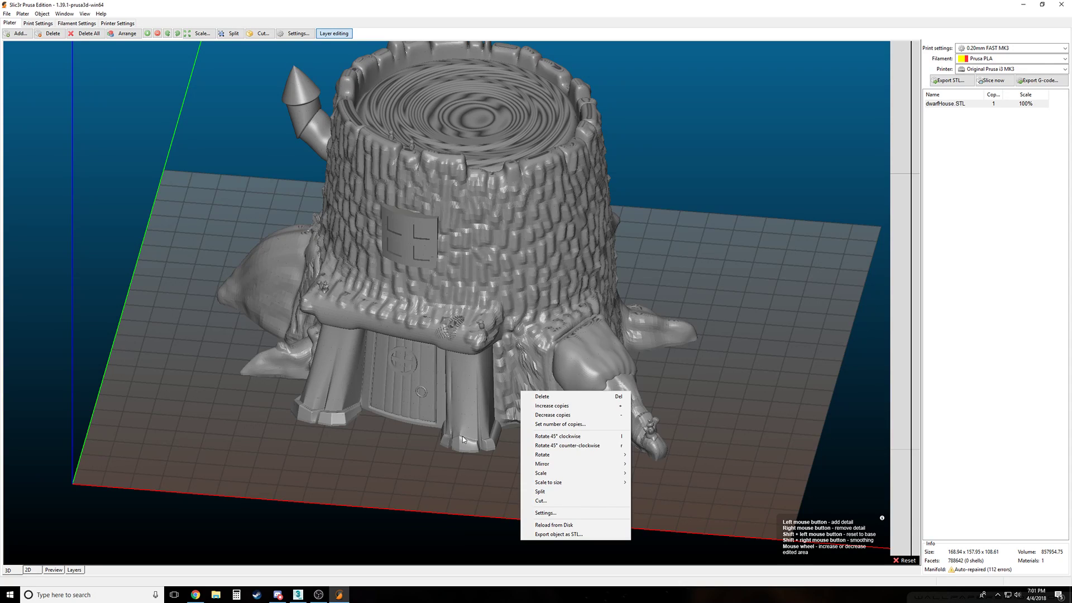
key("Delete")
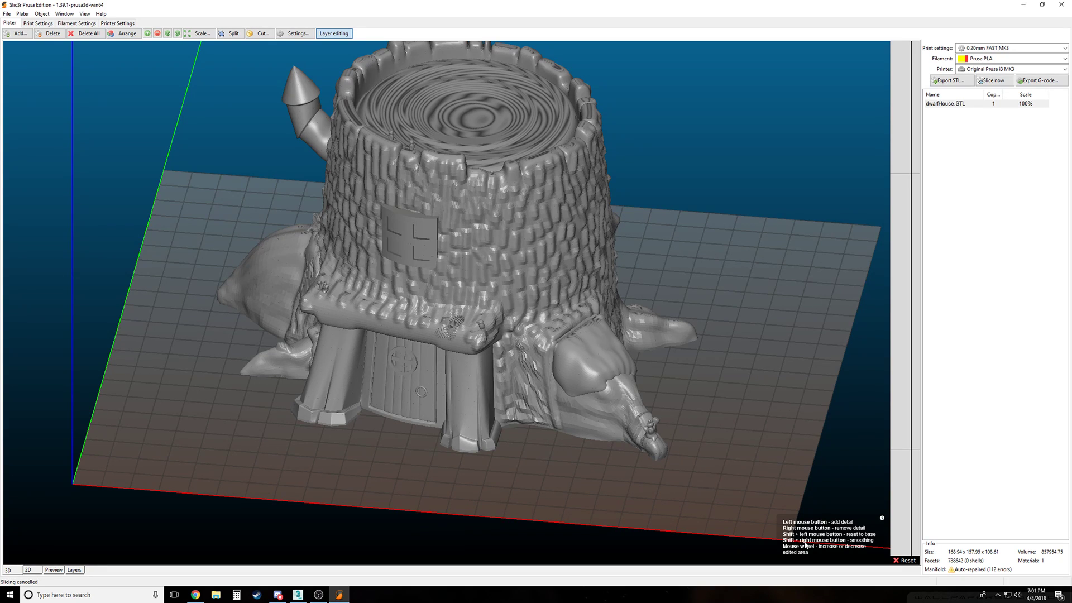
right_click(501, 381)
right_click(504, 361)
right_click(501, 343)
right_click(500, 341)
right_click(519, 330)
right_click(482, 350)
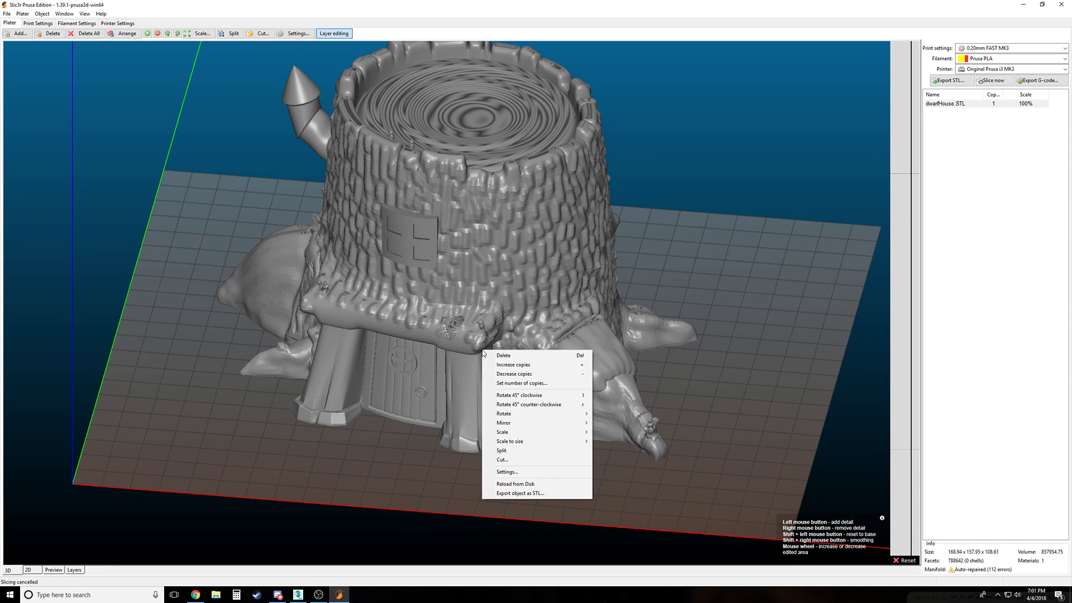
right_click(518, 305)
right_click(518, 306)
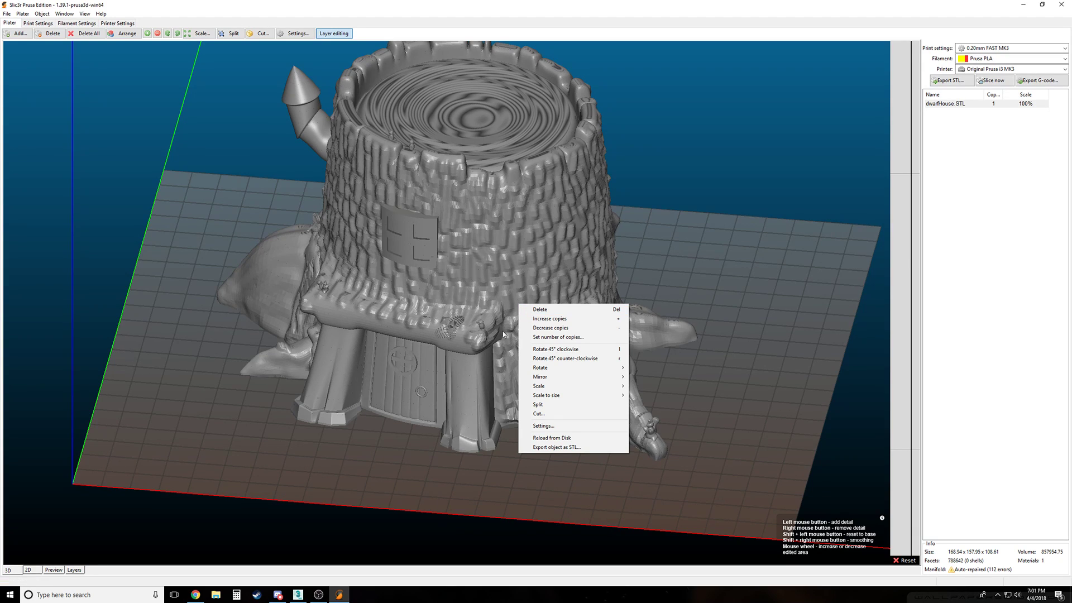
left_click(757, 474)
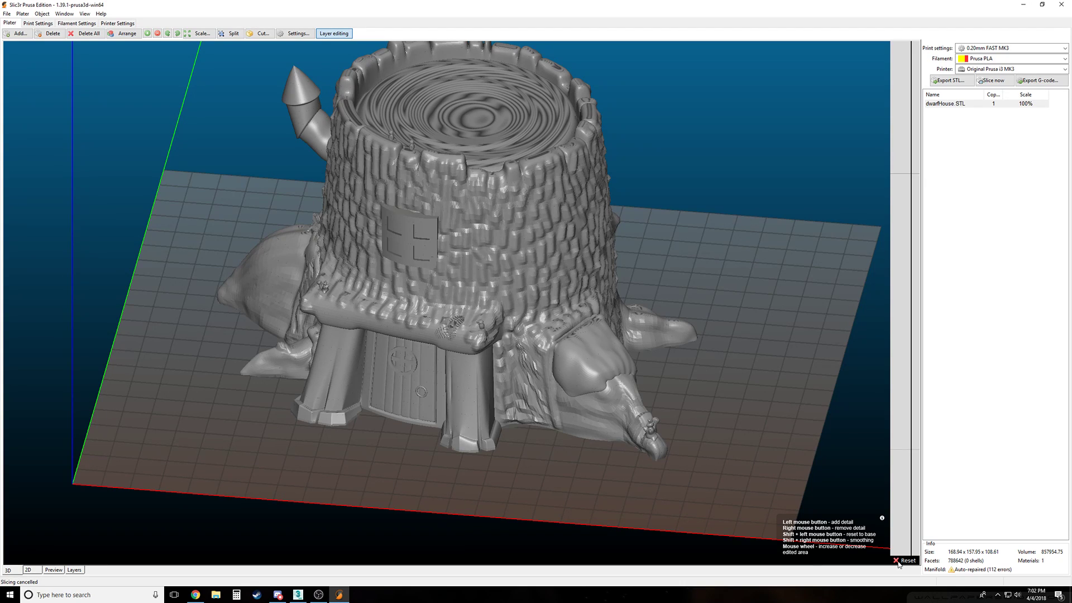
double_click(262, 374)
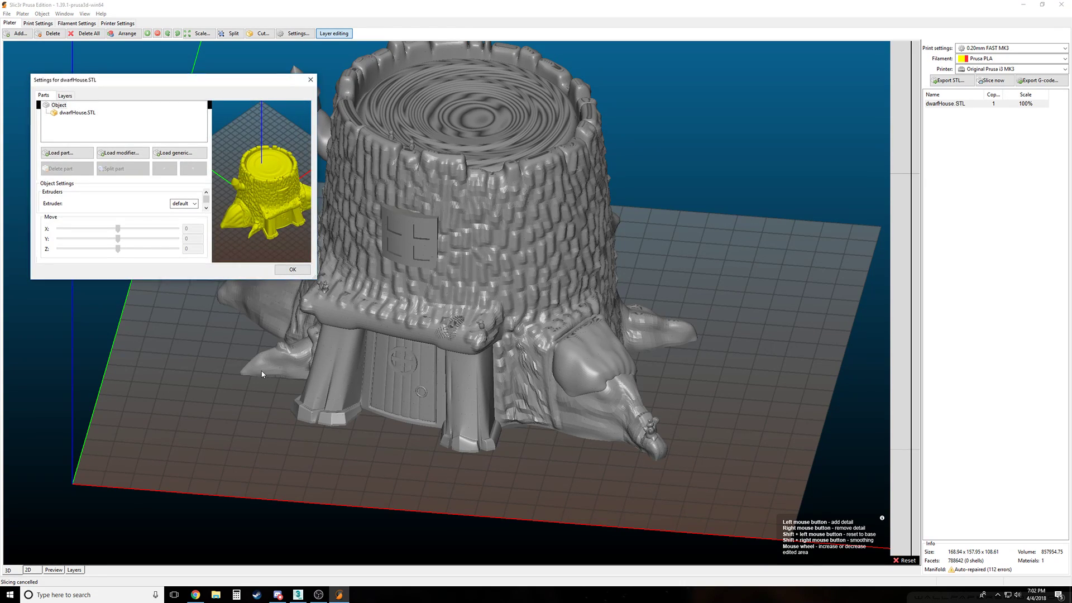
left_click(311, 80)
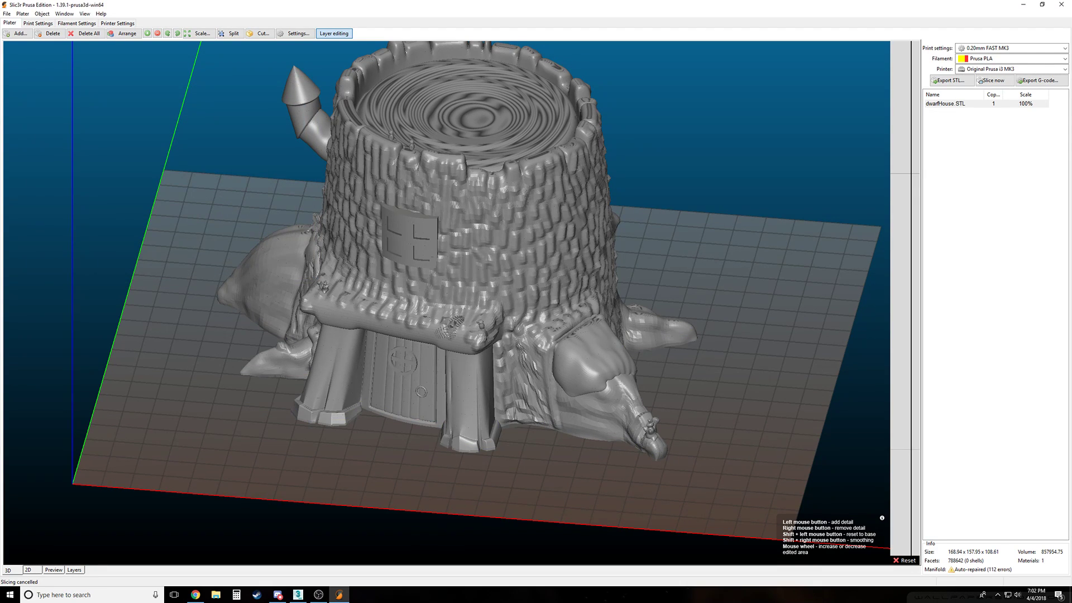
left_click(6, 14)
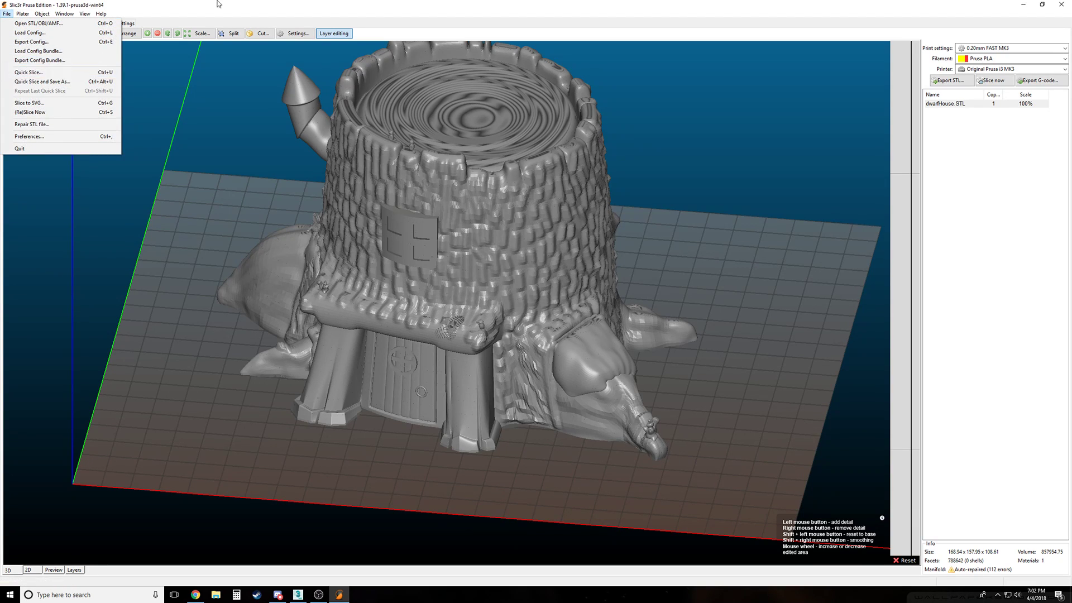
left_click(259, 3)
Delete the model from the plate, load the dwarfHouse file again and turn off layer editing
left_click(46, 35)
left_click(20, 33)
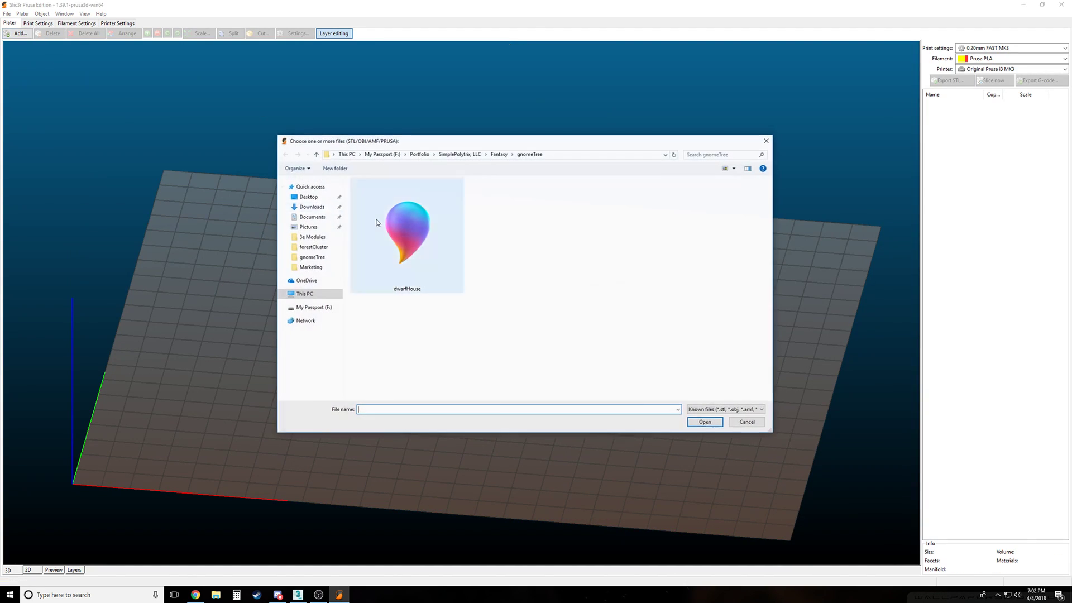
left_click(427, 252)
double_click(428, 251)
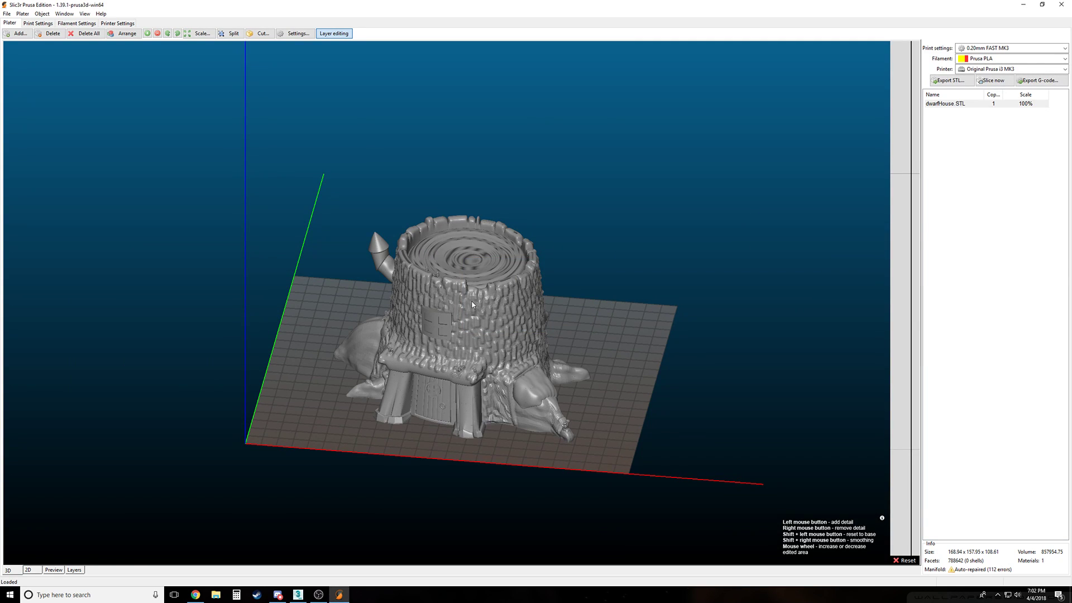
left_click(337, 36)
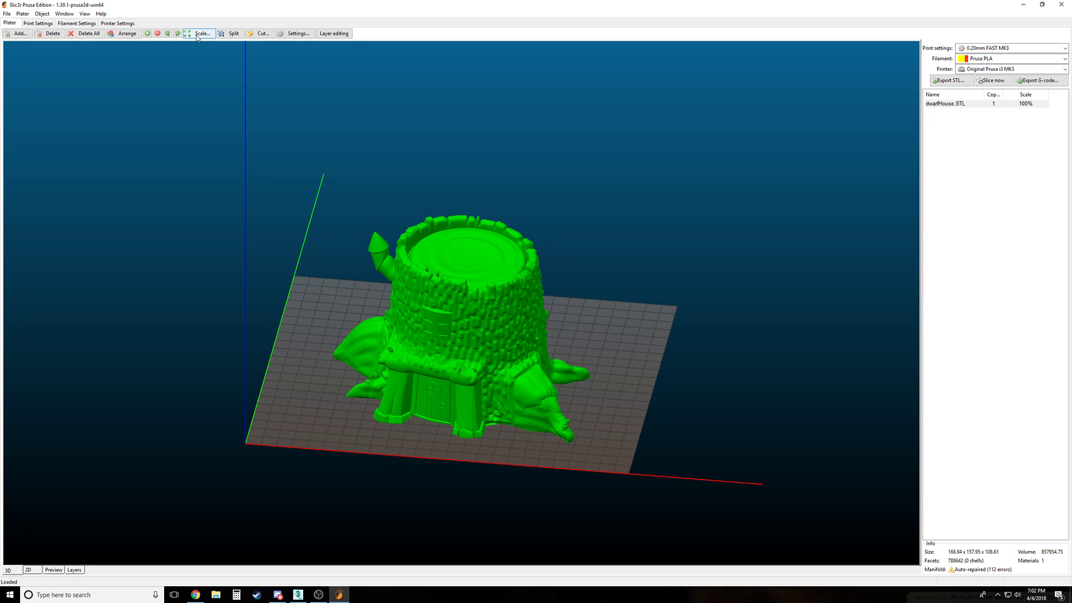
Examine the dwarfHouse model in the preview, layers, 2D and 3D views
left_click(51, 570)
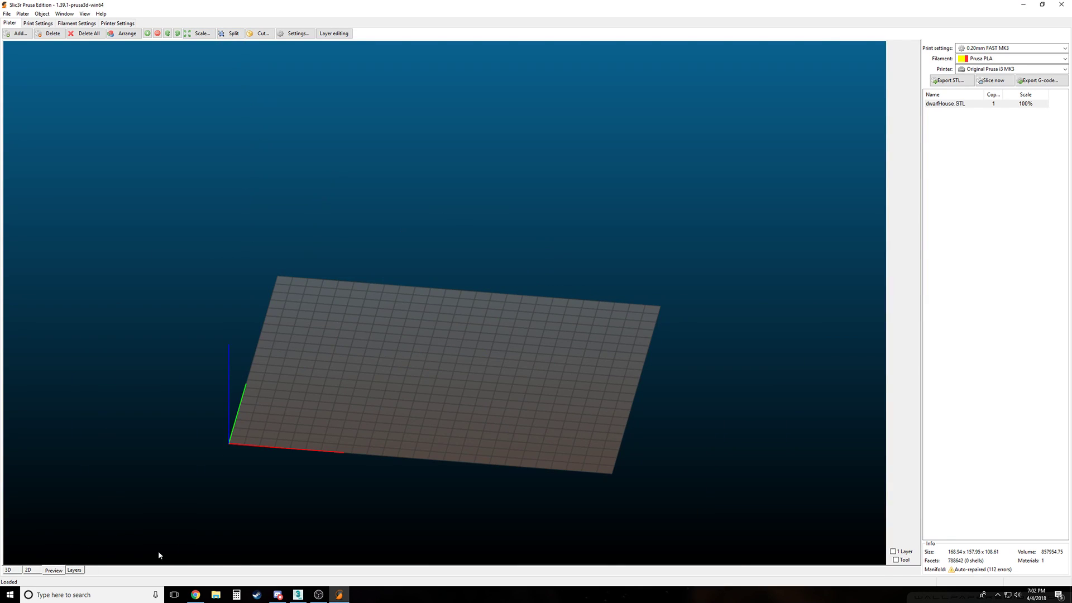
left_click(8, 571)
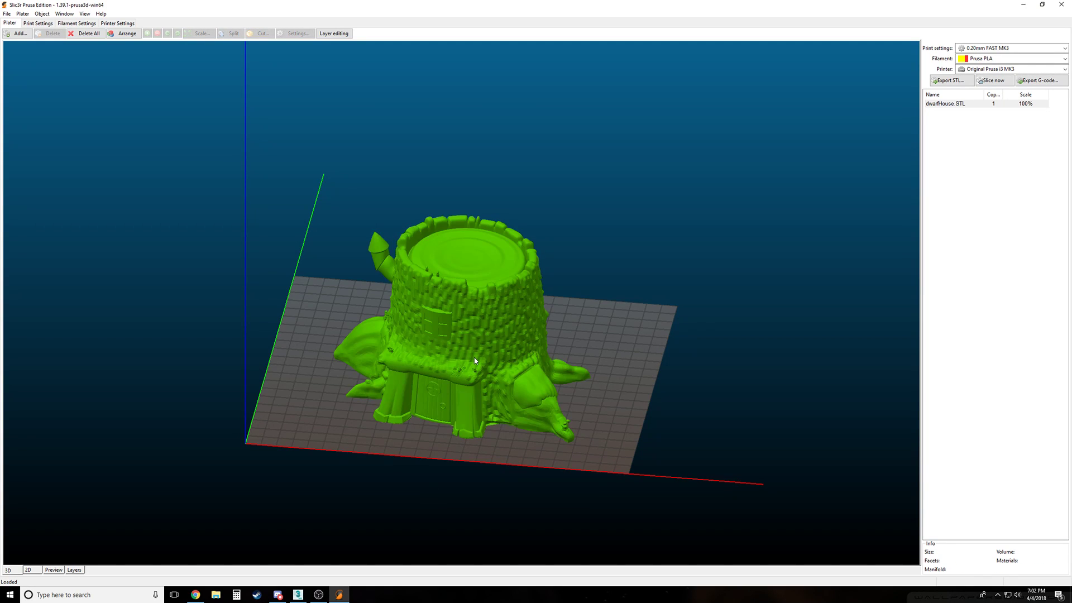
left_click(463, 457)
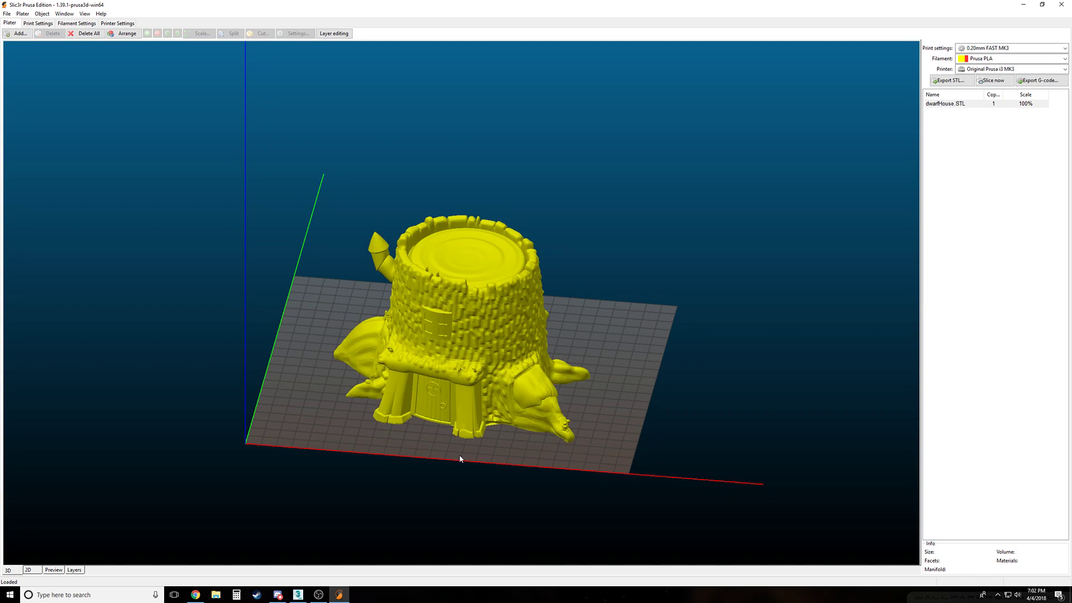
left_click(479, 399)
left_click(54, 570)
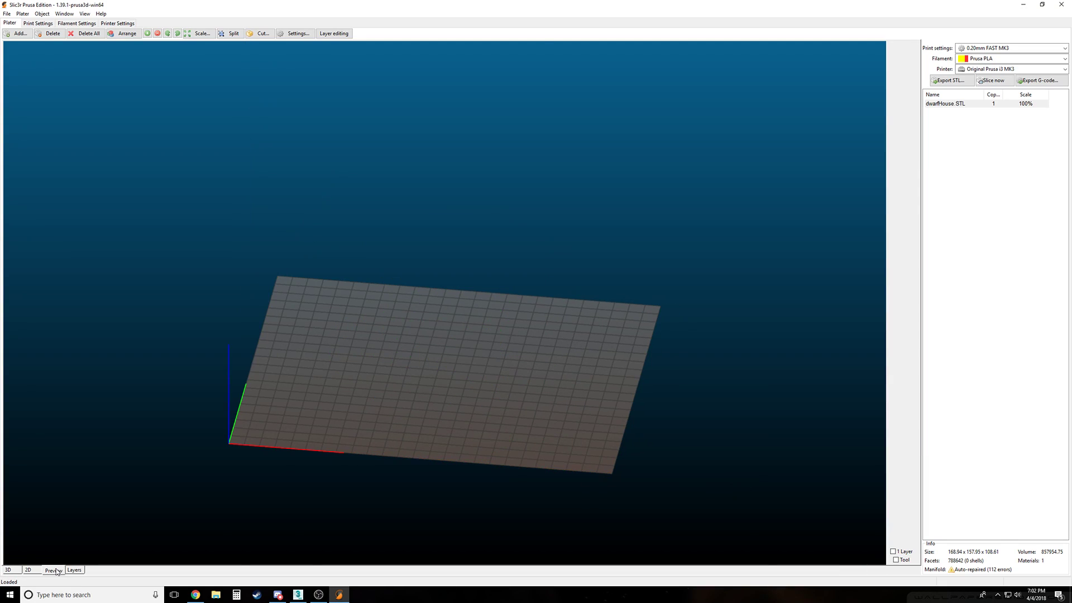
left_click(74, 570)
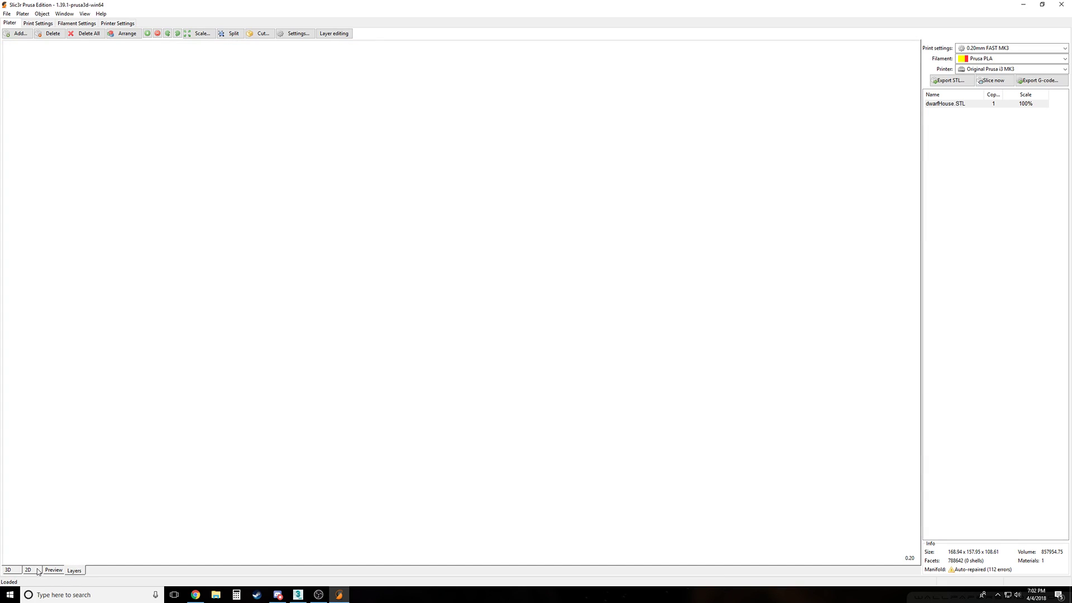
left_click(37, 570)
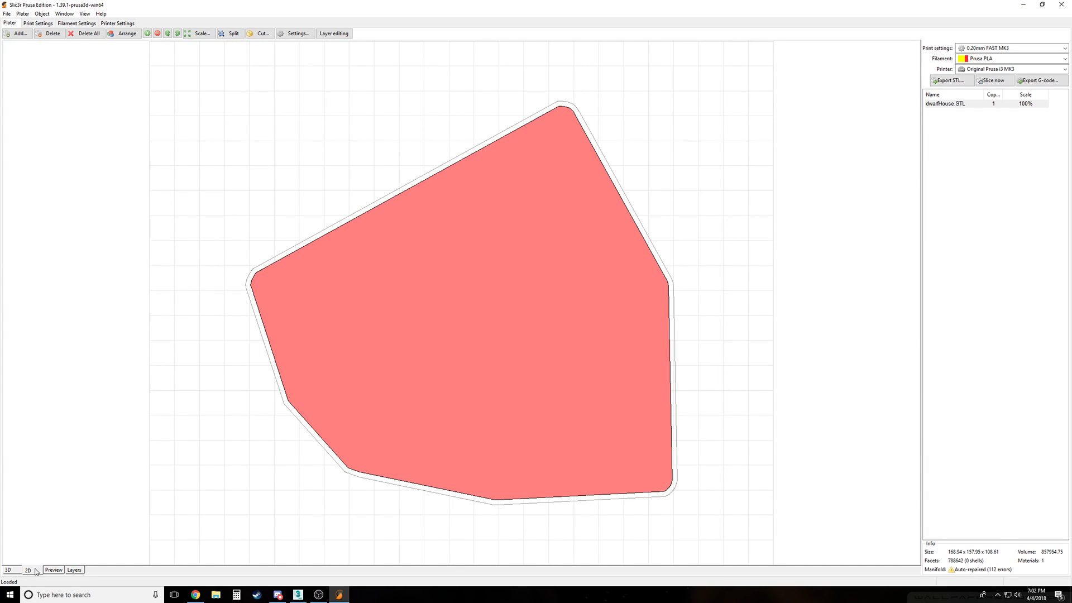
left_click(49, 570)
left_click(18, 570)
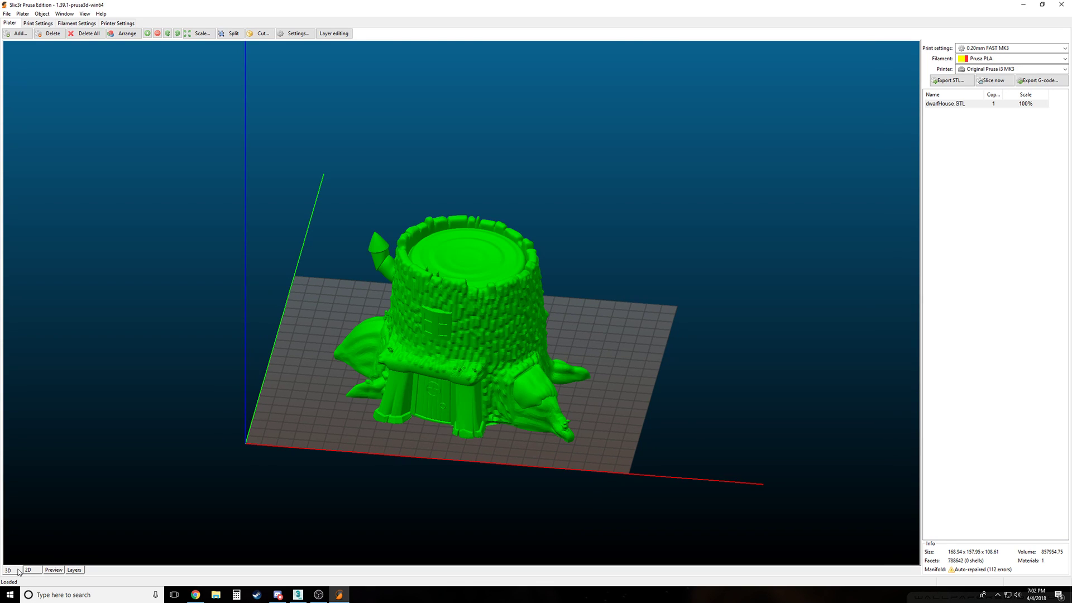
left_click(57, 570)
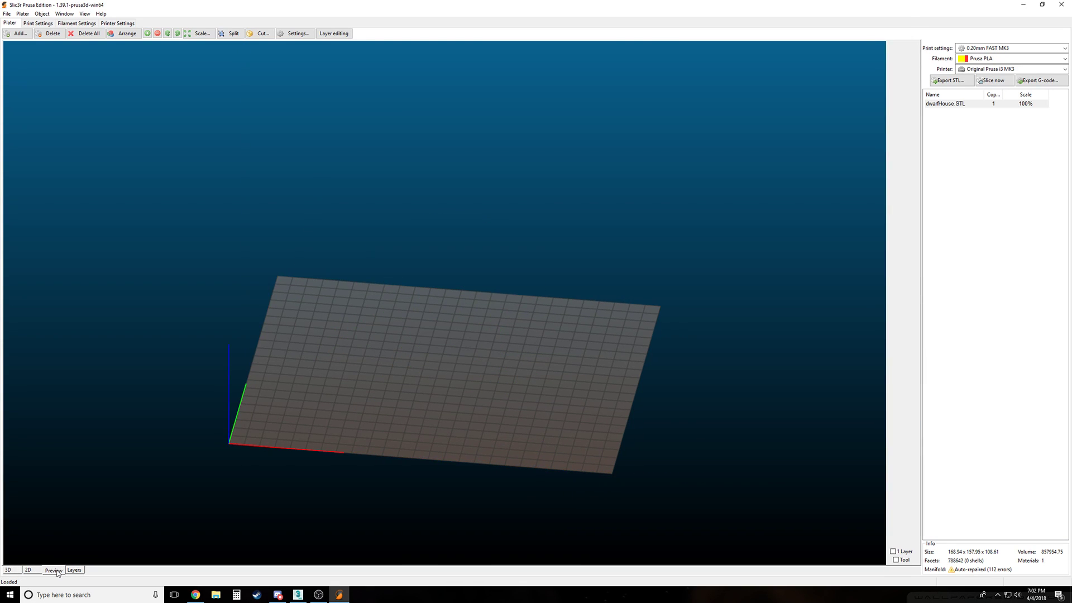
left_click(18, 570)
left_click(593, 505)
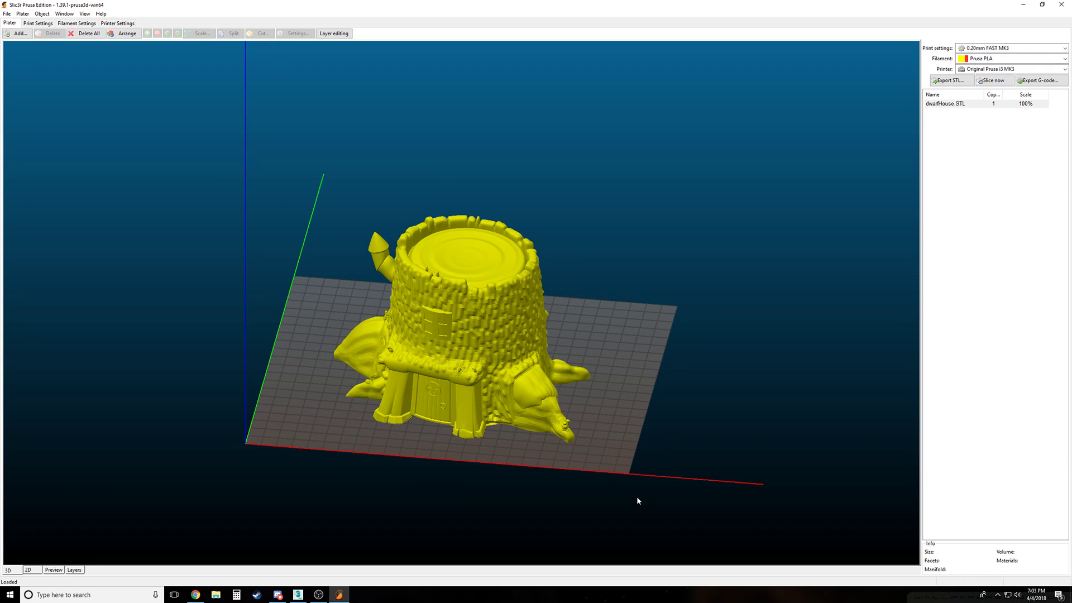
left_click(66, 14)
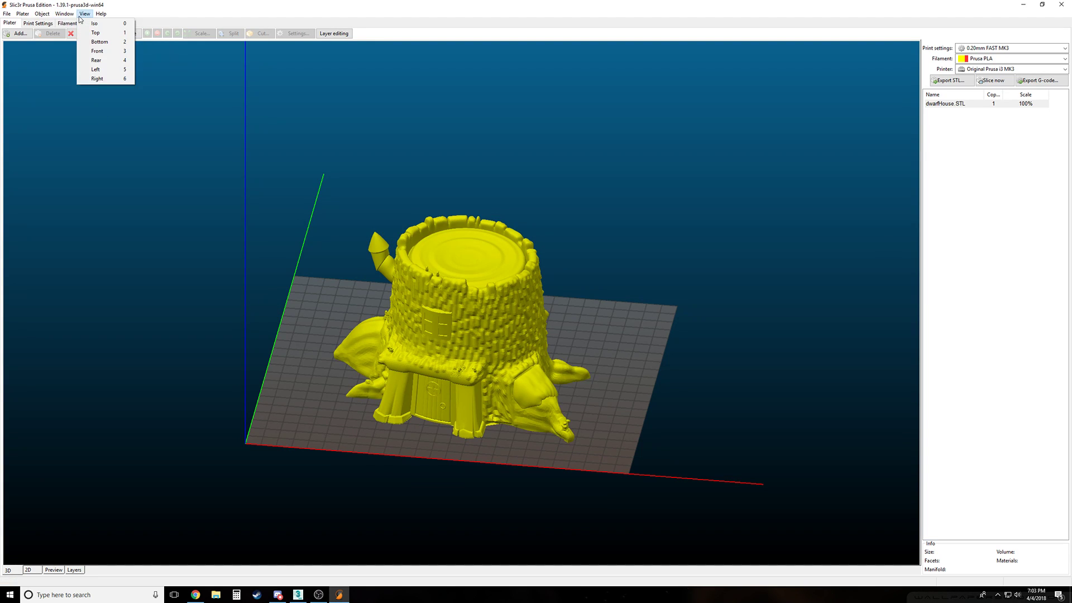
mouse_move(52, 16)
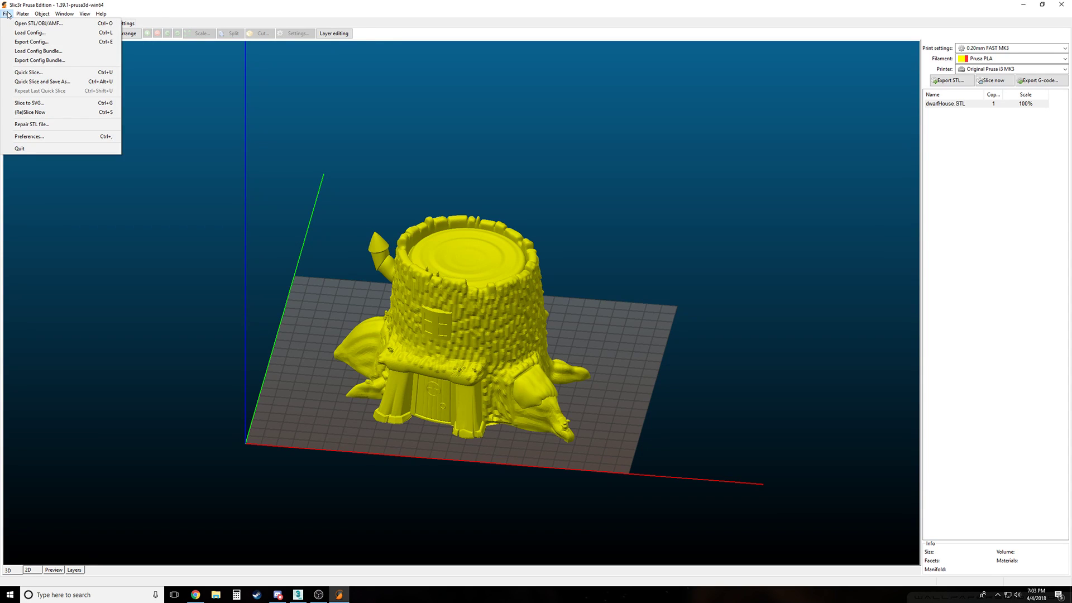
left_click(176, 157)
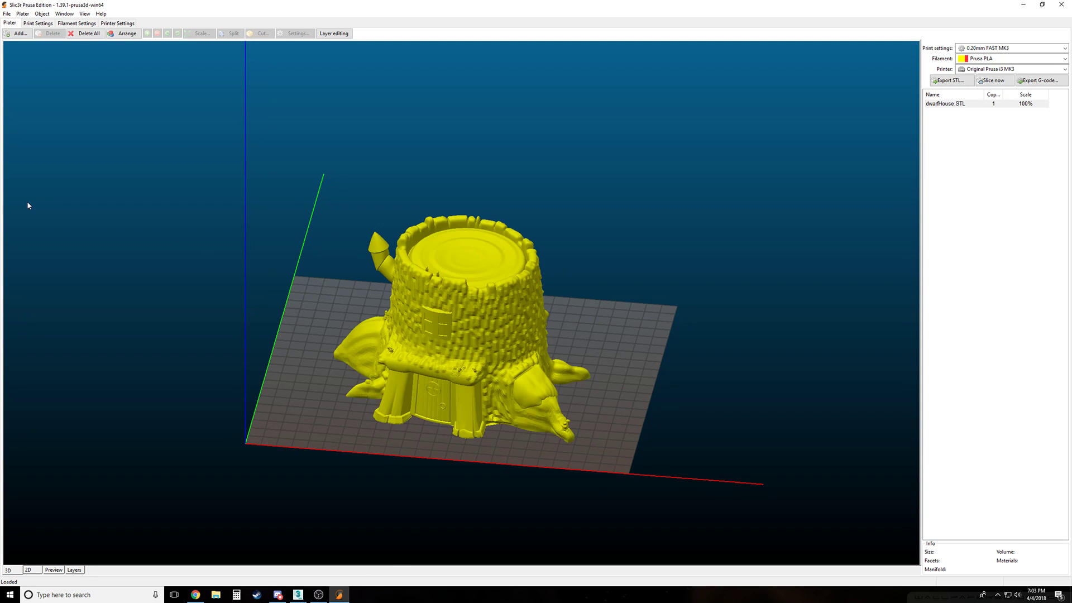
left_click(8, 13)
Delete the dwarfHouse model from the plate and switch to 3ds Max
left_click(455, 270)
left_click(453, 271)
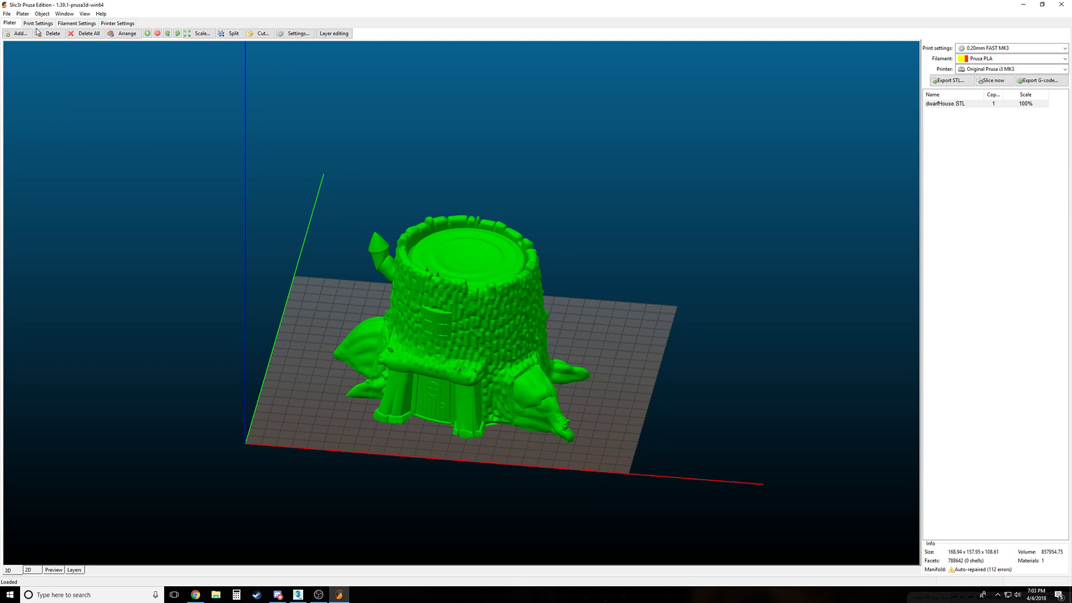
left_click(51, 33)
left_click(1024, 5)
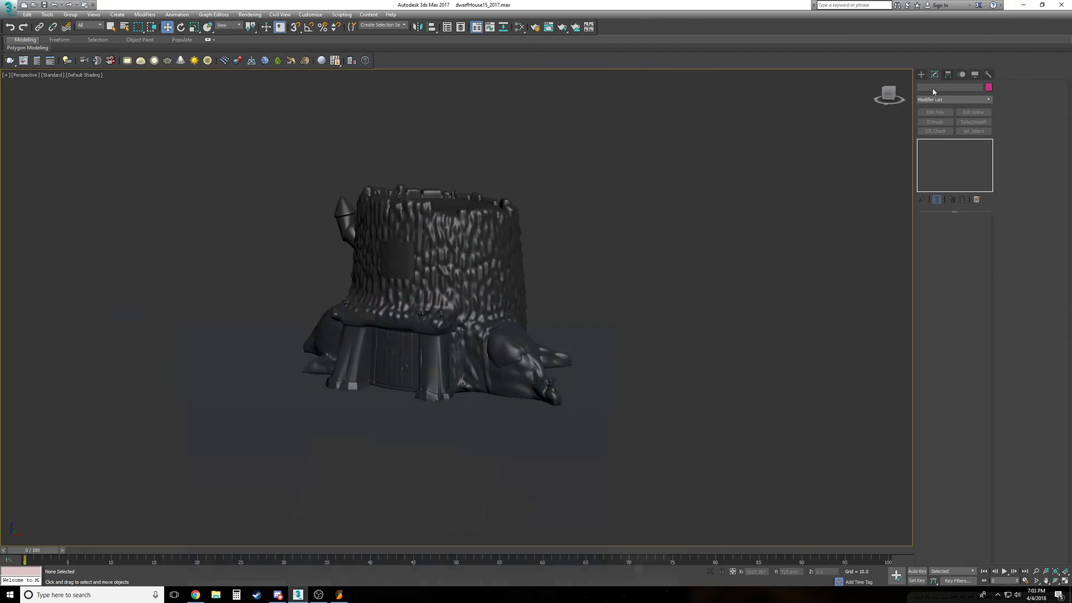
Replace the open dwarf house scene with a new, empty scene
left_click(11, 9)
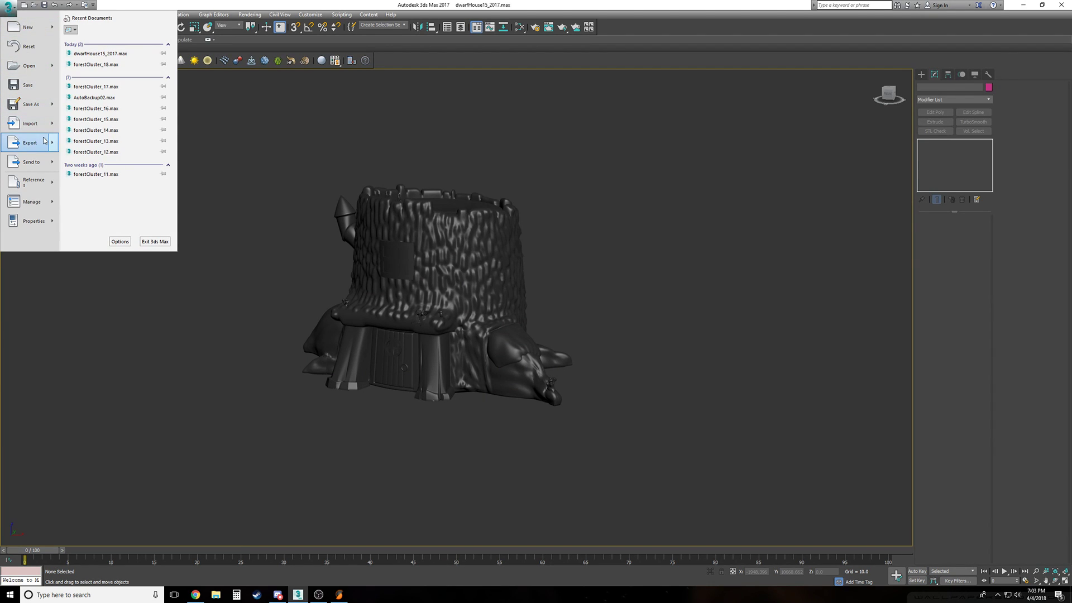
mouse_move(31, 28)
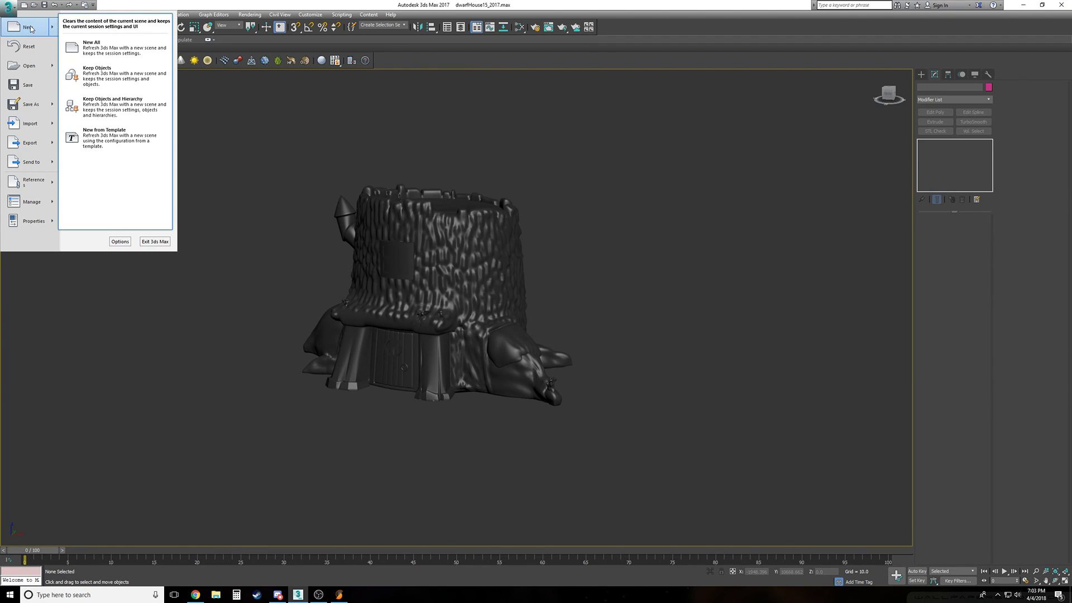
left_click(30, 28)
left_click(533, 313)
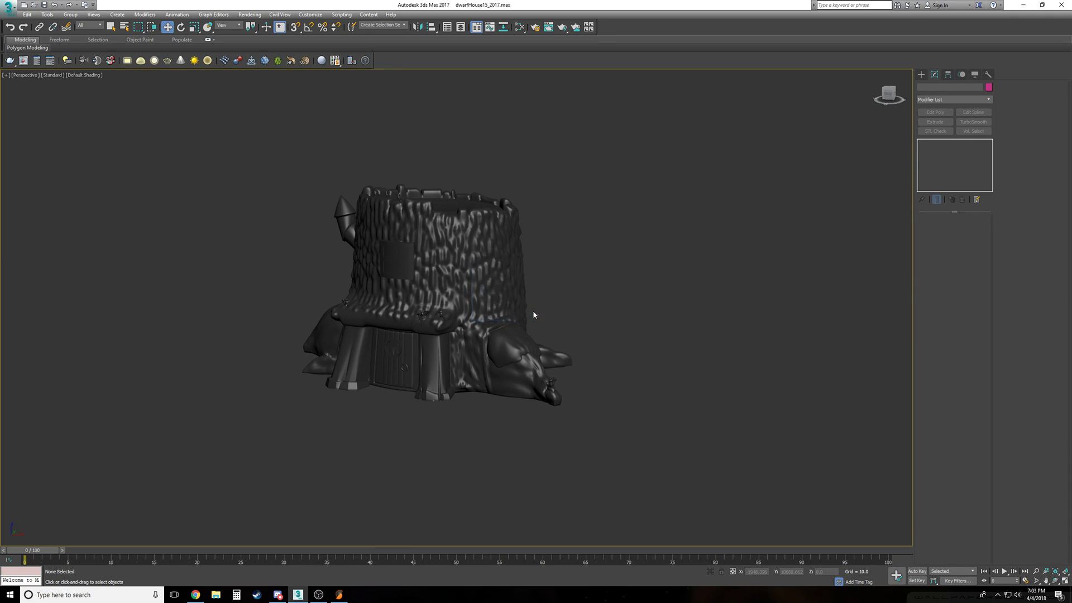
left_click(341, 14)
left_click(380, 3)
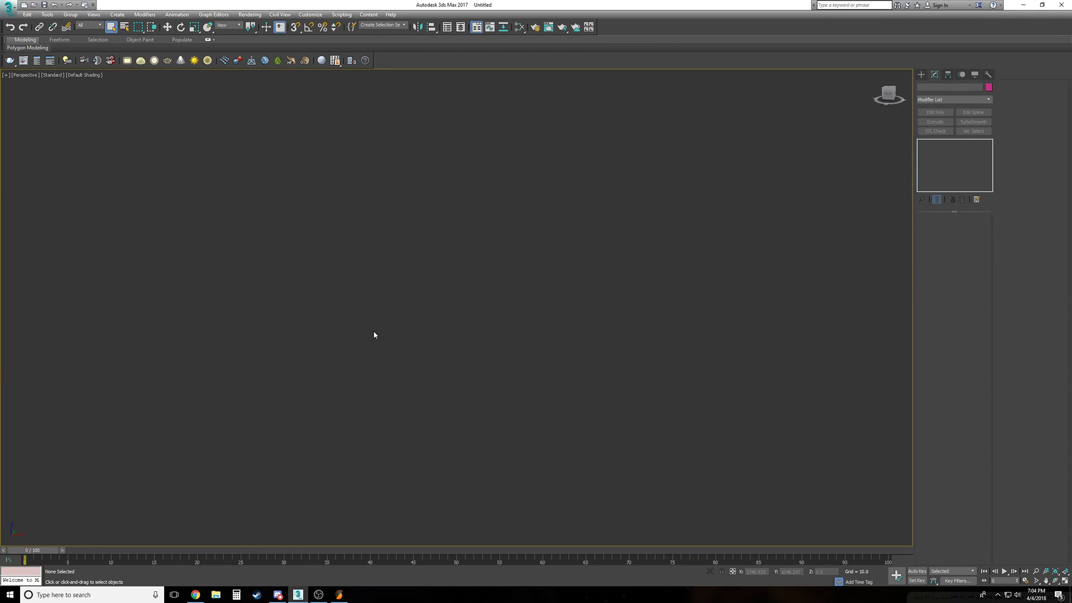
Set the display unit scale to metric millimeters and accept the system unit scale of 1 unit = 1.0 millimeters
key("t")
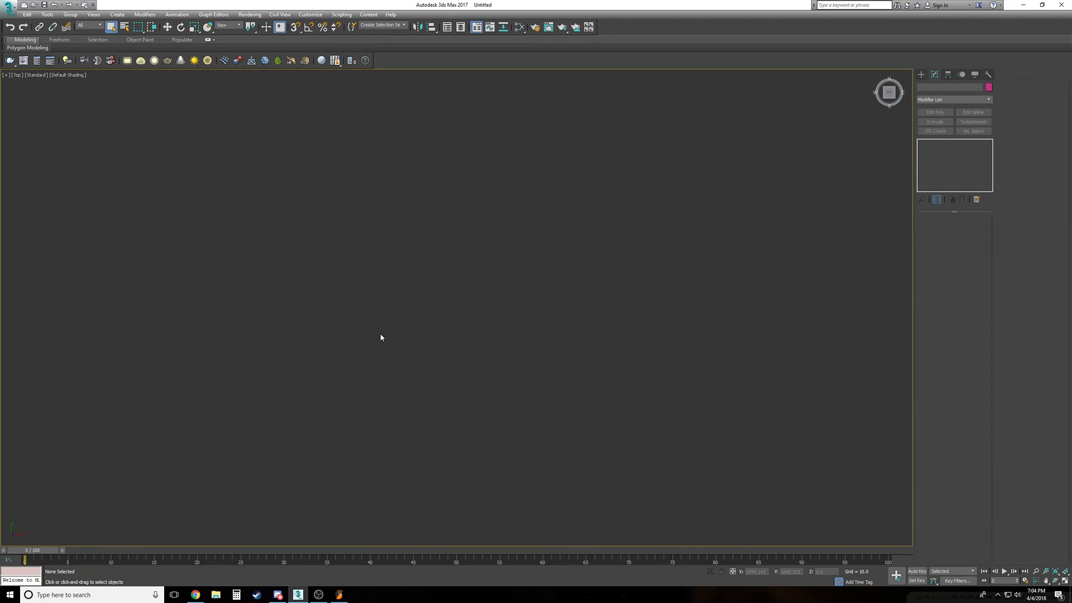
key("p")
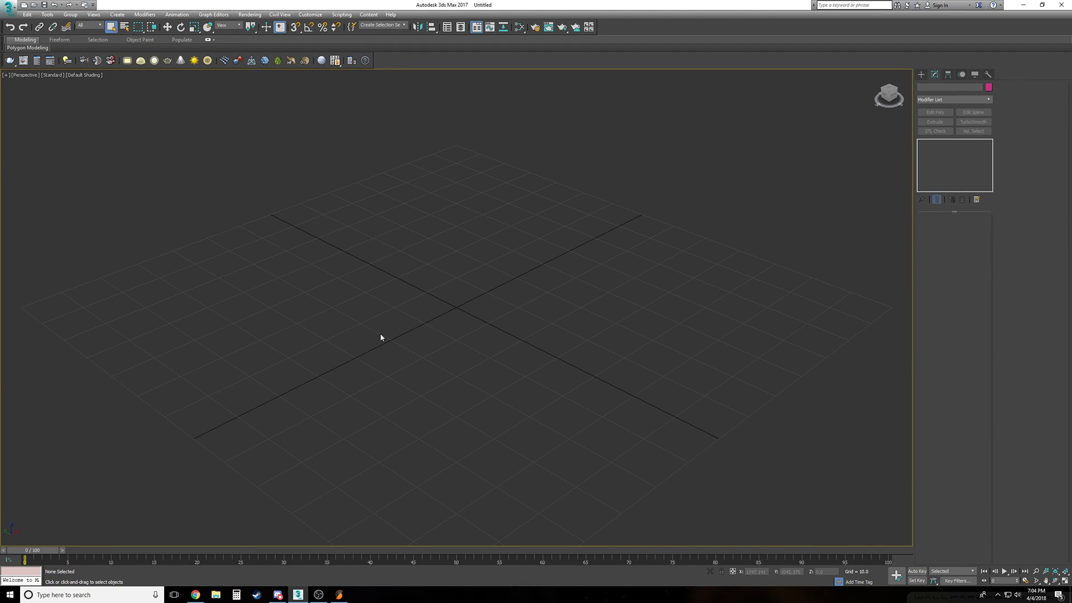
left_click(318, 19)
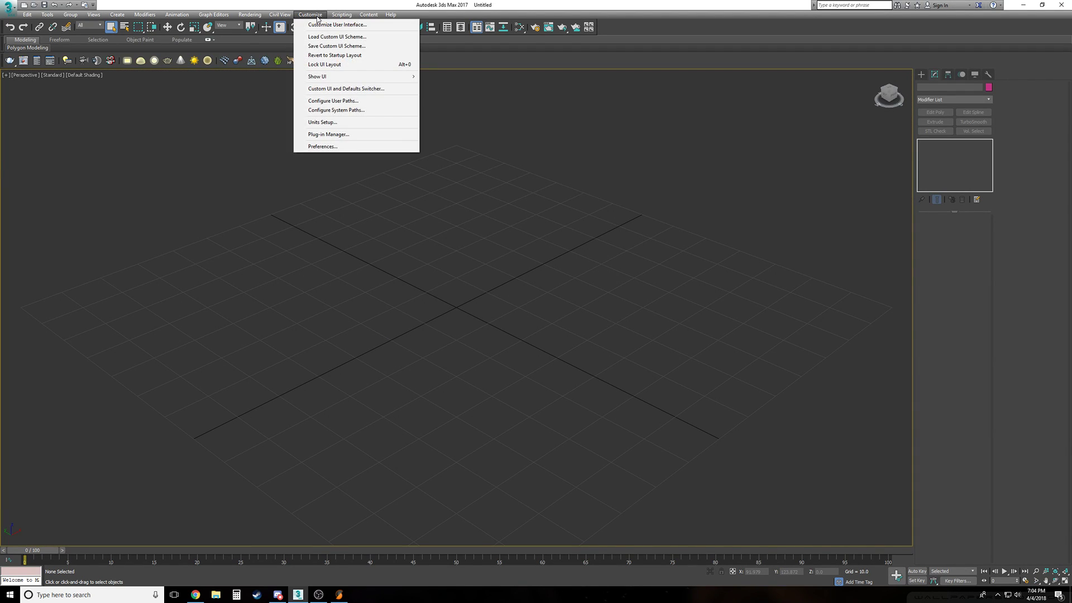
left_click(334, 122)
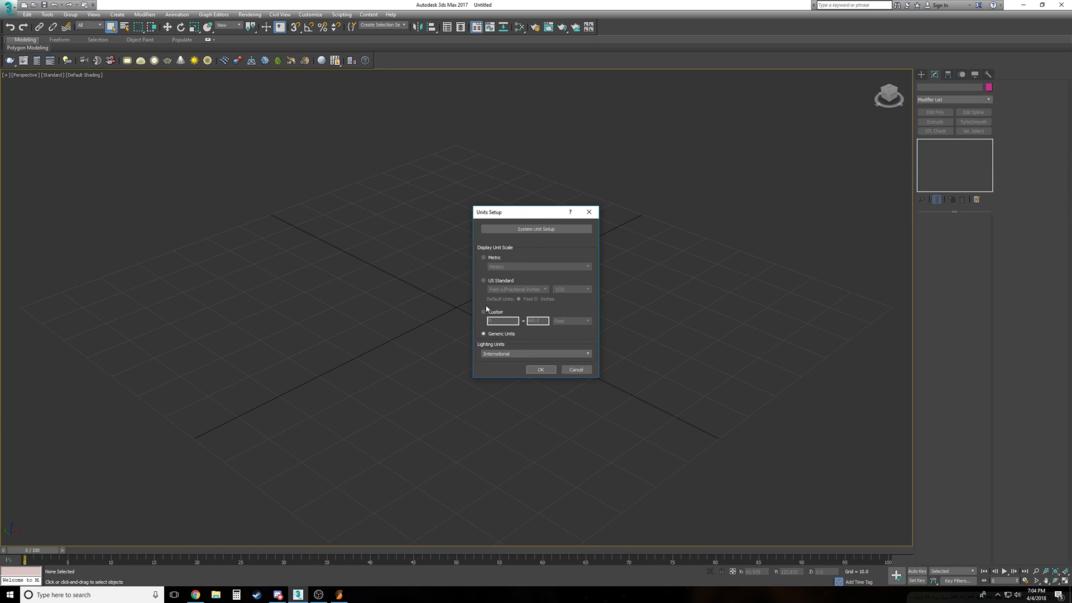
left_click(486, 258)
left_click(496, 267)
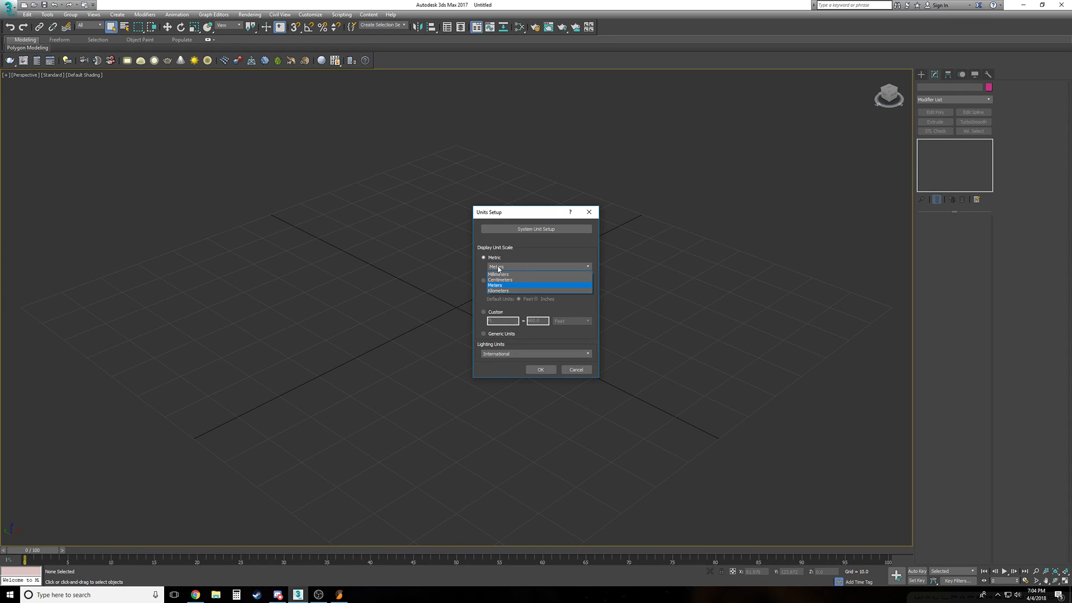
left_click(515, 274)
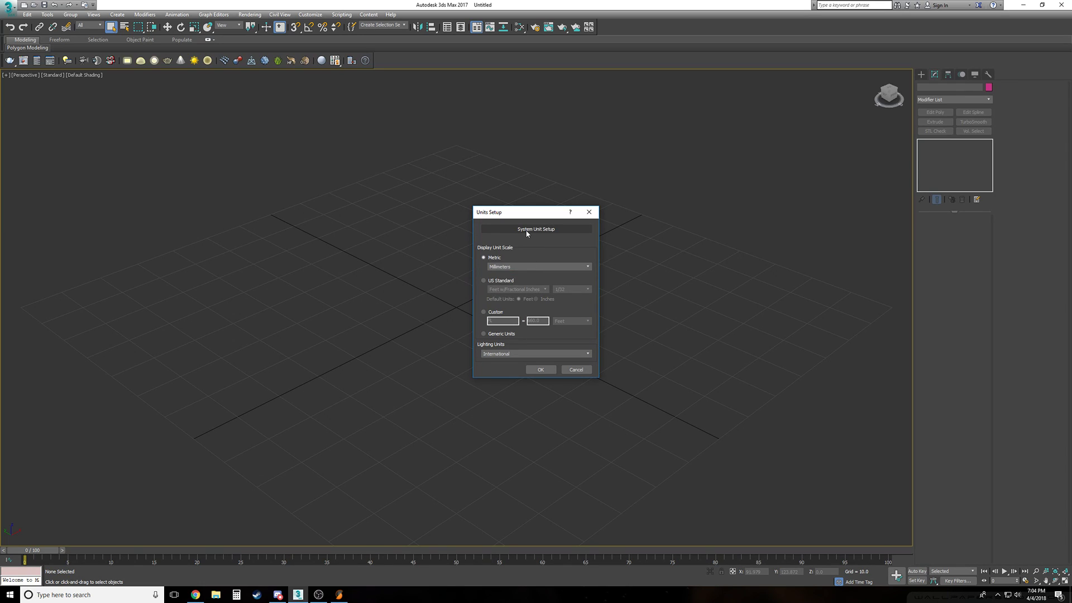
left_click(527, 233)
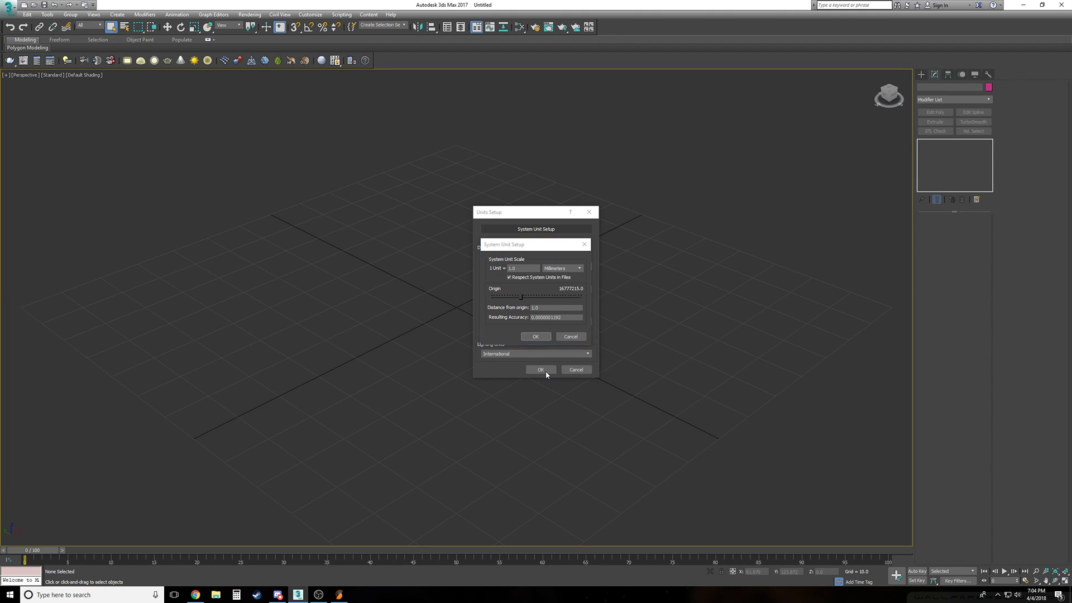
left_click(538, 336)
left_click(541, 369)
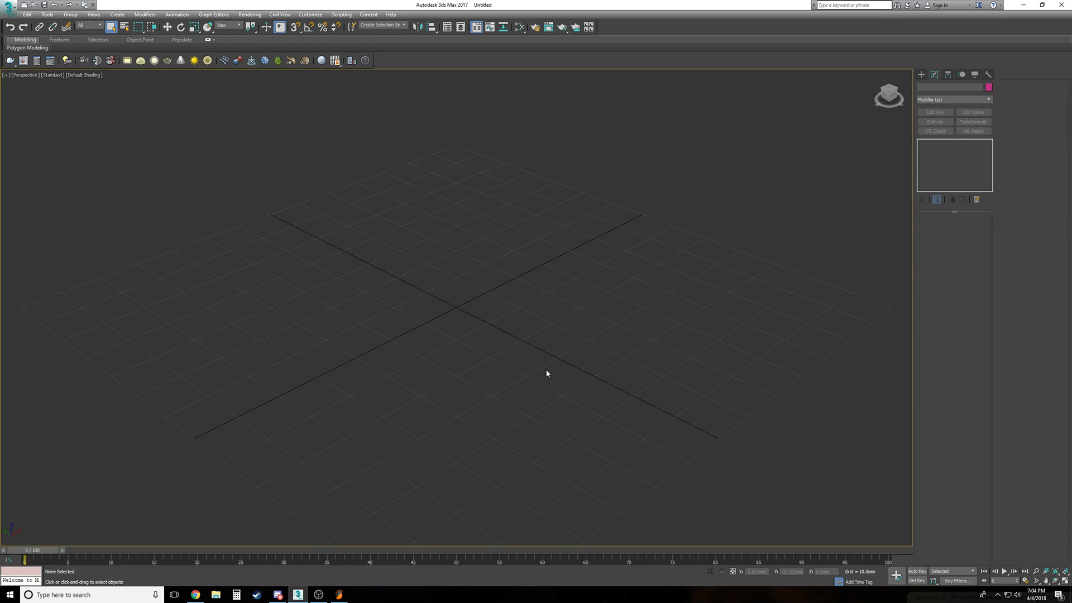
Draw a cylinder about 22 mm high near the edge of the home grid
left_click(922, 74)
left_click(936, 143)
left_click_drag(645, 218, 692, 224)
left_click(650, 121)
Set the cylinder's radius to 12.5 mm and its height to 25 mm, then deselect it
left_click_drag(979, 247, 908, 246)
key("BackSpace")
type("12.5")
key("Tab")
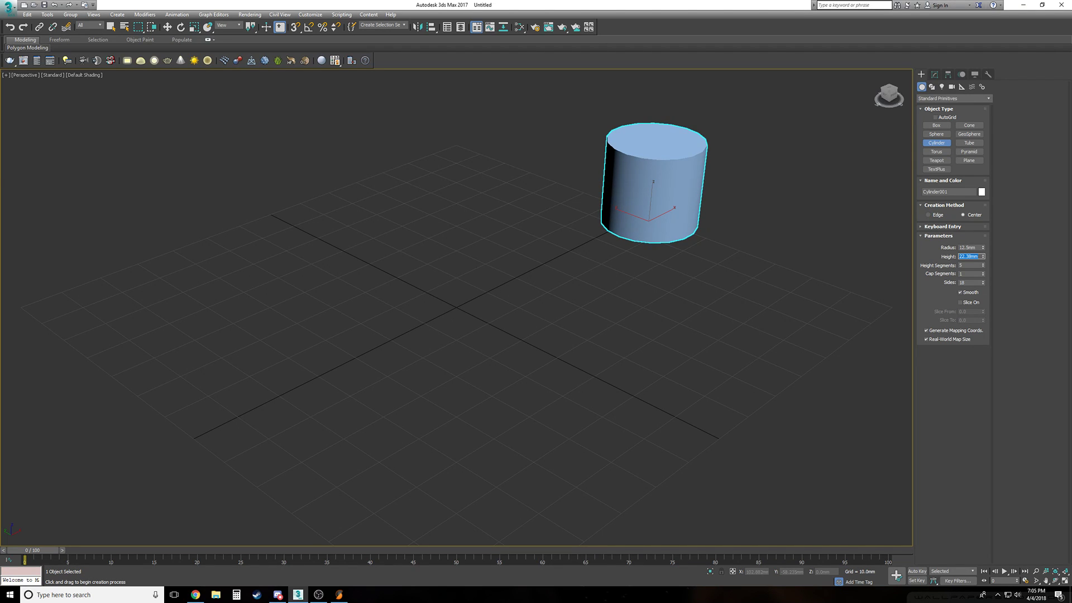
type("25")
key("Return")
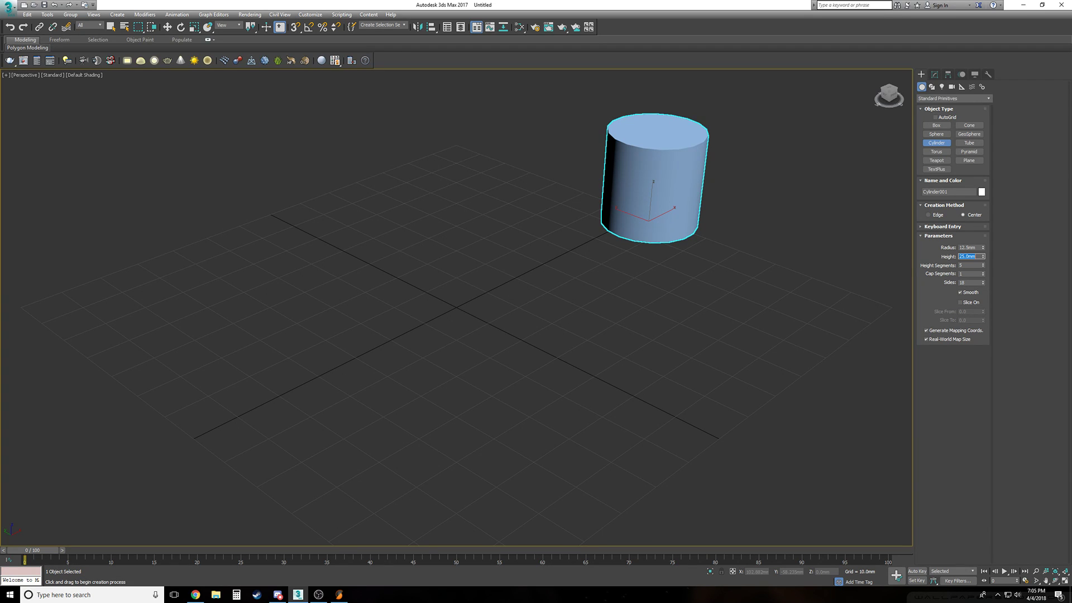
right_click(815, 273)
left_click(809, 276)
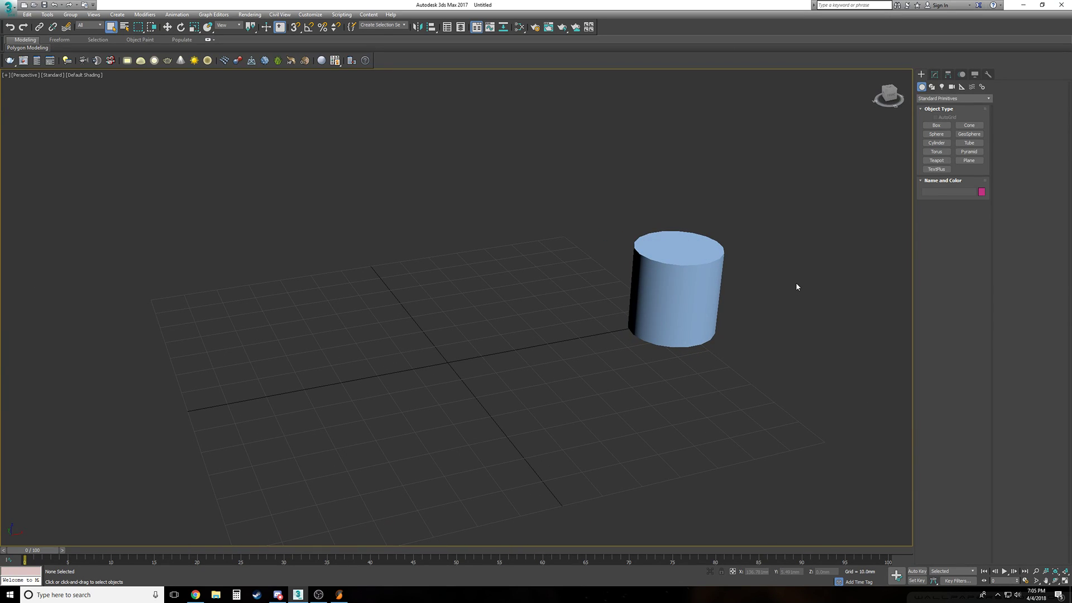
Start a merge from the forestCluster_18 scene file in the forestCluster folder
left_click(10, 9)
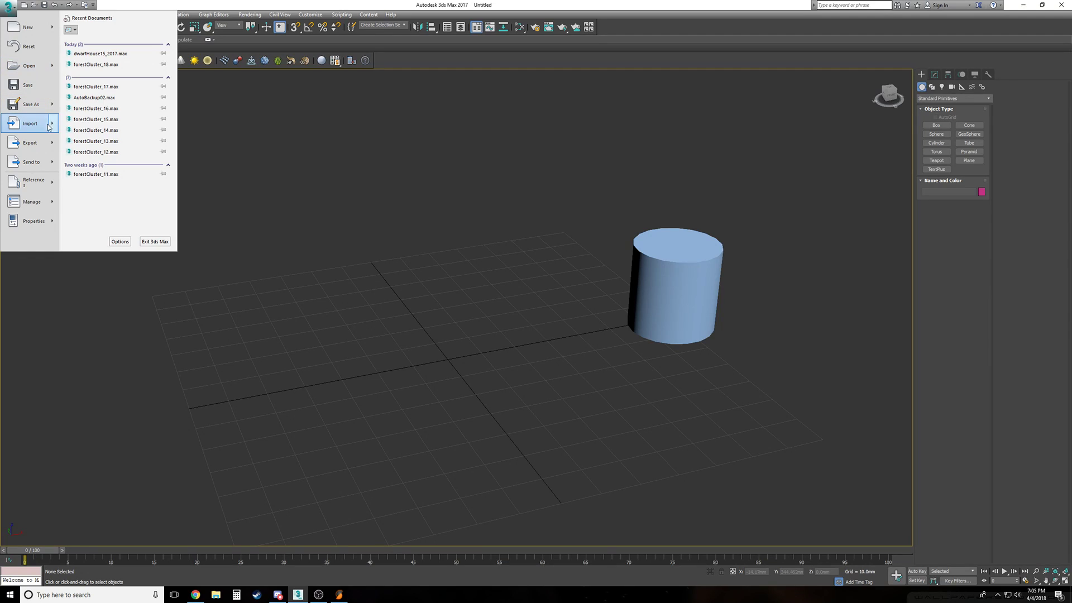
mouse_move(58, 128)
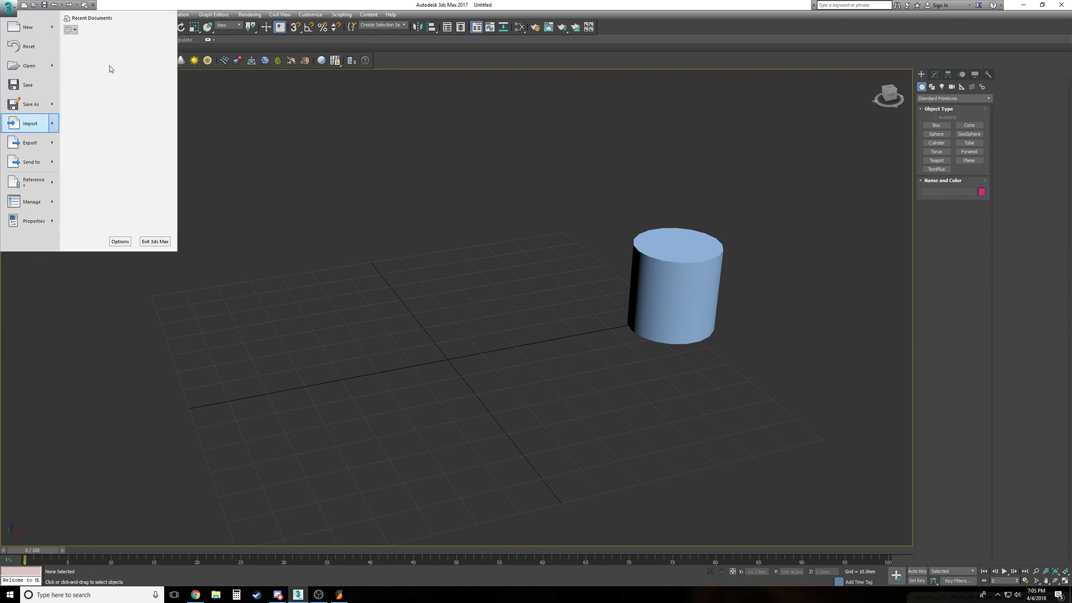
left_click(111, 69)
left_click(289, 115)
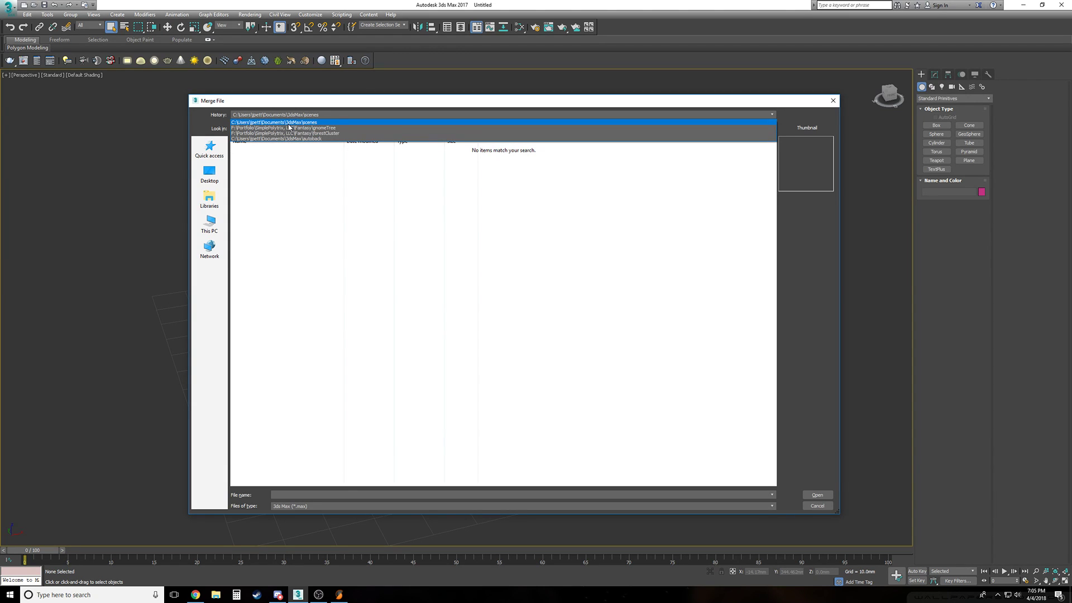
left_click(289, 133)
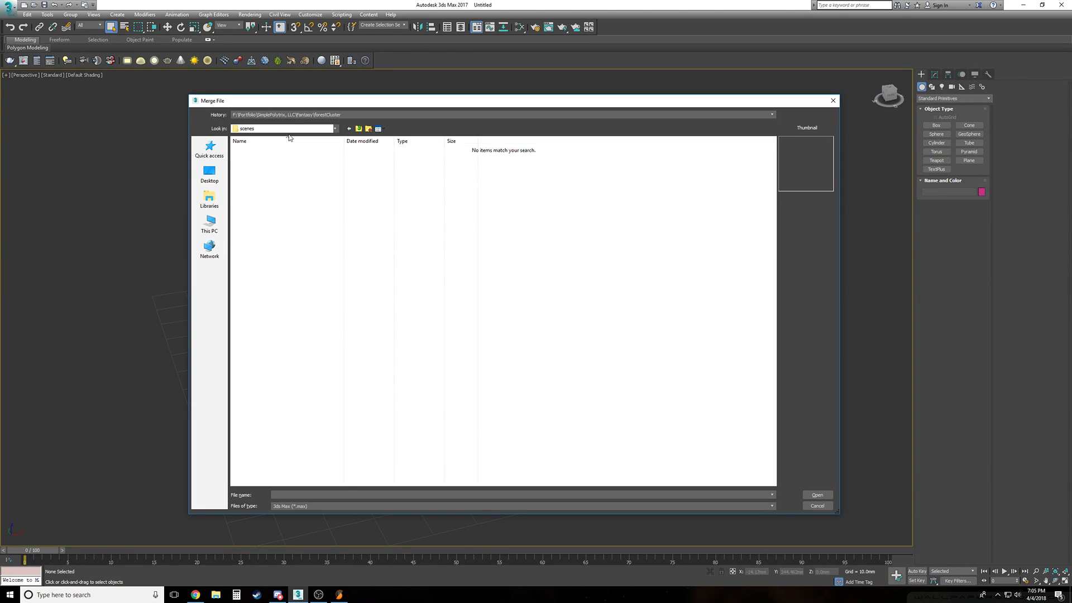
left_click(276, 293)
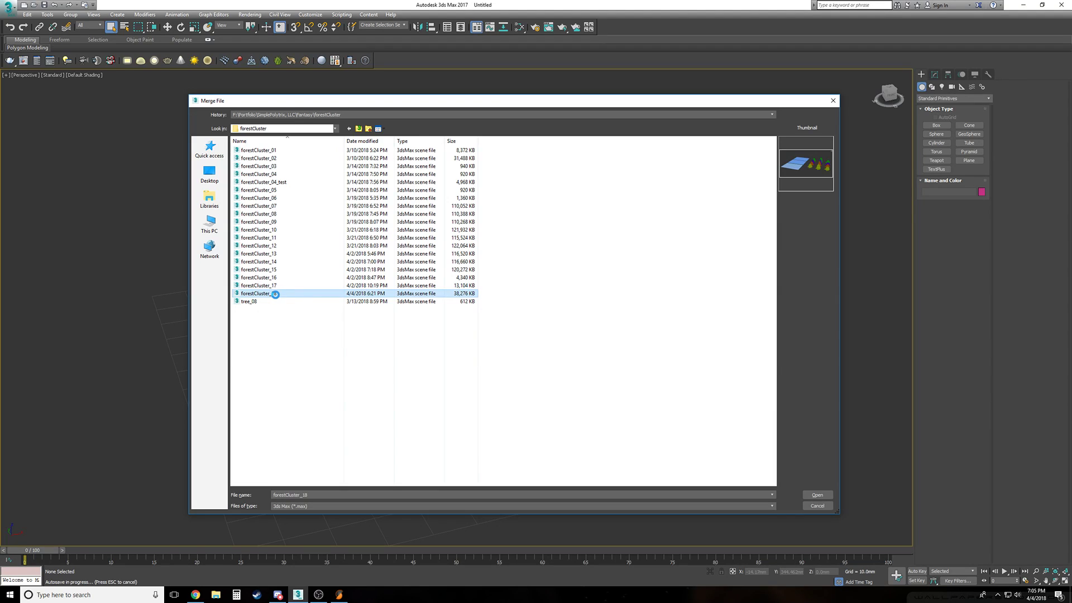
left_click(825, 496)
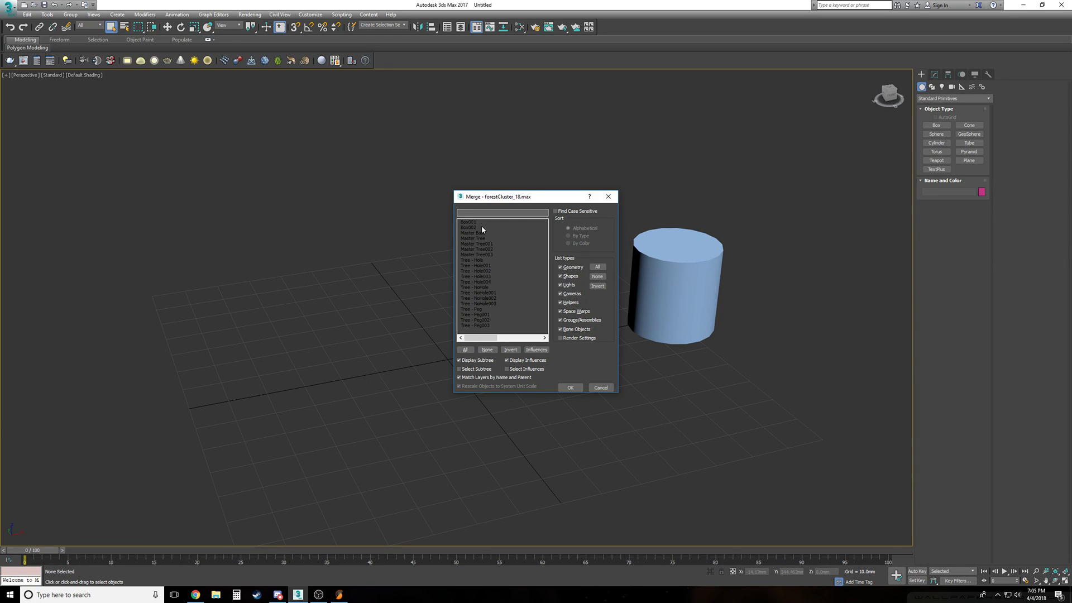
Merge only the Master Base object into the scene
left_click(515, 228)
left_click(482, 222)
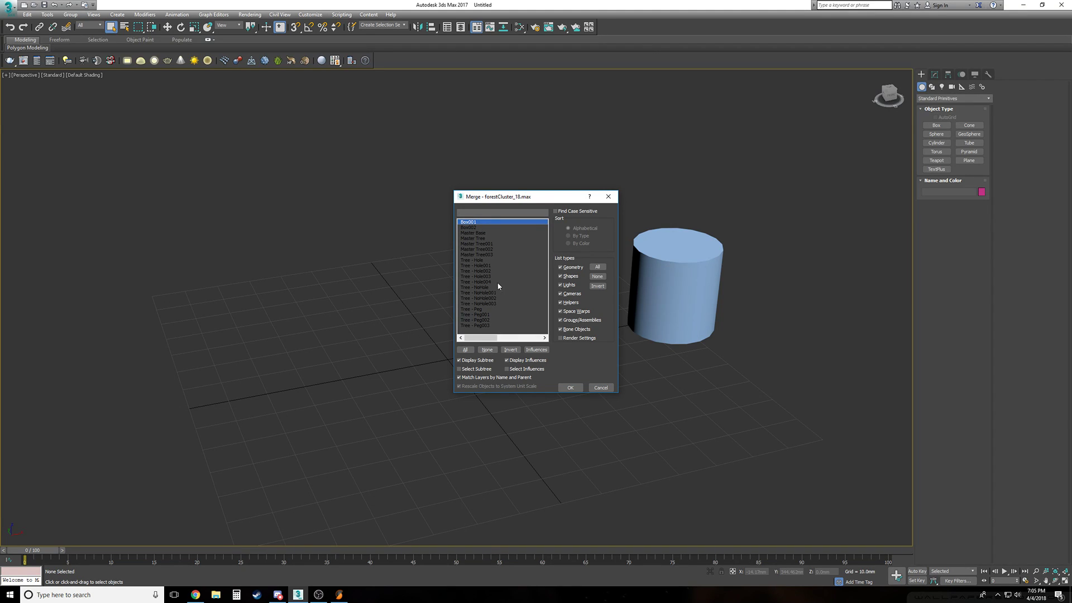
left_click(492, 233)
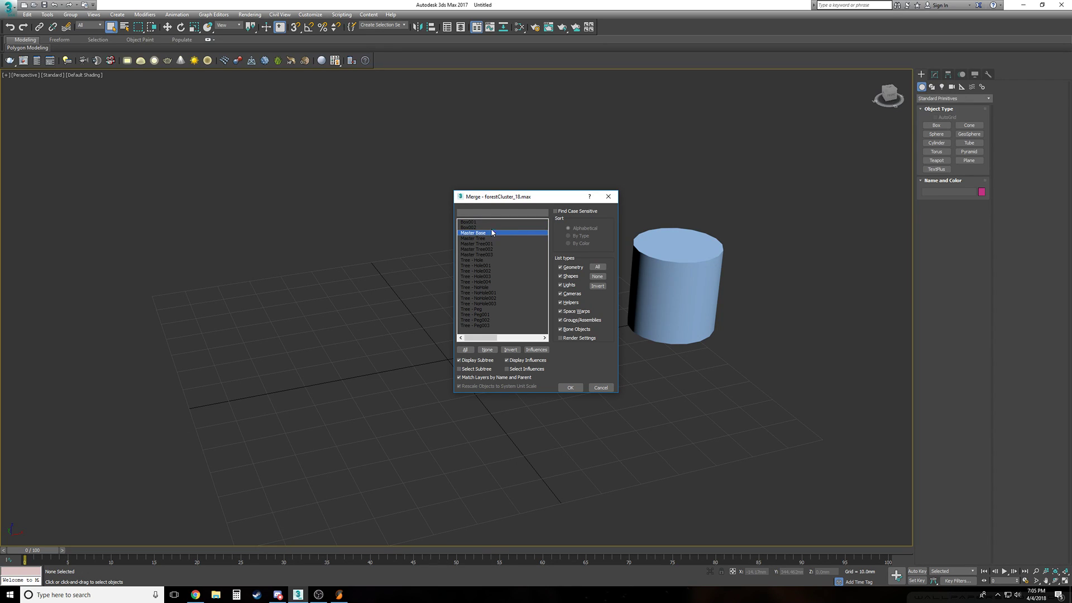
left_click(568, 387)
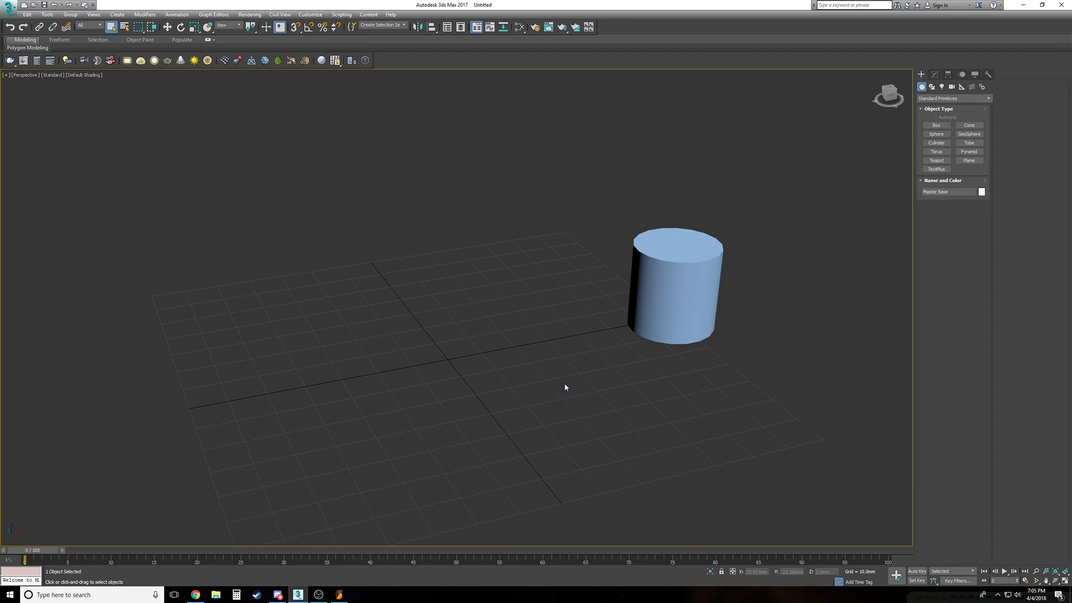
Examine the merged base and the cylinder from the top with the grid shown
key("t")
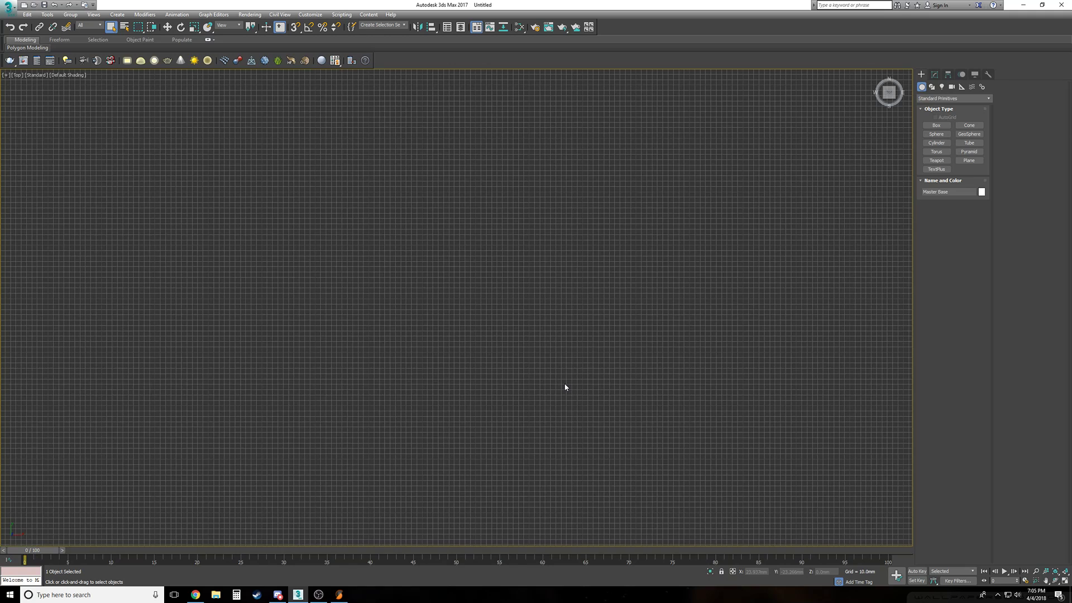
key("z")
middle_click_drag(553, 413, 486, 400)
scroll(487, 400, "down", 4)
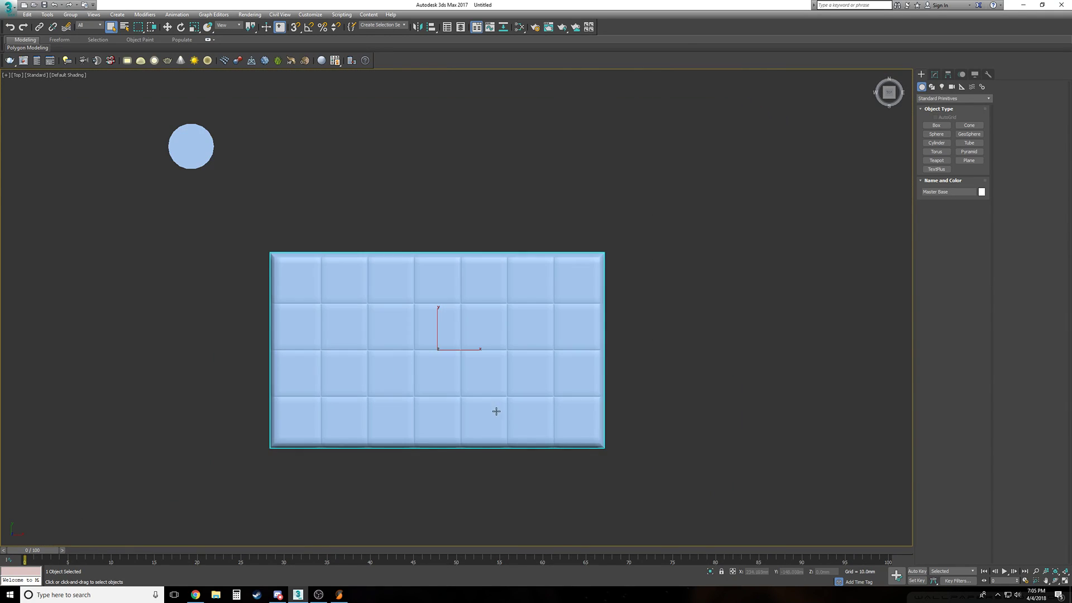
key("g")
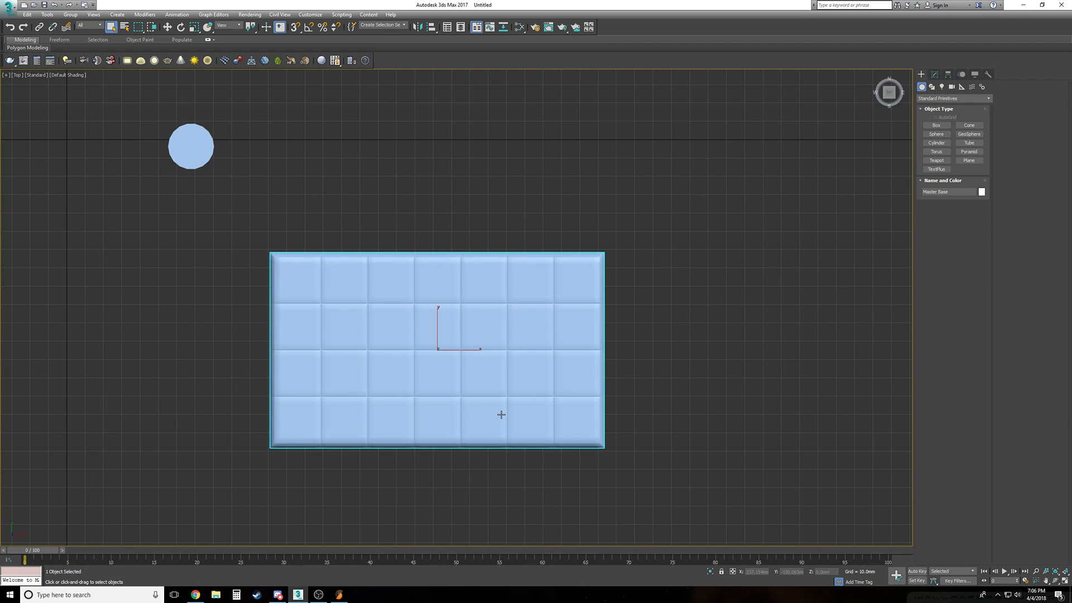
scroll(501, 415, "up", 2)
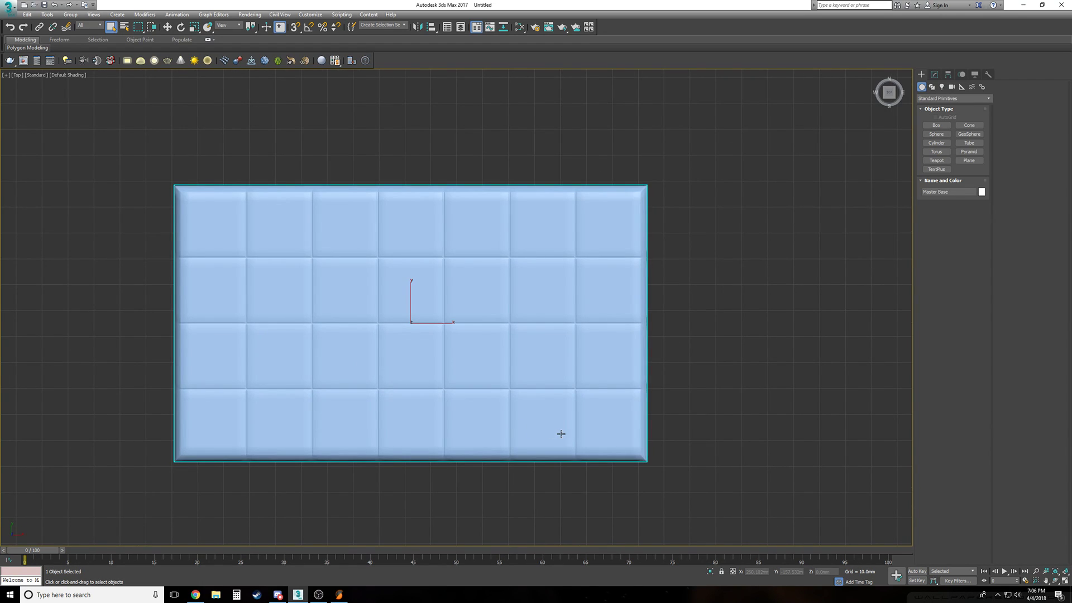
scroll(564, 434, "down", 2)
Move the base to the world origin by setting its absolute X, Y and Z positions to 0
key("p")
middle_click_drag(564, 435, 328, 185, "alt")
scroll(529, 411, "down", 3)
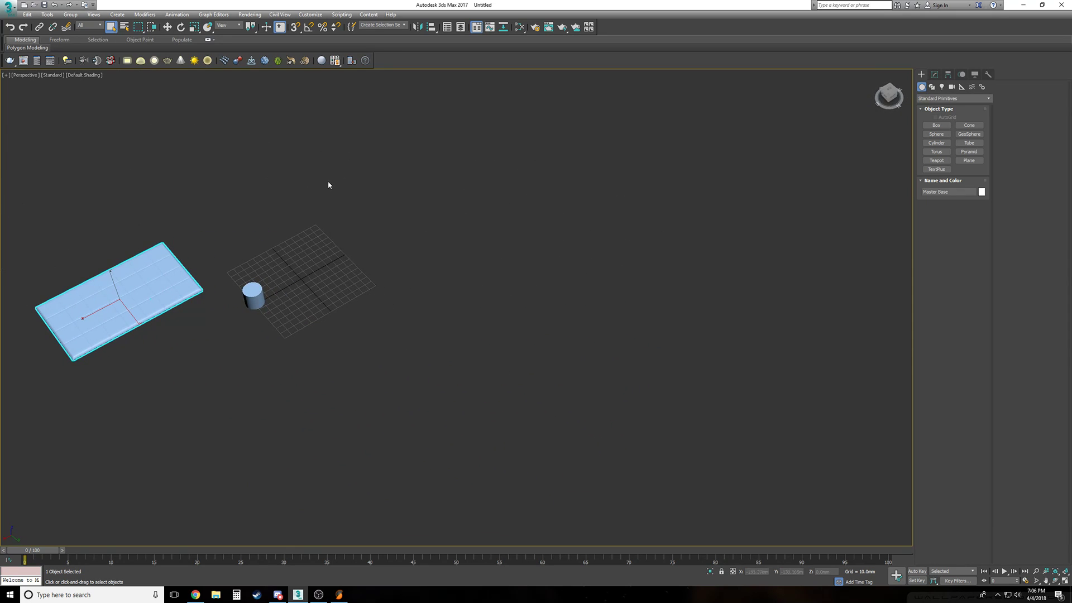
right_click(167, 26)
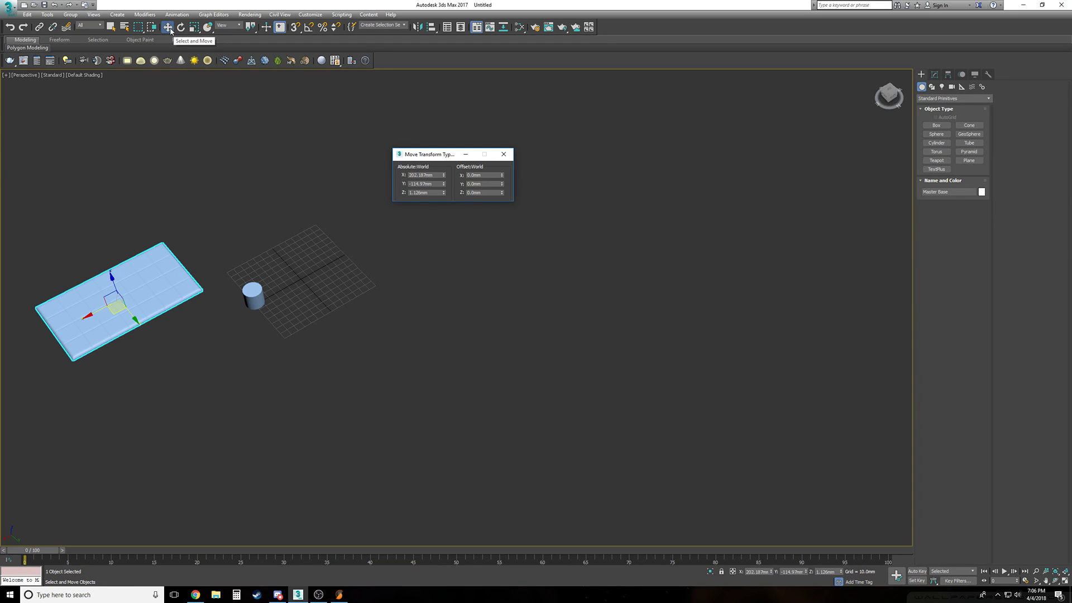
right_click(444, 175)
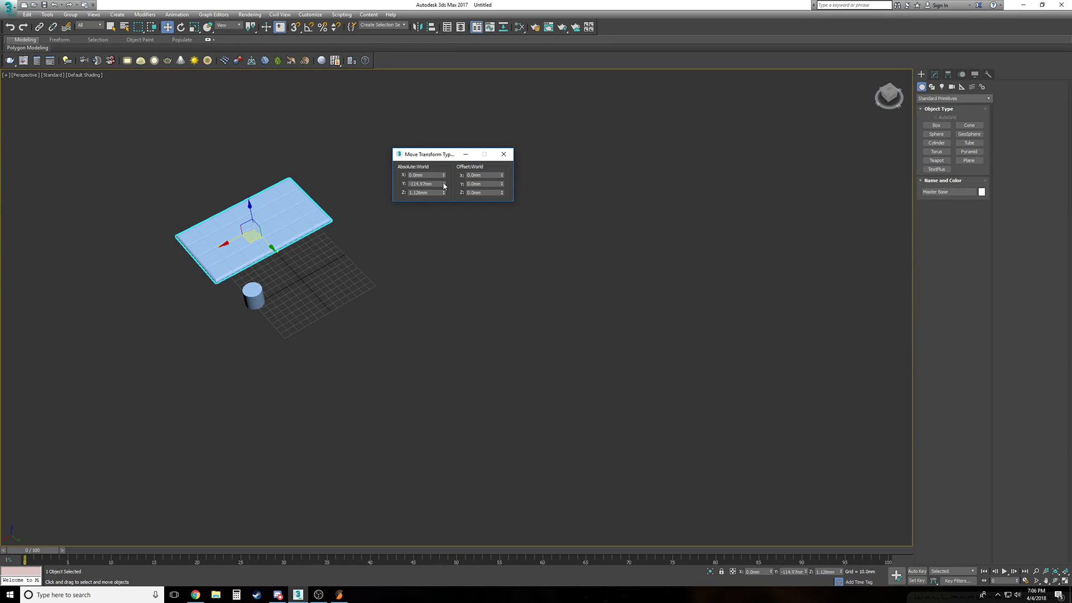
right_click(443, 183)
right_click(444, 193)
left_click(503, 154)
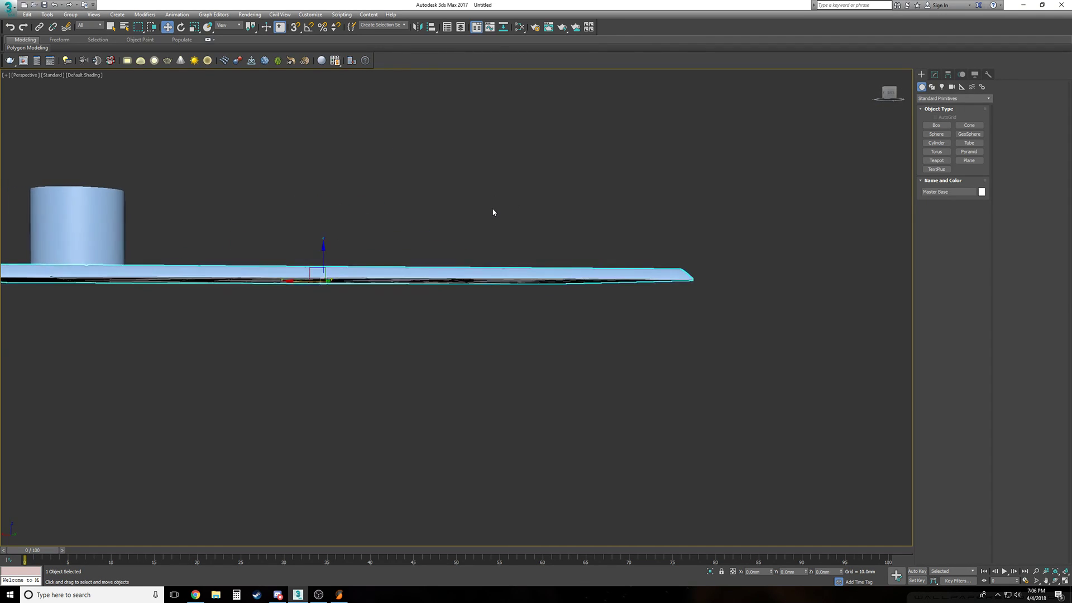
Check in the front view how the base and the cylinder sit on the ground line
left_click(413, 304)
key("f")
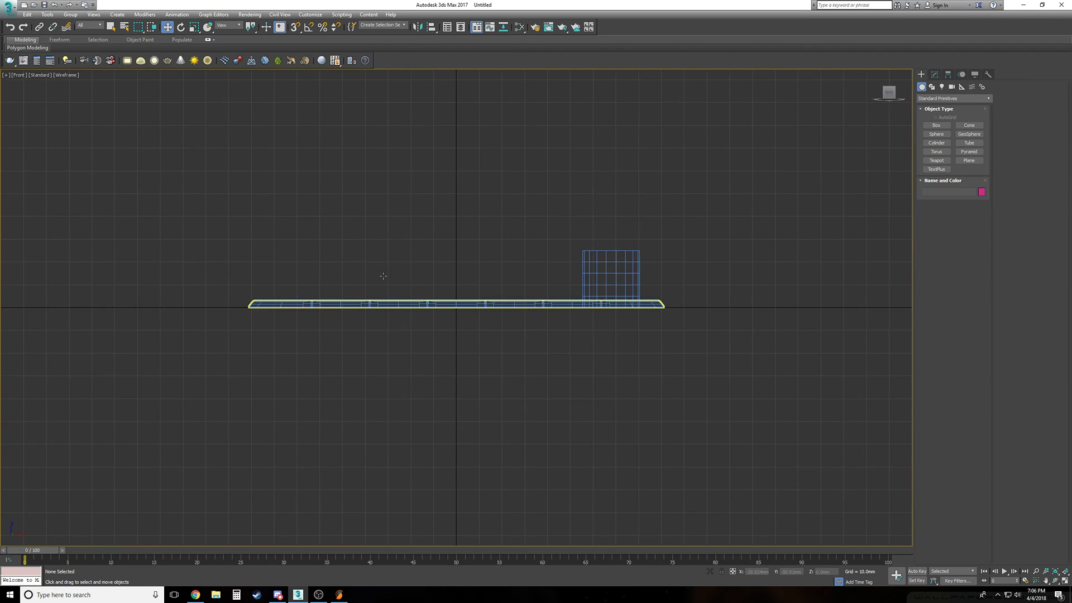
scroll(460, 290, "up", 5)
scroll(373, 316, "down", 2)
scroll(357, 311, "down", 2)
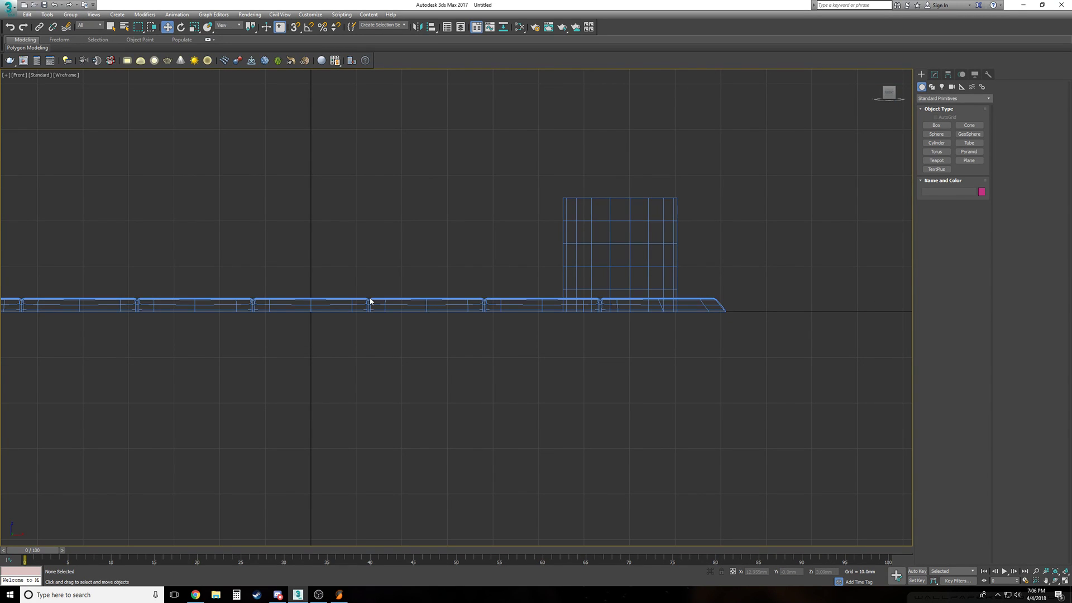
key("p")
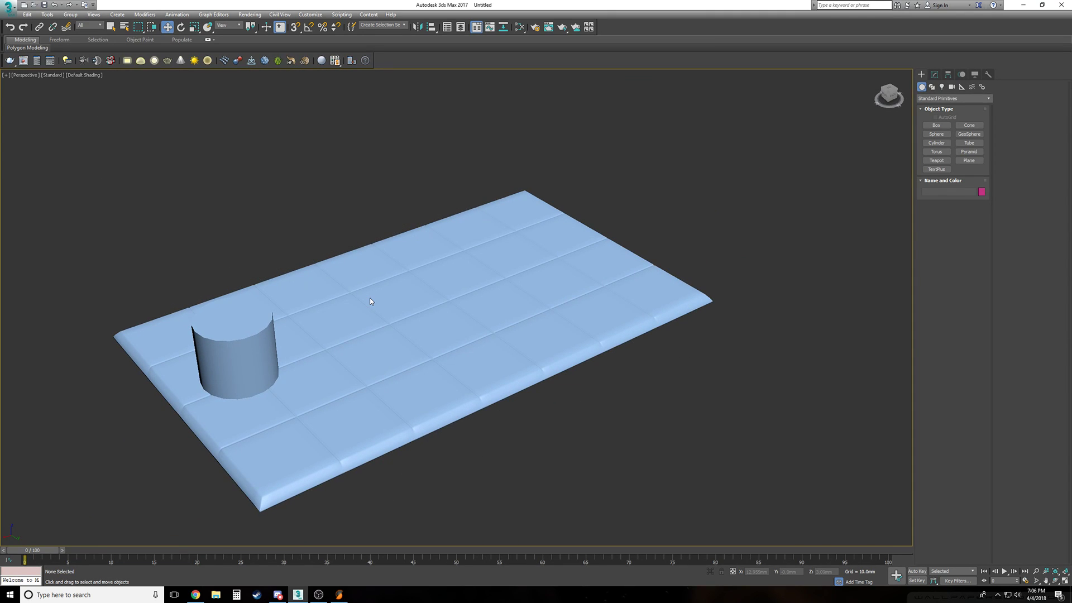
Raise the cylinder about 2.6 mm along Z on the base and deselect it
left_click(234, 355)
left_click_drag(234, 355, 236, 349)
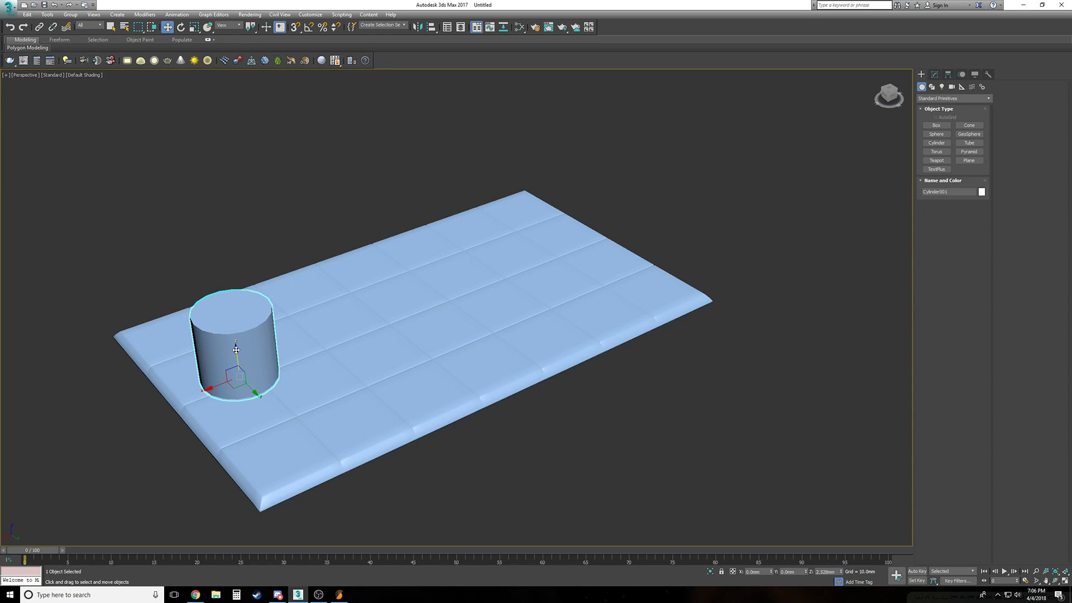
left_click(602, 436)
middle_click_drag(601, 436, 357, 350, "alt")
scroll(356, 350, "up", 2)
Change the cylinder's object colour to dark blue
left_click(265, 333)
key("t")
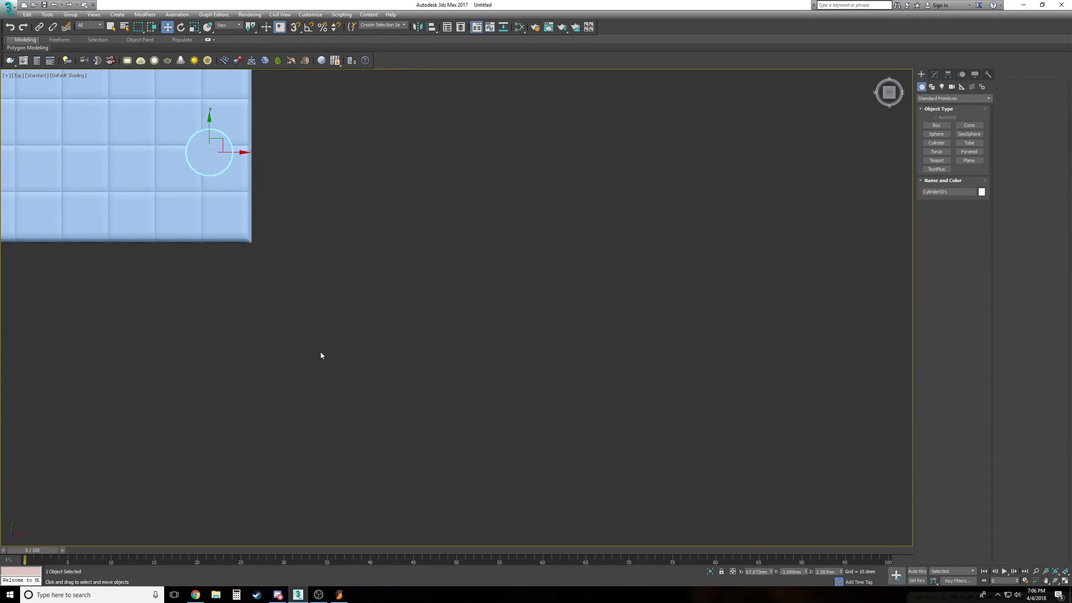
key("z")
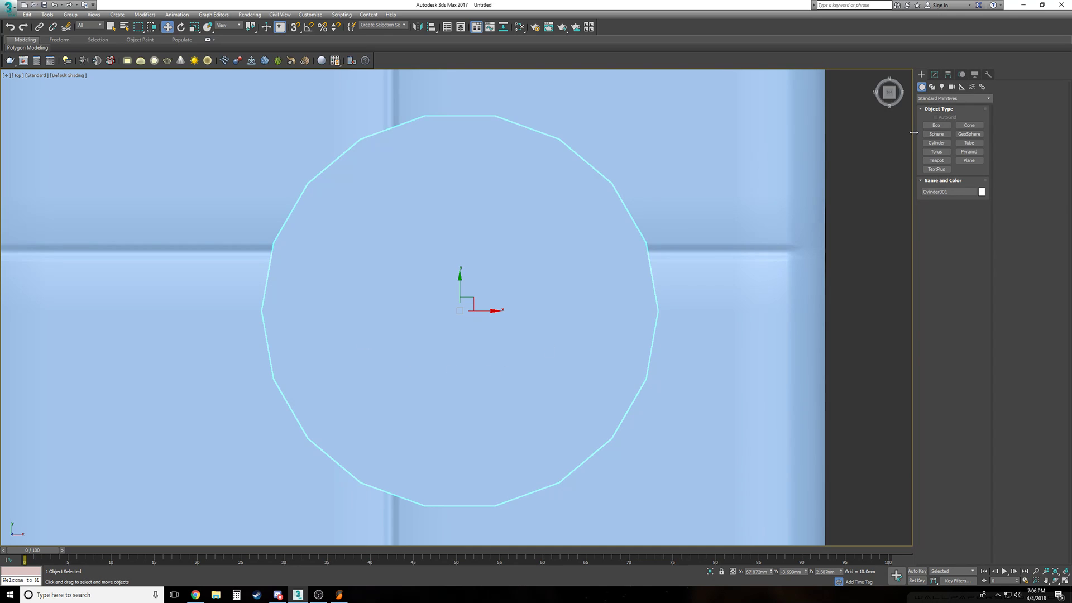
left_click(982, 191)
left_click(571, 299)
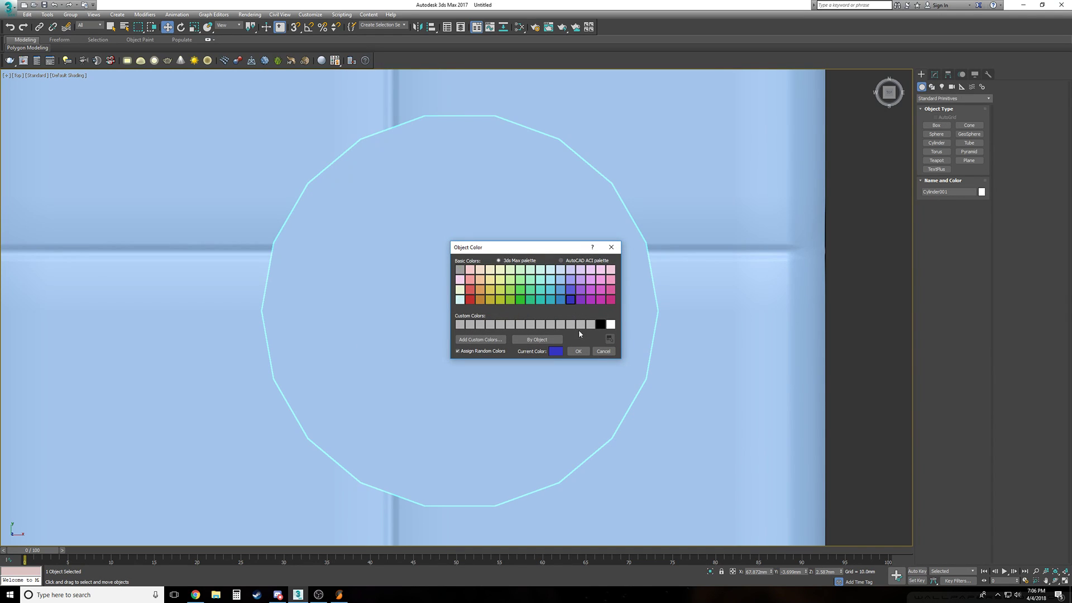
left_click(579, 351)
Centre the blue cylinder on a single tile in the base's end column and deselect it
scroll(518, 247, "down", 4)
left_click_drag(478, 227, 557, 297)
key("p")
middle_click_drag(557, 296, 556, 297, "alt")
scroll(556, 296, "down", 5)
left_click(611, 341)
middle_click_drag(611, 341, 612, 343, "alt")
middle_click_drag(611, 340, 611, 340, "alt")
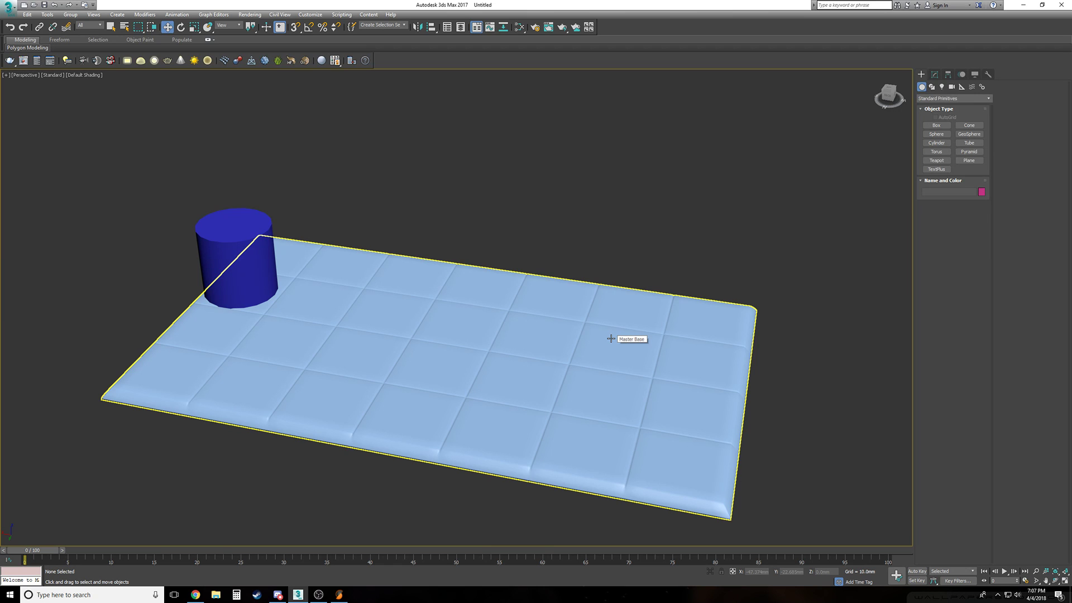
middle_click_drag(611, 339, 611, 338, "alt")
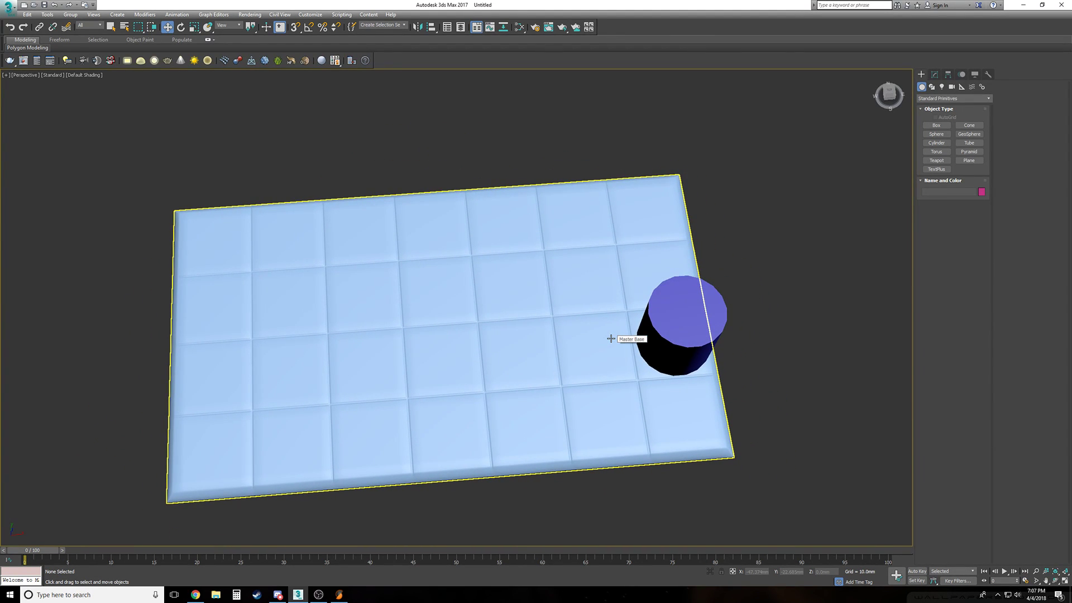
Move the blue cylinder one tile inward along X so that it fills the neighbouring tile
key("t")
scroll(565, 346, "down", 4)
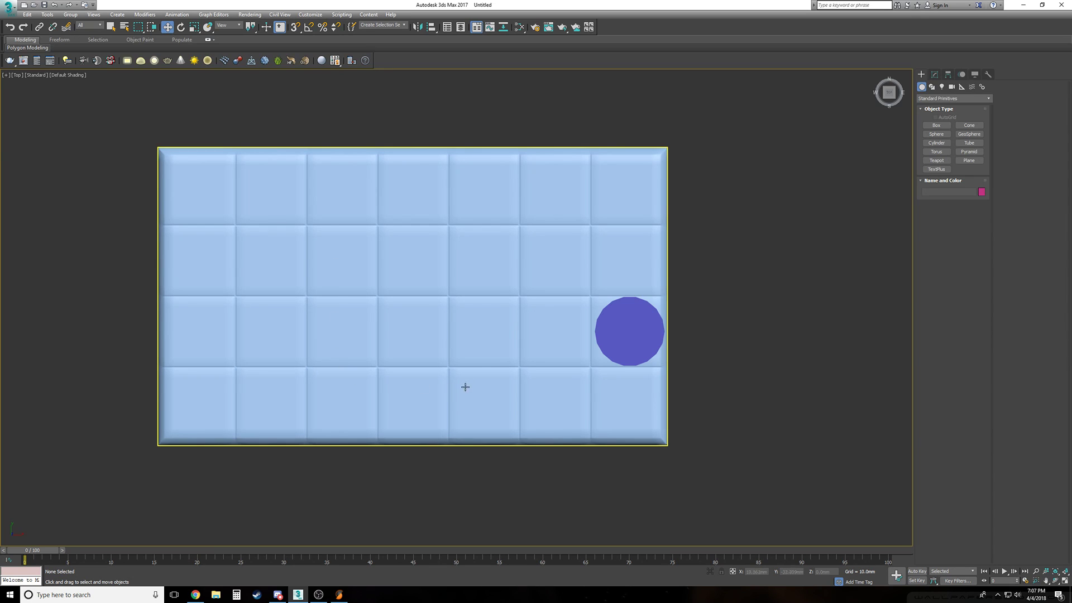
left_click(648, 334)
left_click_drag(647, 333, 576, 334)
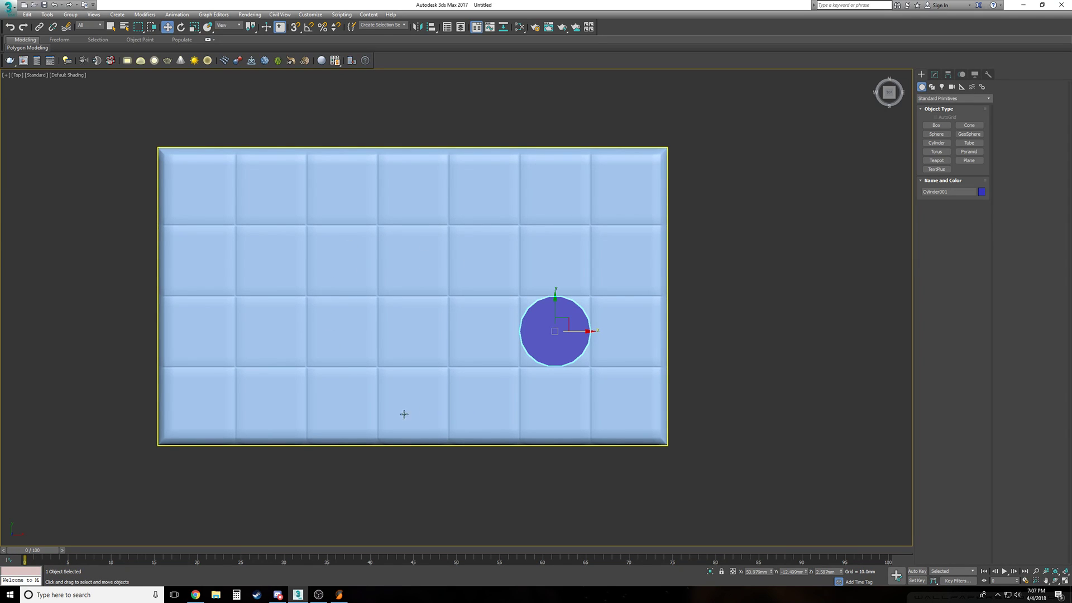
Draw a second cylinder about 38 mm in radius and 34 mm high beside the blue one, and colour it yellow-green
left_click(938, 143)
left_click_drag(414, 329, 333, 260)
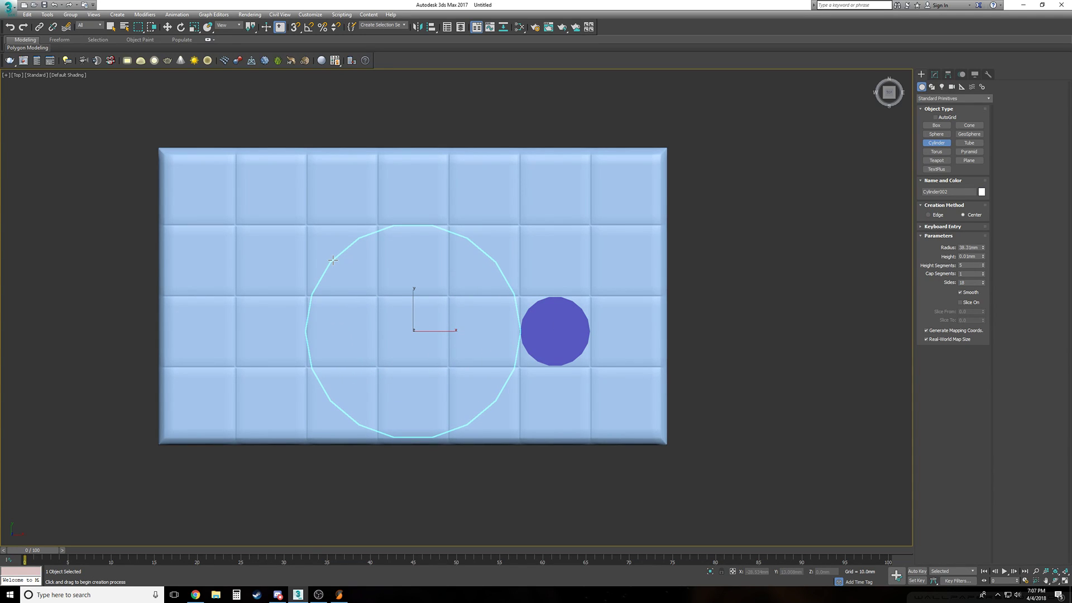
left_click(981, 192)
left_click(500, 299)
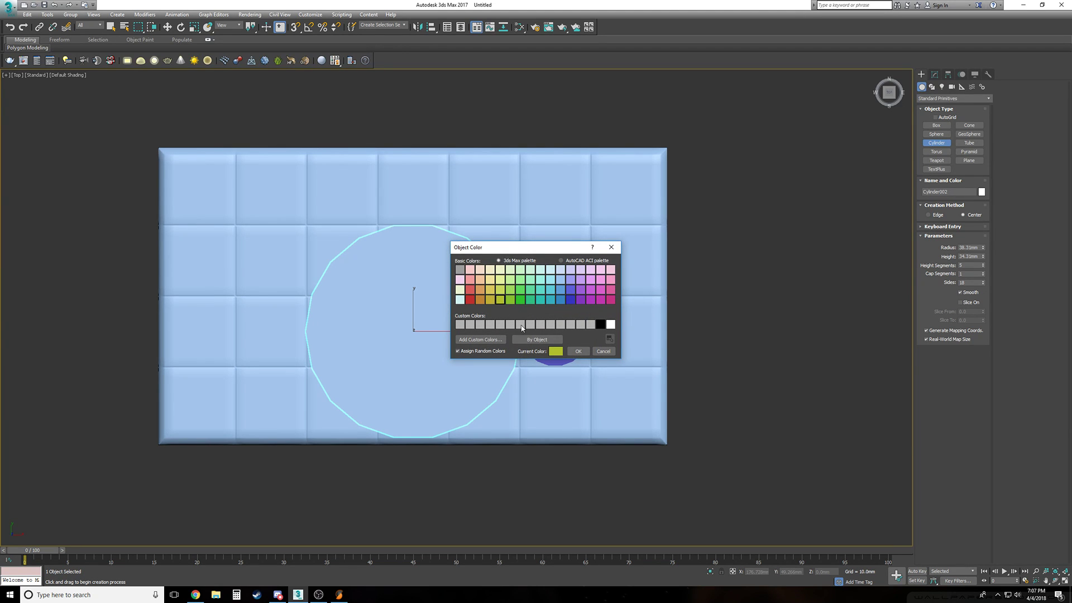
left_click(578, 352)
key("p")
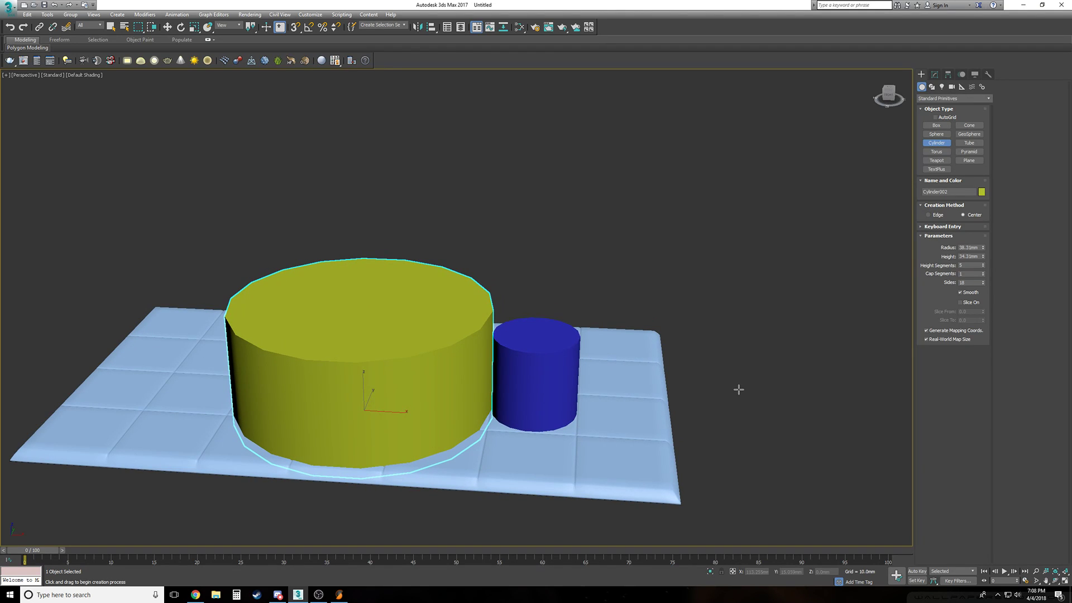
key("w")
left_click(750, 402)
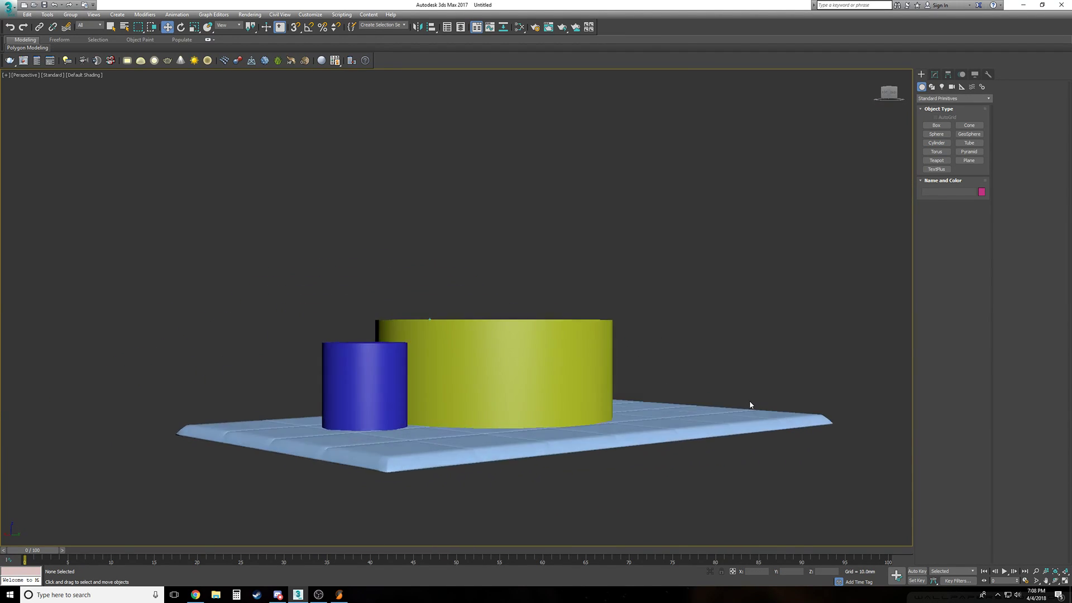
Reduce the yellow-green cylinder's radius to about 24.75 mm and centre it on a two-by-two block of tiles
left_click(466, 399)
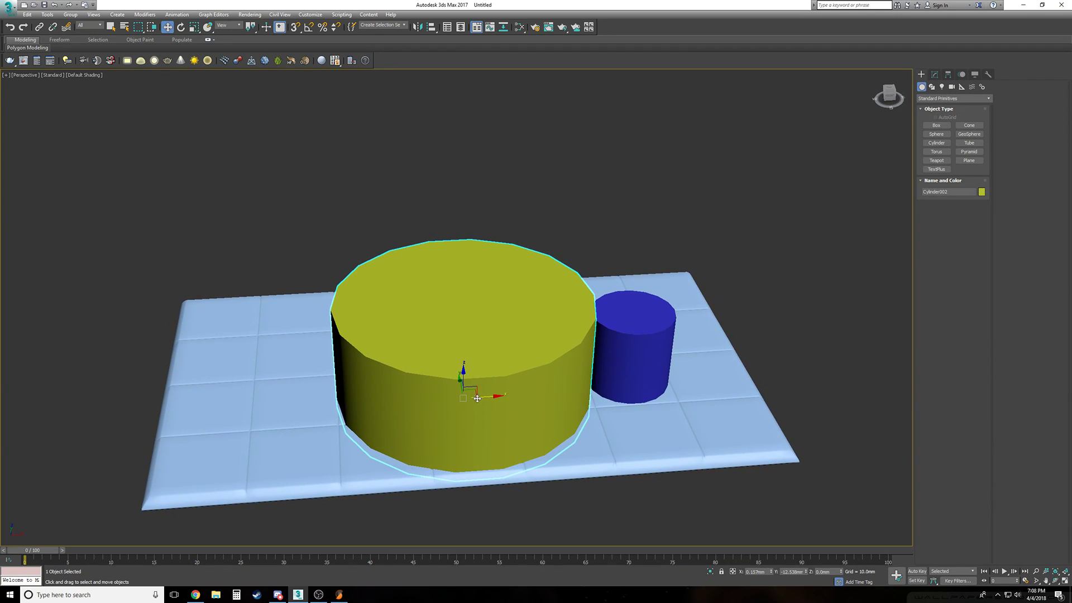
left_click(935, 75)
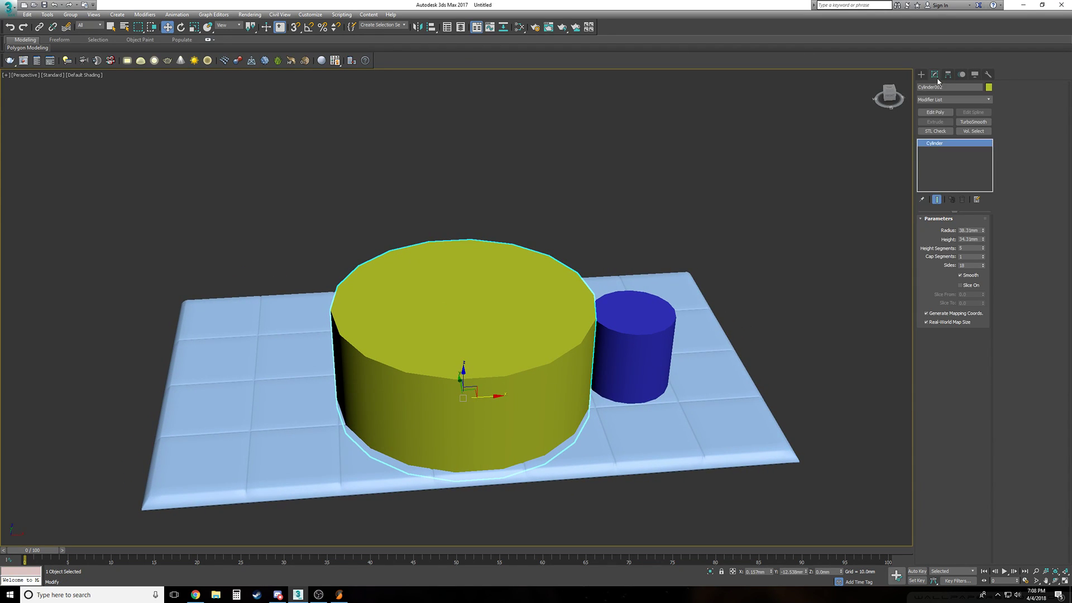
key("t")
left_click_drag(983, 232, 982, 244)
left_click_drag(426, 317, 462, 284)
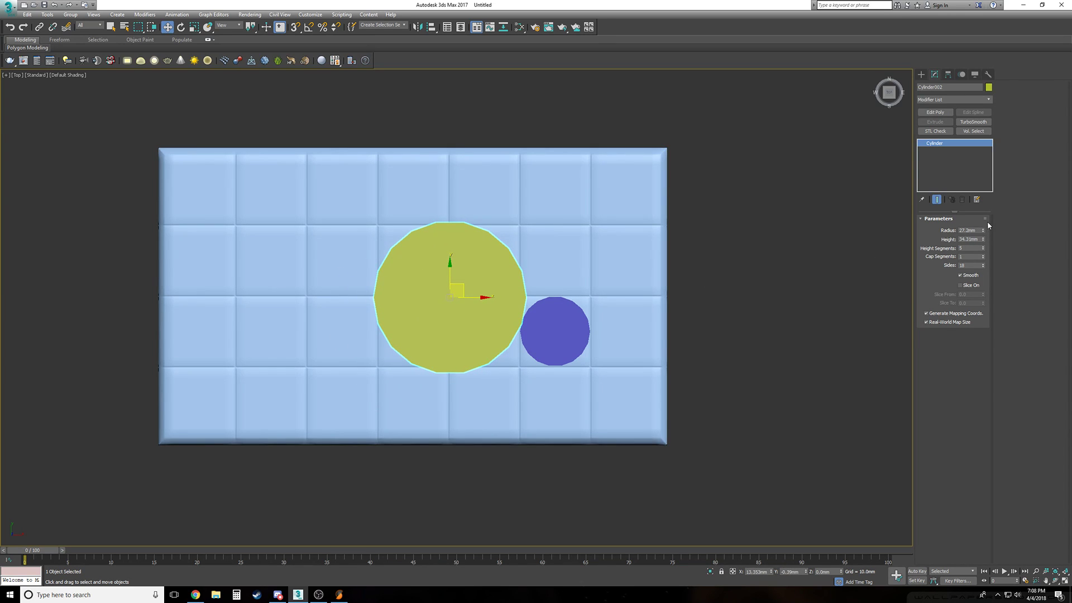
left_click_drag(983, 234, 979, 232)
left_click_drag(468, 290, 465, 288)
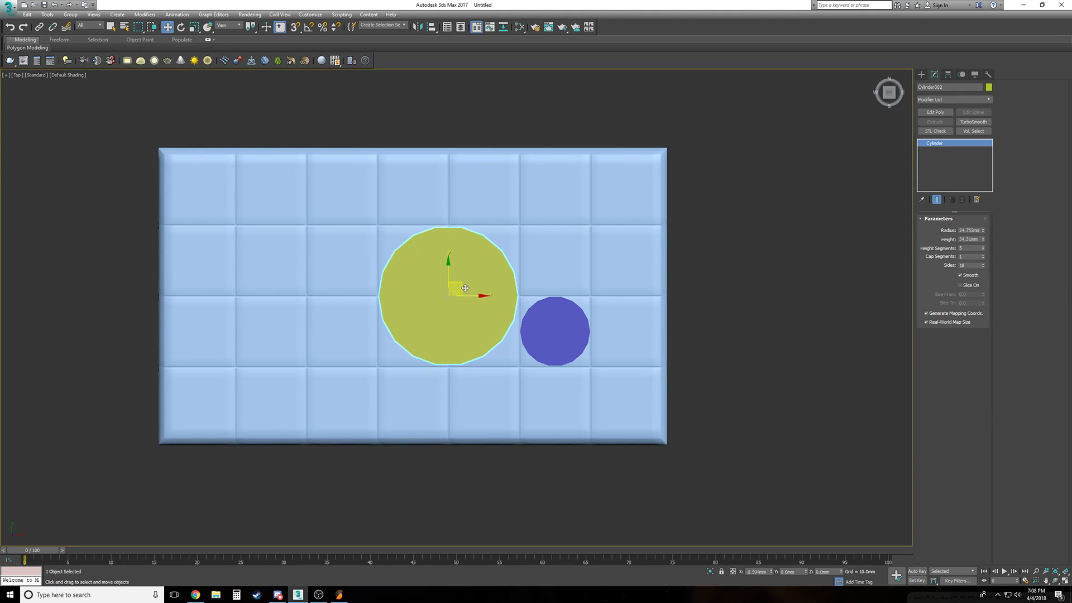
Move the blue cylinder along Y until it lines up with the yellow-green cylinder's centre, and deselect it
left_click(559, 316)
left_click_drag(556, 311, 553, 274)
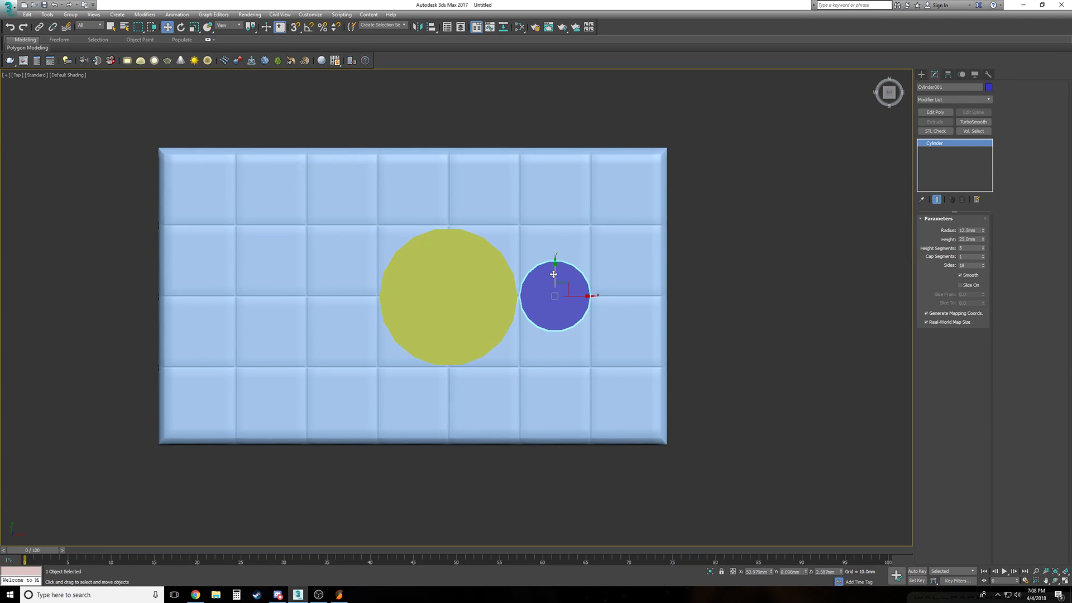
key("p")
middle_click_drag(555, 273, 771, 383, "alt")
scroll(772, 383, "down", 5)
left_click(771, 383)
scroll(771, 383, "down", 2)
middle_click_drag(677, 374, 673, 372, "alt")
scroll(673, 372, "up", 3)
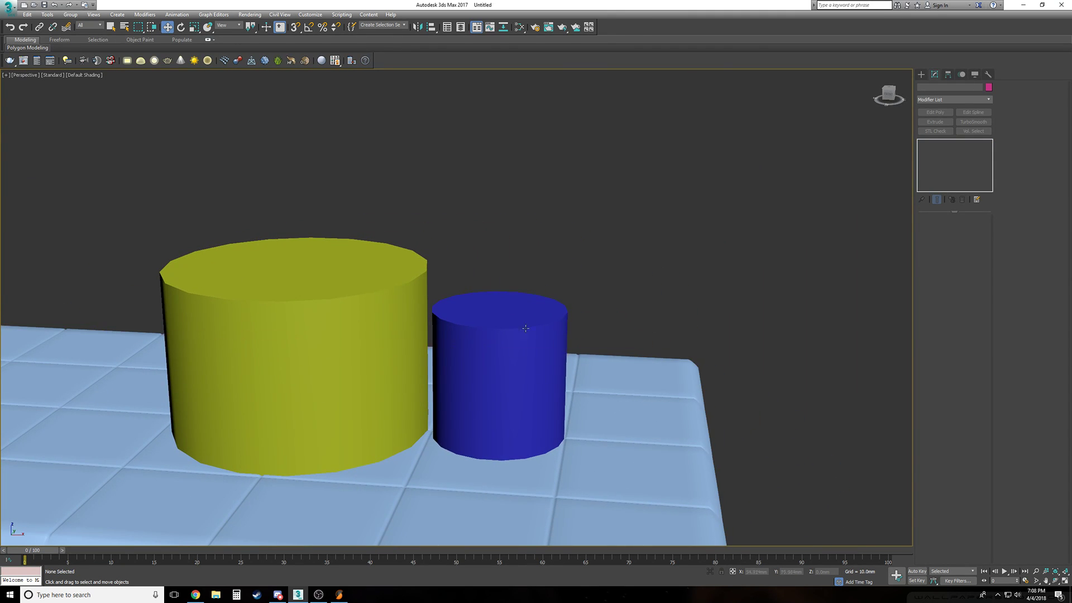
Raise the yellow-green cylinder about 2.3 mm along Z onto the base's surface and deselect it
left_click(268, 338)
left_click_drag(303, 407, 301, 386)
scroll(645, 406, "down", 2)
scroll(644, 405, "down", 1)
left_click(720, 417)
middle_click_drag(720, 417, 673, 415, "alt")
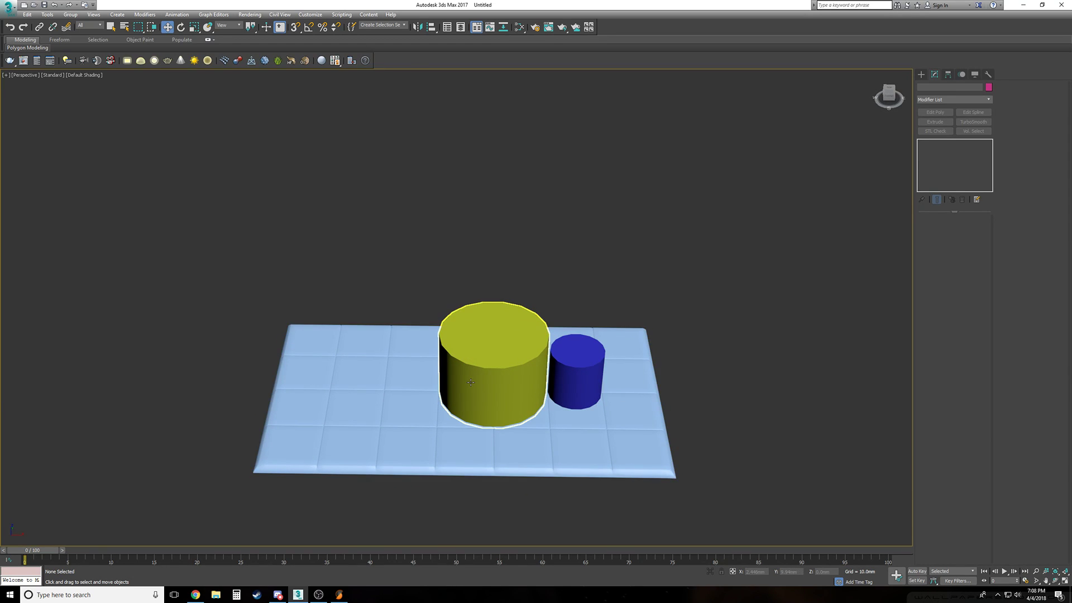
Make one independent copy of the yellow-green cylinder along X near the far end of the base
left_click(511, 391)
left_click_drag(517, 391, 380, 394, "shift")
left_click(492, 271)
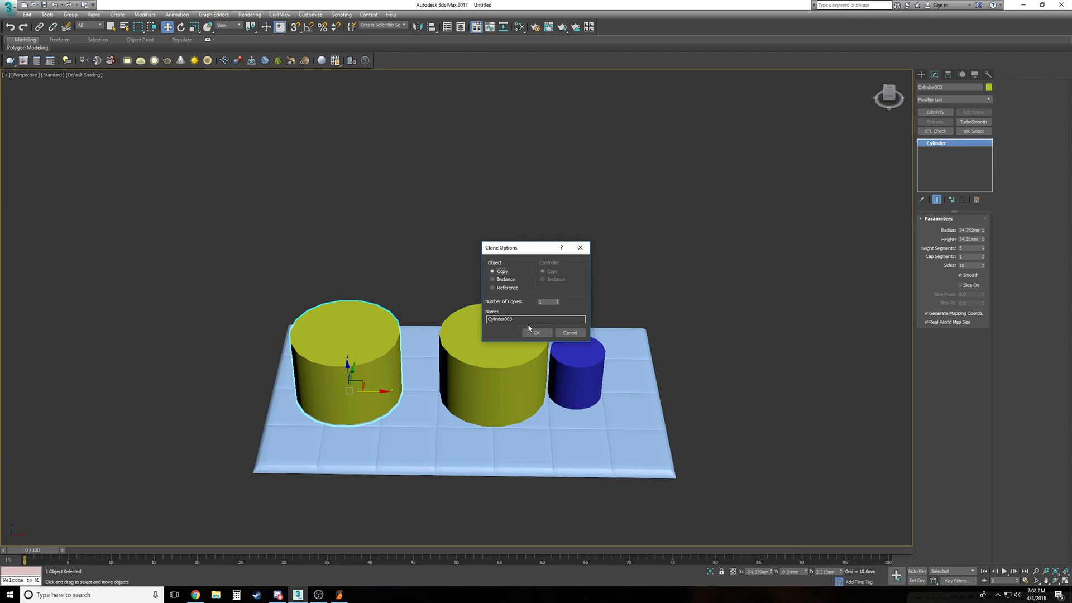
left_click(537, 333)
Enlarge the copied cylinder's radius to about 38 mm and line it up beside the other two cylinders
key("t")
key("z")
middle_click_drag(419, 332, 414, 303)
scroll(423, 308, "down", 6)
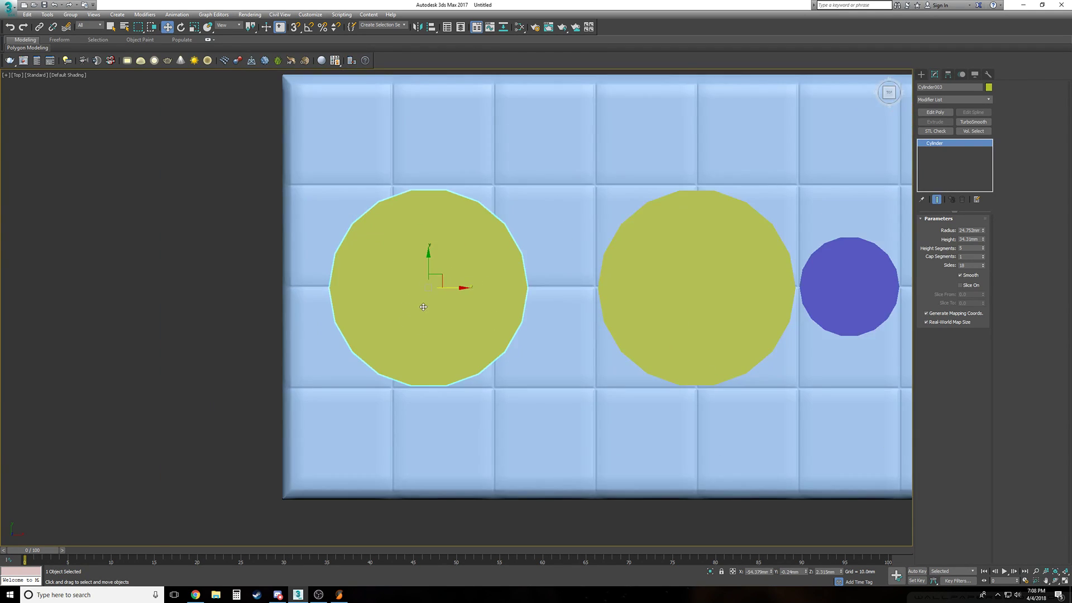
left_click_drag(430, 274, 451, 321)
left_click_drag(983, 234, 976, 206)
left_click_drag(455, 319, 453, 317)
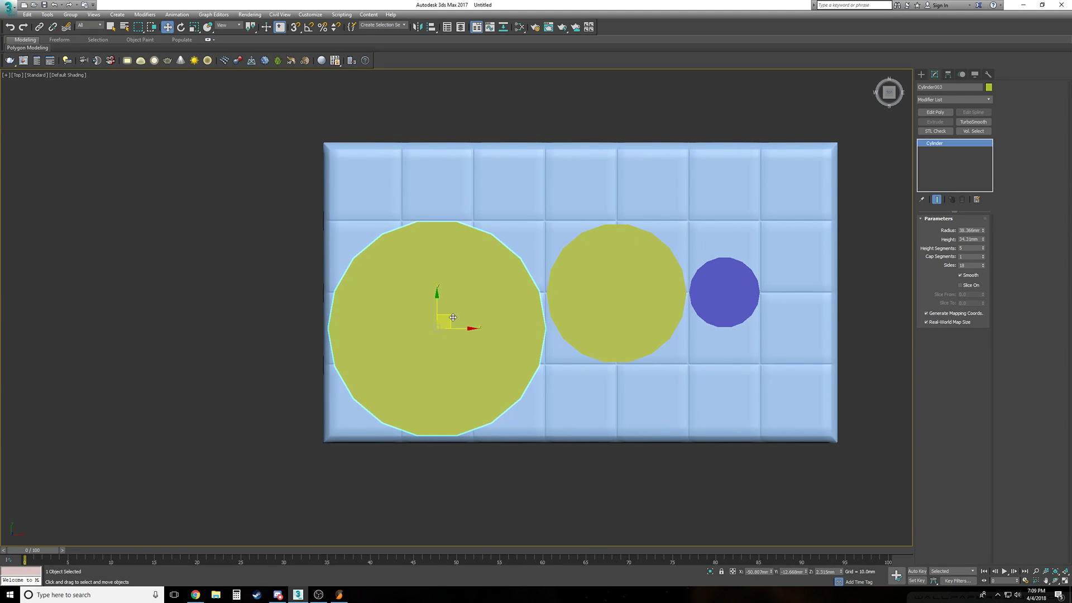
key("p")
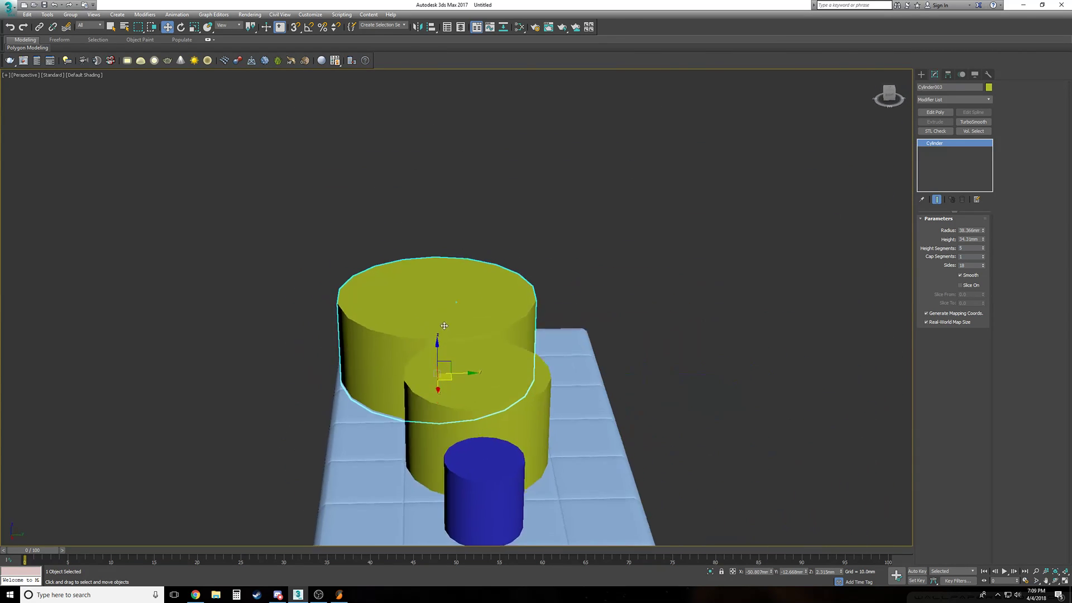
left_click_drag(465, 350, 497, 349)
left_click(691, 375)
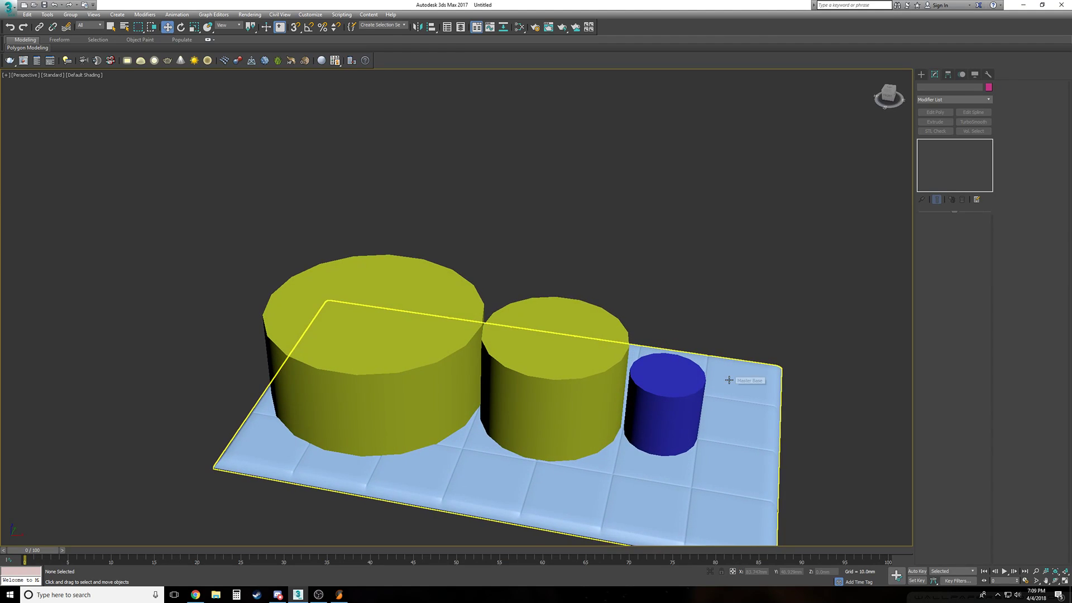
Examine the three cylinders on the base and compare their sizes
left_click(358, 363)
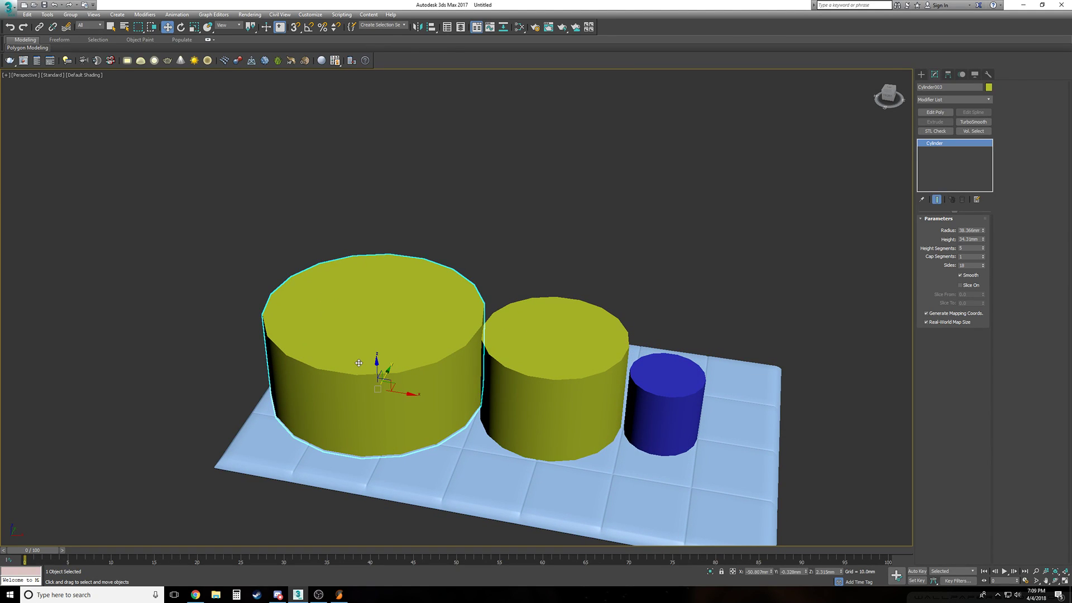
left_click(544, 347)
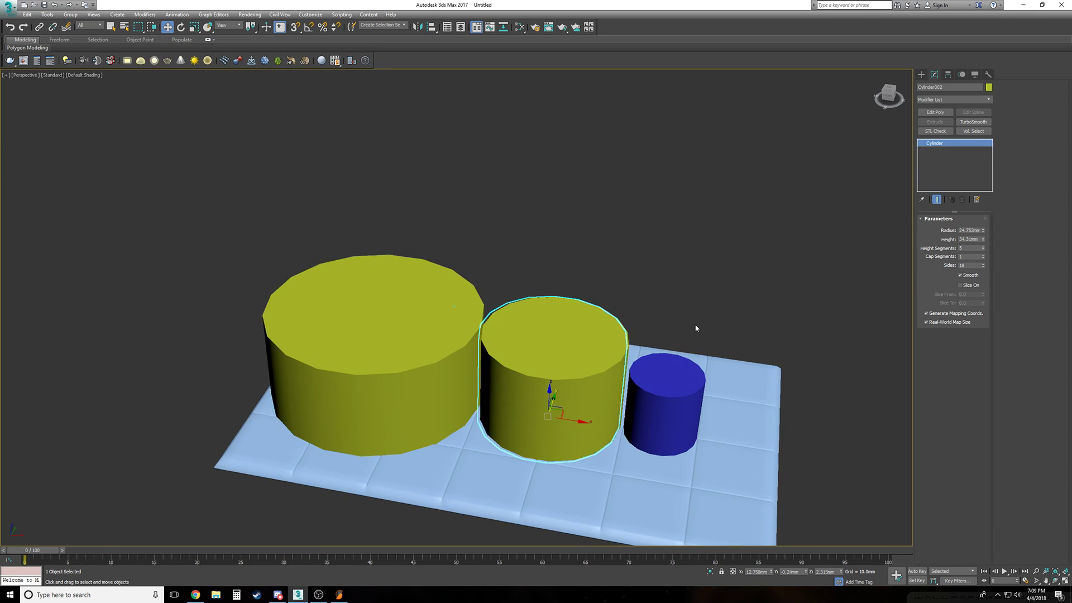
scroll(696, 328, "up", 3)
scroll(696, 328, "up", 3)
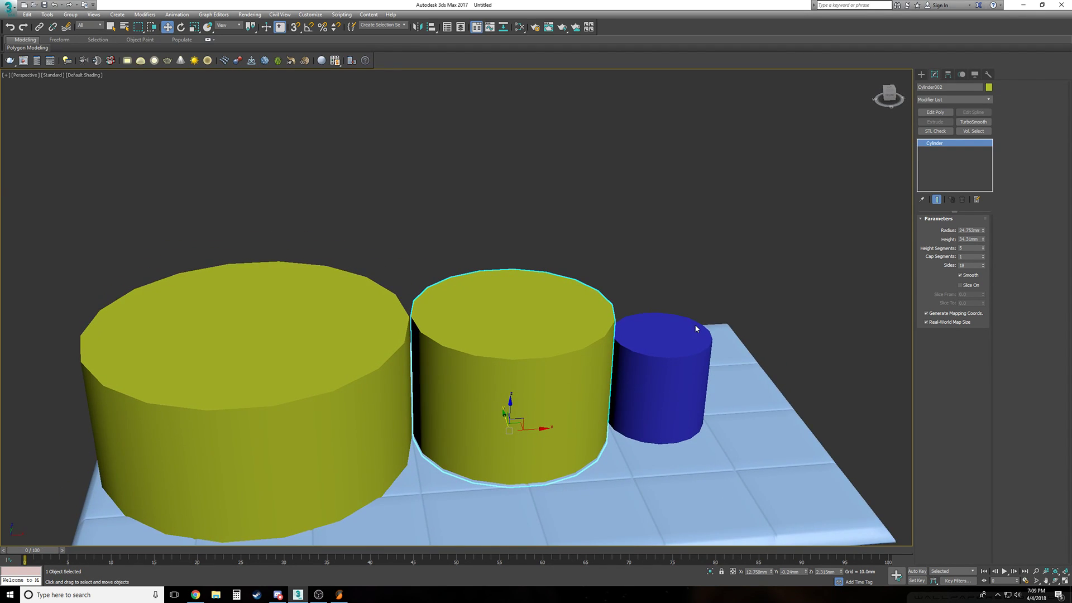
scroll(696, 328, "down", 2)
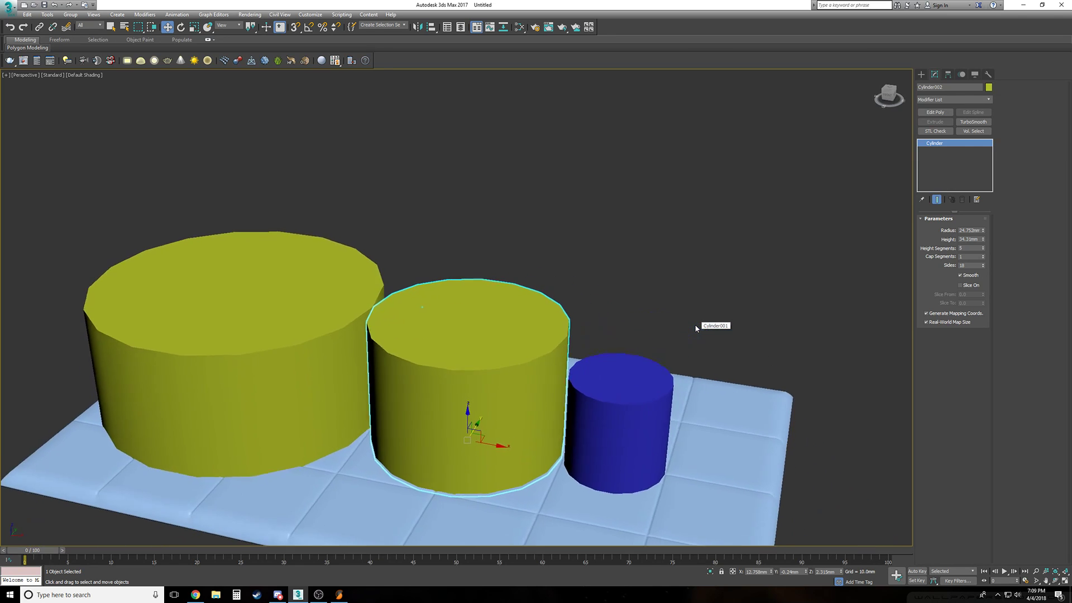
middle_click_drag(696, 327, 697, 328, "alt")
scroll(436, 361, "down", 2)
scroll(469, 356, "up", 2)
Lower the largest cylinder's height to about 17.6 mm
left_click(469, 356)
scroll(441, 364, "up", 1)
scroll(441, 364, "up", 2)
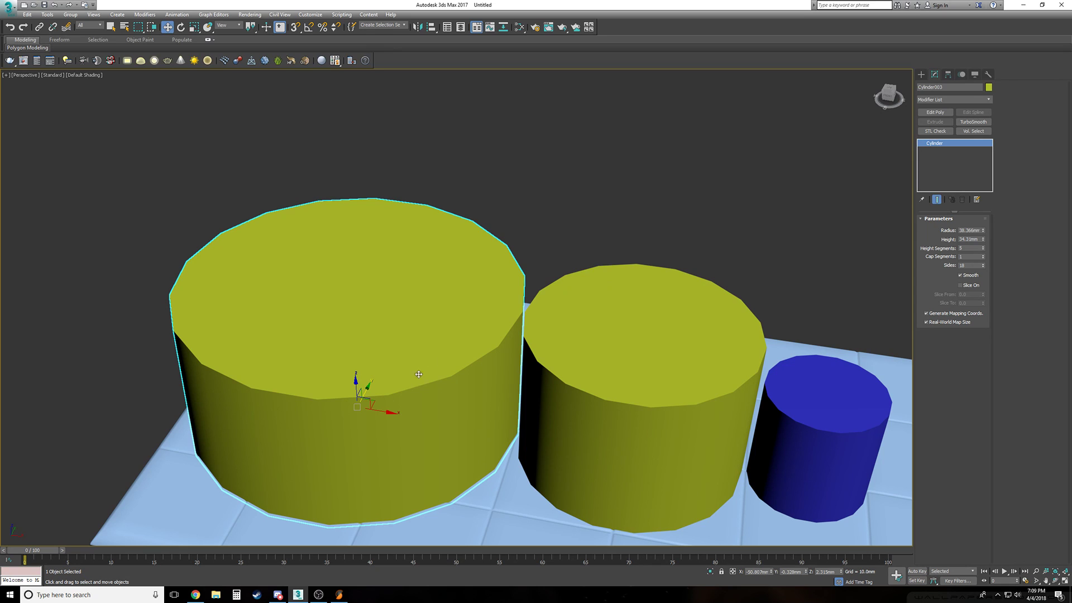
left_click_drag(983, 242, 984, 274)
scroll(848, 242, "down", 2)
middle_click_drag(843, 241, 823, 240, "alt")
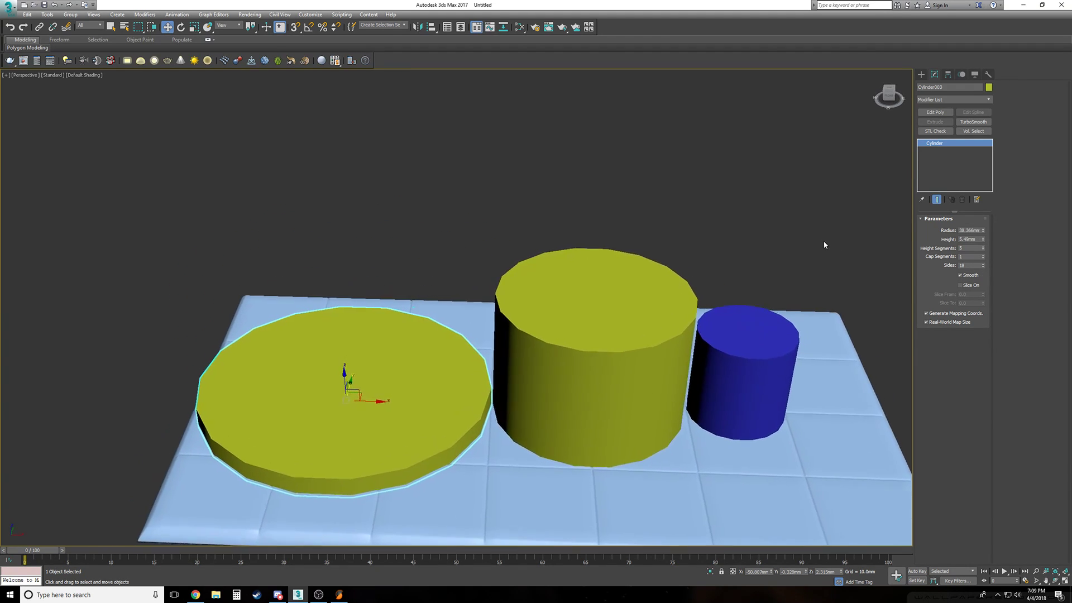
scroll(823, 240, "up", 2)
left_click_drag(983, 240, 983, 220)
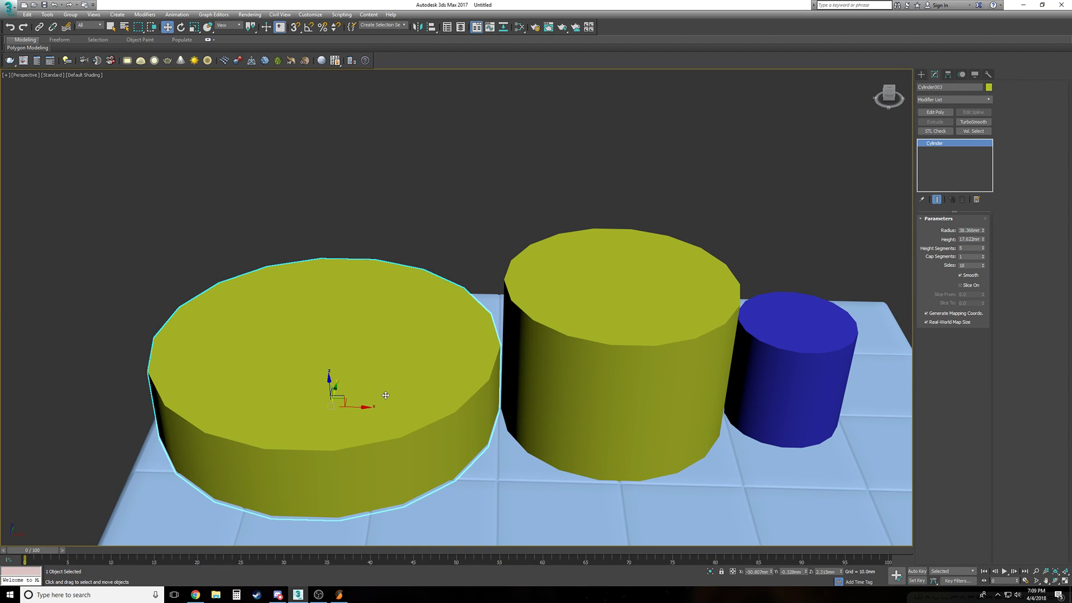
scroll(386, 395, "down", 3)
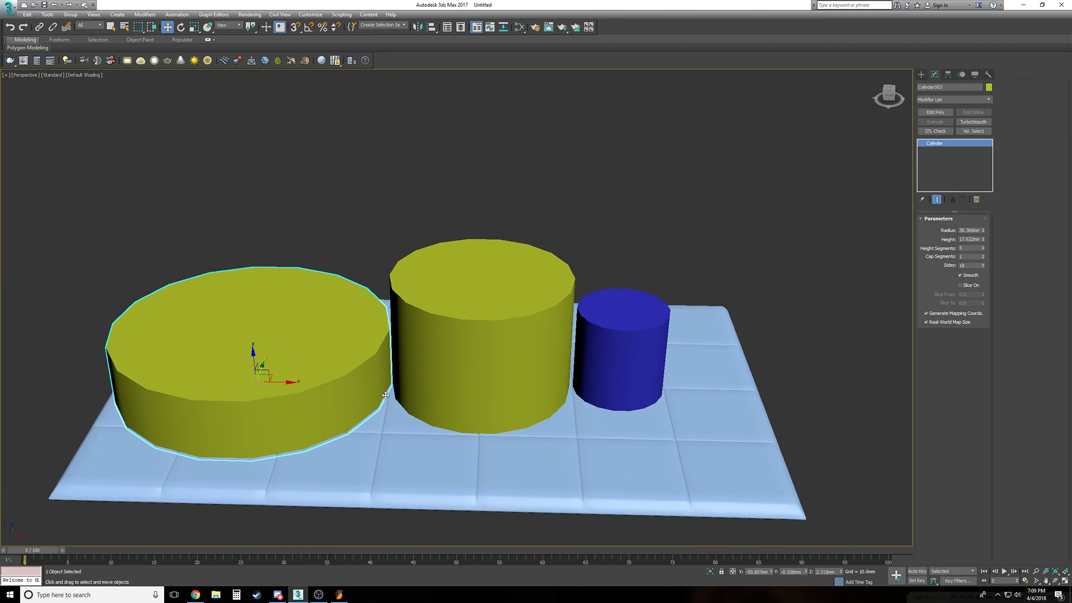
Lower the middle cylinder's height to about 16.4 mm
left_click(523, 366)
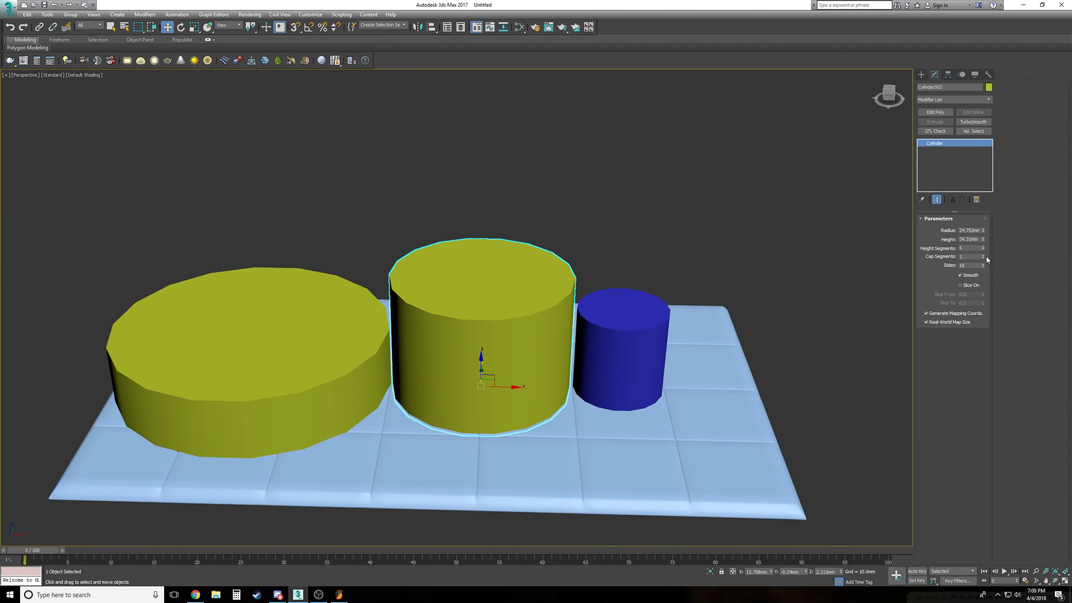
left_click_drag(984, 243, 981, 263)
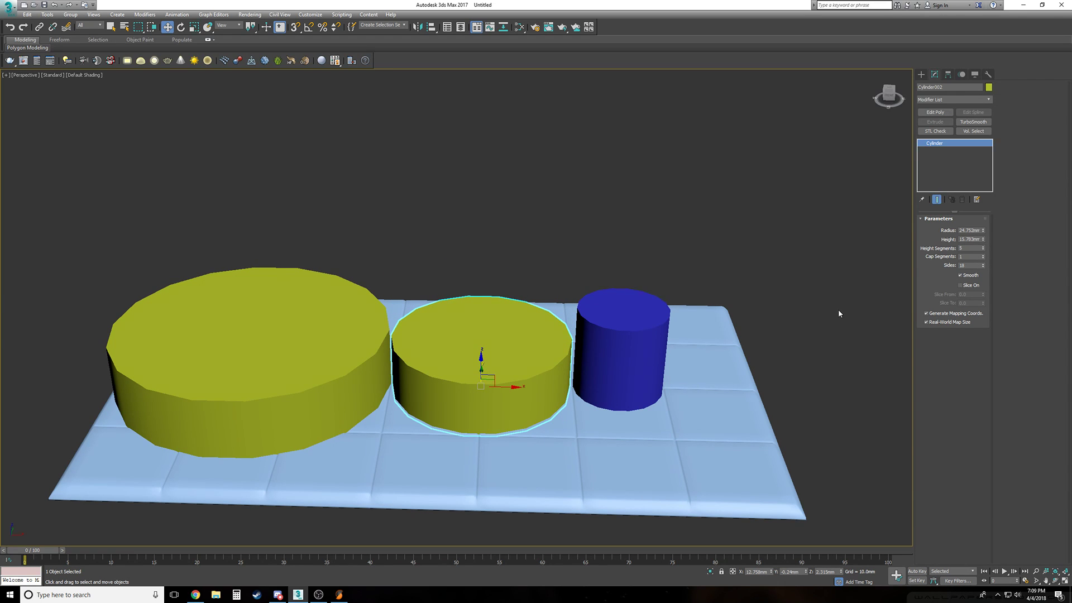
scroll(838, 311, "up", 2)
scroll(837, 311, "up", 3)
middle_click_drag(666, 328, 663, 316, "alt")
scroll(663, 316, "down", 2)
left_click(983, 241)
left_click_drag(985, 243, 985, 238)
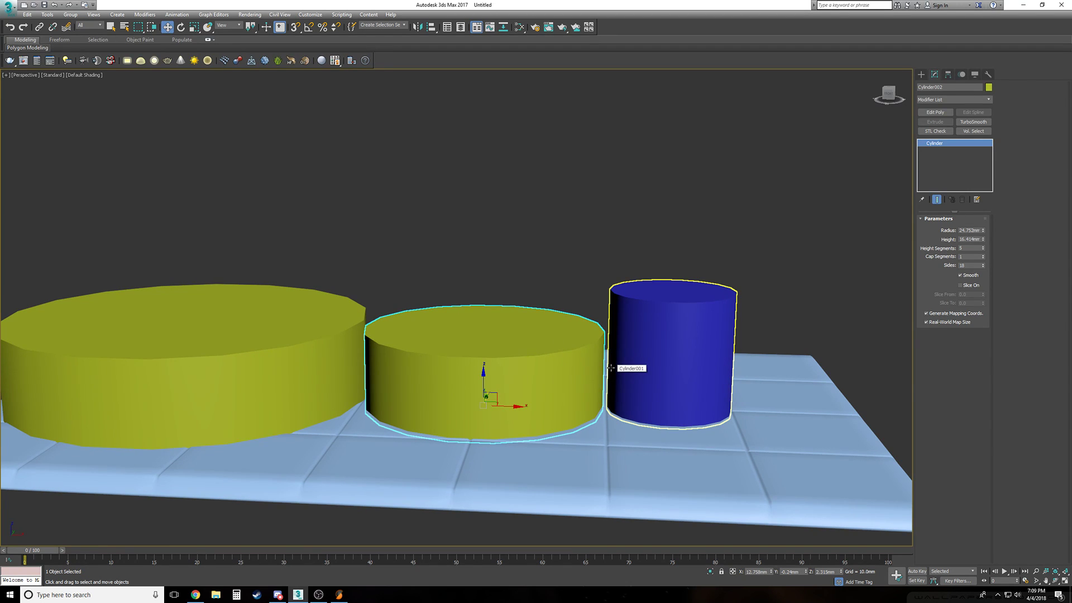
Delete the largest cylinder from the base
left_click(189, 337)
key("Delete")
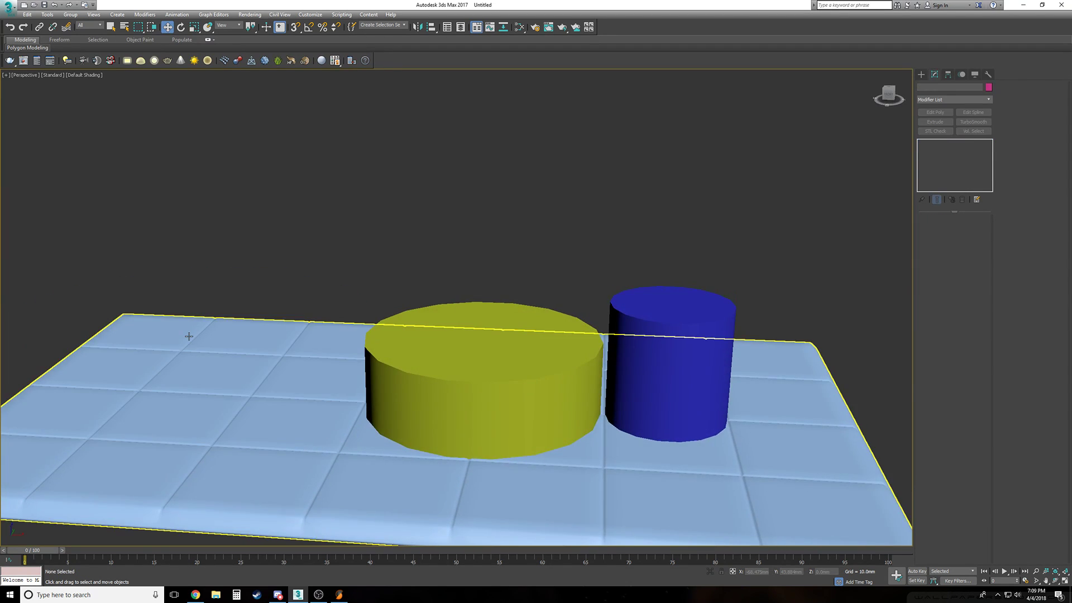
Align the yellow cylinder to the Master Base in Z only, matching its pivot point to the base's maximum
left_click(515, 353)
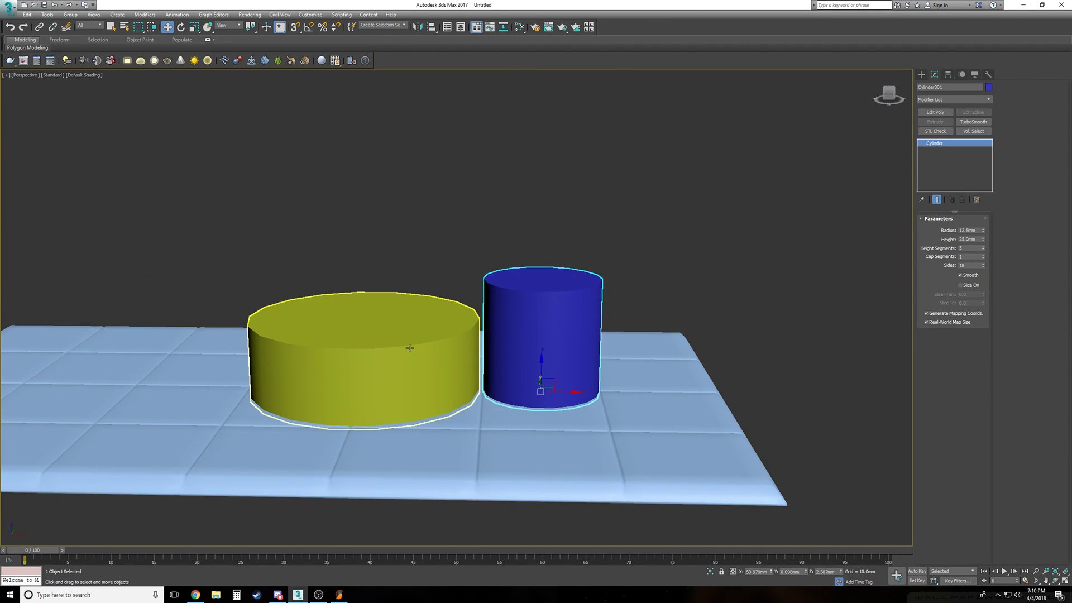
left_click(387, 352)
left_click_drag(353, 364, 354, 354)
scroll(354, 354, "down", 3)
middle_click_drag(354, 355, 365, 355, "alt")
left_click(431, 27)
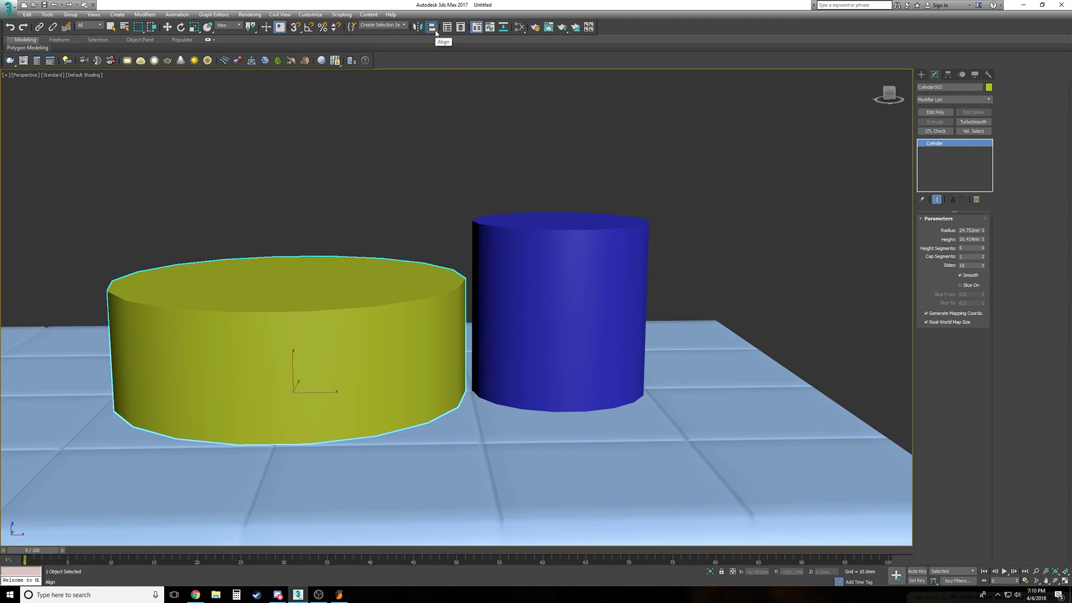
left_click(670, 341)
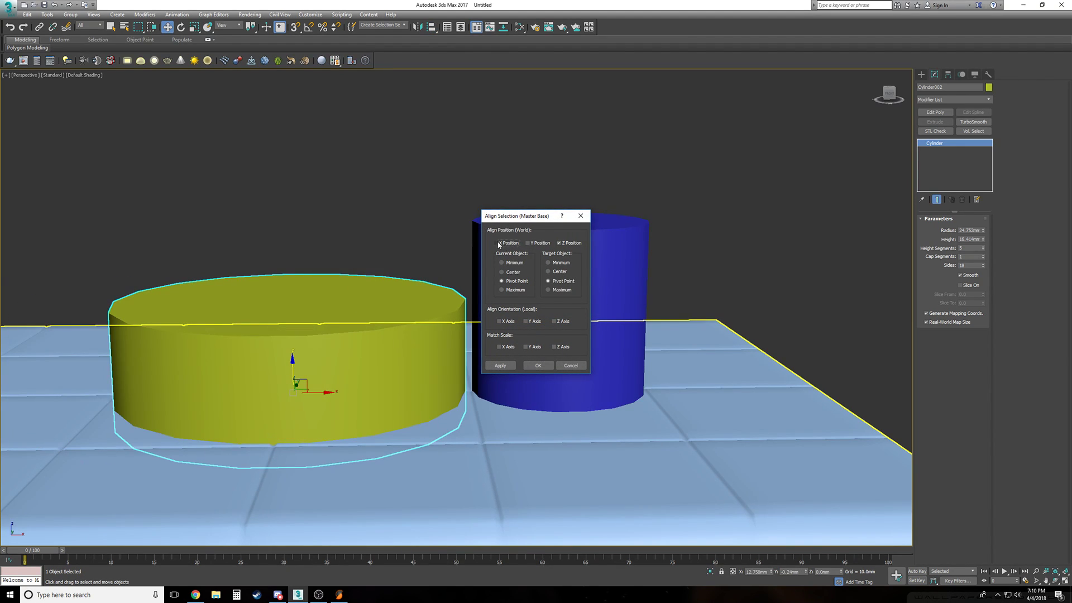
left_click(566, 245)
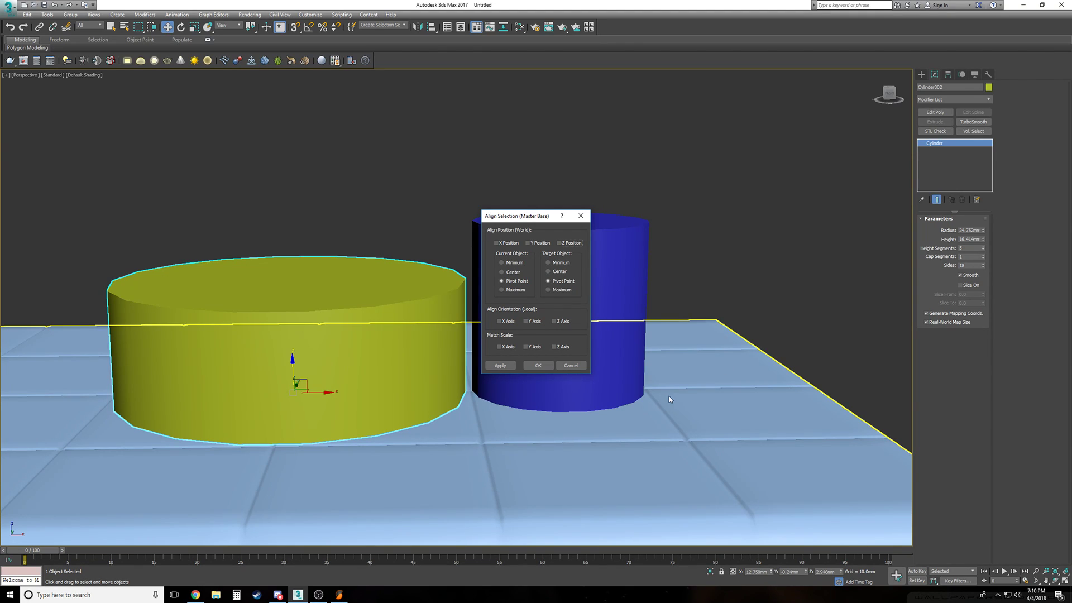
left_click(570, 245)
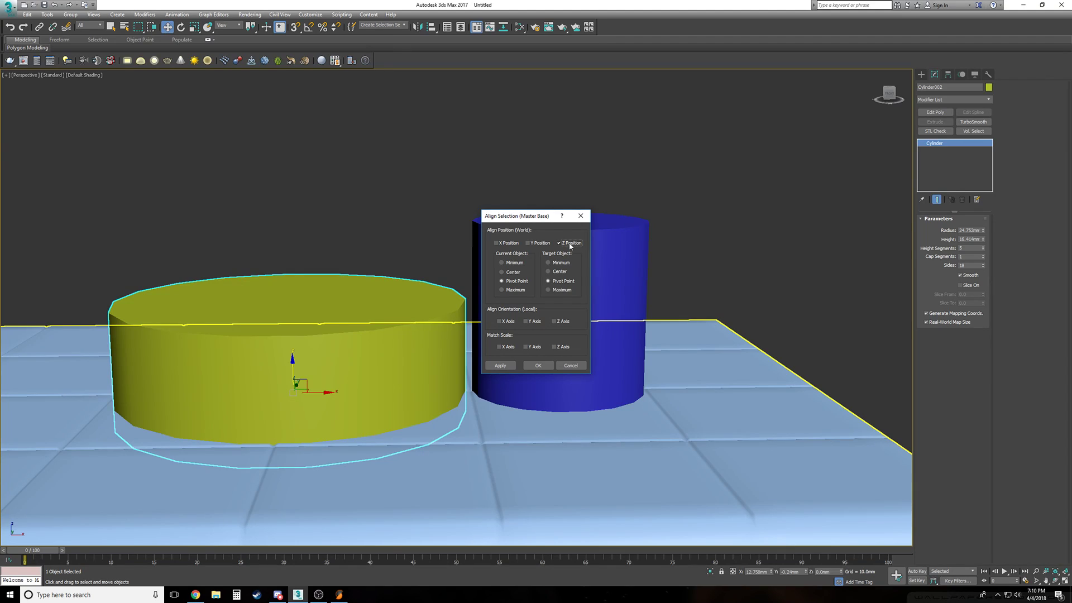
left_click(559, 291)
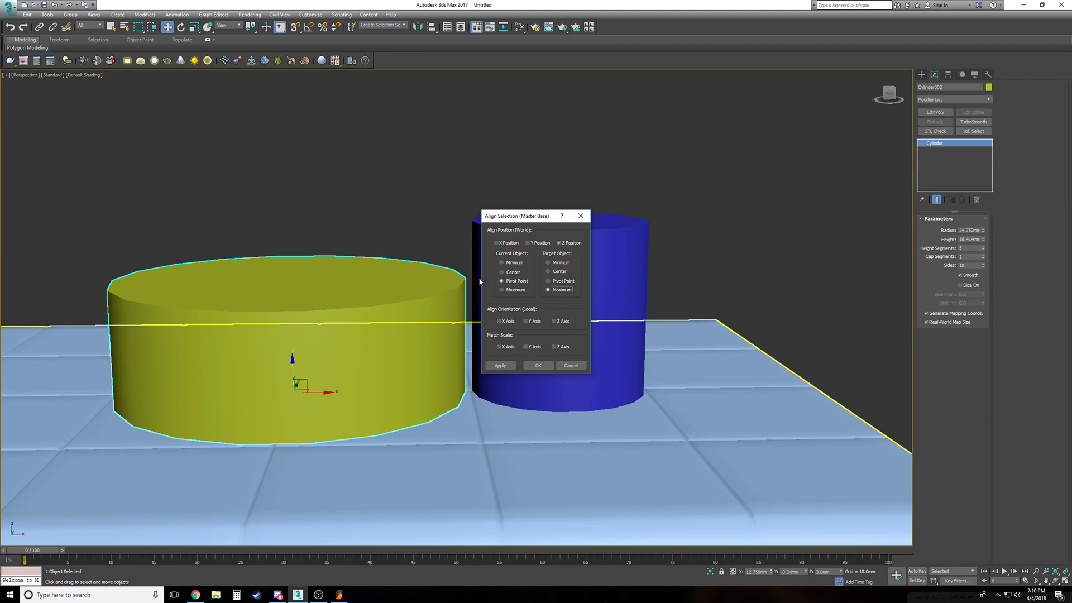
Inspect where the yellow cylinder meets the tiles and set its own alignment reference to Minimum
scroll(384, 392, "up", 10)
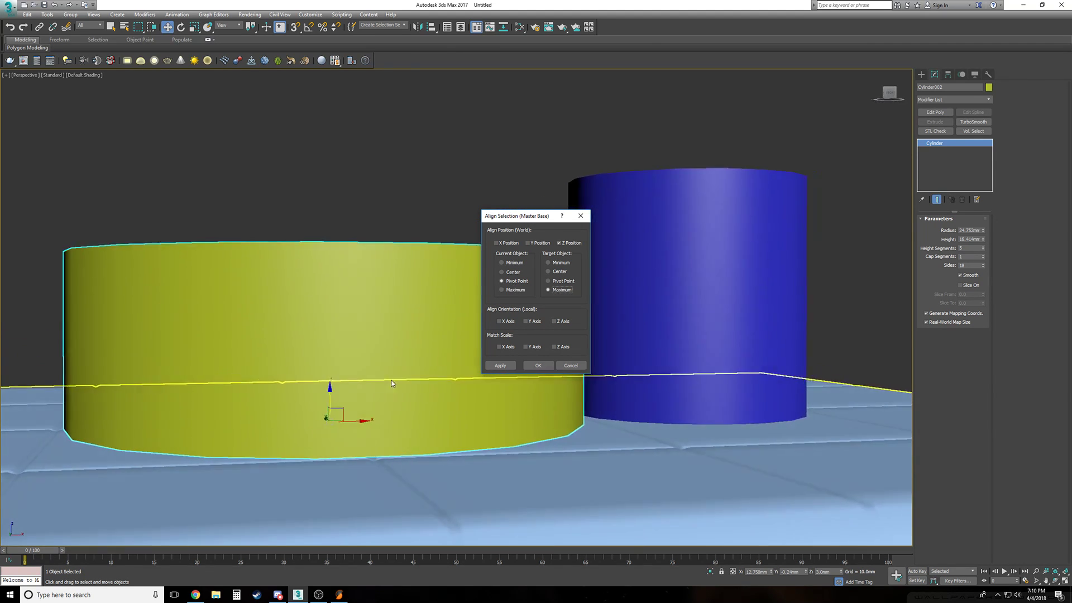
scroll(384, 392, "up", 10)
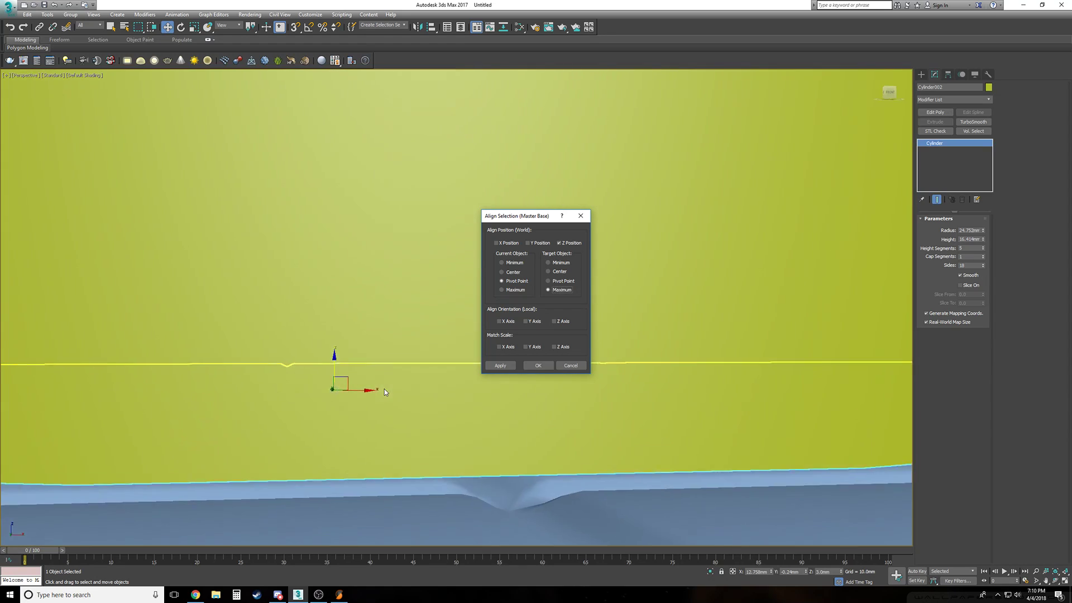
scroll(350, 394, "down", 8)
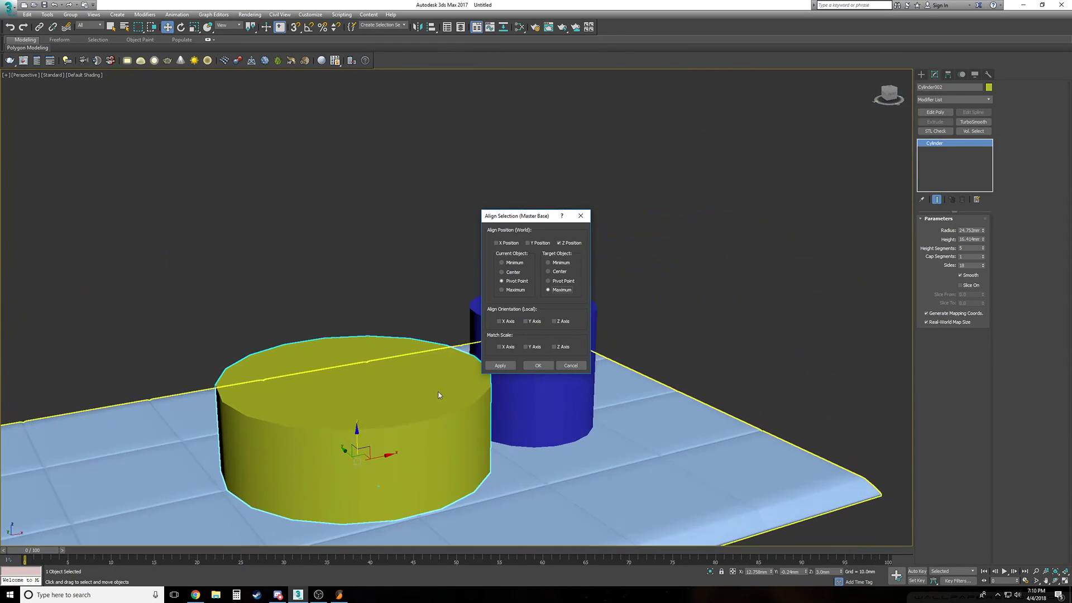
middle_click_drag(439, 395, 363, 393, "alt")
scroll(414, 391, "up", 1)
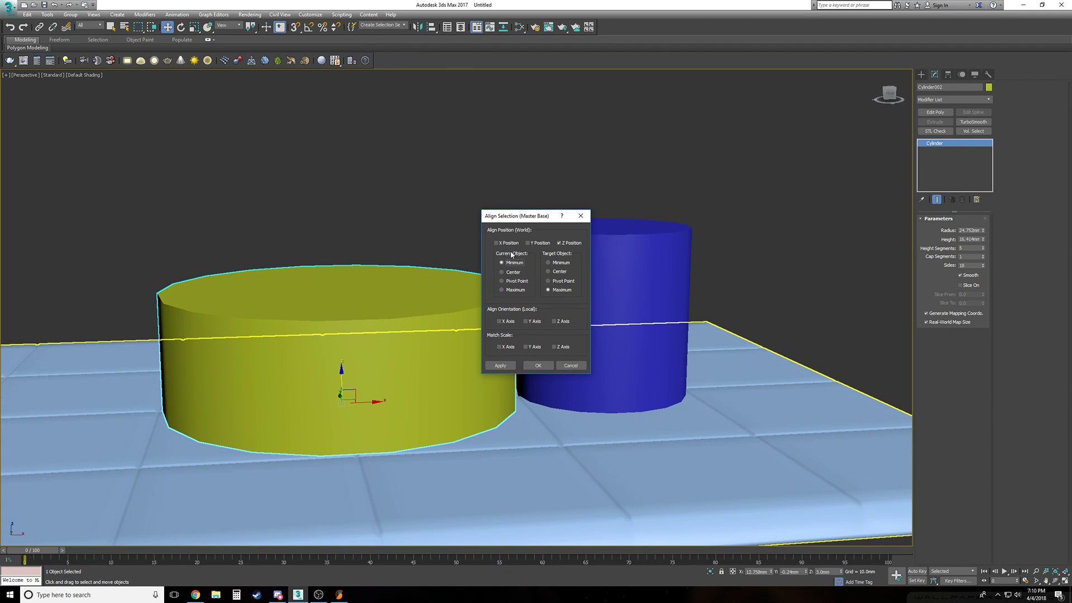
middle_click_drag(391, 317, 283, 309, "alt")
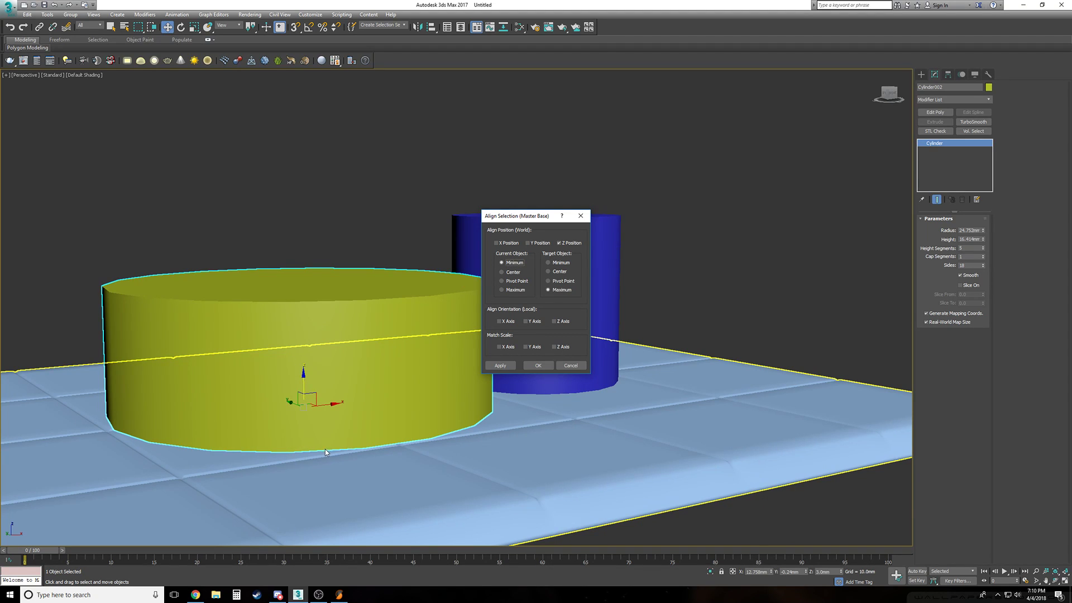
Try aligning the yellow cylinder's maximum to the base's maximum and to the base's minimum
left_click(522, 291)
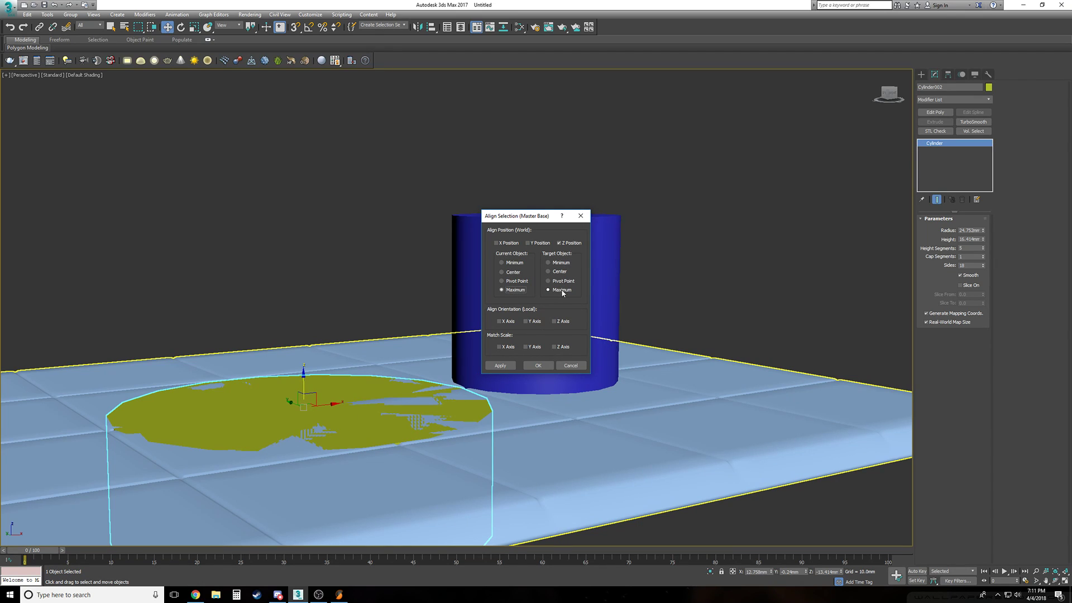
middle_click_drag(734, 400, 325, 322, "alt")
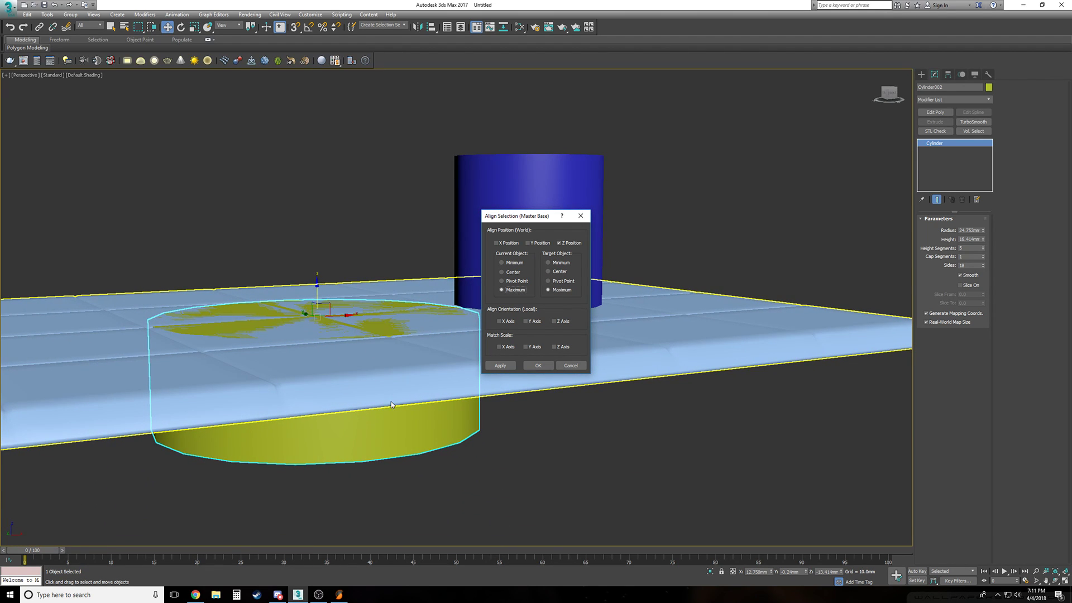
left_click(549, 262)
middle_click_drag(545, 402, 558, 265, "alt")
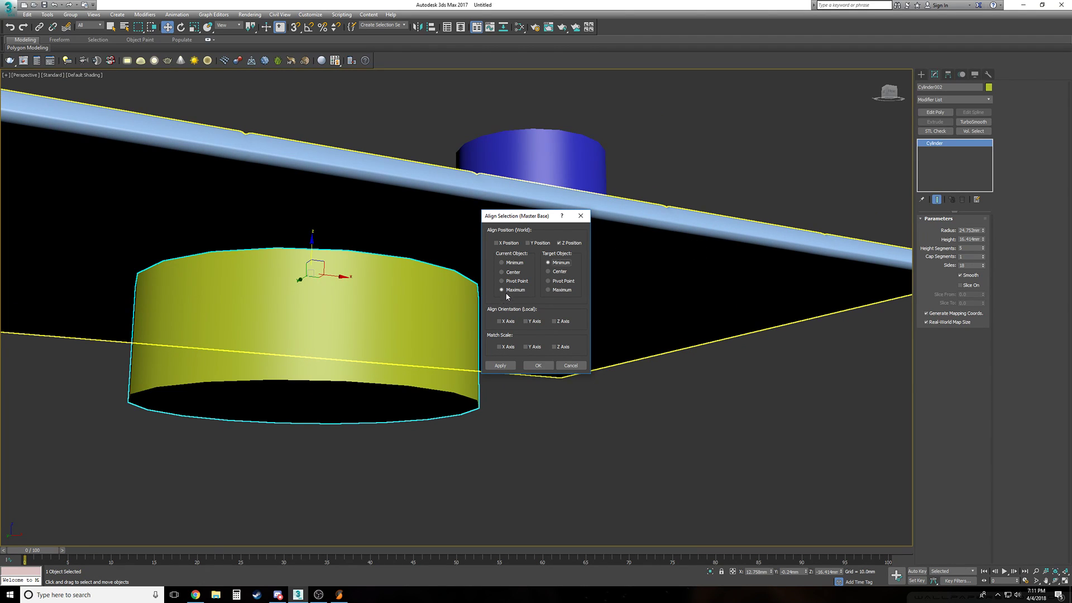
middle_click_drag(365, 263, 345, 259, "alt")
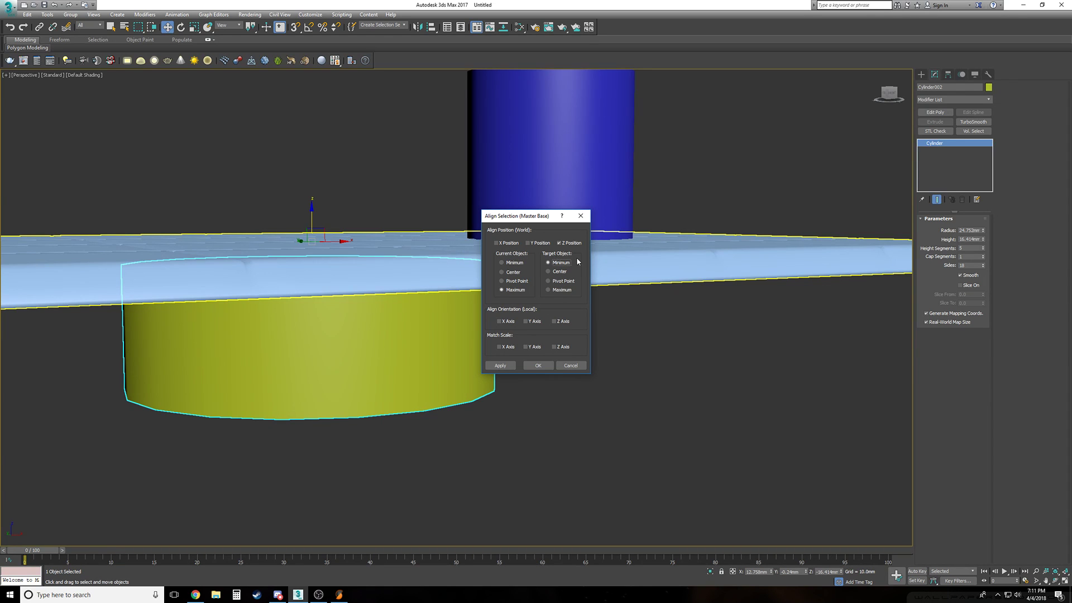
middle_click_drag(563, 346, 538, 298, "alt")
Align the yellow cylinder's minimum to the base's maximum in Z and accept the alignment
left_click(501, 281)
left_click(515, 263)
left_click(557, 290)
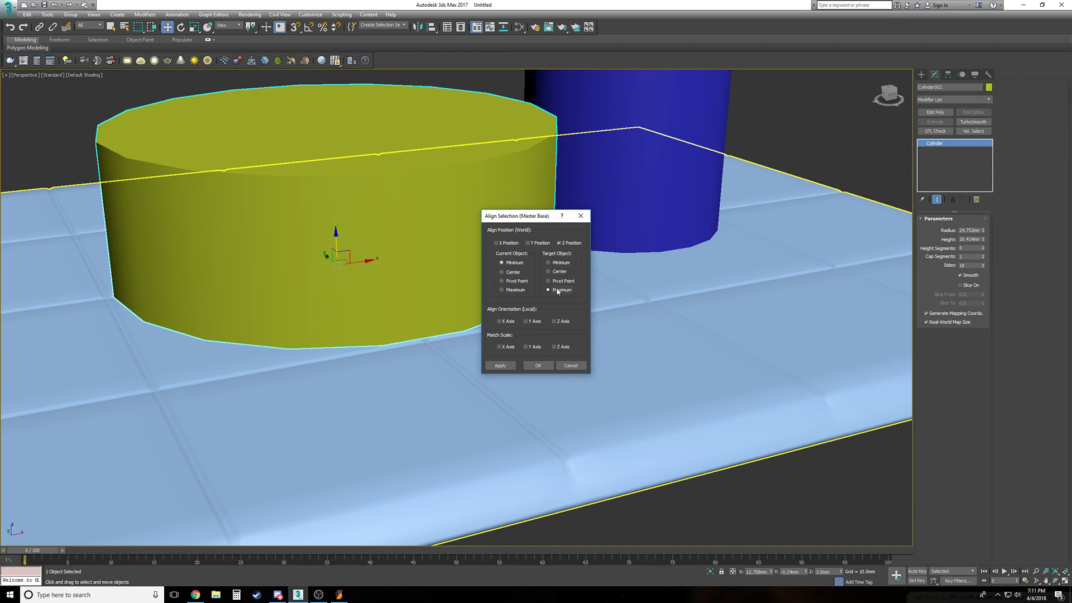
left_click(537, 365)
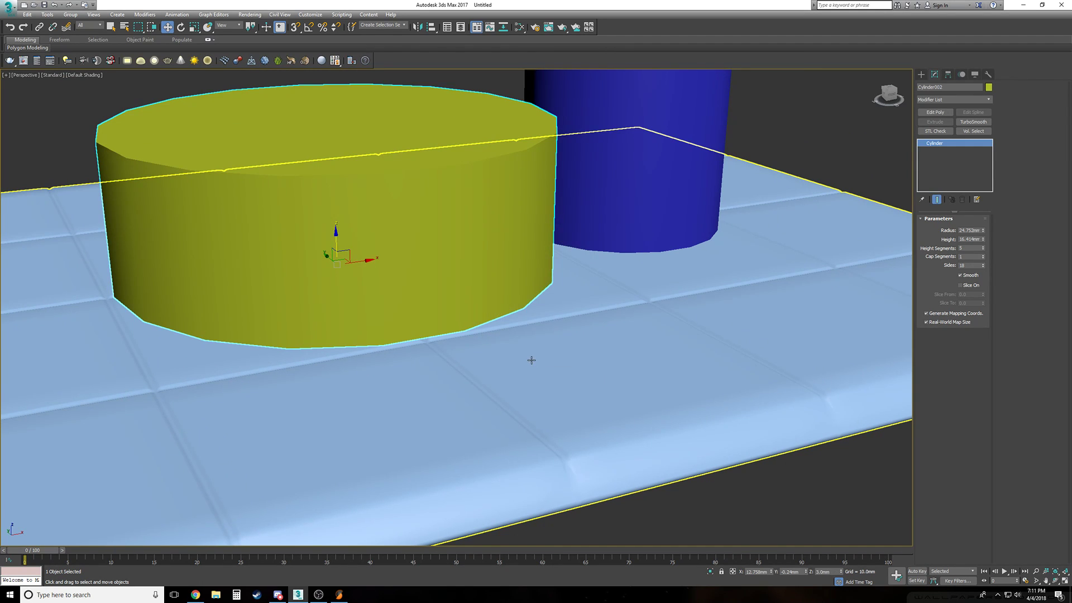
Examine how both cylinders sit on the tiled base from several angles
scroll(510, 359, "down", 5)
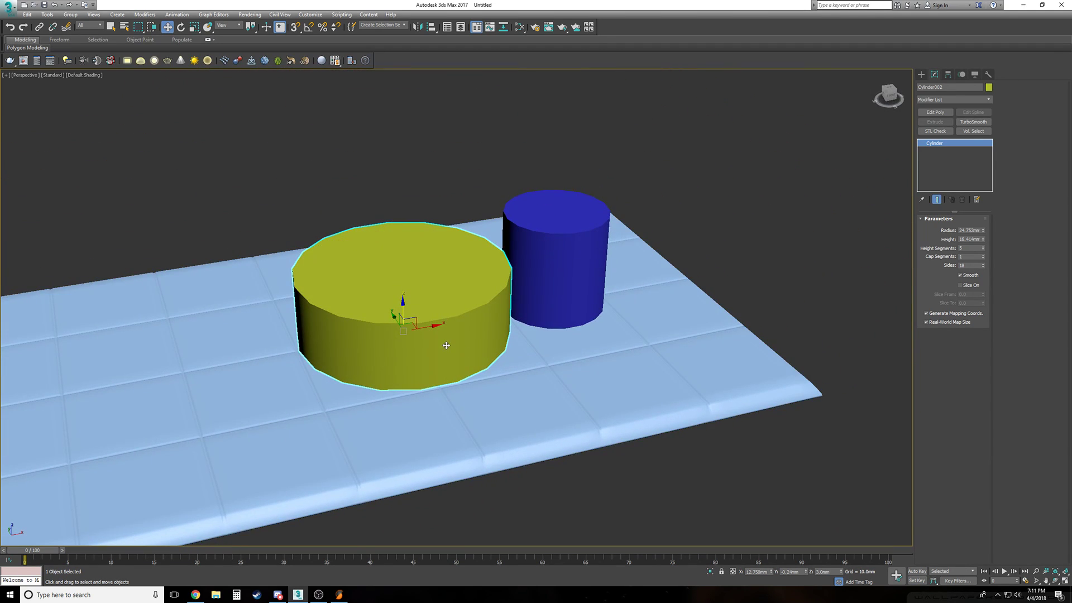
scroll(749, 327, "up", 3)
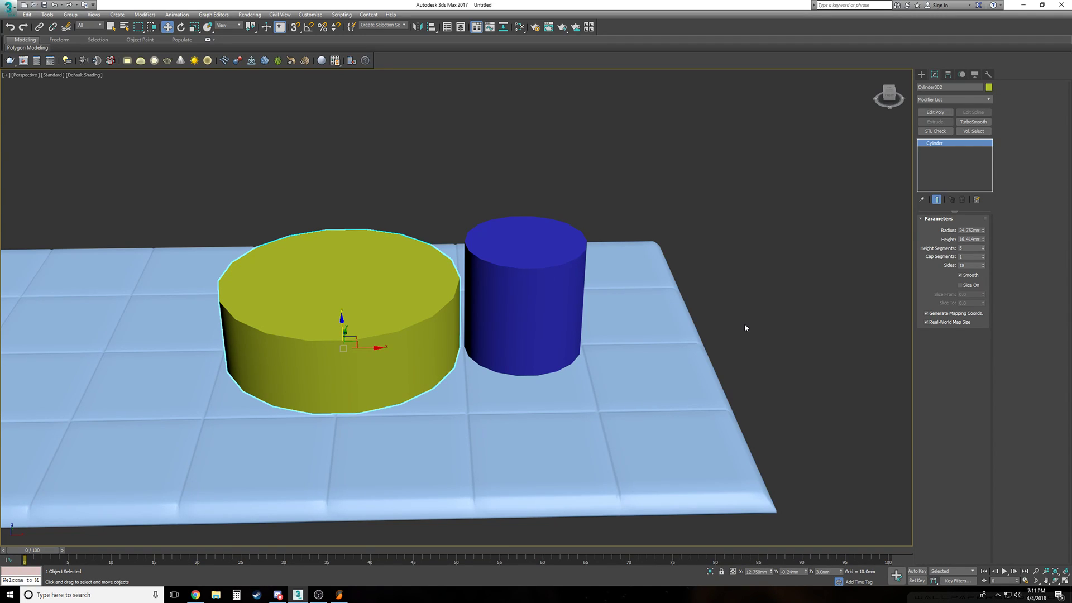
middle_click_drag(474, 458, 462, 417, "alt")
scroll(462, 417, "up", 2)
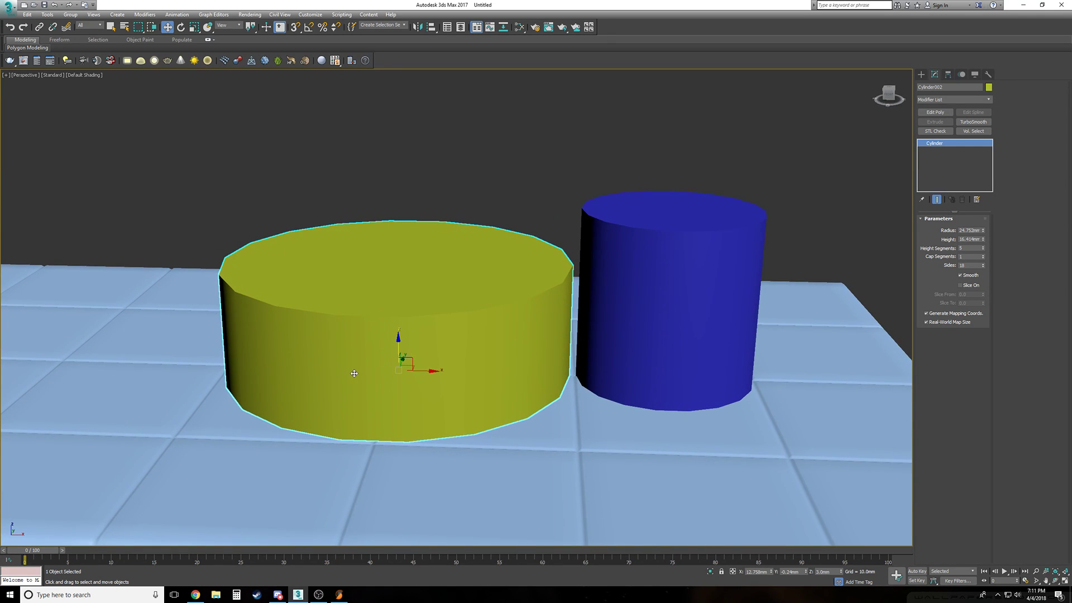
middle_click_drag(356, 374, 367, 374, "alt")
scroll(368, 373, "down", 1)
middle_click_drag(495, 198, 501, 350, "alt")
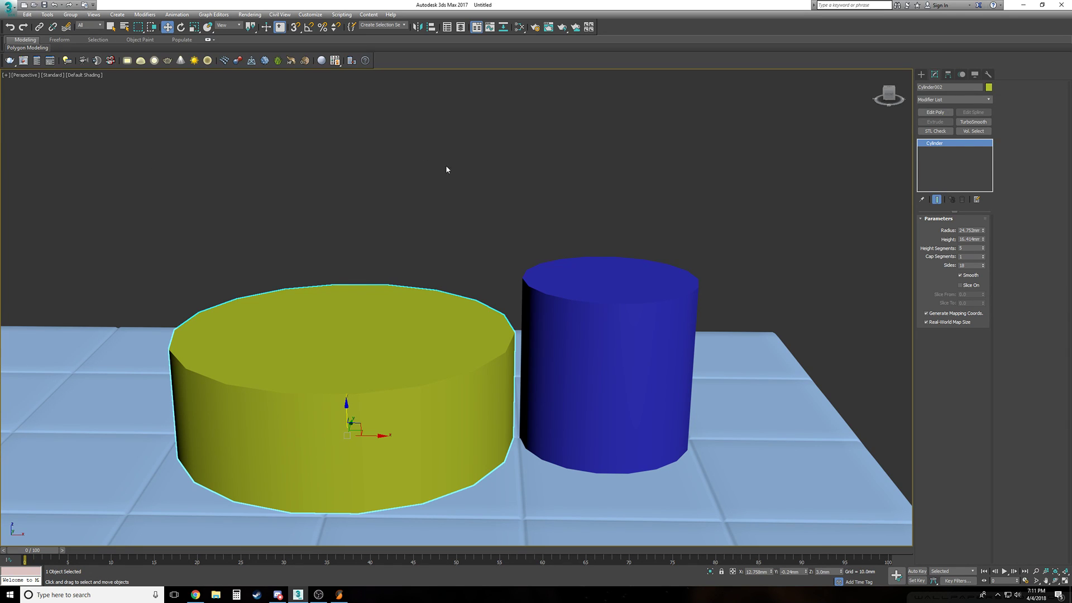
middle_click_drag(409, 188, 290, 203, "alt")
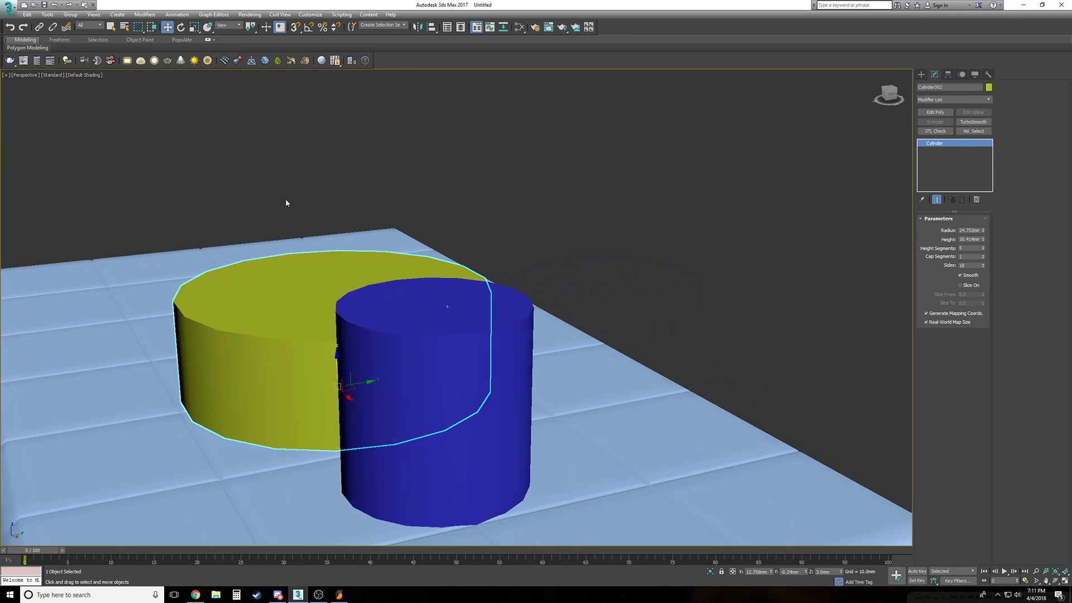
middle_click_drag(579, 233, 621, 272, "alt")
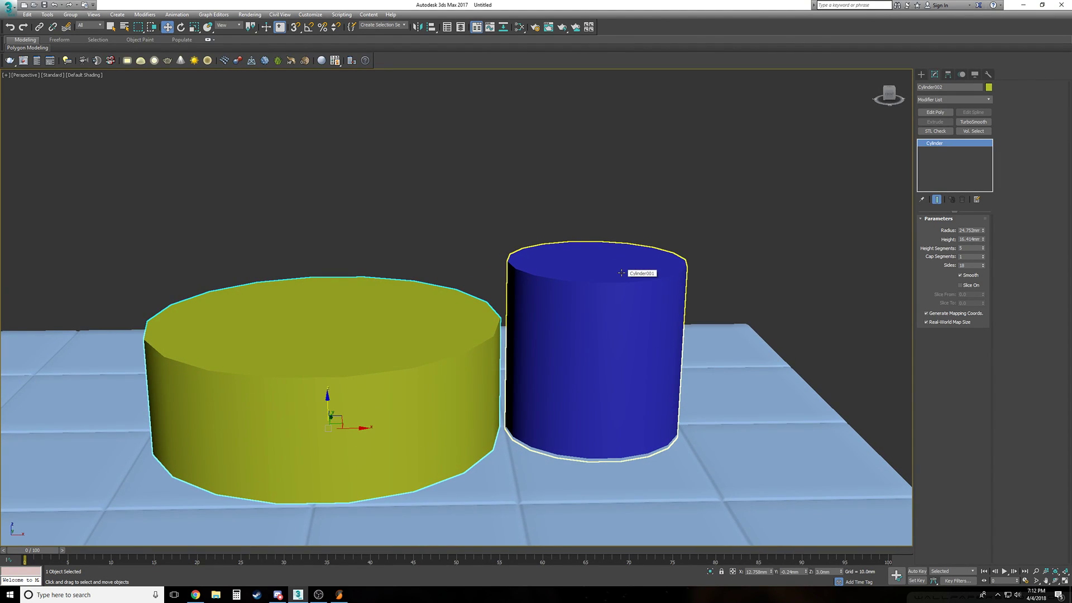
Draw a square box about 4.9 mm wide and 36 mm high near the yellow cylinder's rim in the top view
left_click(579, 303)
middle_click_drag(611, 404, 636, 363, "alt")
left_click(921, 75)
left_click(936, 125)
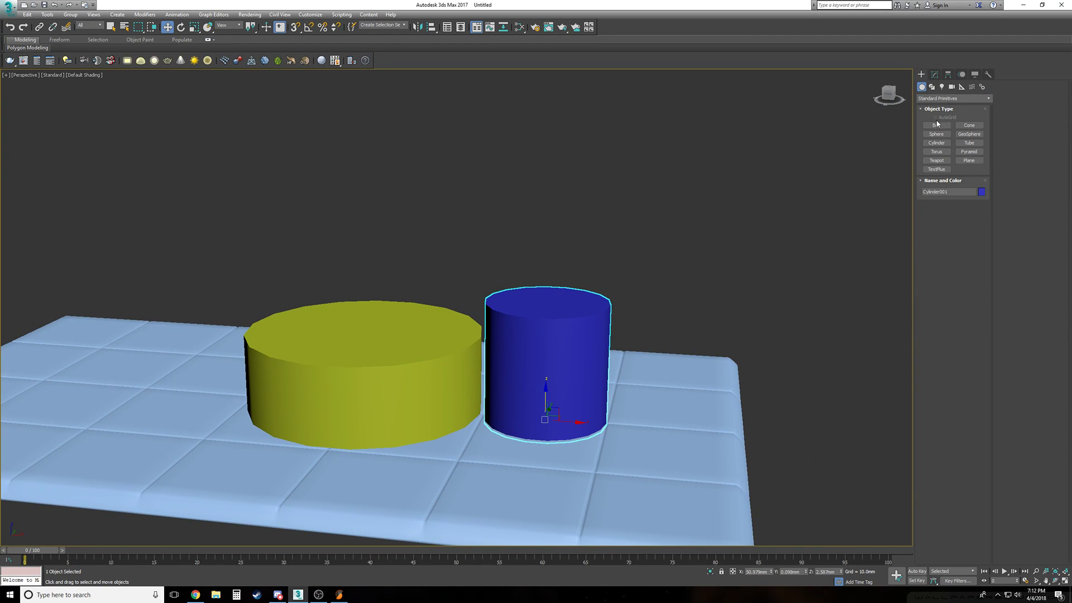
key("t")
left_click_drag(550, 290, 565, 303)
left_click(587, 205)
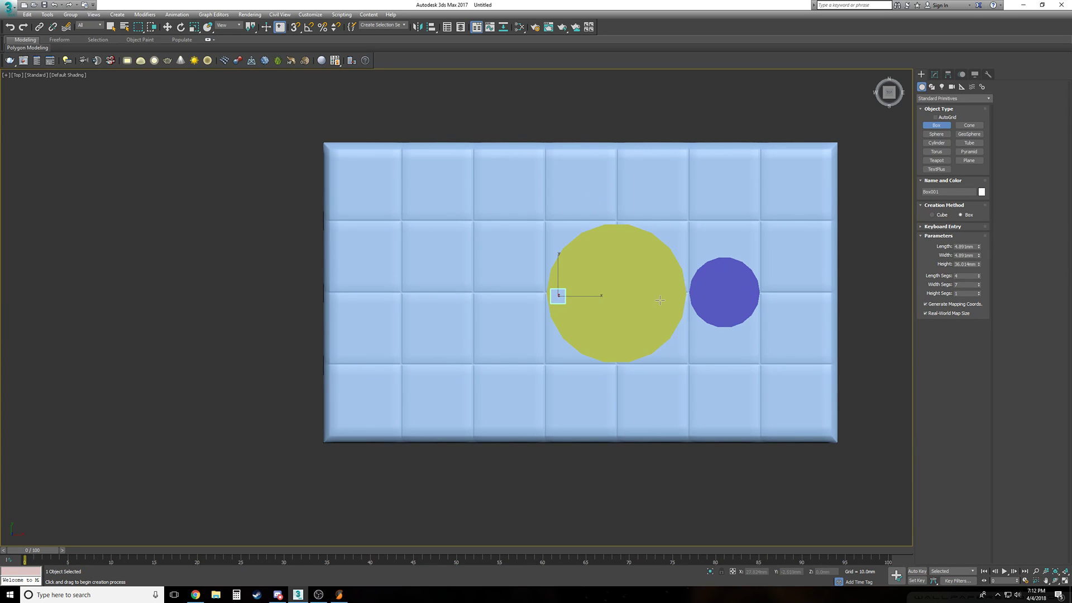
Copy the thin box along X to the opposite side of the yellow cylinder and check both in perspective
key("w")
left_click_drag(593, 295, 705, 295, "shift")
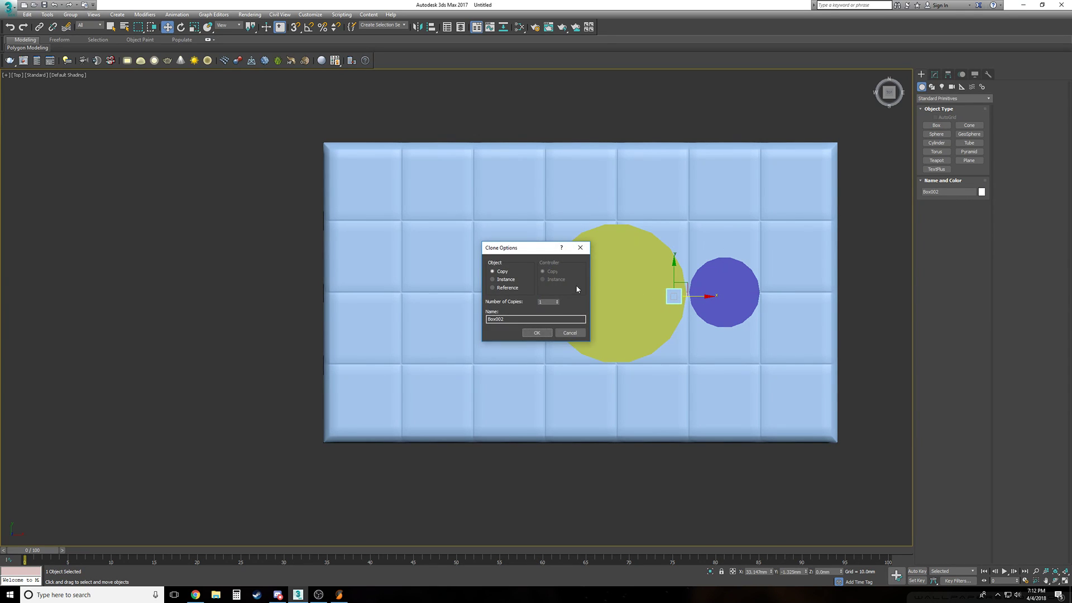
left_click(536, 333)
key("p")
middle_click_drag(556, 334, 550, 249, "alt")
scroll(583, 251, "up", 3)
scroll(750, 319, "down", 2)
middle_click_drag(837, 322, 666, 326, "alt")
scroll(750, 318, "up", 1)
left_click(750, 319)
scroll(667, 329, "up", 3)
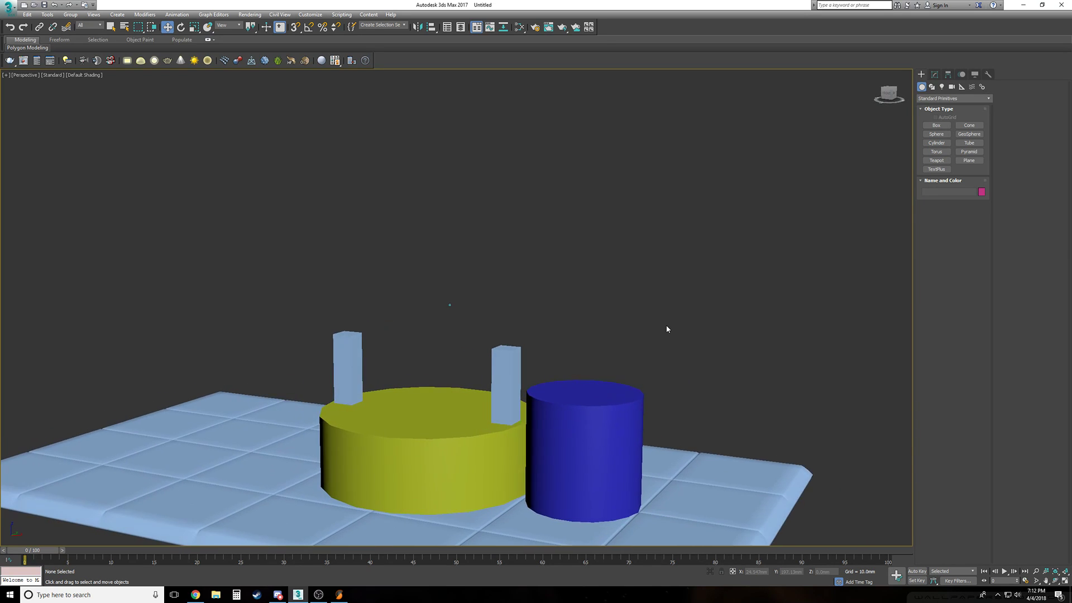
Draw a plane about 41.7 mm long and 50.2 mm wide over the yellow cylinder in the top view
left_click(969, 160)
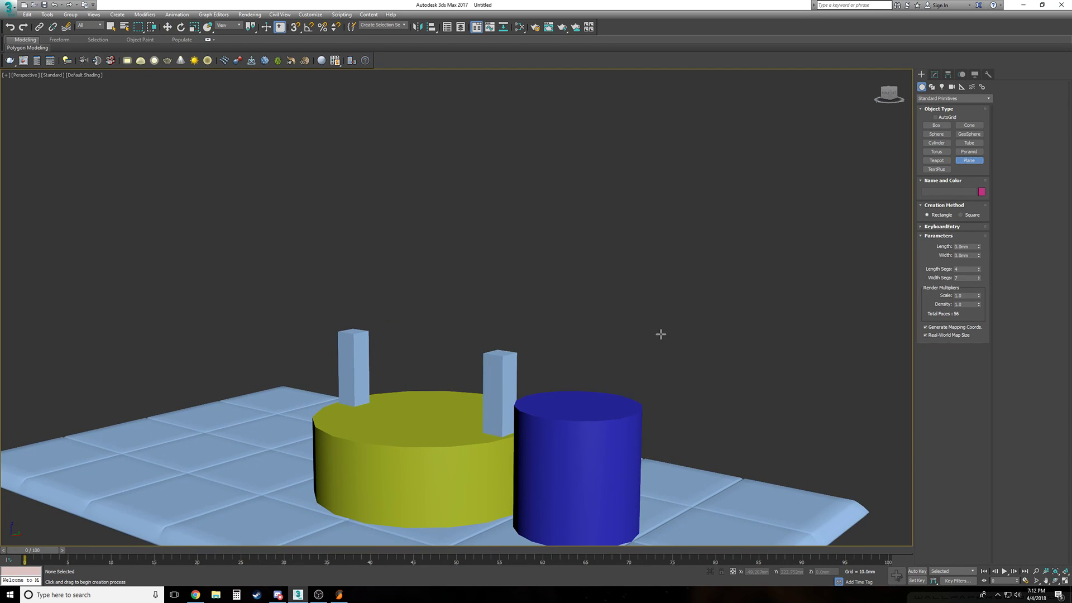
key("t")
left_click_drag(544, 235, 685, 352)
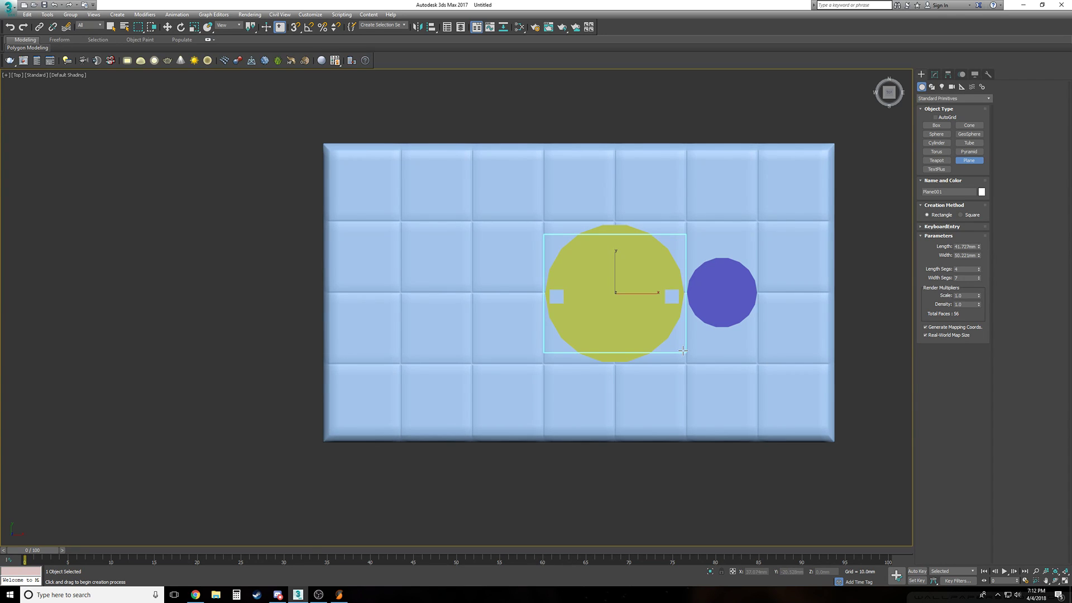
key("p")
Raise the plane to the tops of the two thin boxes
key("w")
middle_click_drag(661, 306, 611, 282, "alt")
scroll(611, 282, "down", 1)
left_click_drag(541, 375, 559, 247)
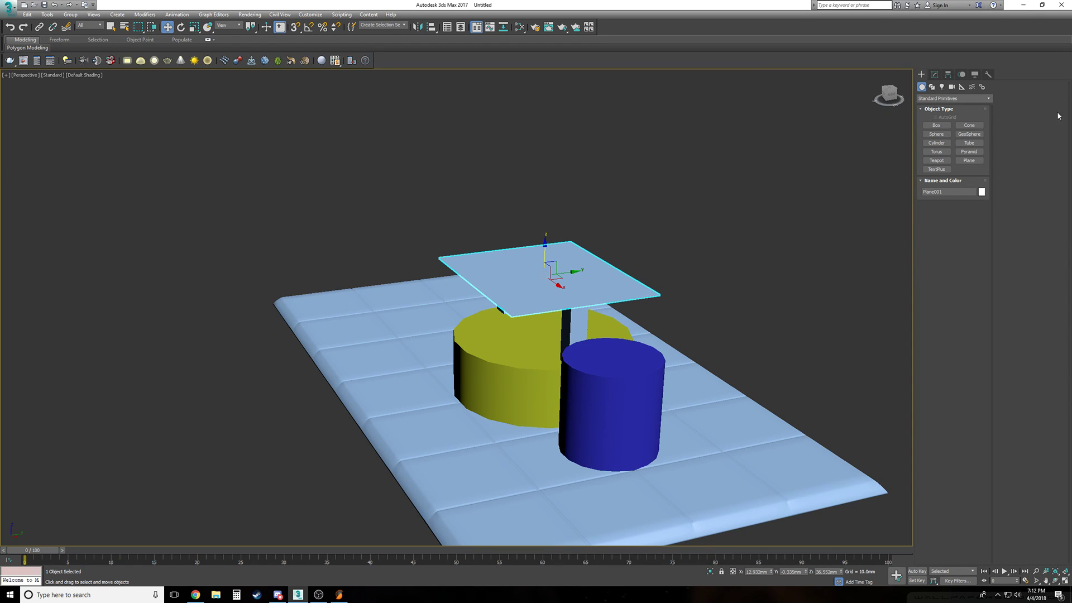
Set the plane to 2 length segments and 1 width segment, with edged faces displayed
left_click(934, 73)
left_click_drag(979, 252, 981, 263)
key("F4")
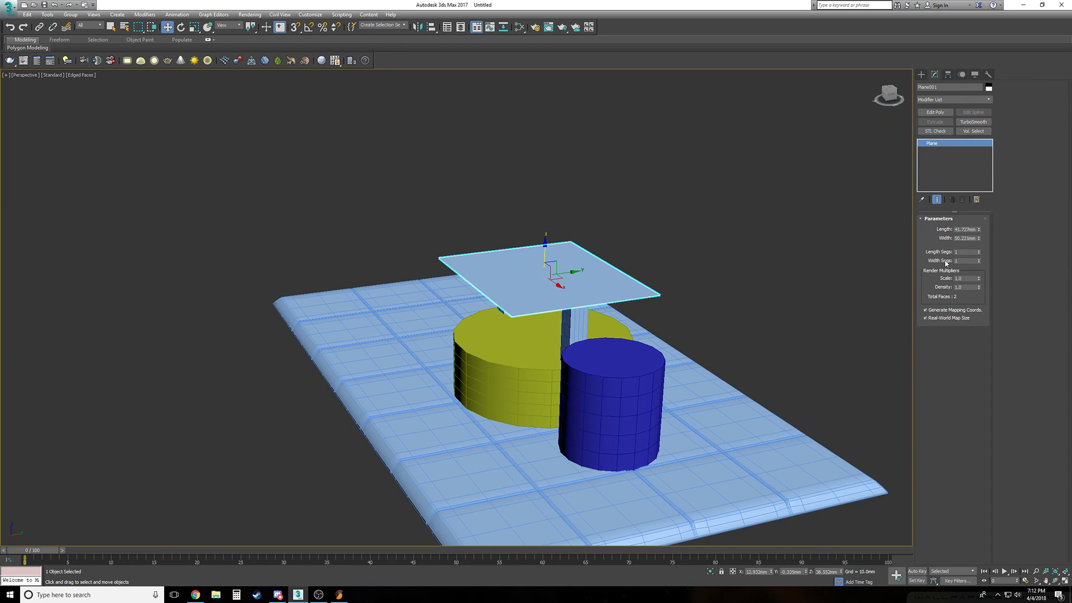
left_click(979, 251)
Try an Edit Poly modifier on the plane, remove it, and apply a Bend modifier instead
left_click(935, 113)
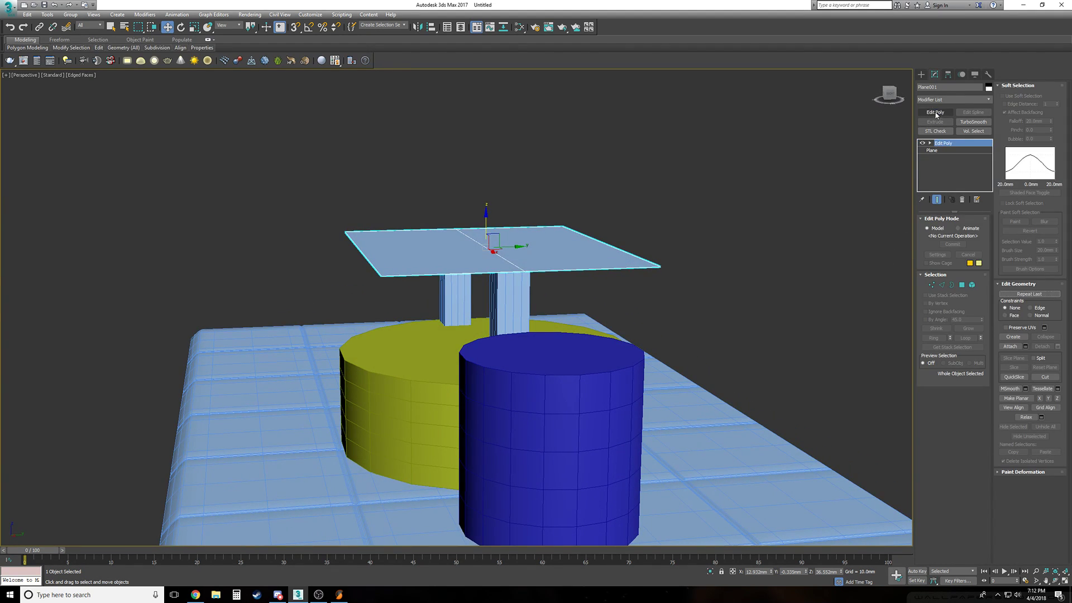
left_click(962, 200)
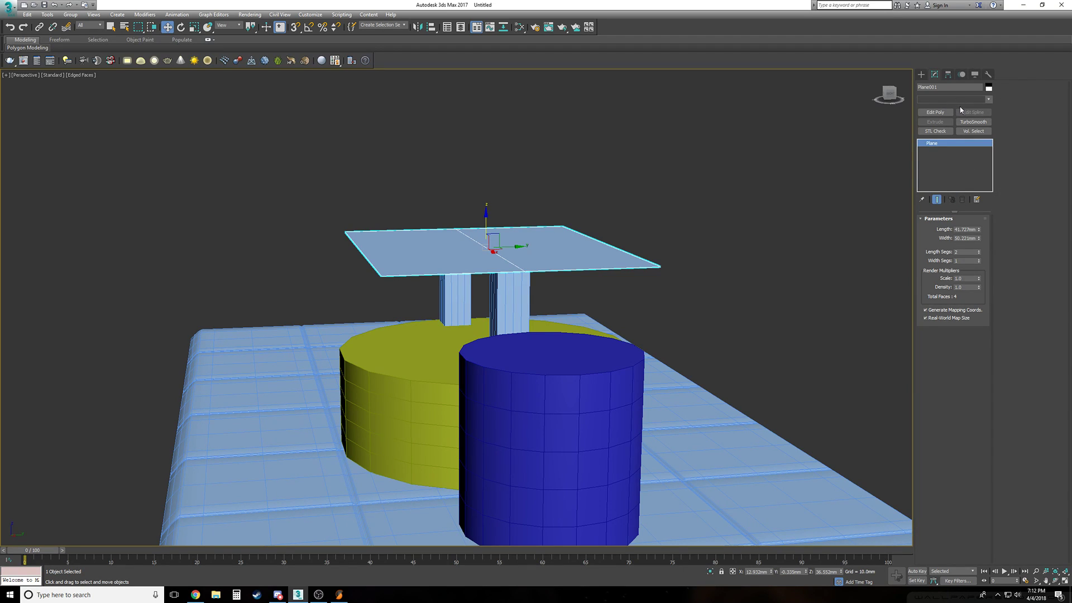
left_click(952, 99)
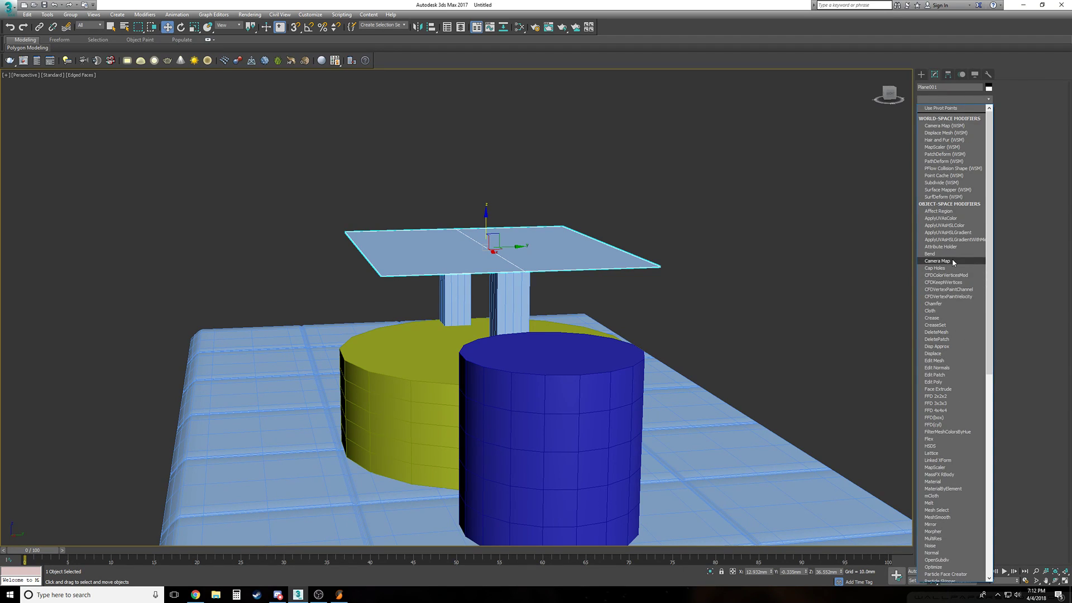
left_click(952, 259)
left_click_drag(975, 234, 961, 178)
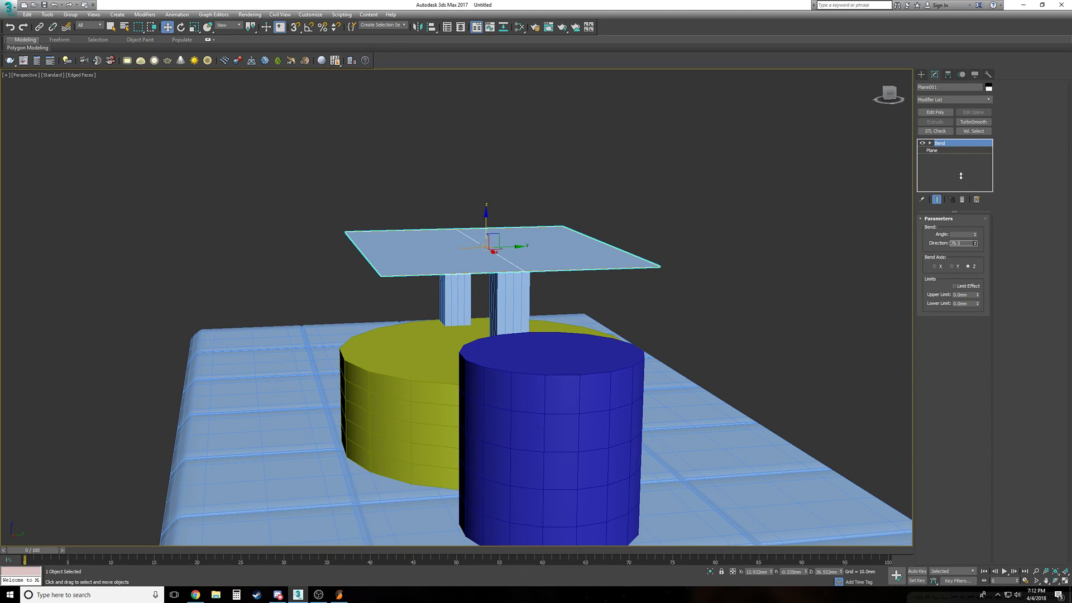
Try the plane's bend on the Y, X and Z axes, resetting the direction to 0 and raising the angle to 60
left_click(954, 267)
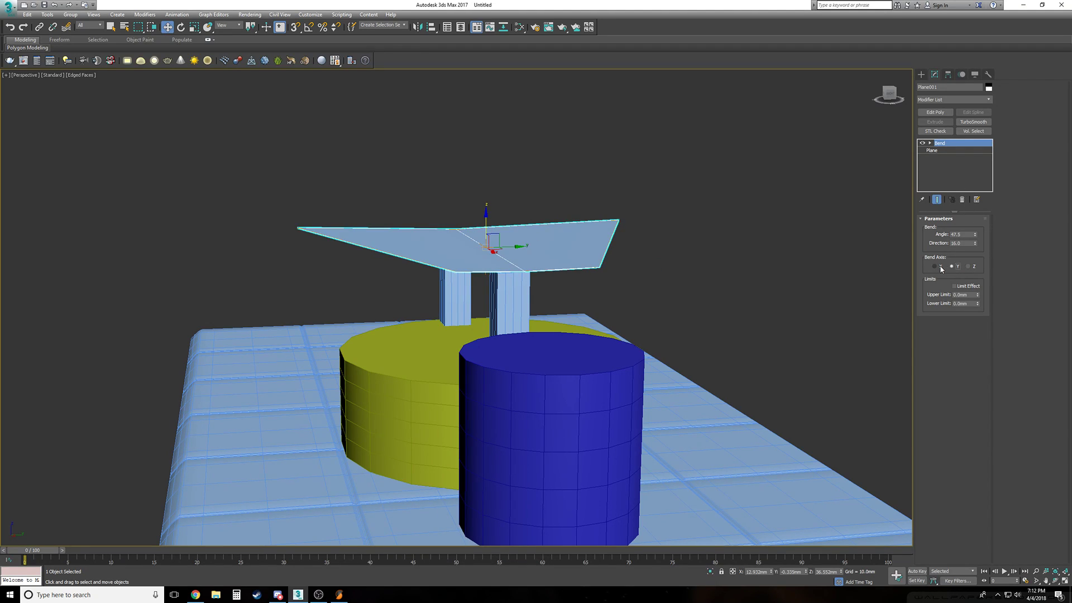
left_click(941, 267)
left_click_drag(976, 244, 977, 235)
right_click(976, 245)
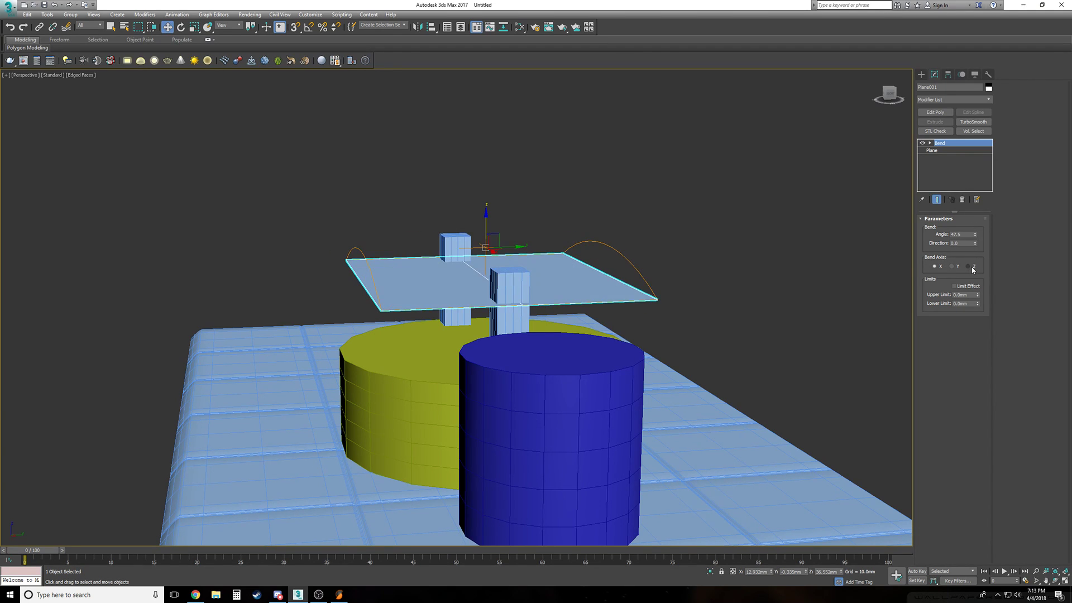
left_click(972, 268)
key("z")
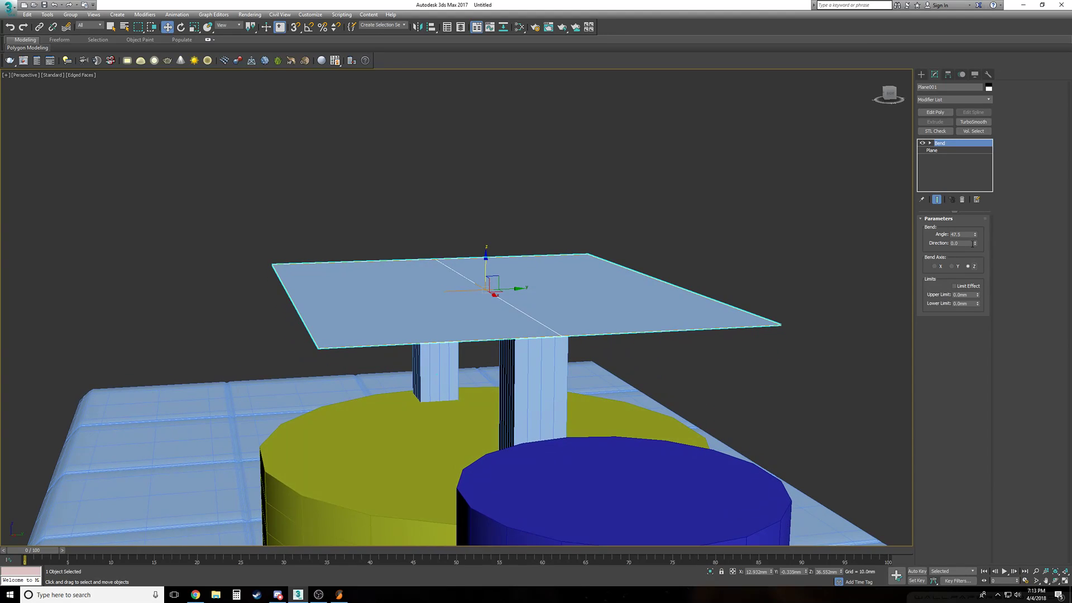
left_click_drag(975, 234, 964, 170)
key("z")
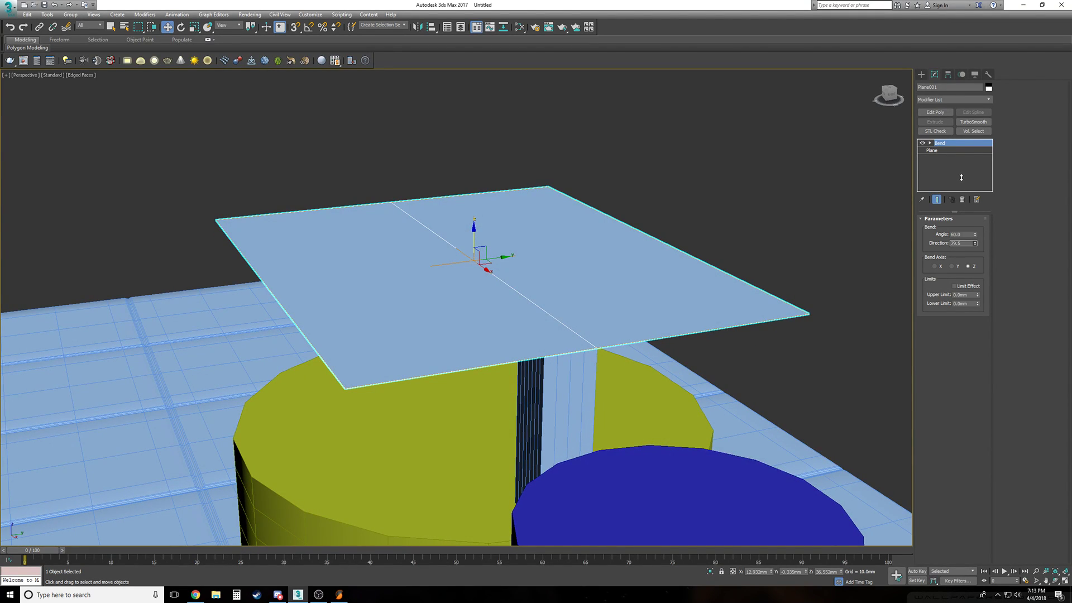
Try bending the plane 77.5 degrees on the X axis with directions of 90 and 180
left_click_drag(964, 234, 971, 228)
left_click(957, 268)
left_click(935, 267)
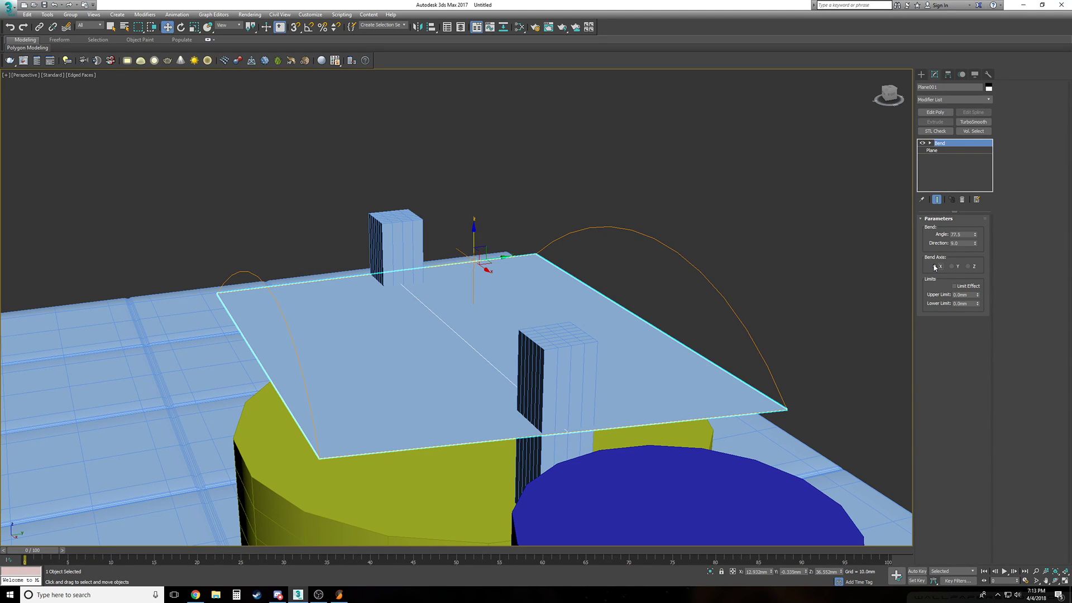
key("z")
type("90")
key("Return")
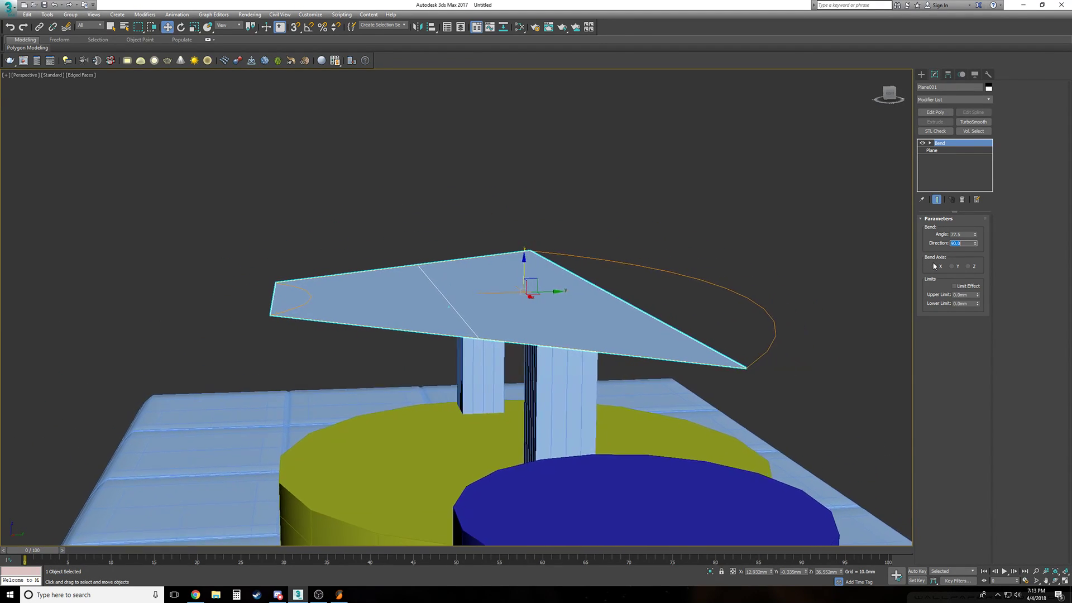
type("180")
key("Return")
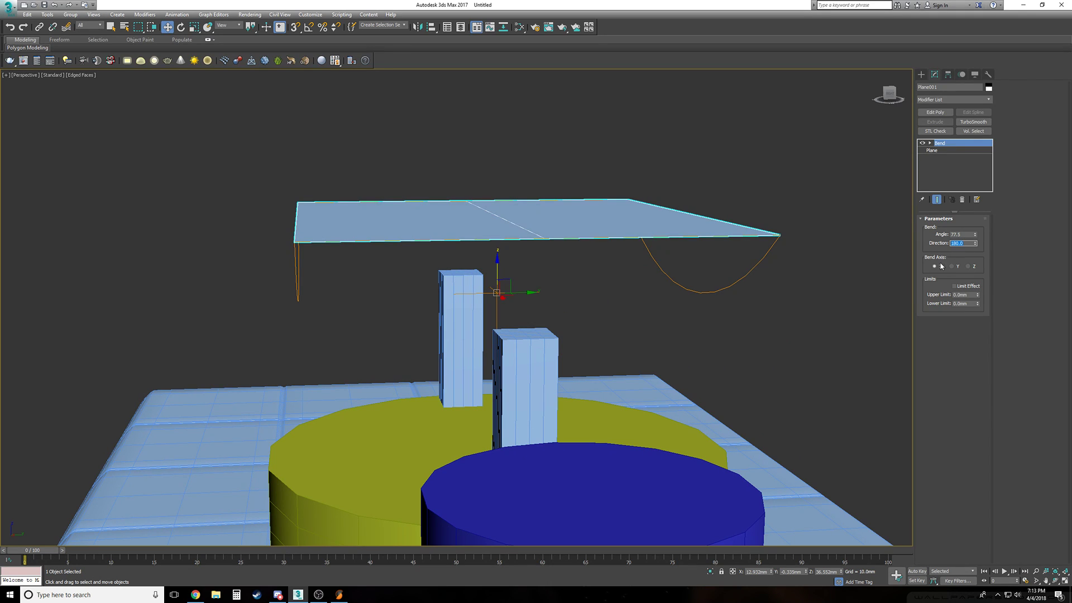
Try the bend on the Z axis with direction 90, and vary it to angle 95.5 and direction 32.5
left_click(968, 266)
double_click(961, 242)
type("9")
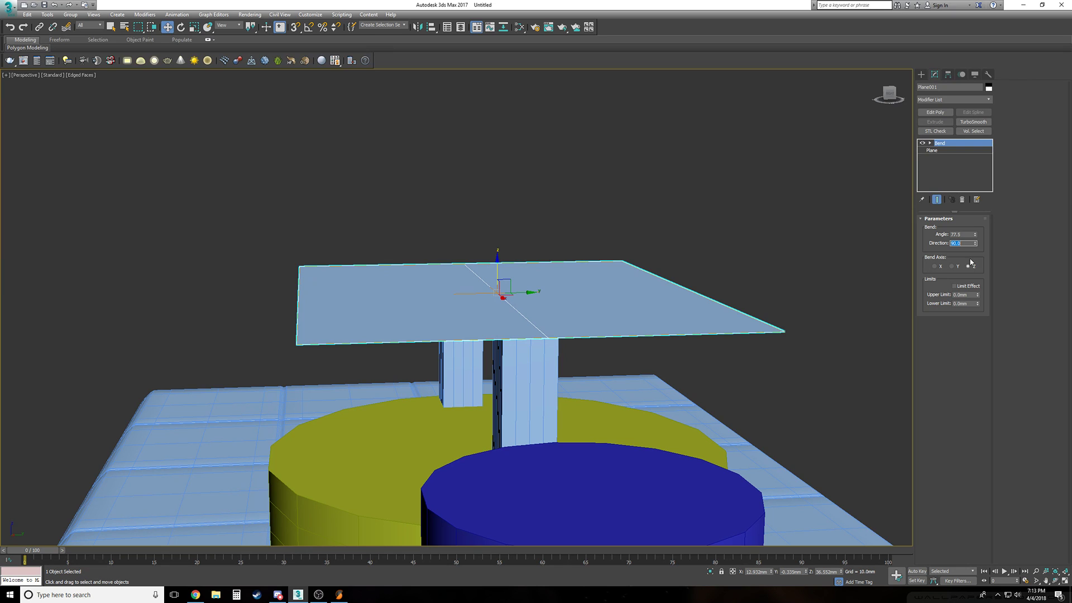
left_click_drag(974, 235, 980, 192)
left_click_drag(983, 291, 983, 292)
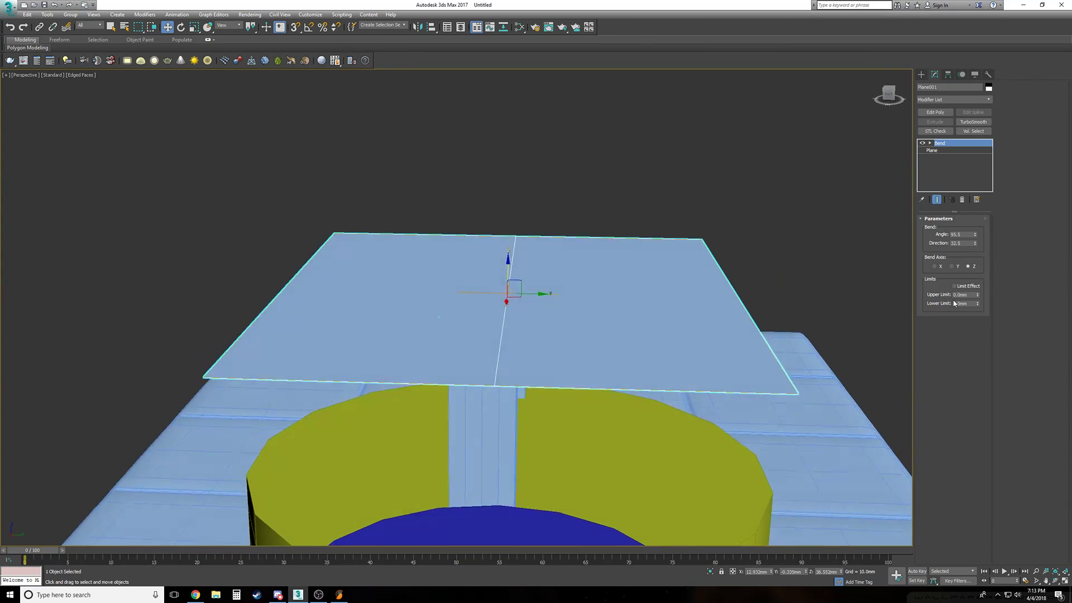
Turn on angle snapping and rotate the plane's Bend gizmo a quarter turn about the vertical axis
left_click(930, 143)
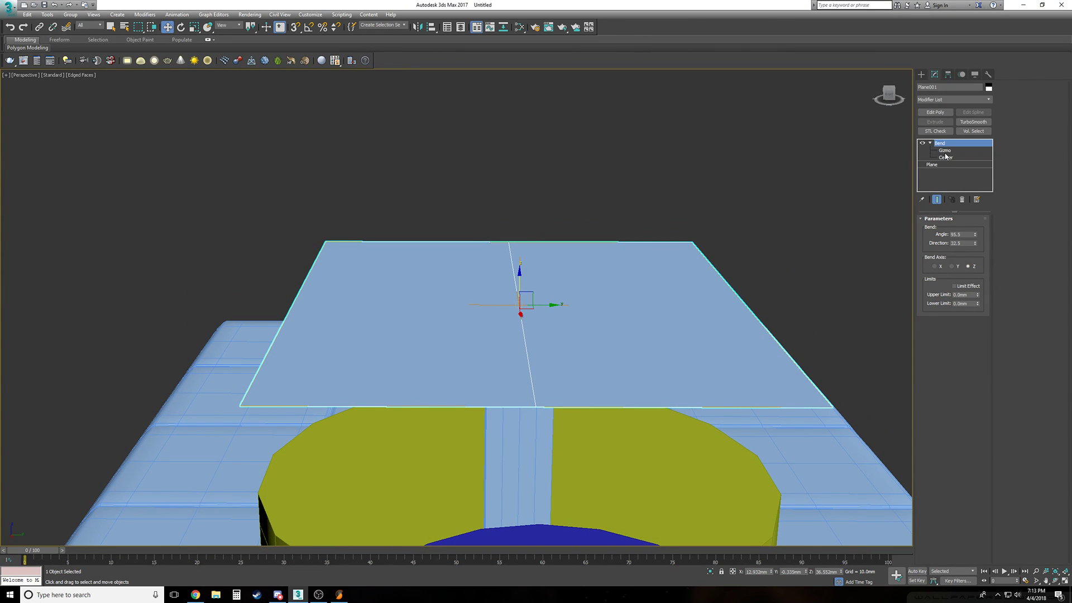
left_click(180, 27)
left_click_drag(505, 317, 575, 306)
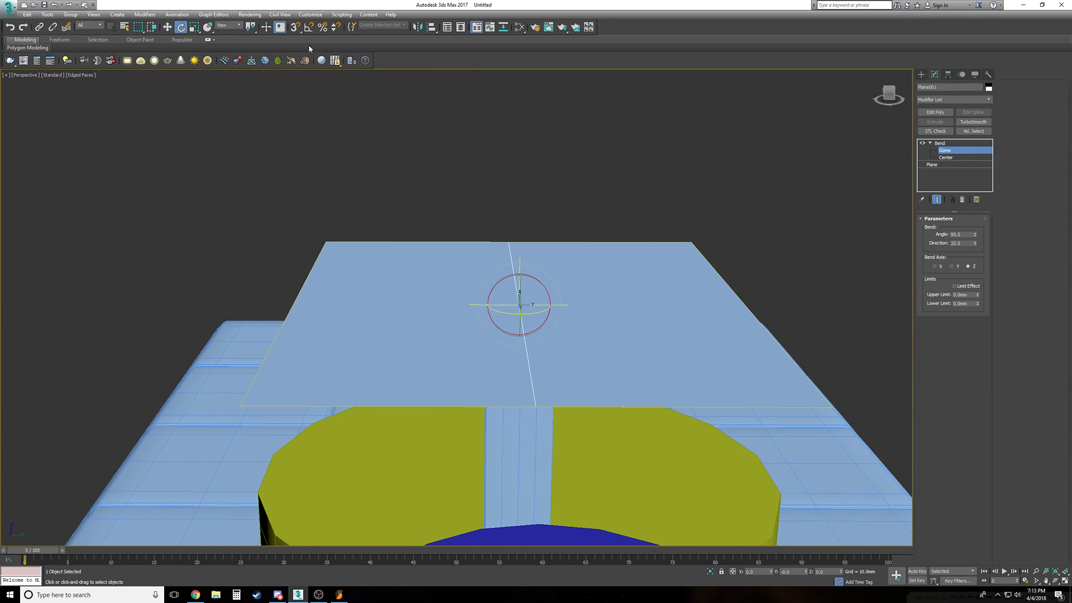
left_click(309, 26)
left_click_drag(505, 316, 542, 315)
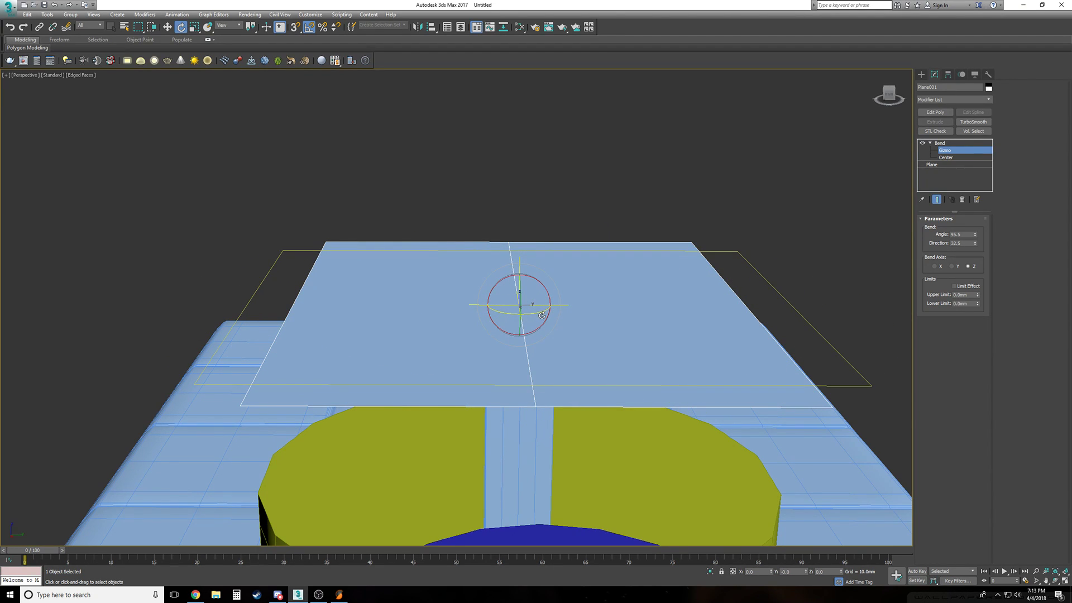
key("w")
Reset the bend direction to 0 and bend the plane 27 degrees on the Y axis
right_click(976, 243)
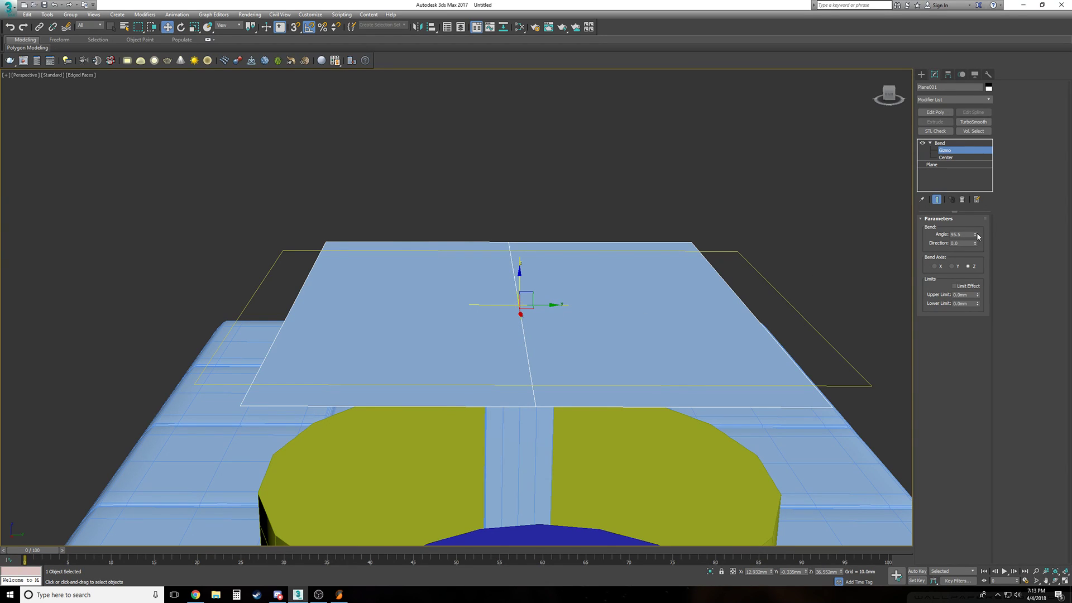
mouse_move(976, 235)
left_mouse_down()
mouse_move(971, 135)
mouse_move(978, 227)
left_mouse_up()
left_click(956, 143)
left_click(930, 143)
right_click(976, 237)
right_click(976, 243)
type("45")
key("Return")
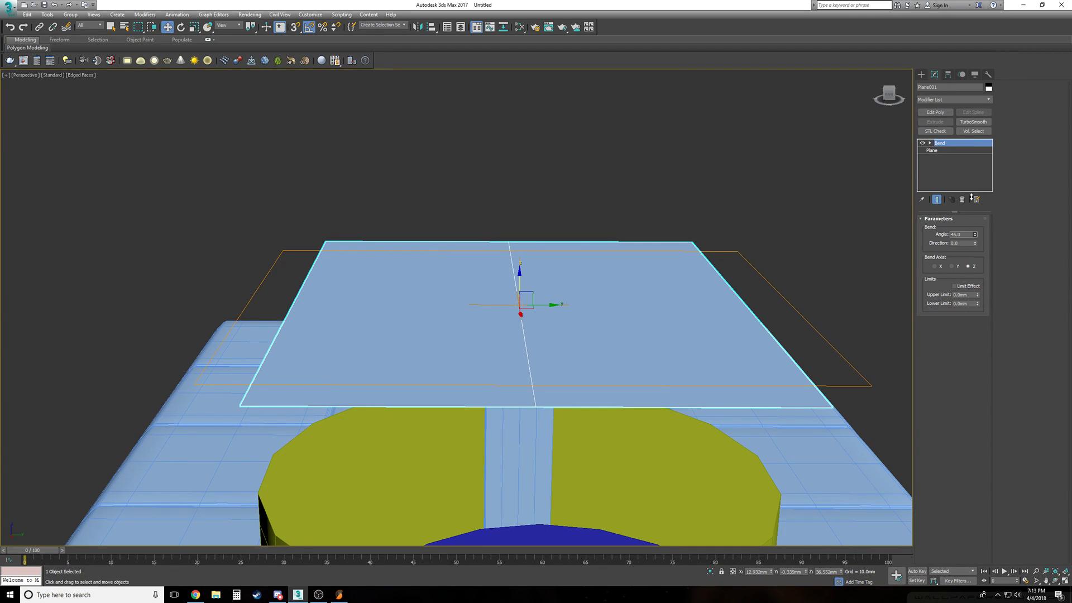
left_click(955, 266)
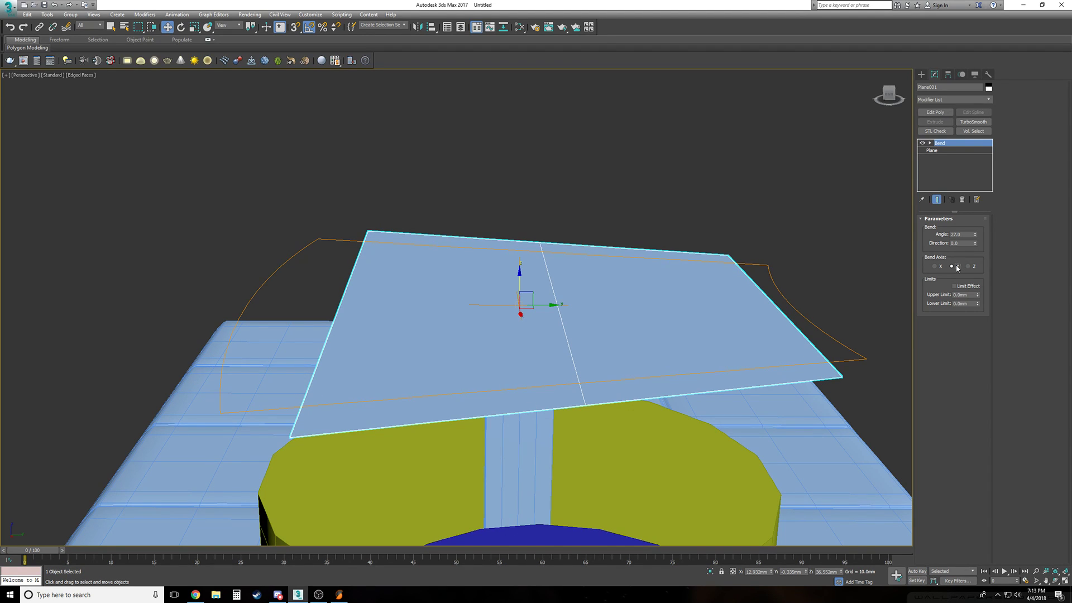
Try a bend direction of 90, and set it to -90 to fold the plane downward
double_click(969, 243)
type("90")
key("Return")
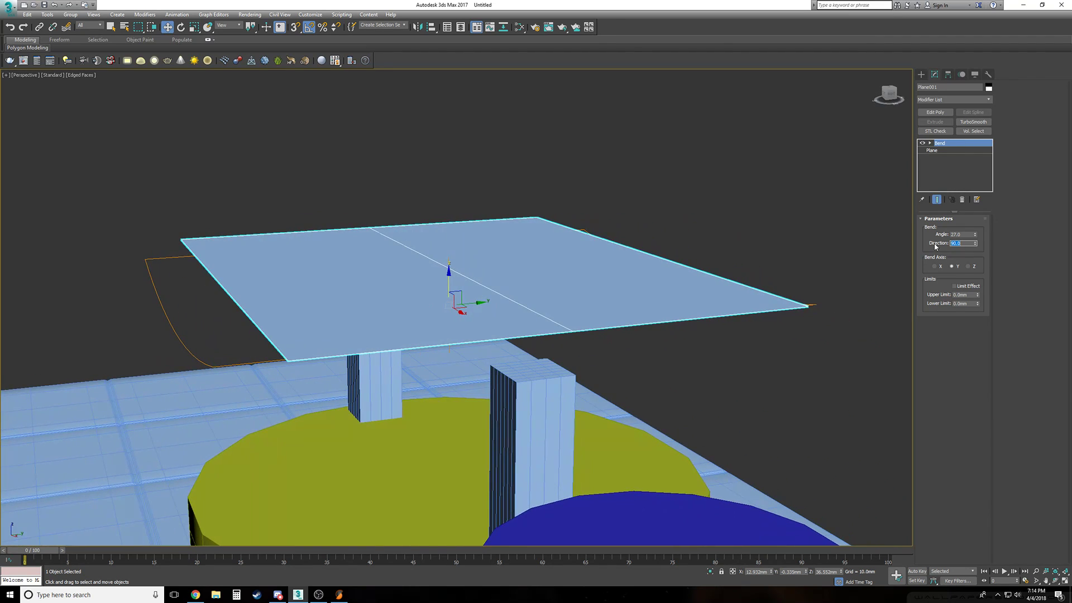
type("-90")
key("Return")
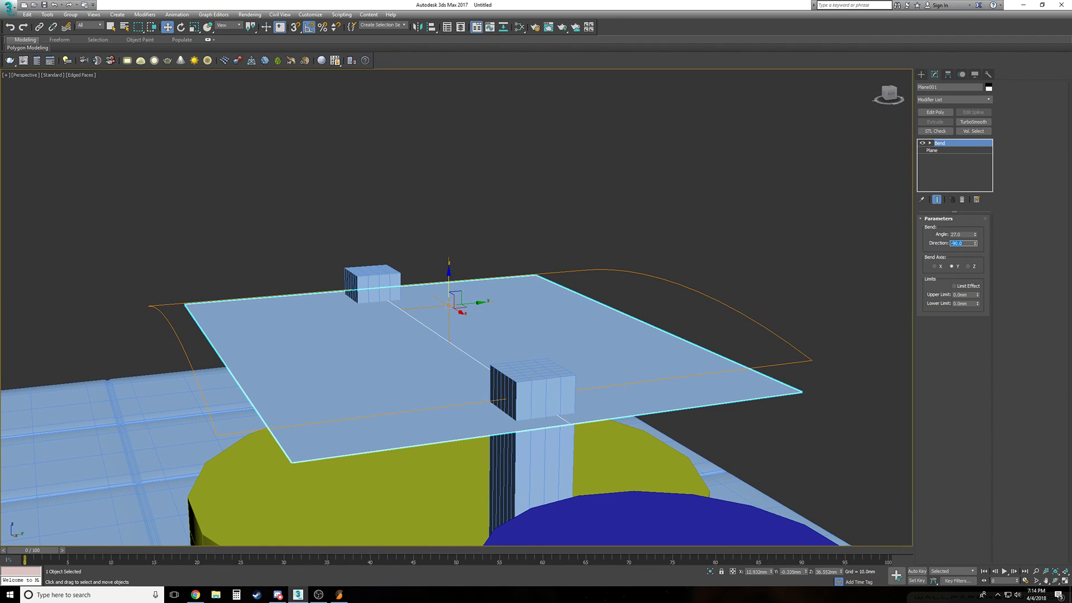
Rotate the Bend gizmo -90 degrees about Z so the plane folds along its middle edge
left_click(929, 143)
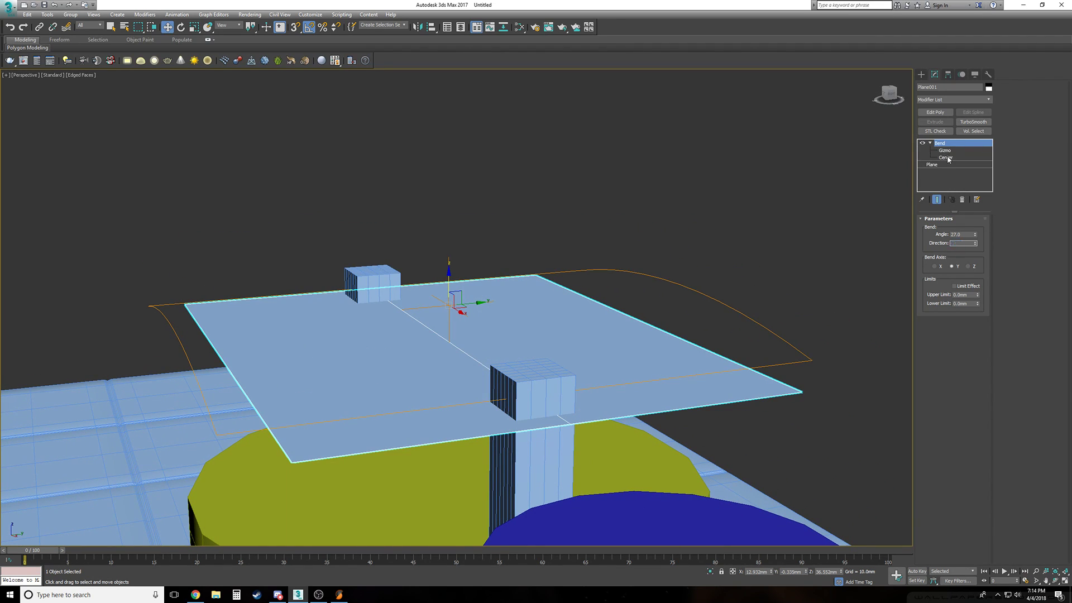
left_click(945, 158)
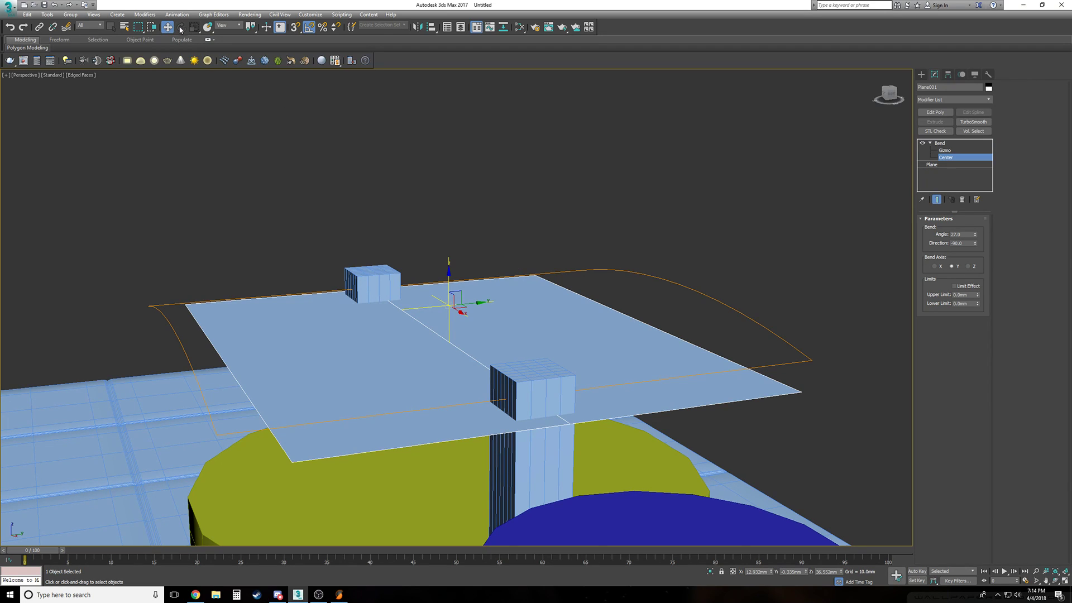
left_click(960, 151)
left_click(181, 27)
left_click_drag(438, 313, 400, 308)
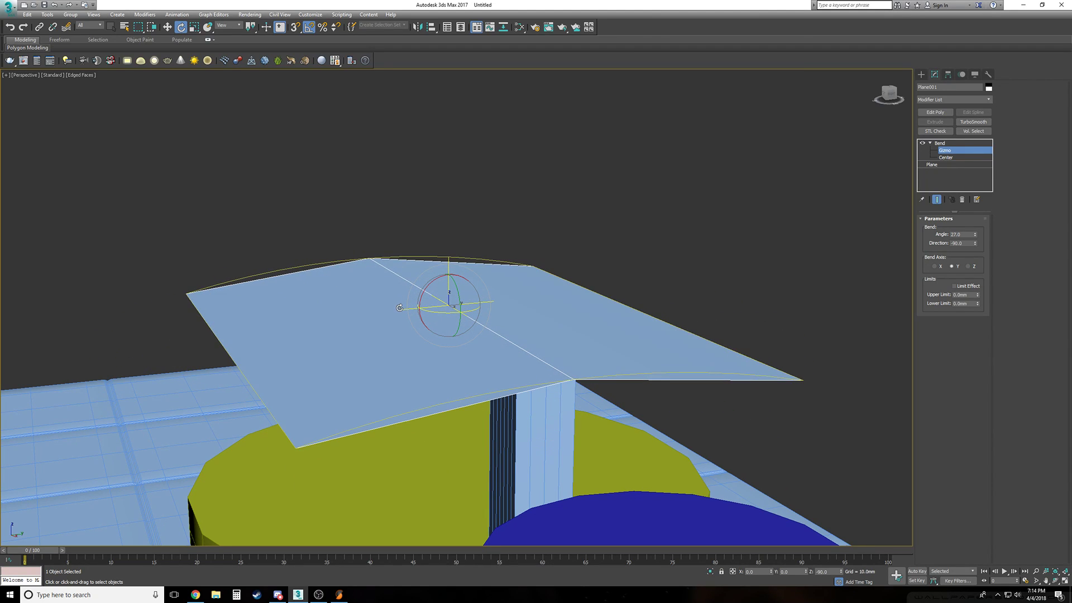
key("w")
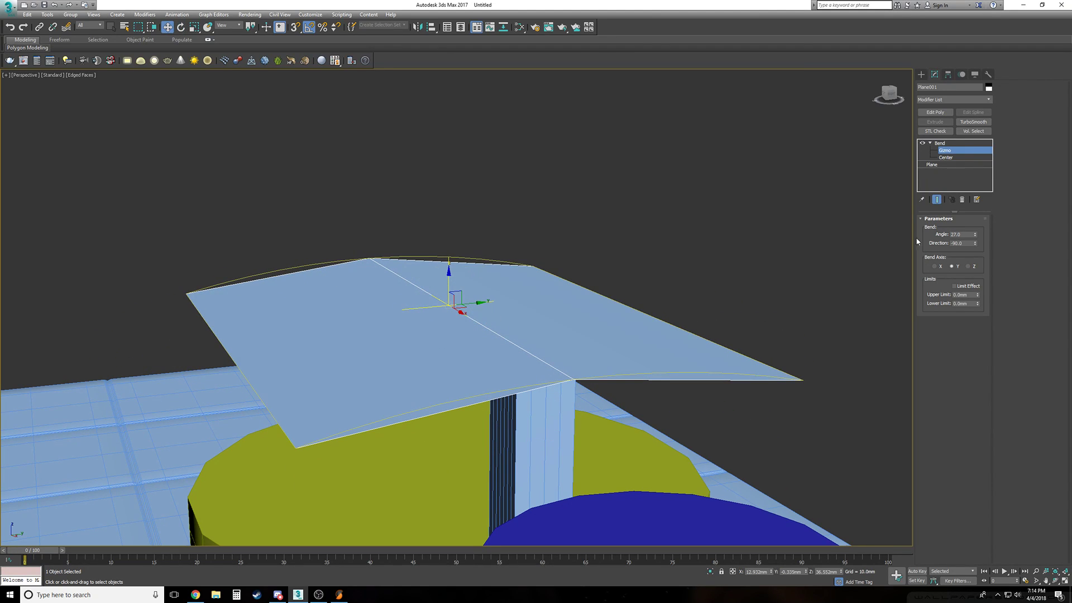
Increase the plane's bend angle to 124.5 to form a steep gabled roof
left_click(934, 143)
left_click(930, 143)
left_click_drag(976, 234, 976, 187)
Raise the folded roof to a Z height of about 44.3 mm over the two thin boxes and check it in perspective
left_click_drag(449, 280, 446, 259)
left_click(698, 283)
scroll(698, 283, "down", 2)
middle_click_drag(698, 283, 574, 377, "alt")
scroll(500, 329, "up", 1)
middle_click_drag(704, 366, 440, 353, "alt")
left_click(440, 352)
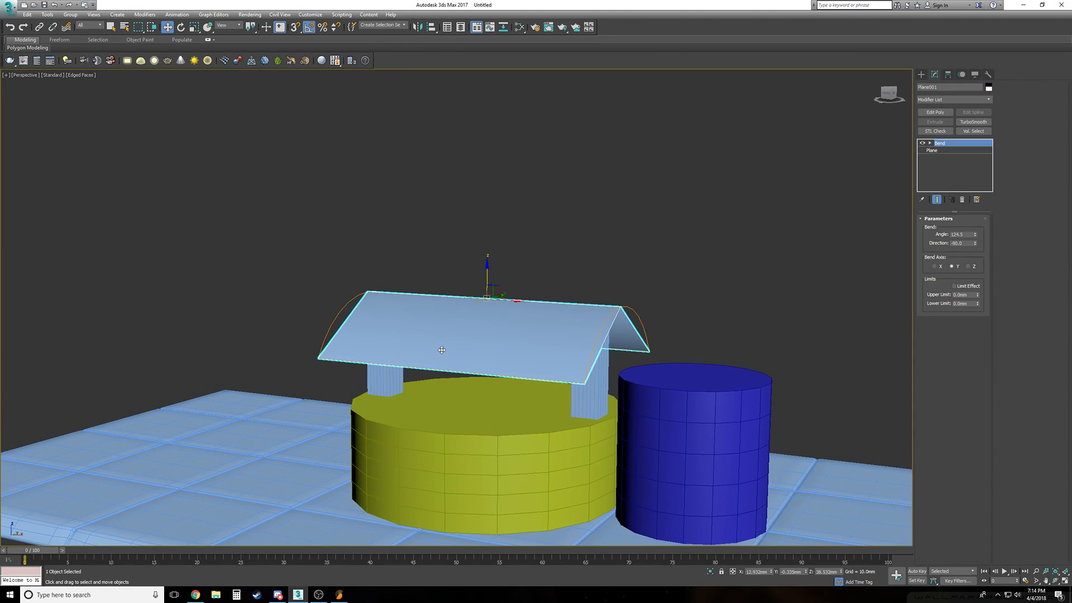
left_click_drag(485, 270, 491, 238)
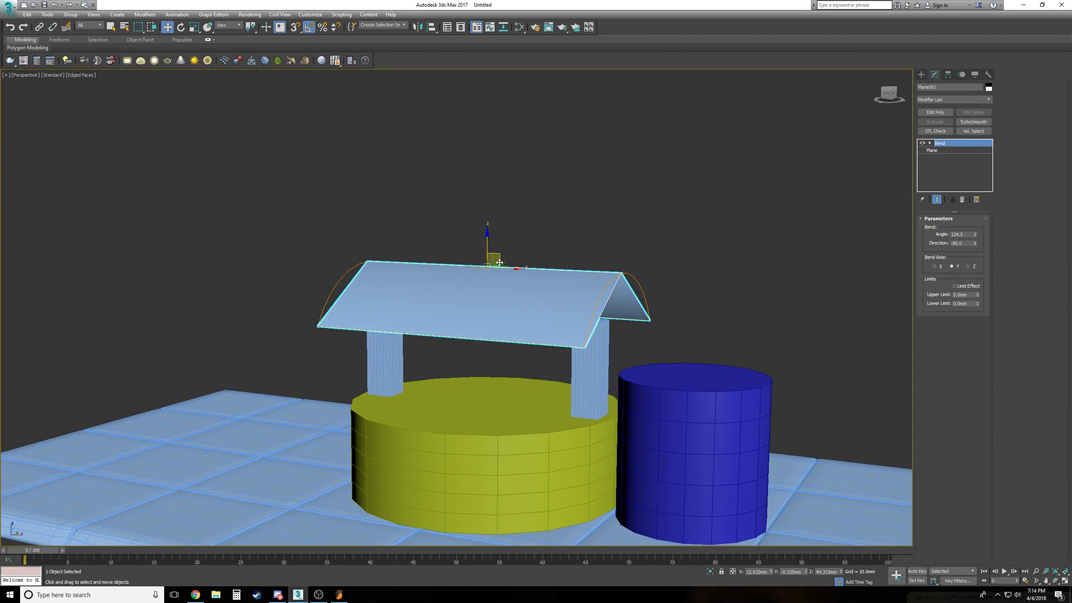
scroll(513, 353, "up", 4)
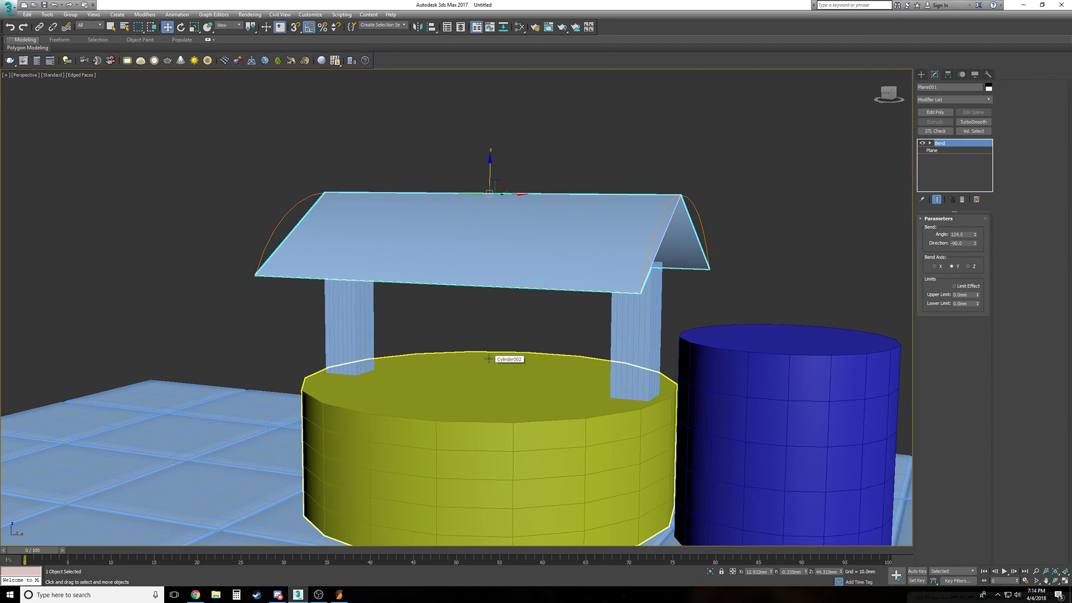
Draw a cone at the yellow cylinder's centre in the top view, with radii about 6.6 and 4.6 mm and height about -4.5 mm
left_click(922, 74)
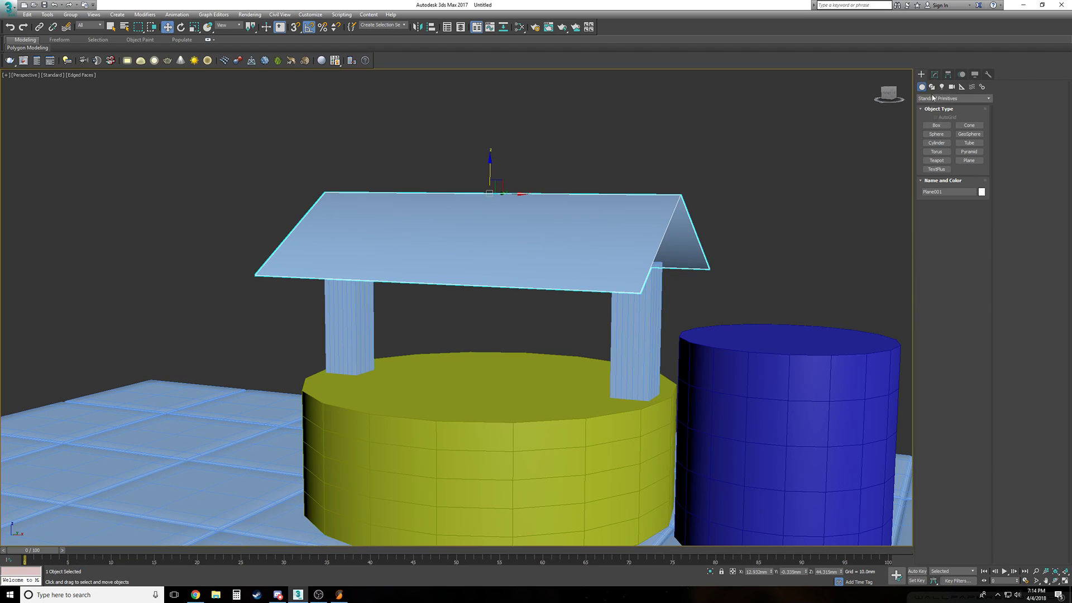
left_click(942, 145)
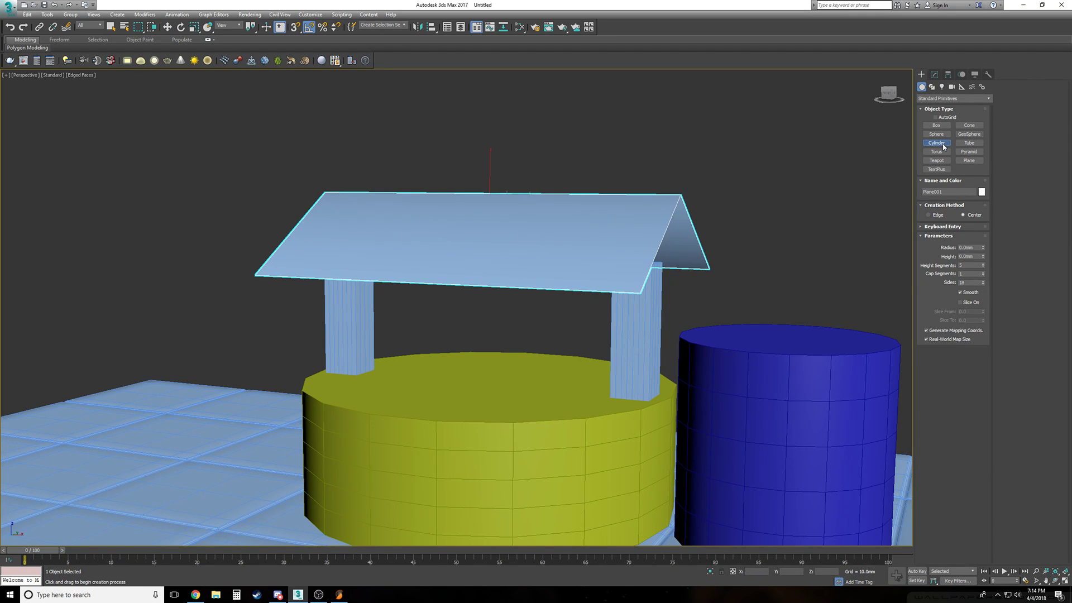
left_click(969, 125)
key("t")
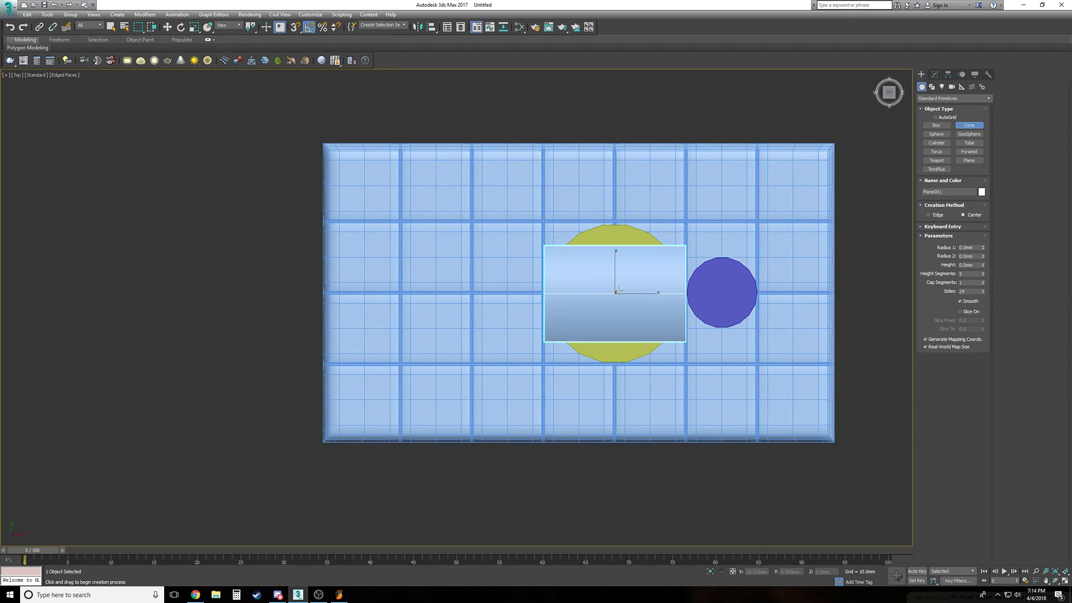
key("F3")
left_click_drag(617, 293, 604, 280)
left_click(604, 279)
left_click(605, 279)
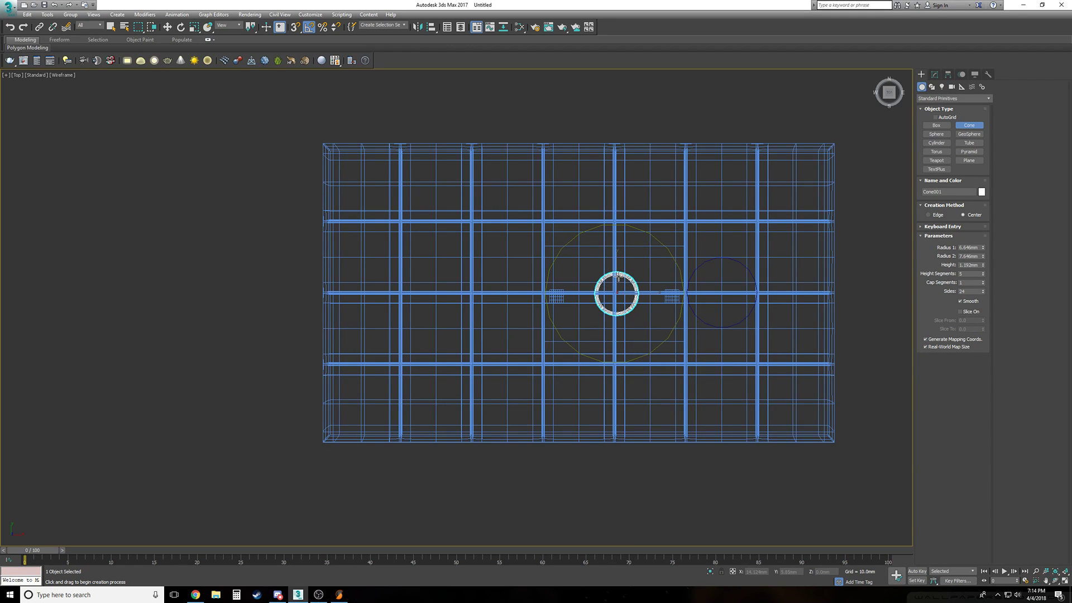
left_click(623, 292)
left_click(622, 295)
Raise the cone to about 27.9 mm in Z between the yellow cylinder and the roof, and view it shaded in perspective
key("f")
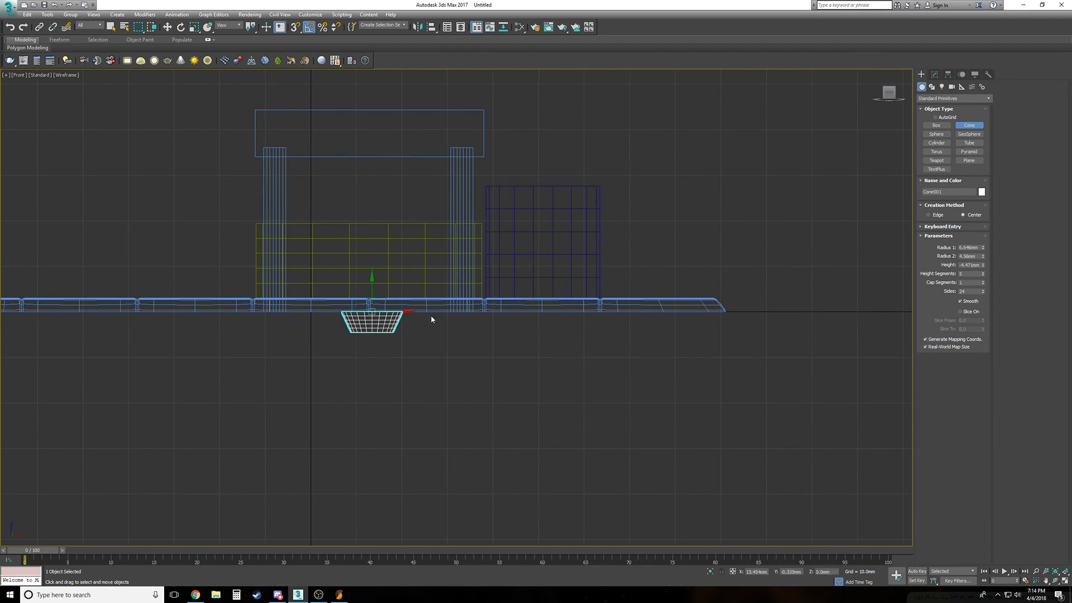
key("w")
left_click_drag(372, 291, 371, 163)
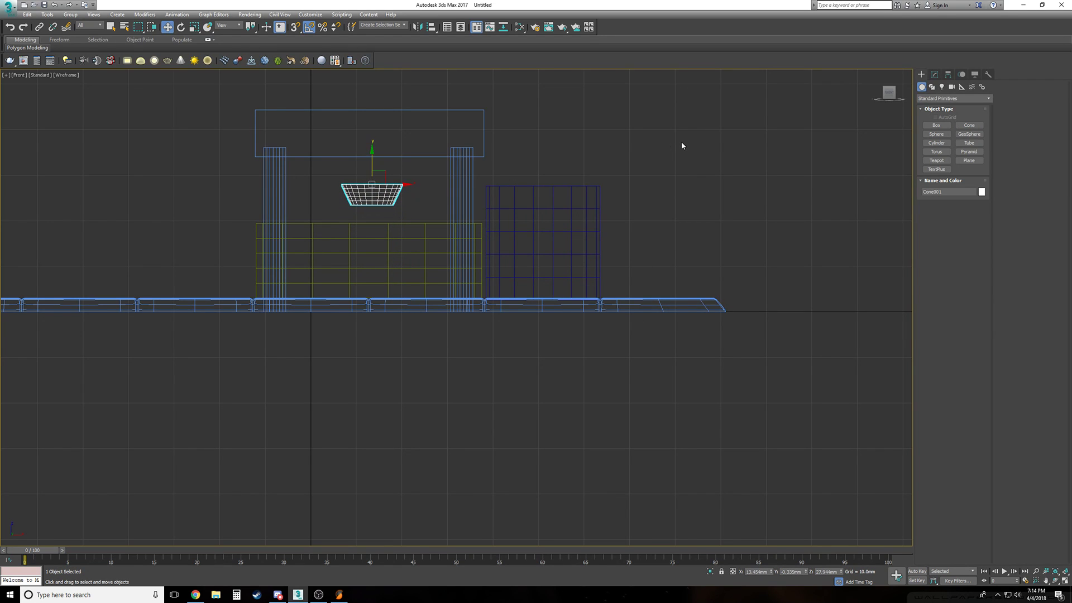
key("p")
key("z")
key("F3")
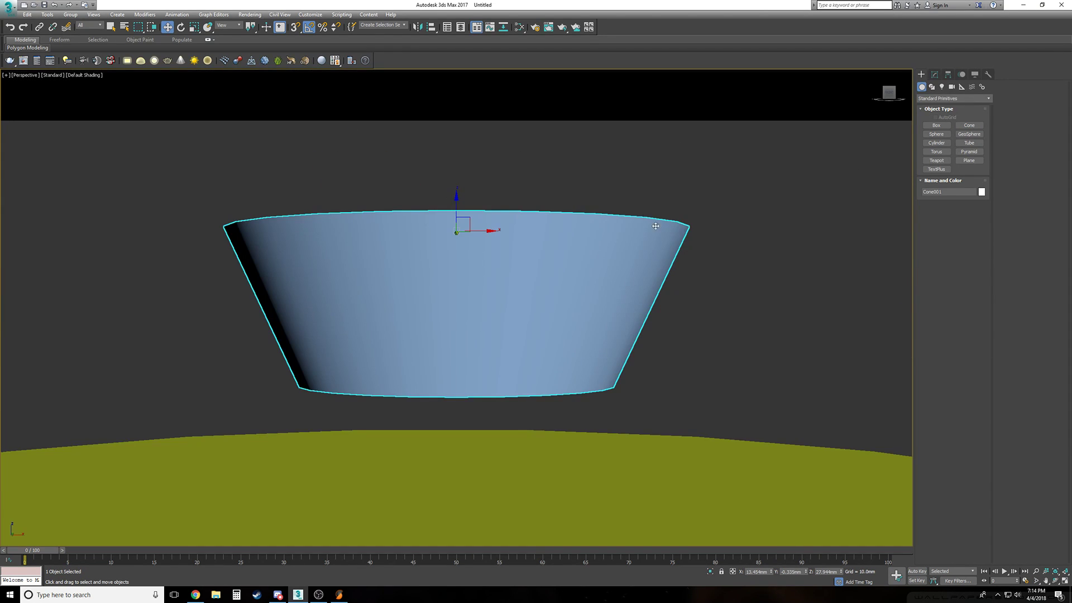
Deepen the cone bucket under the roof by setting its height to about -6.6 mm
scroll(751, 235, "down", 6)
middle_click_drag(750, 235, 726, 251, "alt")
left_click(934, 75)
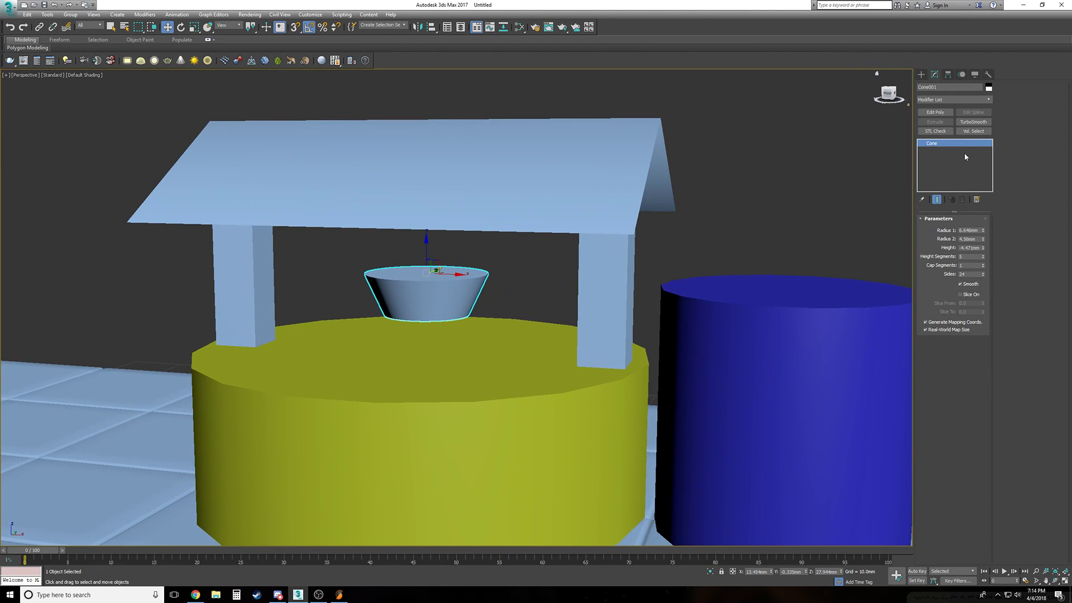
left_click_drag(982, 247, 983, 269)
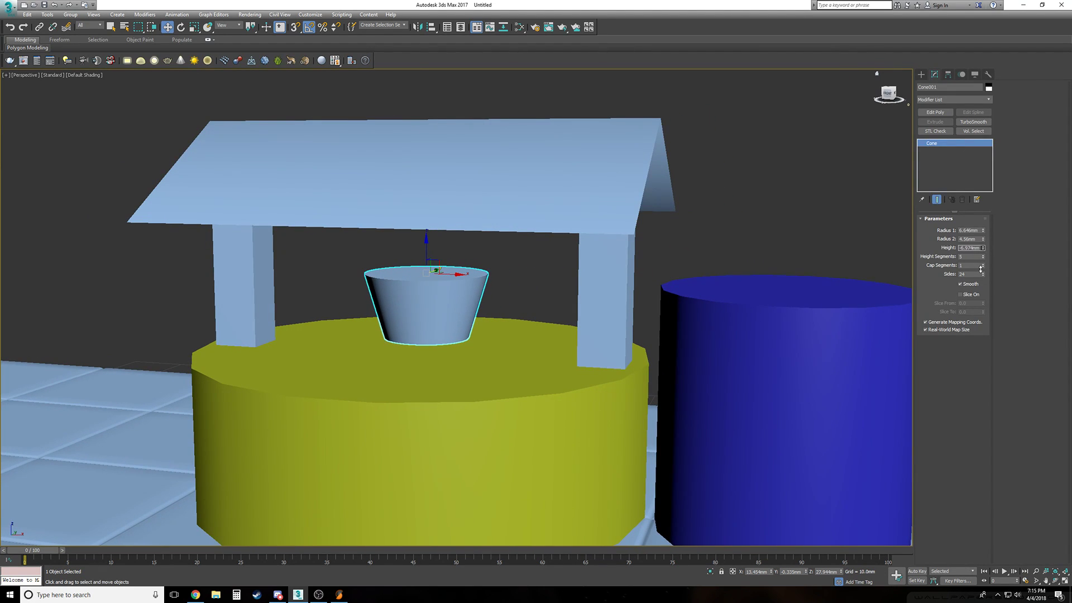
left_click(816, 215)
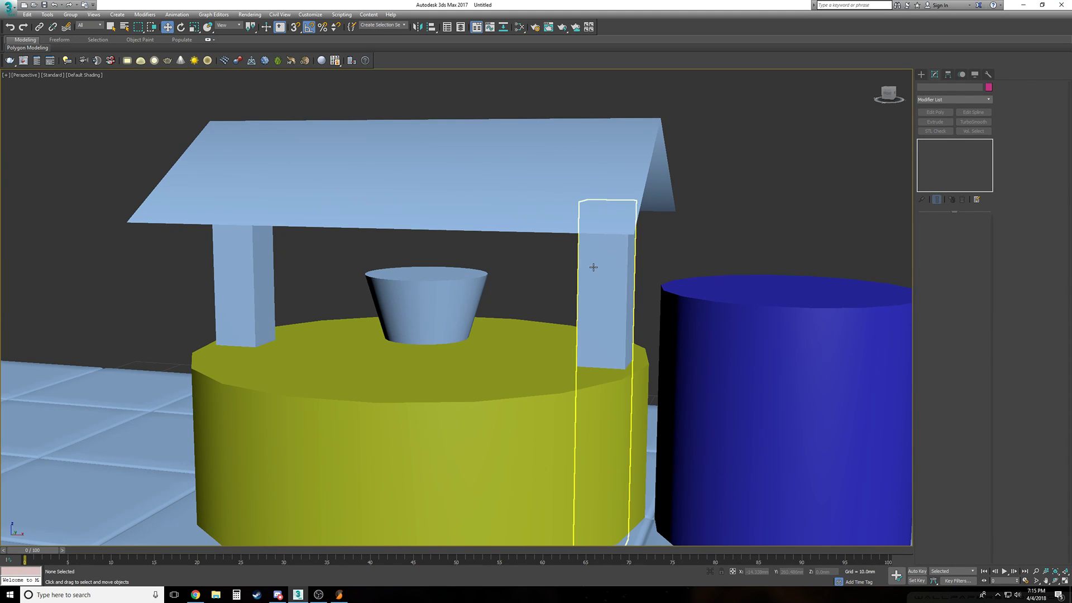
scroll(593, 266, "down", 3)
scroll(593, 267, "down", 2)
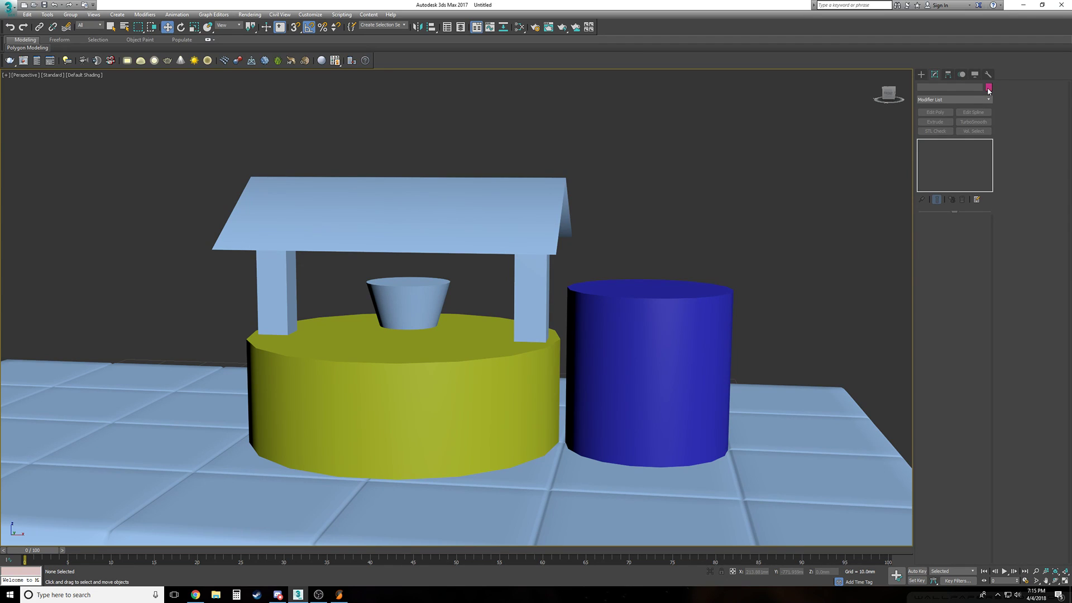
Turn off Default to By Layer for New Nodes in the general preferences
left_click(989, 88)
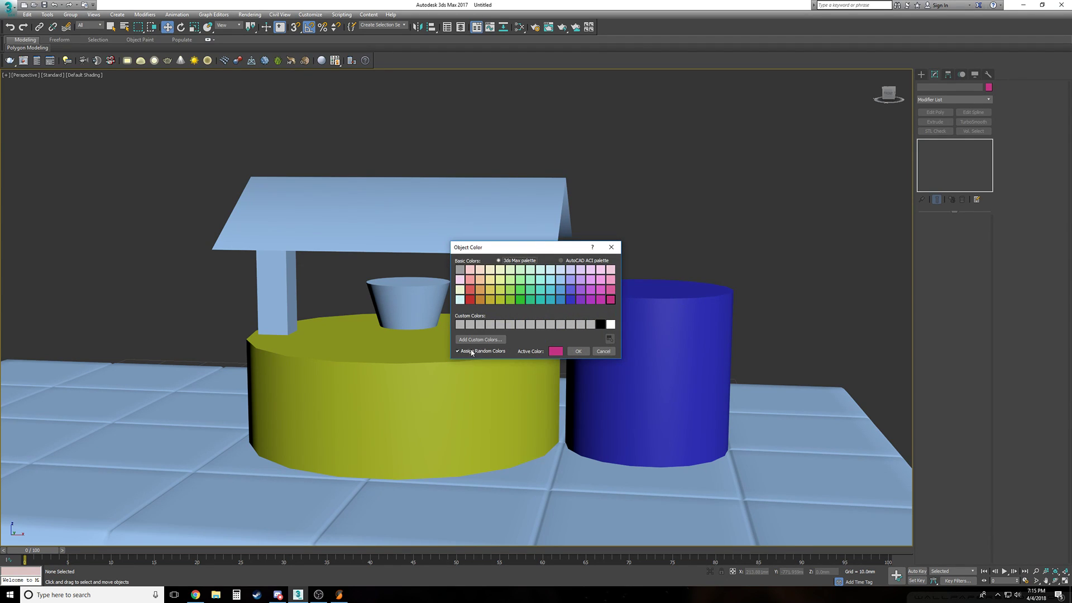
left_click(610, 352)
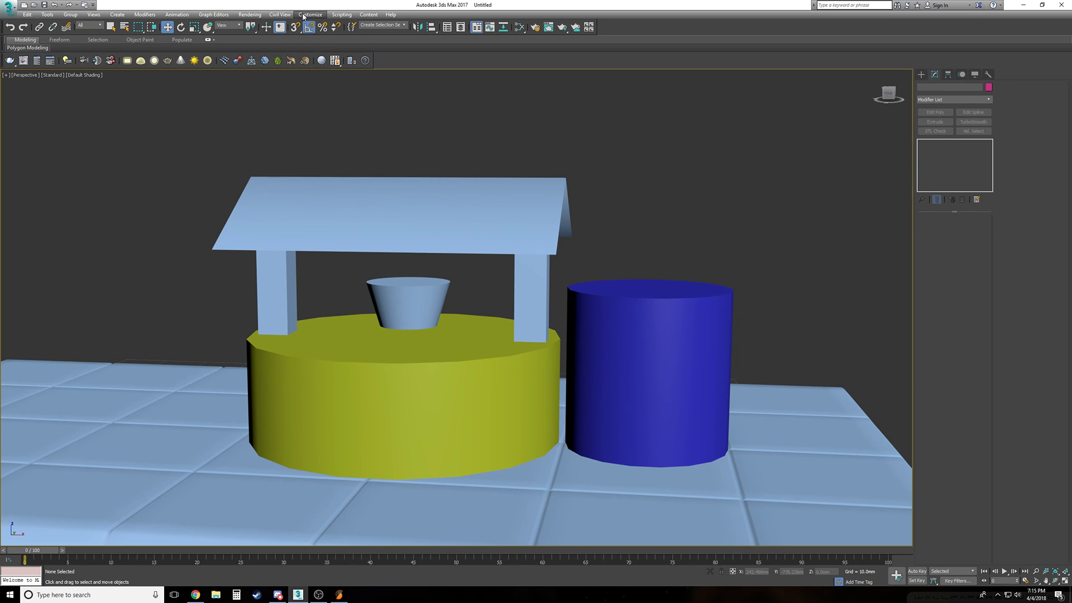
left_click(310, 14)
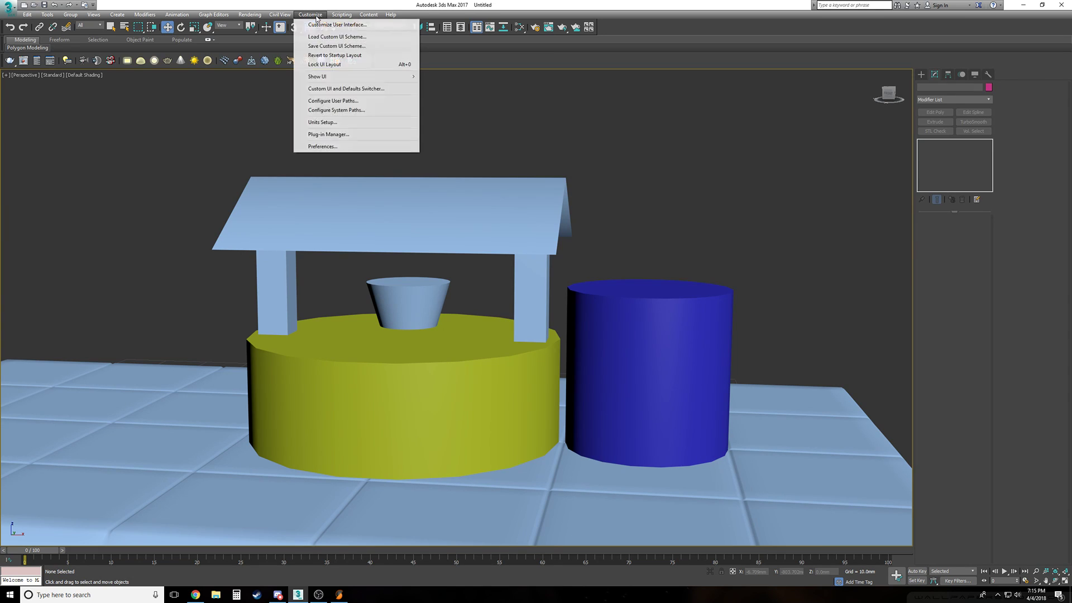
left_click(323, 146)
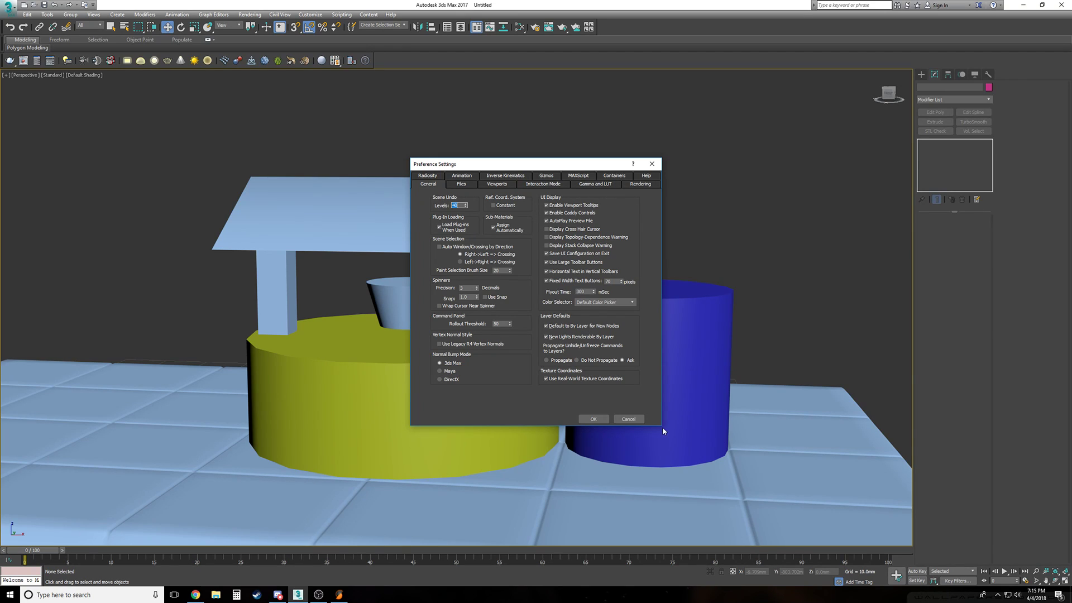
left_click(498, 185)
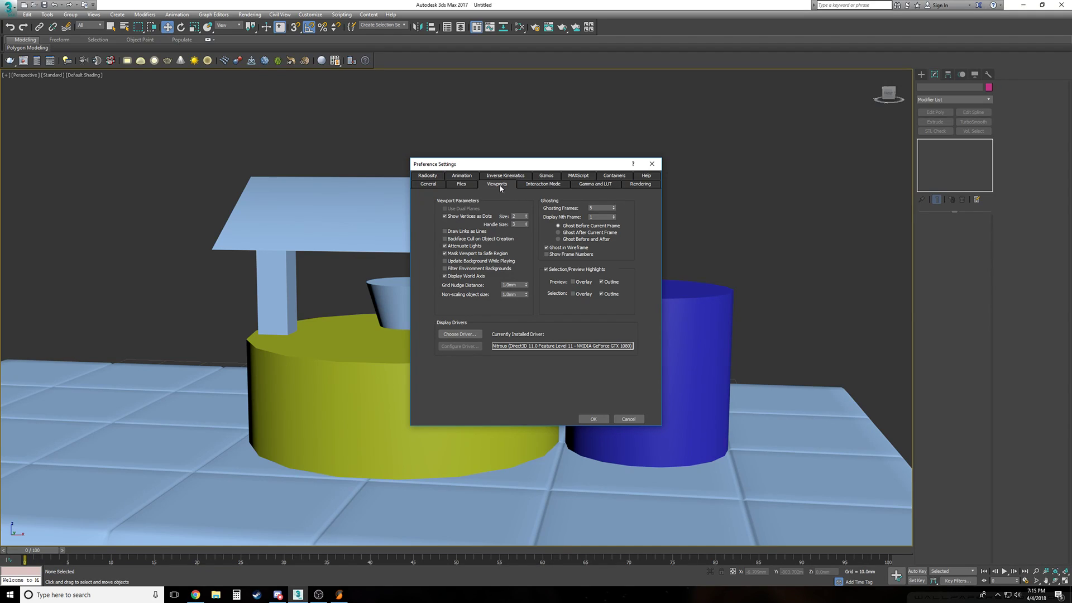
left_click(462, 185)
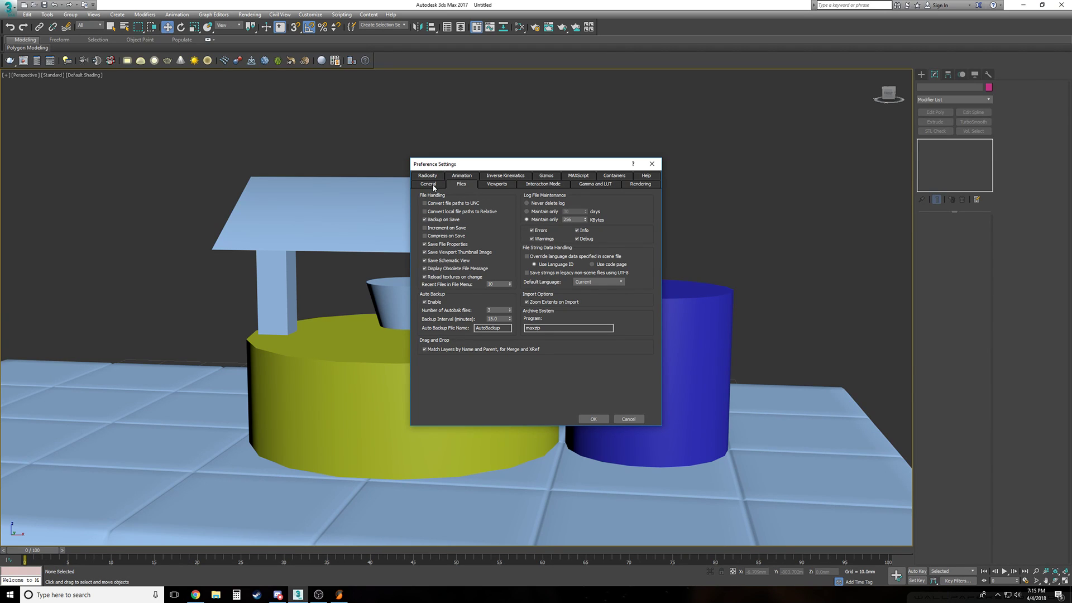
left_click(428, 185)
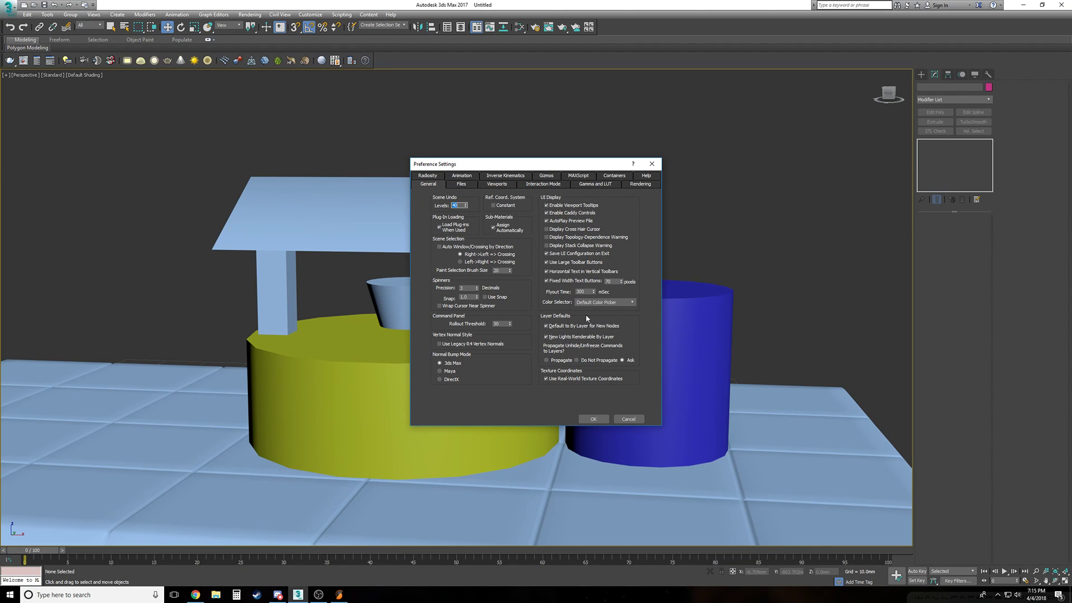
left_click(471, 184)
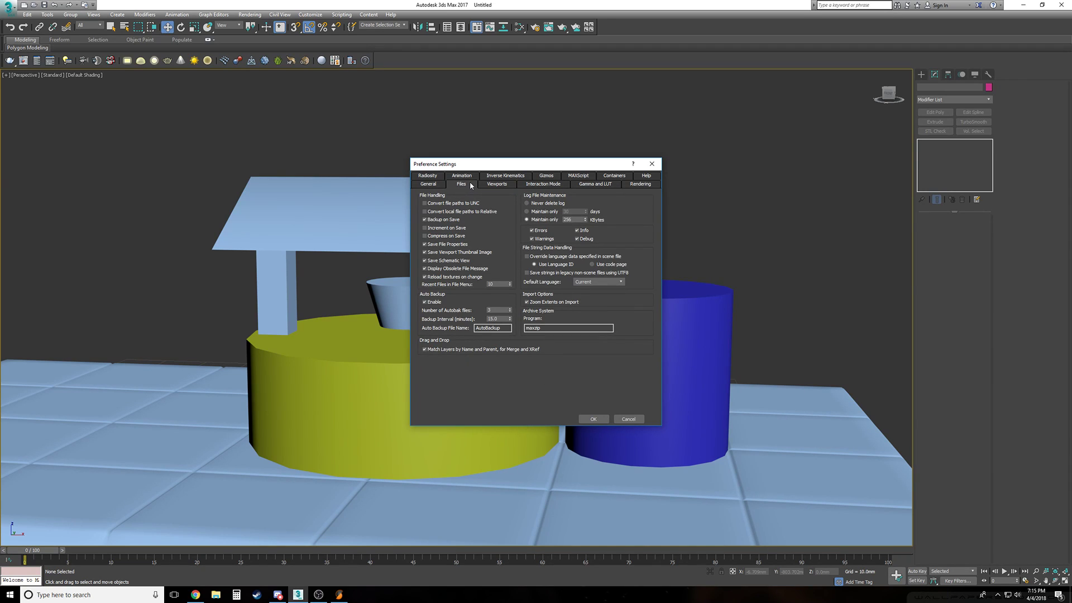
left_click(489, 185)
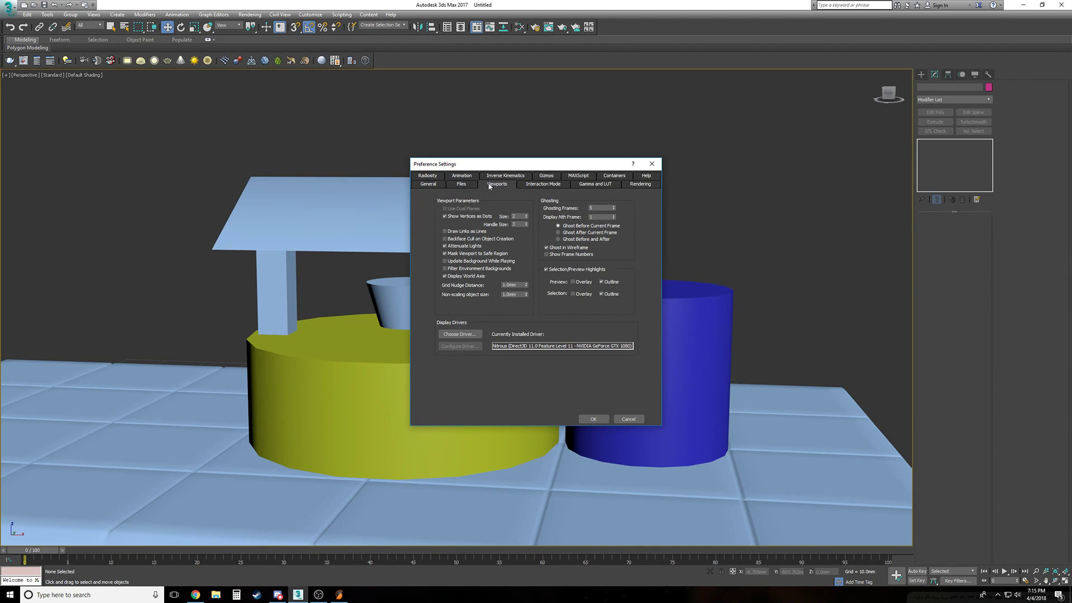
left_click(434, 187)
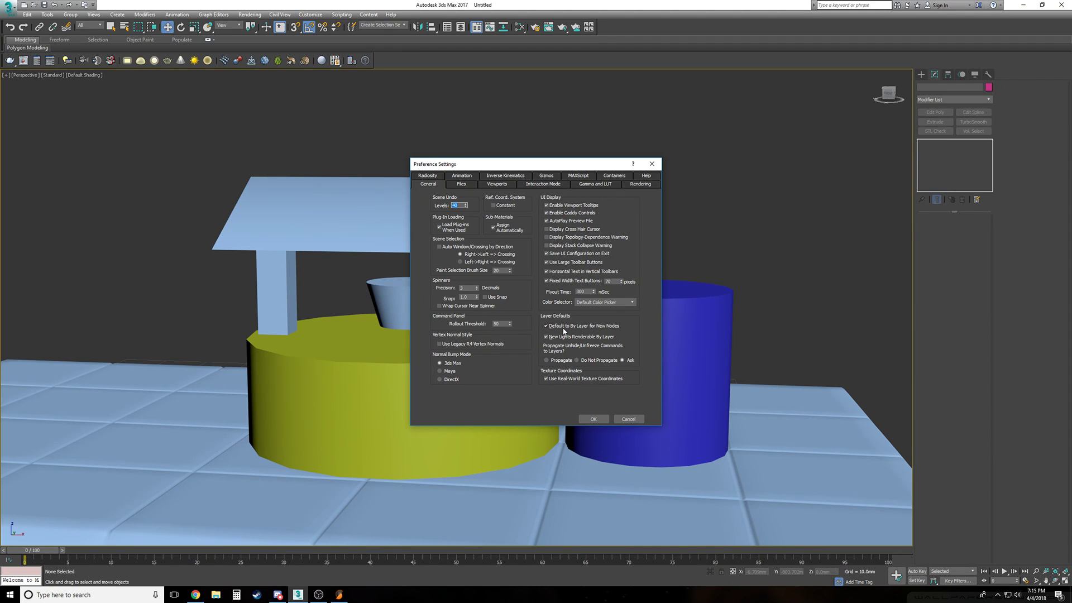
left_click(594, 418)
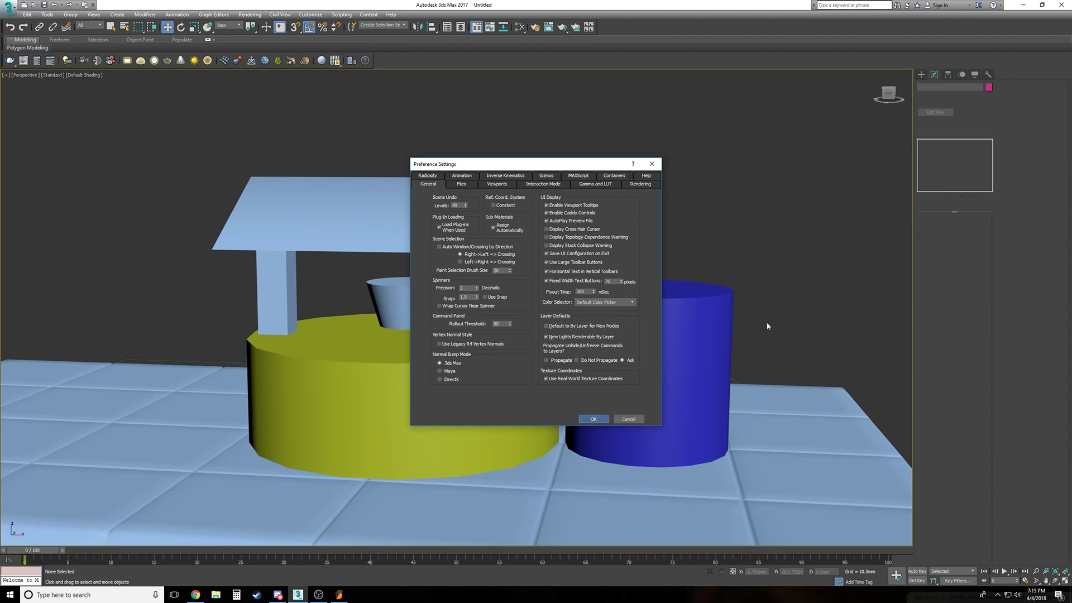
Draw a large test sphere behind the well and the blue cylinder, and delete it
left_click(921, 75)
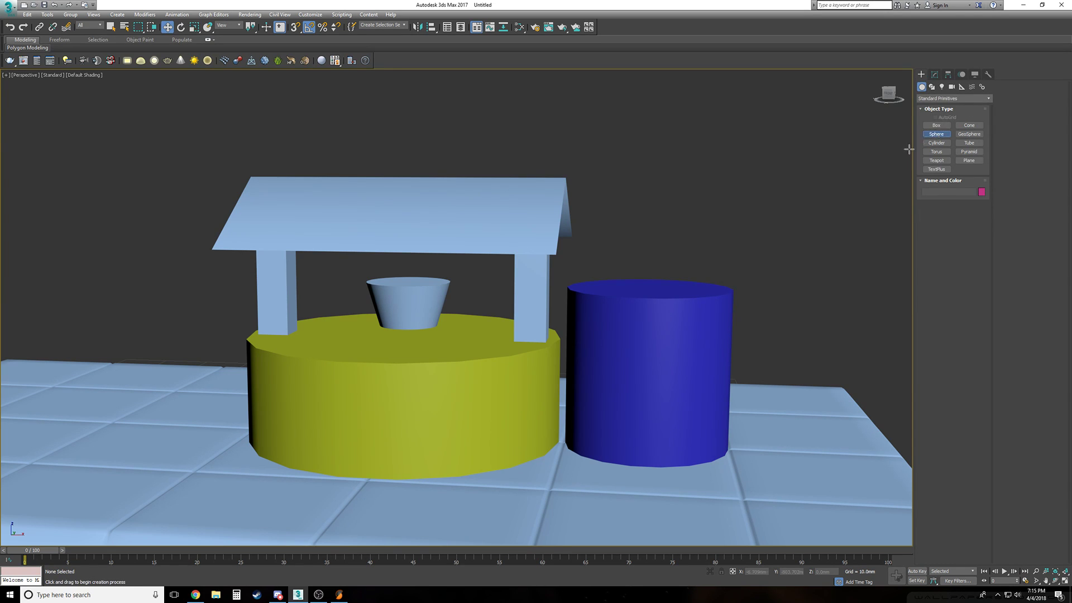
left_click(927, 136)
left_click_drag(785, 247, 748, 221)
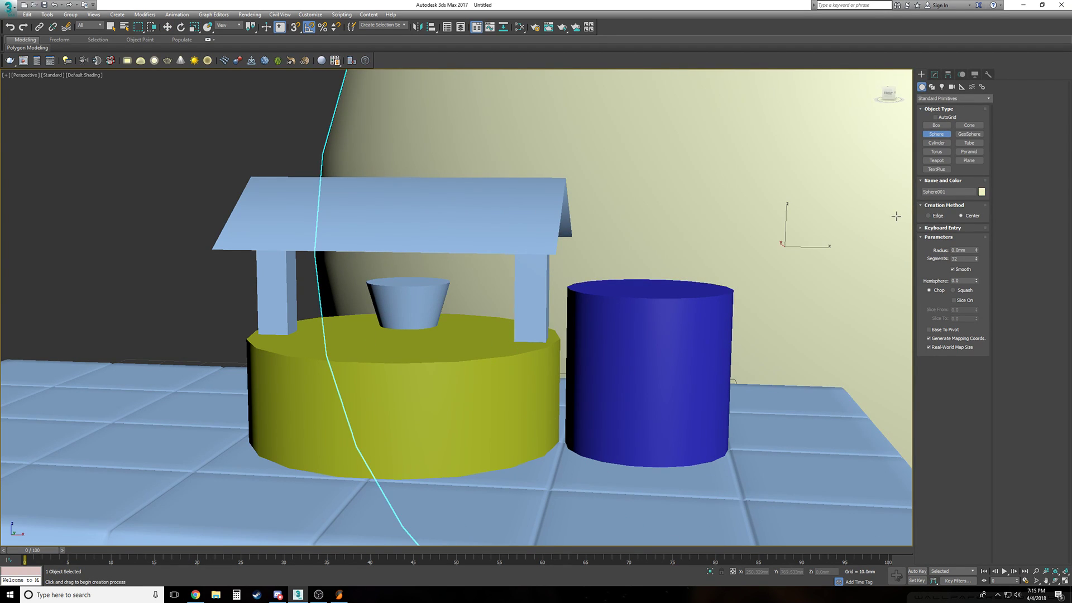
key("Delete")
Draw several test teapots of different sizes beyond the blue cylinder, and delete them all
left_click(936, 171)
left_click(928, 162)
mouse_move(740, 261)
left_mouse_down()
mouse_move(735, 247)
mouse_move(738, 256)
left_mouse_up()
mouse_move(783, 284)
left_mouse_down()
mouse_move(777, 272)
mouse_move(786, 284)
left_mouse_up()
left_click_drag(798, 300, 860, 343)
right_click(862, 350)
left_click_drag(792, 232, 779, 174)
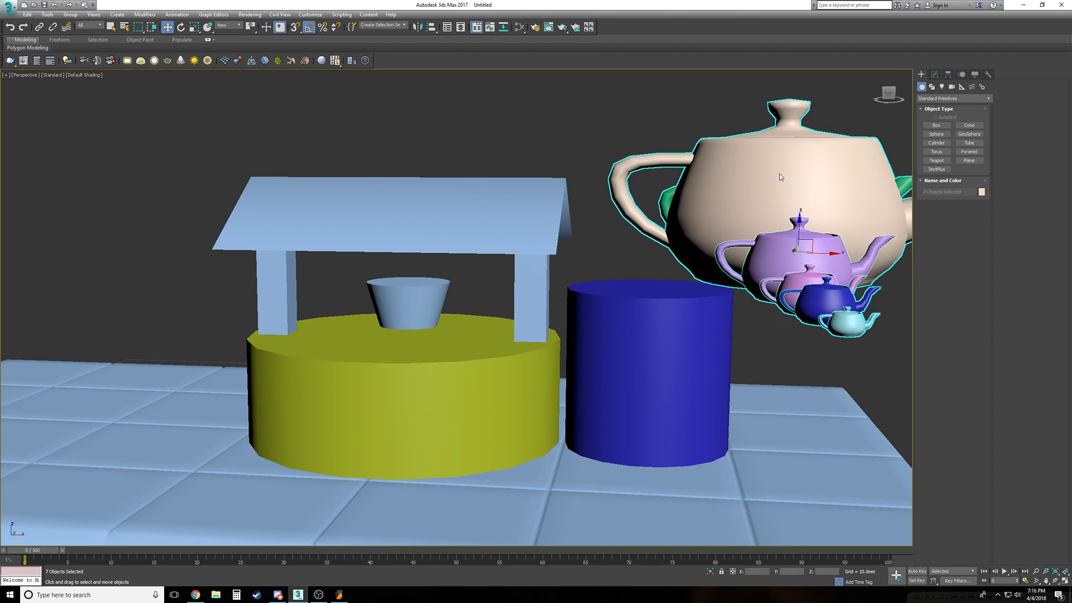
key("Delete")
Review the layer defaults for new nodes in the general preferences without changing them
left_click(310, 15)
left_click(342, 148)
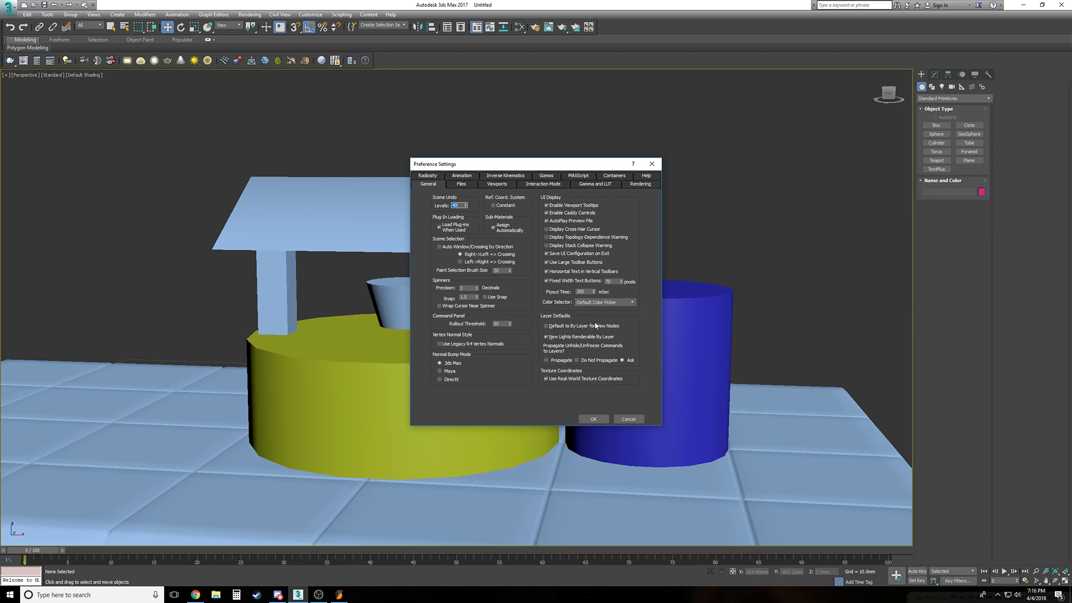
left_click(628, 419)
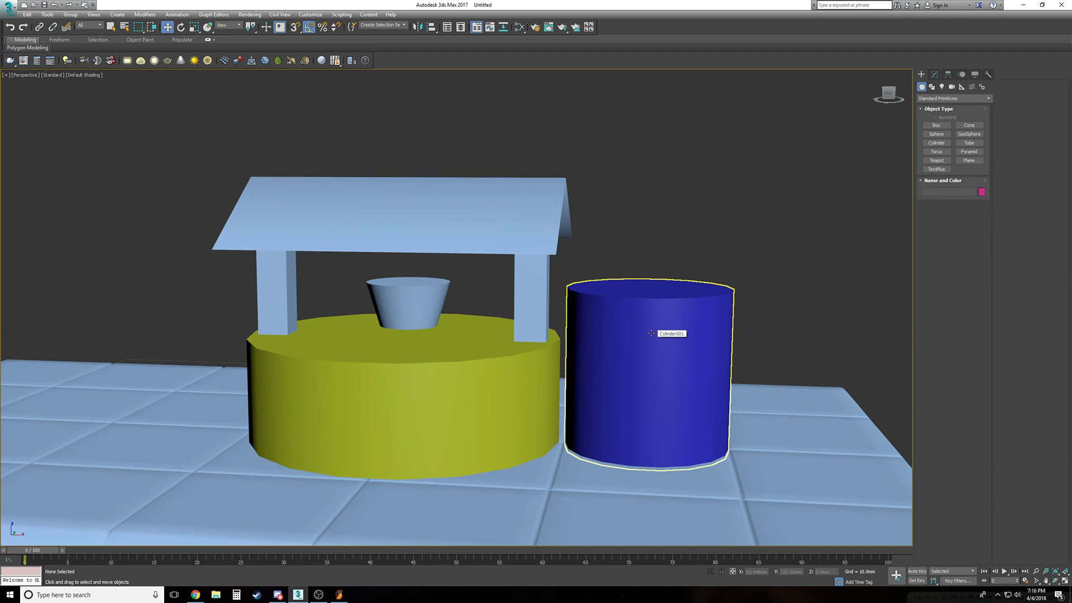
Try switching the blue cylinder's rendering control and display properties to By Object, and cancel the changes
left_click(596, 328)
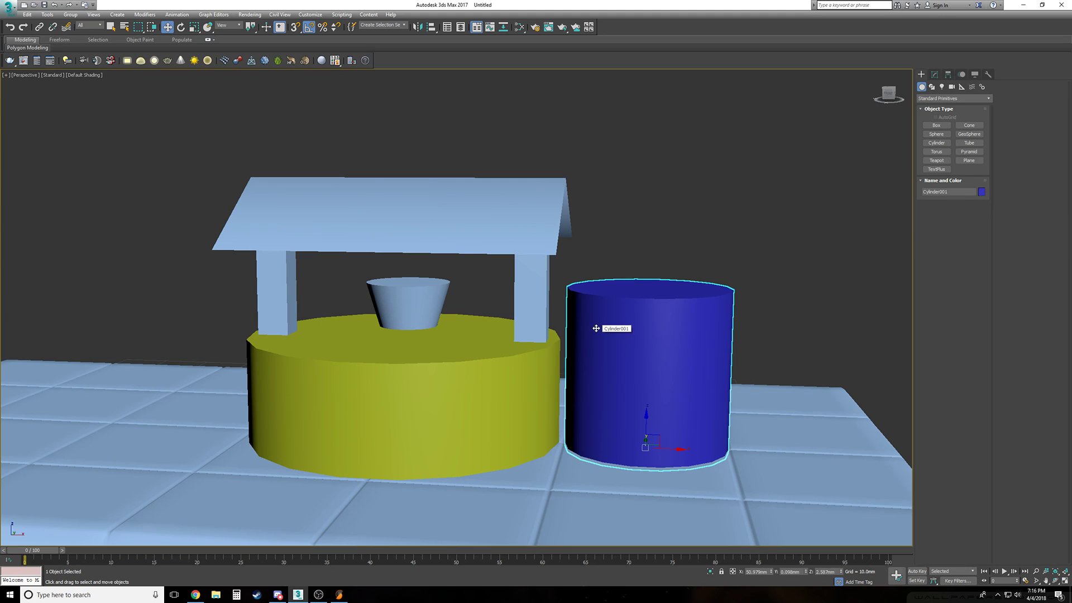
right_click(624, 317)
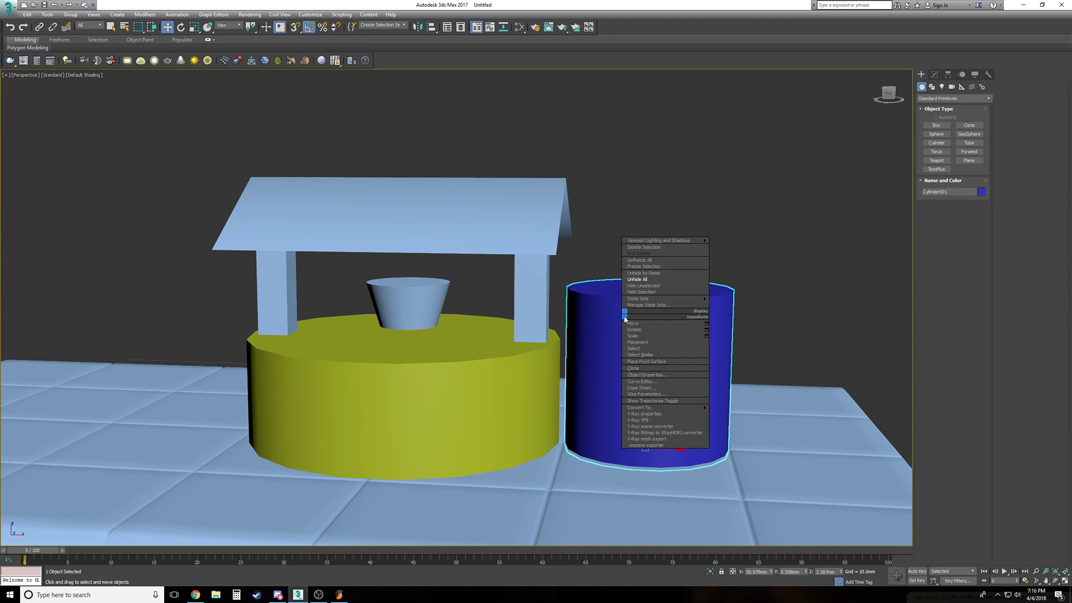
left_click(663, 376)
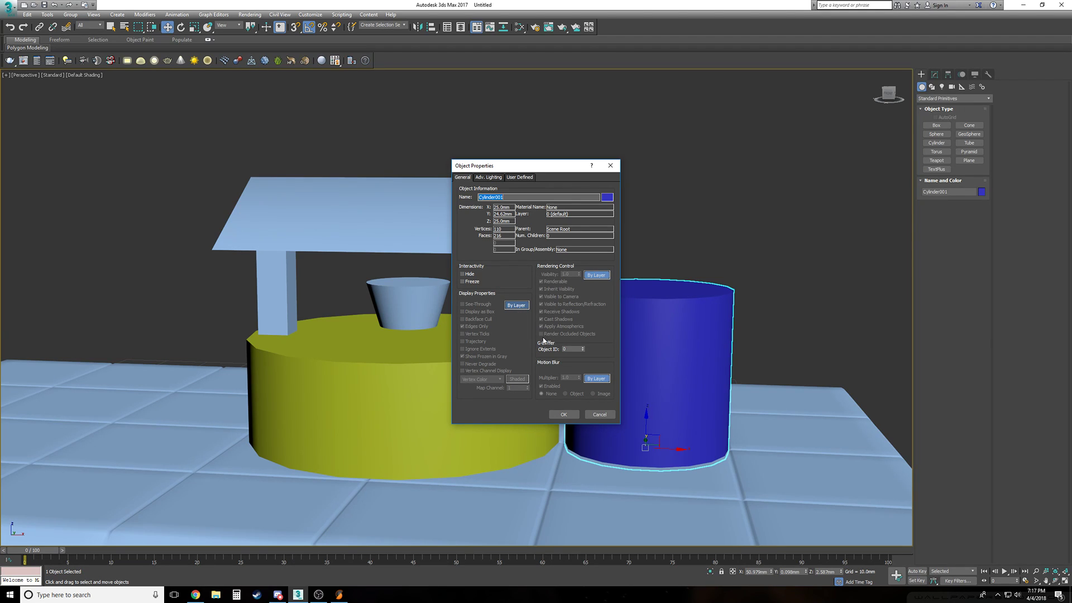
left_click(596, 276)
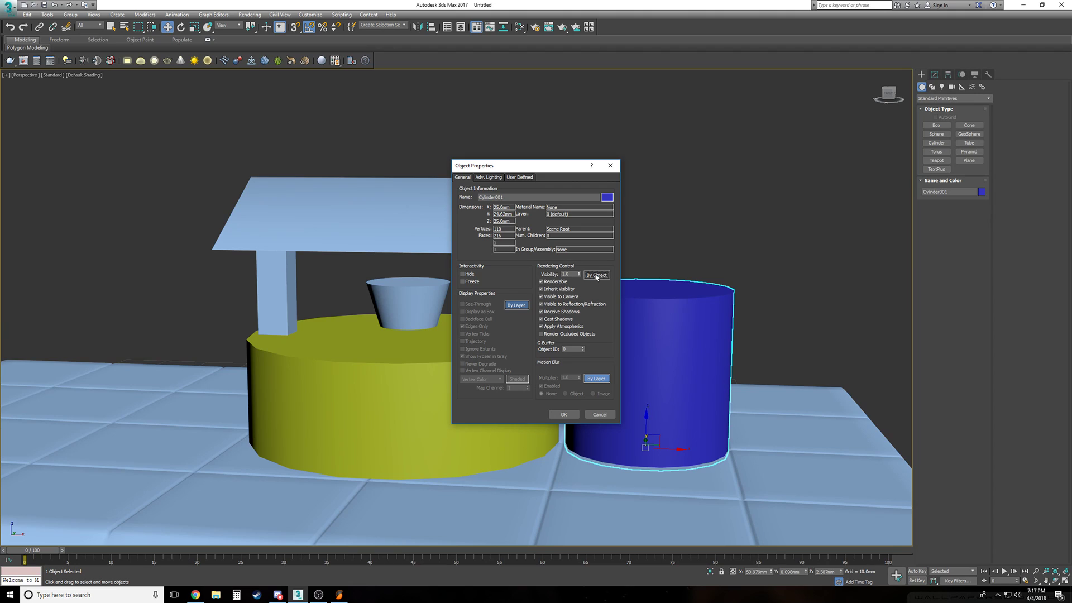
left_click(510, 305)
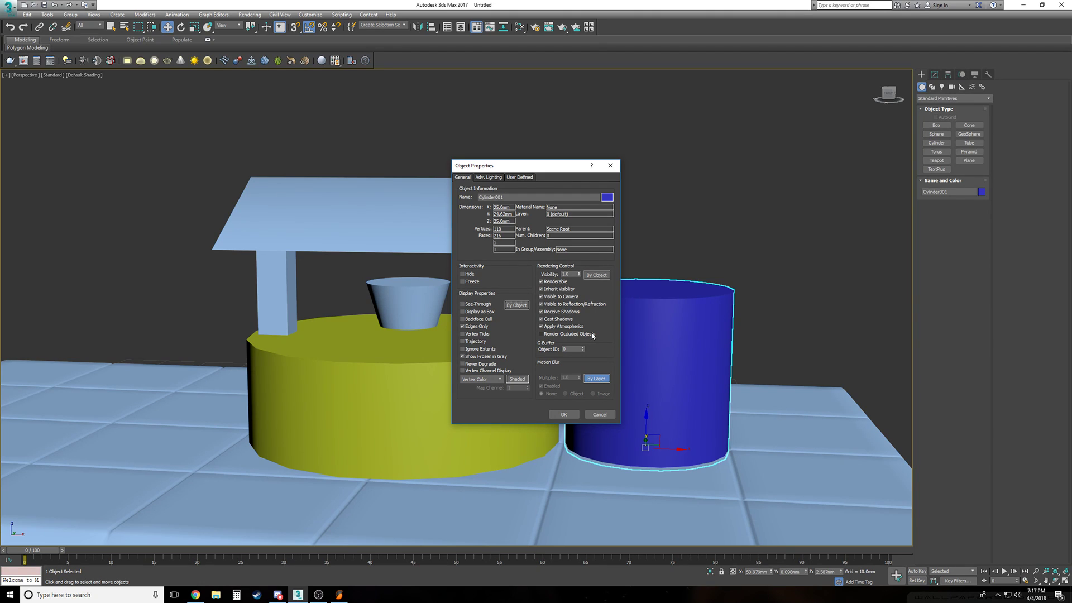
left_click(600, 414)
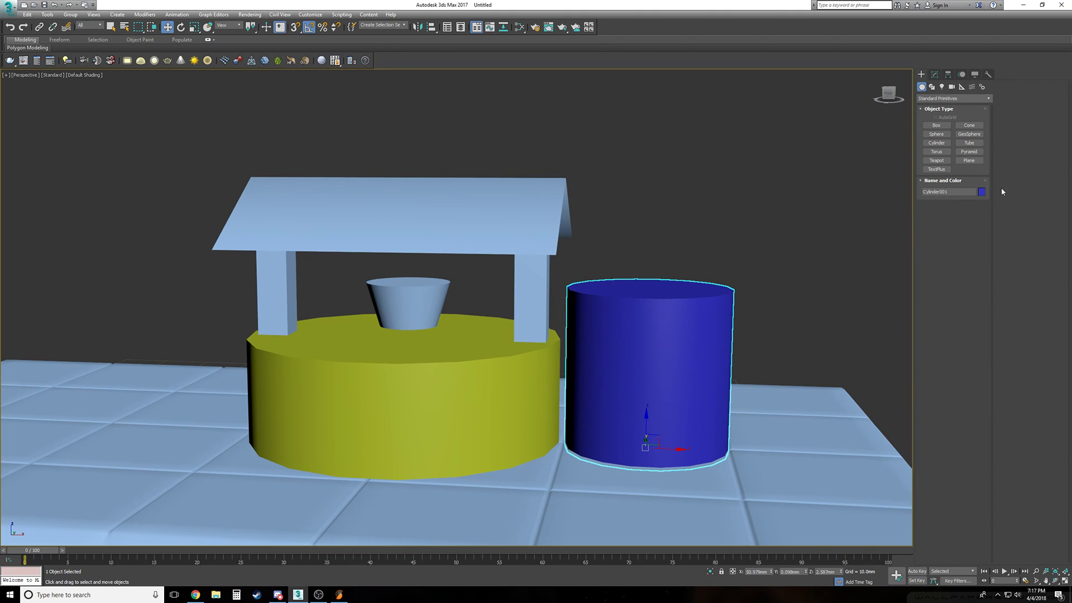
Draw another set of test teapots above the blue cylinder, delete them and clear the selection
left_click(941, 163)
mouse_move(755, 230)
left_mouse_down()
mouse_move(743, 221)
mouse_move(785, 271)
mouse_move(768, 191)
left_mouse_up()
right_click(801, 280)
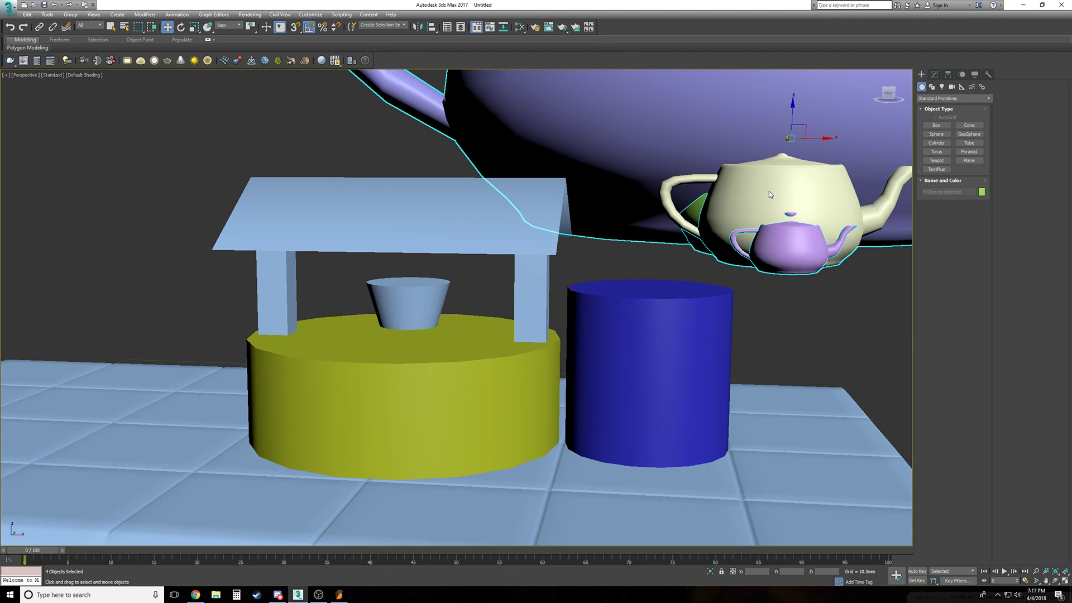
key("Delete")
left_click_drag(499, 268, 502, 210)
left_click(656, 192)
Move the cone bucket towards the post beside the blue cylinder, to X about 22.6 mm, and tilt it -20 degrees about Y
middle_click_drag(655, 192, 502, 251, "alt")
left_click(469, 277)
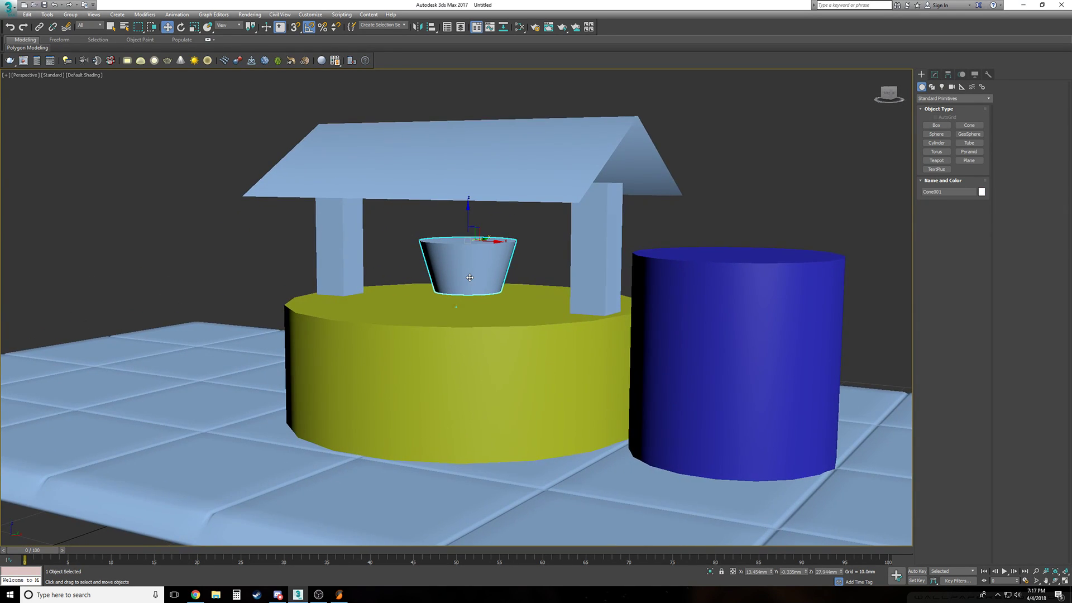
scroll(470, 277, "down", 4)
scroll(470, 278, "up", 6)
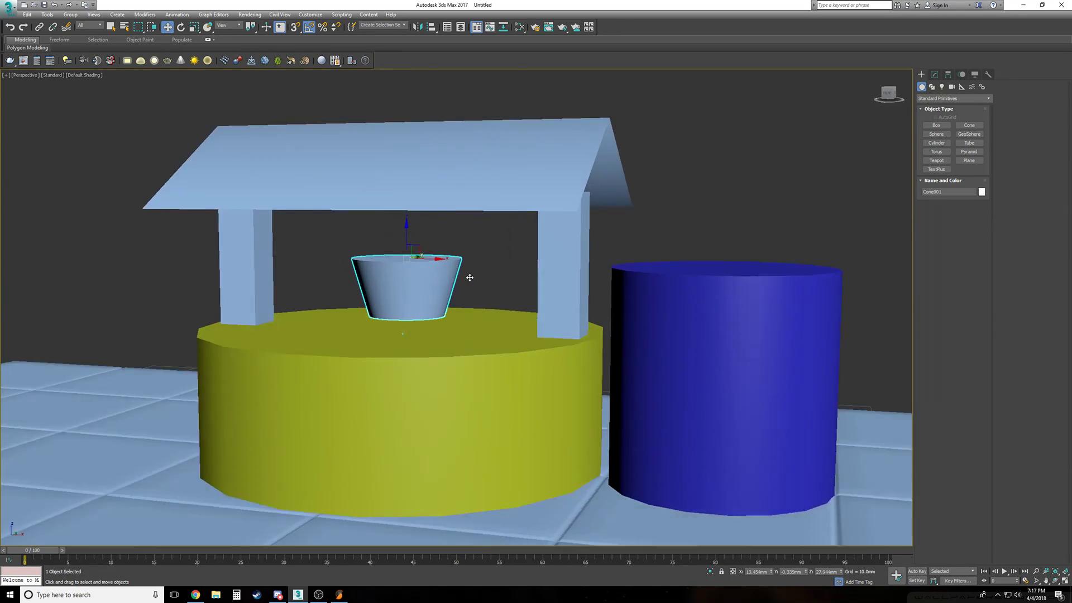
middle_click_drag(469, 278, 586, 268, "alt")
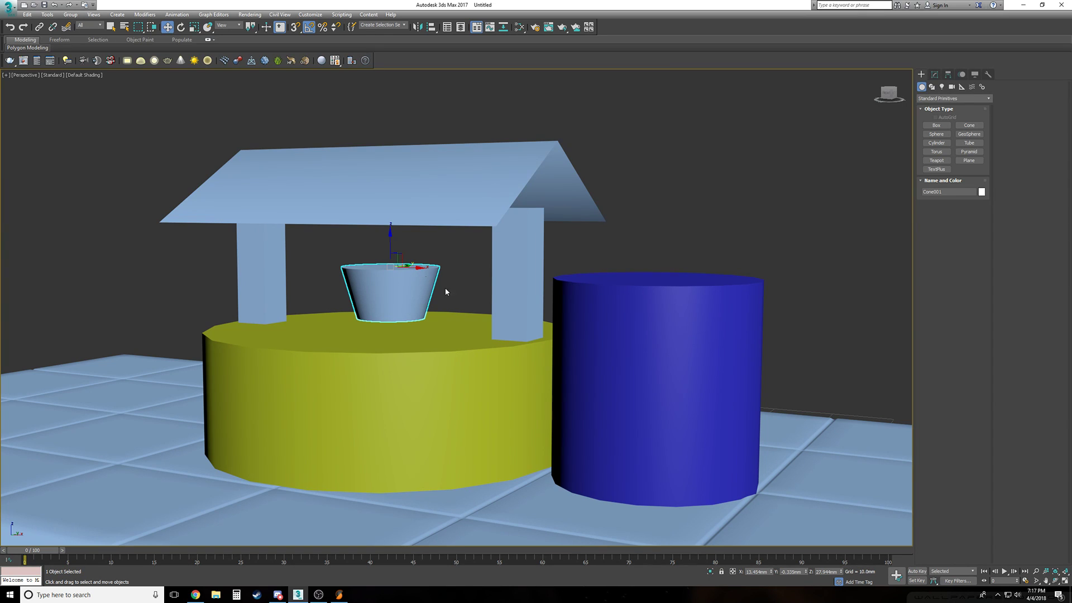
middle_click_drag(484, 296, 498, 347, "alt")
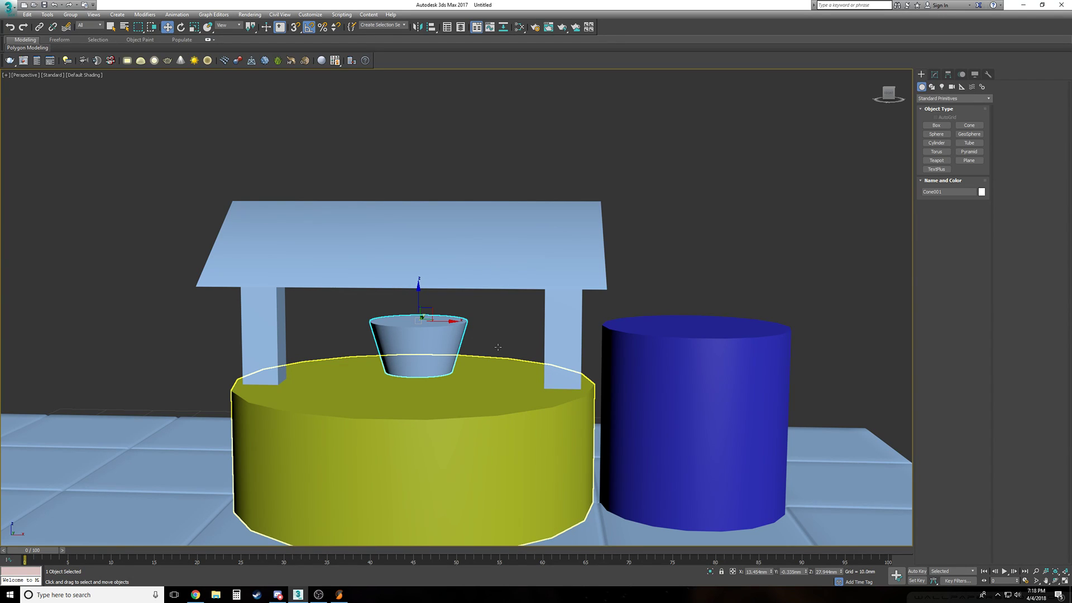
left_click_drag(447, 321, 481, 294)
left_click(180, 27)
right_click(491, 277)
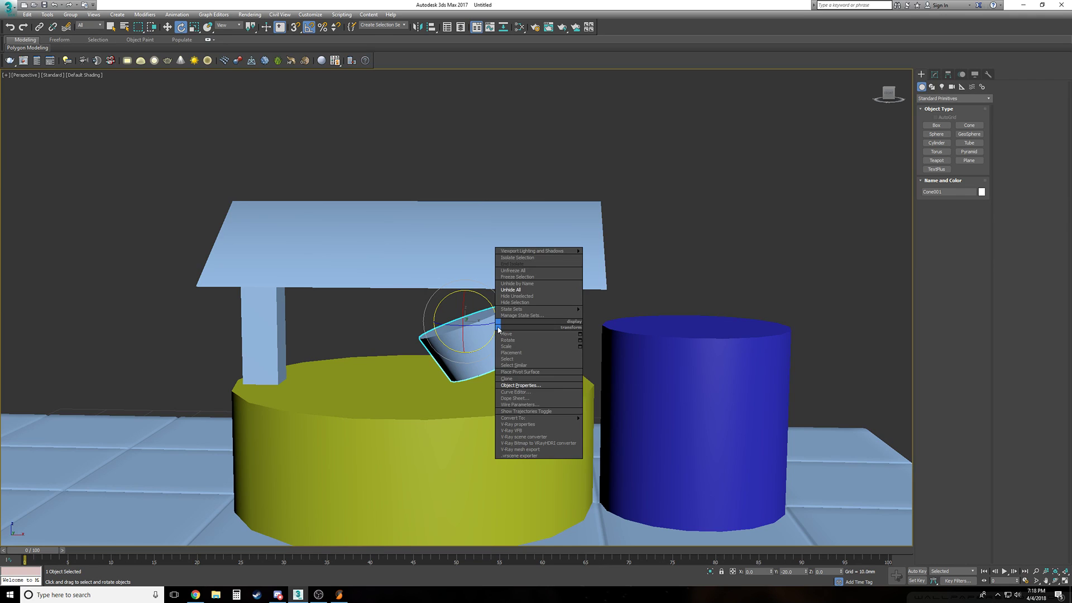
left_click(518, 283)
left_click_drag(471, 316, 488, 332)
Inspect the tilted cone bucket against the posts and roof, and delete it from the well
middle_click_drag(623, 367, 626, 366, "alt")
scroll(624, 366, "up", 1)
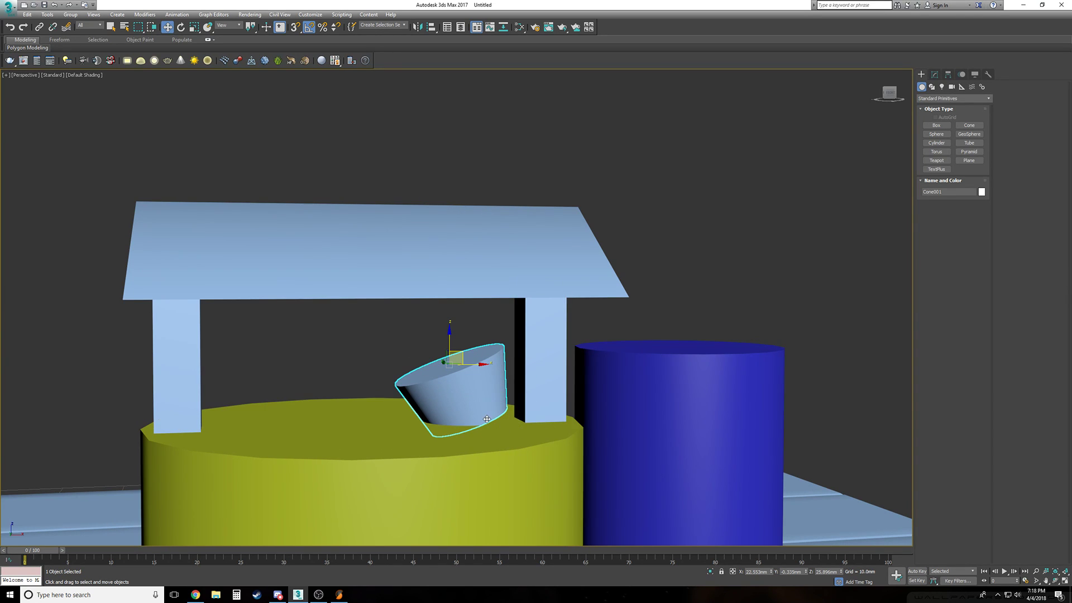
scroll(479, 394, "down", 1)
mouse_move(480, 394)
middle_mouse_down("alt")
mouse_move(457, 413)
mouse_move(452, 392)
mouse_move(489, 386)
mouse_move(494, 373)
mouse_move(480, 393)
middle_mouse_up("alt")
scroll(480, 394, "down", 3)
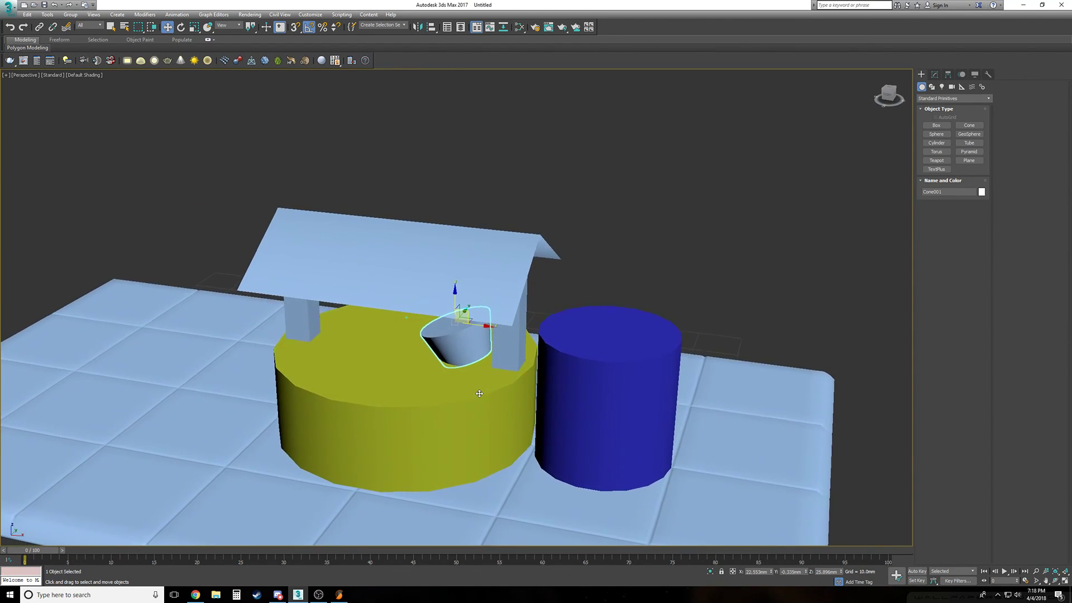
key("Delete")
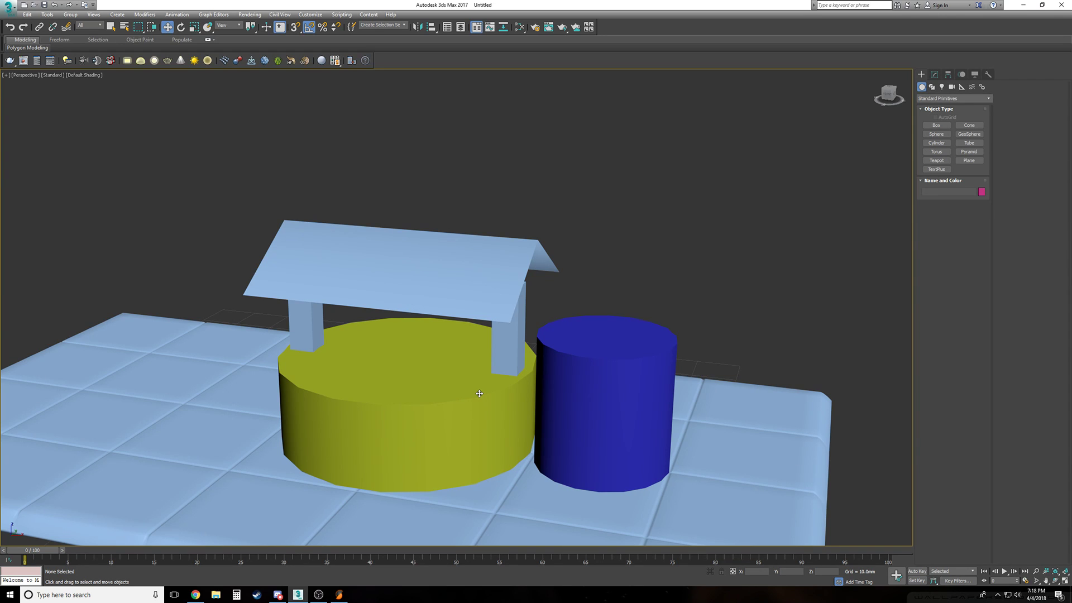
Delete the roof and both posts above the yellow cylinder
middle_click_drag(479, 394, 497, 363, "alt")
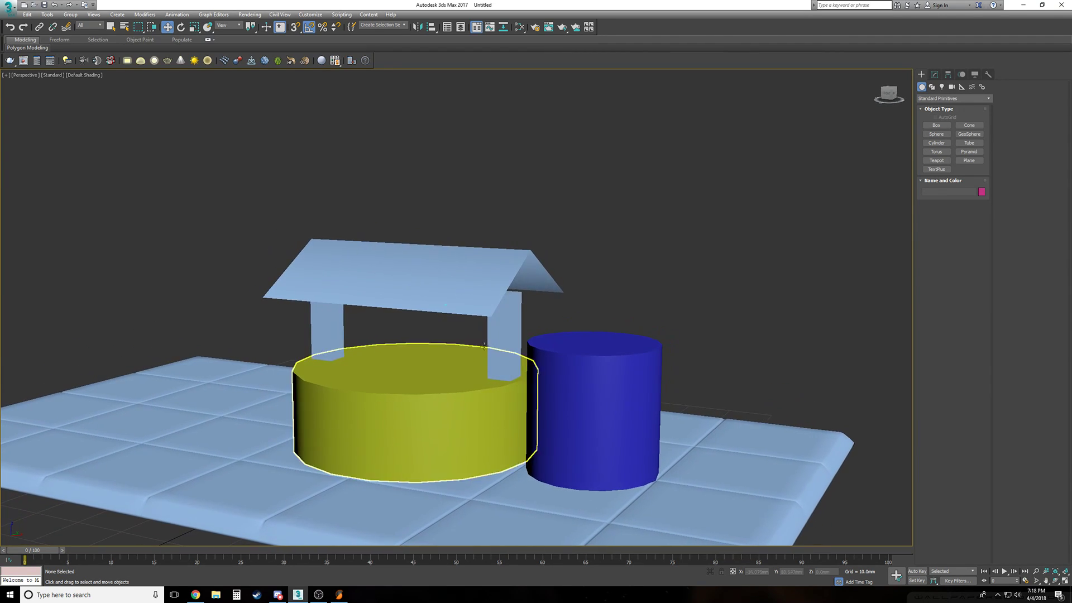
left_click(494, 267)
key("Delete")
left_click(504, 335)
key("Delete")
left_click(333, 296)
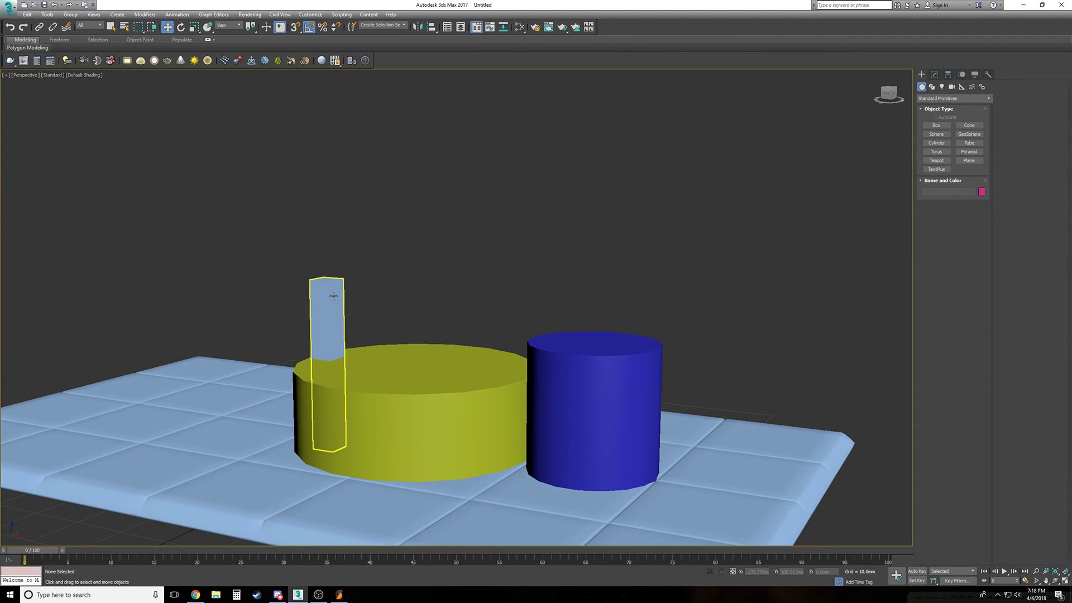
key("Delete")
Move the blue cylinder off the tiled base, to X about 80 mm and Y about 66 mm, and clear the selection
left_click(629, 357)
left_click_drag(598, 467, 846, 391)
left_click(746, 380)
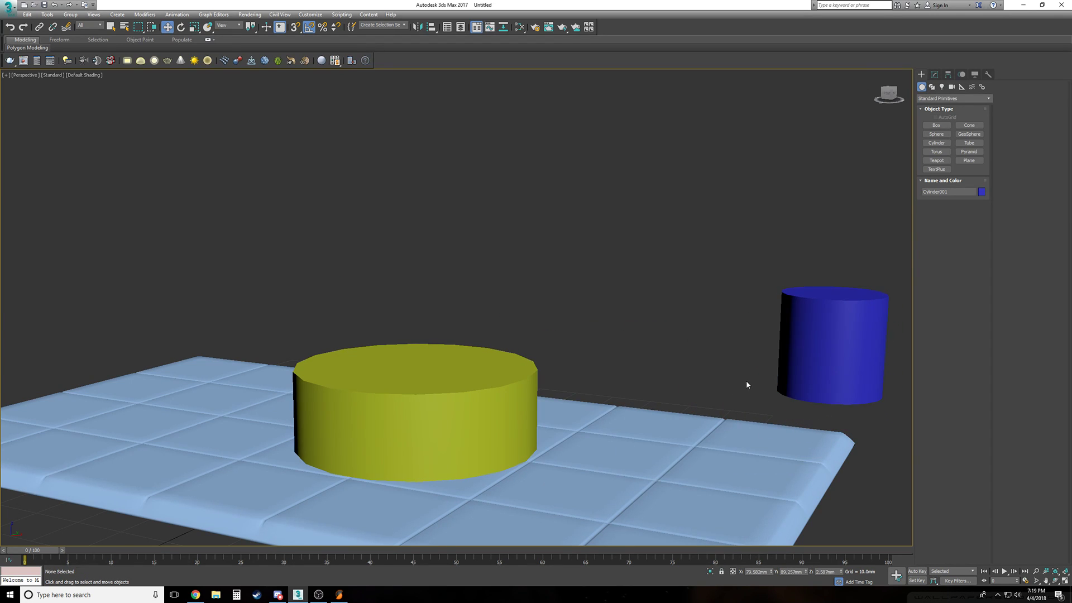
Hide the Master Base and the blue cylinder, leaving only the yellow cylinder in view
left_click(688, 441)
right_click(689, 441)
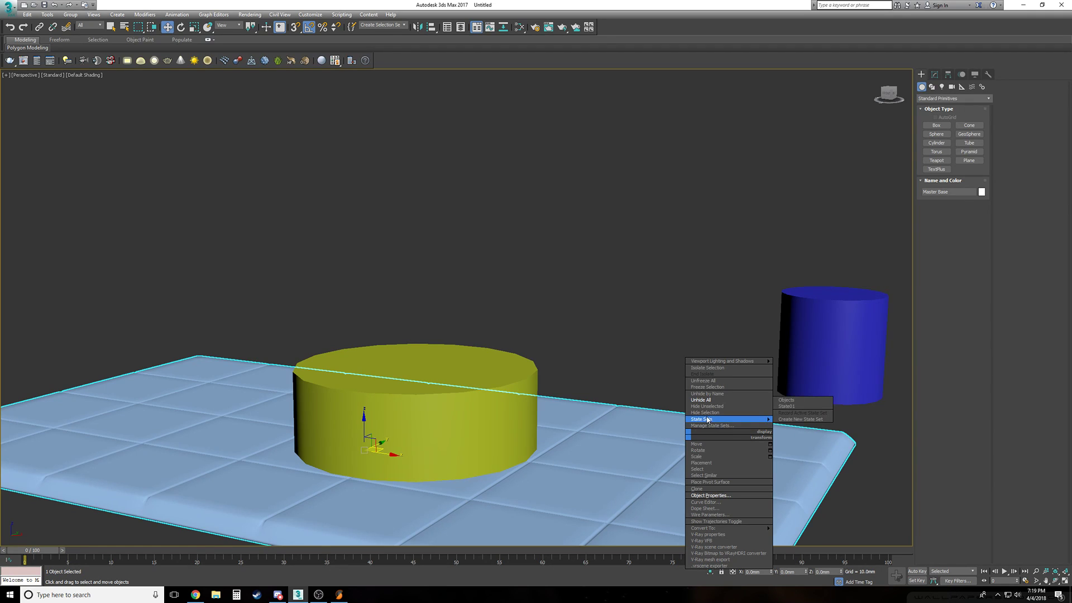
left_click(710, 417)
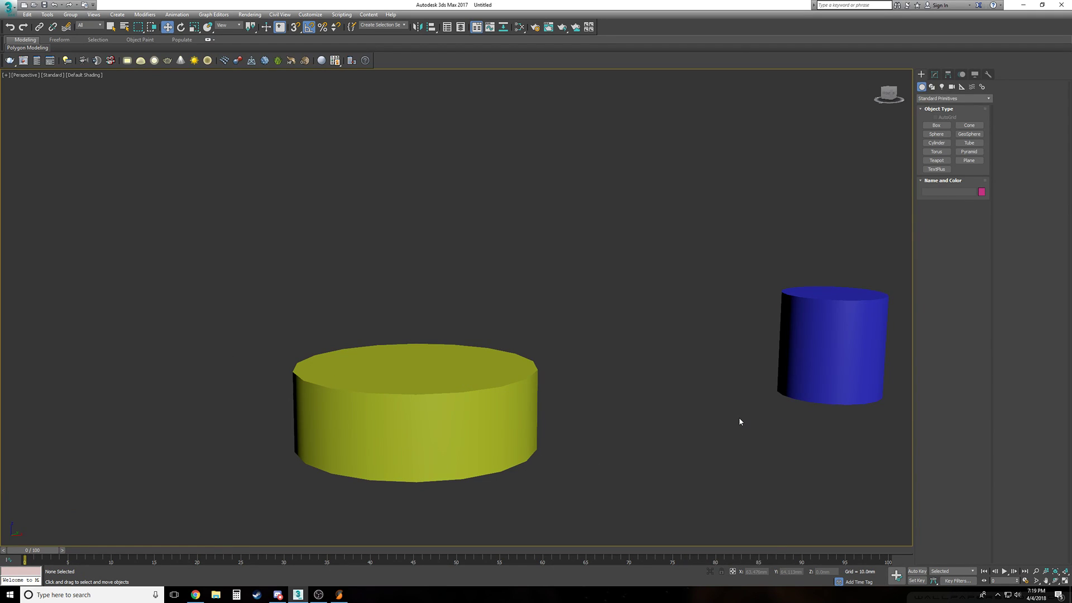
left_click(830, 351)
right_click(829, 347)
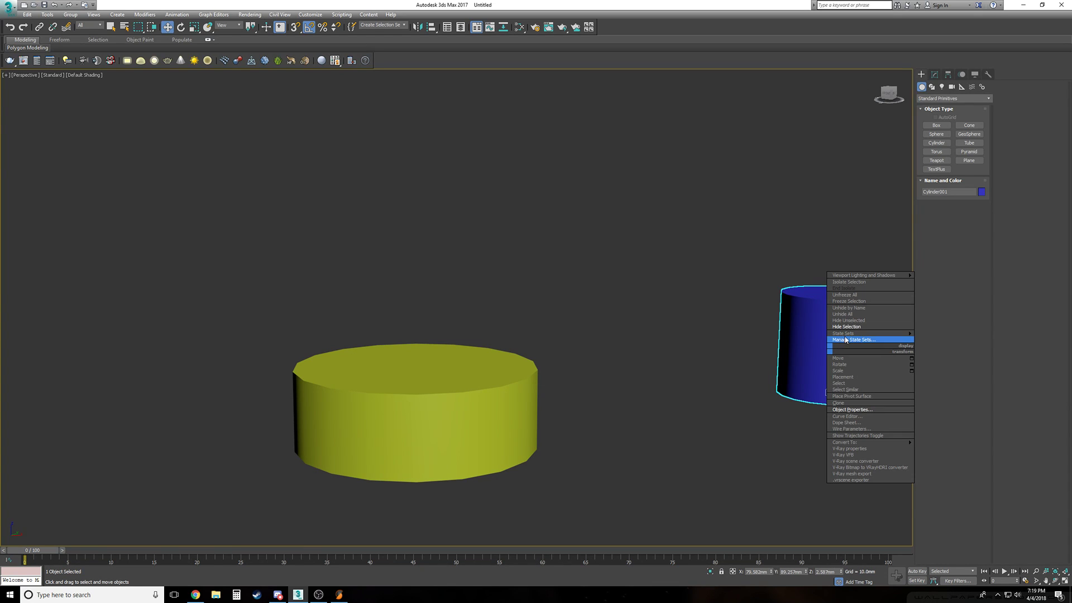
left_click(845, 327)
Select the yellow cylinder, open its modifier settings and show its edged faces
middle_click_drag(715, 405, 701, 418, "alt")
left_click(522, 373)
middle_click_drag(531, 379, 547, 389, "alt")
left_click(934, 74)
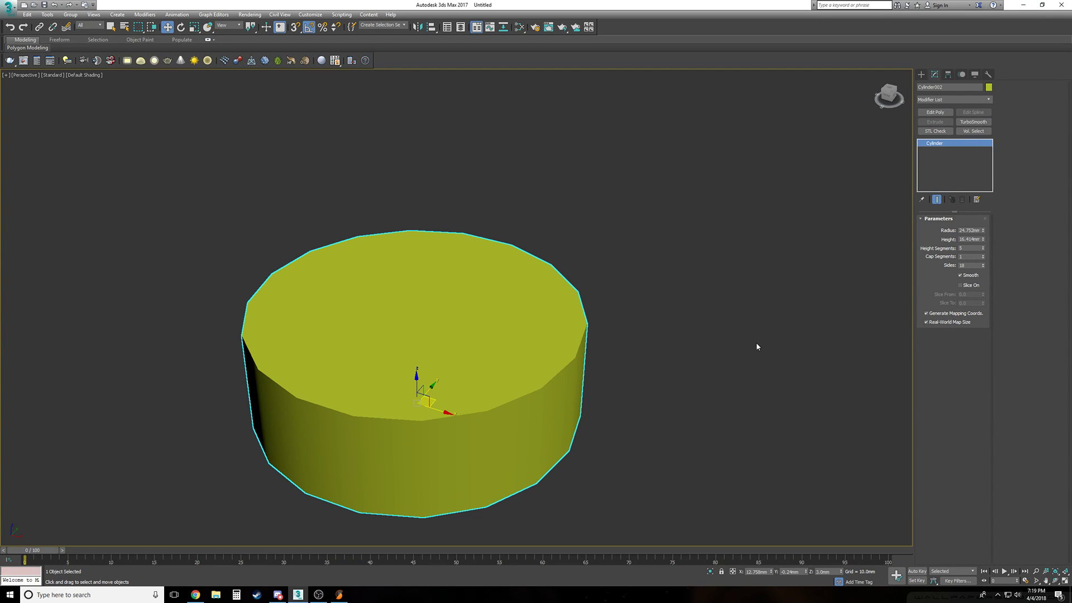
key("F4")
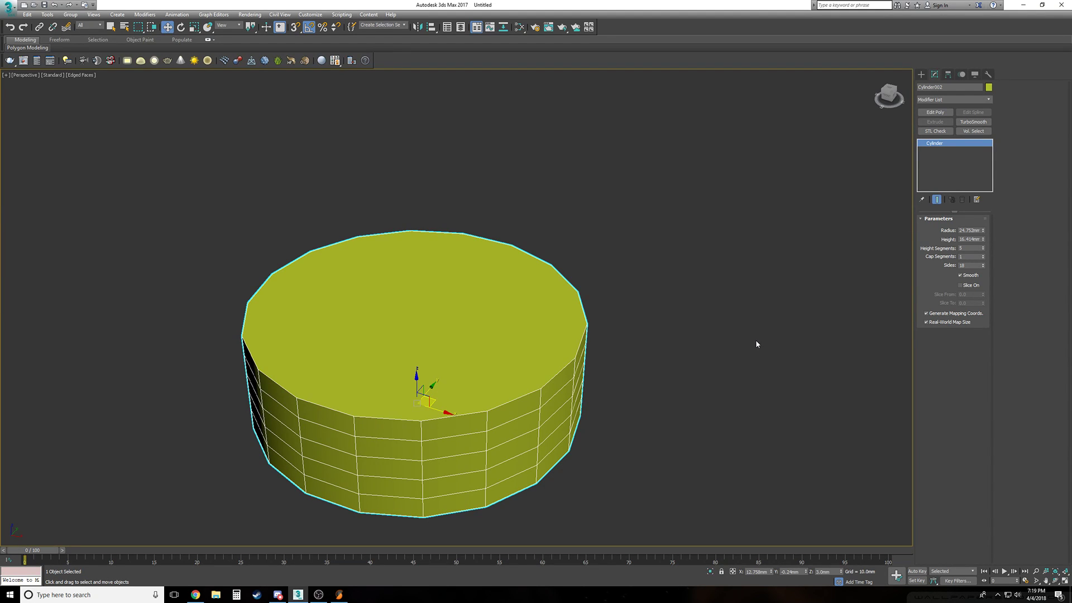
middle_click_drag(756, 340, 755, 342, "alt")
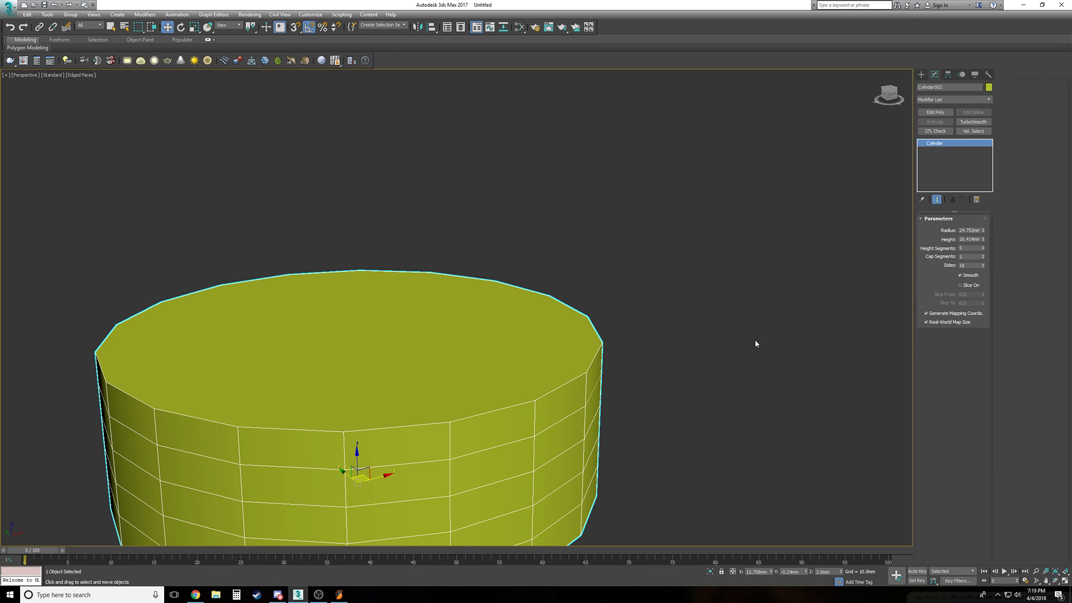
Reduce the yellow cylinder's height segments to 1 and raise them to 6
right_click(983, 249)
middle_click_drag(806, 367, 805, 365, "alt")
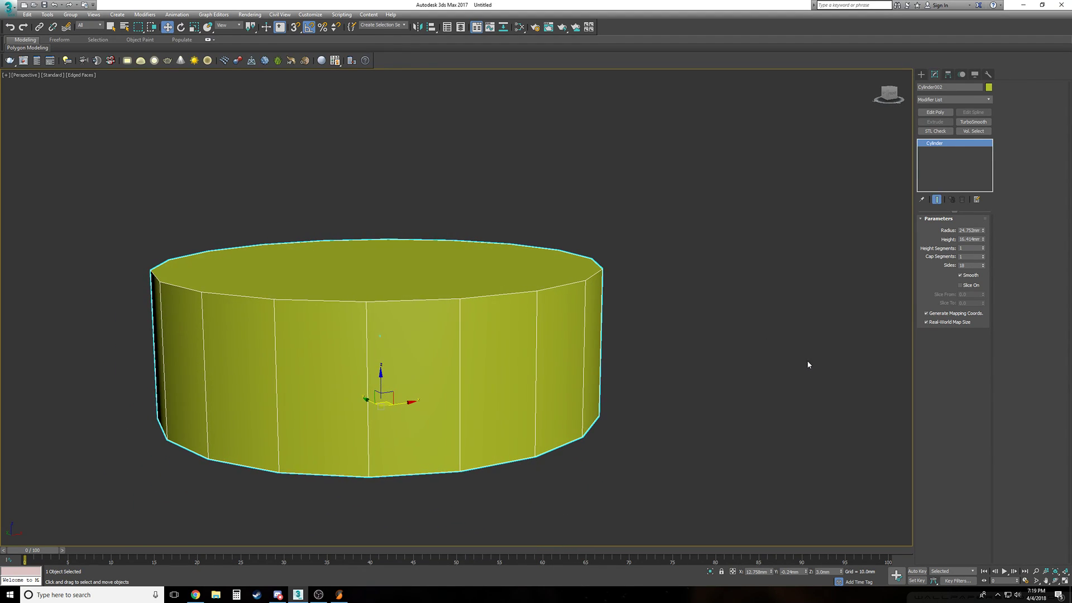
left_click(984, 246)
left_click(984, 247)
left_click(984, 247)
left_click(984, 247)
left_click(984, 247)
Set the yellow cylinder's number of sides to 36
middle_click_drag(469, 419, 651, 400, "alt")
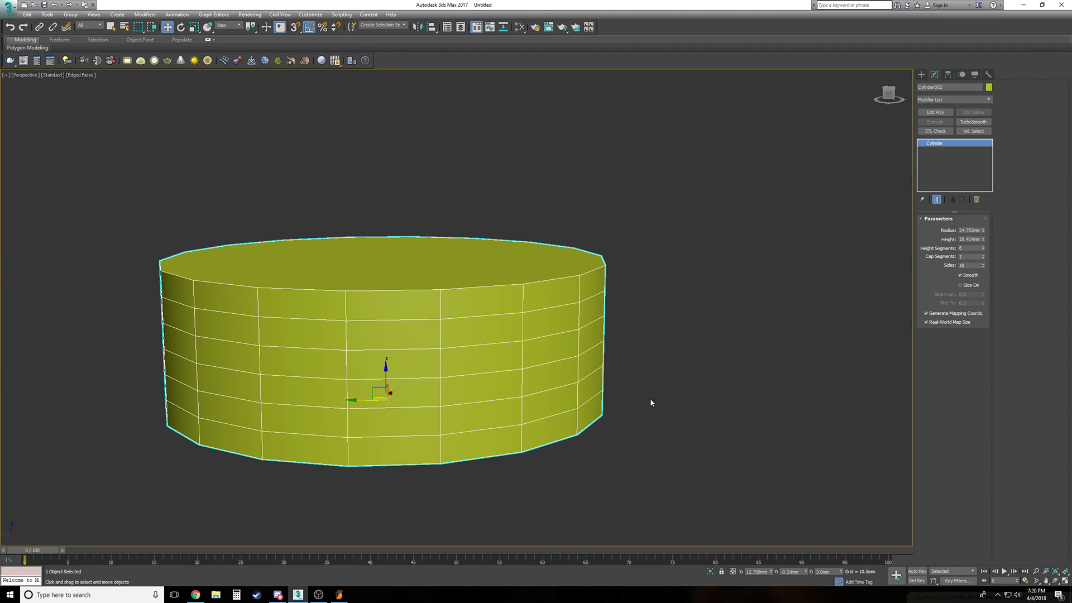
scroll(649, 397, "up", 2)
middle_click_drag(655, 400, 666, 397, "alt")
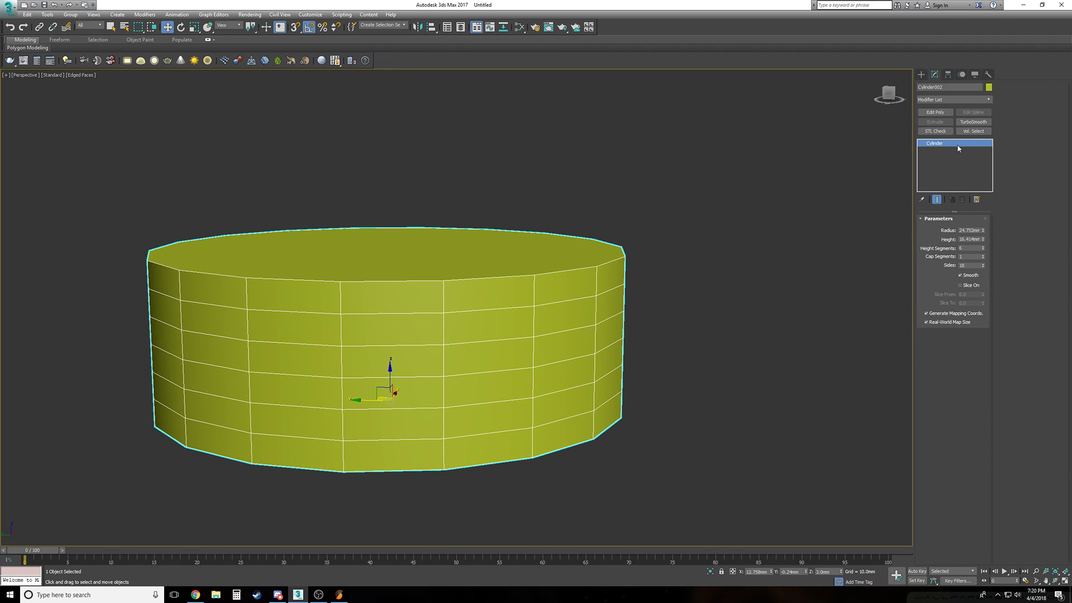
left_click_drag(974, 266, 922, 269)
type("36")
key("Return")
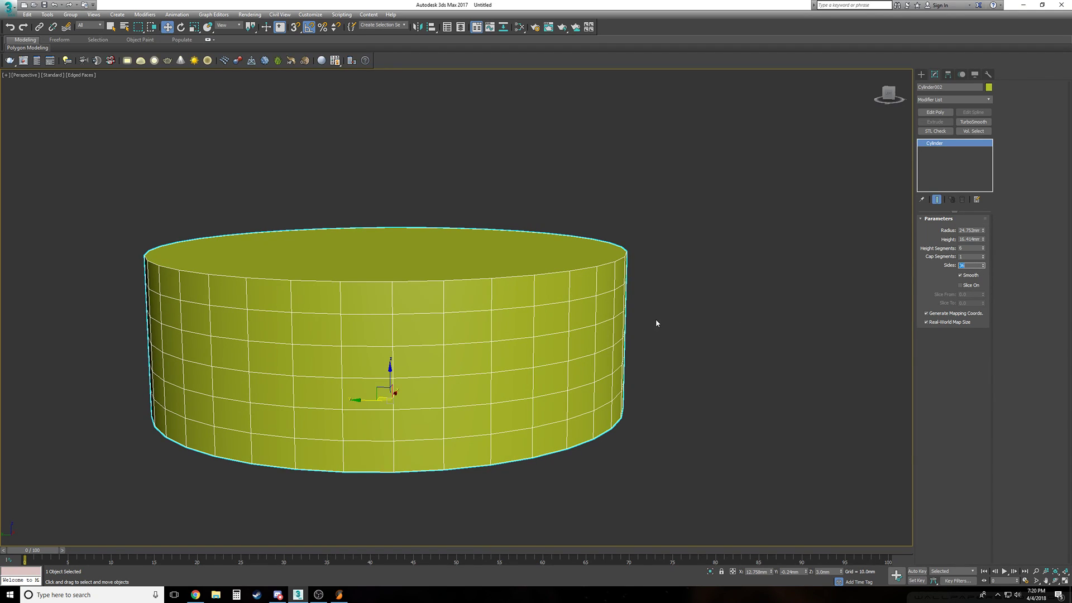
Add an Edit Poly modifier to the yellow cylinder and enter its Edge level
left_click(935, 112)
left_click(930, 143)
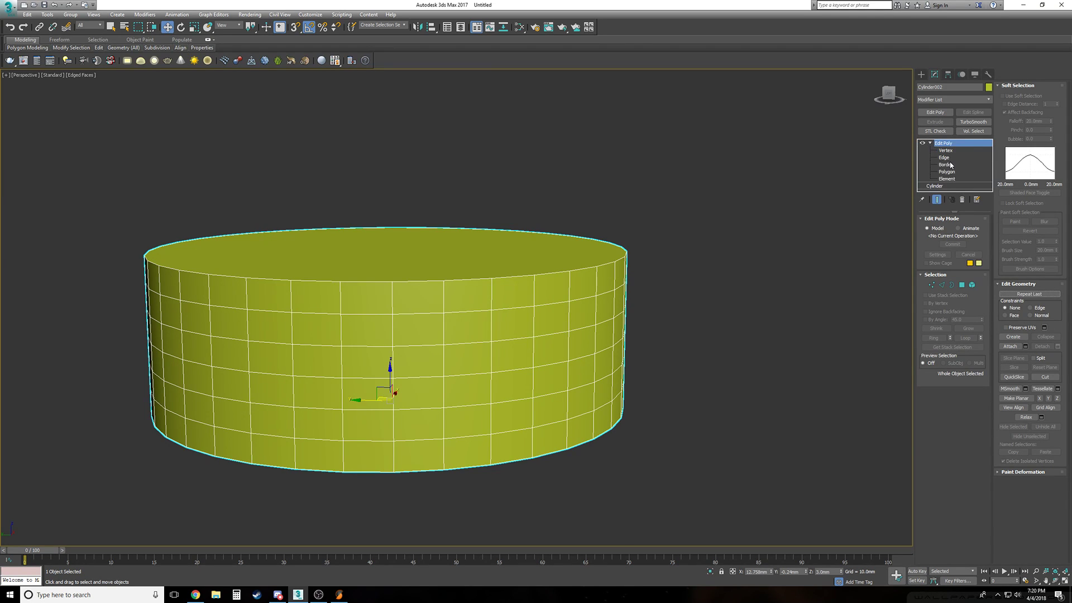
left_click(943, 157)
Remove four staggered vertical edges on the front of the cylinder wall to form a brick pattern
scroll(391, 381, "up", 2)
left_click(380, 370)
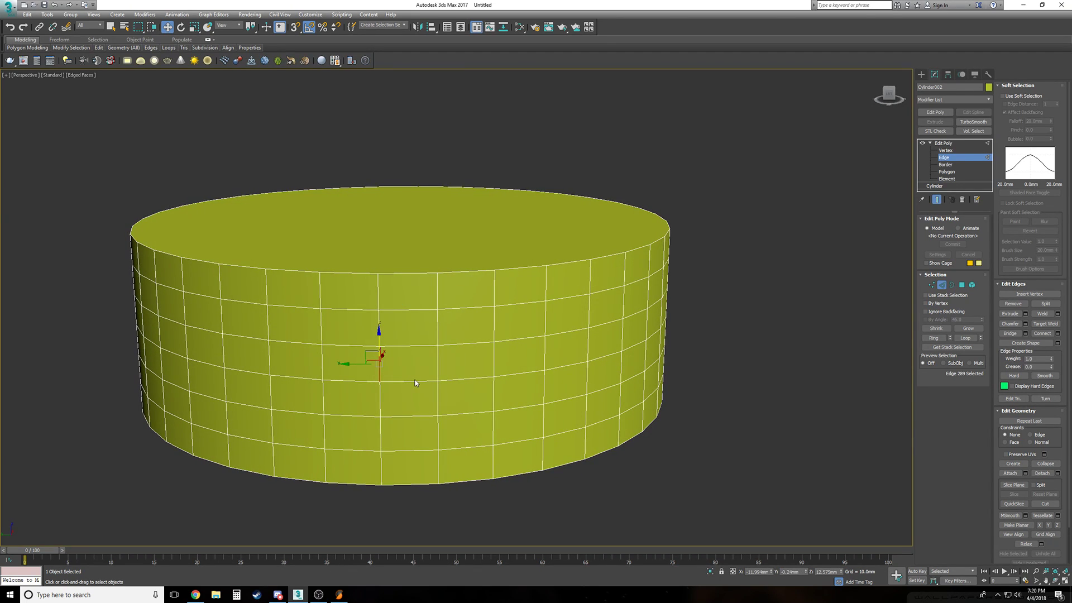
left_click(437, 396, "ctrl")
left_click(494, 359, "ctrl")
left_click(438, 351, "ctrl")
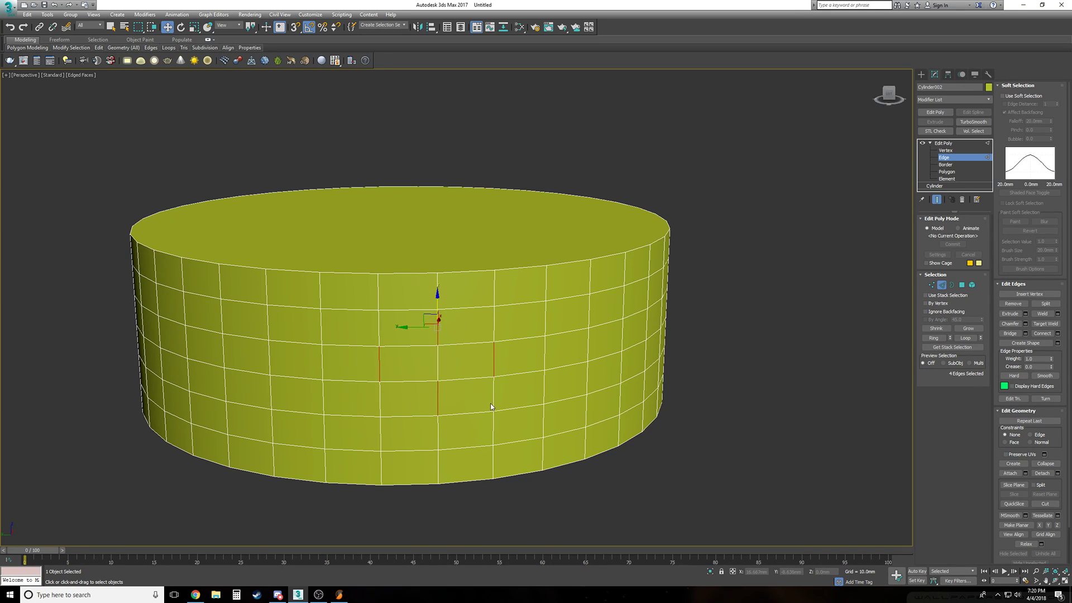
left_click(1014, 305)
scroll(619, 425, "up", 3)
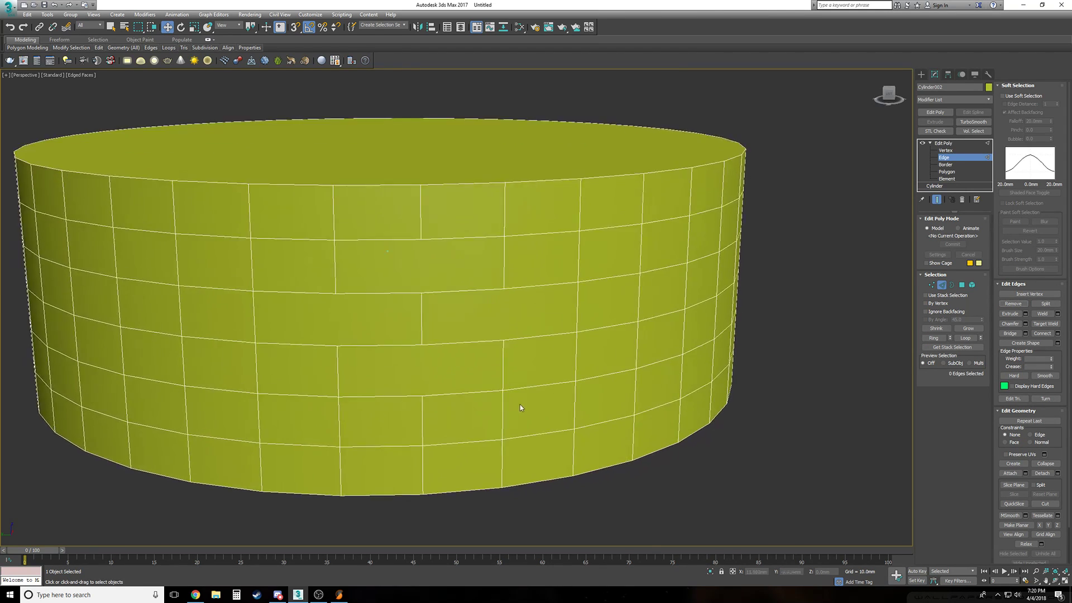
Examine the vertices around the removed edges at Vertex level, in wireframe and shaded display
key("1")
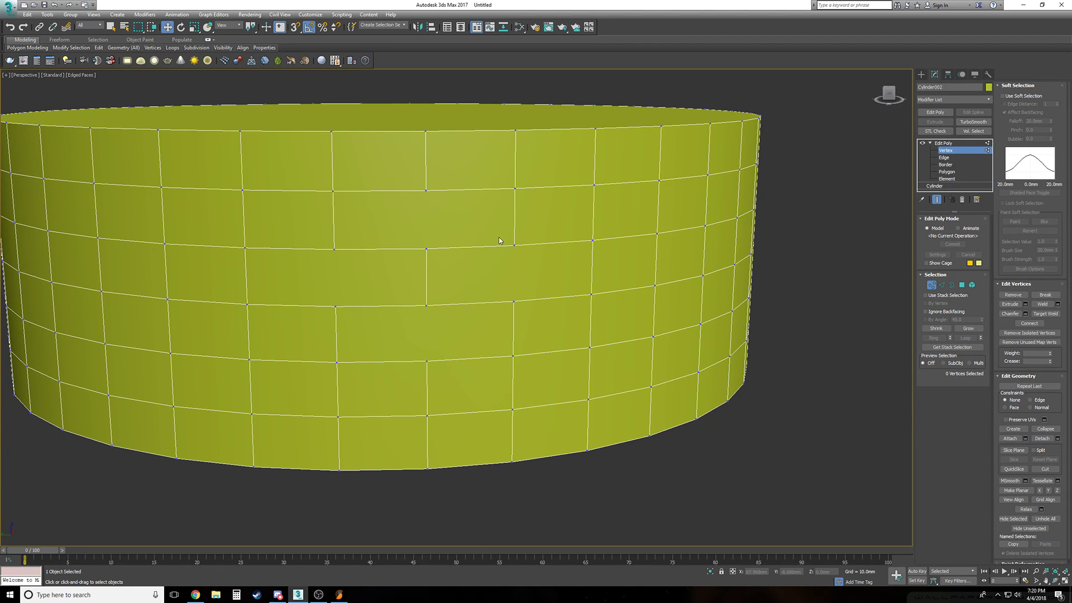
key("F3")
left_click(503, 240)
key("F3")
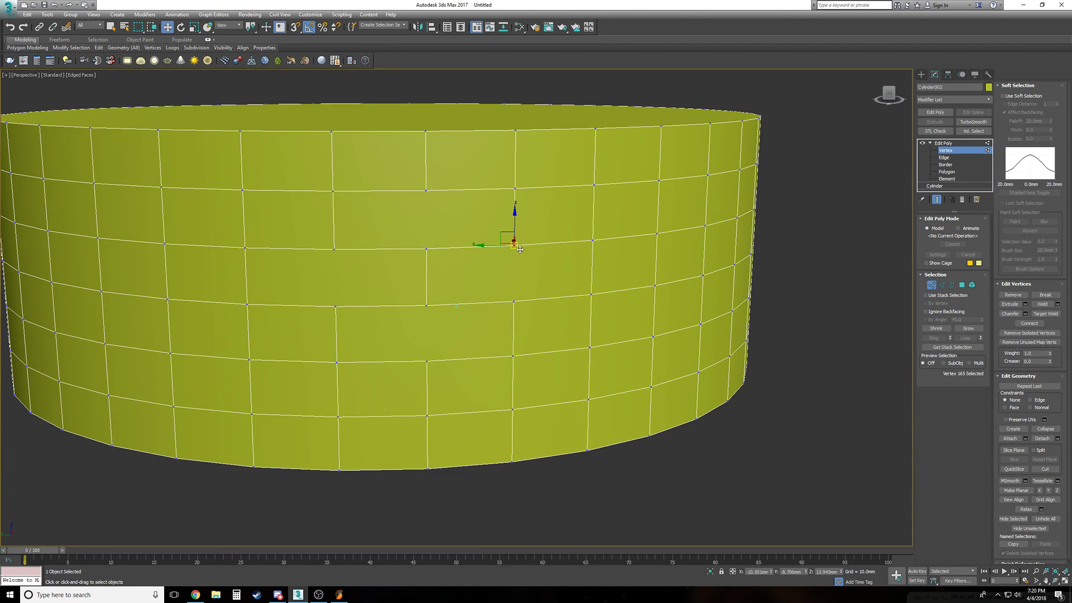
scroll(520, 249, "up", 5)
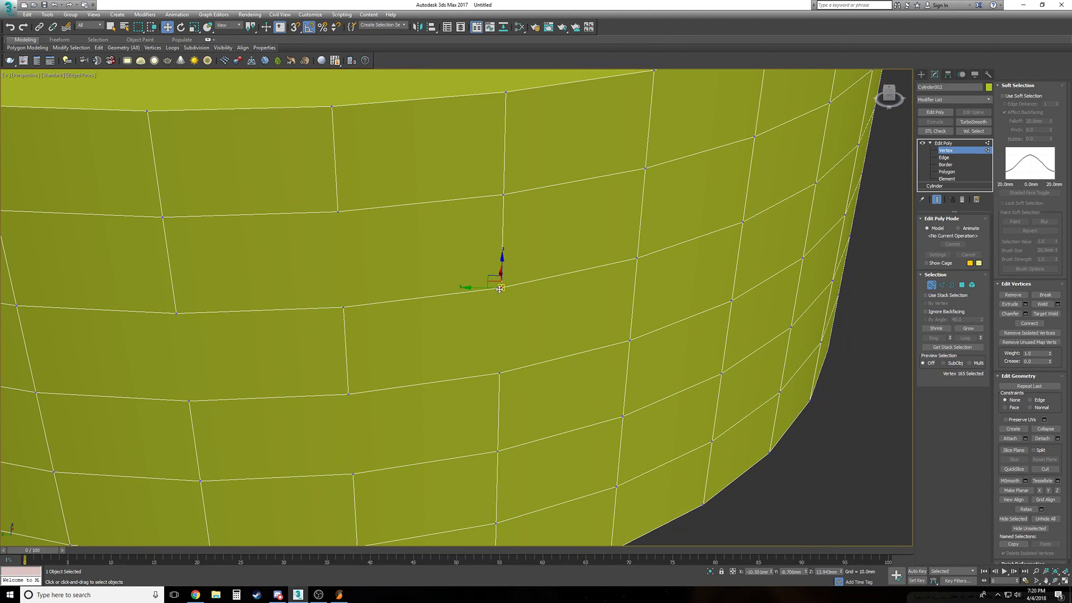
left_click(516, 306)
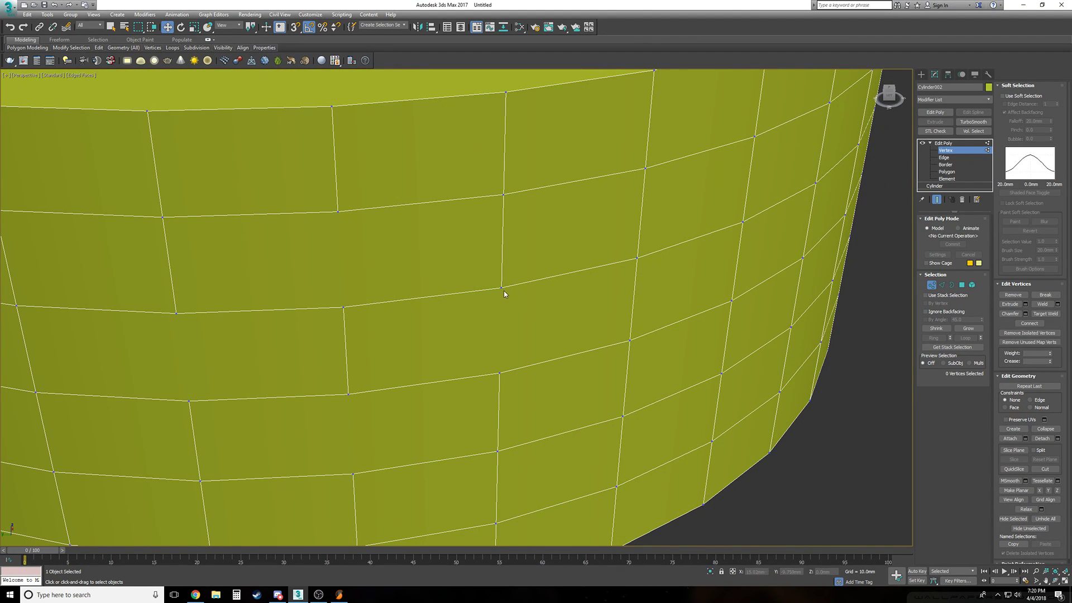
Try moving one merged brick polygon out of the cylinder wall, and undo the move
left_click(947, 171)
left_click(497, 307)
middle_click_drag(498, 307, 459, 325, "alt")
left_click_drag(459, 325, 484, 333)
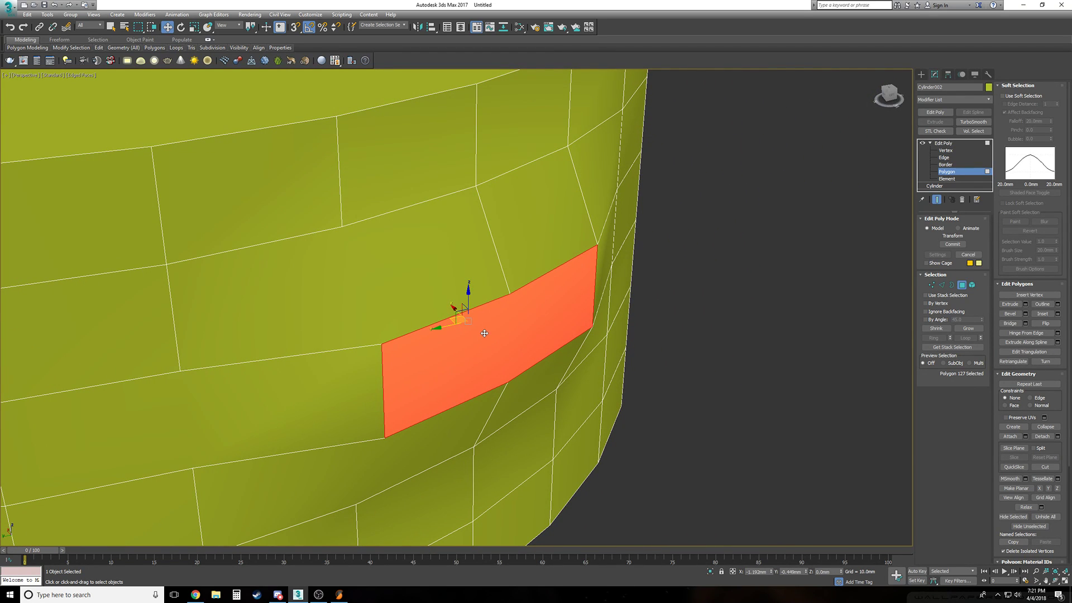
key("ctrl+z")
key("ctrl+z")
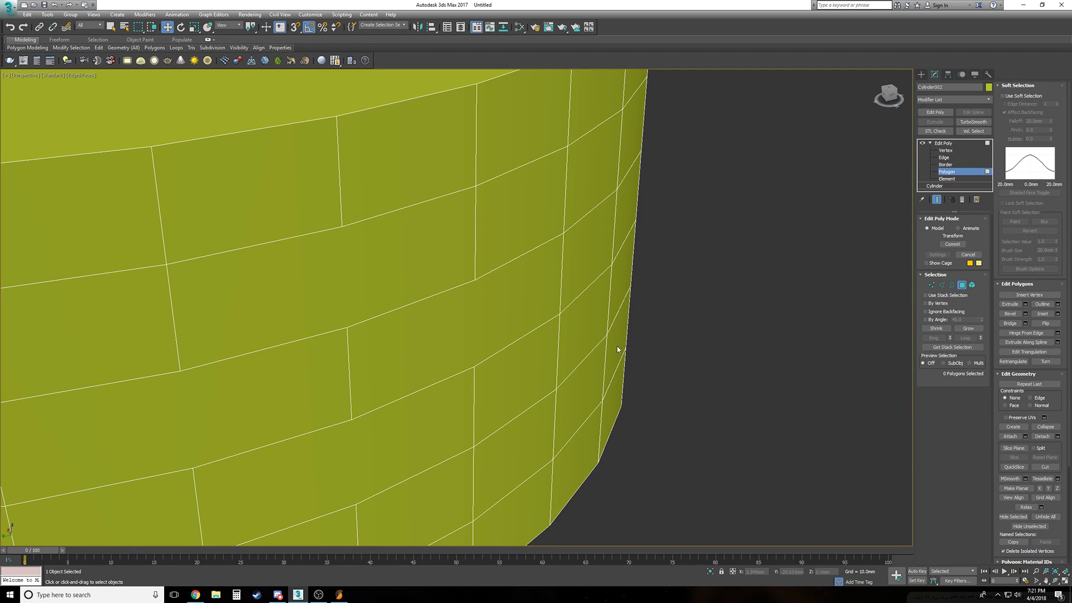
Select vertical edges in a staggered pattern on the front of the cylinder wall, using the plain Select tool at Edge level
middle_click_drag(476, 285, 489, 309, "alt")
scroll(501, 290, "down", 2)
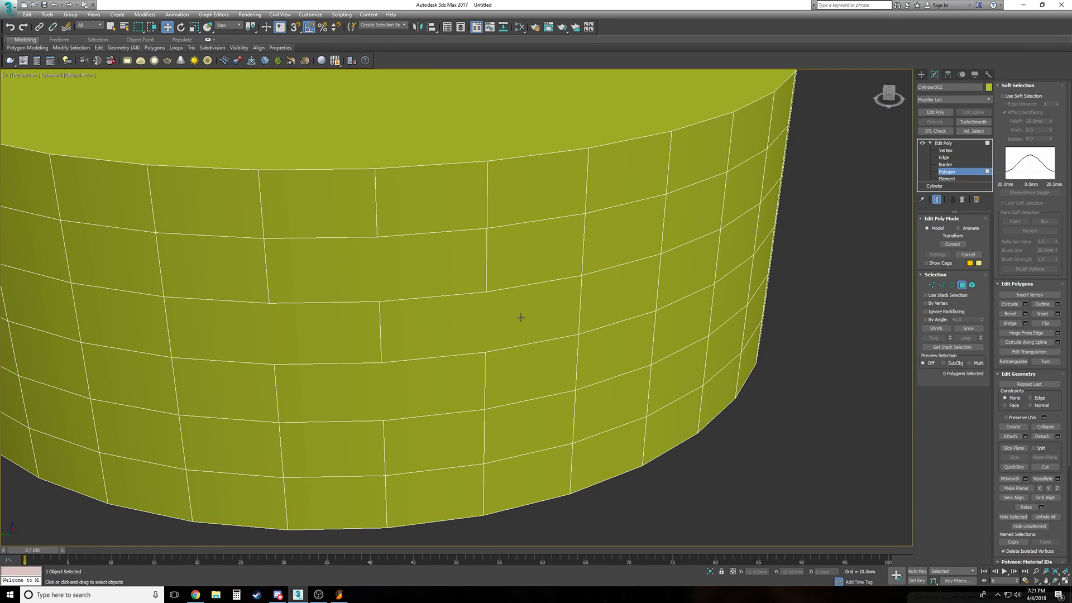
scroll(490, 316, "down", 10)
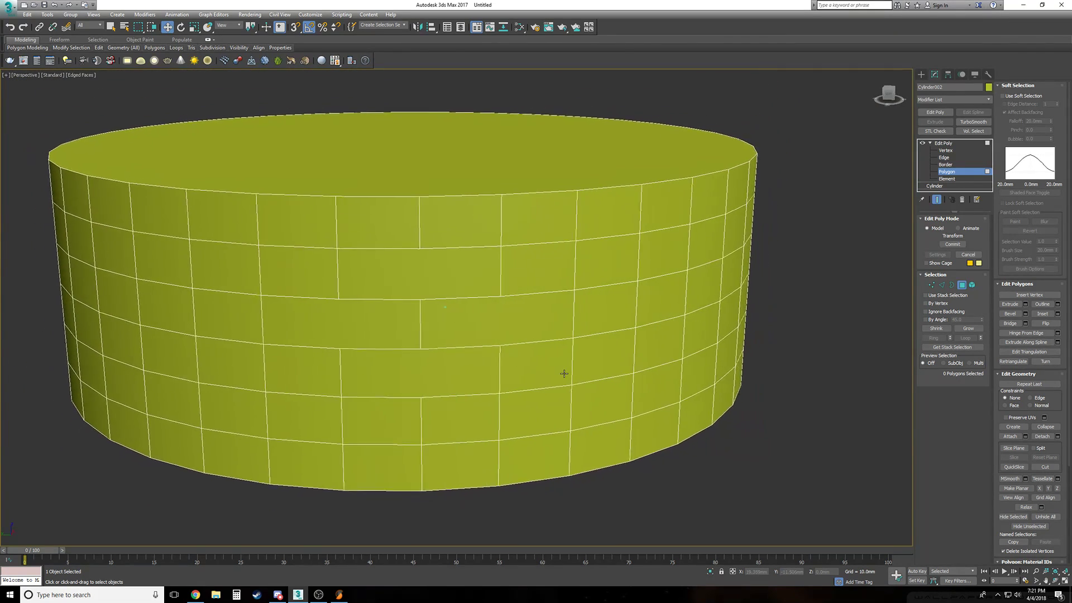
scroll(564, 374, "down", 4)
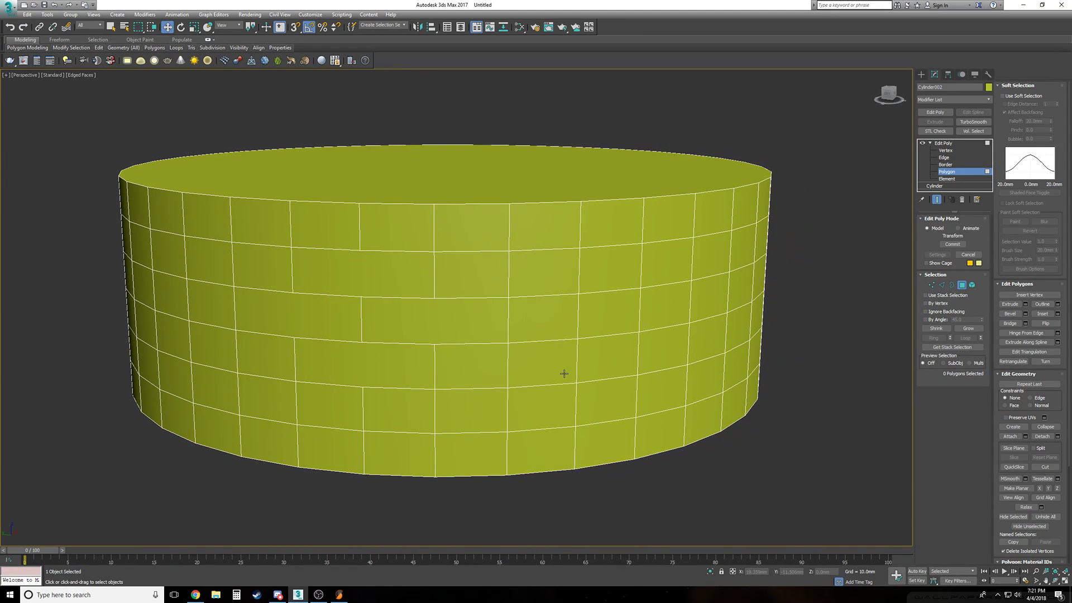
left_click(960, 158)
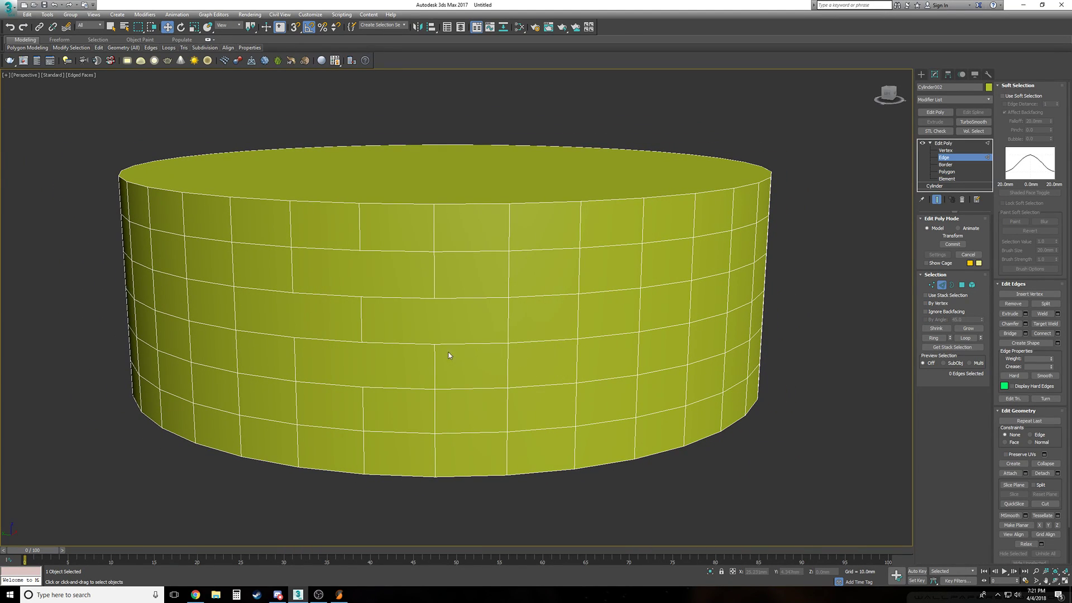
left_click(435, 235)
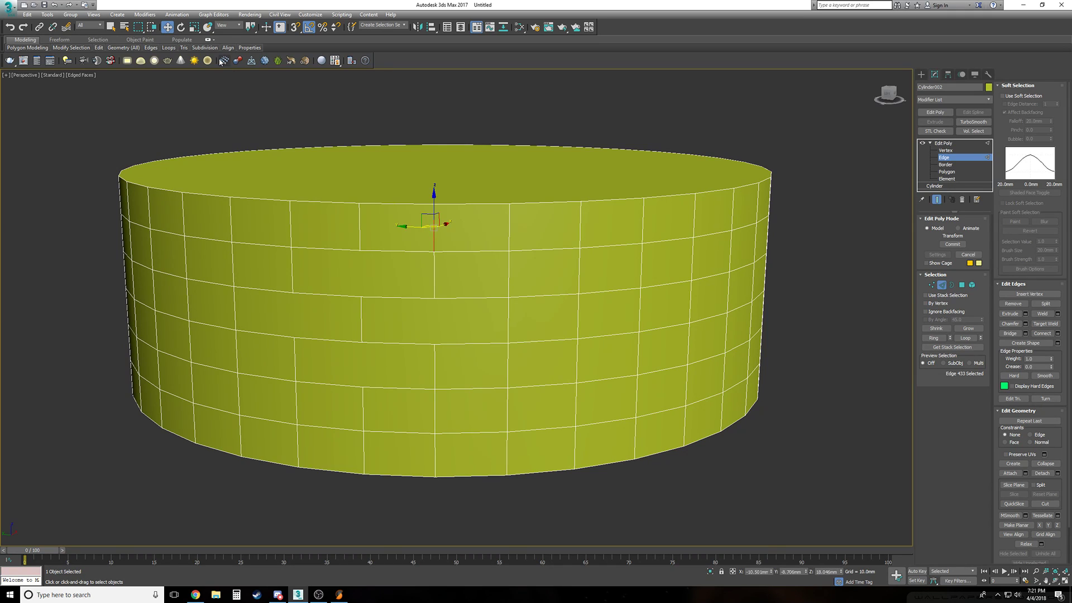
key("q")
left_click(435, 413, "ctrl")
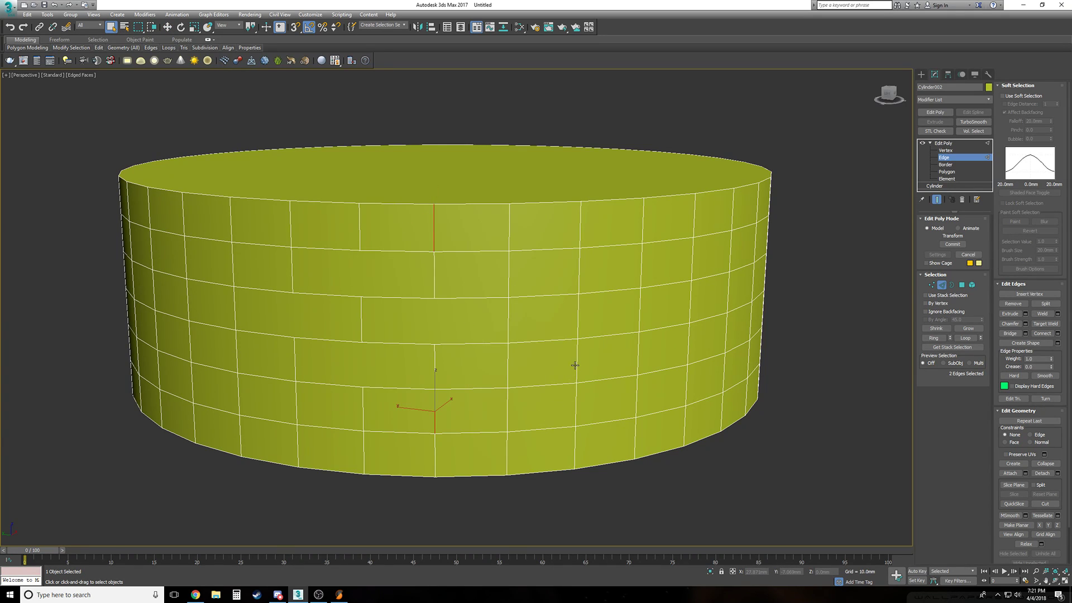
left_click(508, 366, "ctrl")
left_click(578, 317, "ctrl")
left_click(508, 272, "ctrl")
left_click(642, 267, "ctrl")
Switch to wireframe display and add staggered vertical edges in the neighbouring wall columns to the selection
key("F3")
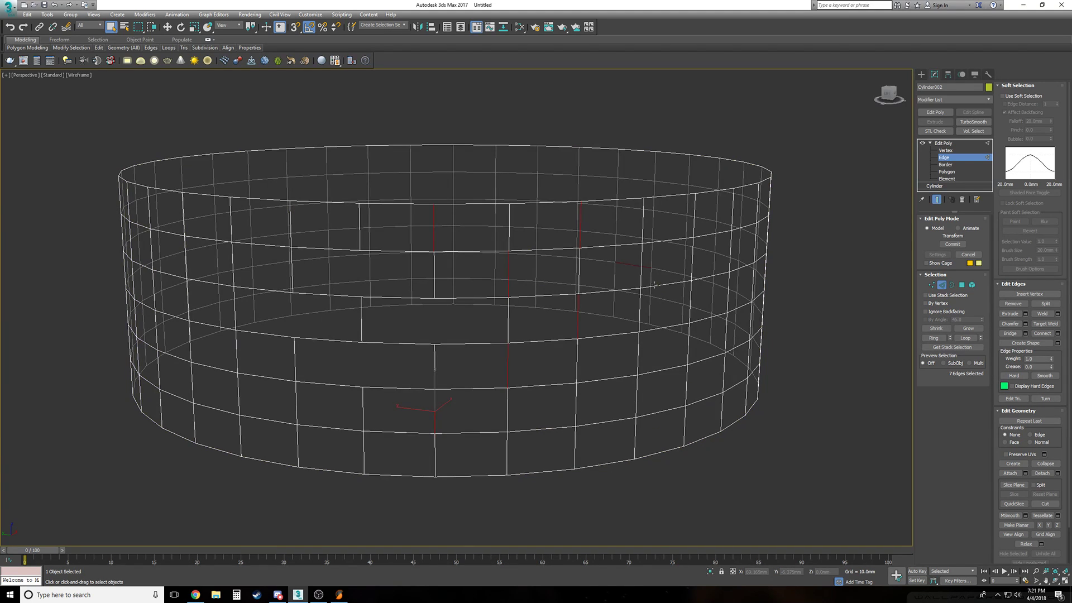
middle_click_drag(662, 293, 662, 293, "alt")
key("ctrl+z")
middle_click_drag(609, 354, 612, 357, "alt")
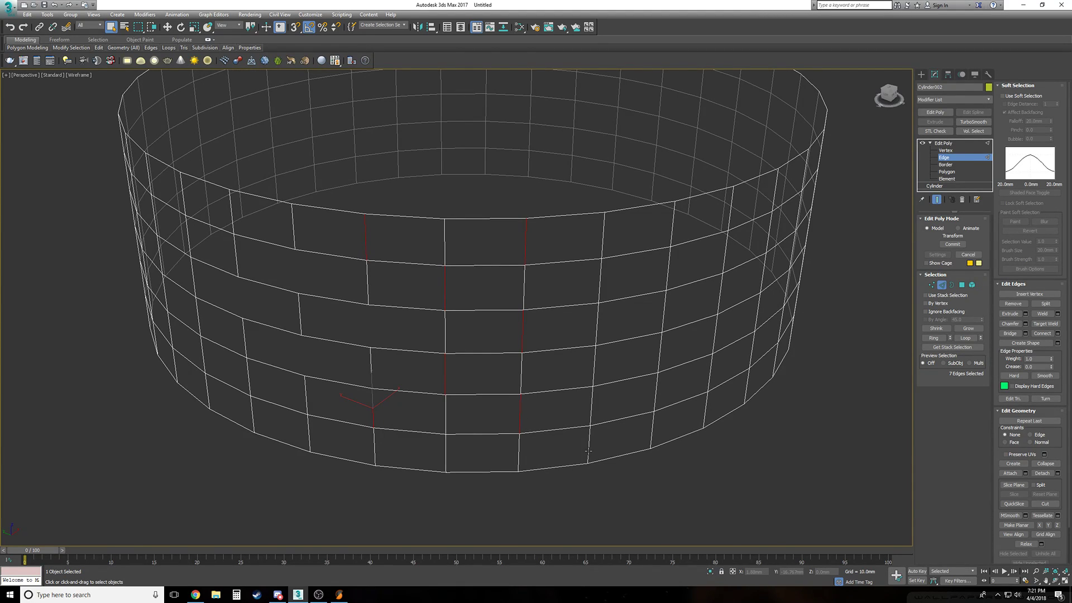
left_click(587, 451, "ctrl")
left_click(598, 288, "ctrl")
left_click(674, 244, "ctrl")
Continue the staggered selection of vertical edges across the front columns of the cylinder wall
middle_click_drag(659, 319, 646, 337, "alt")
scroll(645, 337, "down", 3)
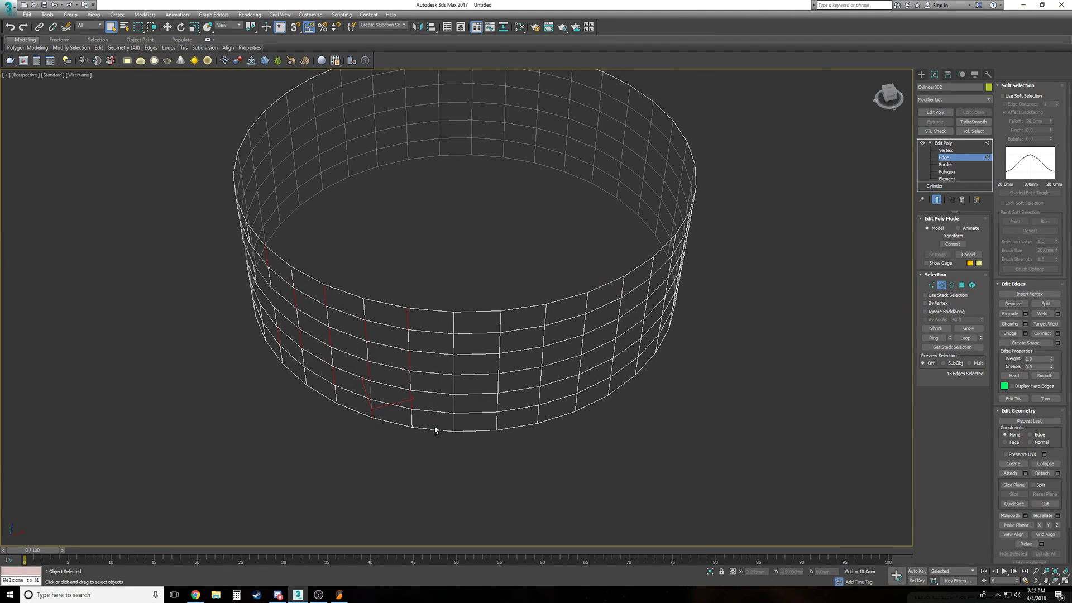
left_click(454, 385, "ctrl")
left_click(454, 342, "ctrl")
left_click(502, 322, "ctrl")
left_click(500, 363, "ctrl")
left_click(498, 401, "ctrl")
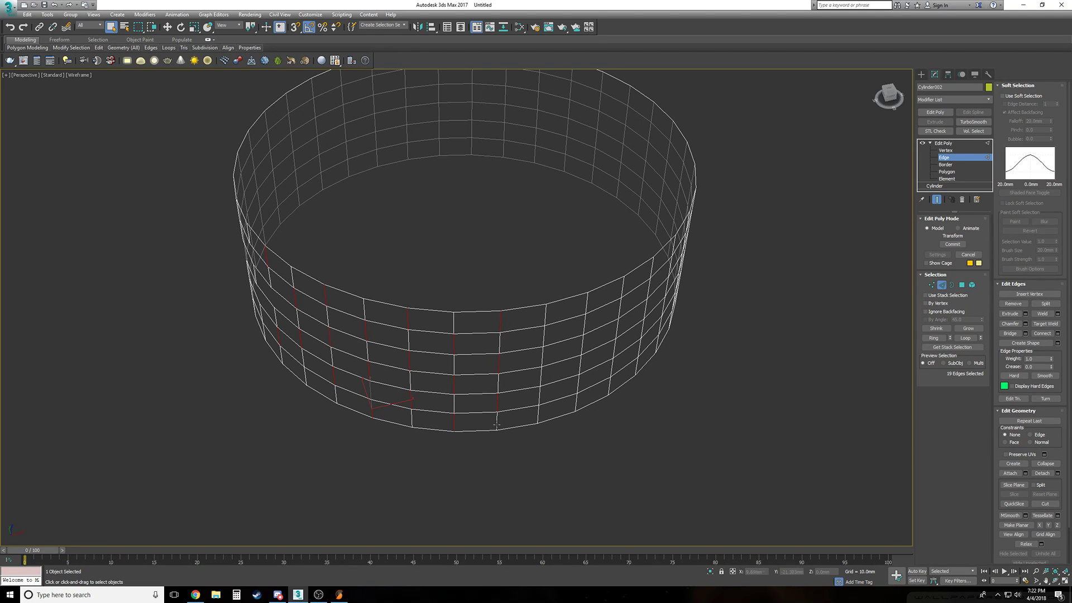
left_click(537, 414, "ctrl")
left_click(541, 335, "ctrl")
middle_click_drag(550, 339, 400, 383, "alt")
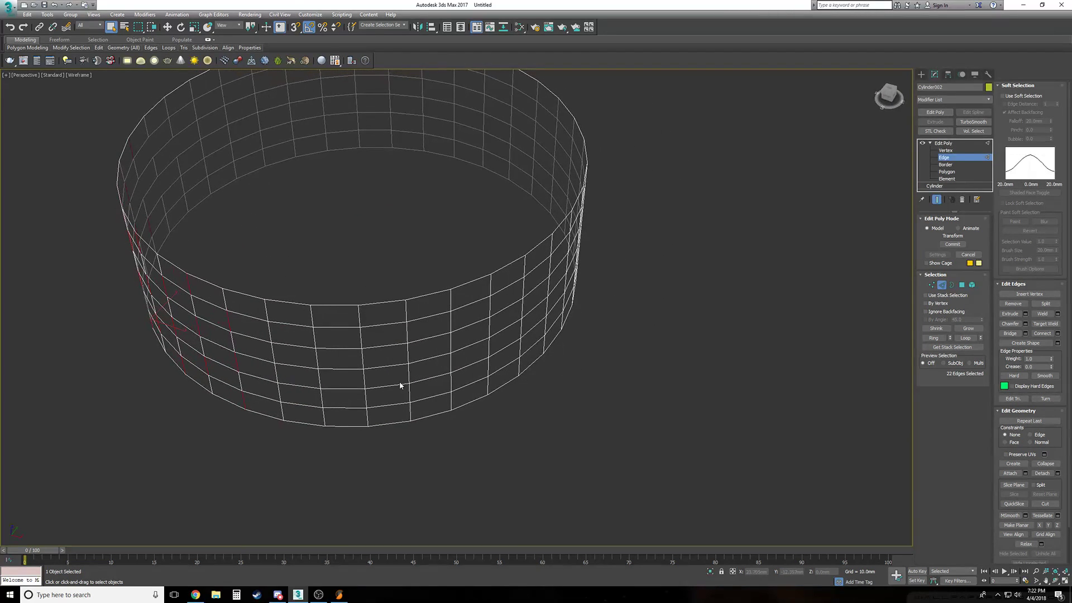
left_click(271, 333, "ctrl")
left_click(361, 337, "ctrl")
left_click(450, 324, "ctrl")
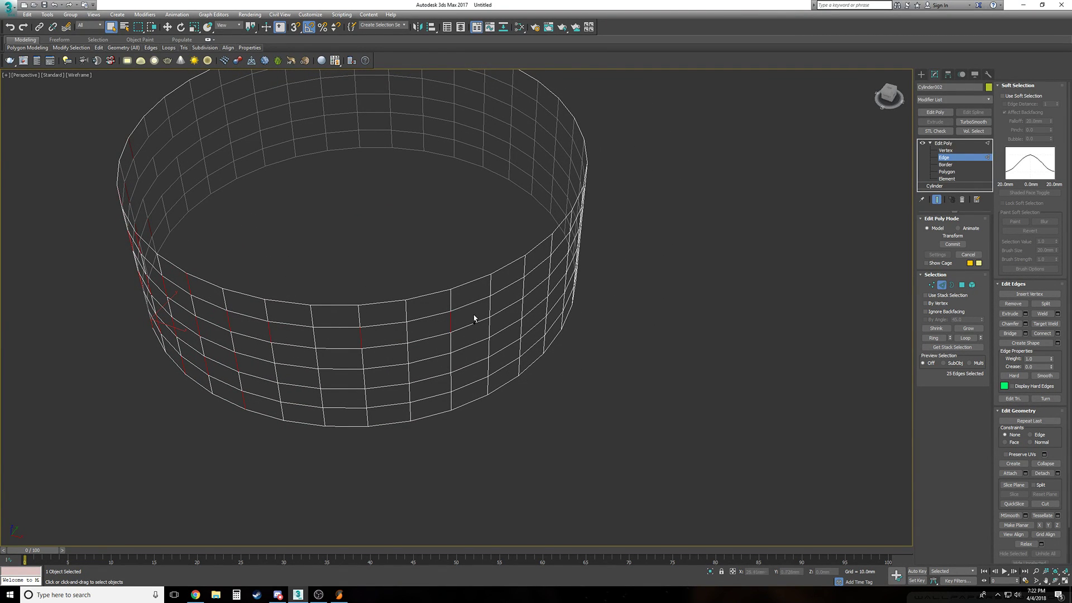
left_click(524, 287, "ctrl")
left_click(488, 331, "ctrl")
left_click(408, 354, "ctrl")
left_click(317, 358, "ctrl")
left_click_drag(255, 291, 597, 374, "alt")
Add staggered vertical edges along the next front stretch of the wall, and deselect the misplaced ones
left_click(272, 316, "ctrl")
left_click(272, 352, "ctrl")
left_click(278, 393, "ctrl")
left_click(326, 417, "ctrl")
left_click(319, 380, "ctrl")
left_click(409, 373, "ctrl")
left_click(451, 364, "ctrl")
left_click(522, 329, "ctrl")
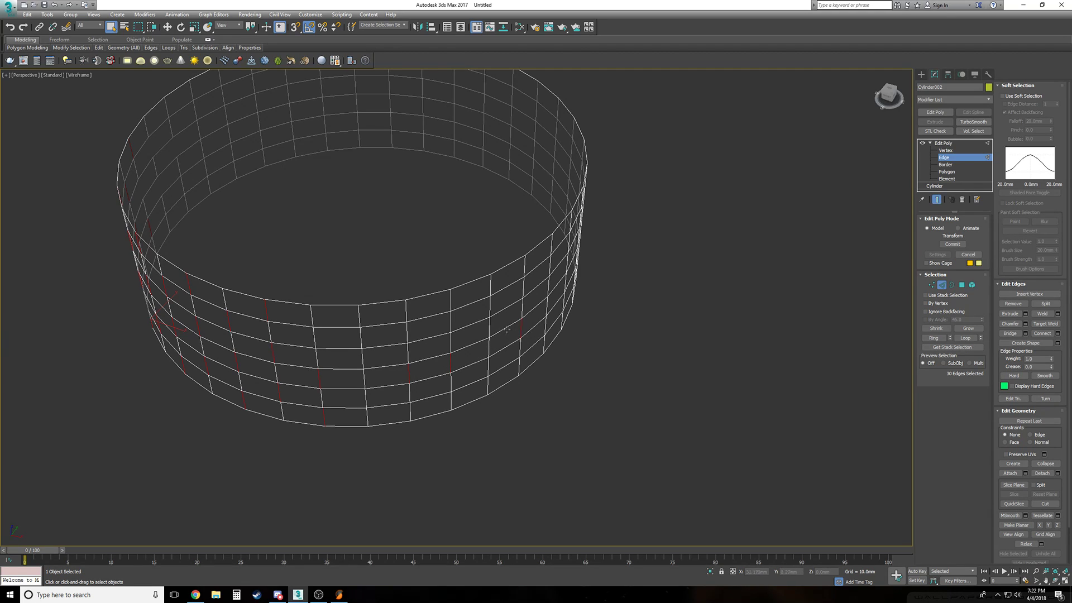
left_click(317, 337, "ctrl")
left_click(407, 332, "ctrl")
left_click(492, 308, "ctrl")
left_click_drag(460, 358, 441, 373)
left_click(523, 337, "alt")
Complete the staggered vertical edges in that stretch, alternating brick rows between neighbouring columns
left_click(487, 352, "ctrl")
left_click(482, 390, "ctrl")
left_click(364, 399, "ctrl")
left_click(366, 360, "ctrl")
left_click(362, 318, "ctrl")
left_click(453, 302, "ctrl")
left_click(452, 343, "ctrl")
left_click(451, 383, "ctrl")
Rotate to the next untouched wall section and add staggered vertical edges in its first columns to the selection
middle_click_drag(513, 408, 450, 431, "alt")
scroll(469, 404, "down", 2)
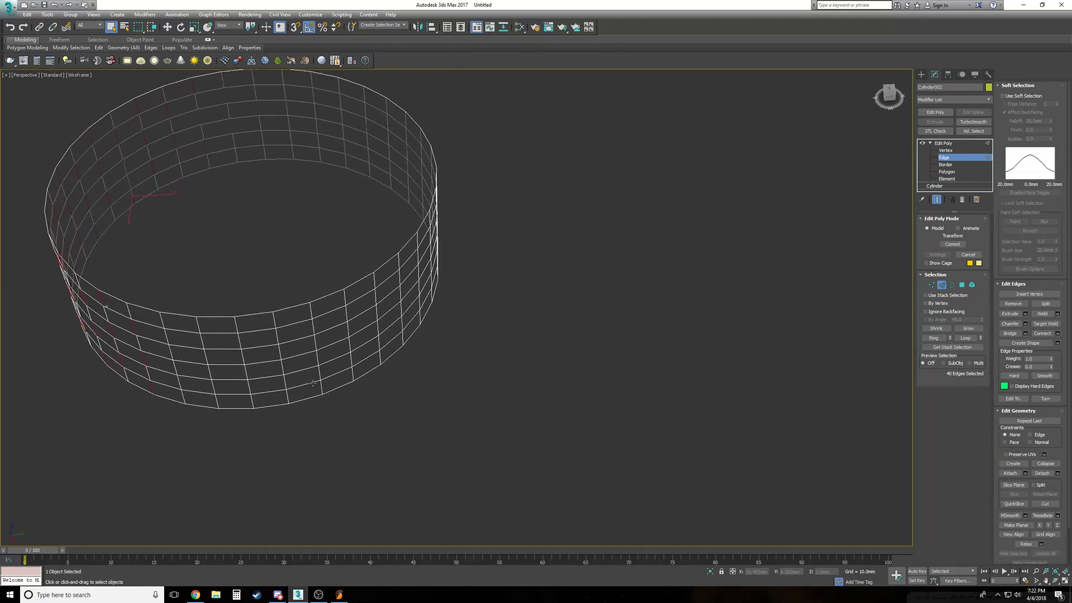
middle_click_drag(239, 363, 301, 382)
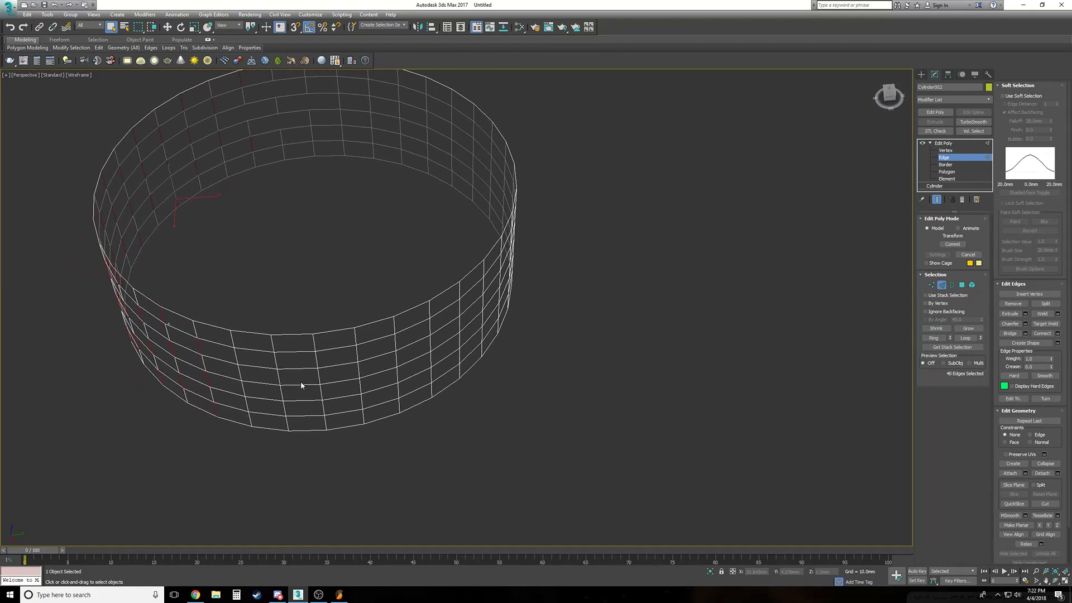
left_click(239, 374, "ctrl")
left_click(245, 406, "ctrl")
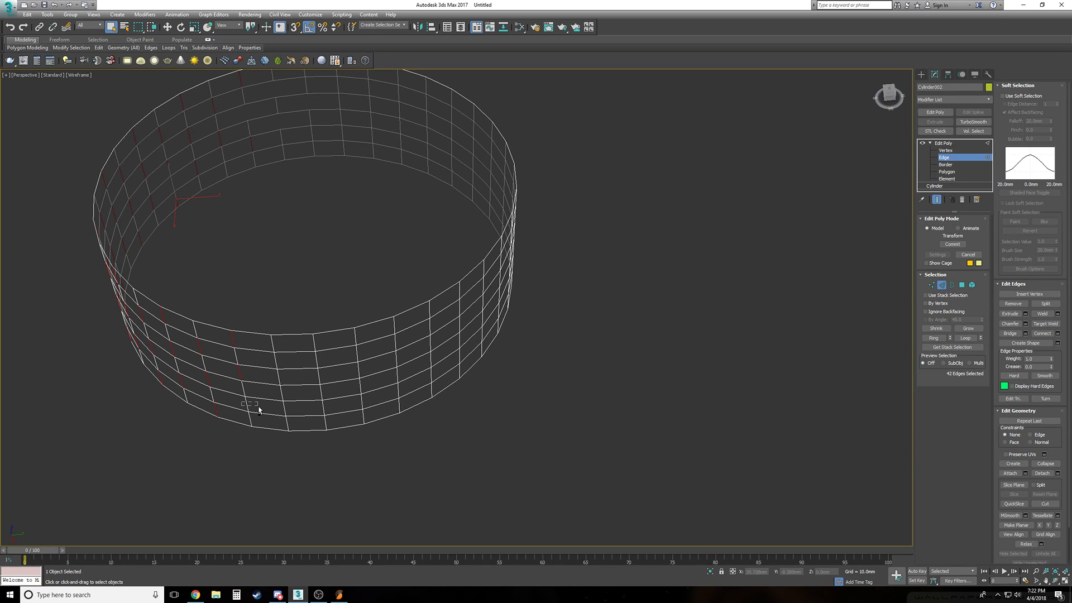
left_click(289, 421, "ctrl")
left_click(284, 399, "ctrl")
left_click(275, 364, "ctrl")
left_click(317, 343, "ctrl")
left_click(316, 376, "ctrl")
left_click(323, 408, "ctrl")
Extend the staggered edge selection through the following columns, taking every second row in each
left_click(363, 416, "ctrl")
left_click(361, 385, "ctrl")
left_click(357, 354, "ctrl")
left_click(395, 330, "ctrl")
left_click(401, 331, "ctrl")
left_click(414, 323, "ctrl")
left_click(397, 359, "ctrl")
left_click(400, 397, "ctrl")
Turn to a further stretch of wall and add alternating vertical edges in its first columns
middle_click_drag(402, 398, 230, 378, "alt")
left_click(177, 363, "ctrl")
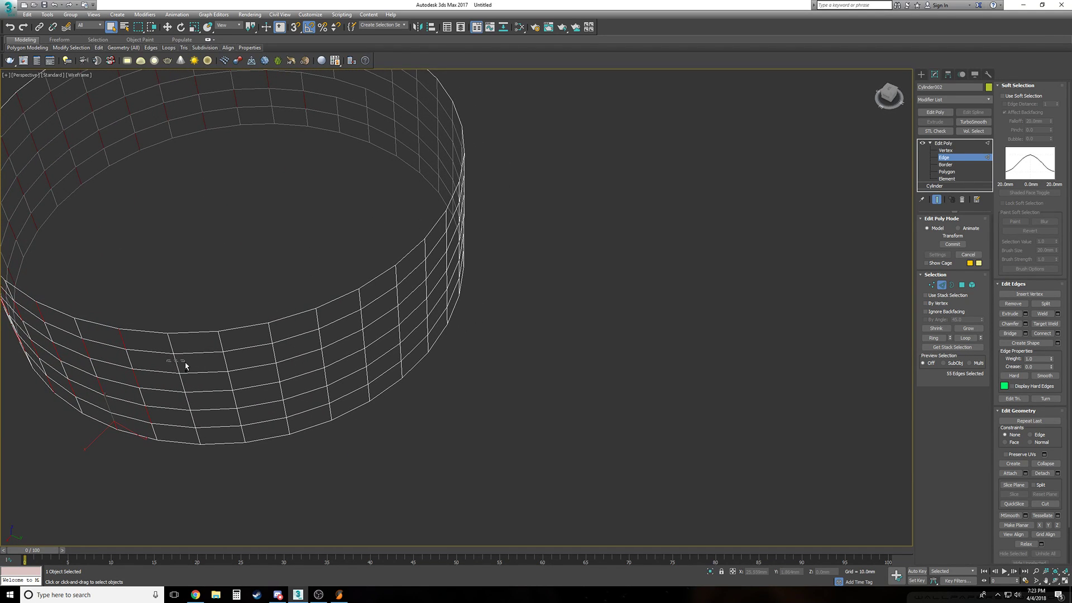
left_click(187, 400, "ctrl")
left_click(198, 436, "ctrl")
left_click(239, 421, "ctrl")
left_click_drag(225, 380, 238, 381, "ctrl")
left_click_drag(215, 340, 228, 340, "ctrl")
left_click(277, 357, "ctrl")
left_click(278, 389, "ctrl")
left_click(287, 425, "ctrl")
Add alternating vertical edges in the two adjacent wall columns to the selection
left_click(327, 395, "ctrl")
left_click(320, 363, "ctrl")
left_click(319, 319, "ctrl")
left_click(361, 324, "ctrl")
left_click(364, 361, "ctrl")
left_click(369, 390, "ctrl")
Carry the alternating edge selection on into the next untouched columns, with small selection windows over the vertical edges
middle_click_drag(371, 390, 366, 388, "alt")
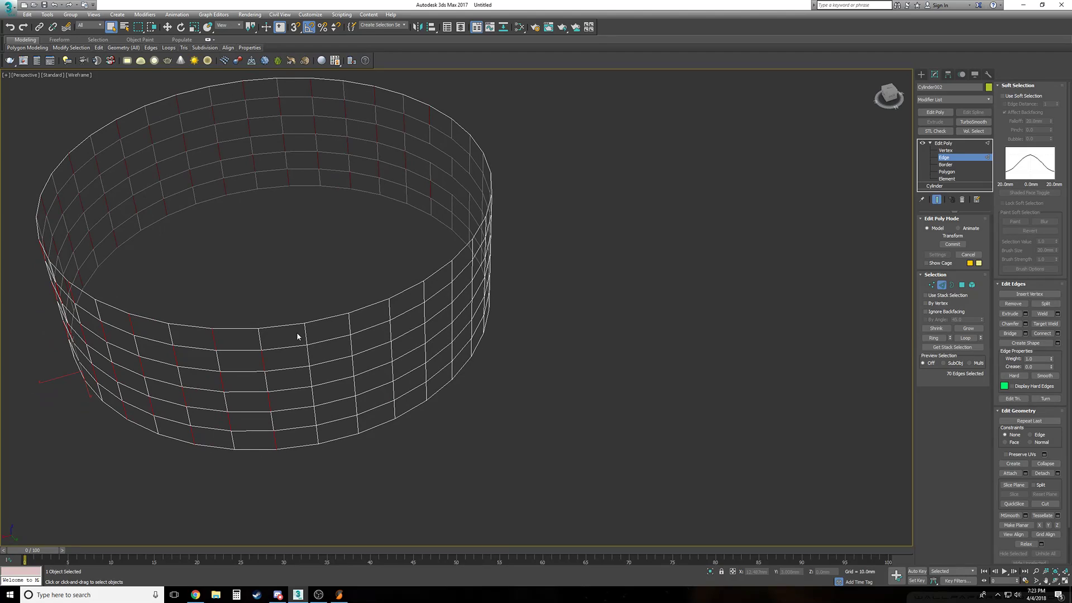
left_click(306, 334, "ctrl")
left_click_drag(325, 377, 326, 377, "ctrl")
left_click_drag(308, 414, 363, 424, "ctrl")
left_click_drag(349, 388, 361, 386, "ctrl")
left_click_drag(347, 350, 357, 348, "ctrl")
left_click_drag(381, 311, 395, 349, "ctrl")
left_click_drag(388, 394, 428, 390, "ctrl")
Bring the remaining wall section to the front and add staggered vertical edges in its first columns
middle_click_drag(428, 389, 143, 454, "alt")
left_click_drag(139, 463, 108, 461, "ctrl")
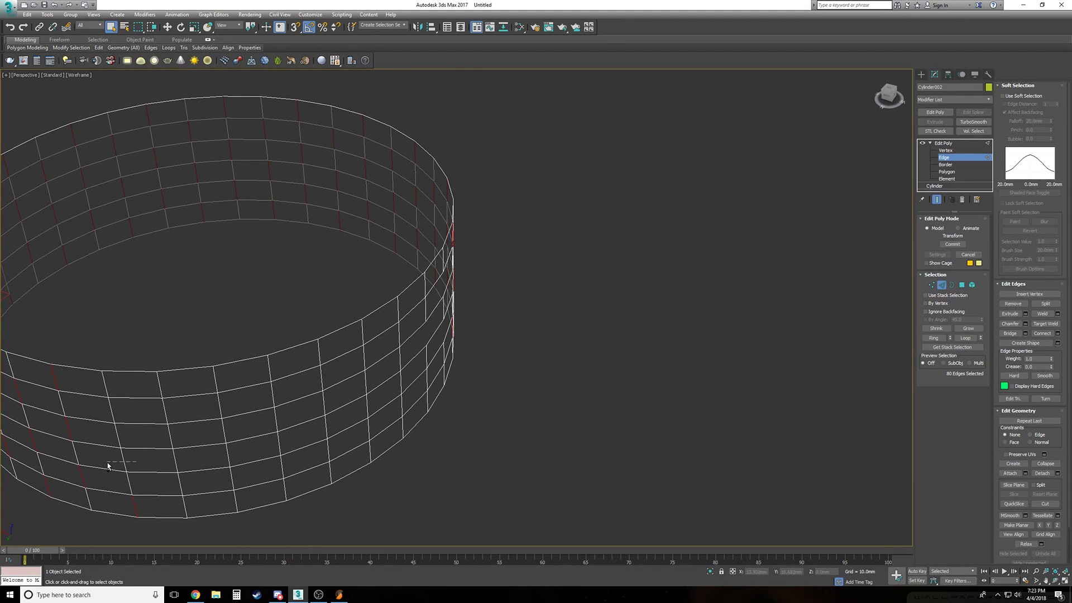
left_click(118, 416, "ctrl")
left_click(159, 385, "ctrl")
left_click(169, 436, "ctrl")
left_click(179, 482, "ctrl")
left_click(236, 499, "ctrl")
left_click(225, 430, "ctrl")
Add every second vertical edge in the adjoining columns of the remaining wall section
left_click(220, 404, "ctrl")
left_click(271, 369, "ctrl")
left_click(276, 420, "ctrl")
left_click(285, 469, "ctrl")
left_click(331, 473, "ctrl")
left_click(328, 429, "ctrl")
Add staggered vertical edges in the gap still left between the selected wall sections
middle_click_drag(331, 431, 217, 370, "alt")
left_click(232, 372, "ctrl")
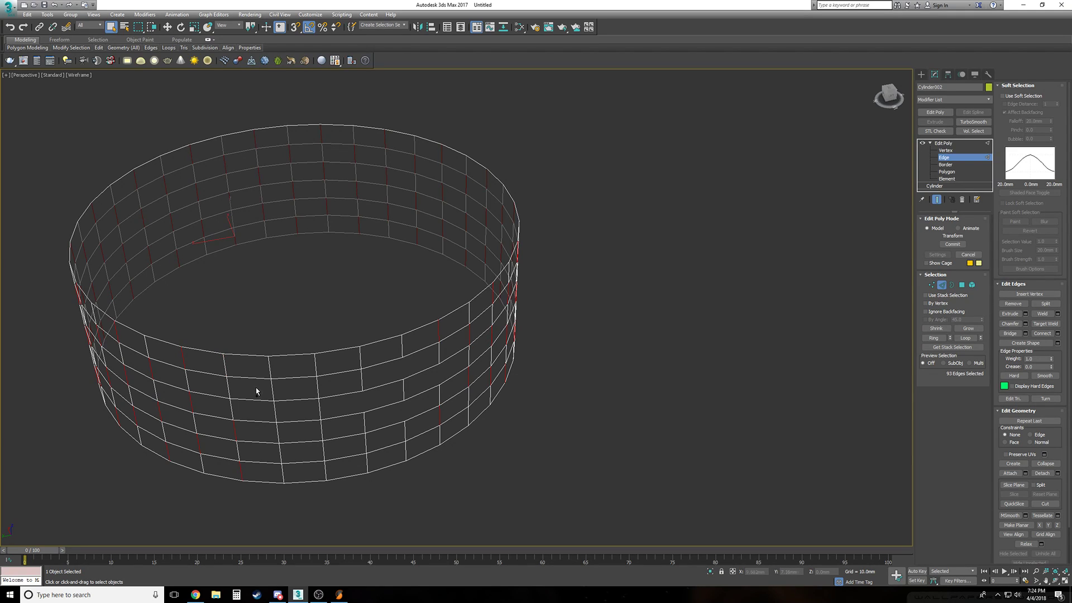
left_click(267, 369, "ctrl")
left_click(274, 415, "ctrl")
left_click(282, 451, "ctrl")
left_click(322, 473, "ctrl")
left_click(320, 433, "ctrl")
Select the last missing staggered edges and remove all selected edges to form the brick pattern
left_click(321, 389, "ctrl")
left_click(359, 360, "ctrl")
left_click(366, 444, "ctrl")
scroll(422, 467, "up", 2)
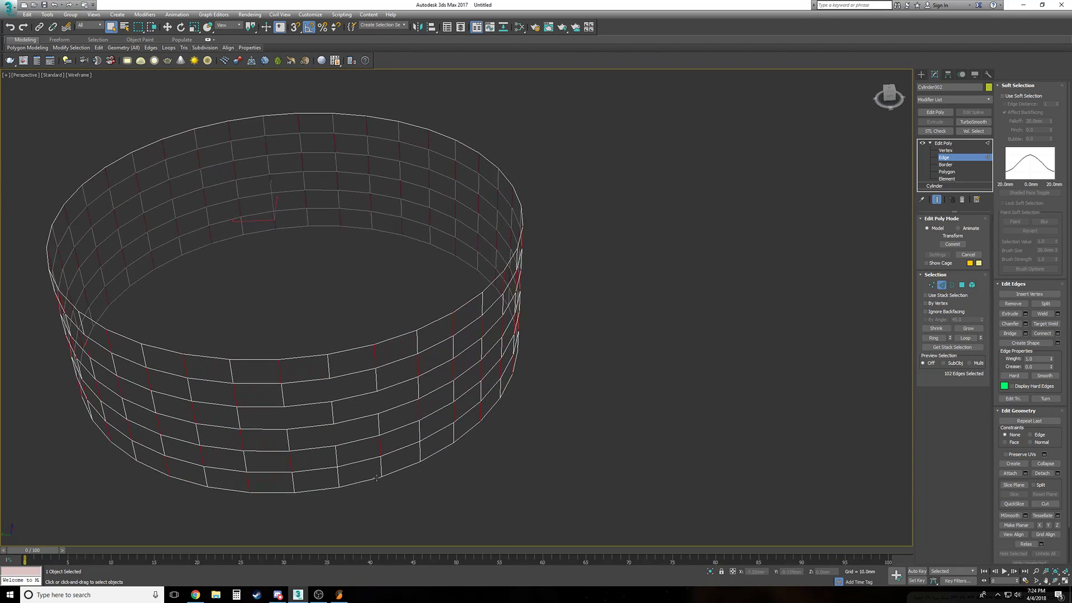
left_click(343, 478, "ctrl")
left_click(1012, 304)
Switch to shaded display and delete the cylinder's top and bottom cap polygons at Polygon level
middle_click_drag(630, 386, 628, 387, "alt")
key("F3")
left_click(947, 172)
left_click(464, 266)
middle_click_drag(503, 358, 384, 333, "alt")
key("Delete")
left_click(384, 333)
key("Delete")
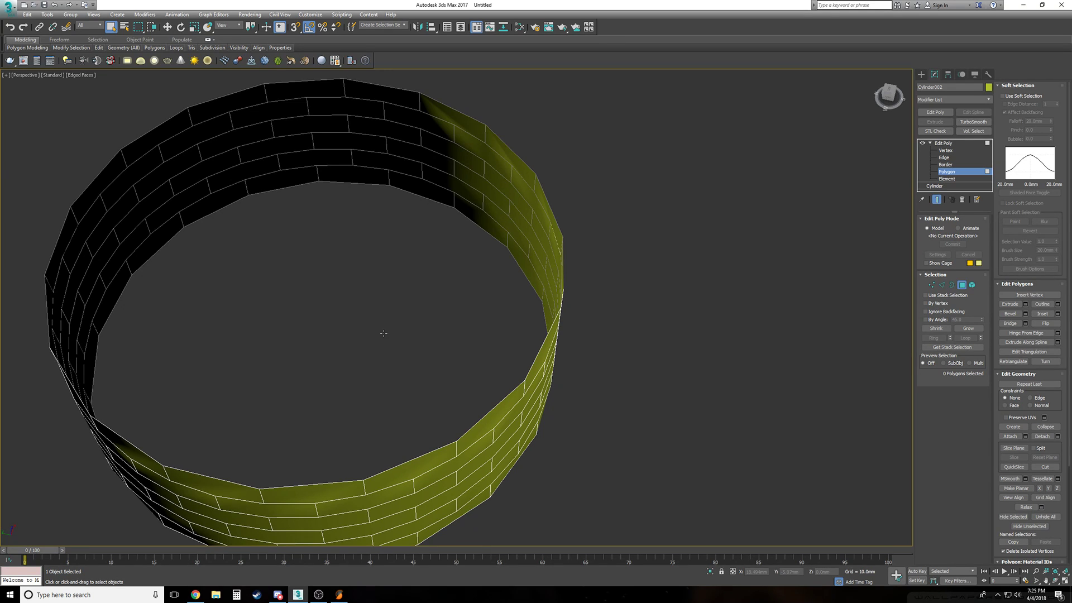
middle_click_drag(384, 333, 382, 334)
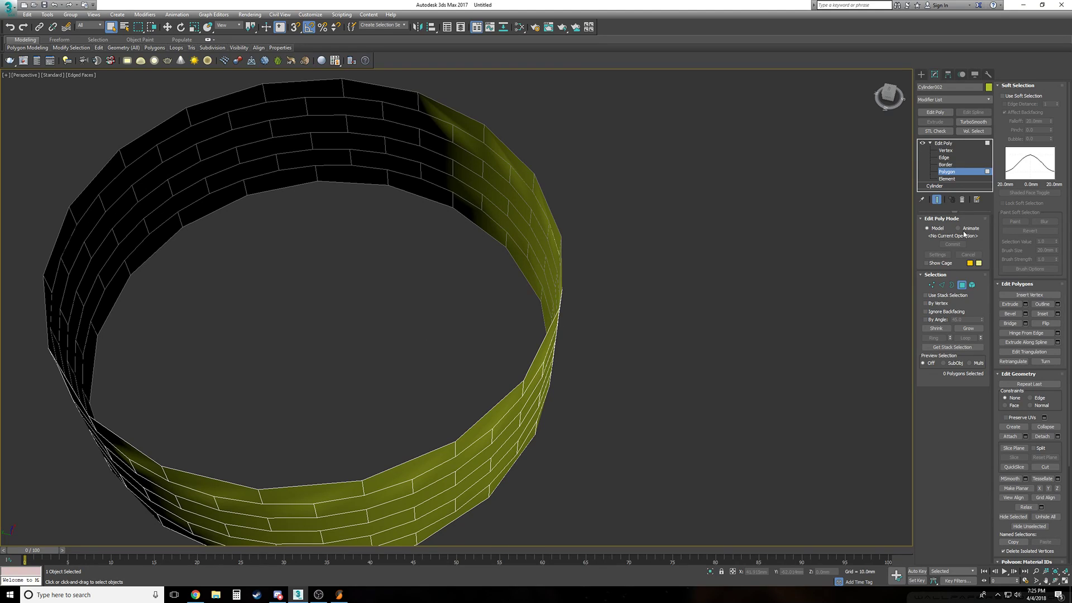
Select the open top border of the cylinder at Border level
left_click(945, 165)
scroll(625, 353, "down", 4)
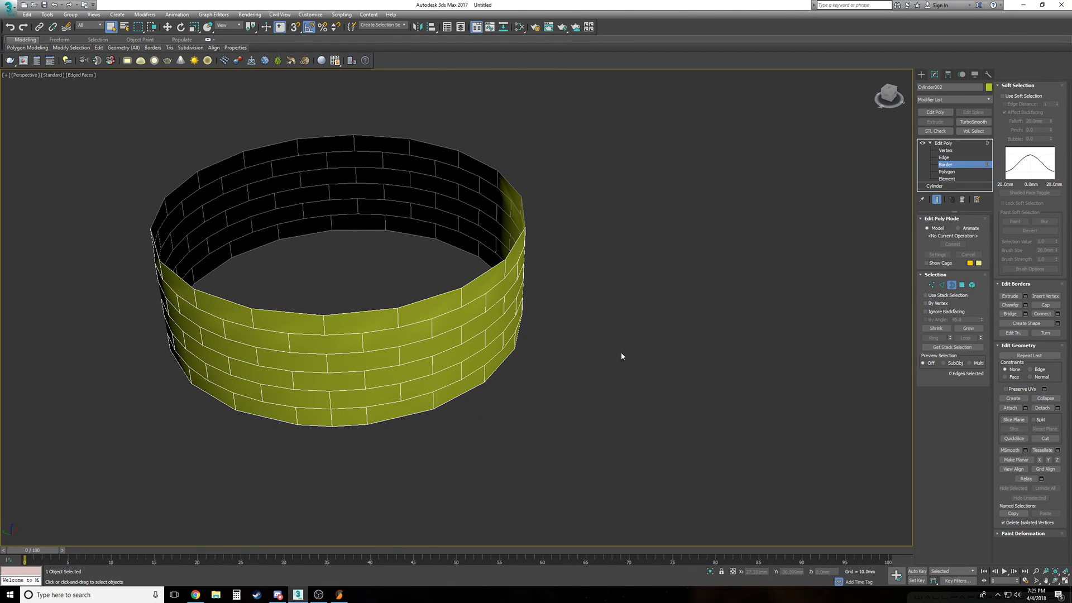
left_click(346, 312)
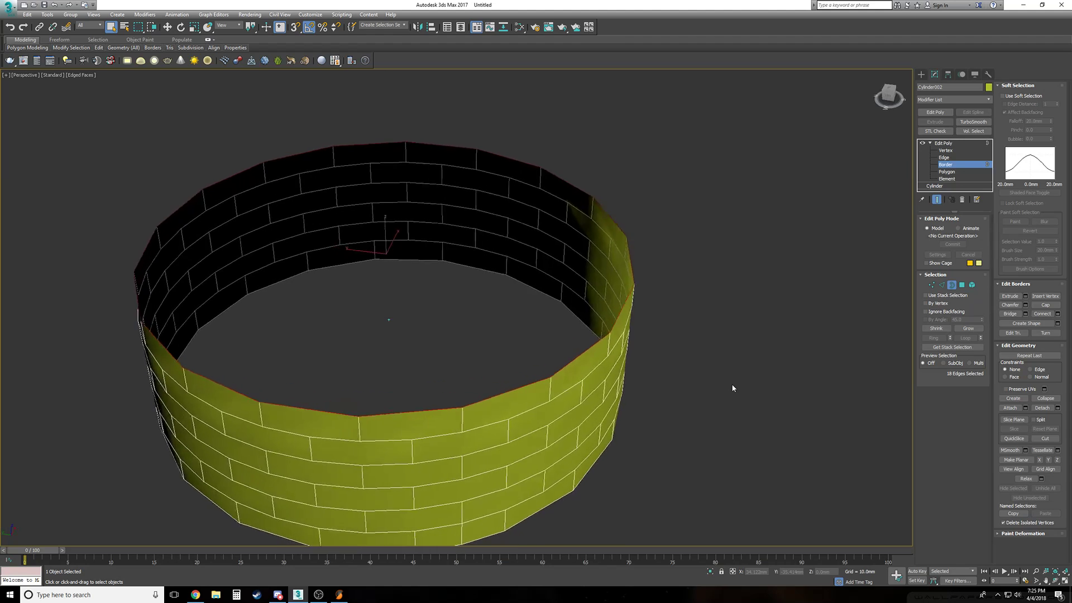
Scale a copy of the top border inward from the Top view to form a flat rim
key("w")
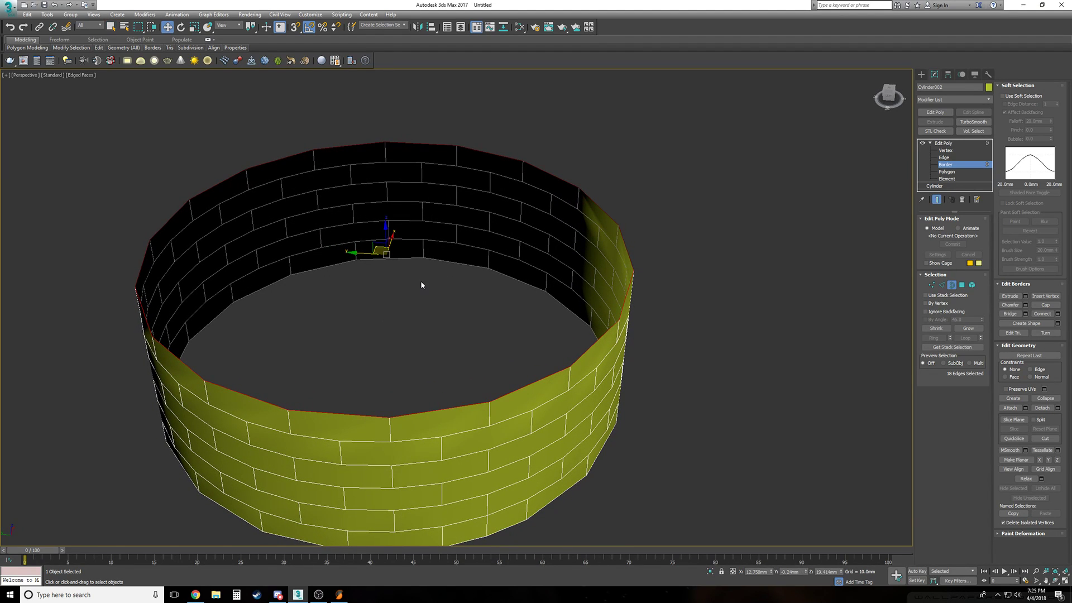
left_click(194, 28)
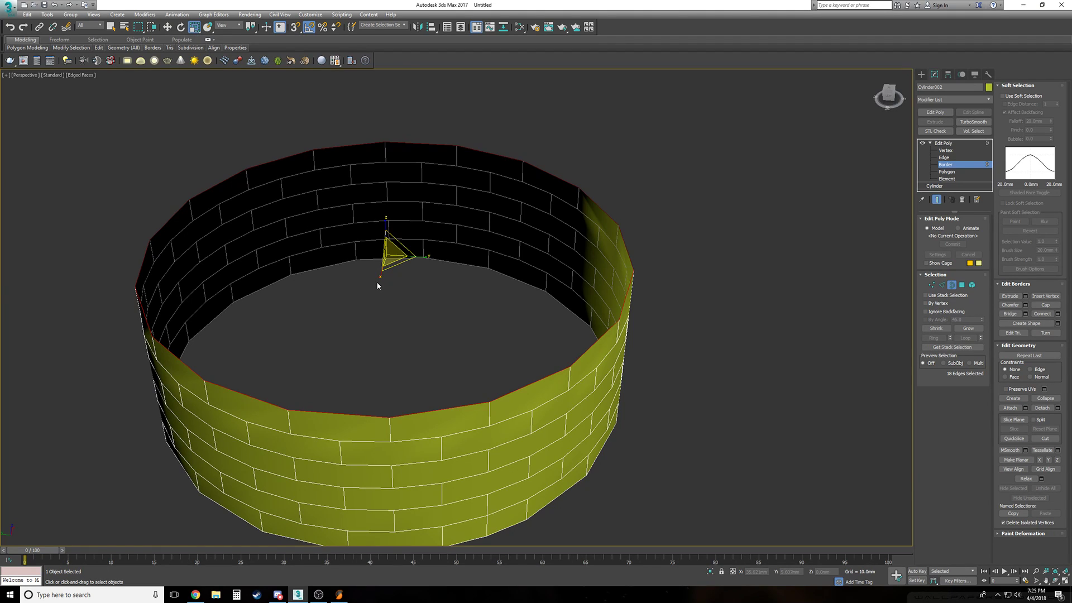
key("t")
key("z")
middle_click_drag(534, 322, 426, 313)
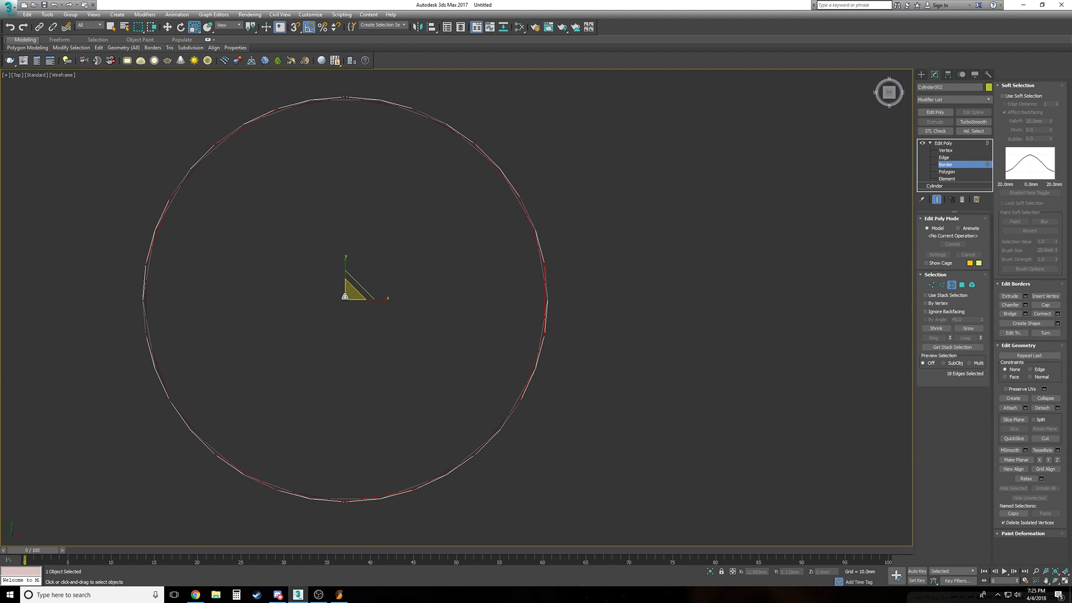
left_click_drag(344, 296, 340, 317, "shift")
key("p")
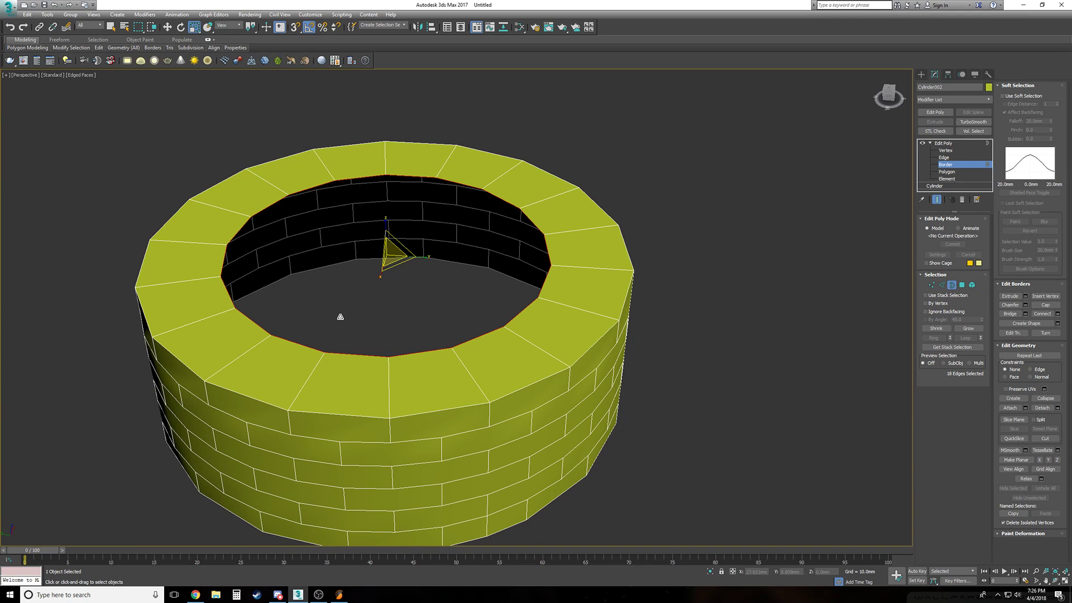
Try scaling the rim's inner border further inward in perspective, and undo it together with the rim
key("w")
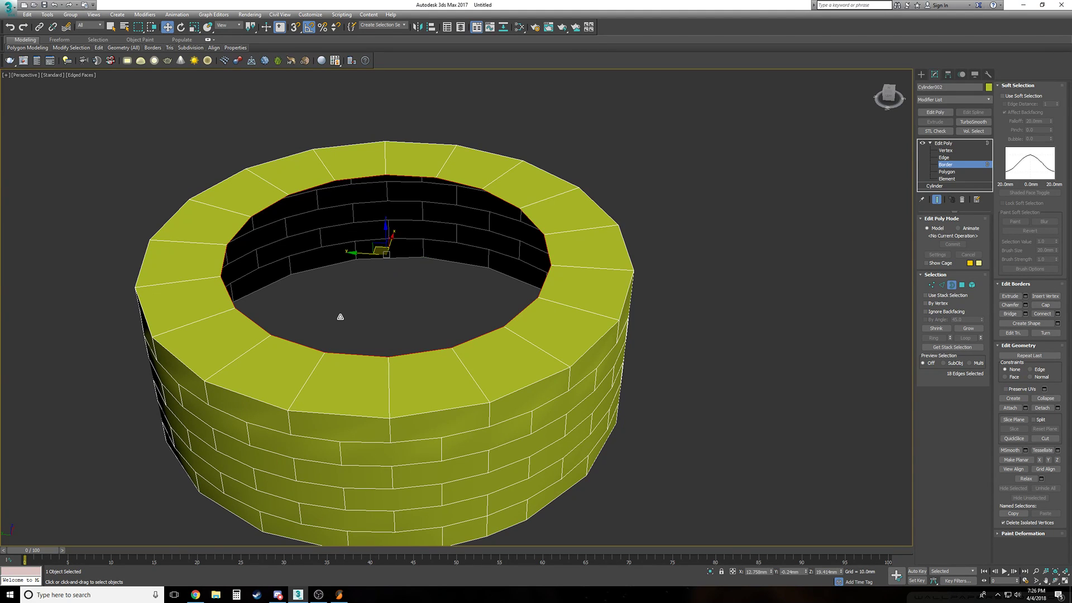
middle_click_drag(340, 317, 340, 316, "alt")
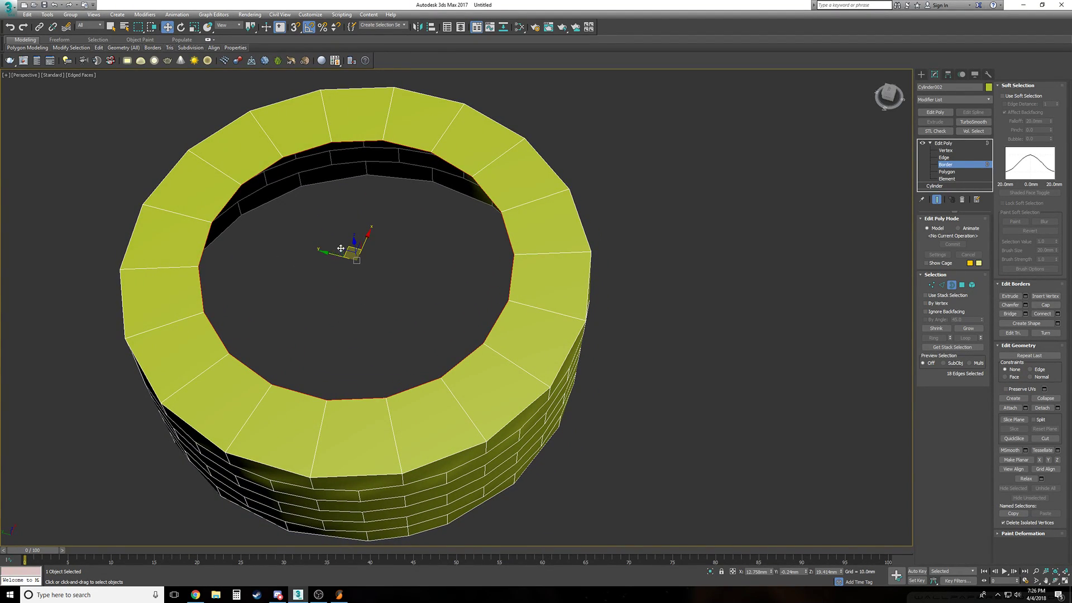
left_click(195, 28)
left_click_drag(361, 259, 359, 270)
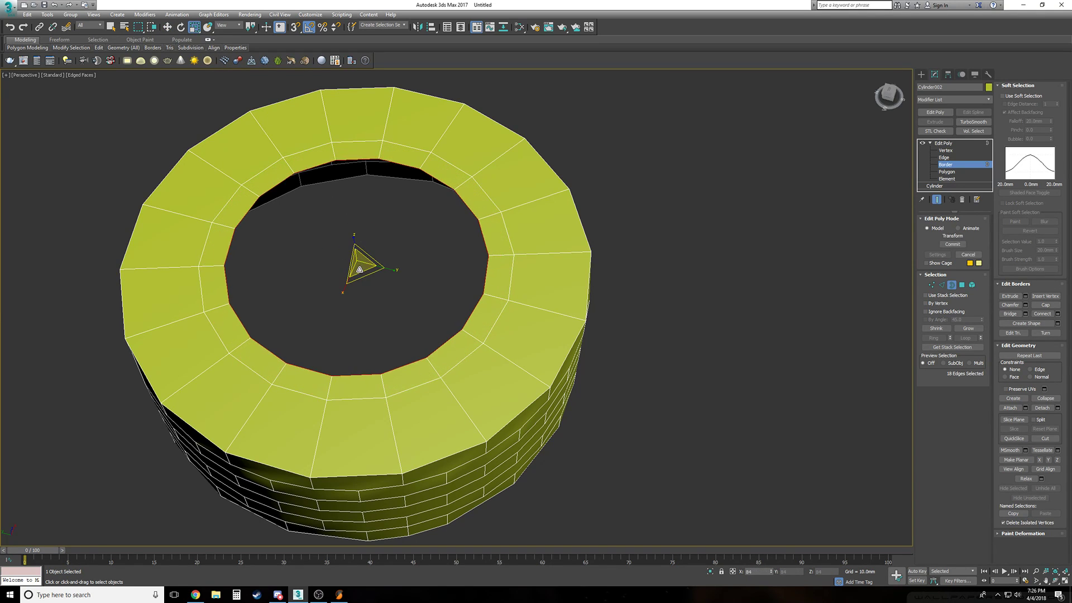
key("ctrl+z")
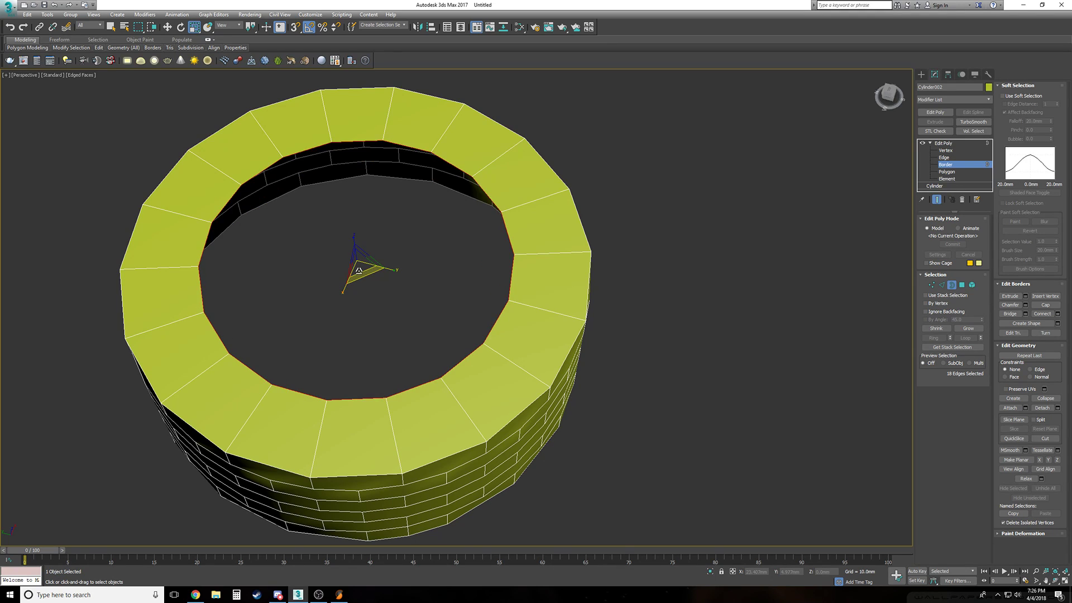
left_click_drag(359, 271, 361, 264)
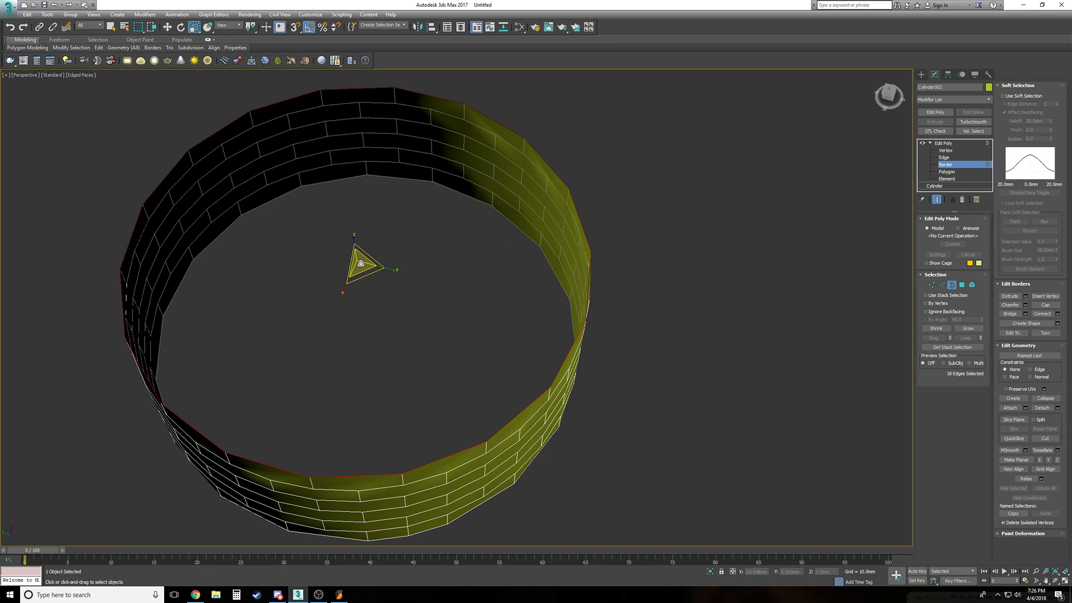
Scale a copy of the top border uniformly inward to form a wide flat rim, and deselect the border
left_click_drag(361, 263, 347, 302)
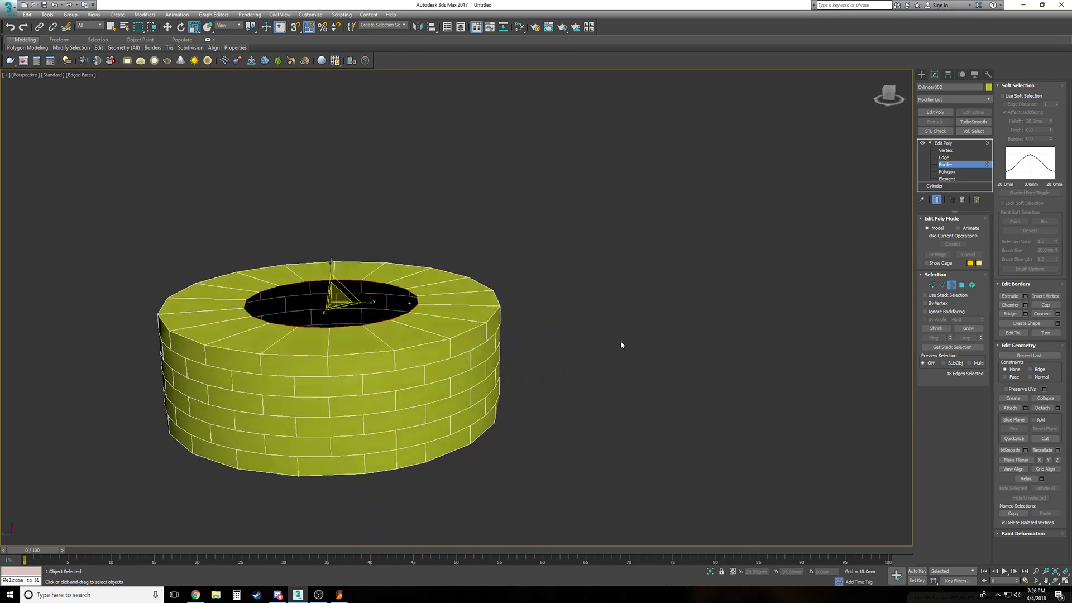
left_click(652, 349)
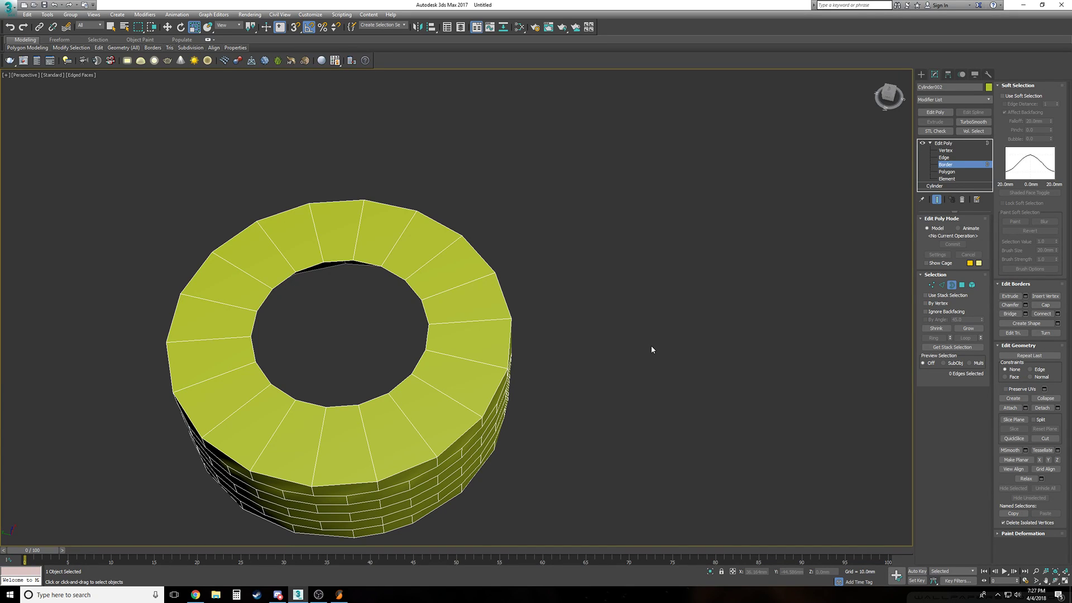
Select the rim's inner border and move a copy of it down along Z to about 17.25 mm, starting the inner wall
left_click(414, 293)
middle_click_drag(413, 293, 410, 315, "alt")
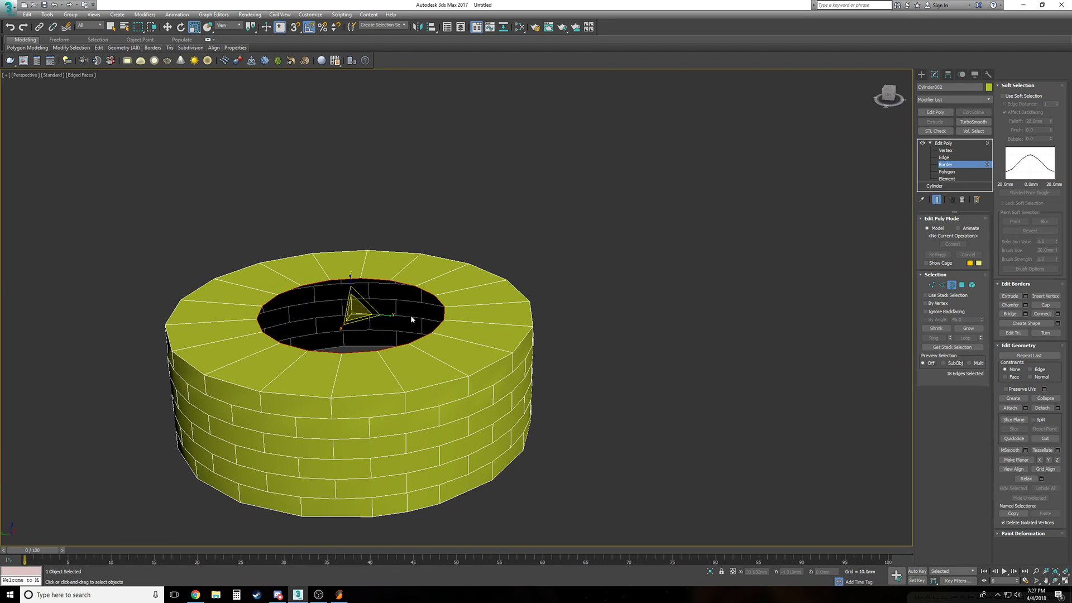
key("w")
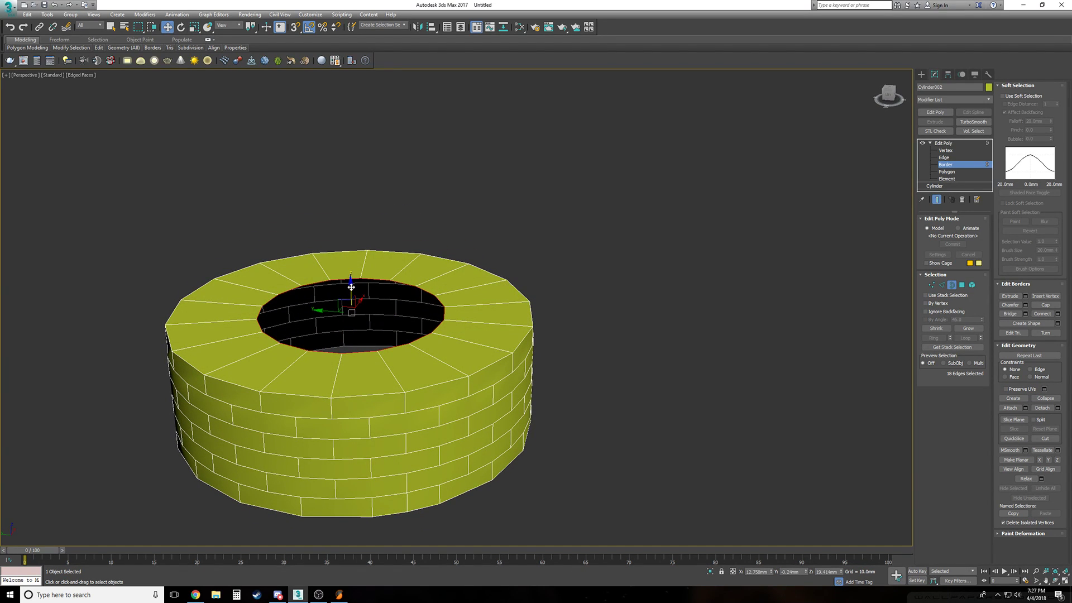
left_click_drag(352, 287, 354, 300, "shift")
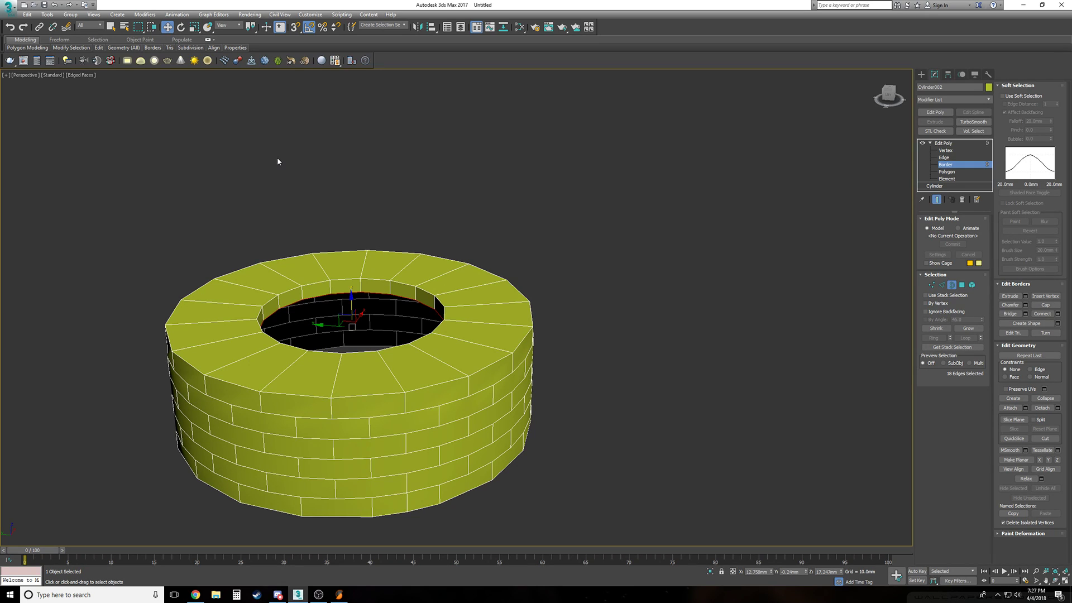
Try lowering the inner border to an absolute Z of 0 mm, check it from below, and undo the move
right_click(168, 27)
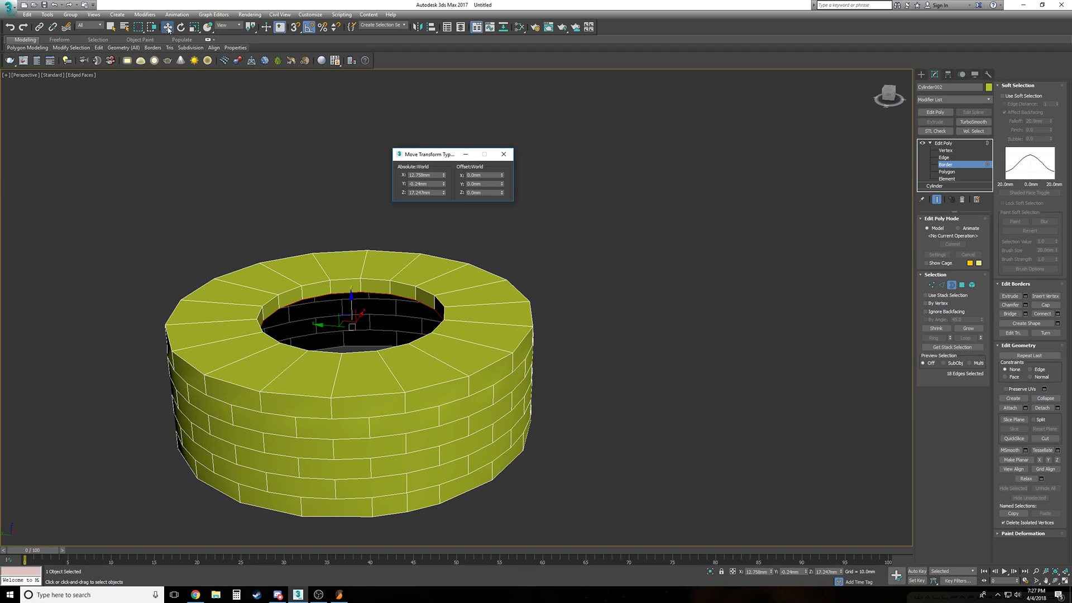
right_click(444, 192)
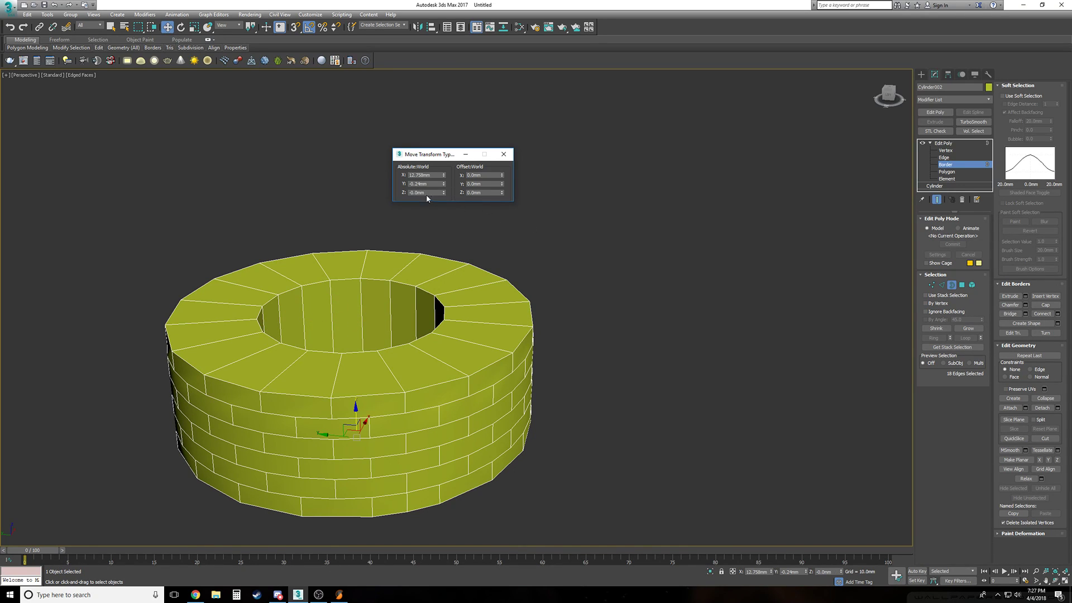
left_click(504, 154)
middle_click_drag(535, 283, 414, 233, "alt")
scroll(564, 311, "down", 5)
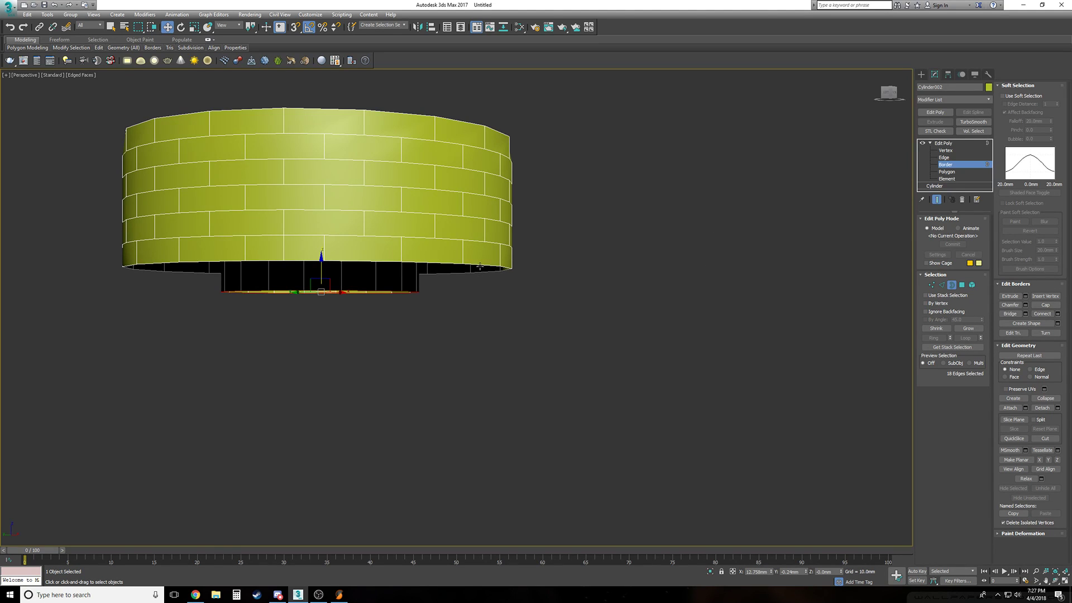
mouse_move(499, 293)
middle_mouse_down("alt")
mouse_move(510, 318)
mouse_move(509, 310)
middle_mouse_up("alt")
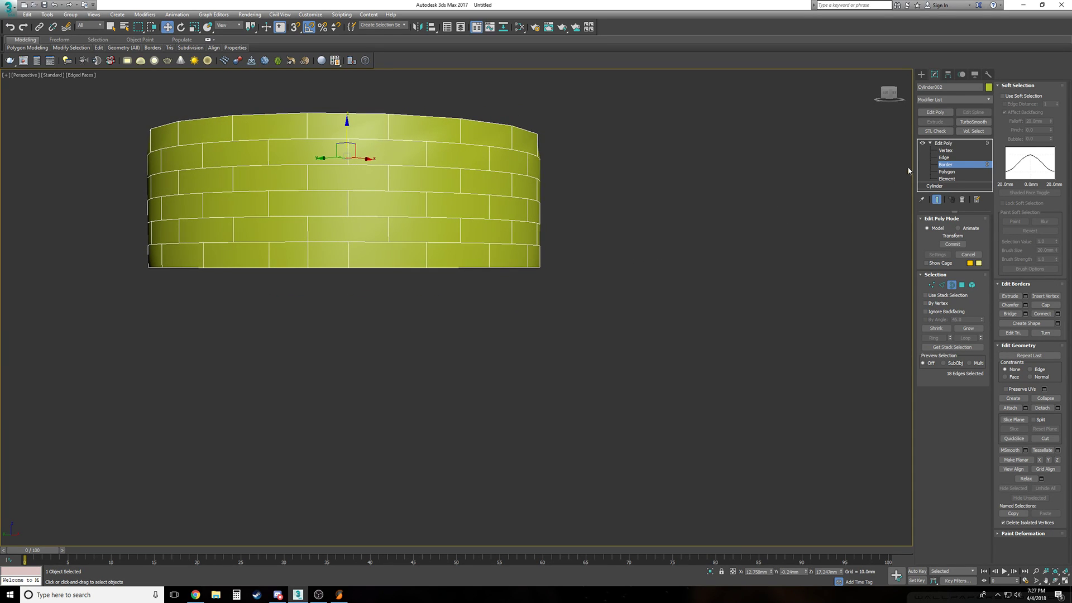
Zero the whole well object's absolute Z position and check it against the grid
left_click(943, 143)
right_click(167, 27)
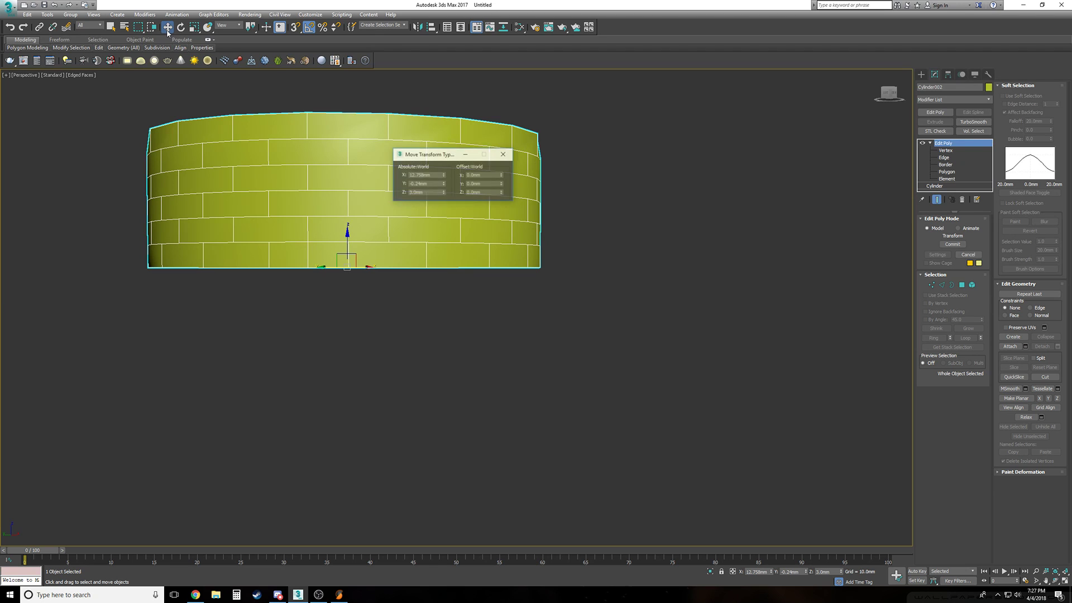
left_click(930, 143)
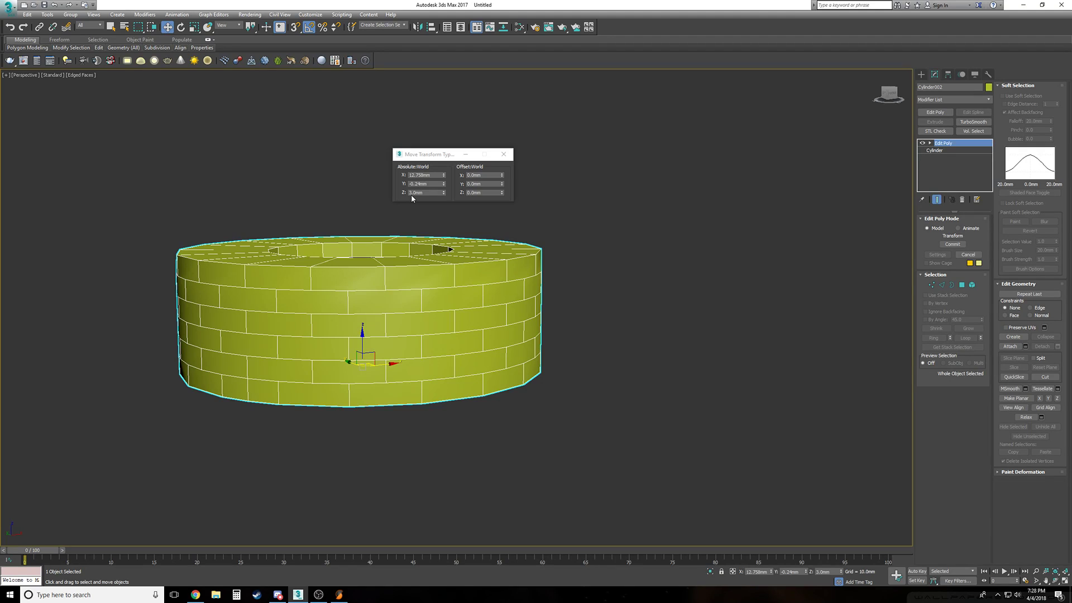
right_click(444, 194)
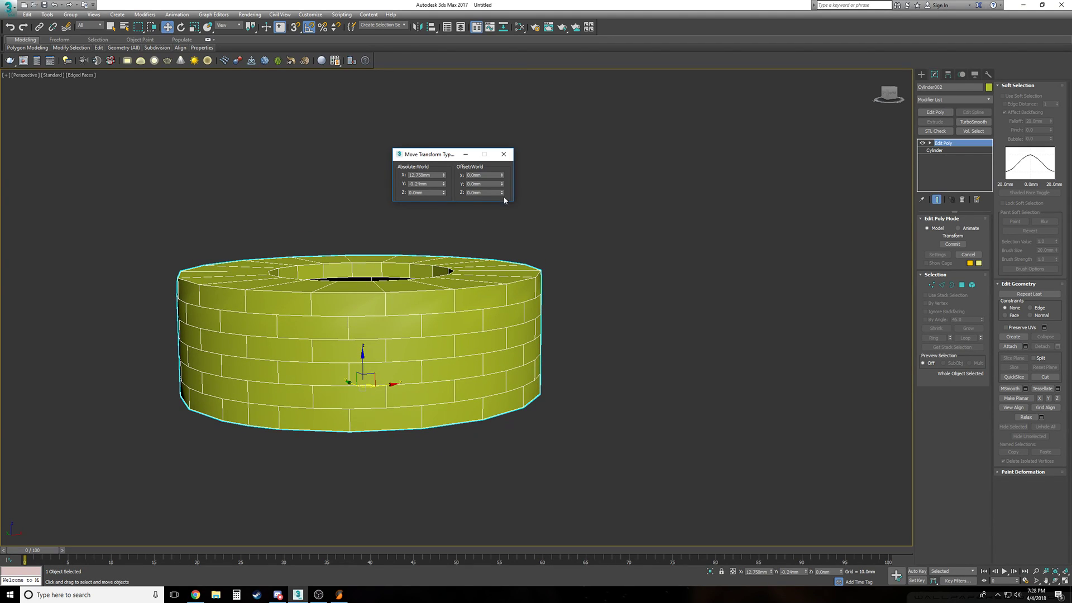
left_click(504, 154)
key("g")
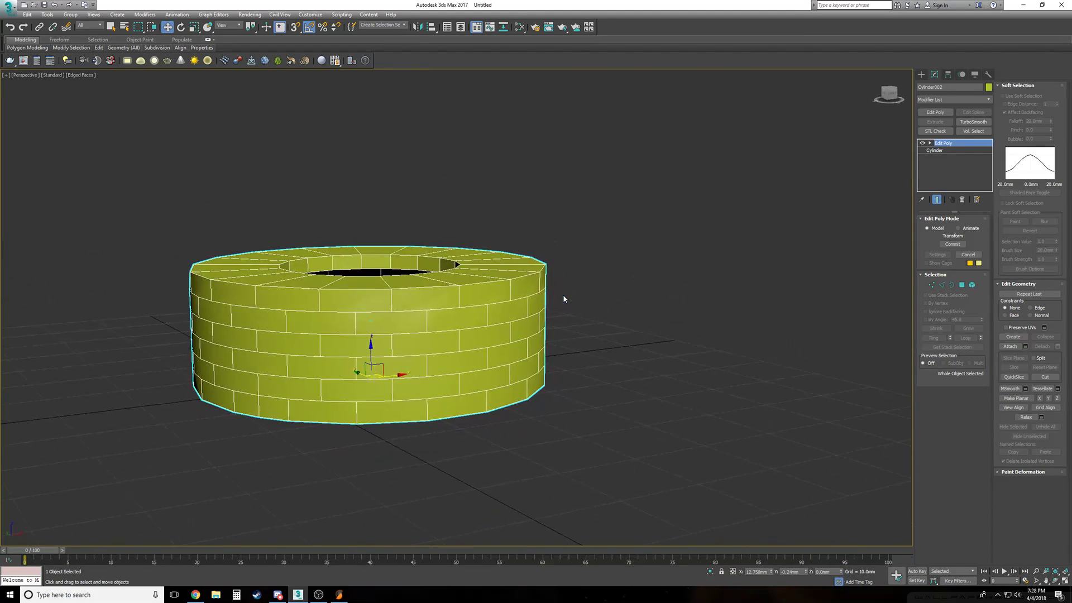
key("g")
Select the rim's inner border and set its absolute Z to 0 mm to extend the inner wall to the base
left_click(929, 143)
left_click(947, 165)
left_click(394, 290)
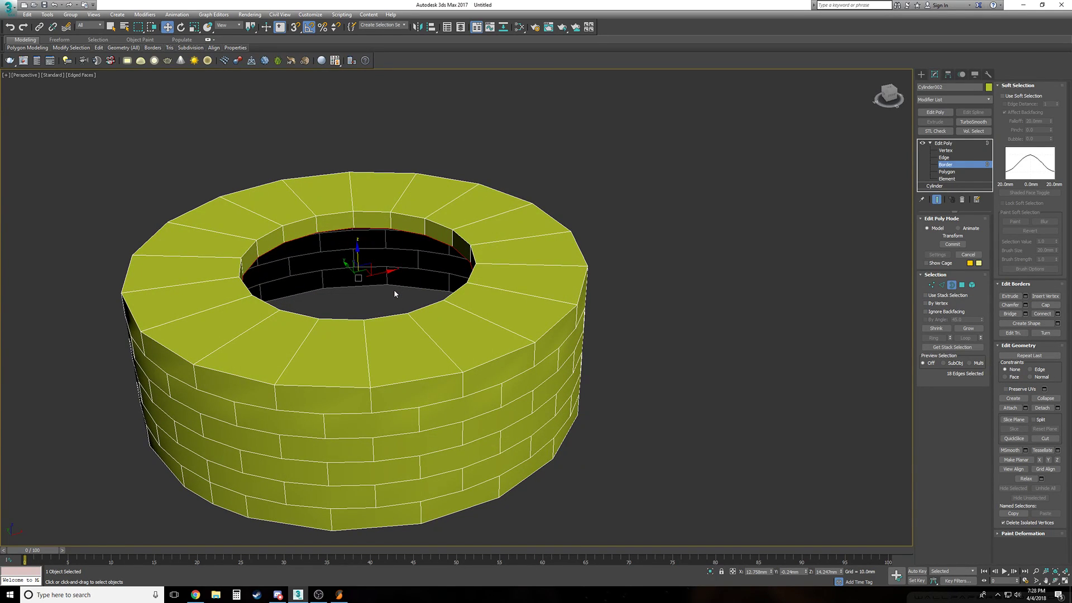
right_click(170, 29)
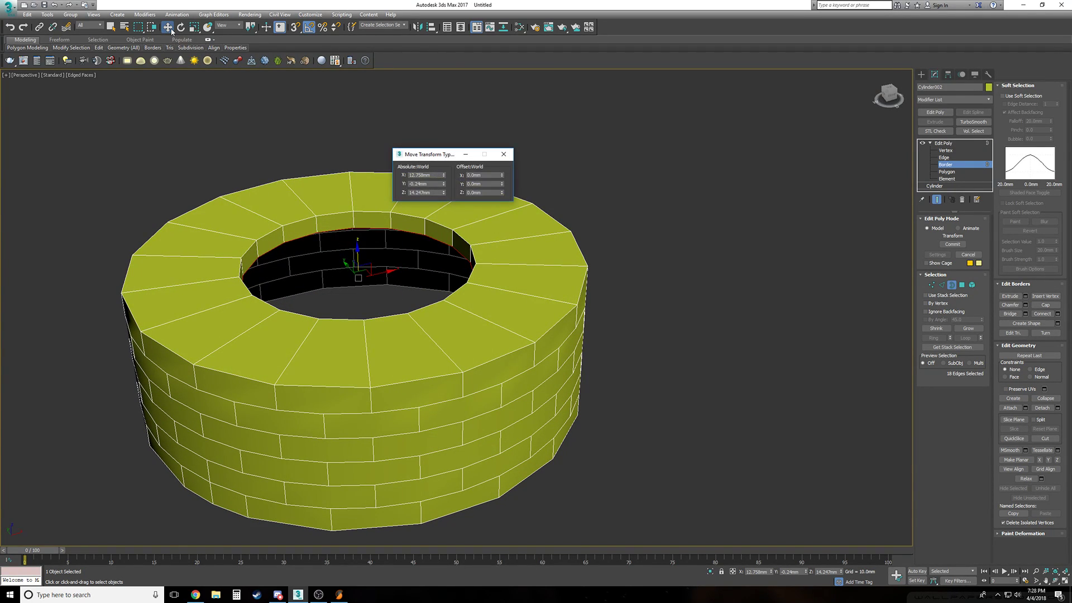
right_click(444, 193)
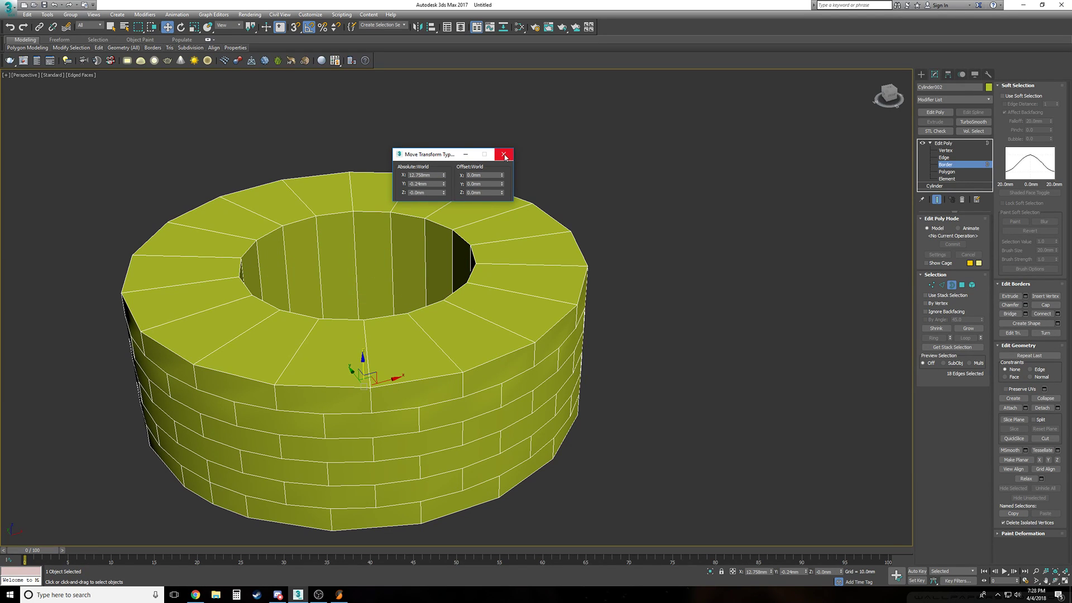
Add the outer bottom border to the selected inner one, bridge them with 1 segment to close the underside, and leave border editing
middle_click_drag(642, 230, 642, 233, "alt")
middle_click_drag(449, 326, 443, 312, "alt")
left_click(417, 186, "ctrl")
middle_click_drag(594, 281, 594, 280, "alt")
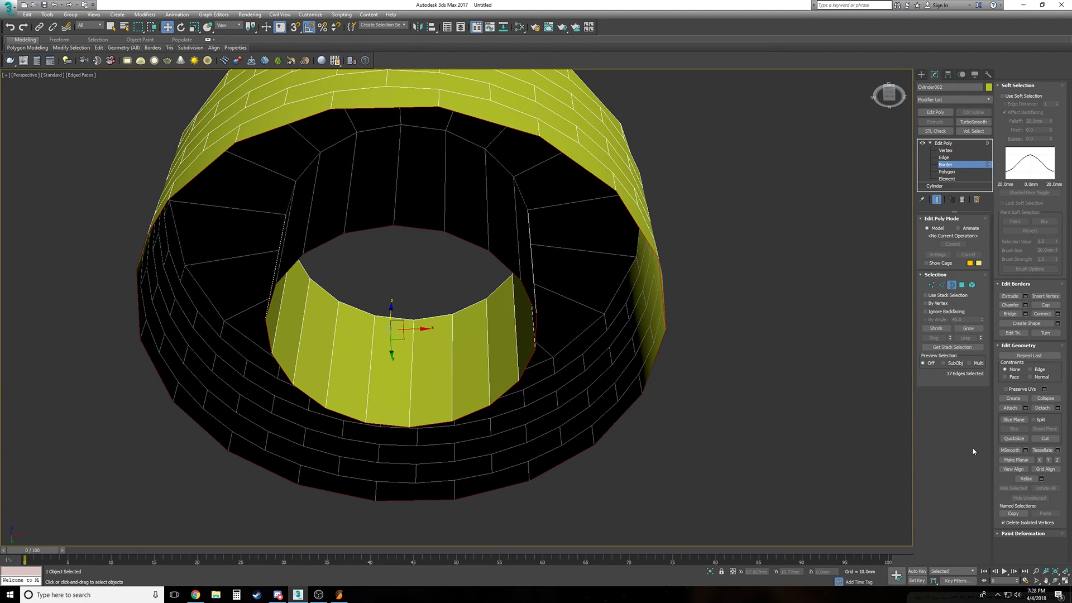
left_click(1025, 314)
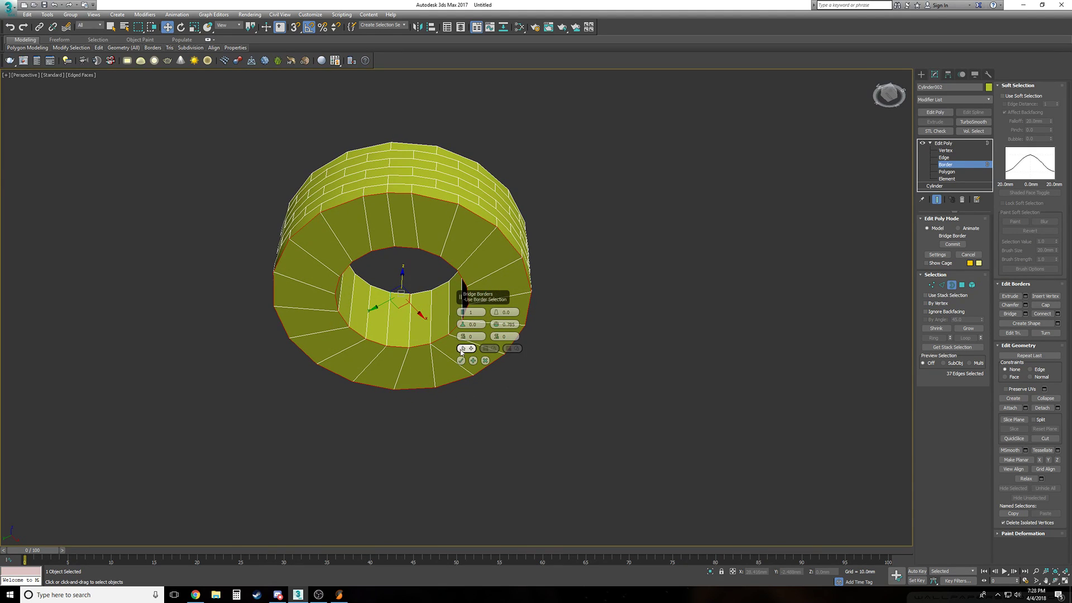
left_click(461, 361)
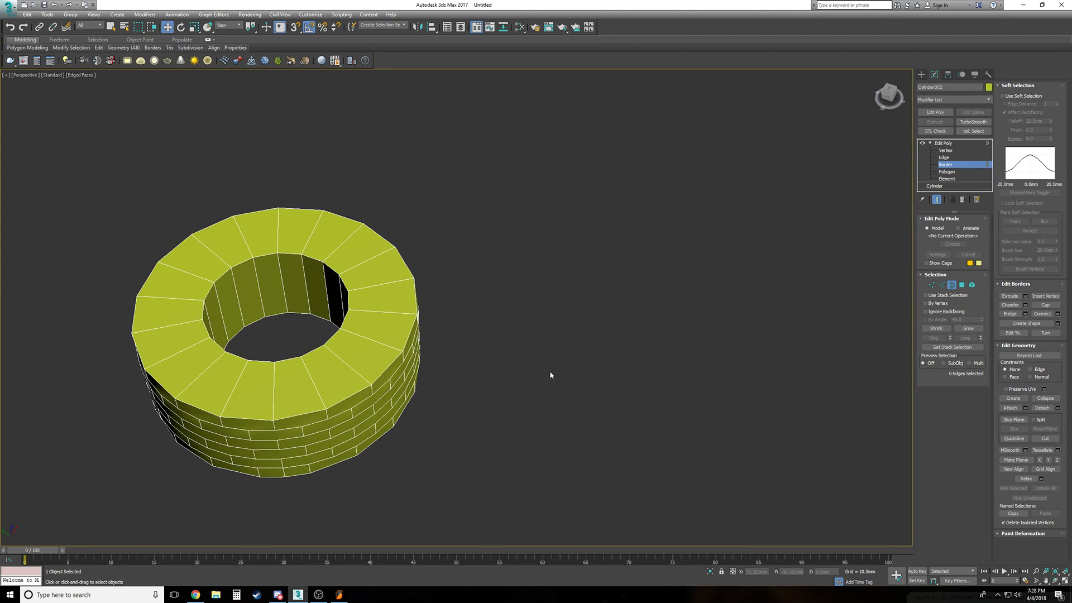
left_click(963, 144)
left_click(930, 143)
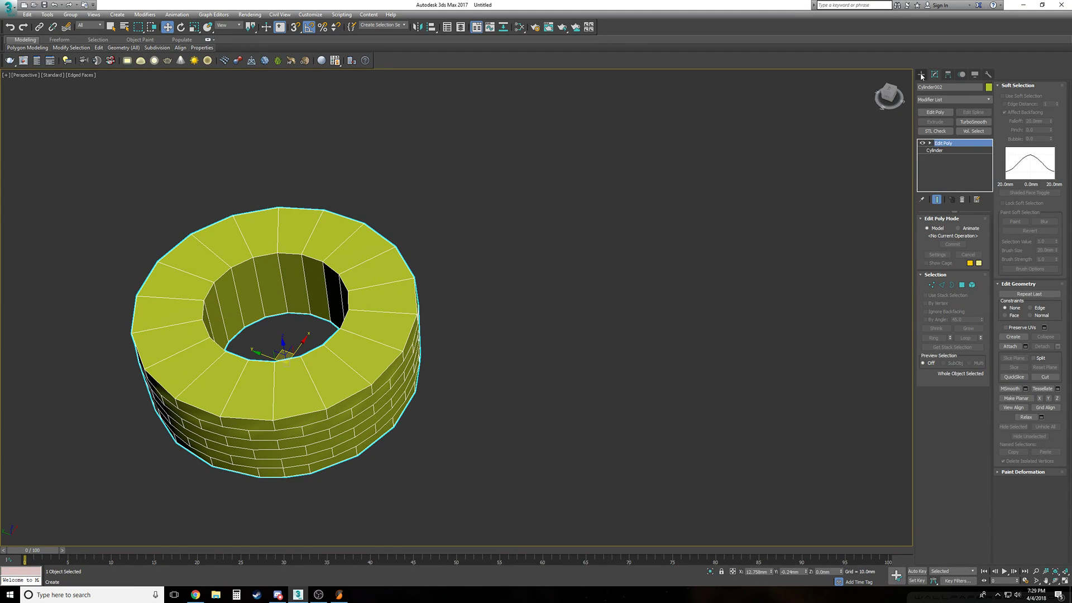
Draw a trial tube beside the well with radii of about 34.7 and 17.6 mm and height about 22.5 mm, and delete it
left_click(921, 75)
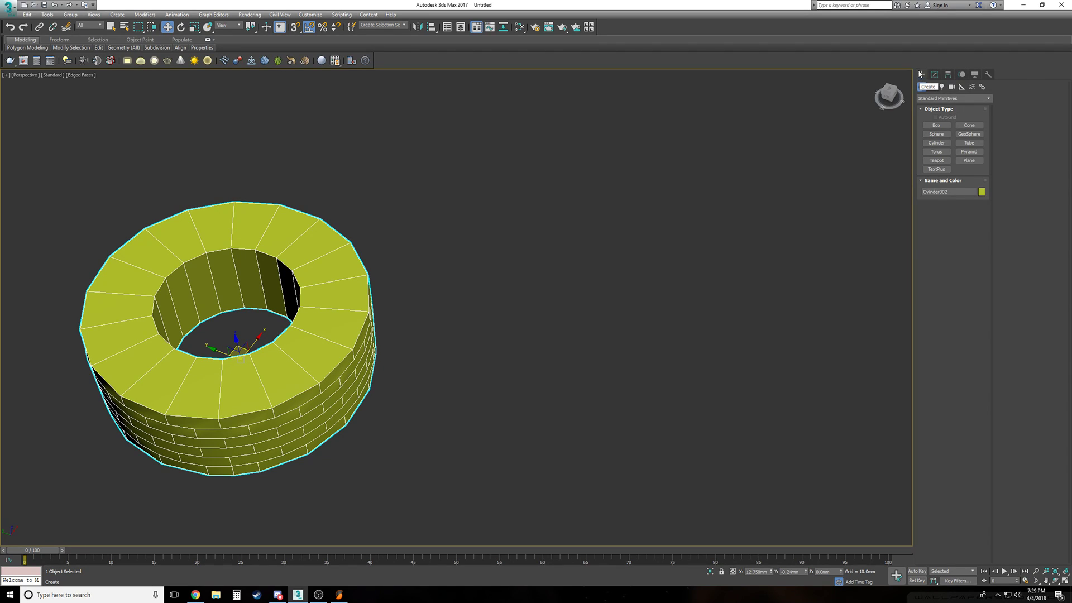
left_click(969, 143)
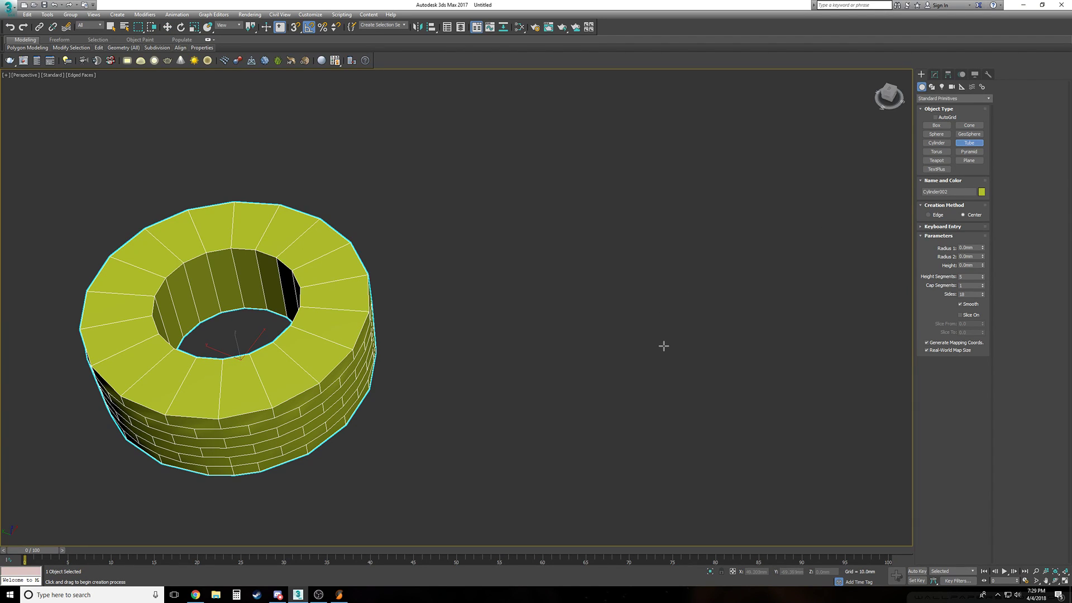
left_click_drag(658, 343, 500, 282)
left_click(578, 301)
left_click(584, 183)
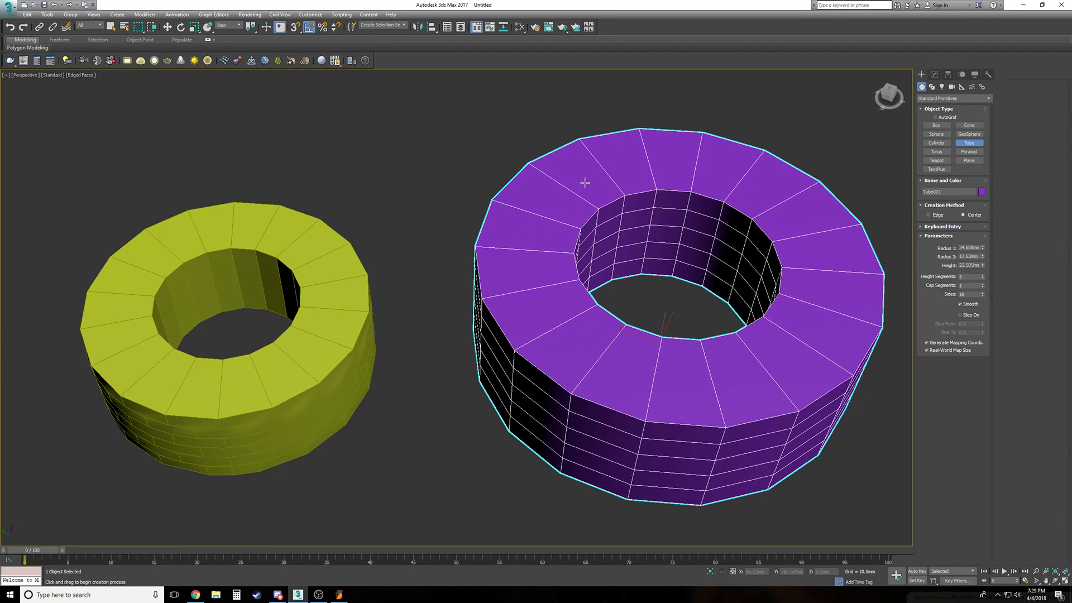
middle_click_drag(618, 421, 630, 398, "alt")
right_click(709, 461)
middle_click_drag(709, 461, 709, 462, "alt")
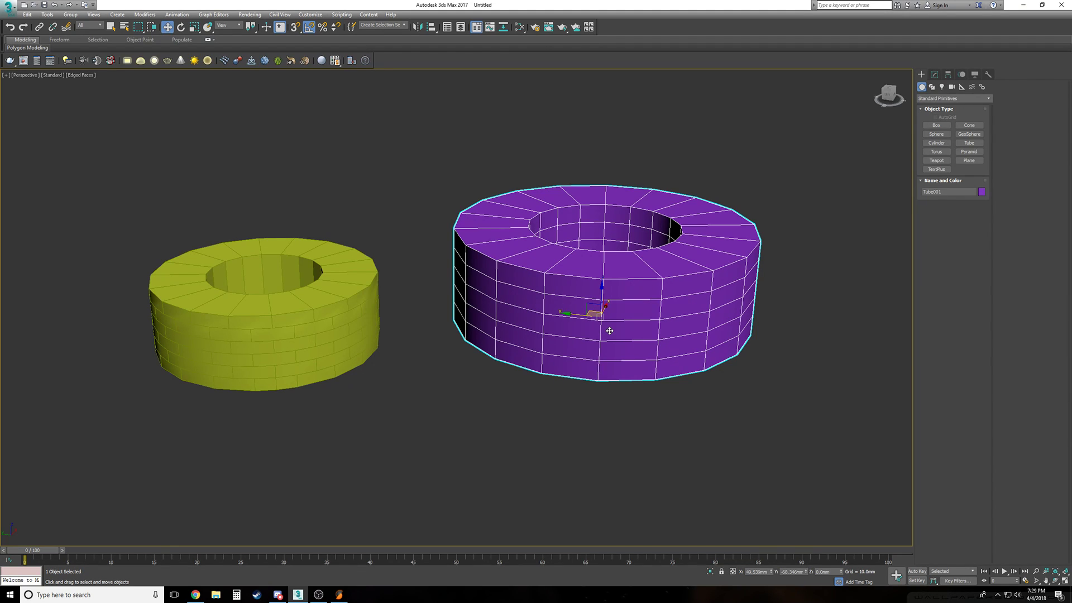
key("Delete")
Select the well's vertex below the middle of a top-row brick and examine how it sits relative to the rim edge
middle_click_drag(610, 331, 638, 379, "alt")
left_click(542, 355)
scroll(402, 359, "up", 3)
middle_click_drag(403, 359, 433, 396, "alt")
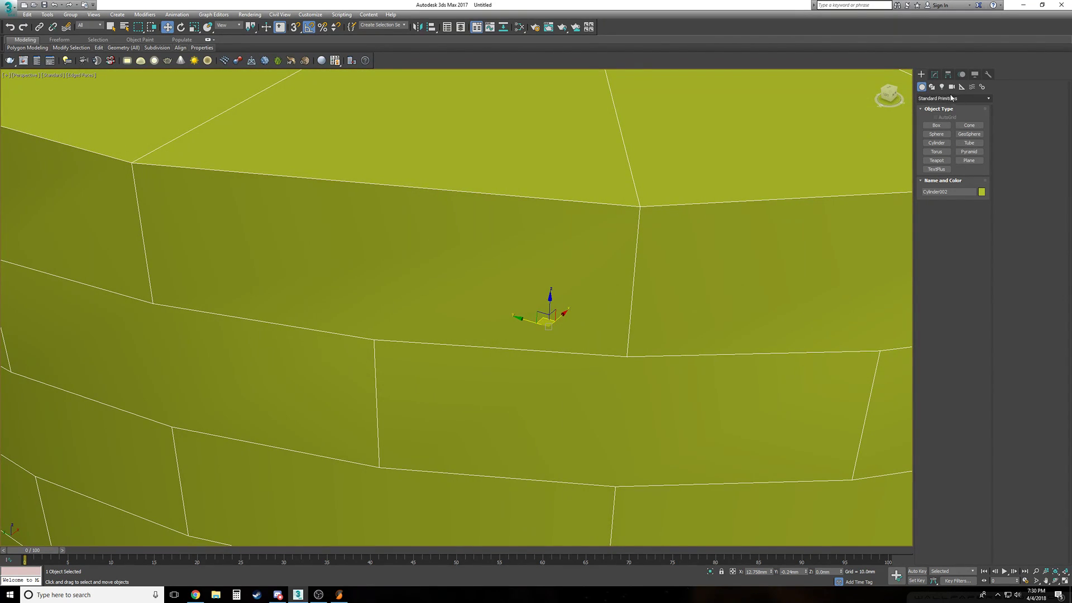
left_click(934, 74)
left_click(935, 112)
left_click(929, 143)
left_click(945, 150)
scroll(484, 327, "up", 3)
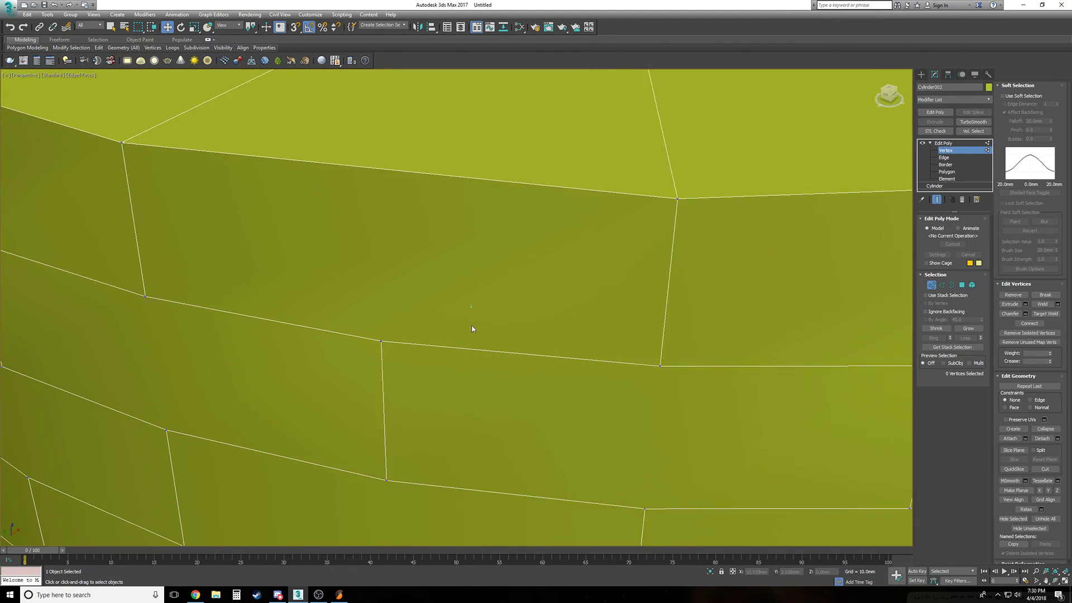
left_click(383, 342)
middle_click_drag(383, 342, 518, 401, "alt")
scroll(518, 401, "down", 6)
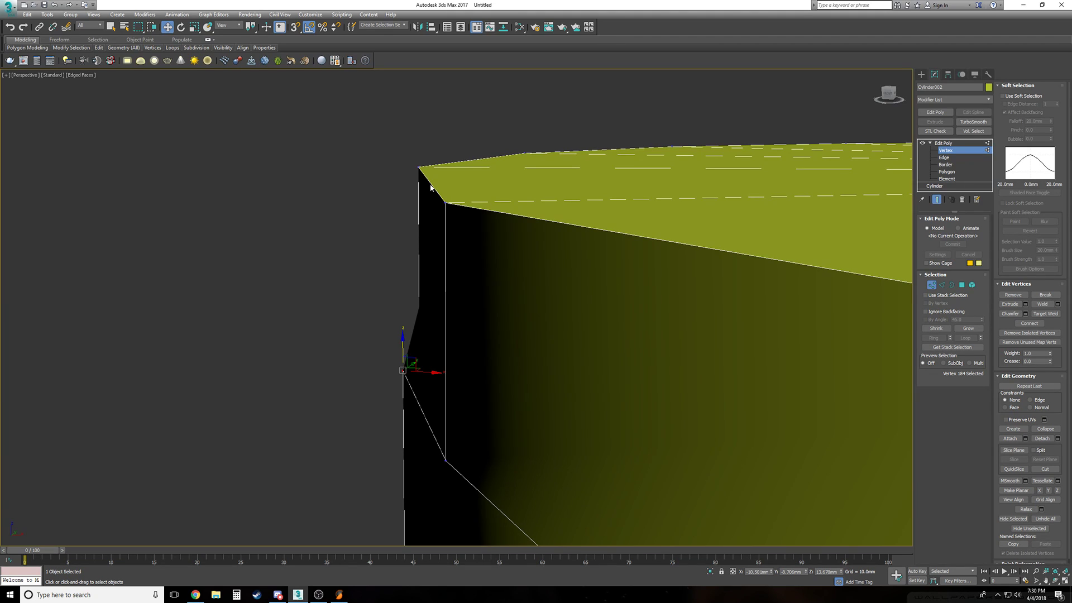
Examine the well's outer vertices in a top wireframe view, selecting several to compare the rim corners with the staggered wall vertices
scroll(450, 283, "down", 3)
key("t")
key("F3")
left_click(356, 306)
middle_click_drag(357, 306, 472, 292)
scroll(289, 361, "up", 10)
left_click_drag(299, 306, 311, 323)
scroll(359, 323, "down", 2)
left_click(434, 340)
middle_click_drag(435, 339, 303, 313)
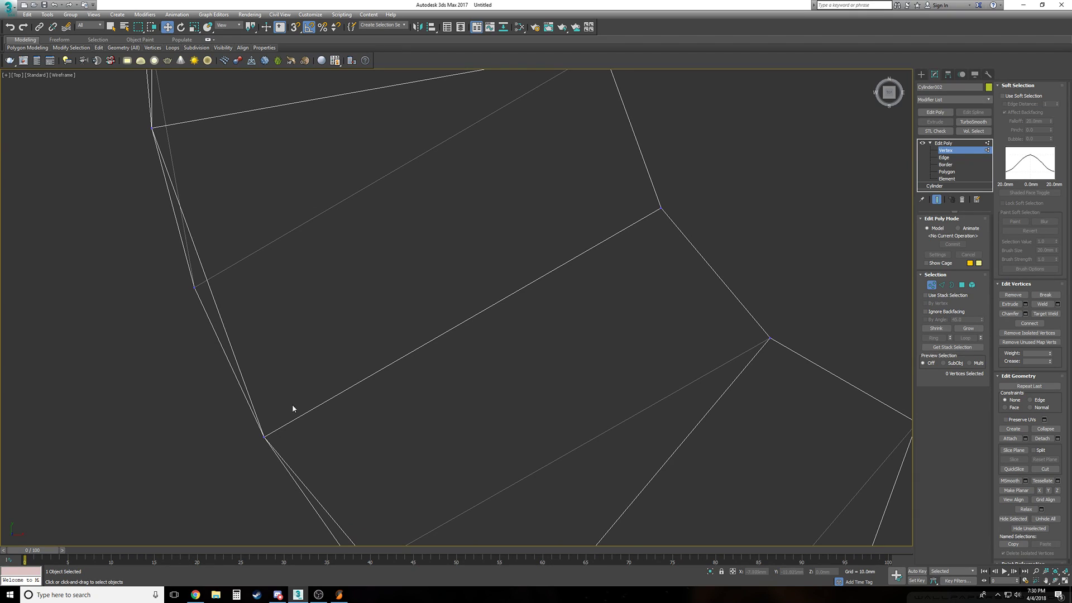
left_click_drag(281, 450, 347, 505)
left_click_drag(259, 435, 279, 450)
left_click_drag(226, 283, 224, 283)
left_click_drag(162, 140, 150, 124)
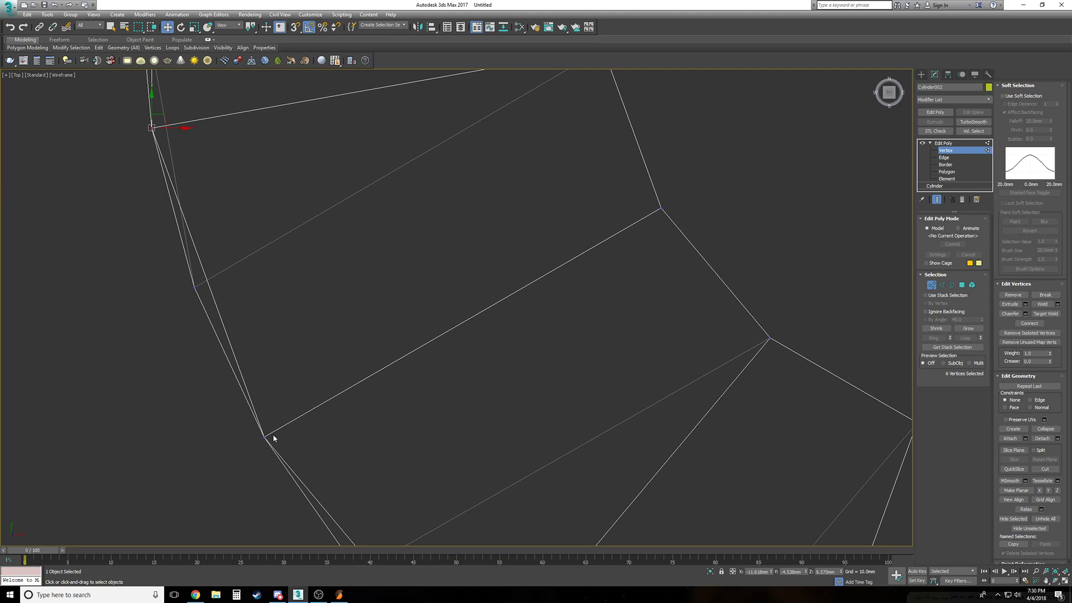
left_click(234, 440)
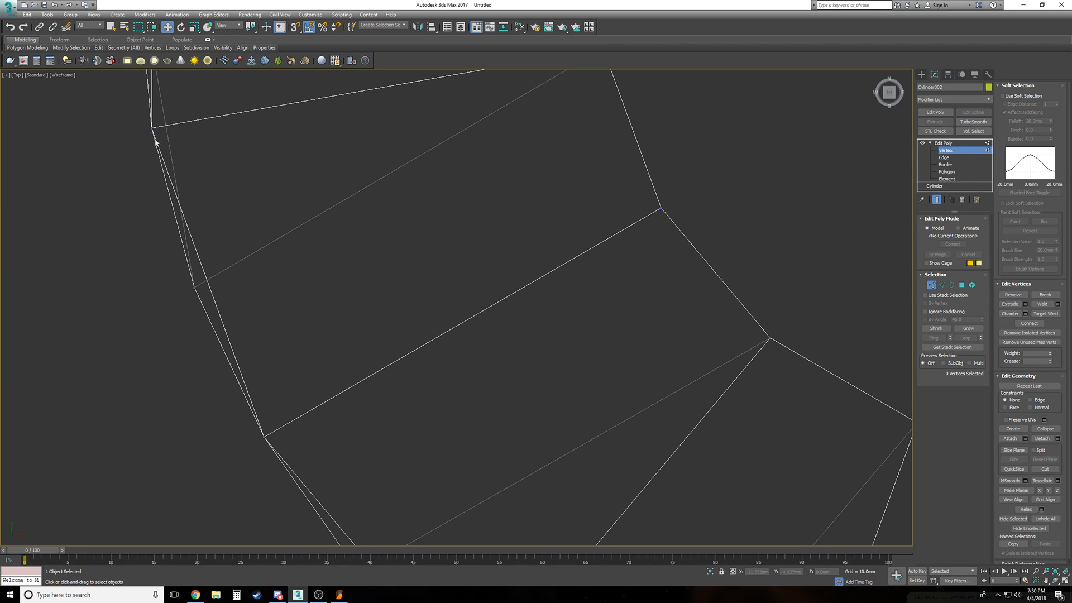
Inspect the offset between the rim and brick rows in the shaded perspective view, and leave vertex editing
key("p")
scroll(272, 450, "down", 6)
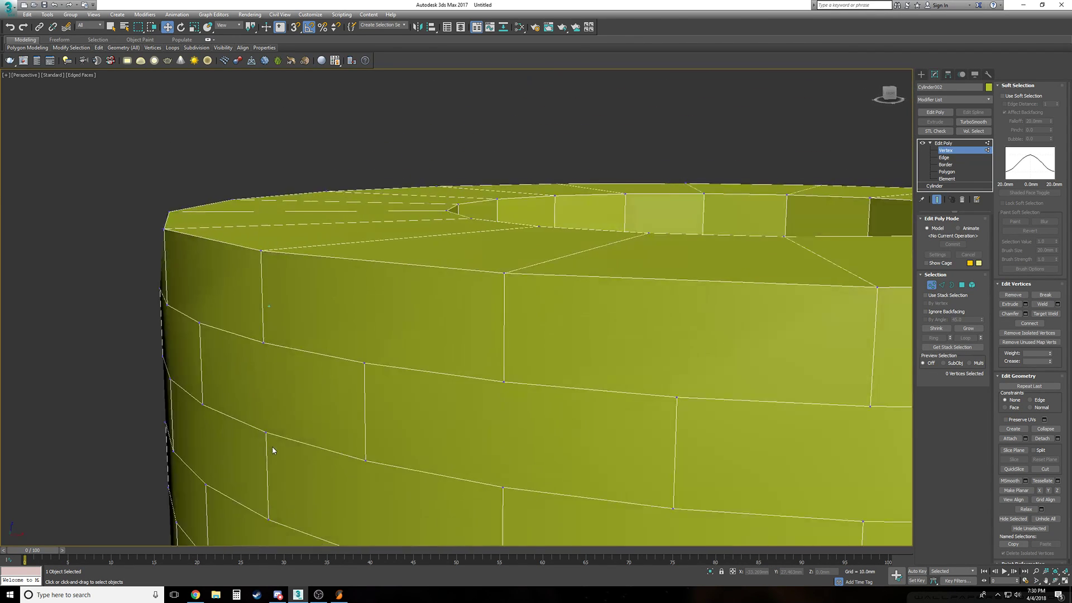
middle_click_drag(272, 447, 279, 441, "alt")
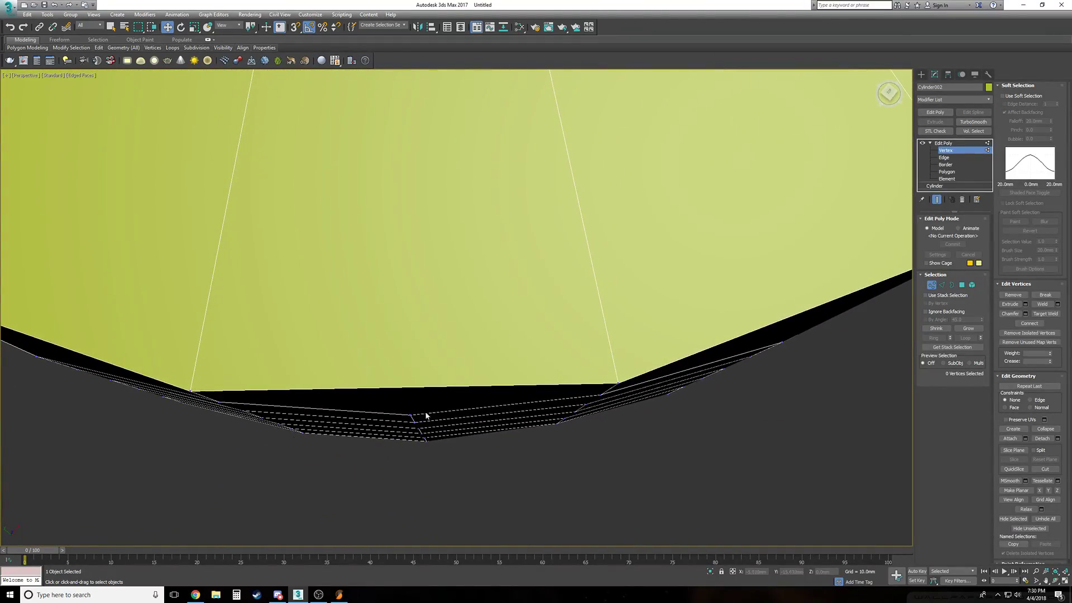
scroll(437, 417, "up", 5)
middle_click_drag(437, 417, 440, 411, "alt")
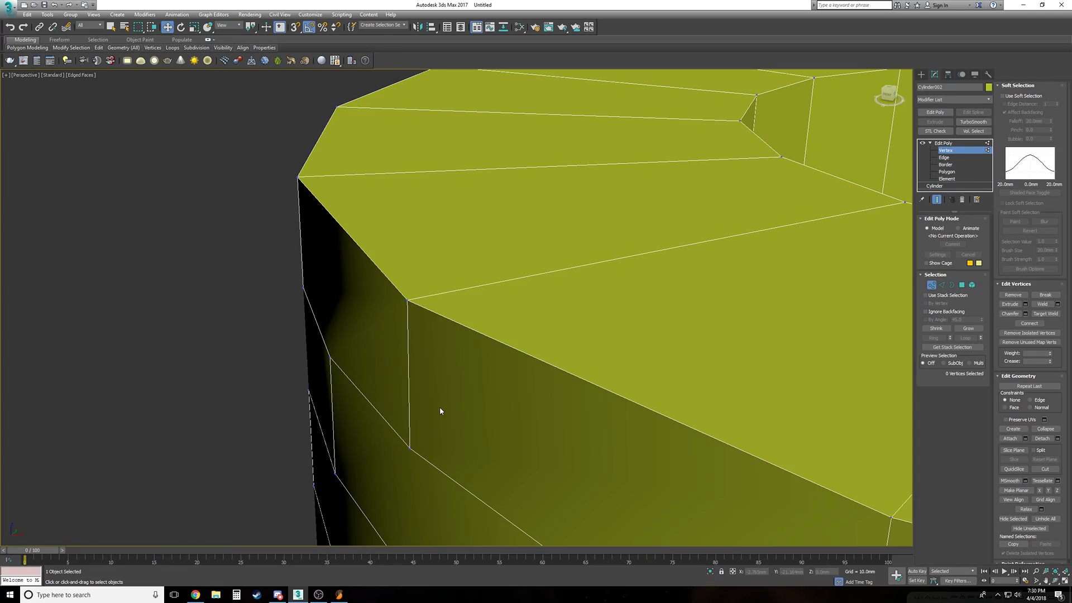
scroll(440, 407, "down", 8)
scroll(440, 407, "up", 3)
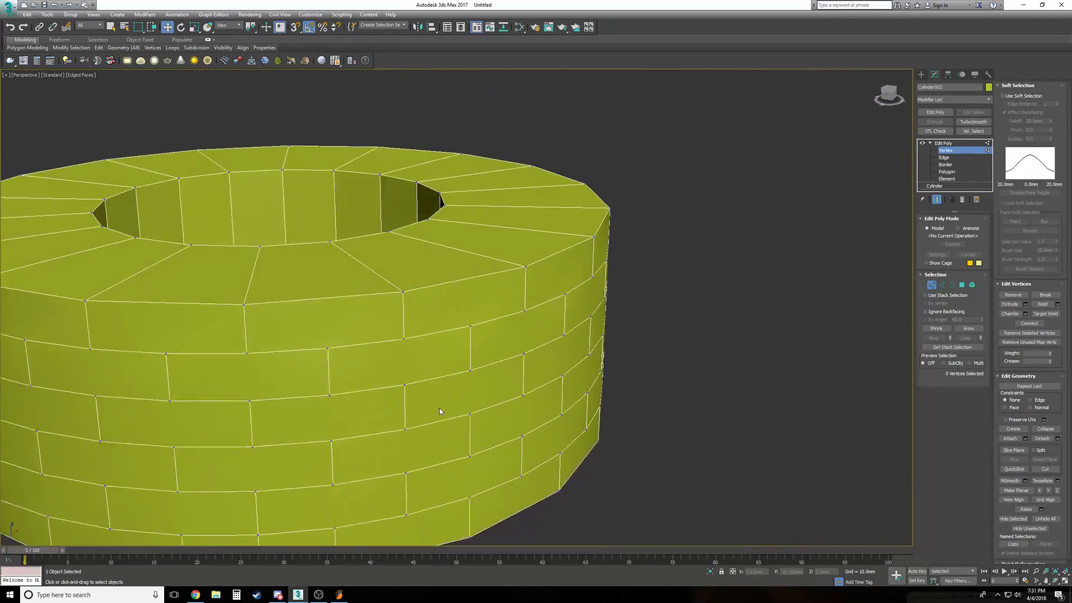
scroll(440, 407, "down", 5)
left_click(941, 143)
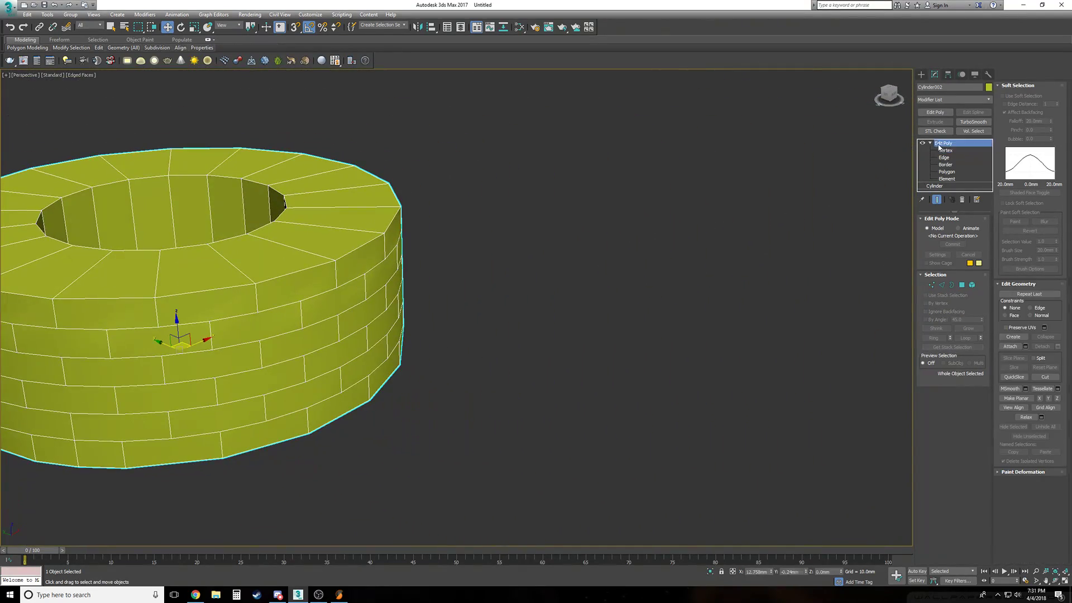
Create a tube beside the well with radii of about 26 mm and 45.9 mm and a height of about 14.7 mm
left_click(921, 74)
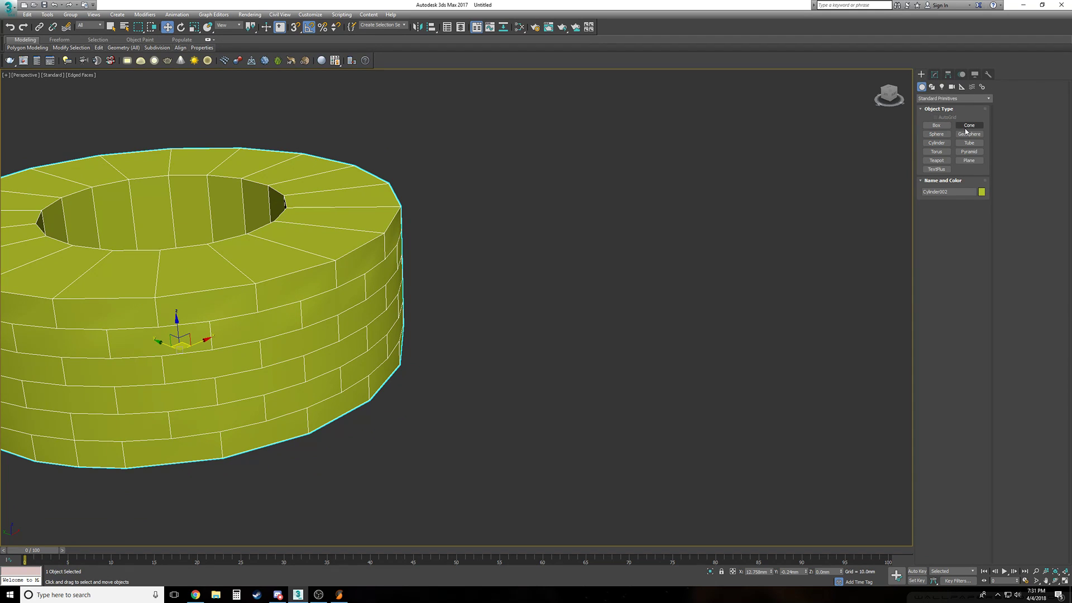
left_click(969, 143)
left_click_drag(770, 266, 688, 223)
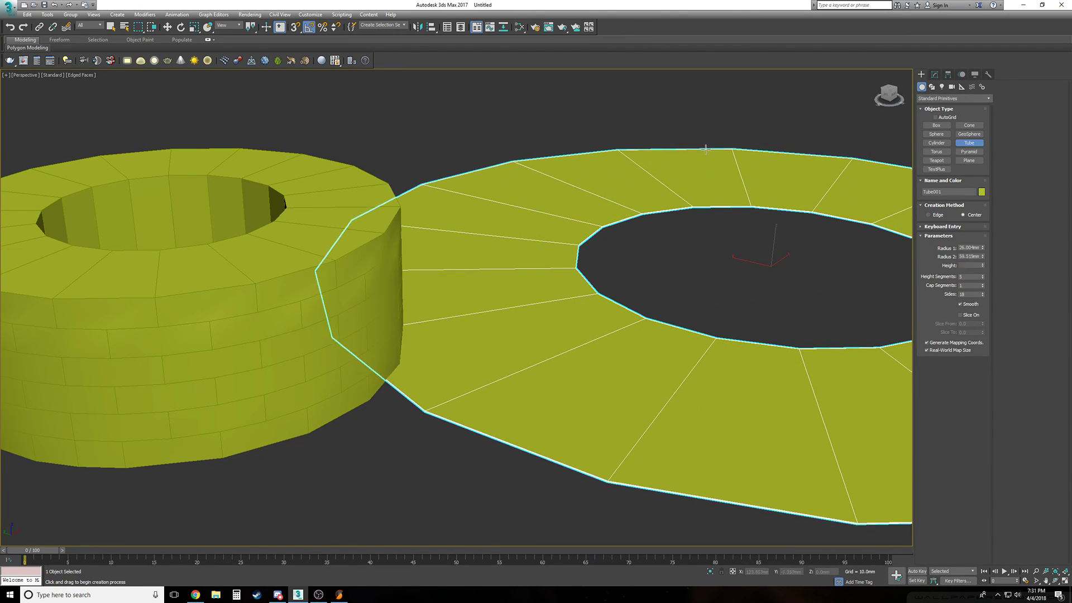
left_click(701, 170)
left_click(710, 87)
key("w")
scroll(706, 167, "down", 2)
middle_click_drag(706, 190, 658, 338, "alt")
scroll(620, 337, "up", 4)
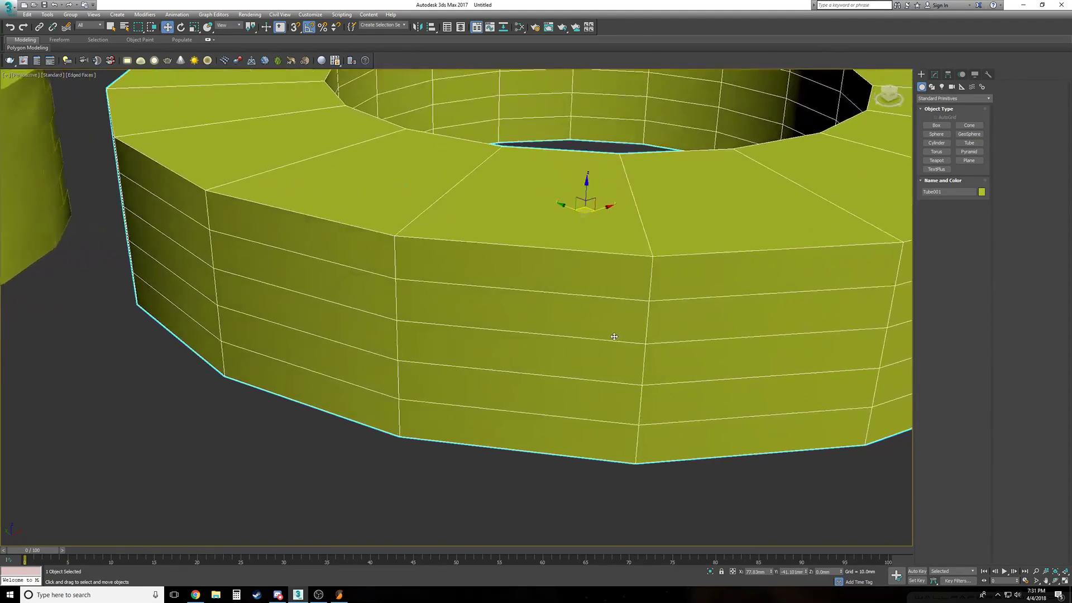
scroll(614, 337, "down", 5)
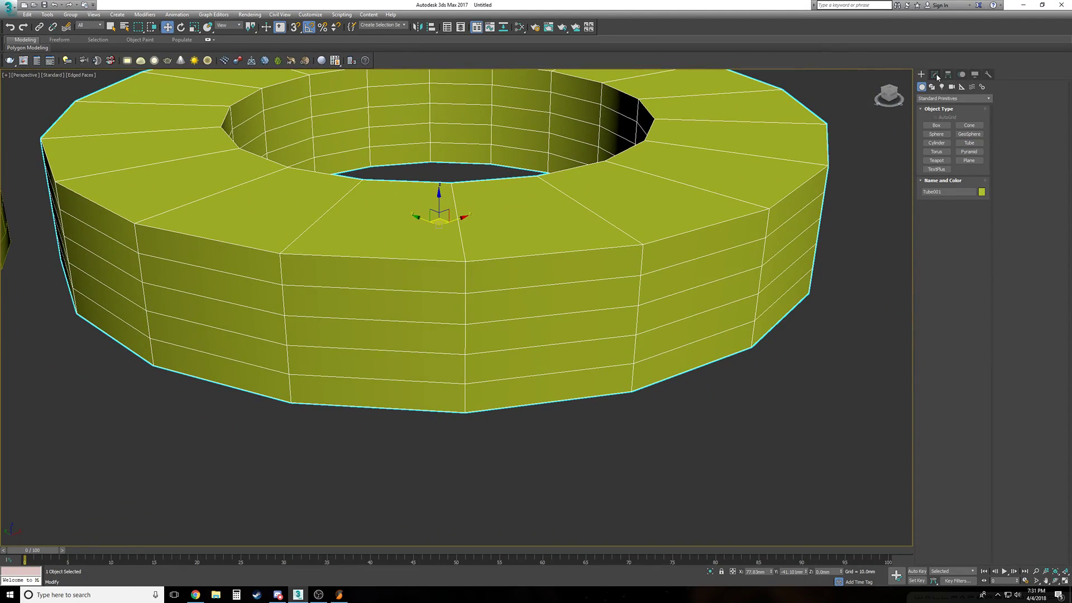
Set the new tube's number of sides to 36
left_click(935, 75)
double_click(971, 277)
type("36")
key("Return")
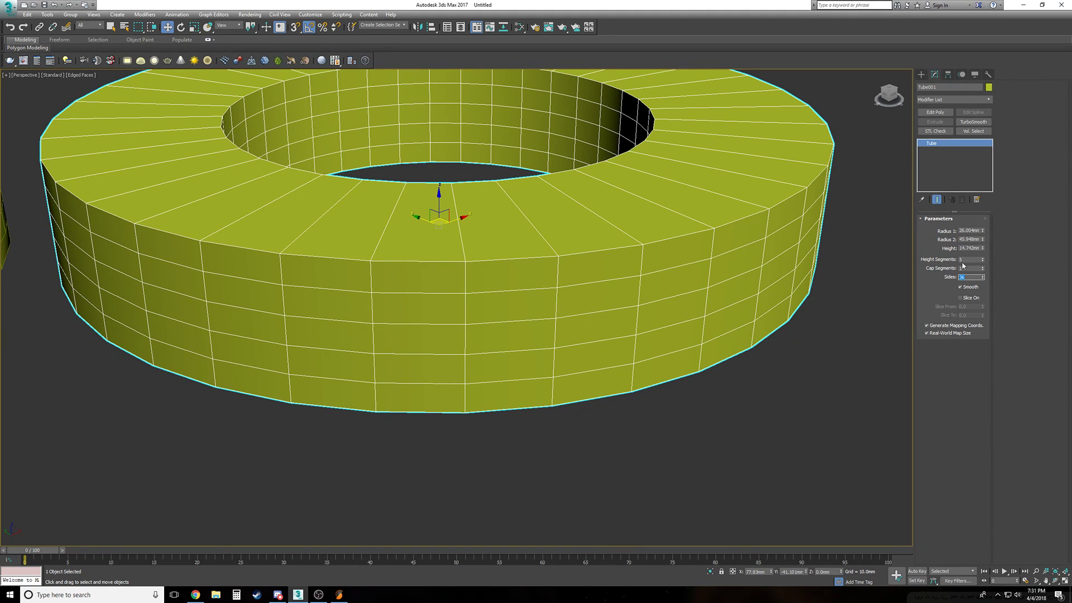
scroll(681, 337, "down", 1)
scroll(642, 279, "down", 2)
middle_click_drag(642, 279, 684, 287, "alt")
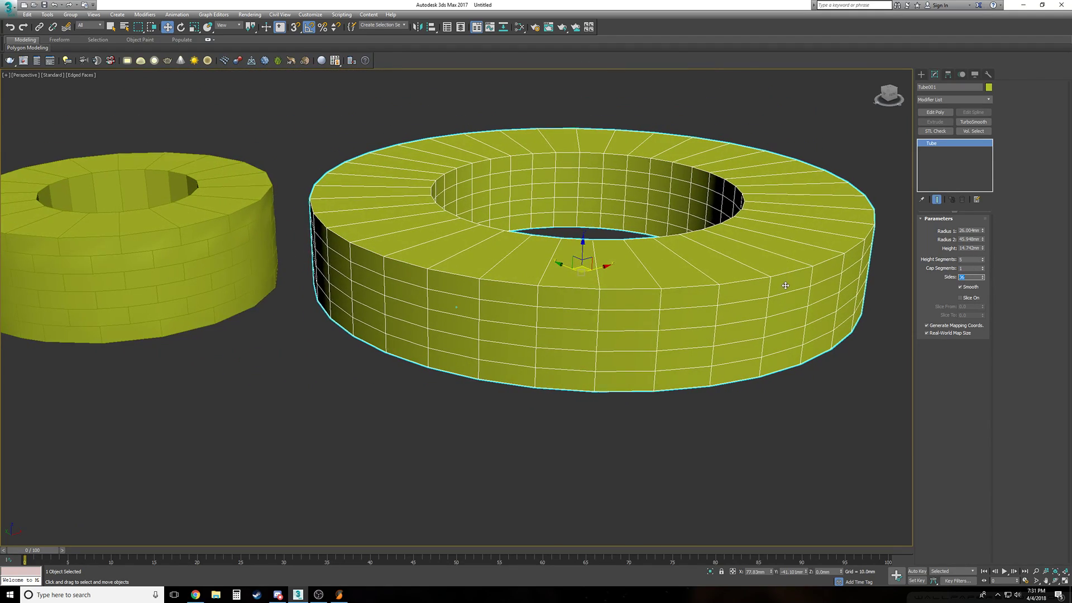
Apply Edit Poly to the tube and select two adjacent polygons in the top row of its outer wall
scroll(786, 285, "up", 5)
left_click(936, 112)
left_click(930, 143)
left_click(948, 172)
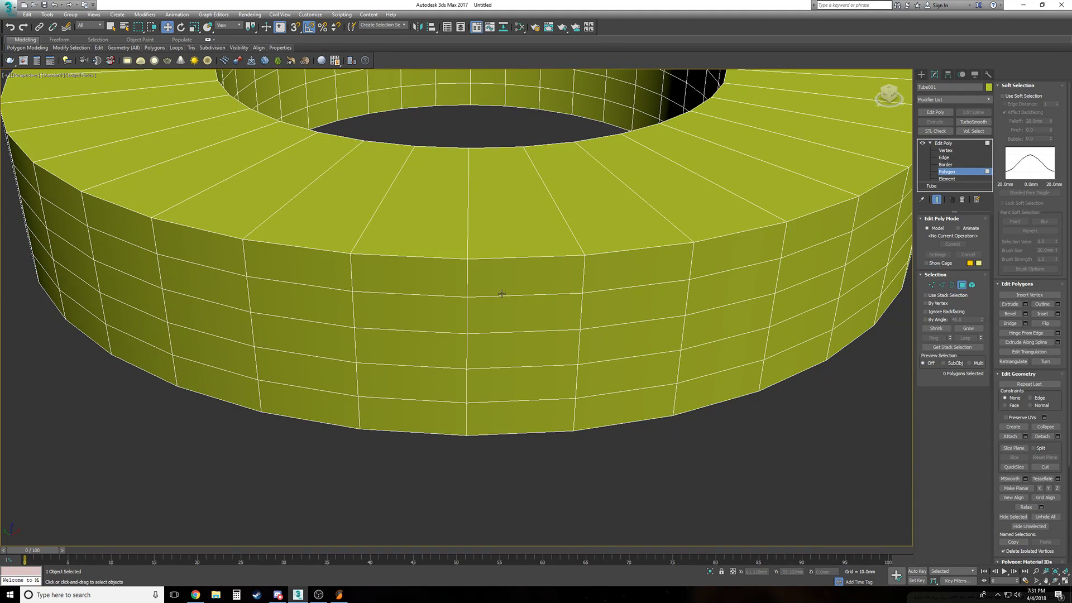
left_click(501, 293)
left_click(451, 288, "ctrl")
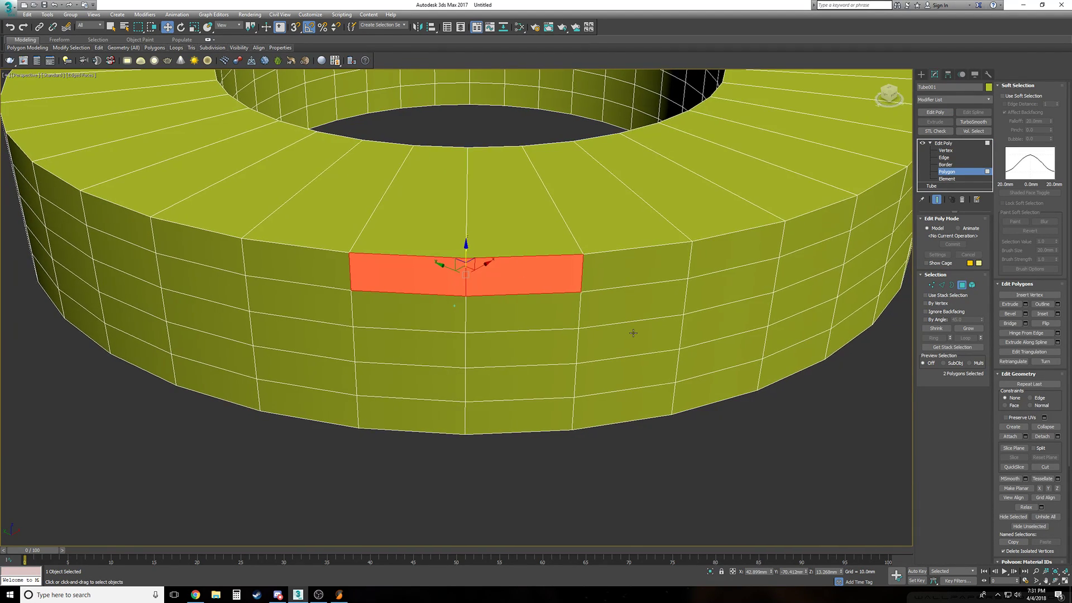
scroll(633, 333, "down", 5)
middle_click_drag(50, 235, 295, 276)
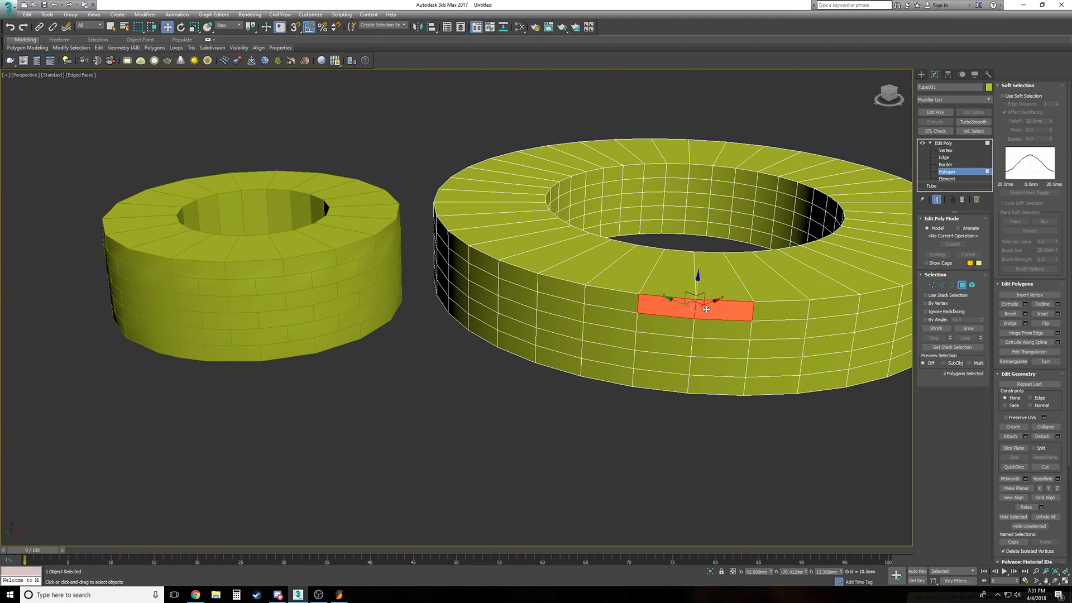
Clone the two selected polygons to a separate element just outside the tube's outer wall
scroll(695, 307, "up", 6)
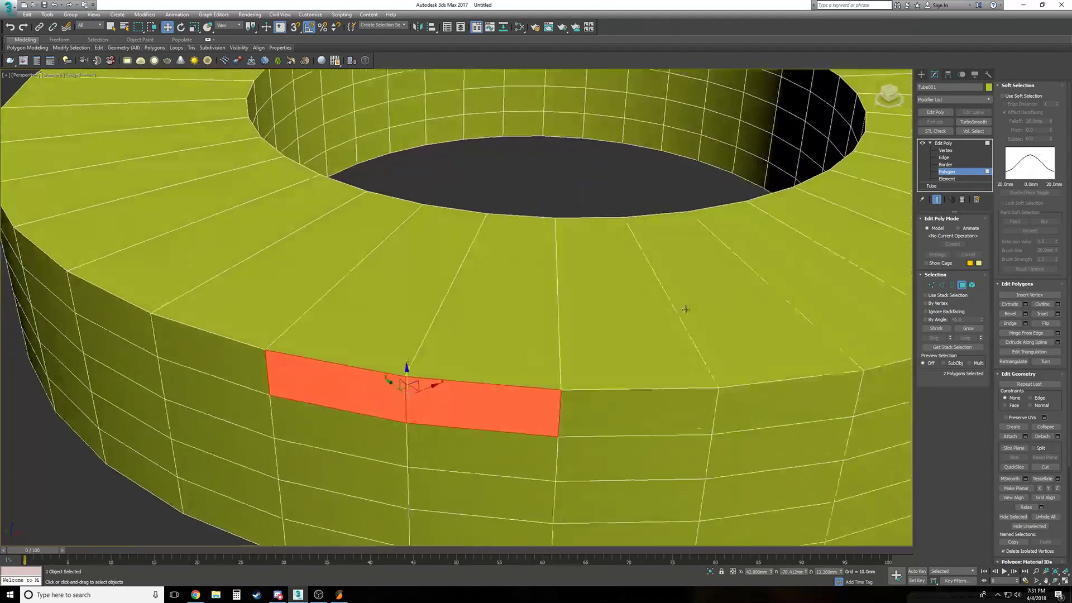
middle_click_drag(685, 310, 685, 309, "alt")
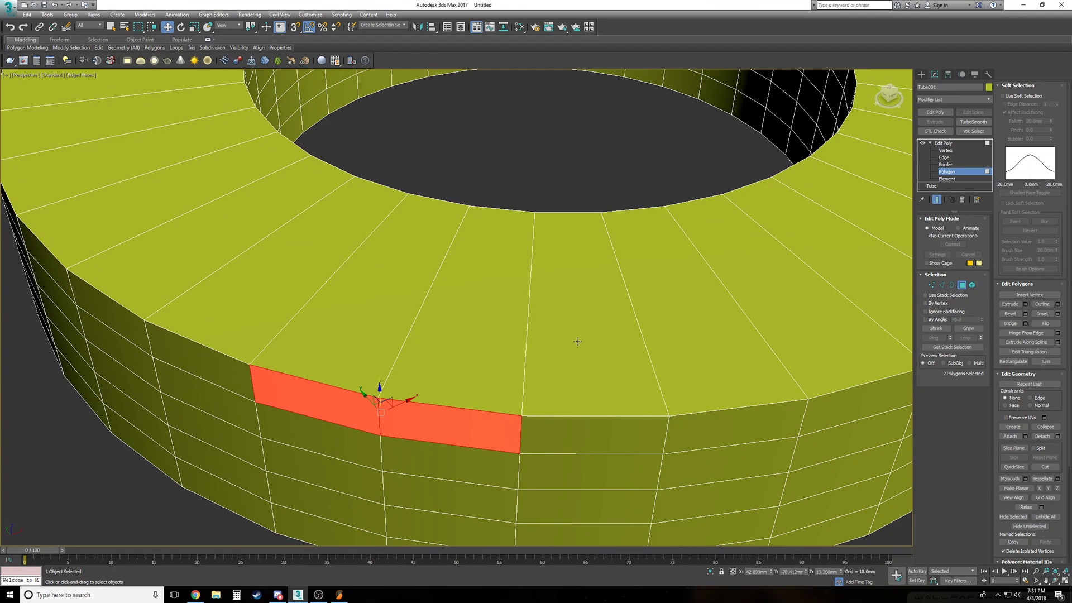
middle_click_drag(577, 341, 525, 338, "alt")
mouse_move(395, 334)
left_mouse_down()
mouse_move(397, 325)
mouse_move(382, 331)
mouse_move(375, 355)
mouse_move(385, 356)
left_mouse_up()
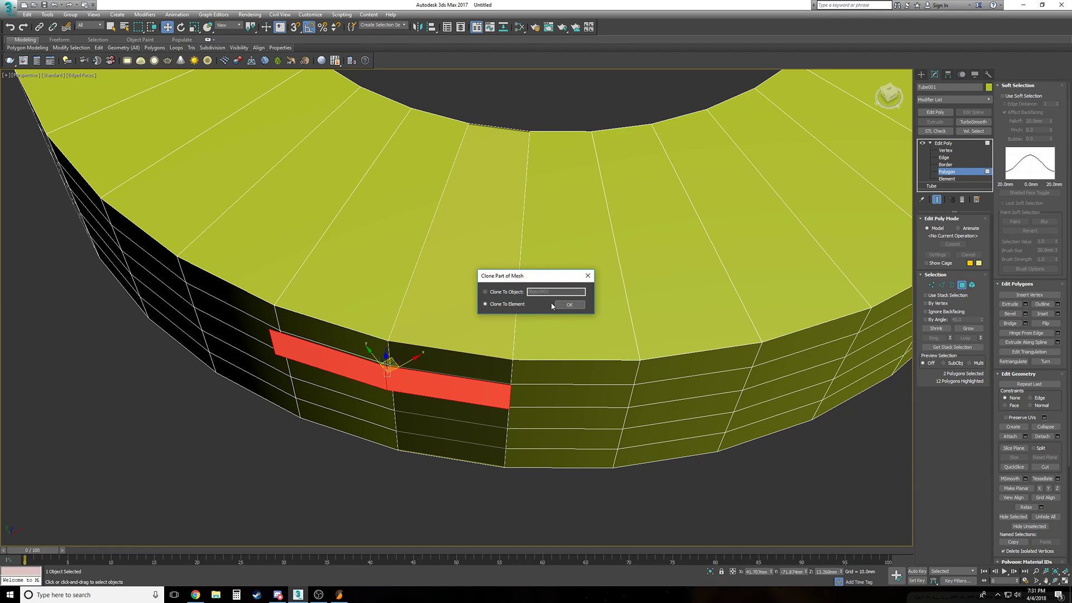
left_click(580, 307)
Leave polygon editing, delete the tube, and select the brick-patterned well with its Edit Poly sub-object levels listed
left_click(951, 165)
left_click(944, 144)
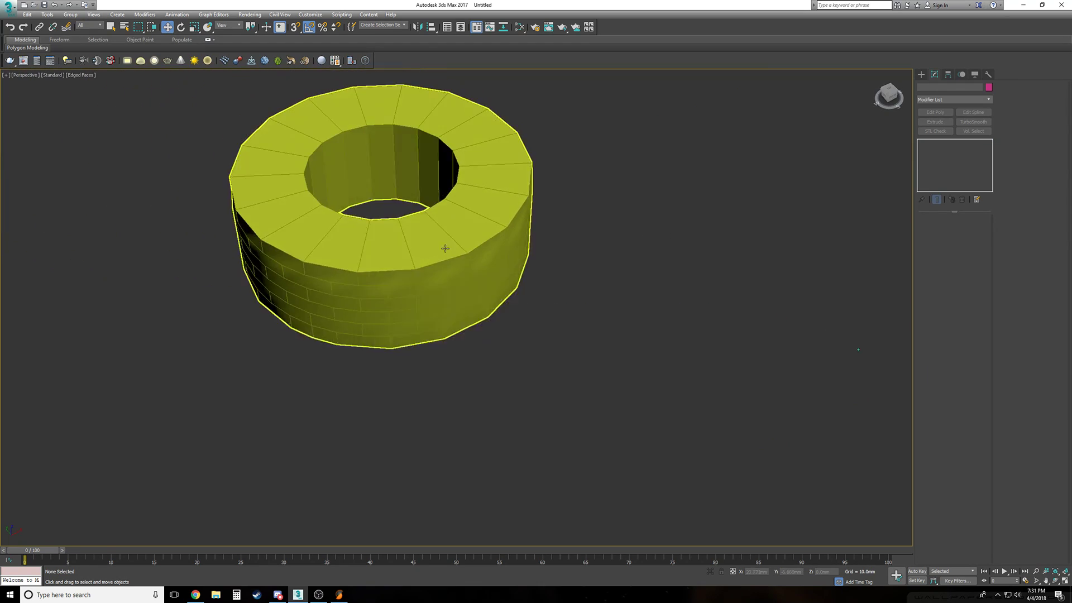
scroll(415, 332, "up", 5)
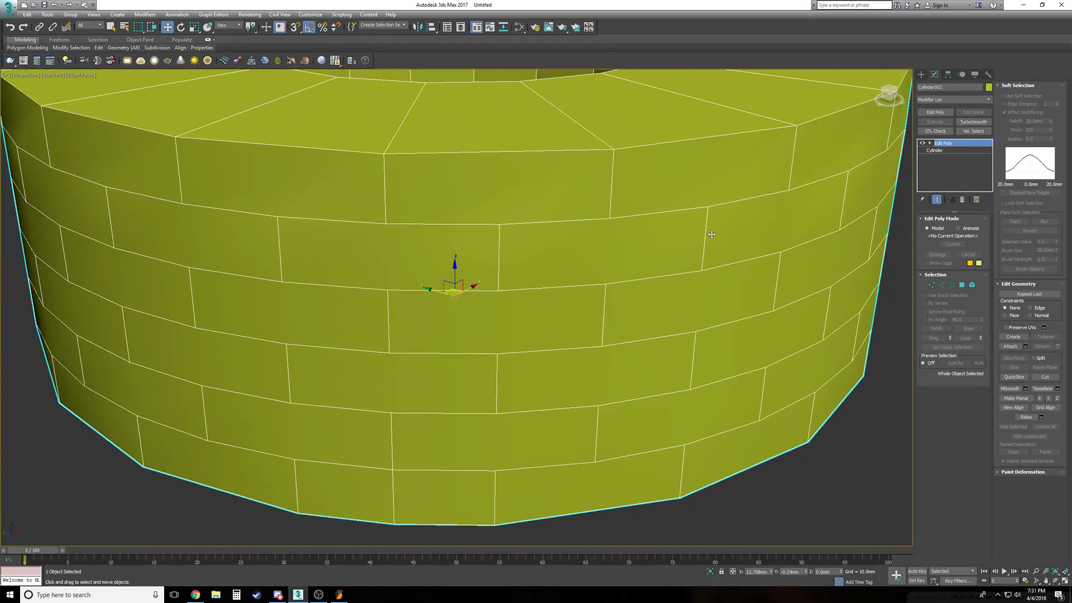
scroll(711, 232, "down", 2)
left_click(931, 144)
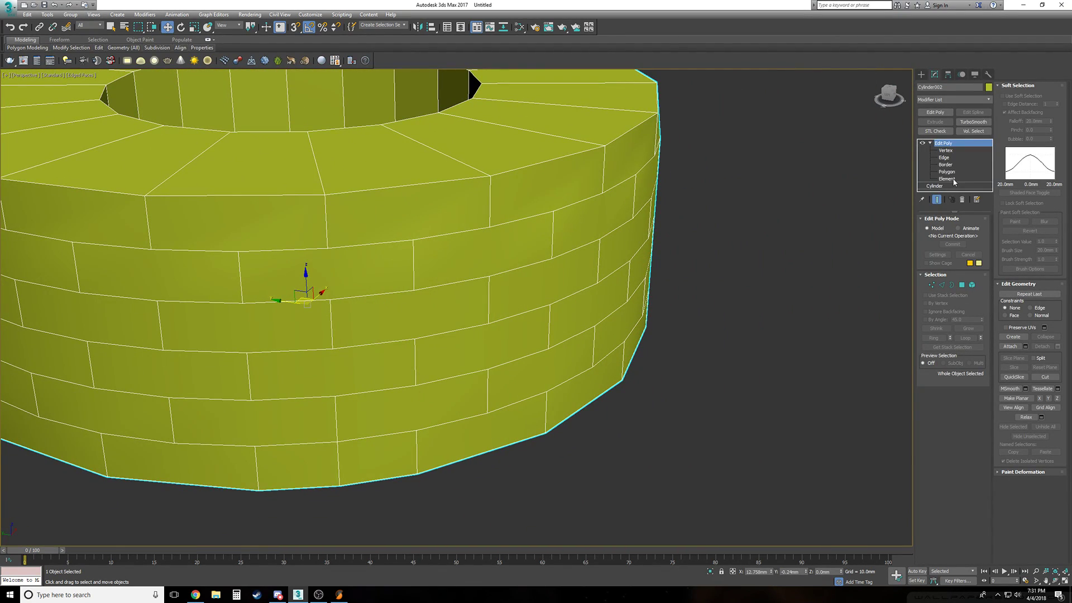
Inspect the staggered brick rows around the well's outer wall from the side and from slightly above
scroll(740, 204, "down", 2)
middle_click_drag(739, 205, 686, 218, "alt")
scroll(685, 222, "up", 5)
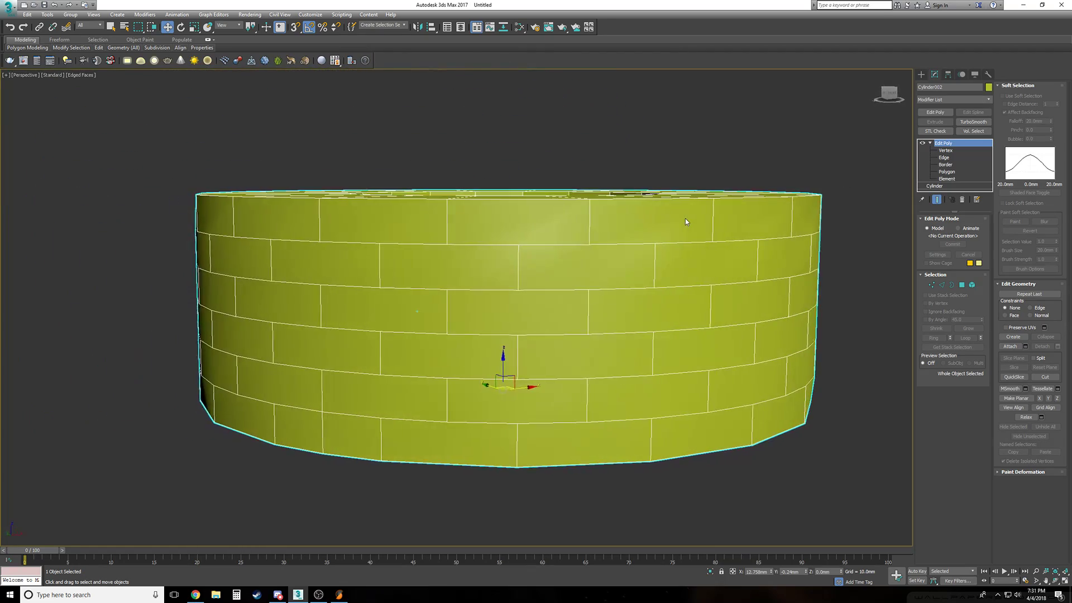
middle_click_drag(686, 221, 686, 222, "alt")
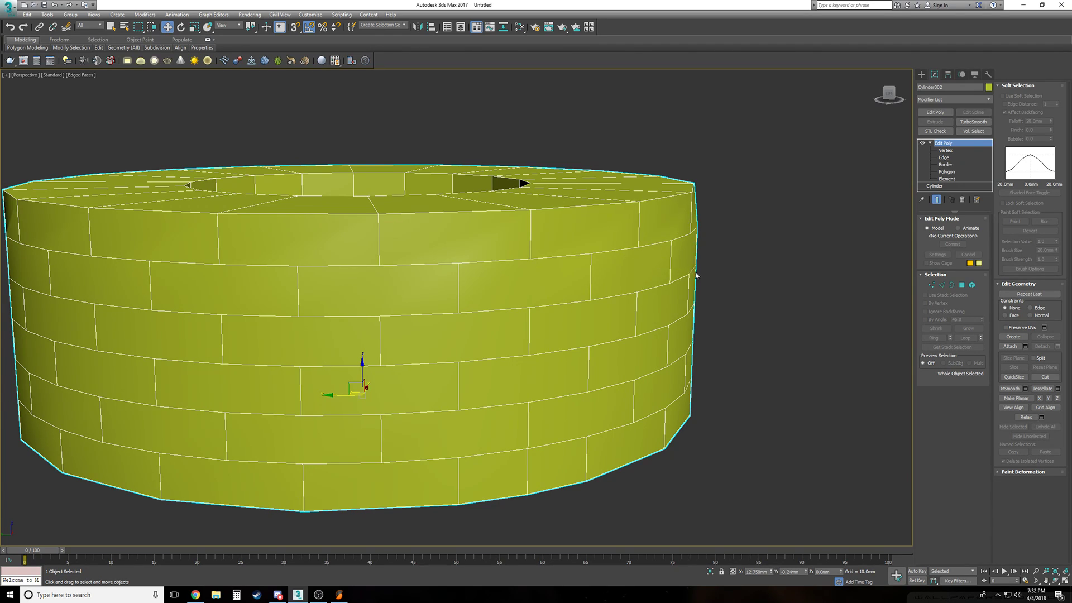
middle_click_drag(710, 302, 723, 352, "alt")
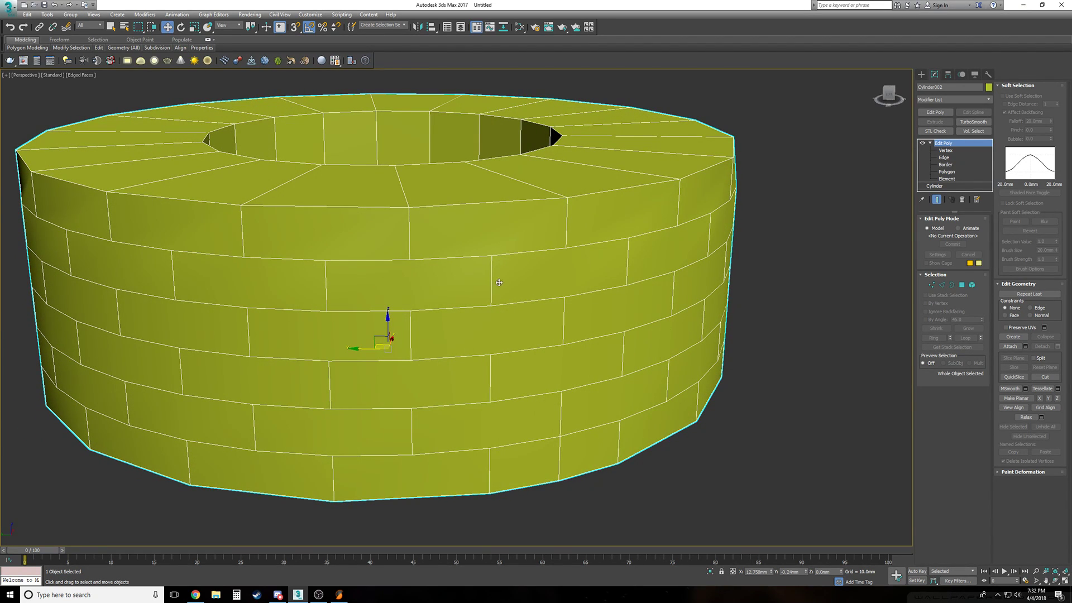
middle_click_drag(452, 259, 460, 257, "alt")
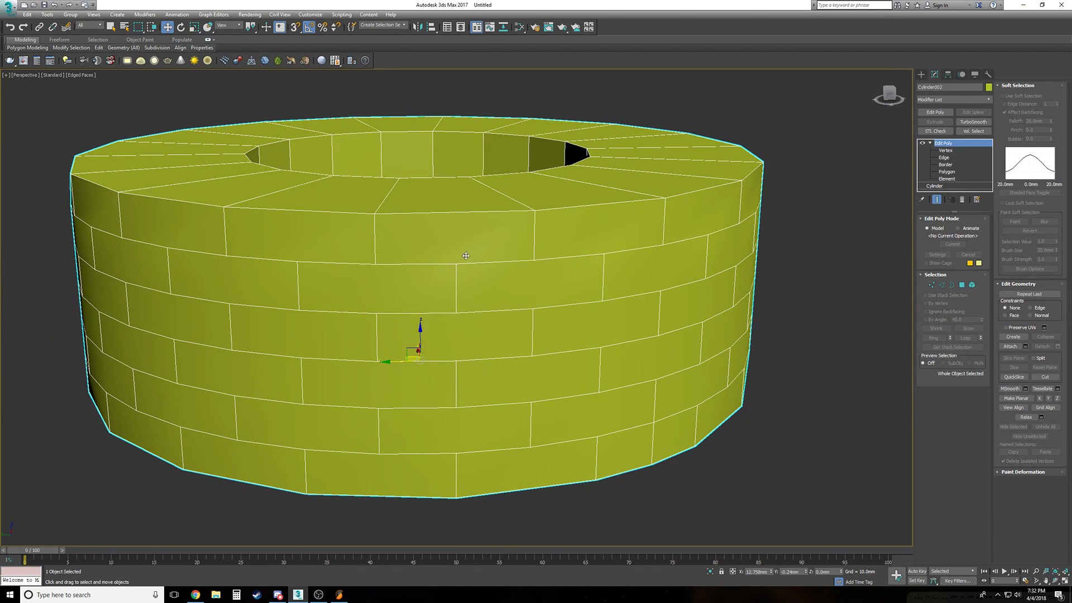
Try selecting one horizontal edge below the top brick row at Edge and Border level, and clear the selection
left_click(952, 158)
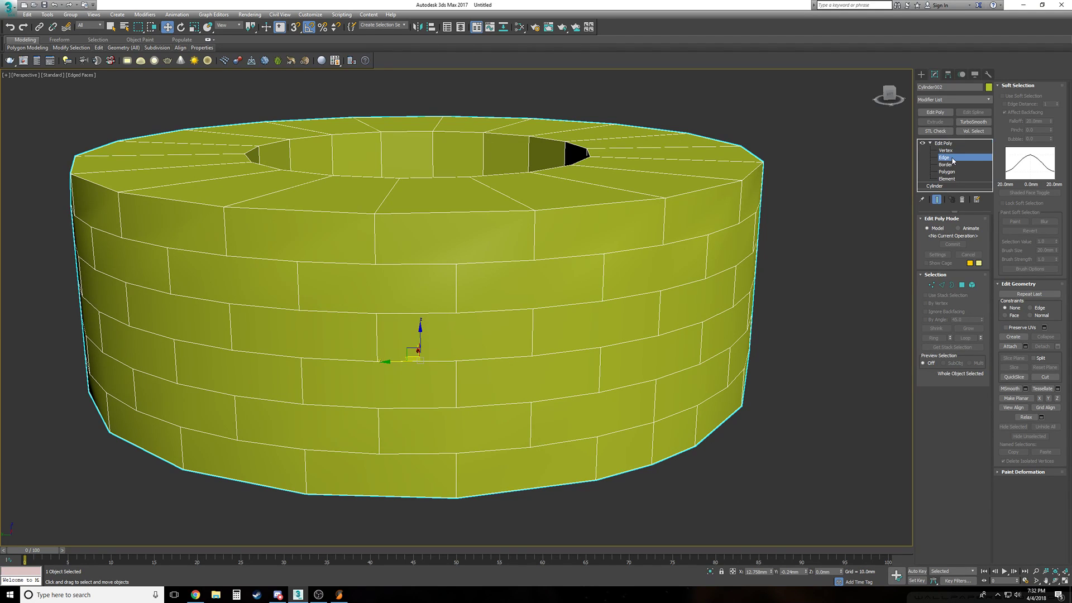
left_click(509, 262)
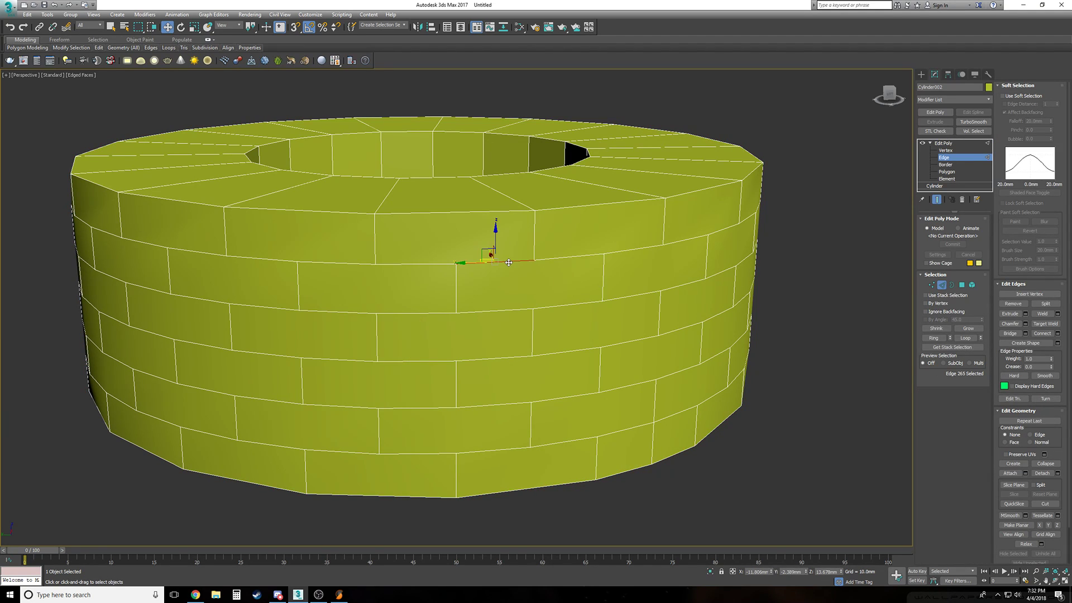
left_click(946, 164)
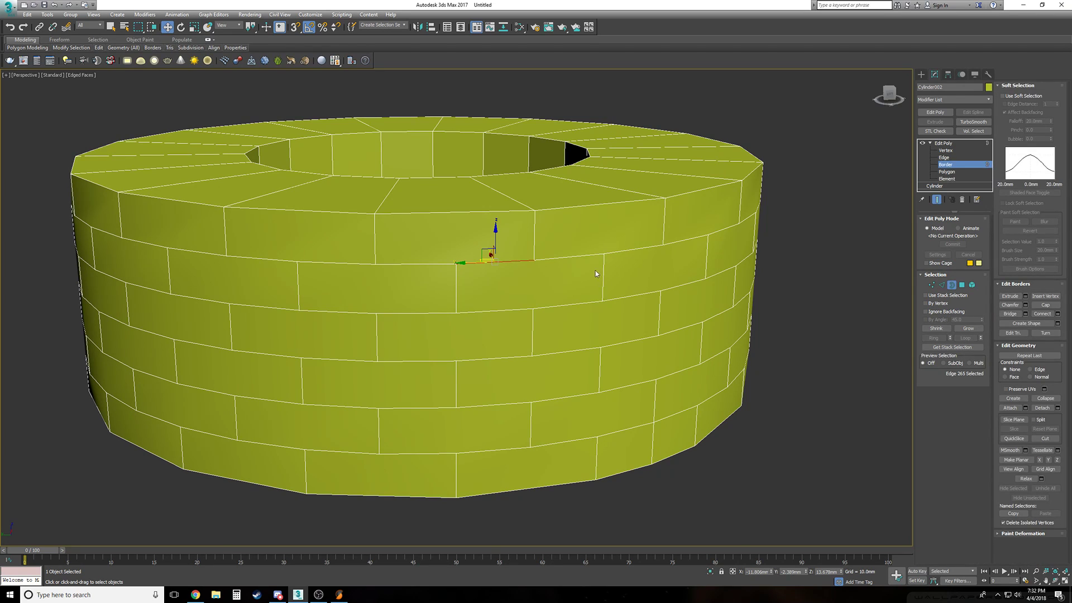
left_click(946, 158)
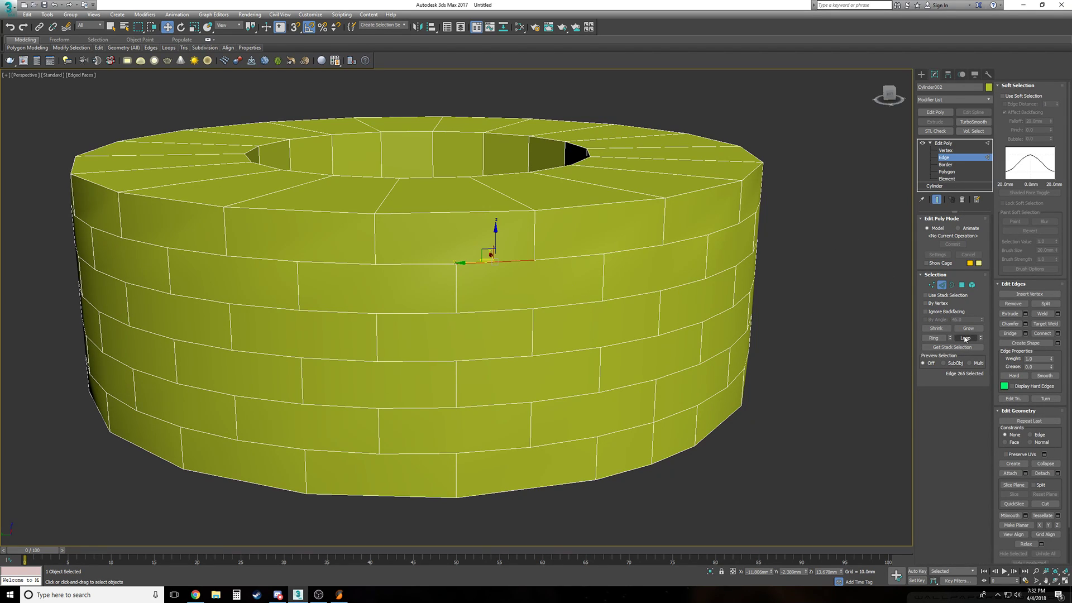
left_click(861, 376)
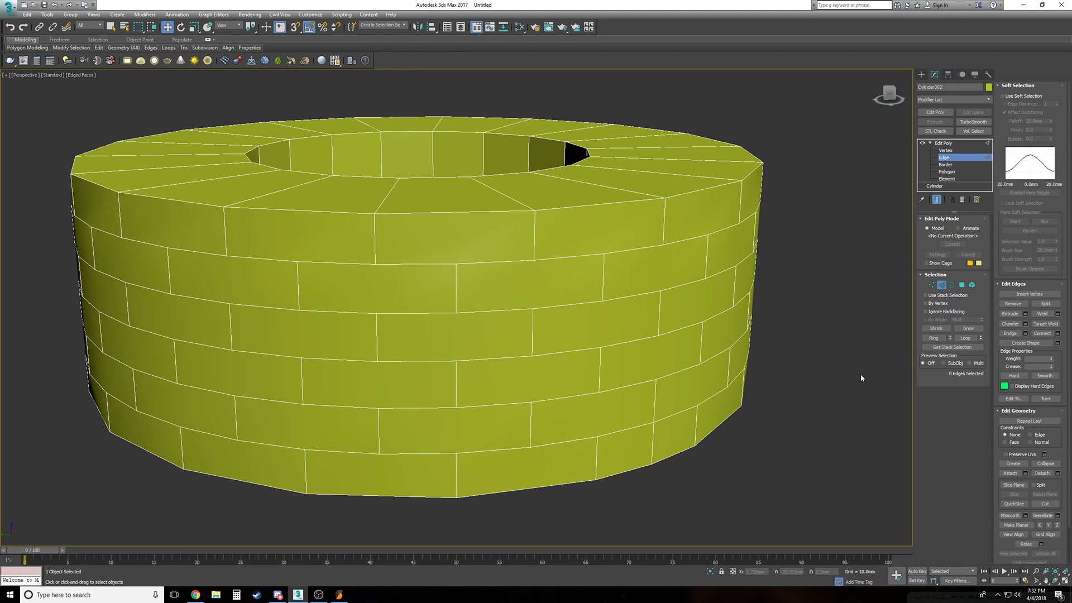
Select the vertex at the middle of a top brick's lower edge to point it out, and deselect it
scroll(749, 353, "up", 4)
scroll(748, 350, "up", 3)
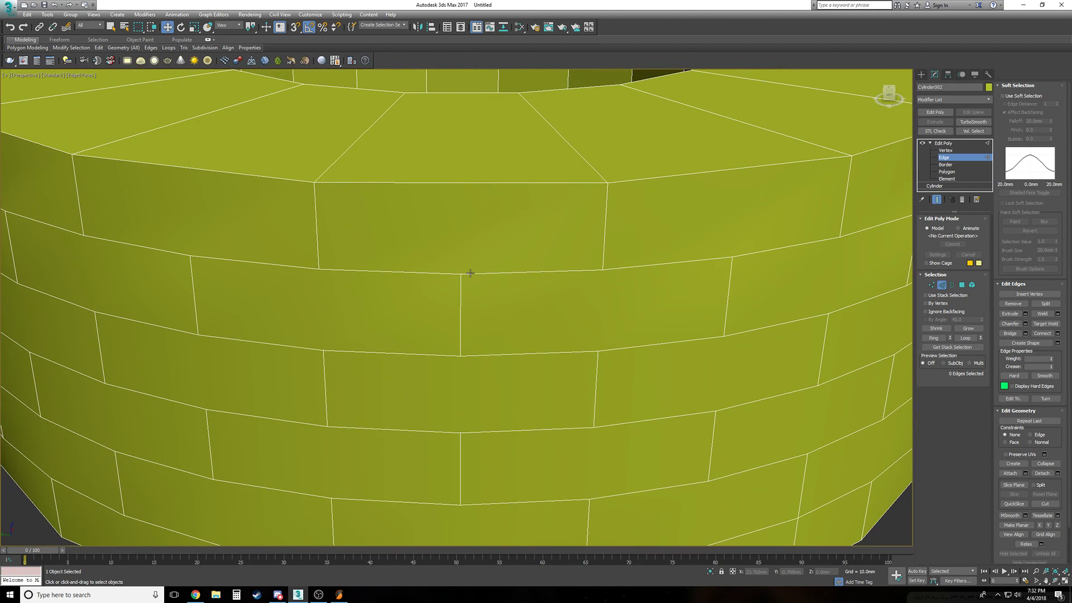
left_click(945, 151)
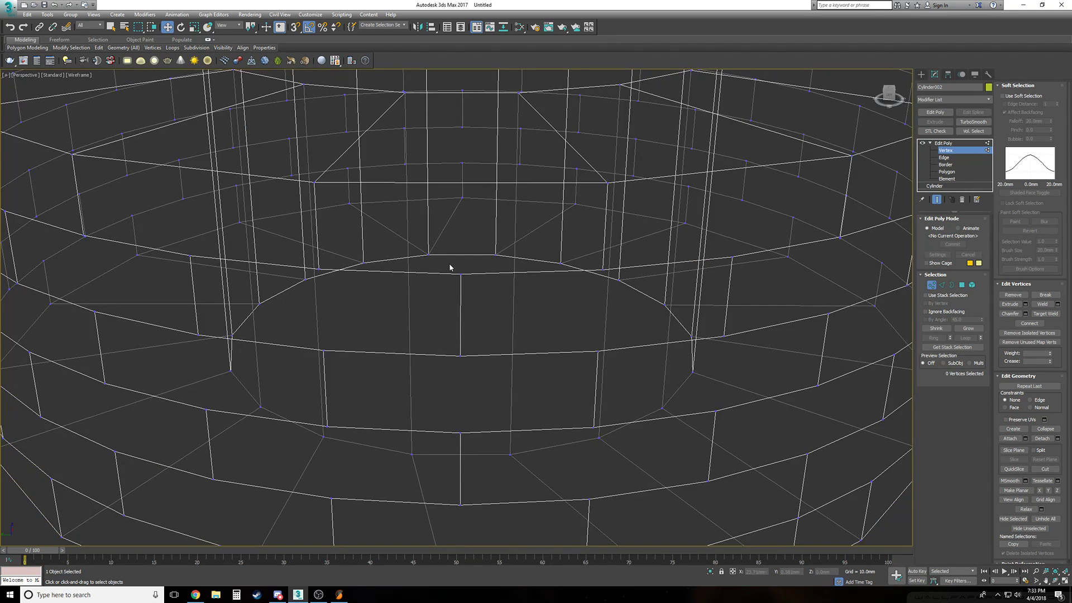
left_click(457, 272)
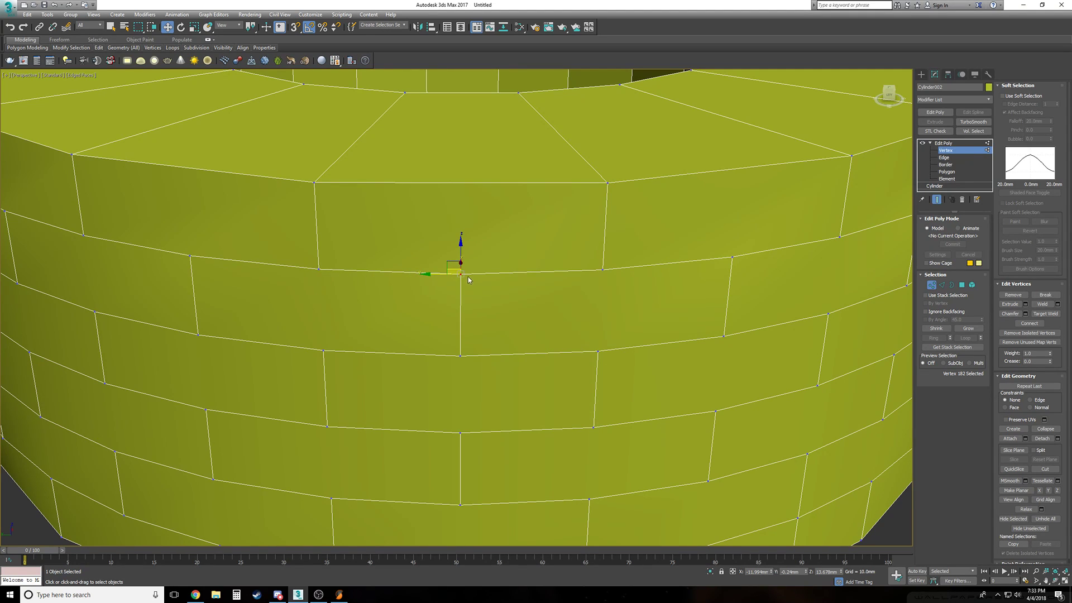
left_click(398, 306)
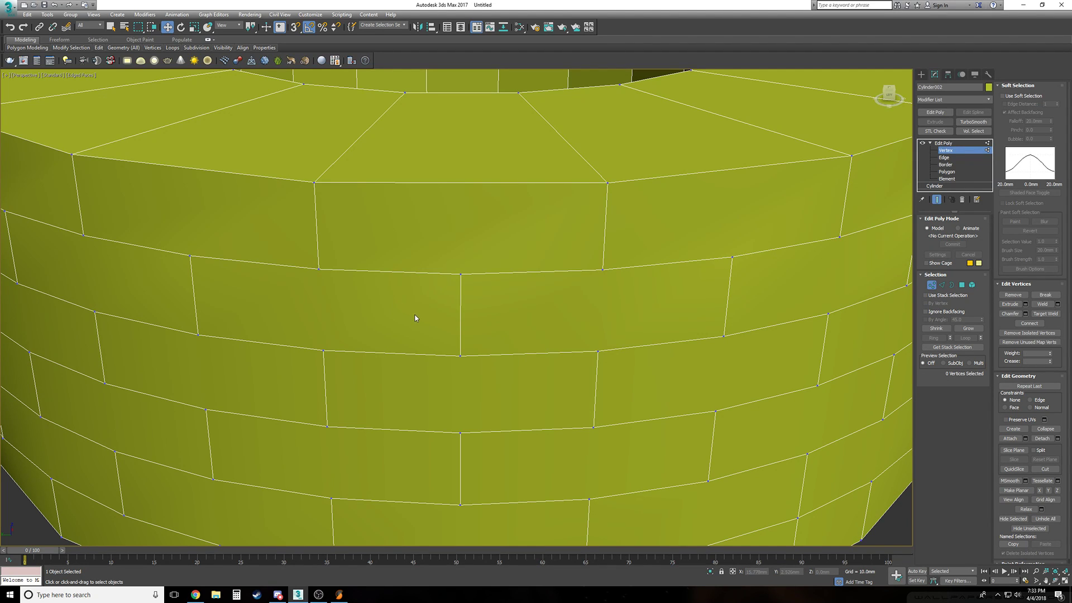
In a front wireframe view, select all five horizontal edge rings between the brick rows, excluding the vertical edges
left_click(944, 157)
scroll(776, 234, "down", 3)
key("f")
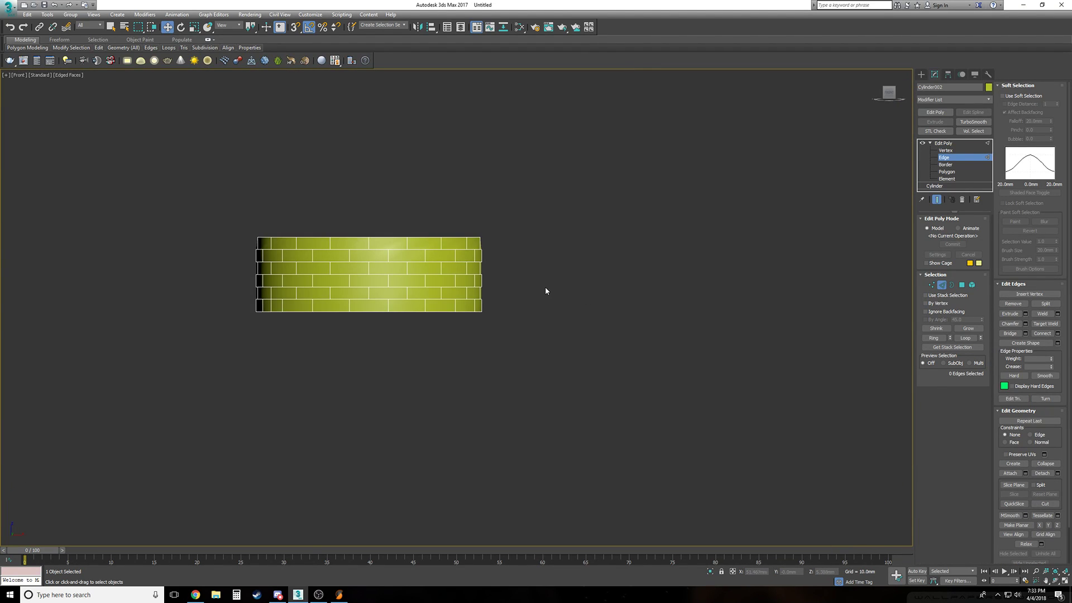
scroll(357, 279, "up", 5)
key("F3")
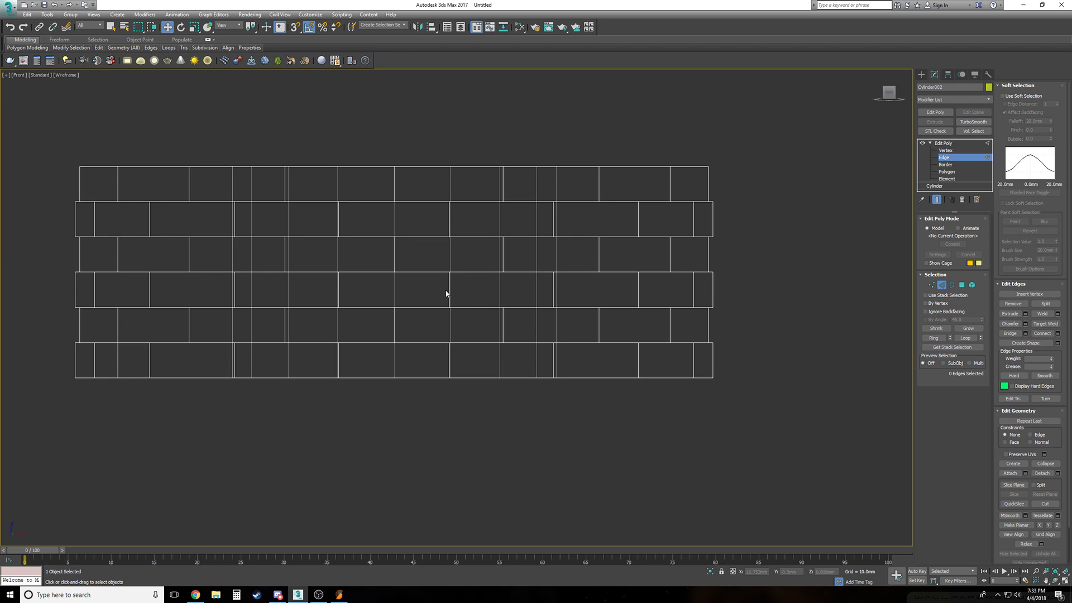
left_click_drag(46, 191, 748, 219)
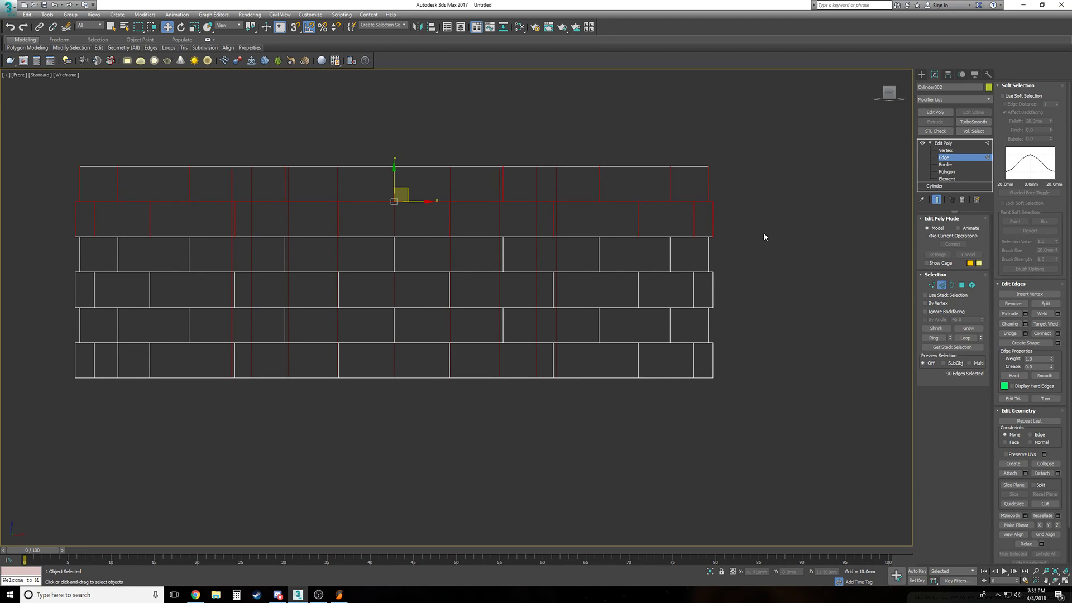
left_click_drag(746, 193, 807, 385)
left_click_drag(760, 333, 81, 273, "alt")
left_click_drag(55, 224, 15, 159, "alt")
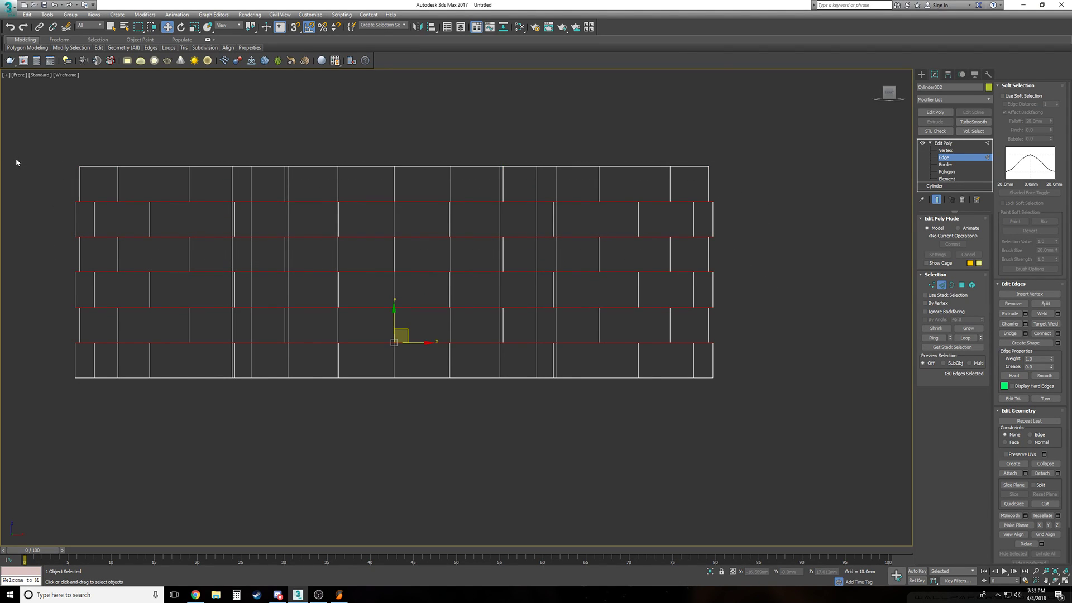
Return to the shaded perspective view and check the selected horizontal edge rings around the well
key("p")
key("z")
middle_click_drag(15, 159, 16, 158, "alt")
key("F3")
scroll(15, 159, "up", 3)
scroll(16, 162, "up", 4)
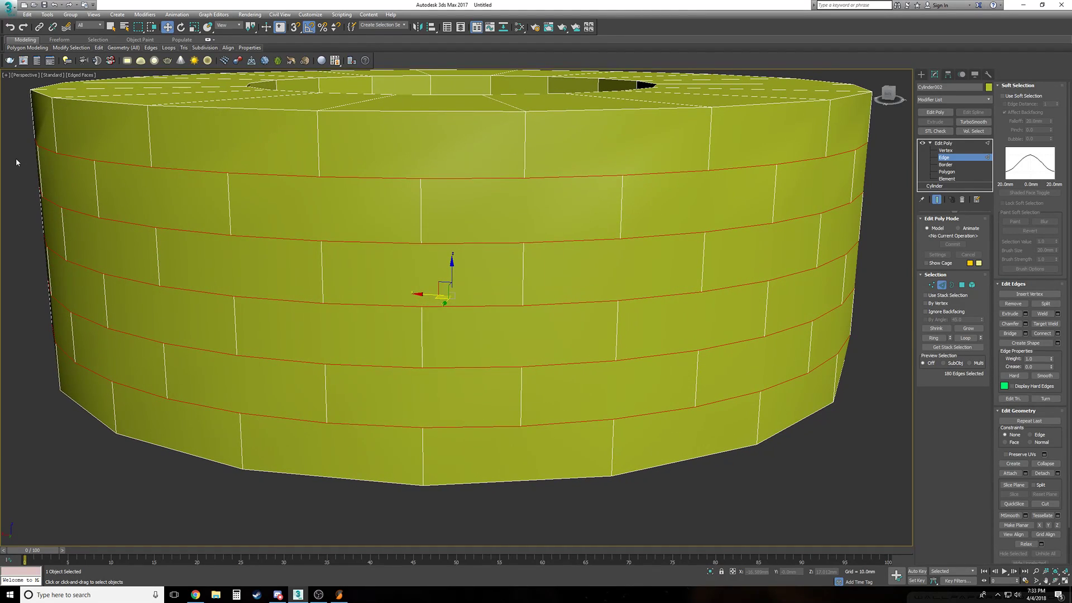
middle_click_drag(16, 160, 16, 162, "alt")
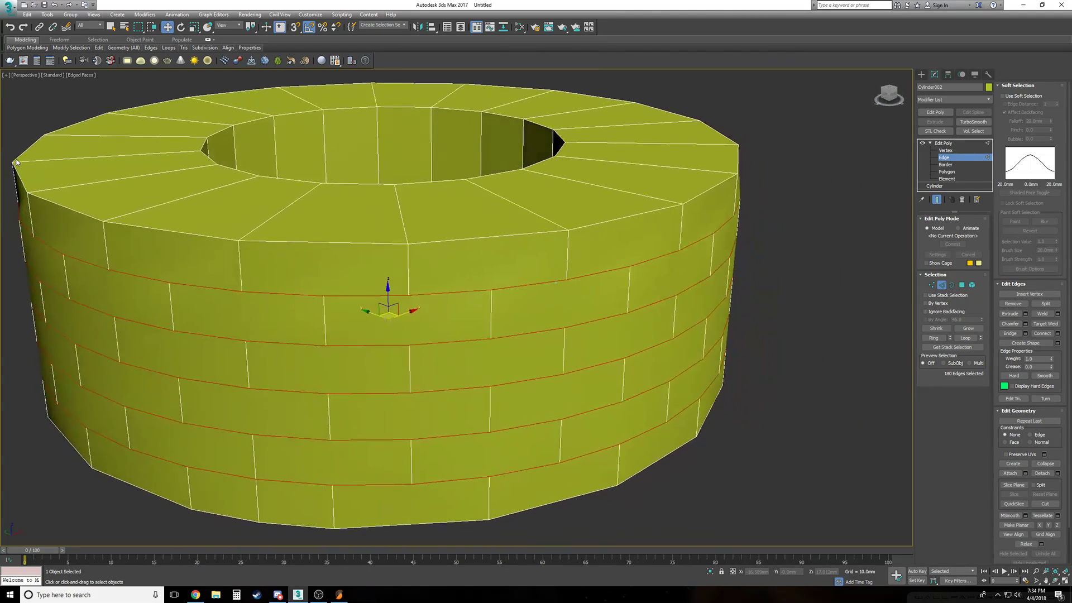
Select all edges of the brick-patterned ring
scroll(16, 162, "down", 5)
left_click_drag(141, 134, 659, 446)
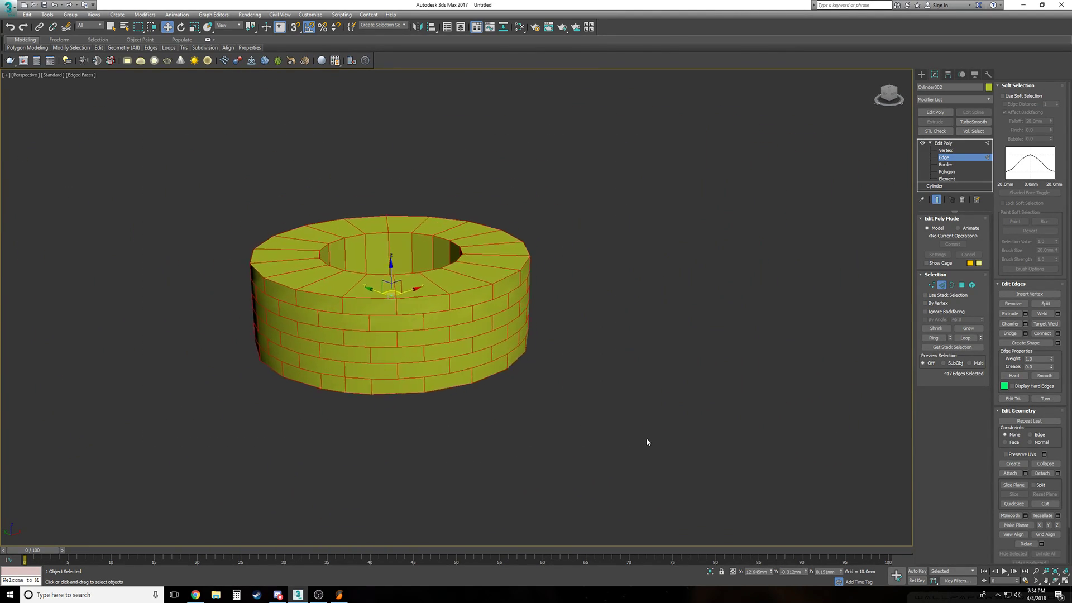
scroll(646, 438, "up", 6)
middle_click_drag(641, 434, 641, 434, "alt")
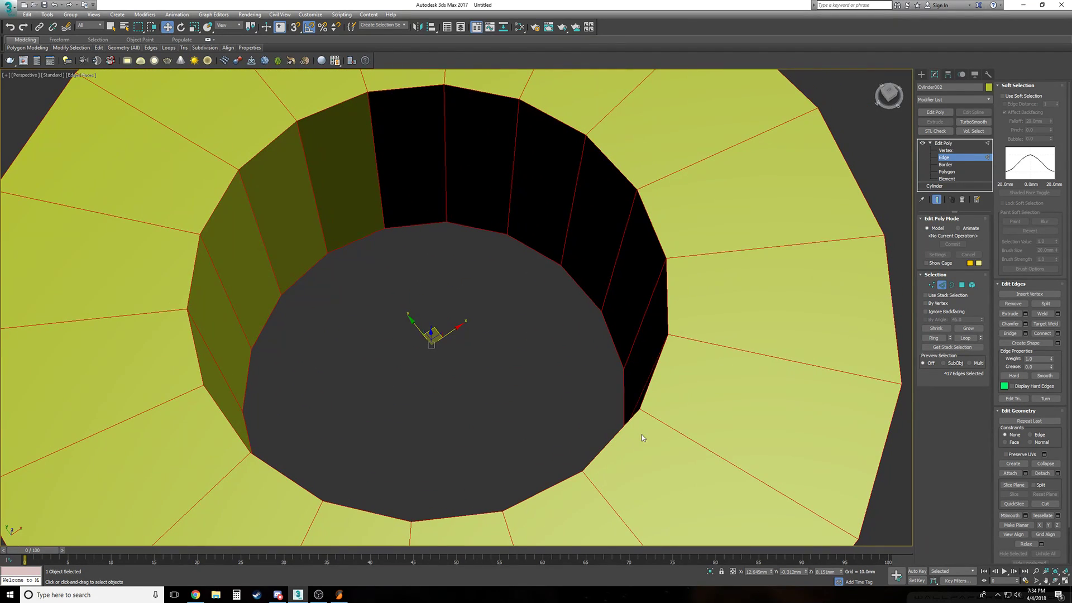
scroll(641, 435, "down", 4)
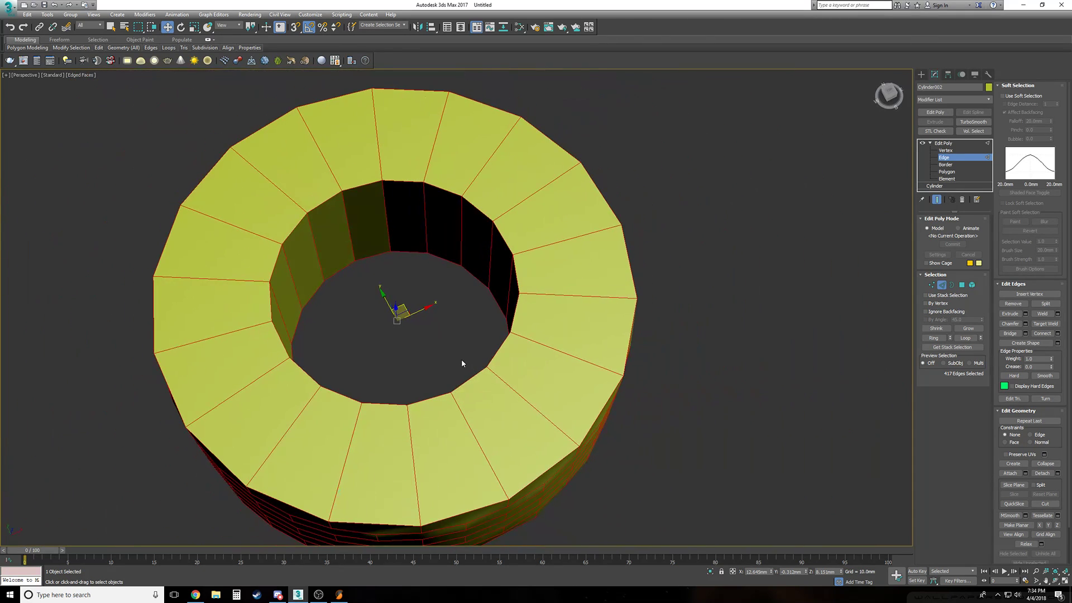
In the top view, exclude the ring's inner bore edges from the selection while keeping all radial and outer edges selected, and return to perspective
key("t")
scroll(253, 393, "down", 10)
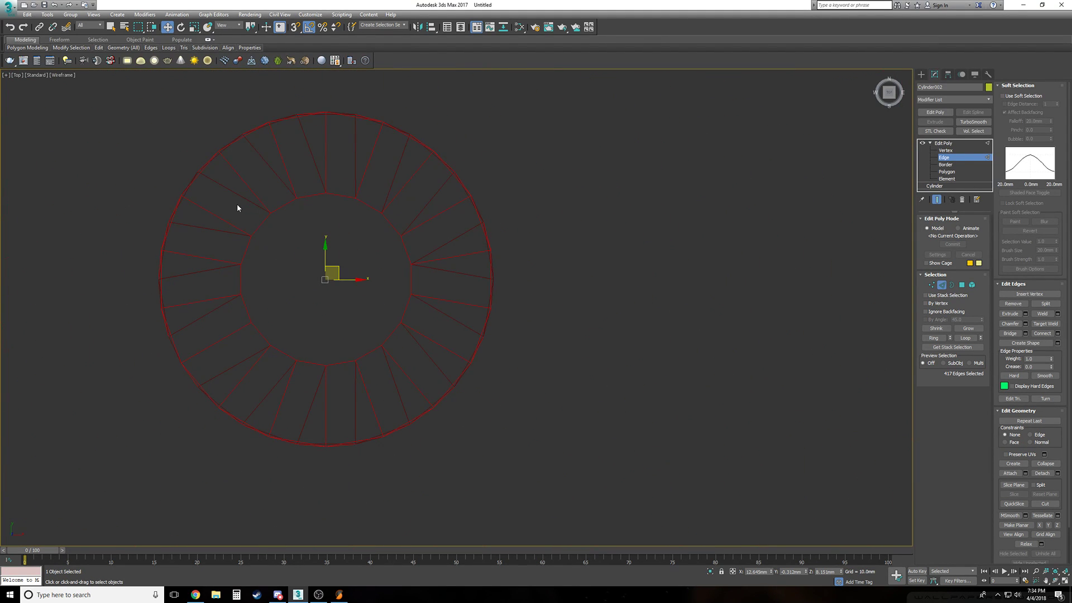
left_click_drag(235, 203, 426, 376)
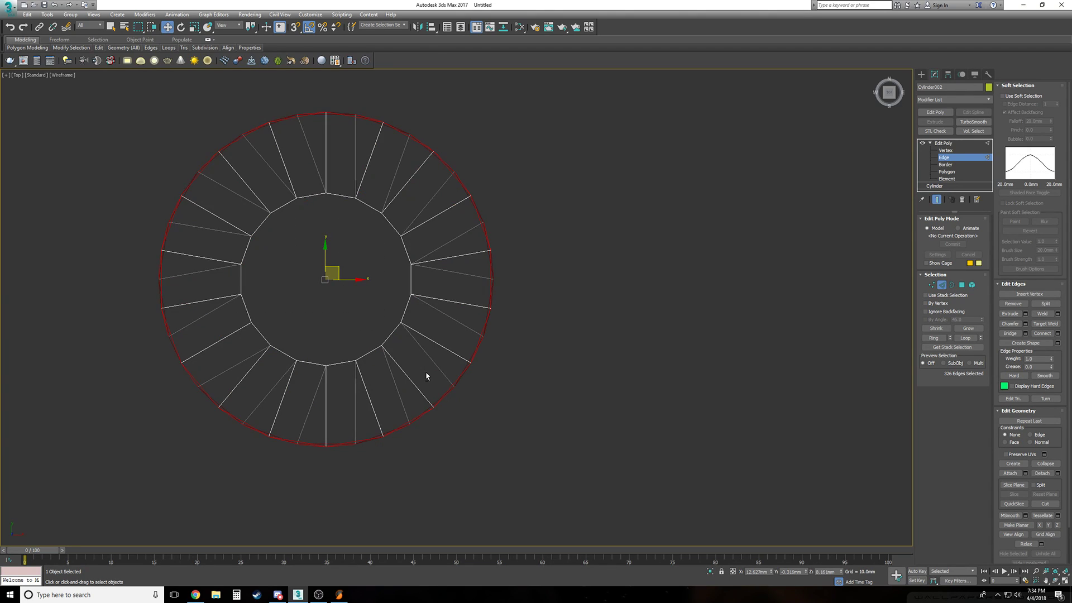
left_click_drag(436, 278, 219, 350, "ctrl")
left_click_drag(293, 402, 237, 374, "ctrl")
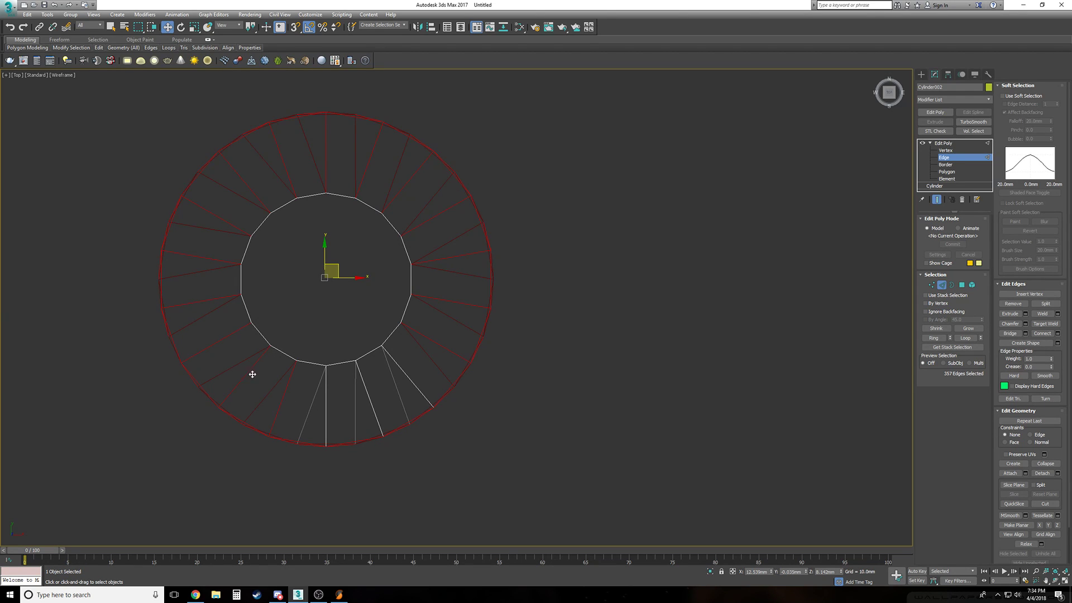
left_click_drag(354, 409, 277, 404, "ctrl")
left_click_drag(403, 388, 350, 413, "ctrl")
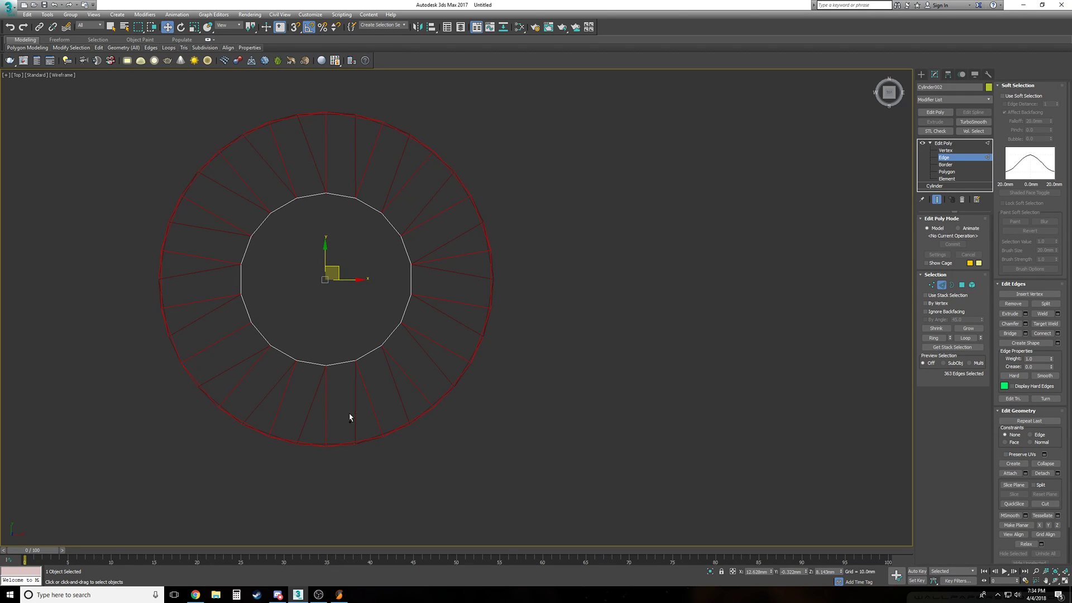
key("p")
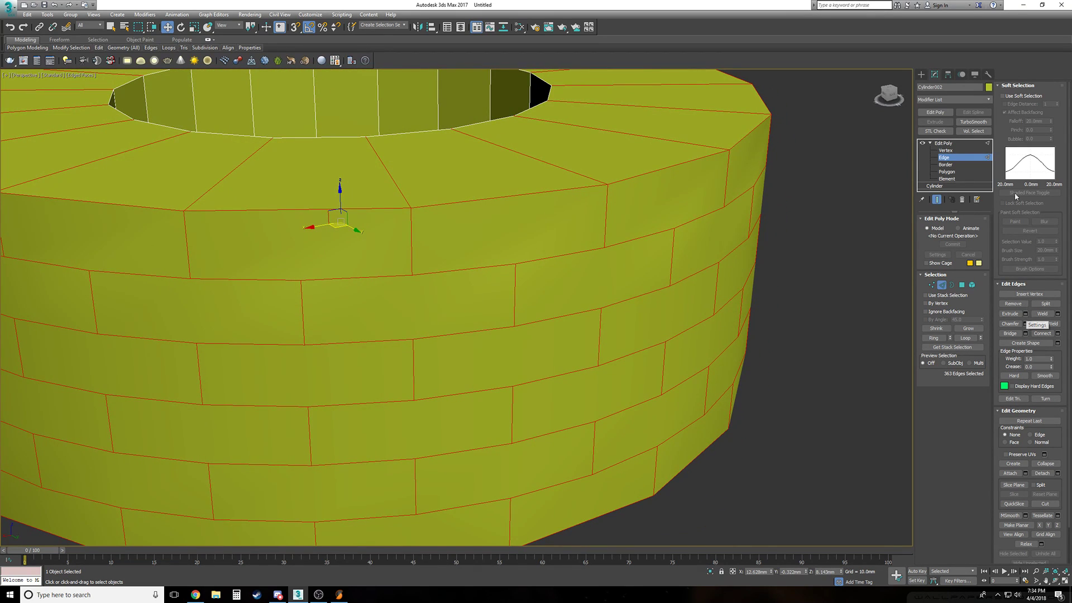
Try extruding the selected brick edges with a height of 0 mm and a width of 0.152 mm
left_click(1053, 87)
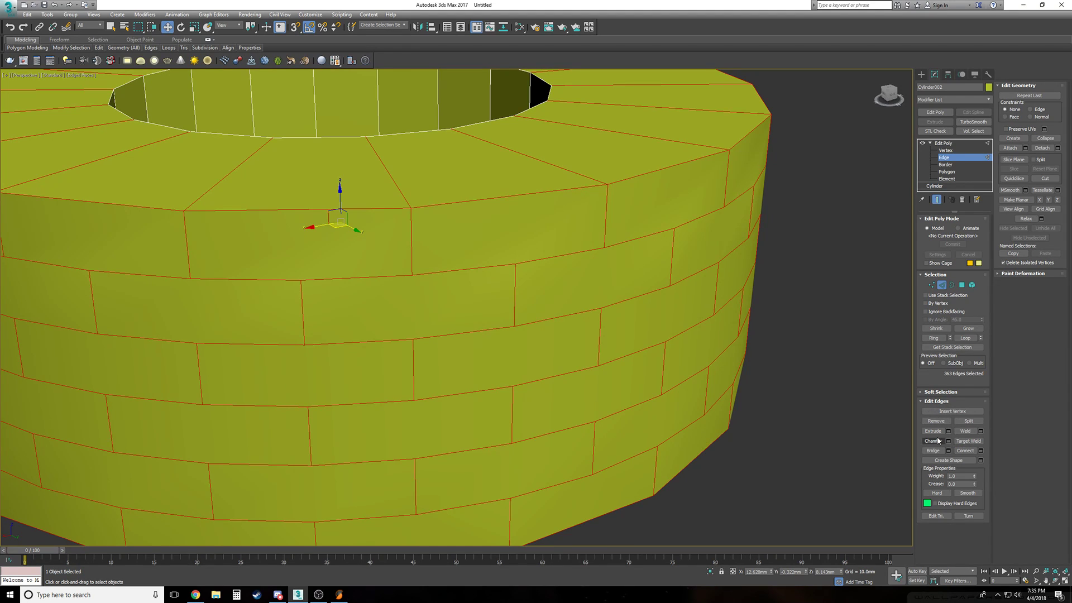
left_click(957, 393)
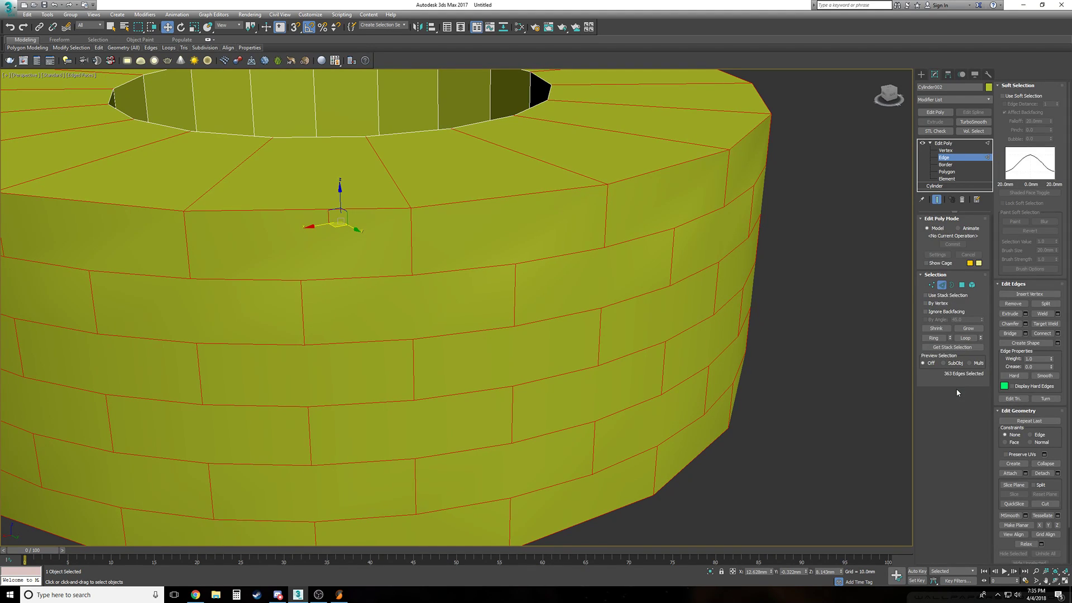
left_click(1033, 85)
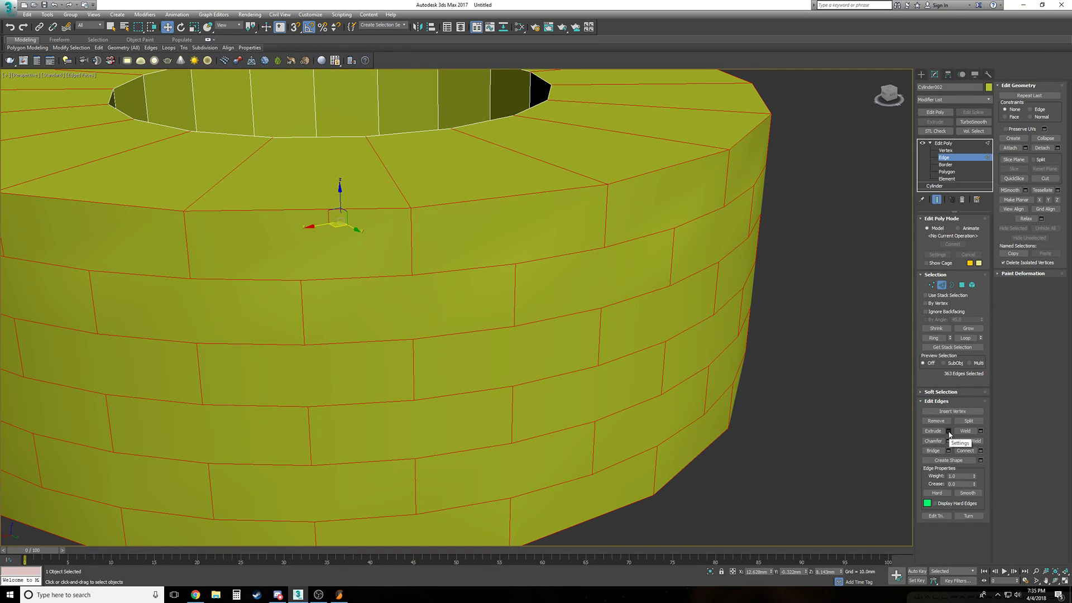
left_click(949, 432)
scroll(698, 396, "up", 8)
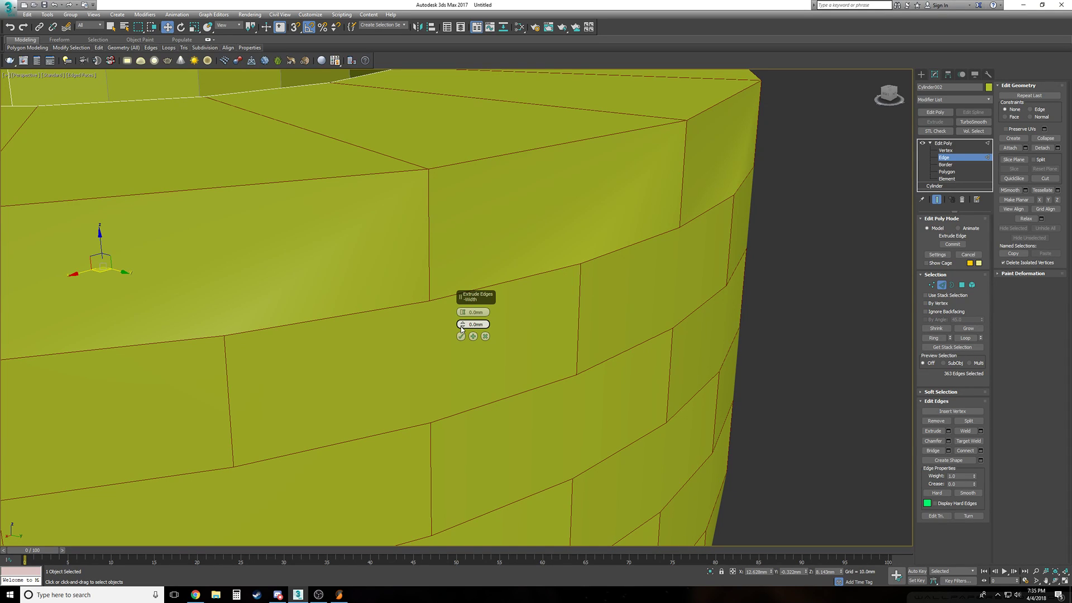
left_click_drag(462, 328, 462, 325)
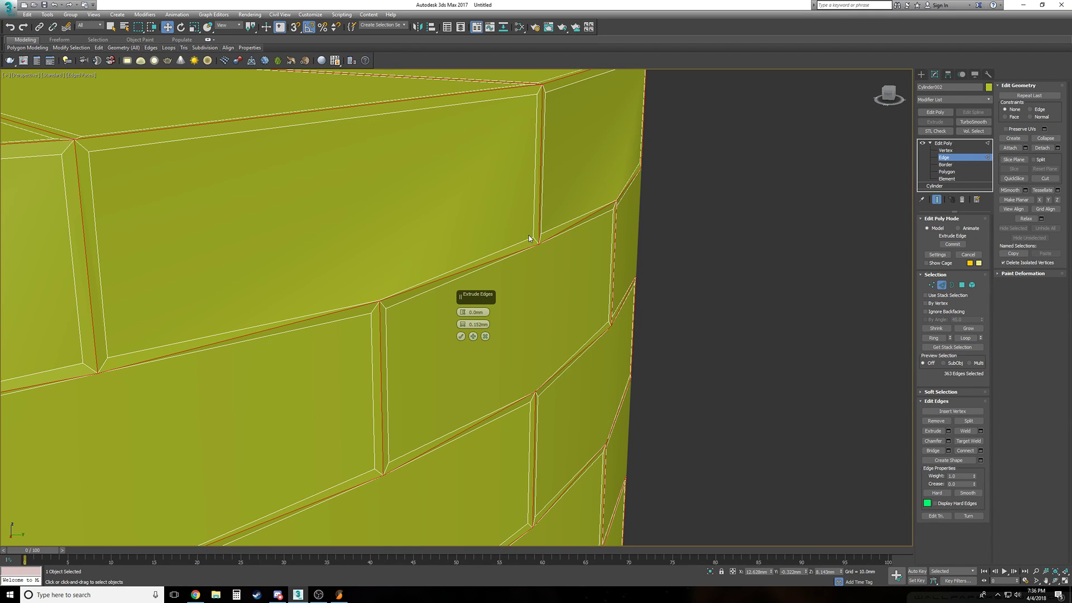
scroll(493, 251, "down", 5)
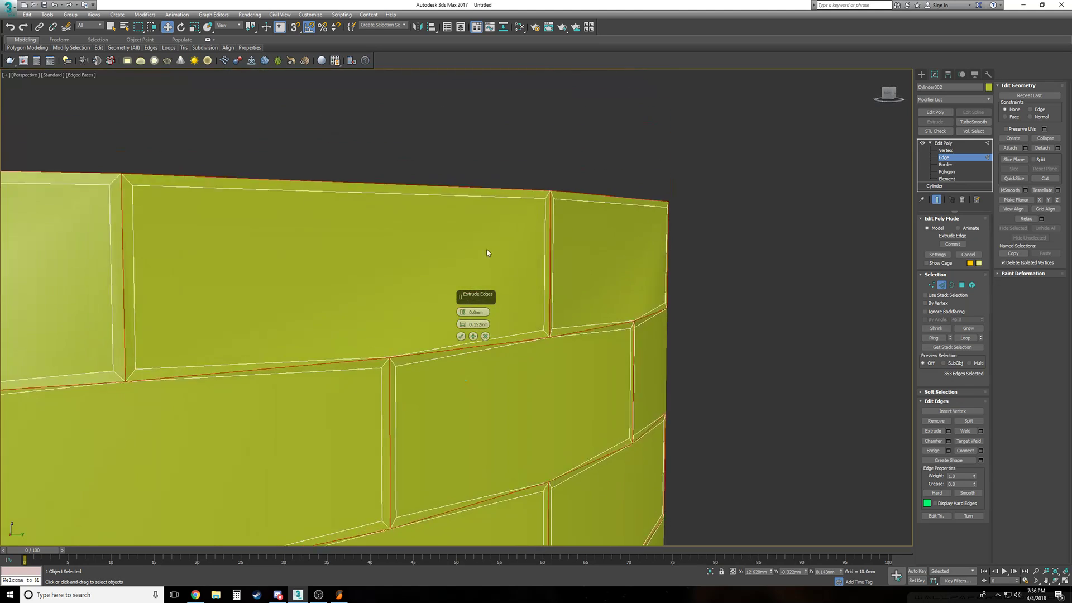
middle_click_drag(384, 329, 386, 357, "alt")
left_click(485, 336)
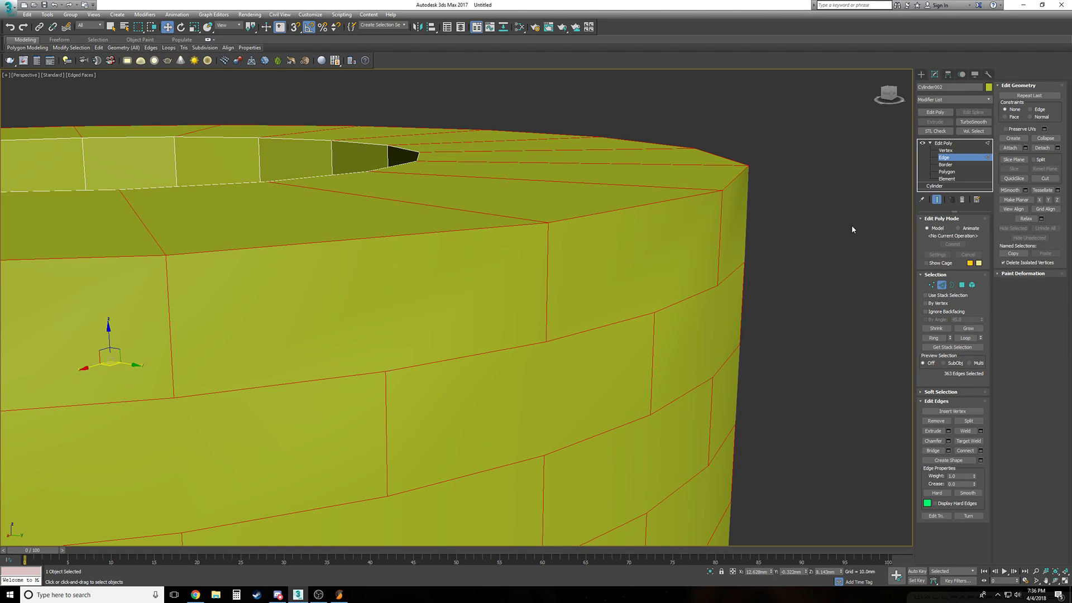
Try to cut a new edge across a top-row brick face with snapping enabled
left_click(867, 239)
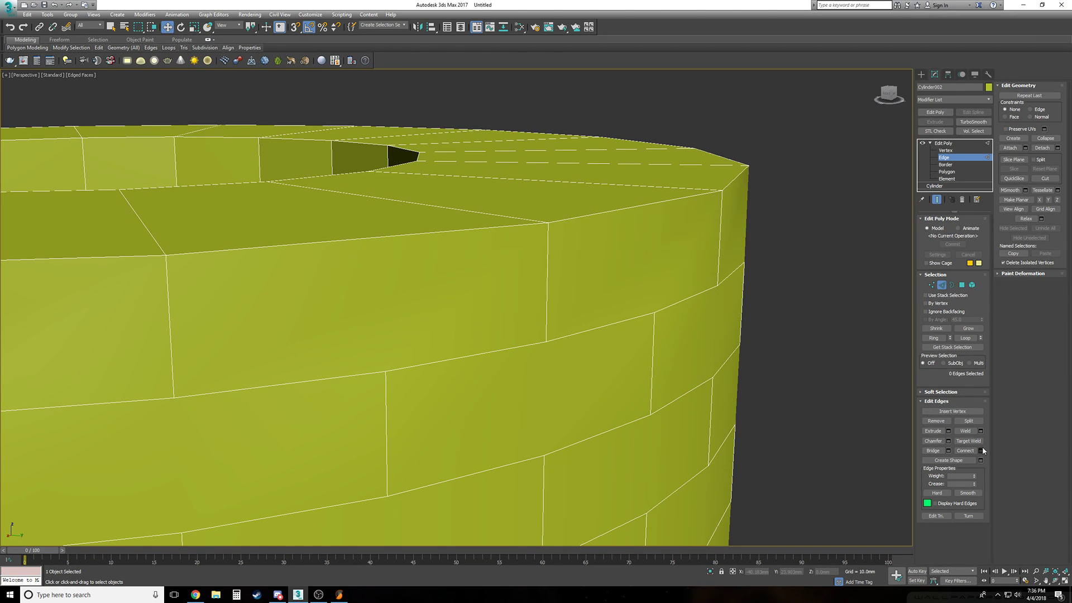
left_click(1045, 178)
key("s")
left_click(545, 341)
left_click(362, 238)
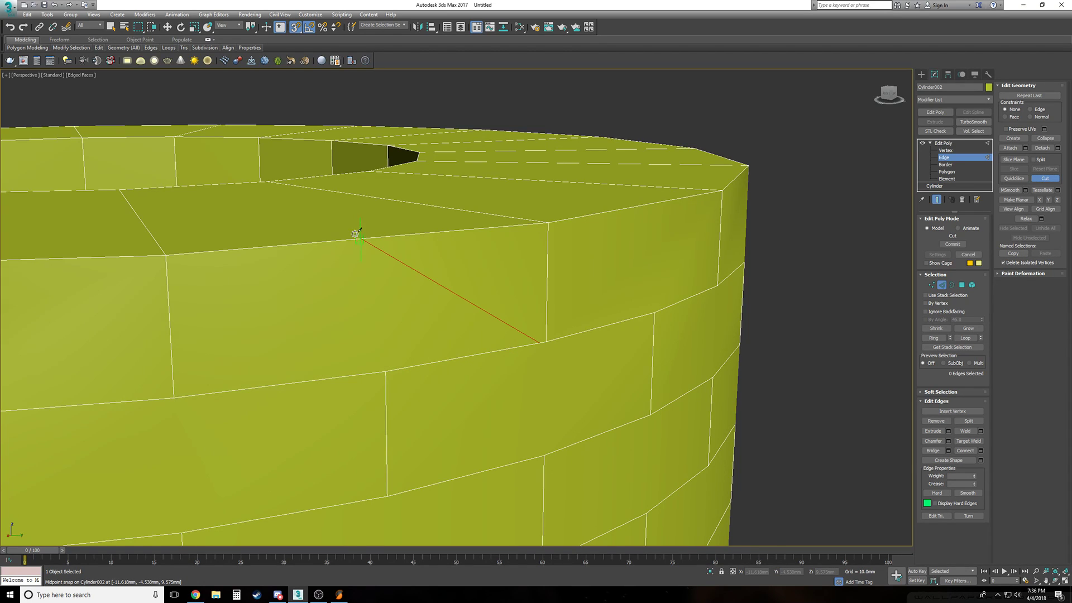
key("ctrl+z")
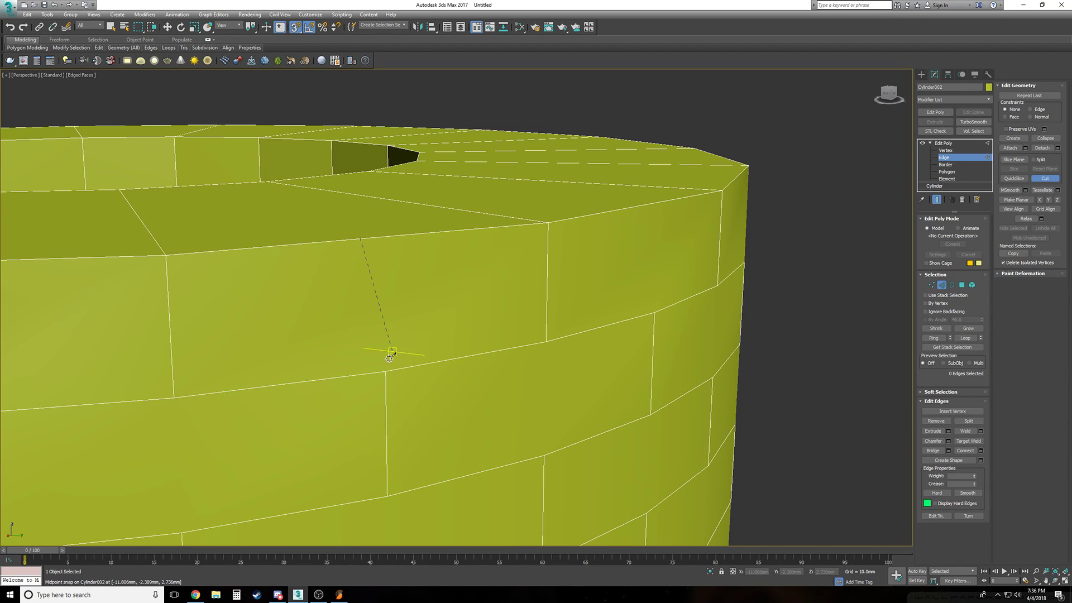
left_click(385, 371)
key("F3")
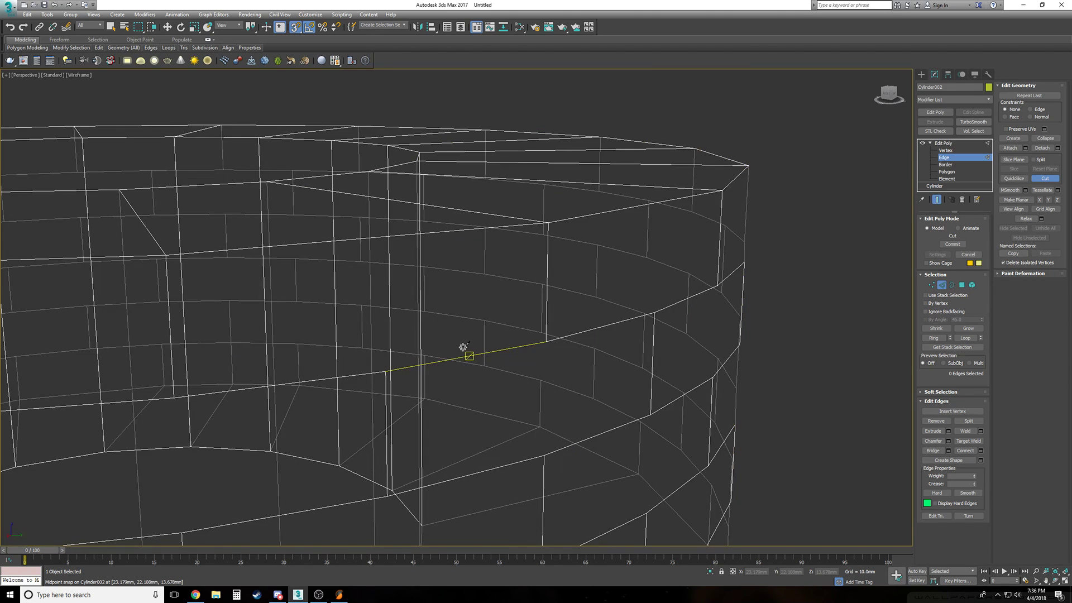
key("ctrl+z")
key("ctrl+z")
right_click(514, 351)
Cut an edge from the second row's vertical joint up through the top-row brick and across the top face to the bore rim
left_click(813, 321)
left_click(1045, 180)
key("F3")
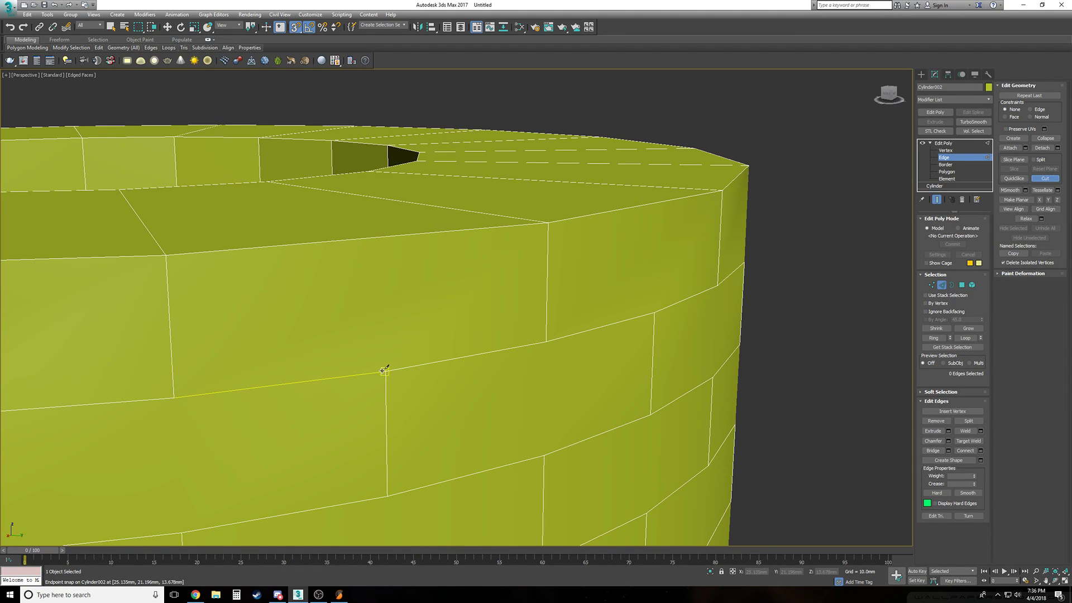
left_click(383, 372)
left_click(375, 236)
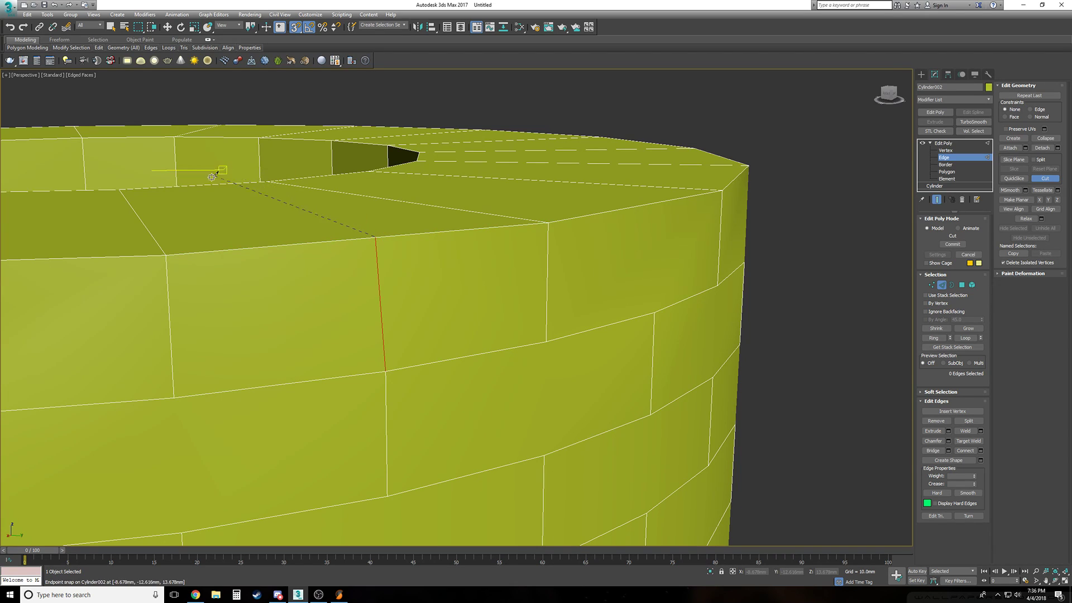
left_click(195, 184)
key("Escape")
key("w")
left_click(946, 165)
left_click(945, 158)
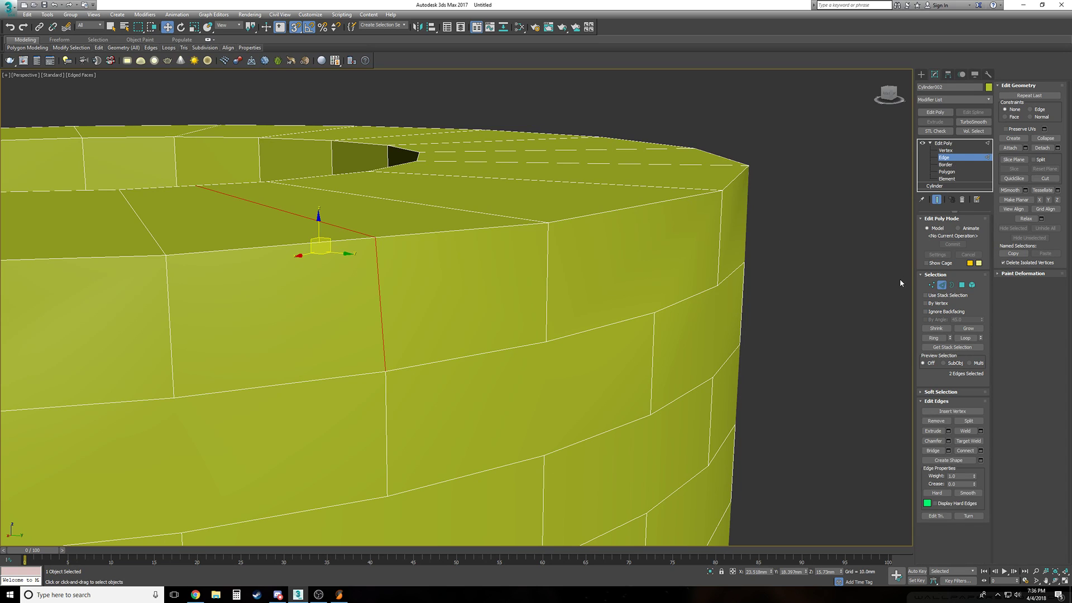
key("s")
Select the edges bordering the newly cut top-row brick, its two radial top edges, the adjoining bottom edge and the vertical joint below
left_click(427, 363)
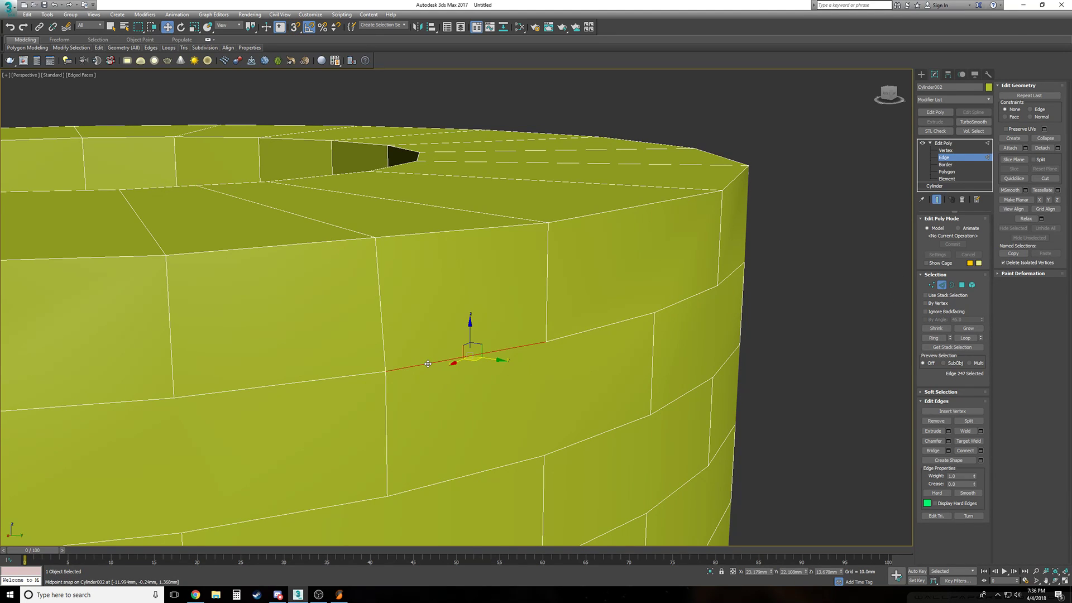
left_click(362, 377, "ctrl")
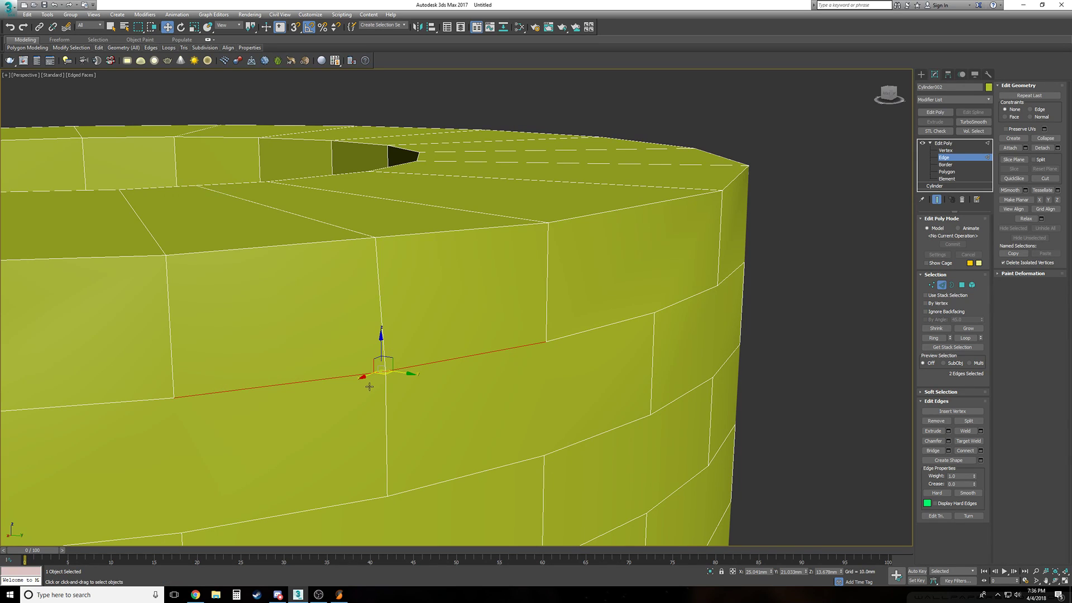
left_click(139, 400, "ctrl")
left_click(172, 372, "ctrl")
left_click(548, 279, "ctrl")
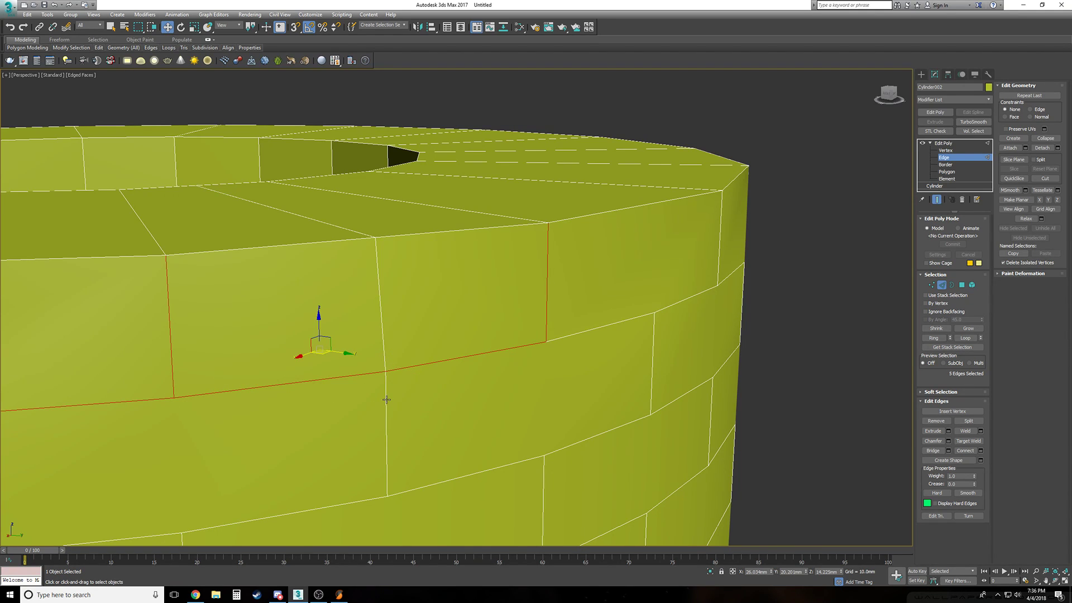
left_click(387, 400, "ctrl")
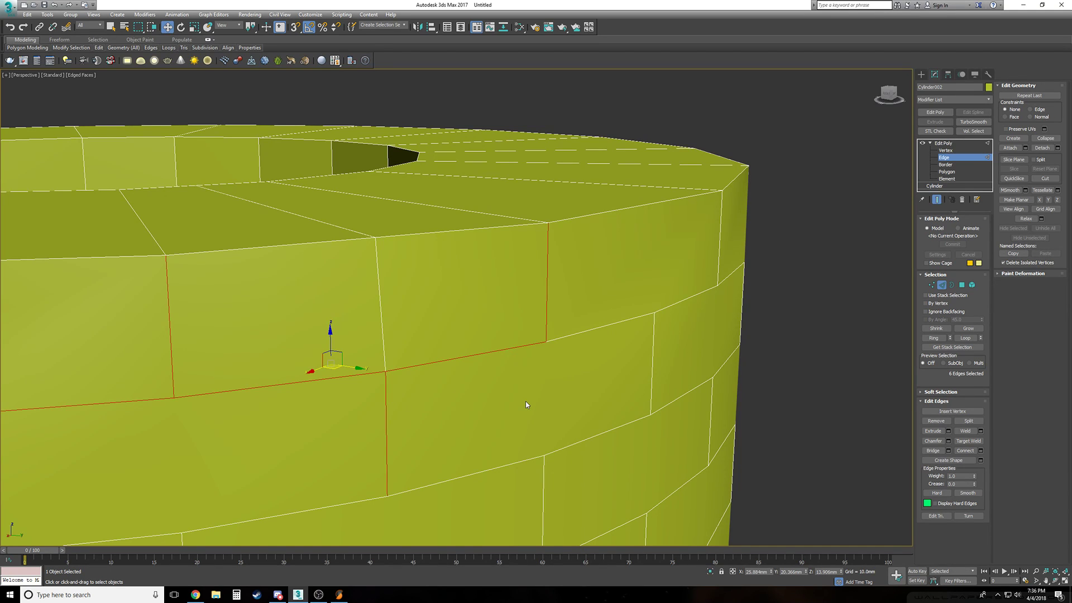
left_click(470, 211, "ctrl")
left_click(157, 241, "ctrl")
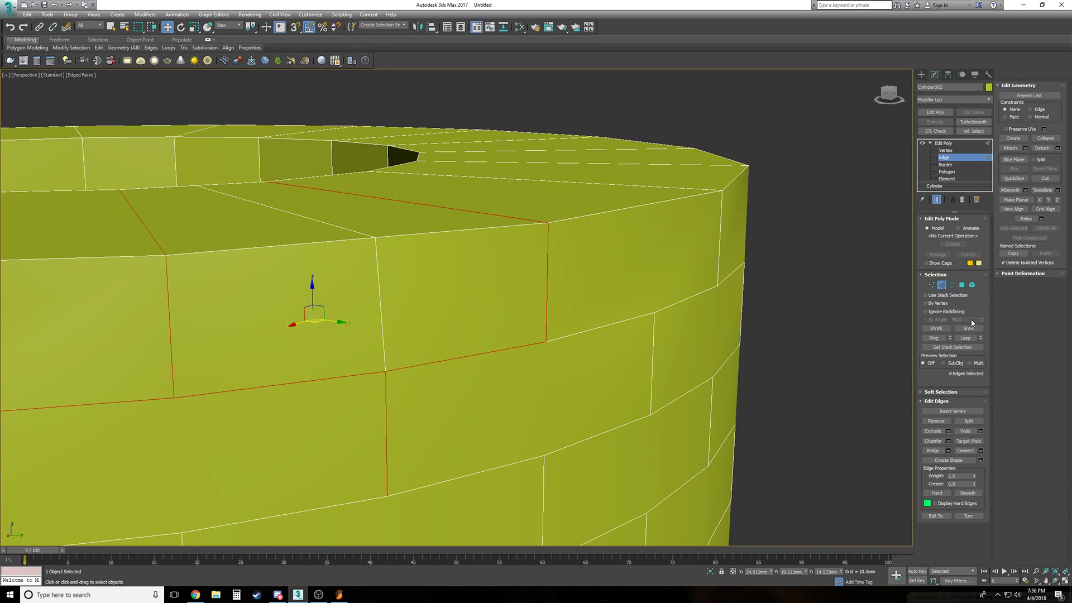
Try extruding the selected brick outline edges with 0 mm height and 0.152 mm width, examining the corners where the joints meet
left_click(948, 433)
scroll(410, 319, "up", 5)
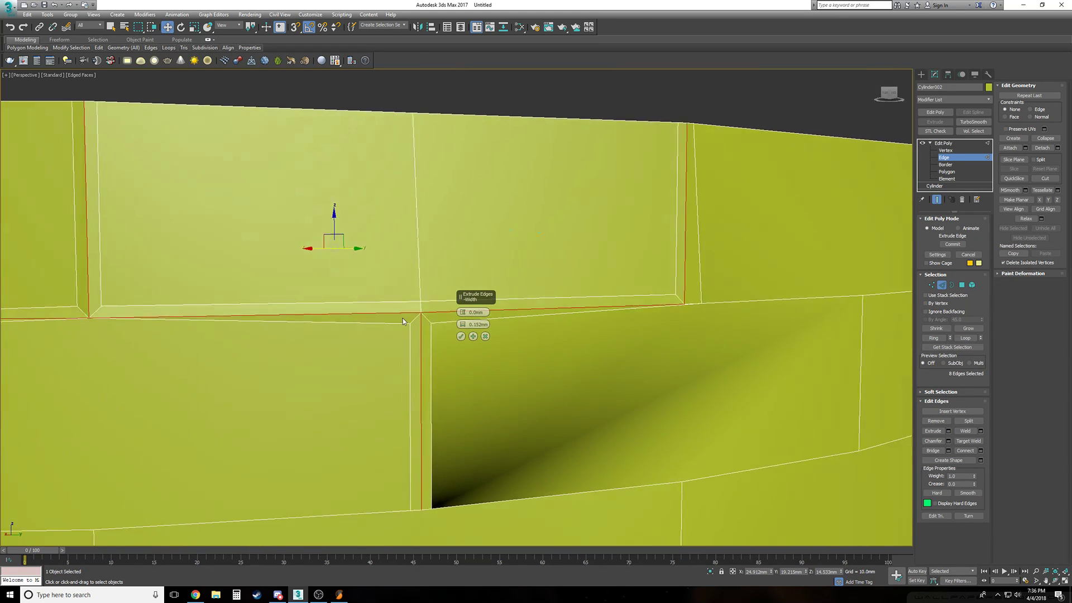
middle_click_drag(437, 314, 284, 285, "alt")
scroll(322, 317, "up", 2)
scroll(284, 286, "up", 1)
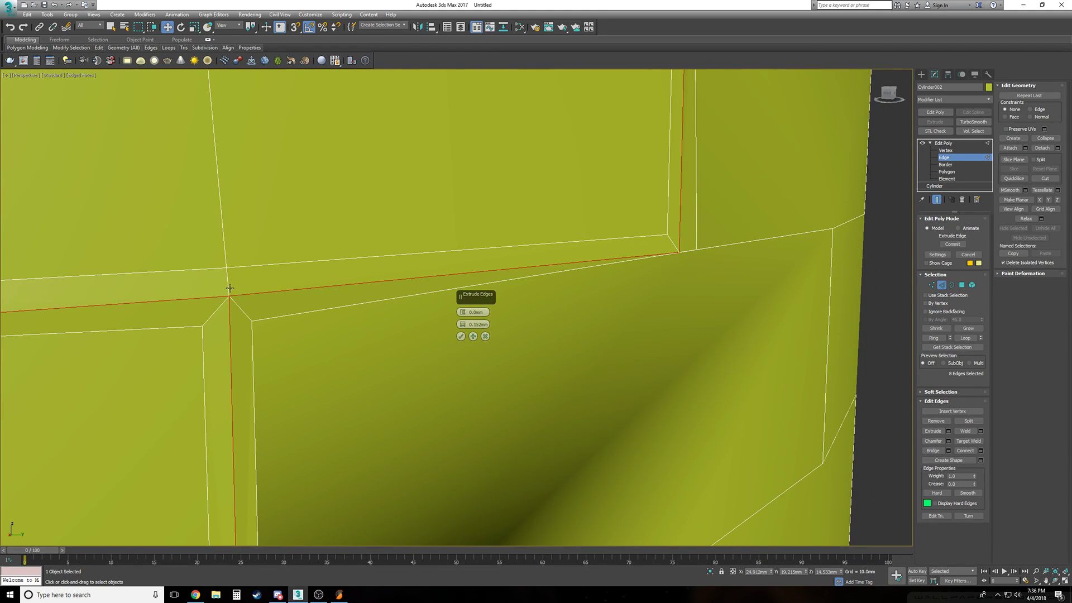
scroll(229, 287, "down", 5)
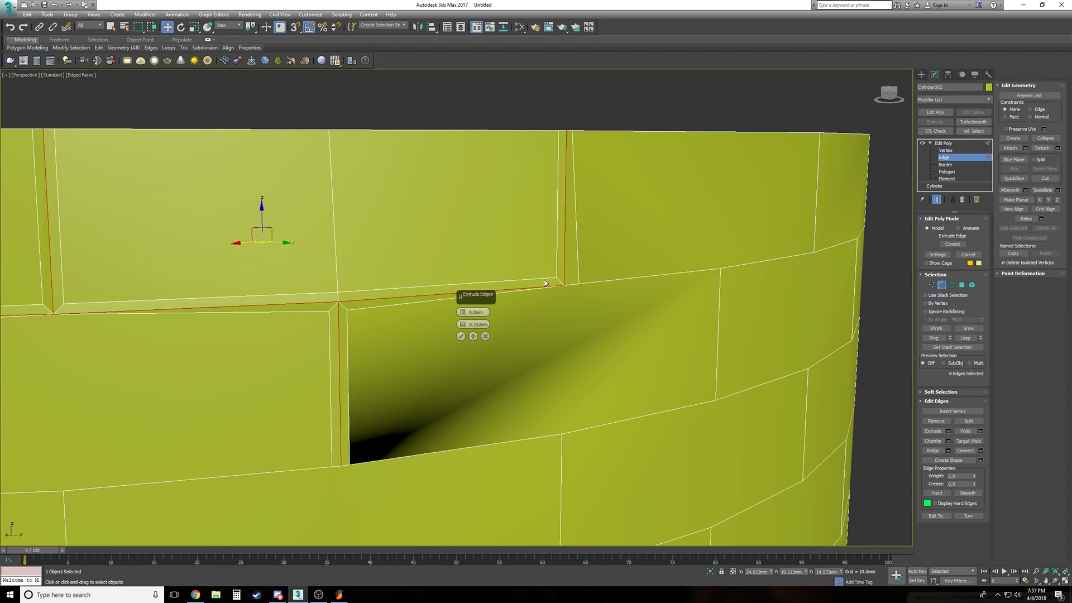
middle_click_drag(604, 350, 379, 291, "alt")
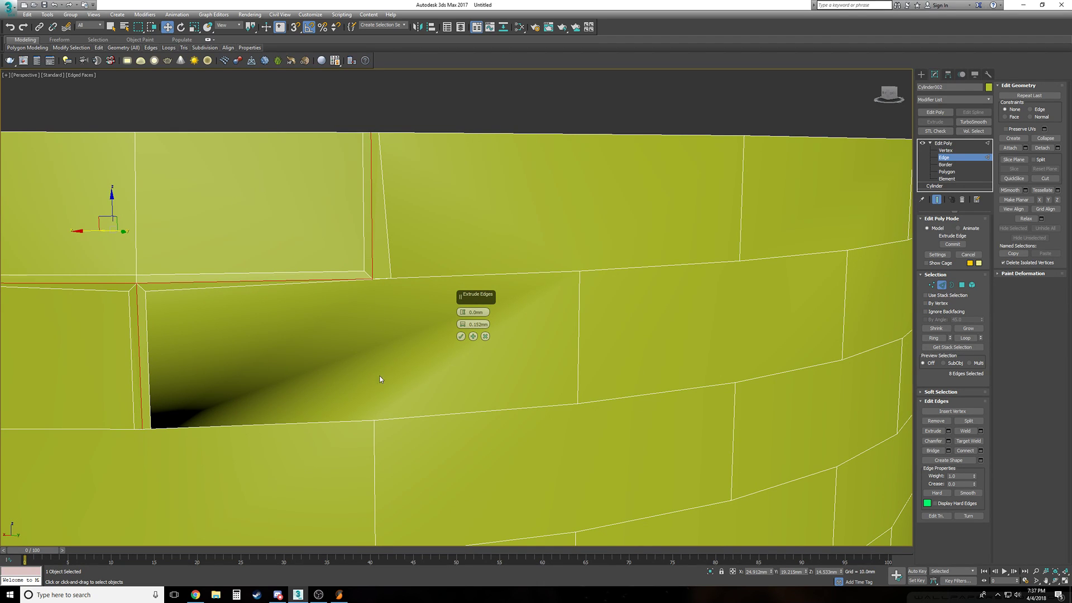
scroll(371, 330, "down", 10)
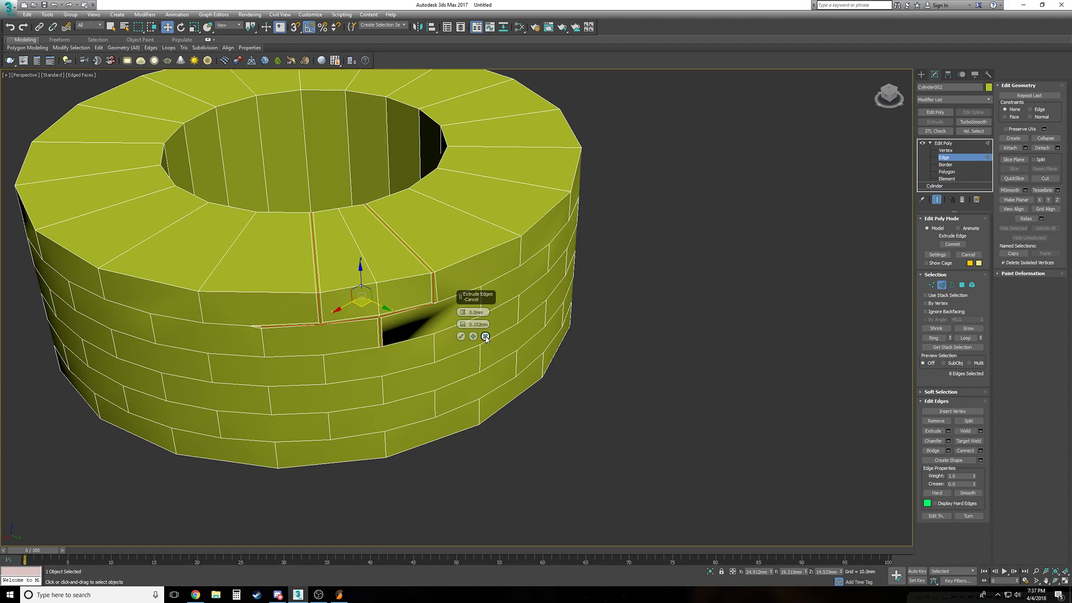
left_click(485, 336)
Leave edge editing on the brick cylinder and deselect it
left_click(956, 144)
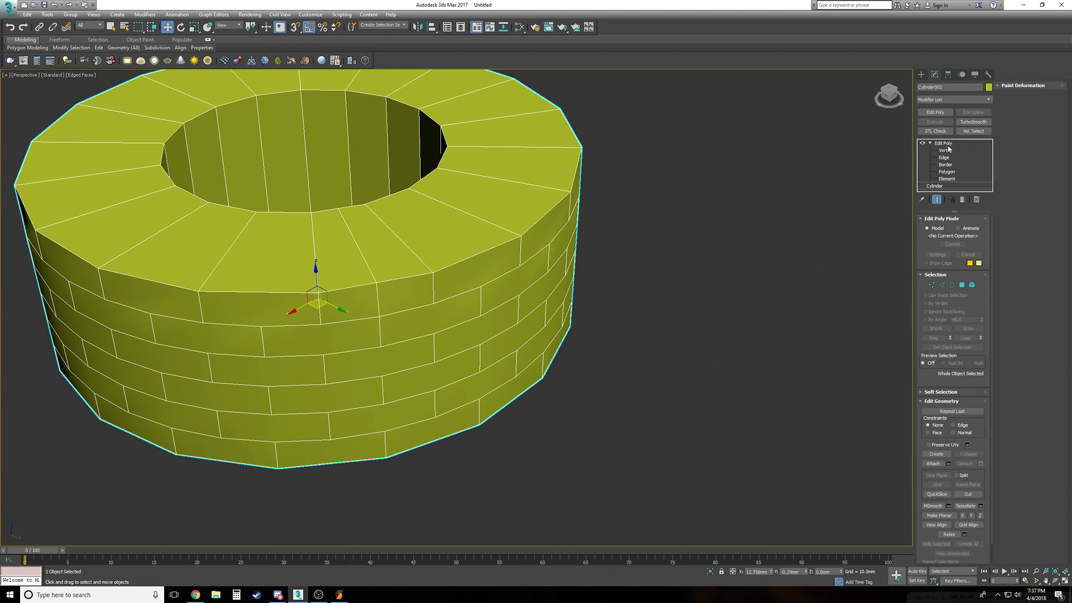
left_click(930, 143)
scroll(689, 280, "down", 4)
left_click(683, 280)
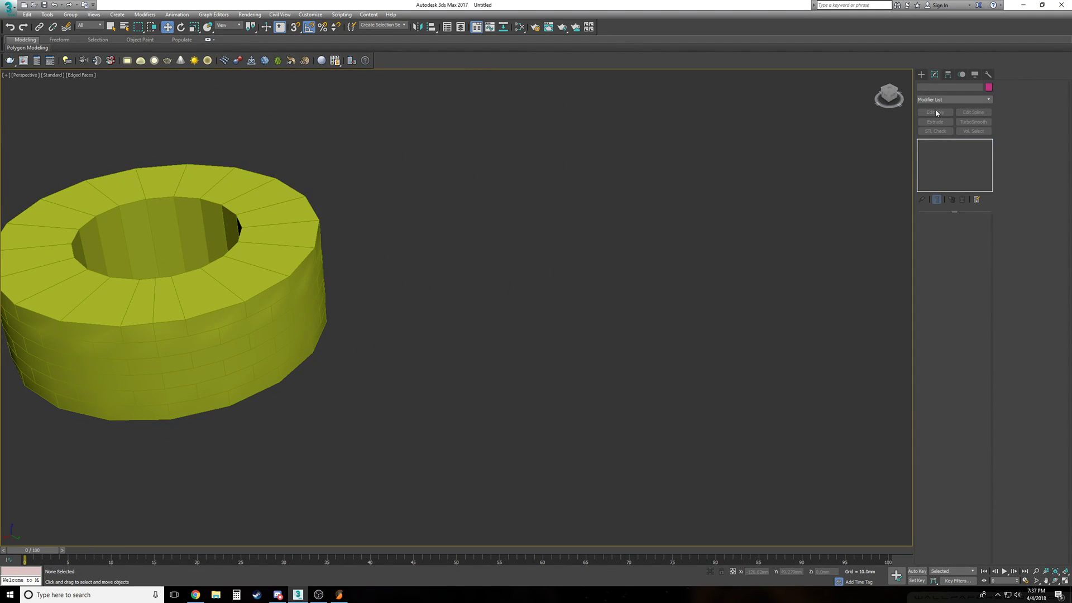
Create a tube from edge to edge over the brick cylinder with snapping on, about 24.8 mm outer radius, 24.6 mm inner radius and 8.3 mm high
left_click(921, 74)
left_click(969, 143)
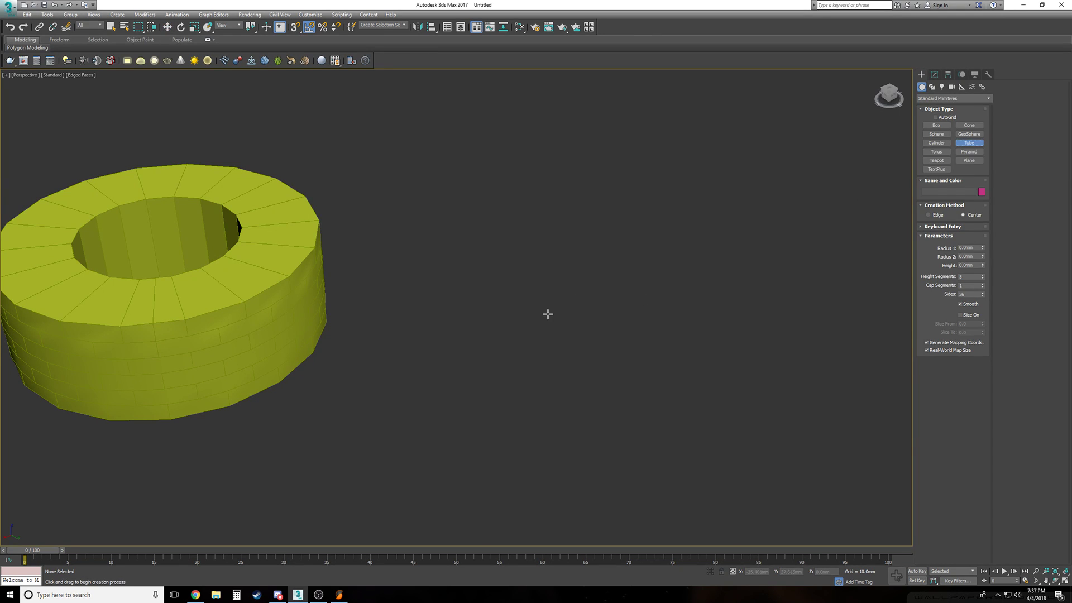
left_click_drag(547, 315, 527, 303)
right_click(528, 304)
key("t")
key("z")
key("s")
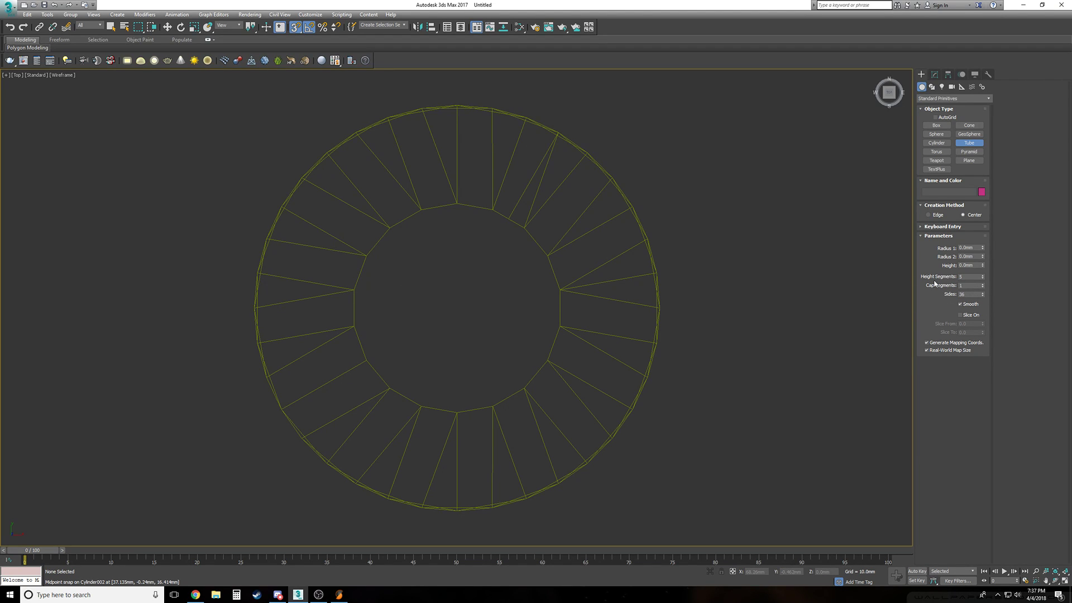
left_click(938, 215)
left_click_drag(658, 307, 254, 306)
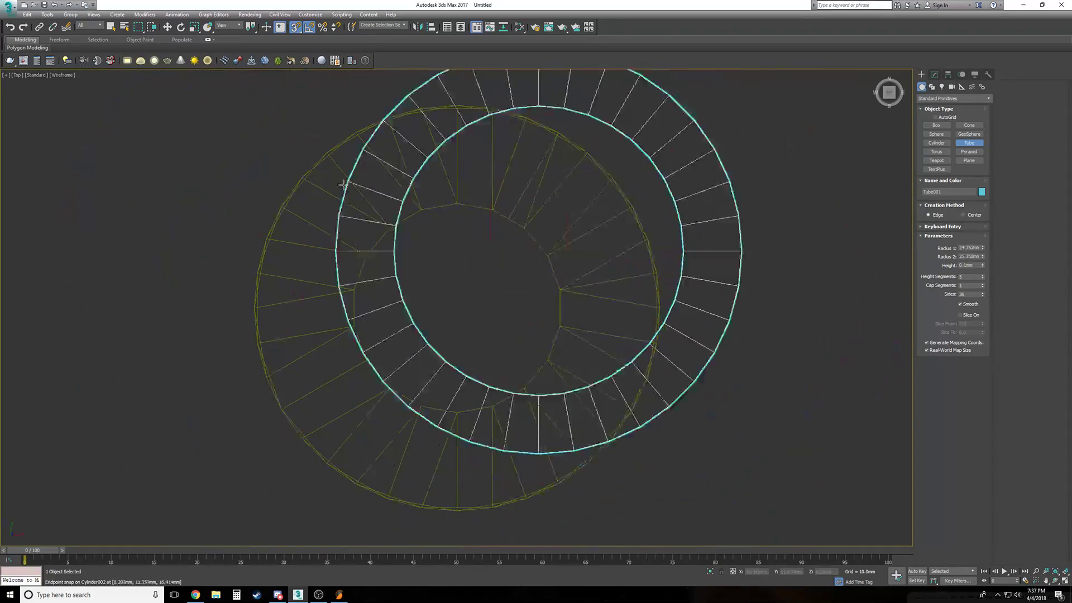
left_click(256, 307)
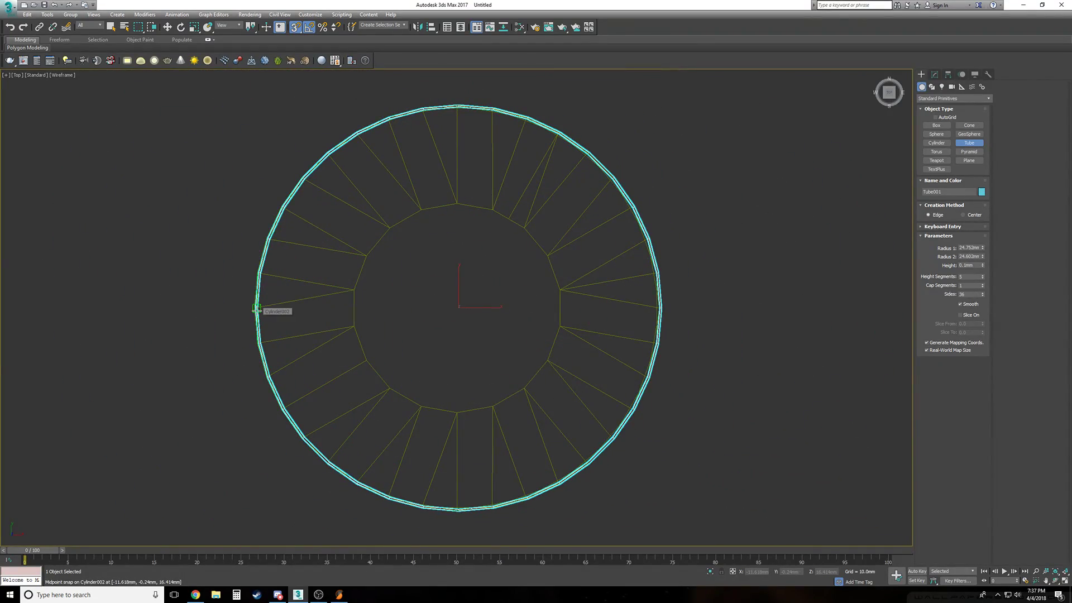
left_click(562, 290)
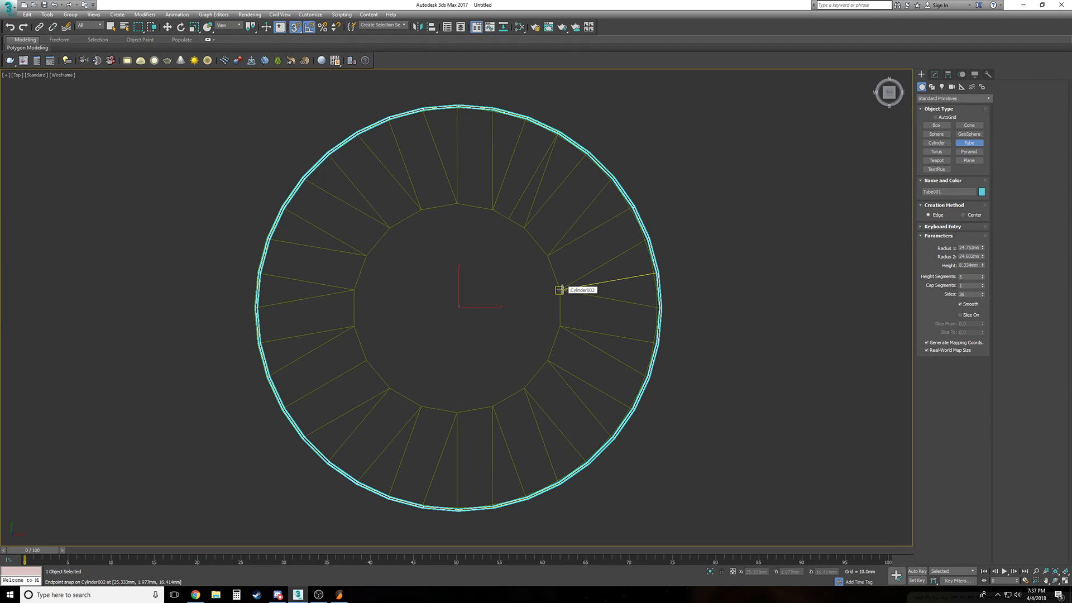
key("p")
mouse_move(561, 290)
middle_mouse_down("alt")
mouse_move(531, 293)
mouse_move(559, 325)
middle_mouse_up("alt")
right_click(559, 324)
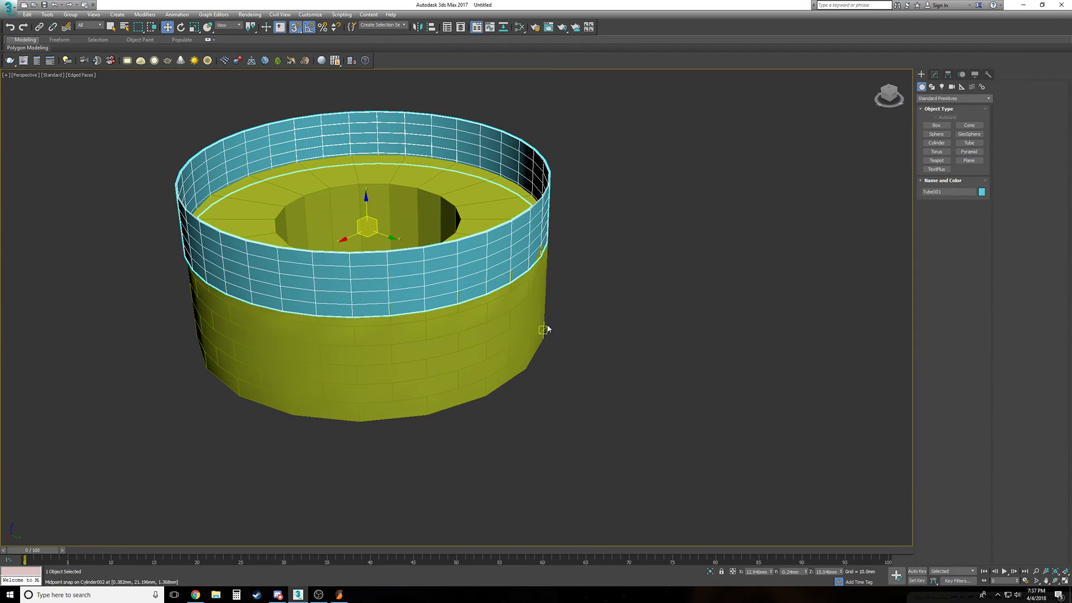
Turn snapping off and set the tube's absolute world Z position to 0 mm
left_click(296, 27)
left_click(167, 27)
right_click(174, 27)
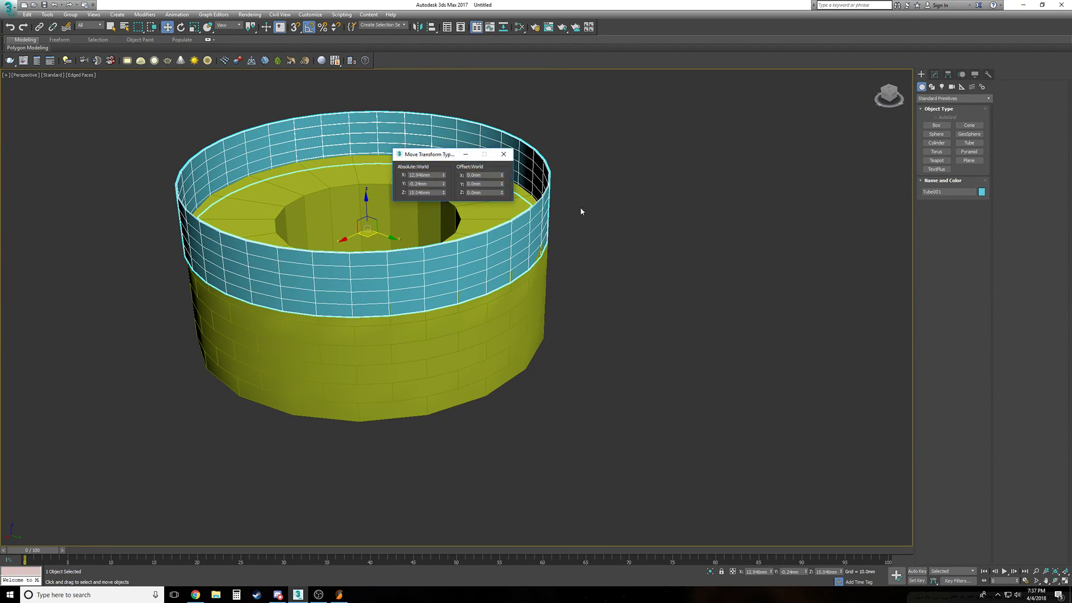
right_click(444, 193)
left_click(505, 159)
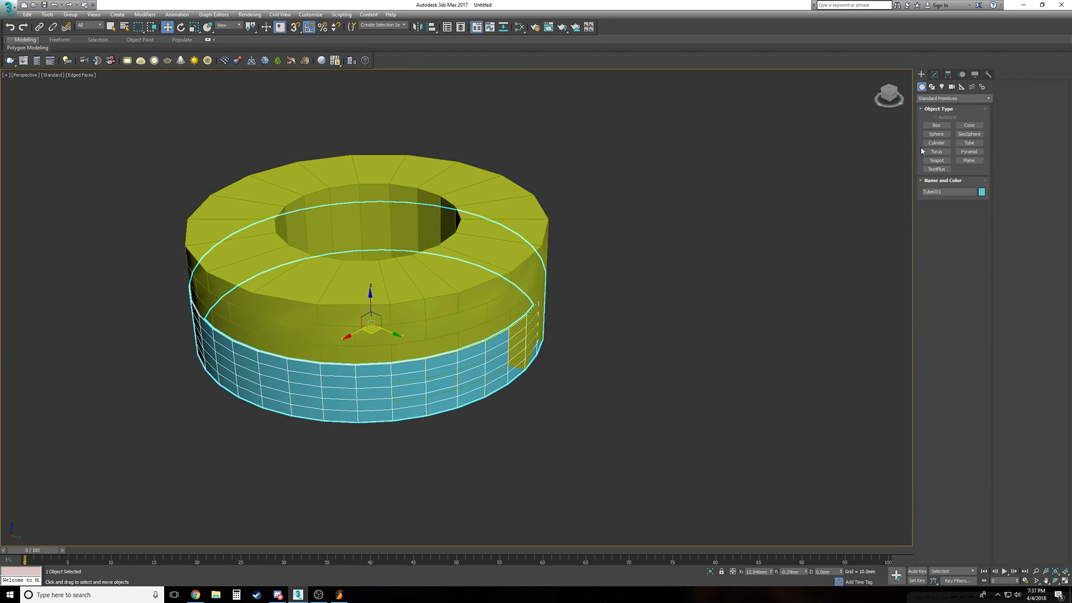
Set the tube's height to 16 mm
left_click(934, 74)
left_click_drag(984, 250, 966, 208)
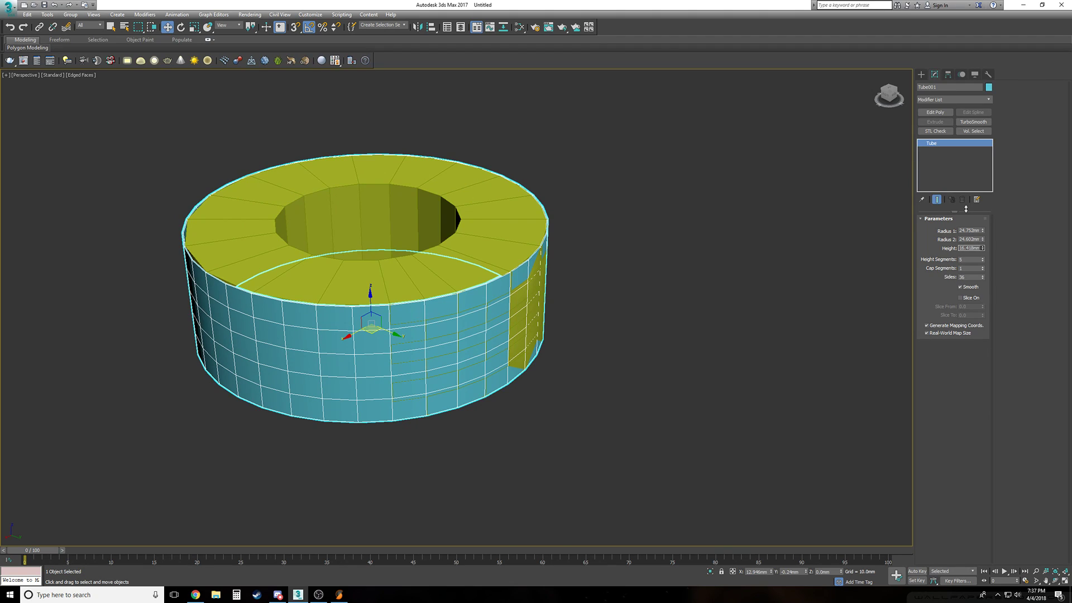
double_click(966, 249)
type("16.0")
key("Return")
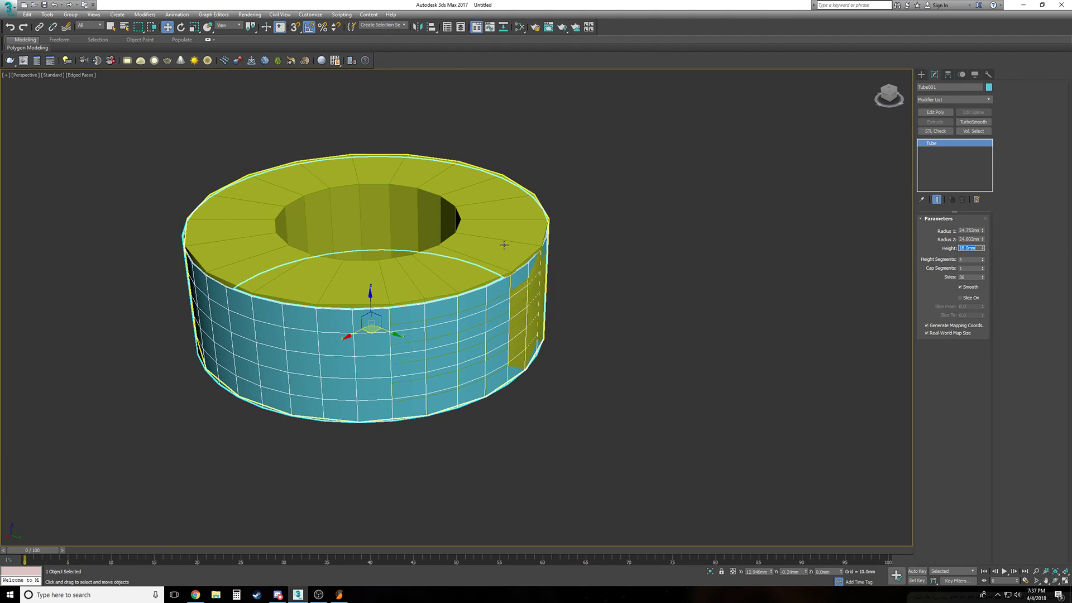
left_click(505, 246)
left_click(448, 294)
Set the tube's Radius 1 to 13 mm and Radius 2 to 24 mm, comparing it with the brick cylinder from above
key("t")
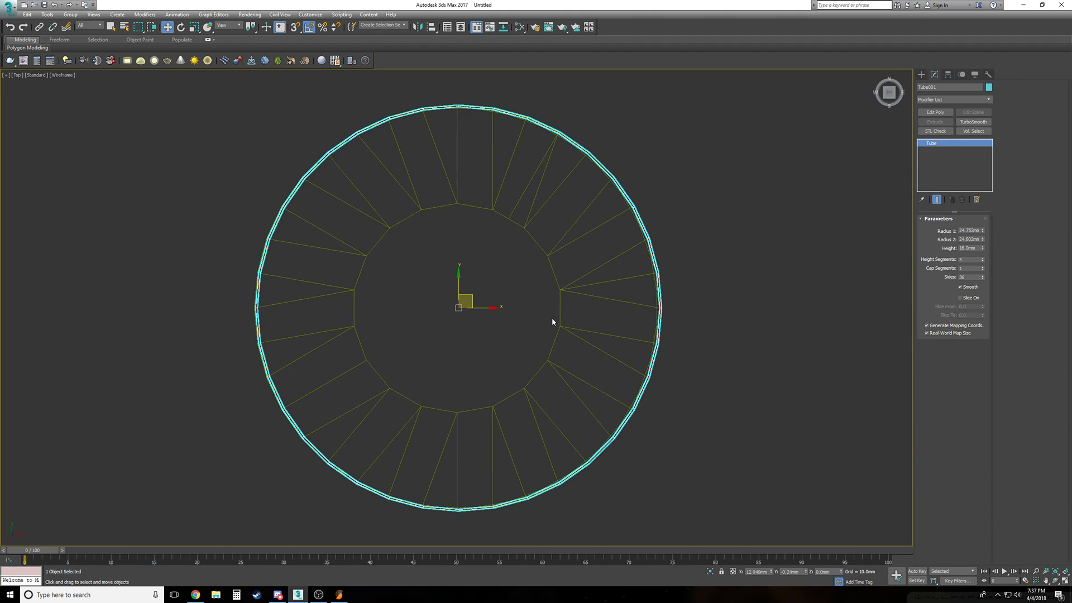
mouse_move(983, 240)
left_mouse_down()
mouse_move(982, 224)
mouse_move(983, 252)
left_mouse_up()
right_click(982, 241)
key("F3")
double_click(967, 230)
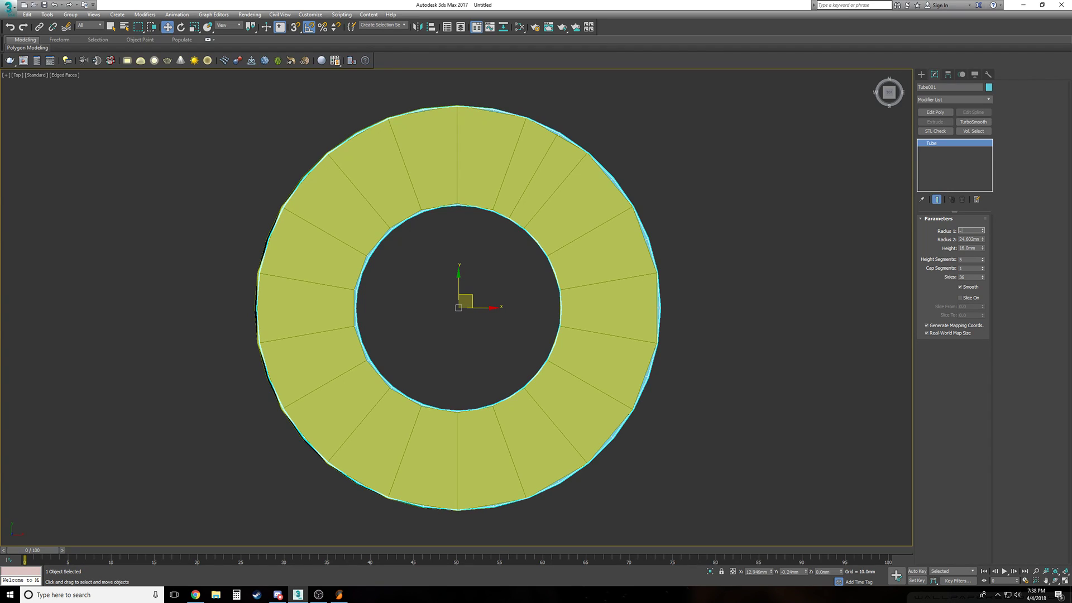
type("13")
key("Return")
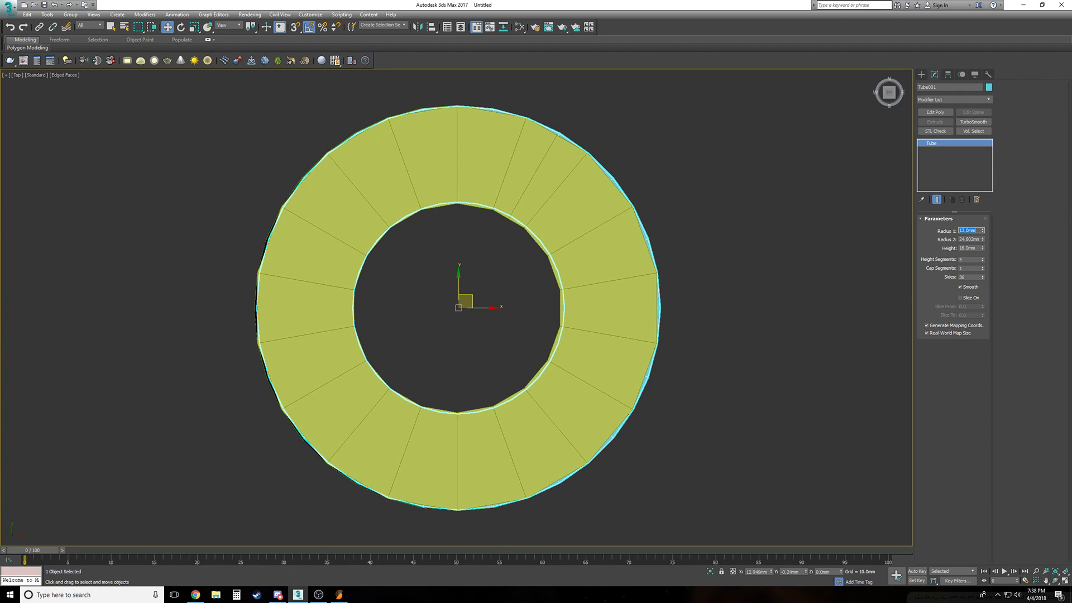
double_click(963, 239)
type("24")
key("Return")
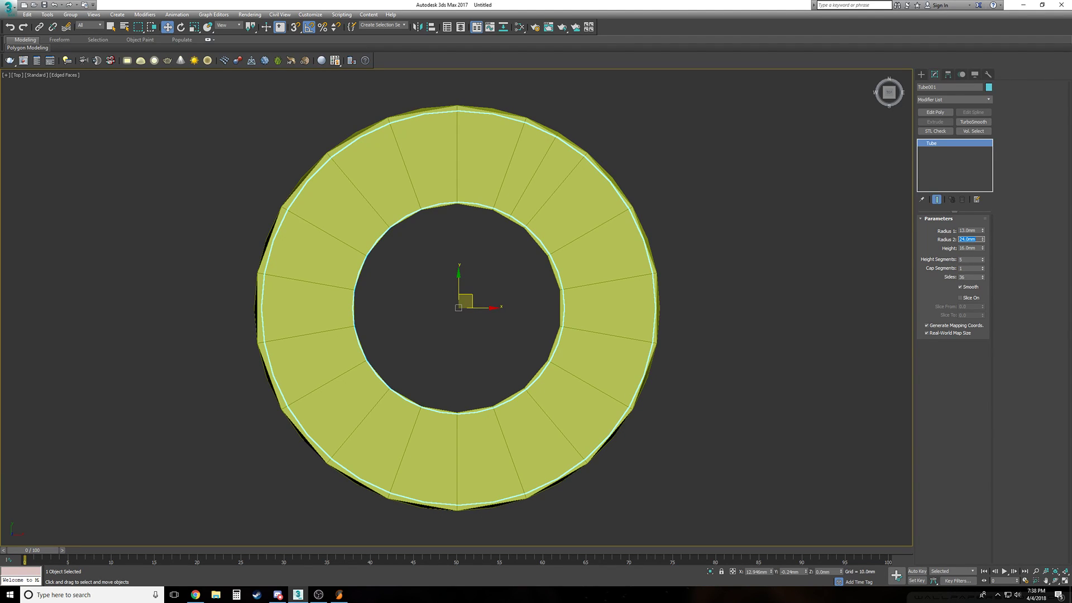
Delete the old brick cylinder, keeping only the tube
left_click(639, 353)
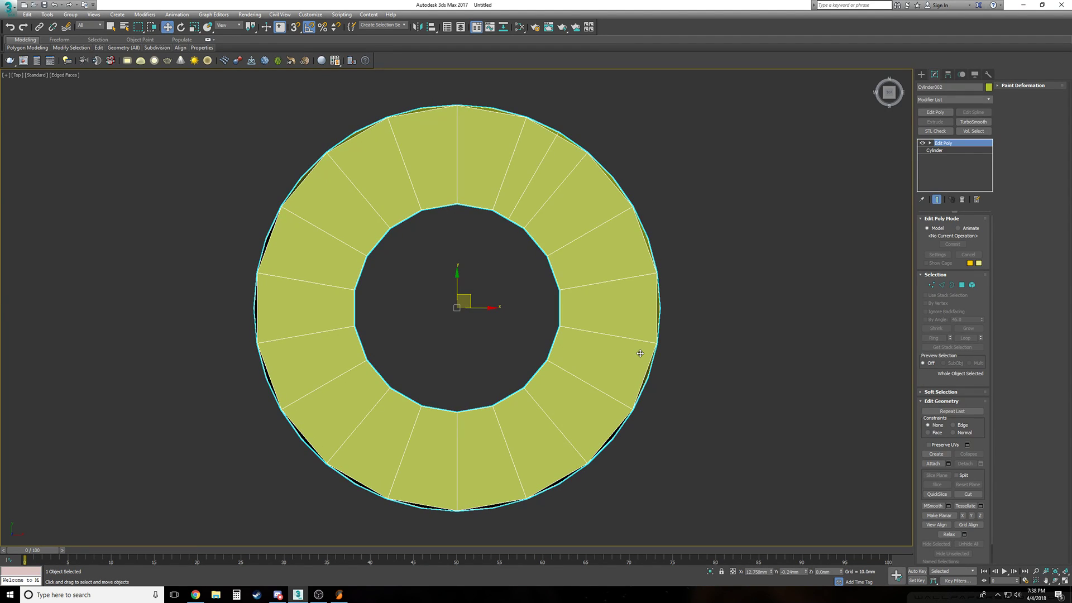
key("Delete")
key("p")
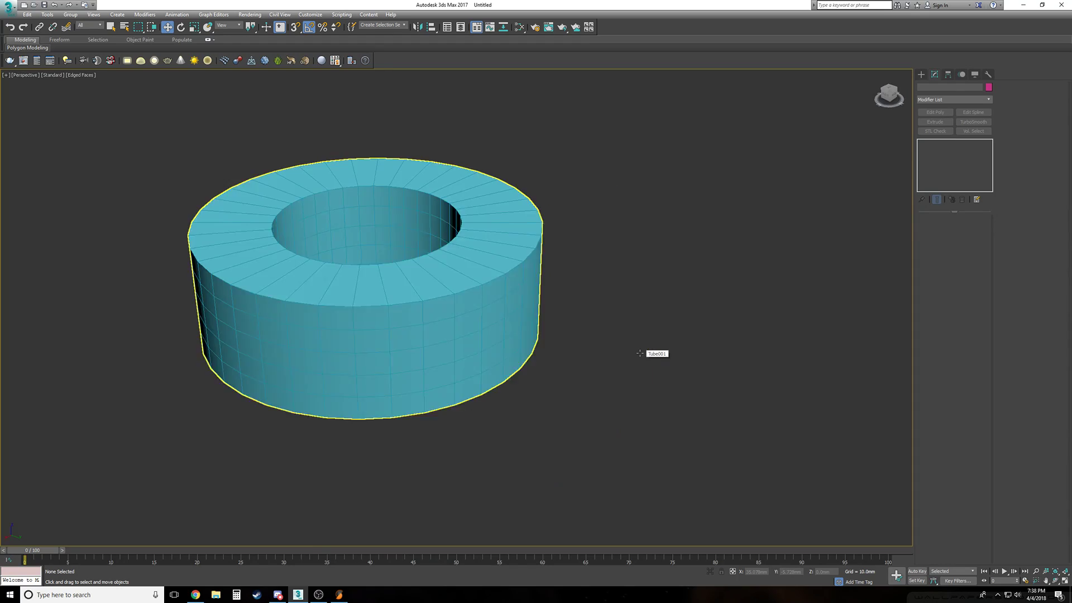
Add an Edit Poly modifier to the tube and enter edge editing
left_click(640, 353)
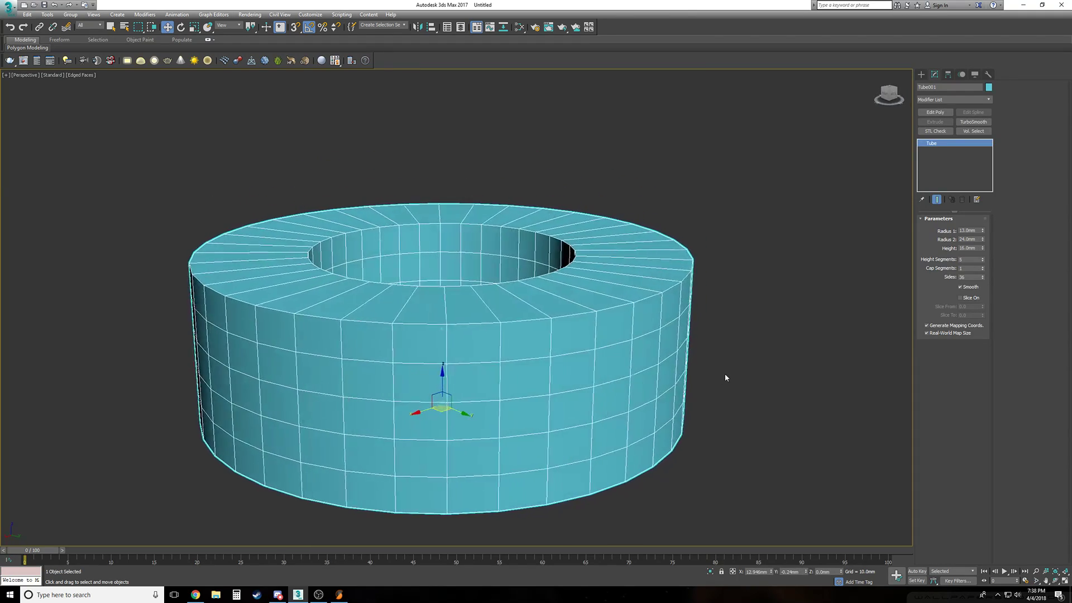
middle_click_drag(725, 374, 846, 297, "alt")
left_click(944, 114)
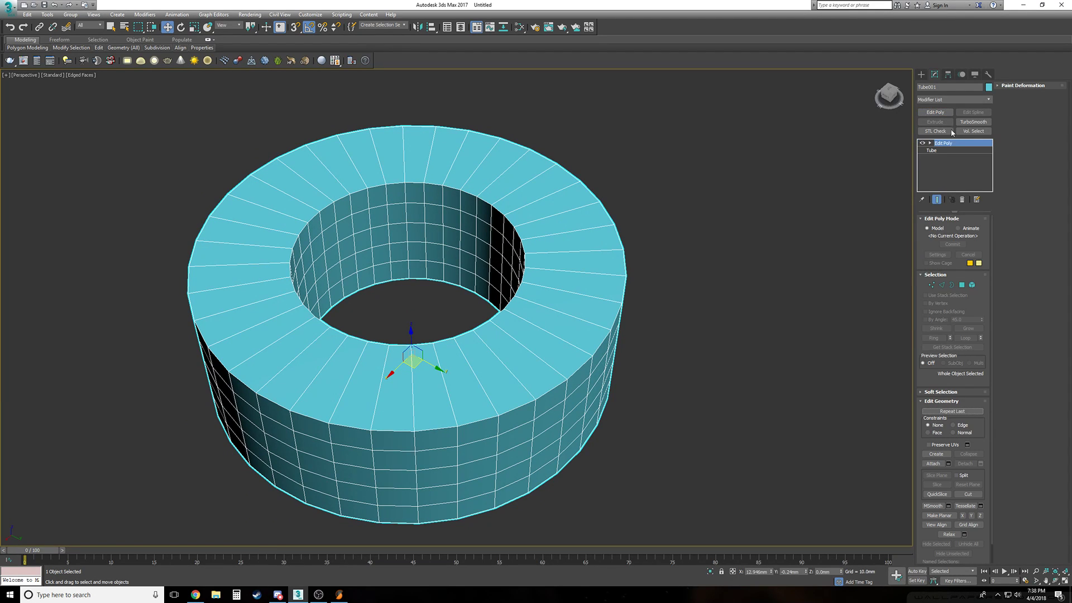
left_click(931, 144)
left_click(944, 158)
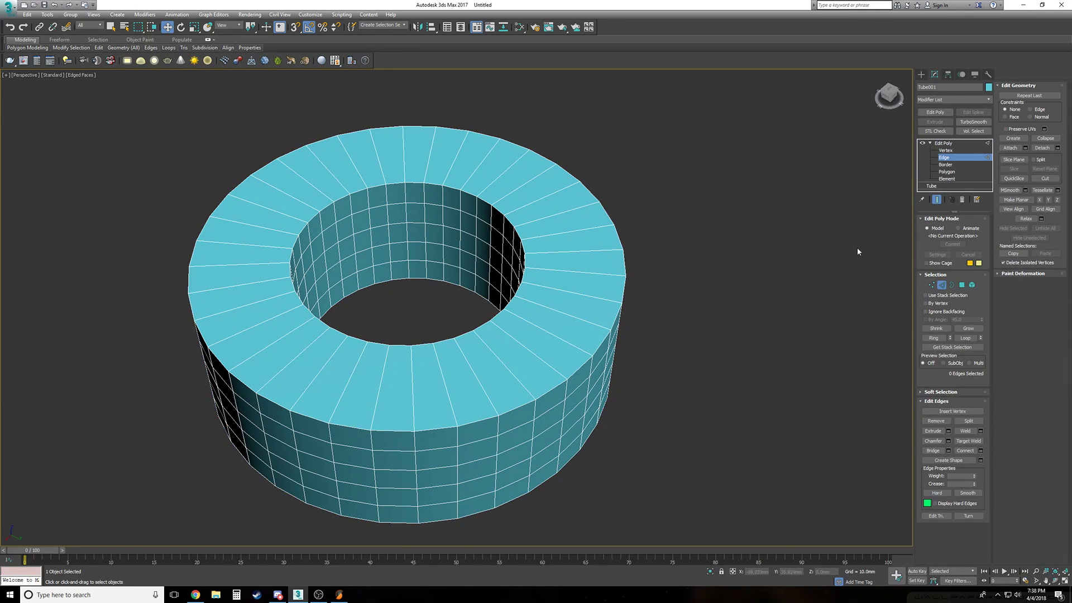
Try selecting the four horizontal edge loops on the outer wall plus every second vertical loop, and clear the selection
middle_click_drag(864, 239, 551, 383, "alt")
double_click(501, 317)
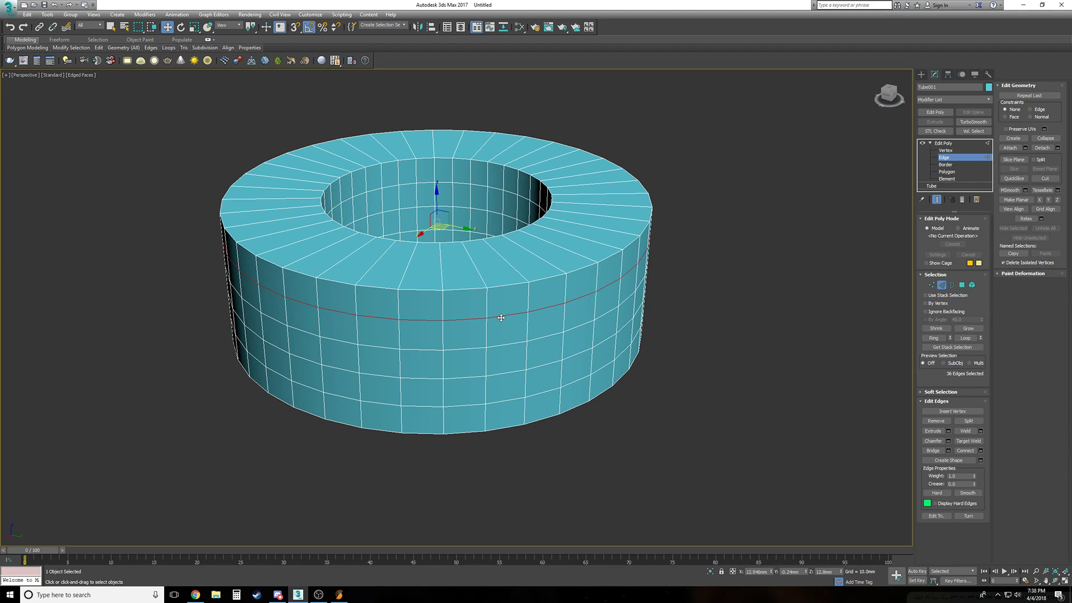
double_click(501, 346, "ctrl")
double_click(503, 374, "ctrl")
double_click(509, 401, "ctrl")
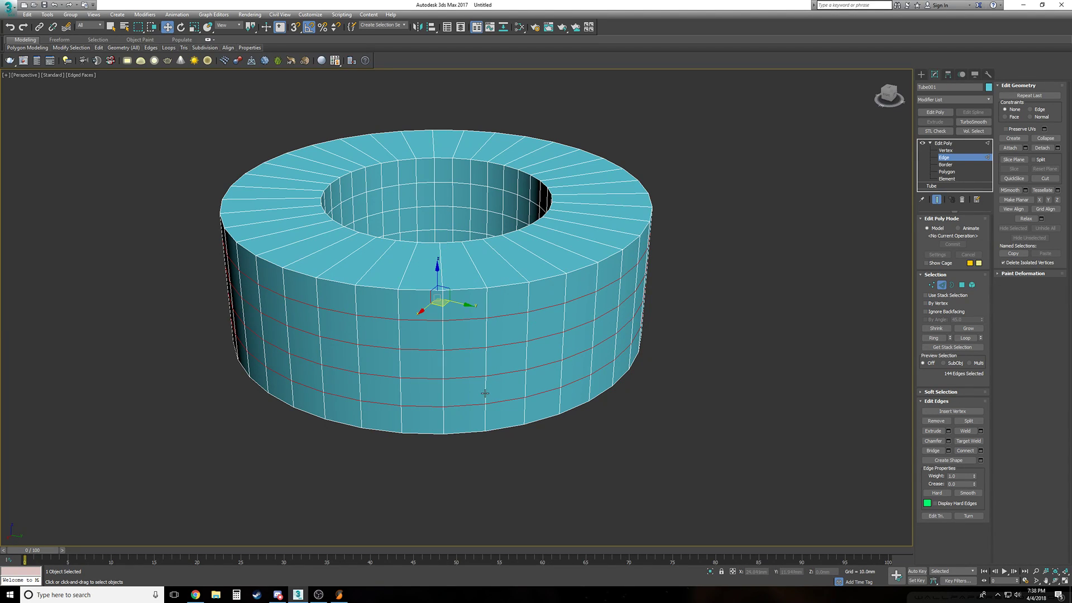
double_click(486, 392, "ctrl")
double_click(400, 384, "ctrl")
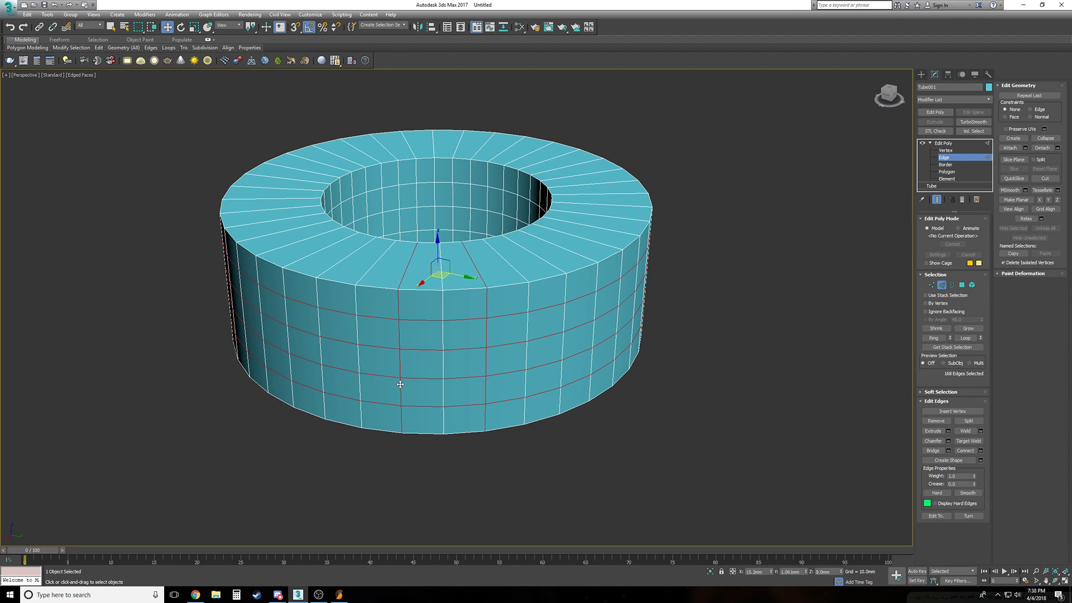
double_click(562, 349, "ctrl")
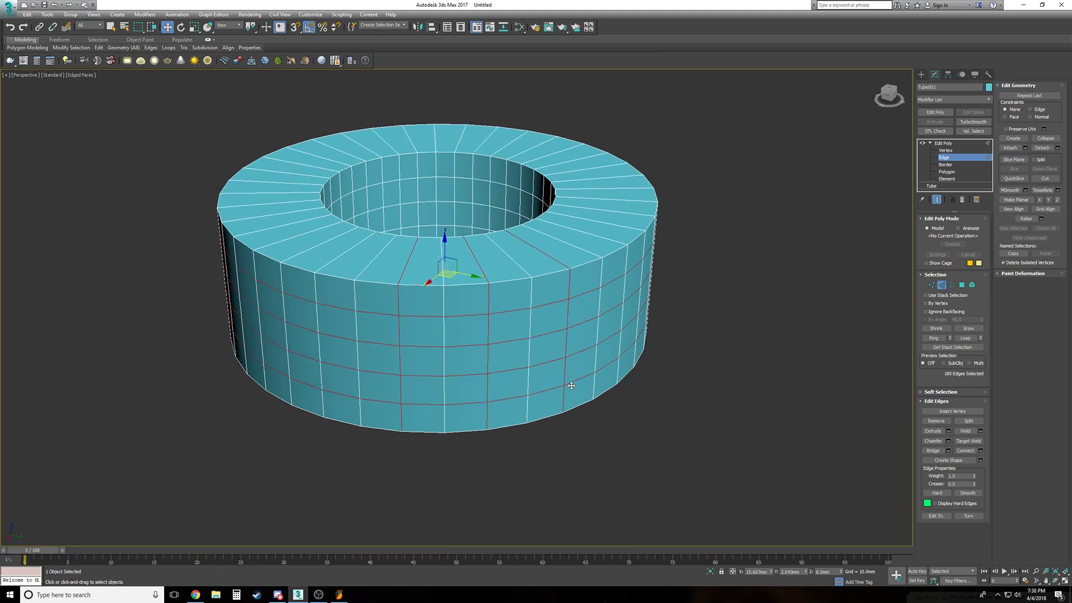
middle_click_drag(572, 385, 564, 425)
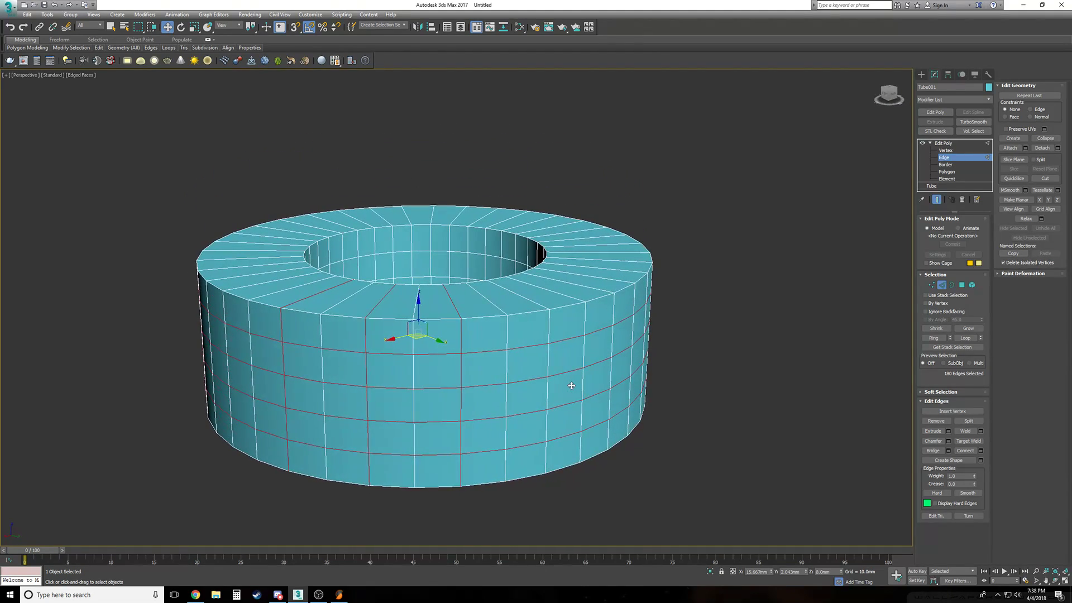
middle_click_drag(335, 329, 467, 403, "alt")
left_click(582, 496)
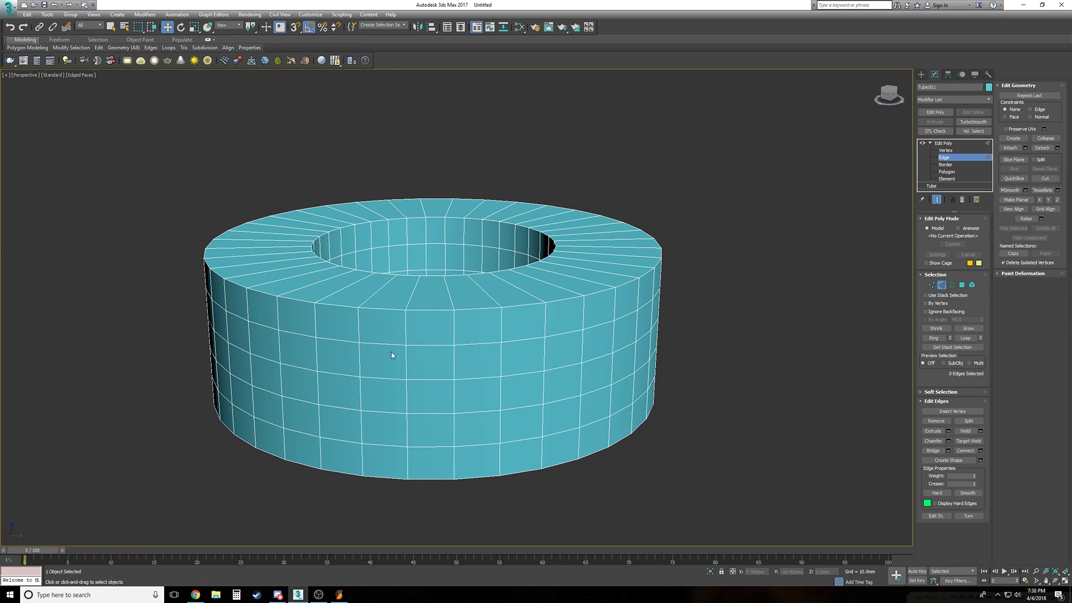
Try selecting the four outer horizontal edge loops together with two adjacent vertical loops at the front
double_click(359, 326)
double_click(372, 341)
double_click(381, 378, "ctrl")
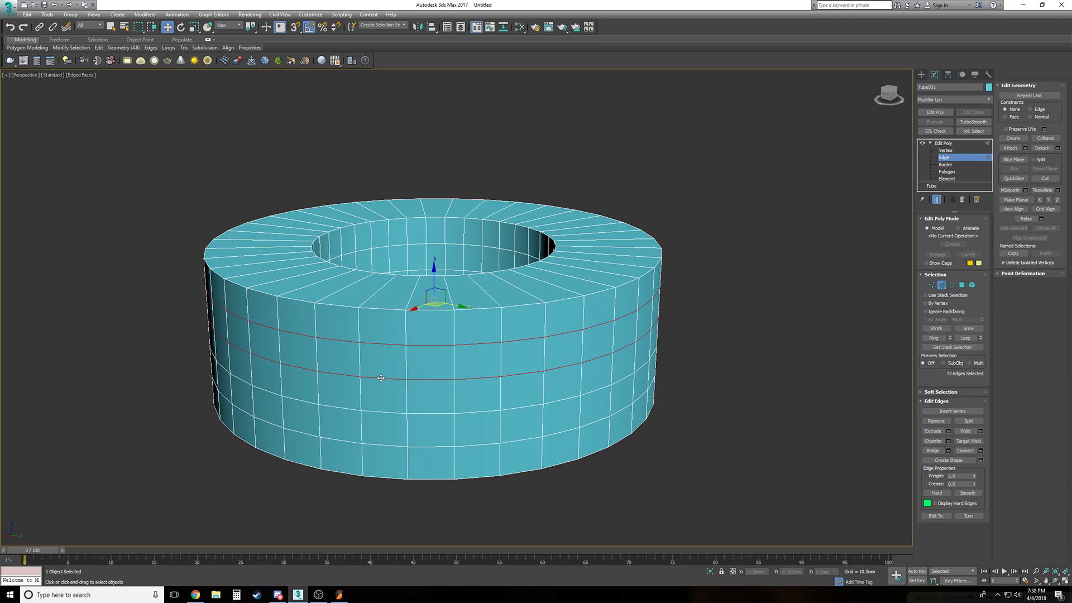
double_click(387, 411, "ctrl")
double_click(393, 446, "ctrl")
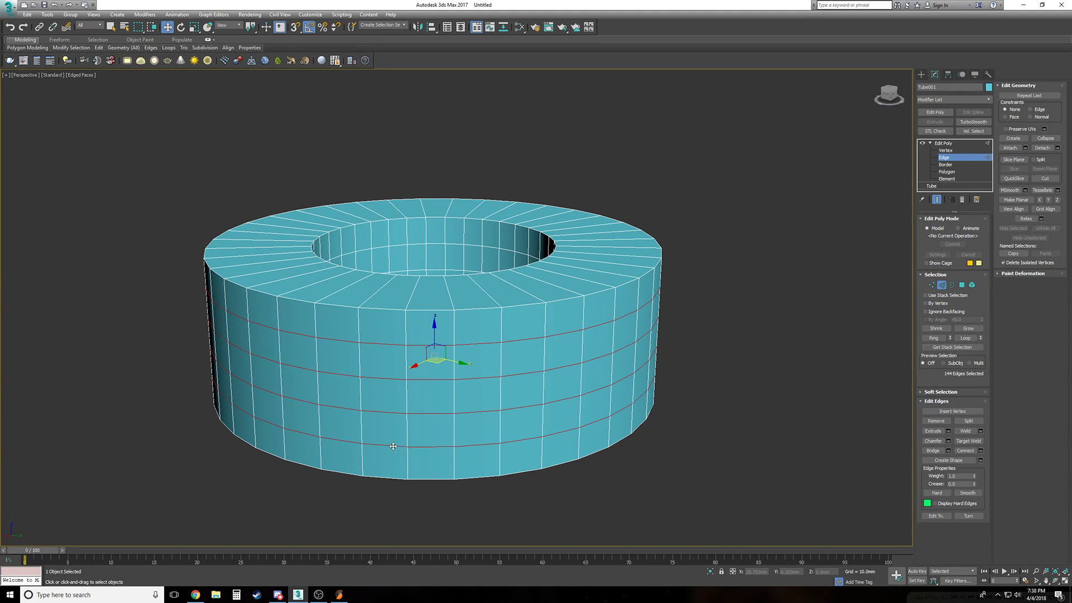
double_click(409, 429, "ctrl")
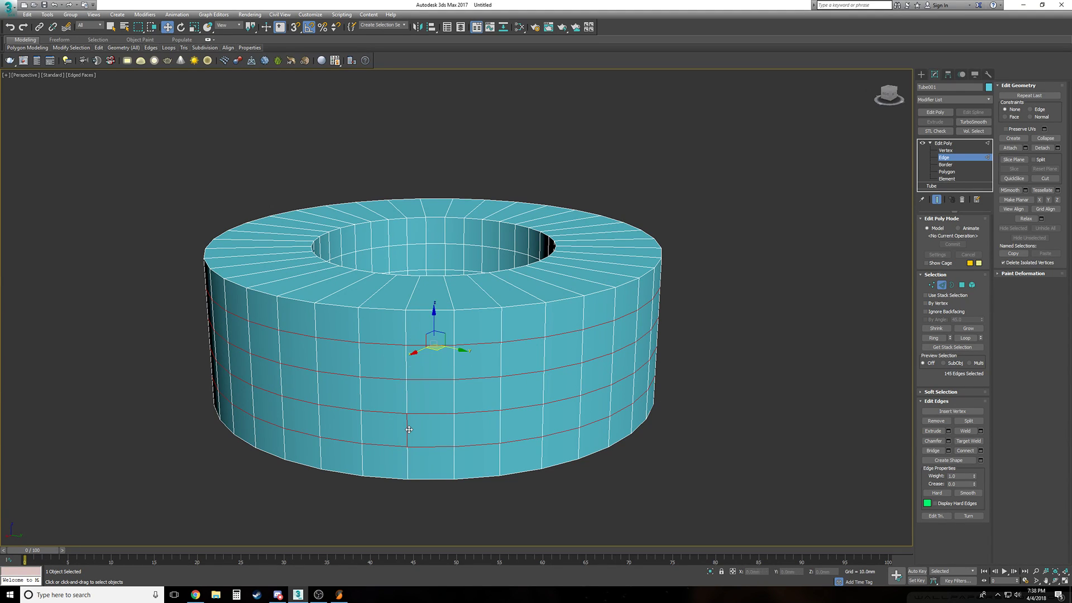
double_click(453, 422, "ctrl")
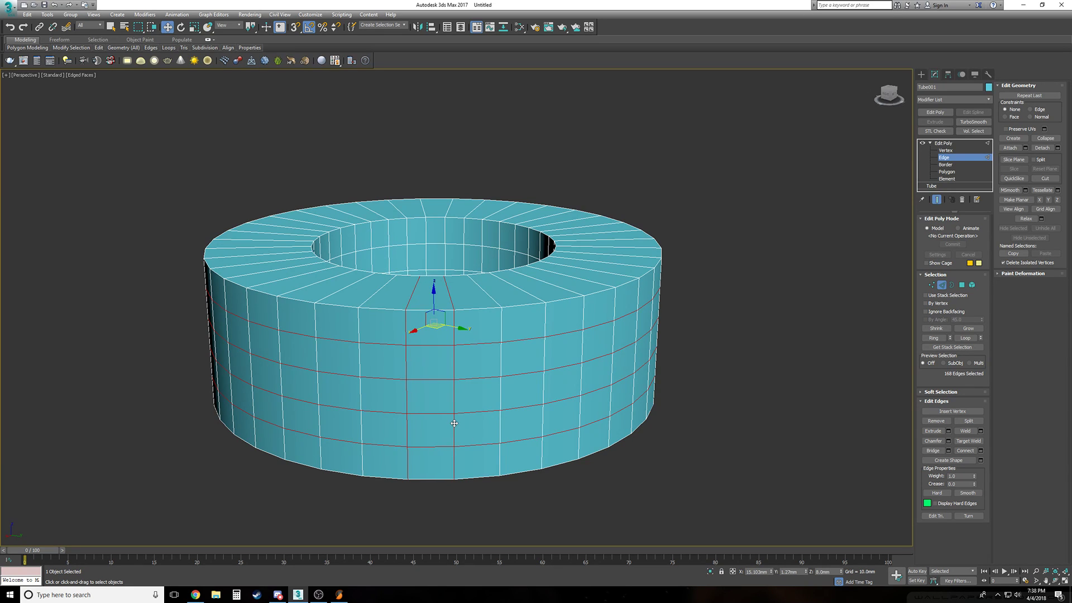
Select the tube's outer wall edges and radial cap edges in the top wireframe view, leaving out the inner bore edges
scroll(454, 423, "down", 5)
left_click_drag(190, 196, 627, 440)
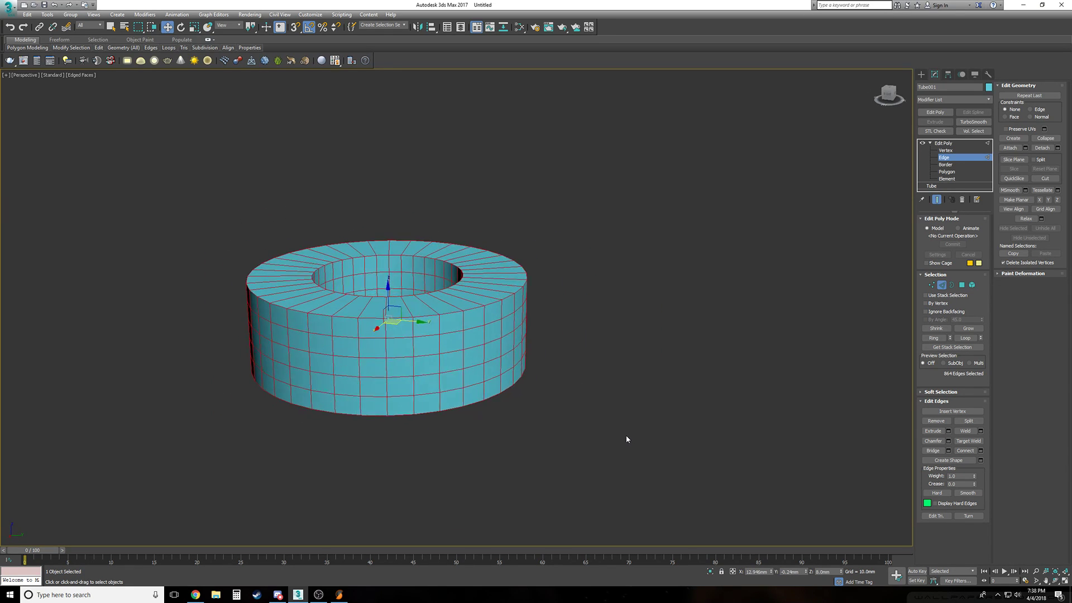
scroll(625, 434, "up", 2)
key("t")
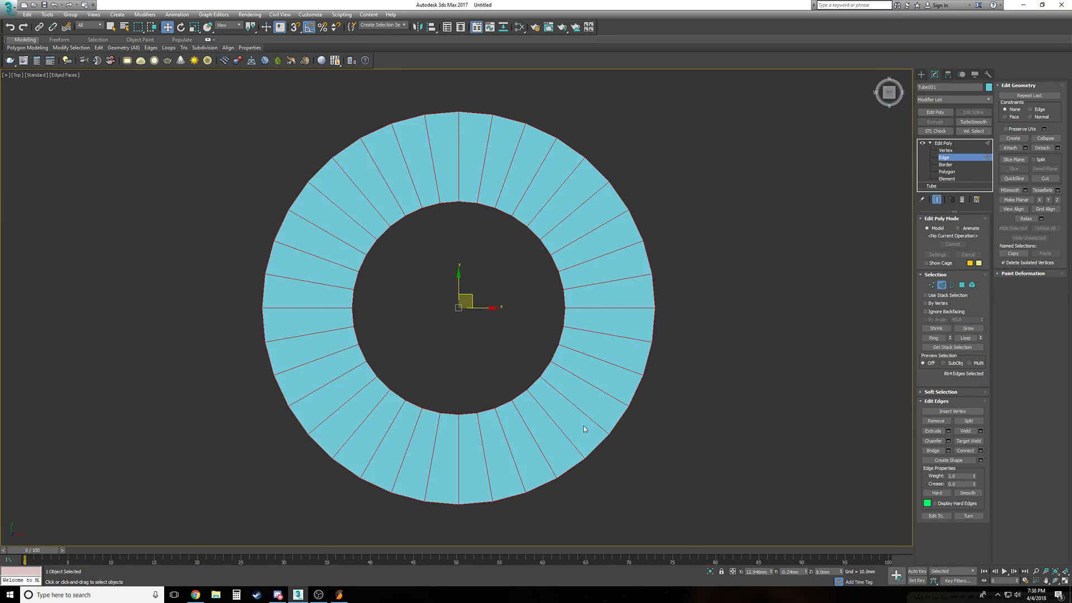
key("F3")
left_click_drag(347, 201, 567, 423)
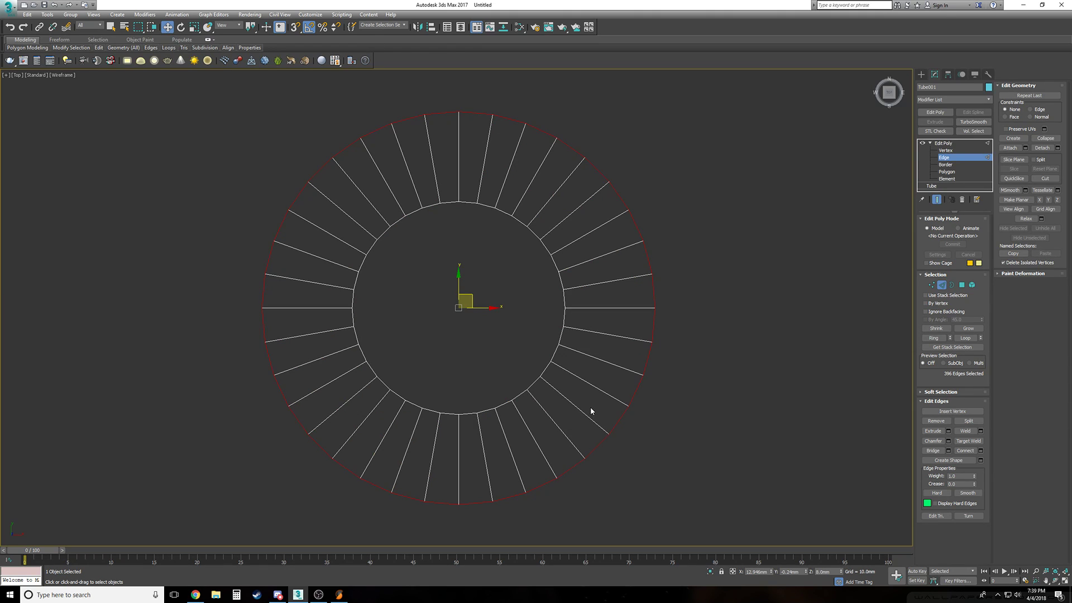
left_click_drag(592, 346, 550, 435, "ctrl")
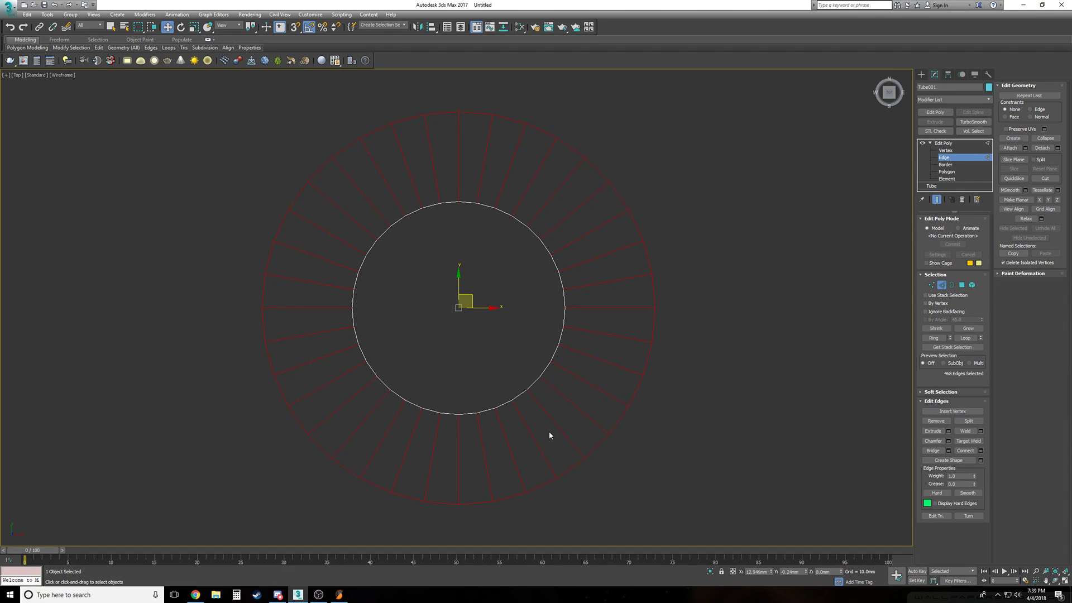
In the perspective view, deselect alternating vertical edges on two neighbouring front columns of the outer wall to start a staggered brick pattern
key("p")
middle_click_drag(550, 432, 417, 333, "alt")
key("F3")
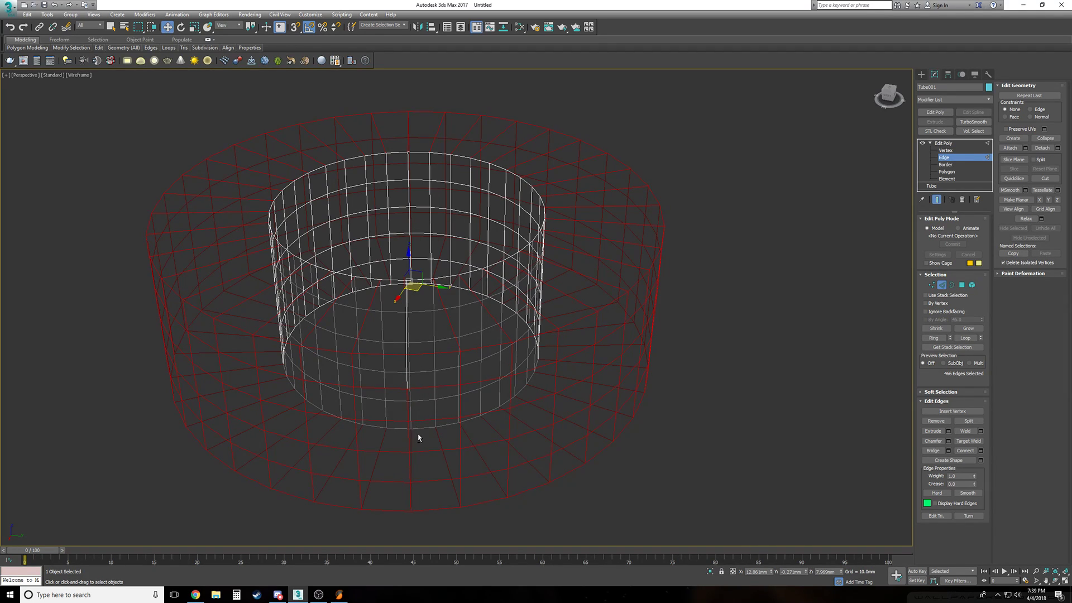
middle_click_drag(424, 437, 454, 337, "alt")
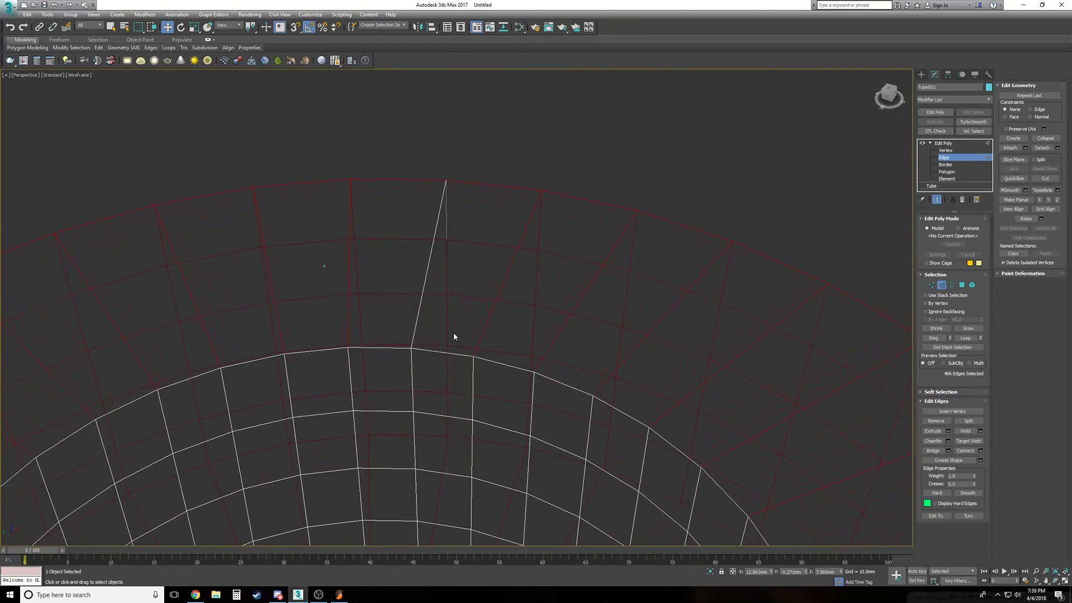
left_click_drag(459, 330, 430, 323, "alt")
scroll(441, 330, "down", 4)
mouse_move(441, 330)
middle_mouse_down("alt")
mouse_move(462, 458)
mouse_move(439, 355)
mouse_move(427, 440)
mouse_move(451, 463)
mouse_move(406, 393)
middle_mouse_up("alt")
left_click(404, 430, "alt")
key("F3")
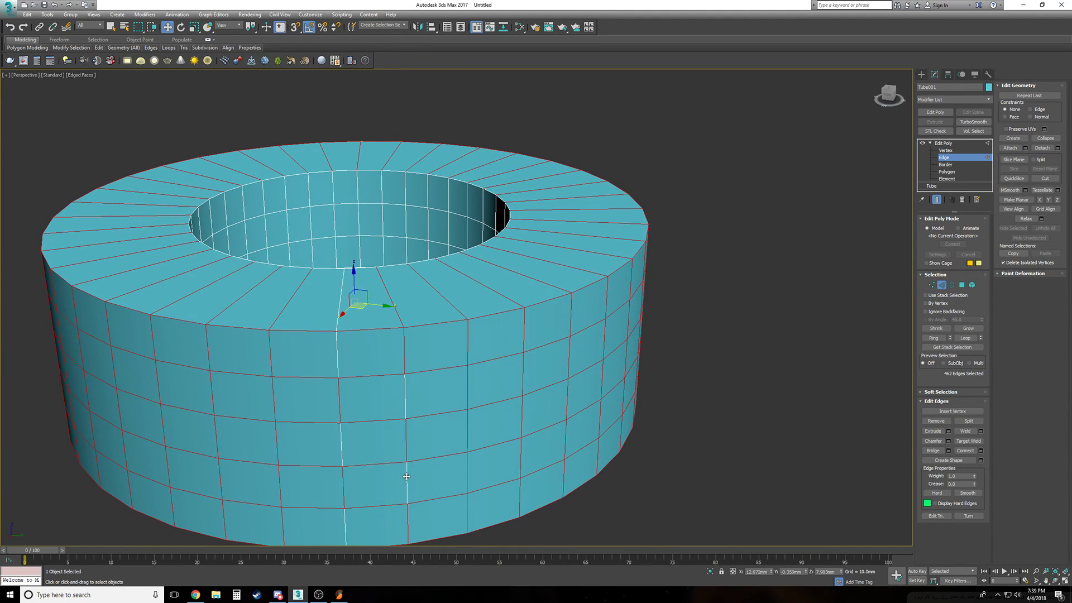
scroll(493, 486, "down", 2)
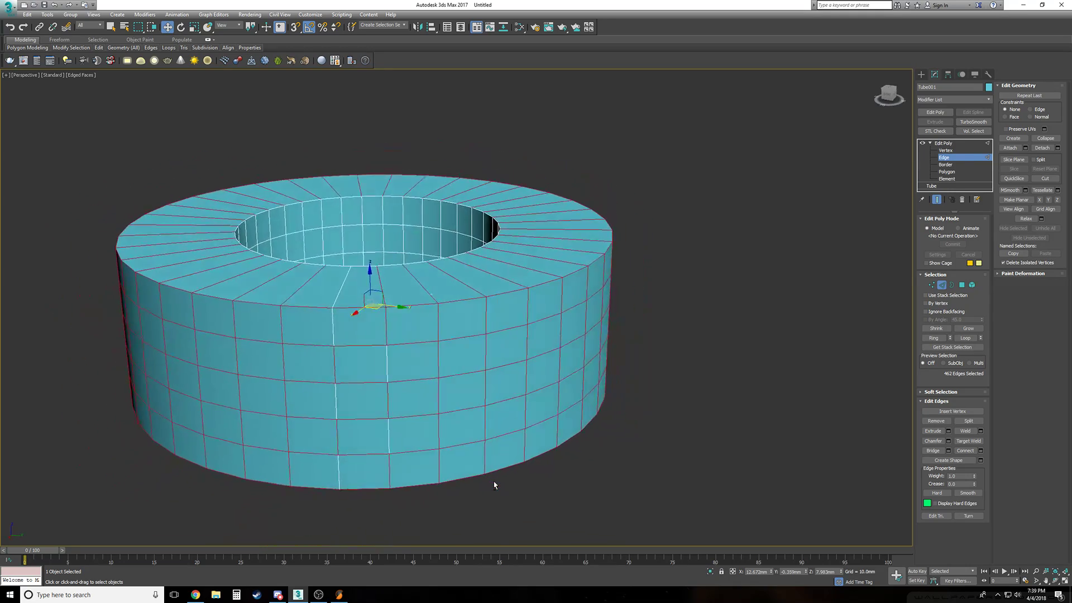
scroll(493, 486, "up", 1)
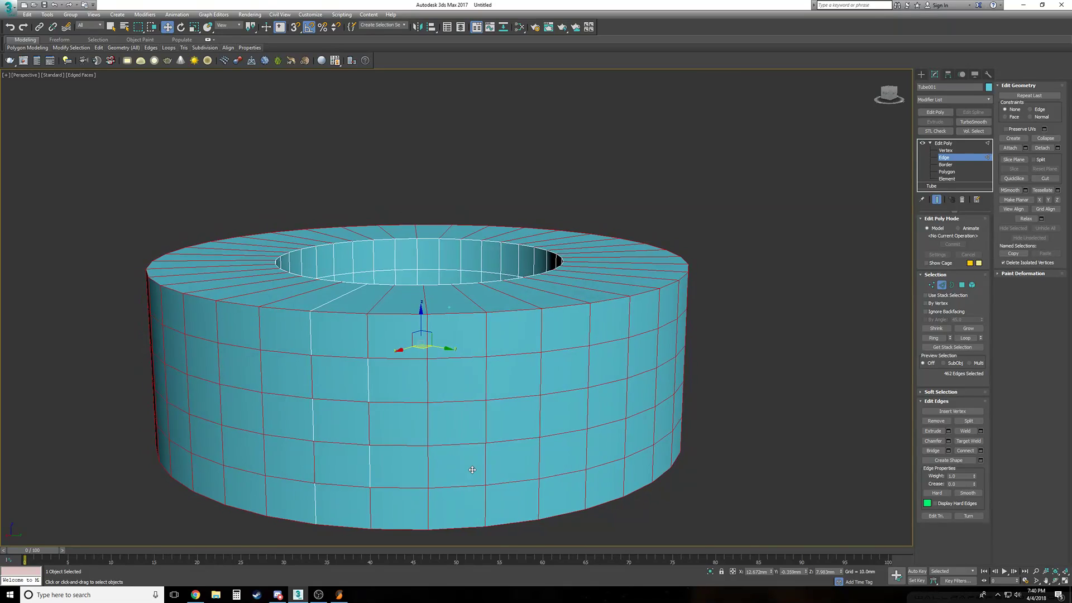
Deselect the first, third and fifth course edges of the next joint column, plus the alternate radial cap edges beside it
left_click(420, 492, "alt")
left_click(419, 419, "alt")
left_click(418, 335, "alt")
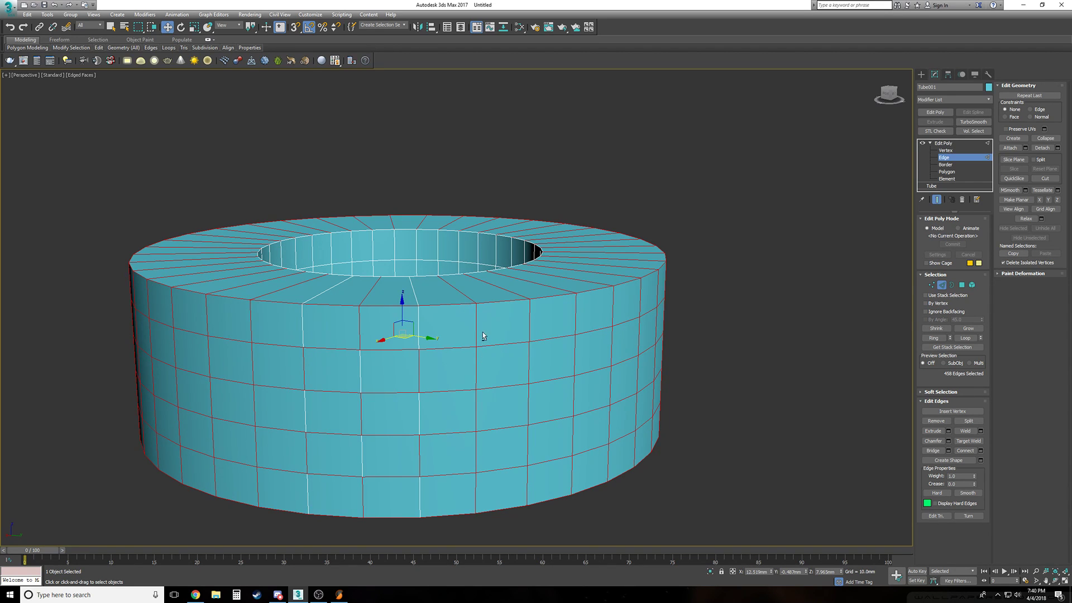
left_click(509, 291, "alt")
left_click(556, 276, "alt")
middle_click_drag(548, 307, 557, 337, "alt")
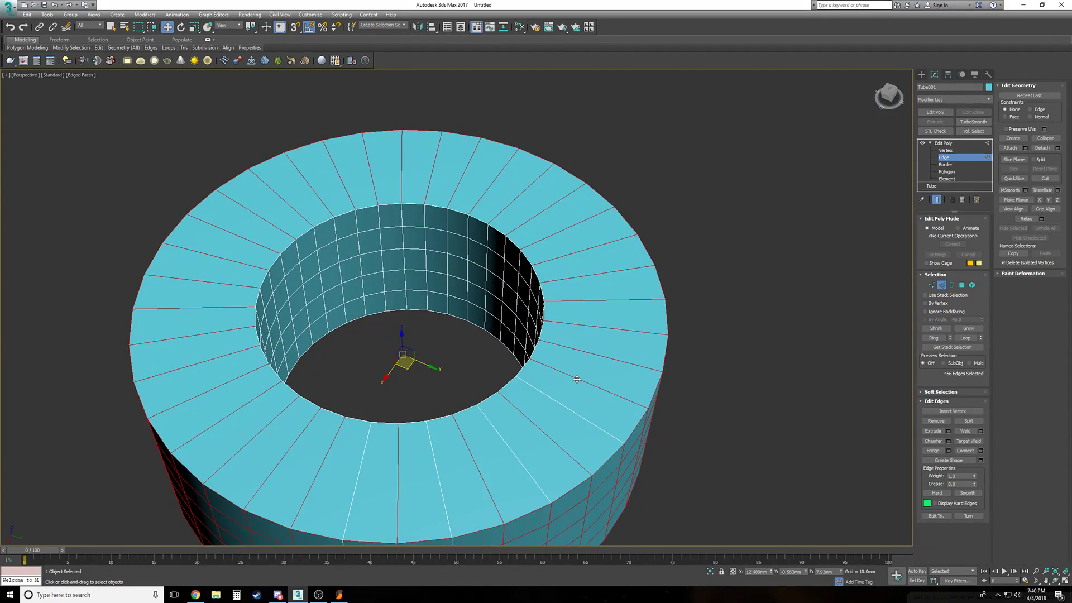
In the top wireframe view, deselect every second radial cap edge around the rest of the ring
key("t")
key("F3")
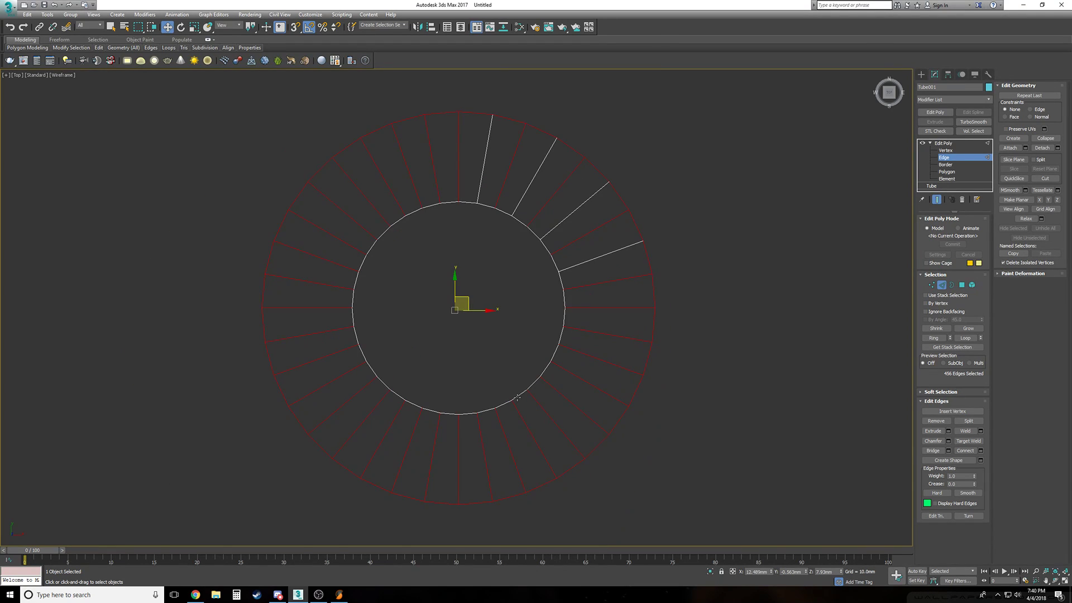
left_click_drag(560, 317, 481, 234, "alt")
left_click_drag(448, 228, 382, 232, "alt")
left_click_drag(359, 242, 561, 357, "alt")
key("p")
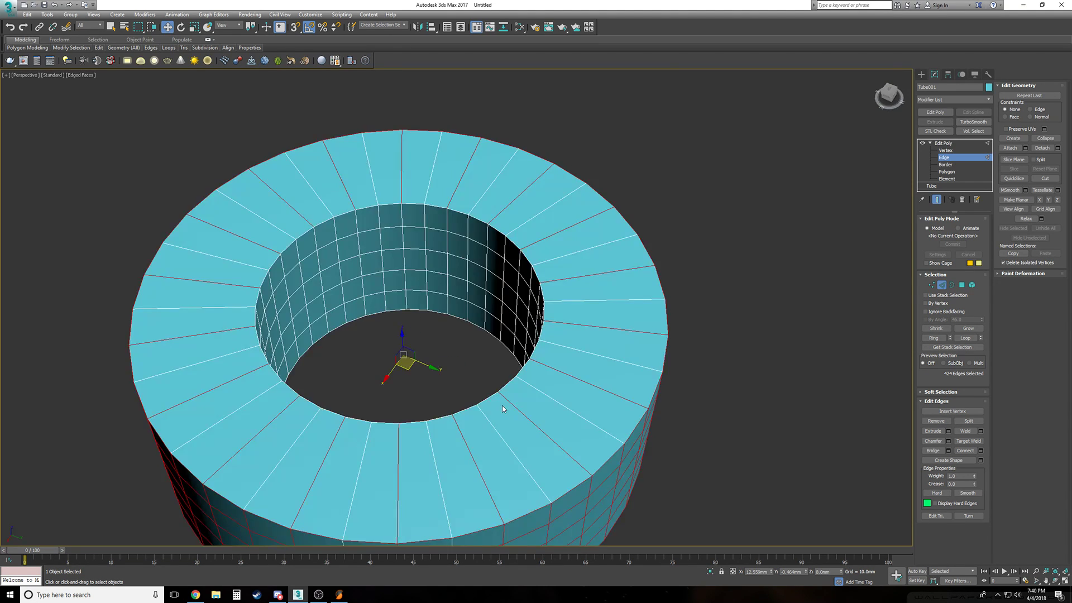
Deselect the vertical wall edges of the next four columns, alternating courses one, three and five with courses two and four
scroll(503, 407, "down", 3)
middle_click_drag(504, 418, 508, 407, "alt")
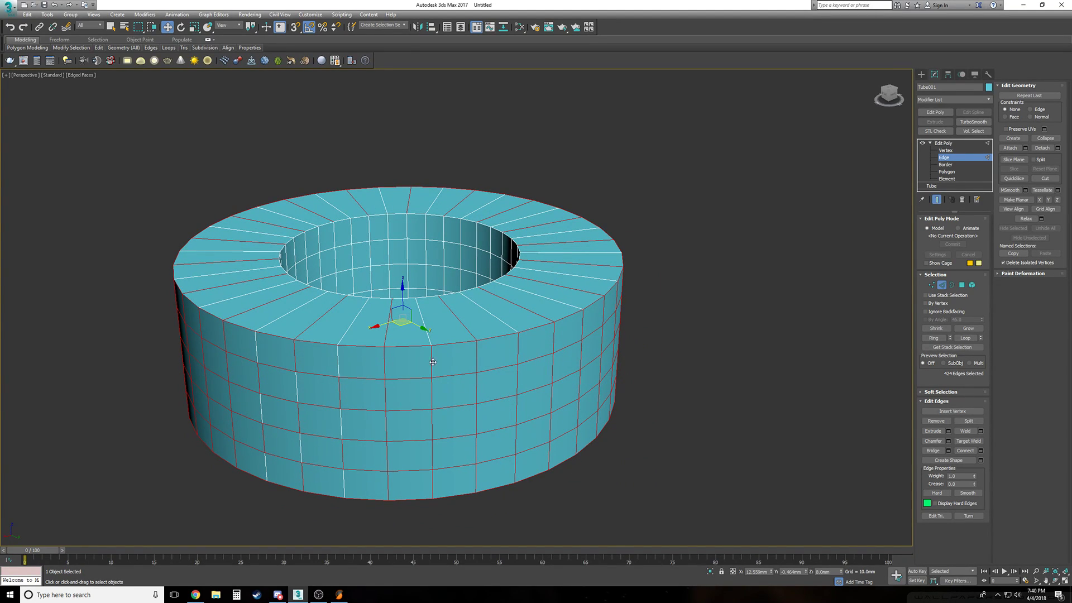
left_click_drag(433, 416, 431, 493, "alt")
left_click(386, 397, "alt")
left_click_drag(518, 351, 518, 471, "alt")
left_click(516, 469, "alt")
left_click(474, 449, "alt")
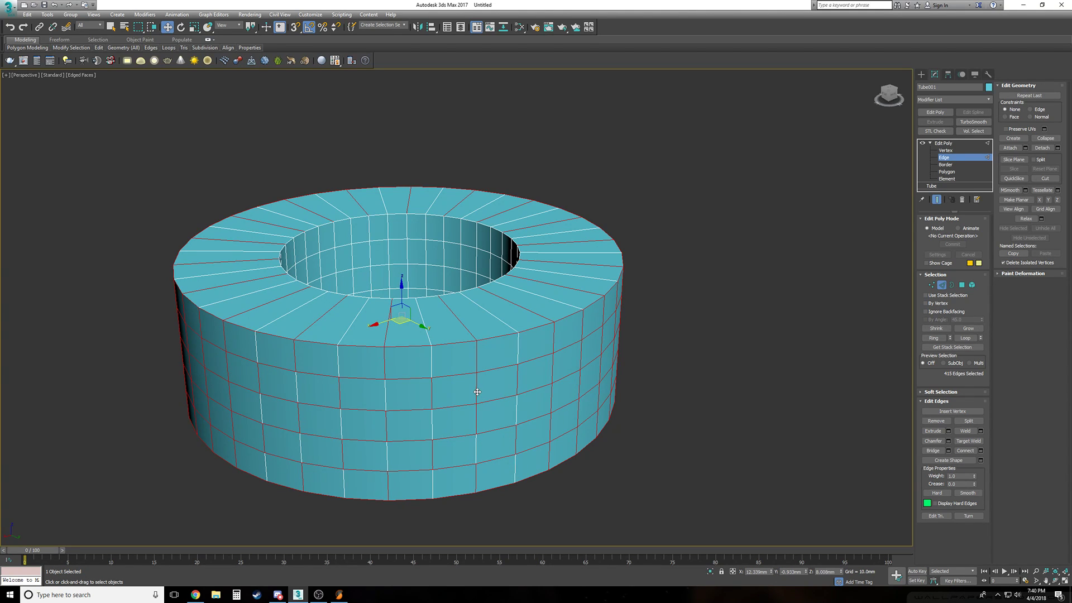
Orbit to the adjoining stretch of wall and deselect alternate-course vertical edges on four more columns in the same staggered pattern
middle_click_drag(520, 416, 411, 403, "alt")
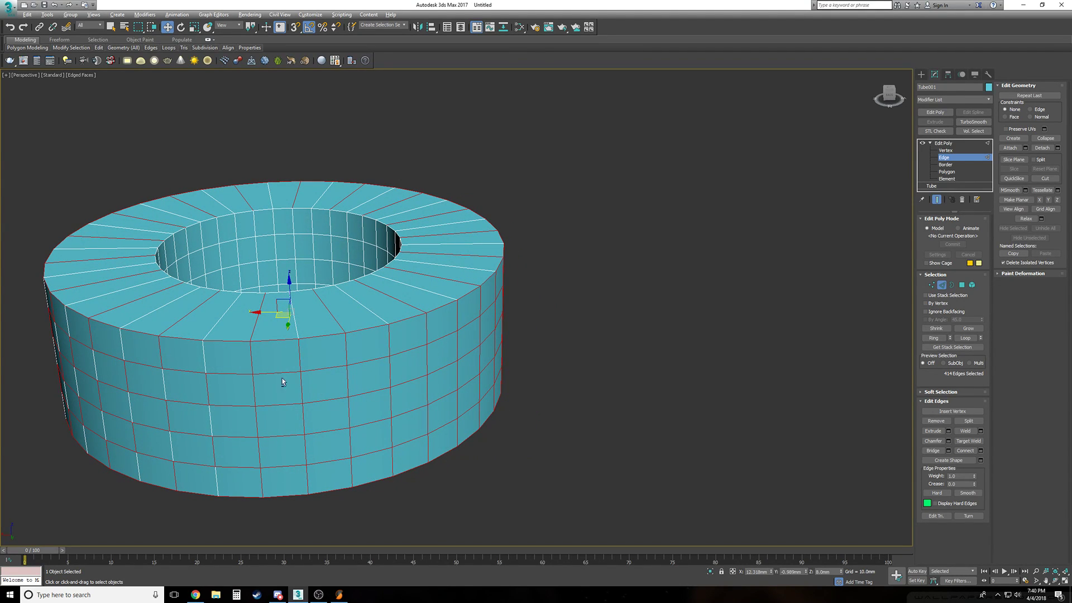
left_click(299, 360, "alt")
left_click(304, 413, "alt")
left_click(304, 478, "alt")
left_click(258, 456, "alt")
left_click(254, 391, "alt")
left_click(392, 346, "alt")
left_click(390, 403, "alt")
left_click(391, 453, "alt")
left_click(350, 441, "alt")
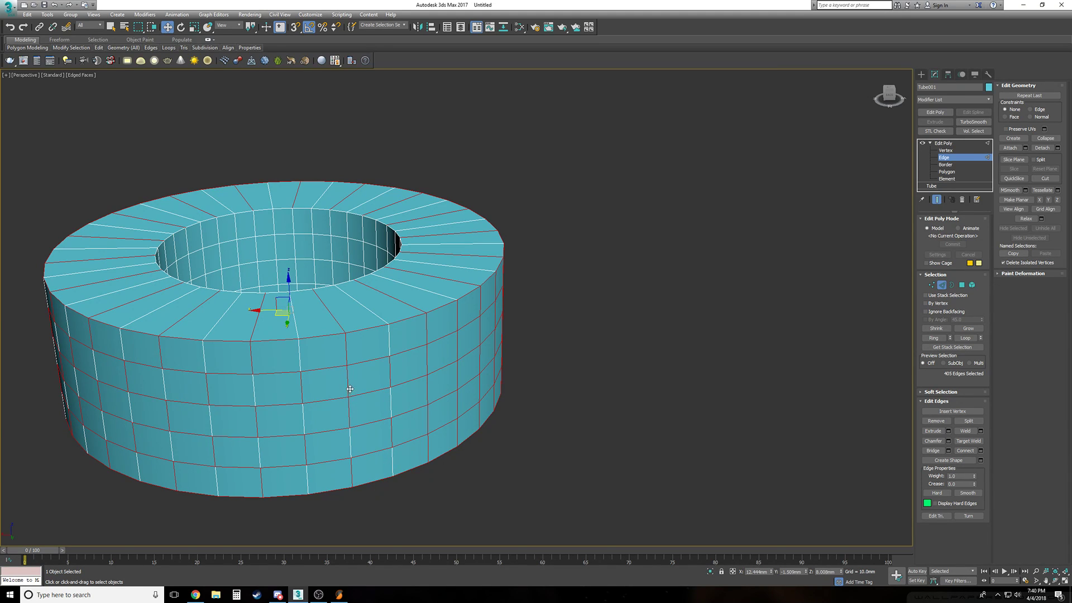
left_click(348, 382, "alt")
Extend the stagger along the following wall section by deselecting alternating vertical edges on two pairs of columns
middle_click_drag(373, 406, 376, 405, "alt")
key("F3")
key("F3")
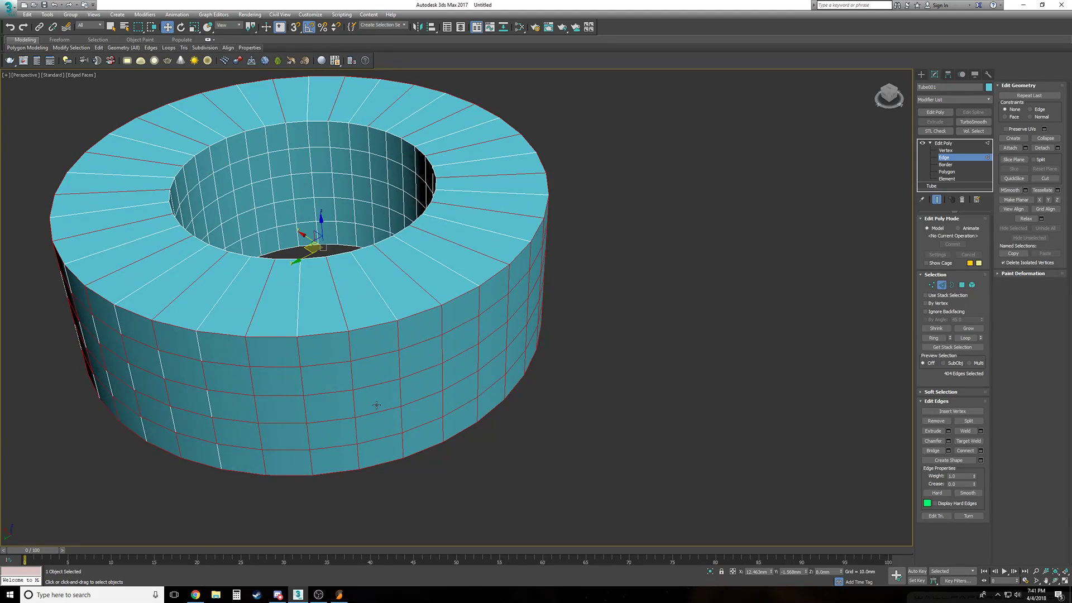
left_click(300, 351, "alt")
left_click(306, 412, "alt")
left_click(310, 458, "alt")
left_click(260, 436, "alt")
left_click(254, 382, "alt")
left_click(398, 339, "alt")
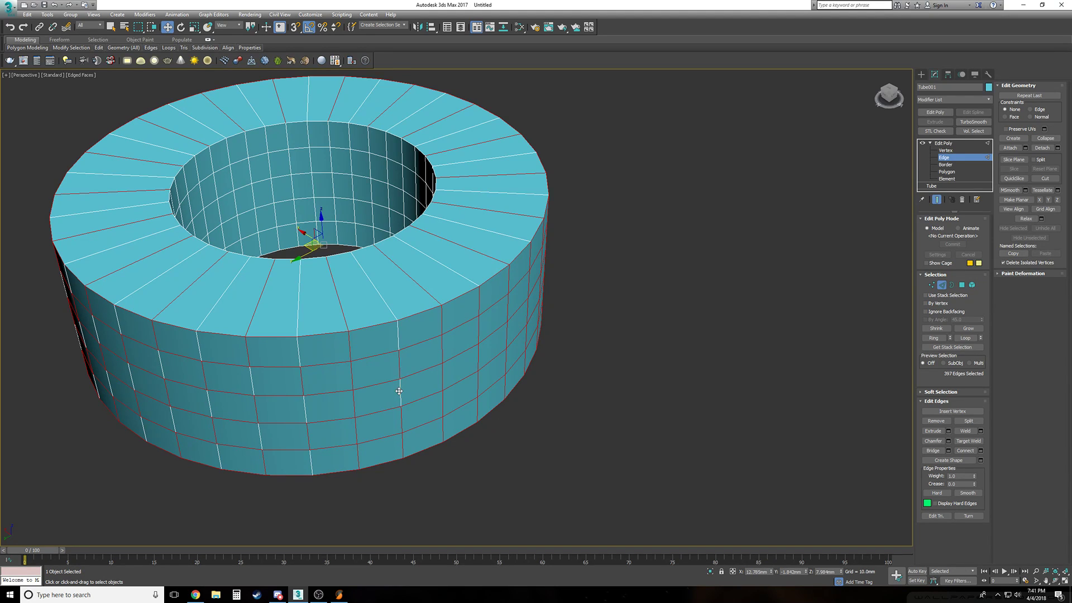
left_click(401, 445, "alt")
left_click(358, 429, "alt")
left_click(353, 383, "alt")
Deselect the odd-course edges on the next two full-joint columns and the even-course edges on the columns between them
left_click(479, 304, "alt")
left_click(478, 357, "alt")
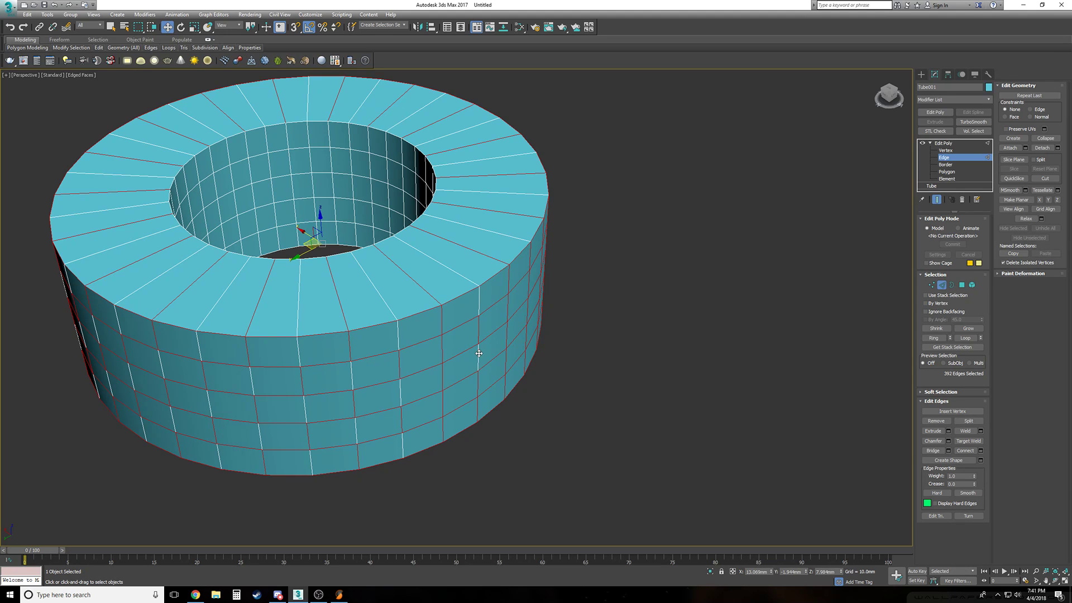
left_click(478, 405, "alt")
left_click(443, 385, "alt")
middle_click_drag(442, 349, 380, 336, "alt")
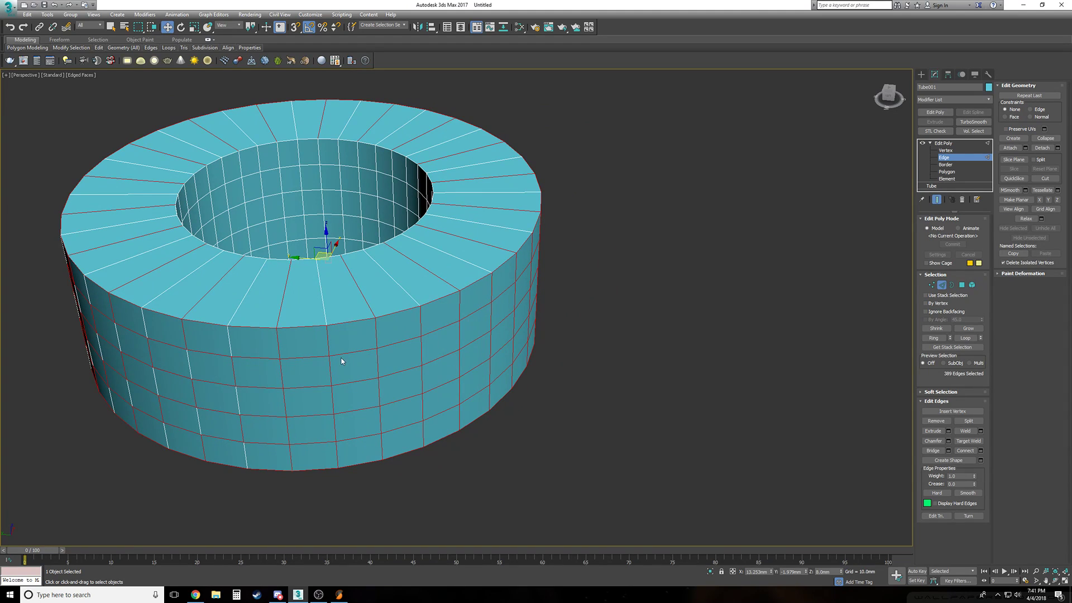
left_click(333, 405, "alt")
left_click(337, 452, "alt")
left_click(288, 431, "alt")
Carry the staggered pattern further around the outer wall by deselecting alternating vertical edges on the next four columns
middle_click_drag(393, 340, 378, 341, "alt")
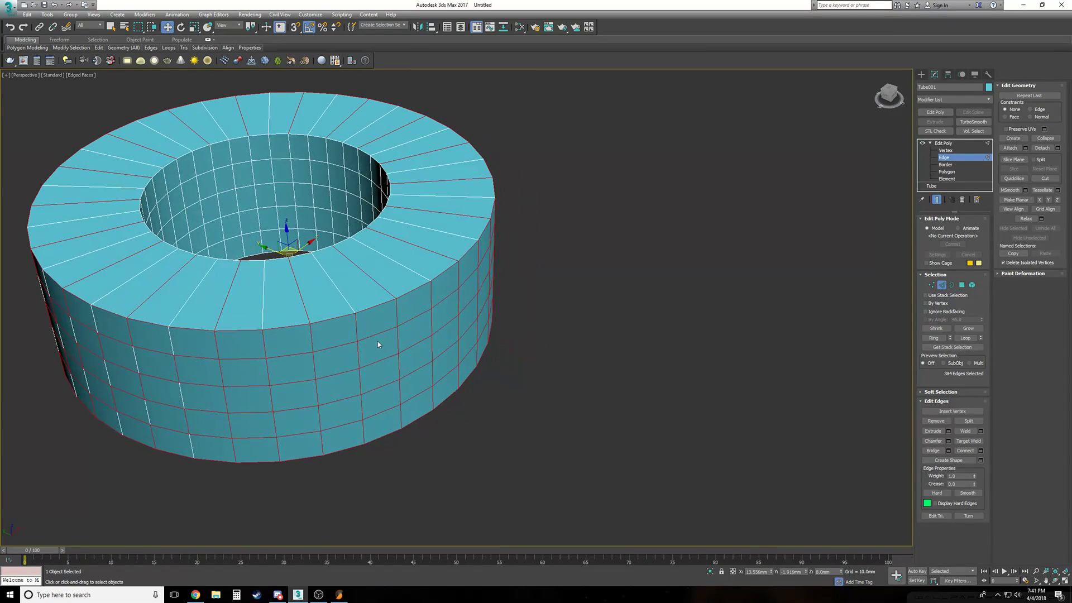
left_click(264, 345, "alt")
left_click(277, 449, "alt")
left_click(316, 370, "alt")
left_click(314, 346, "alt")
left_click(356, 326, "alt")
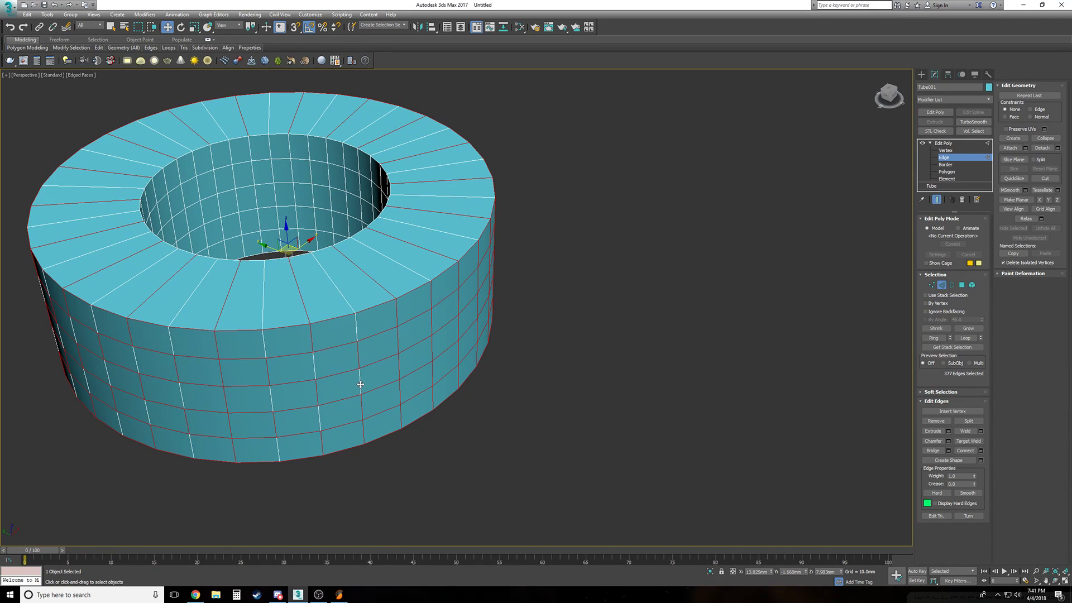
left_click(363, 427, "alt")
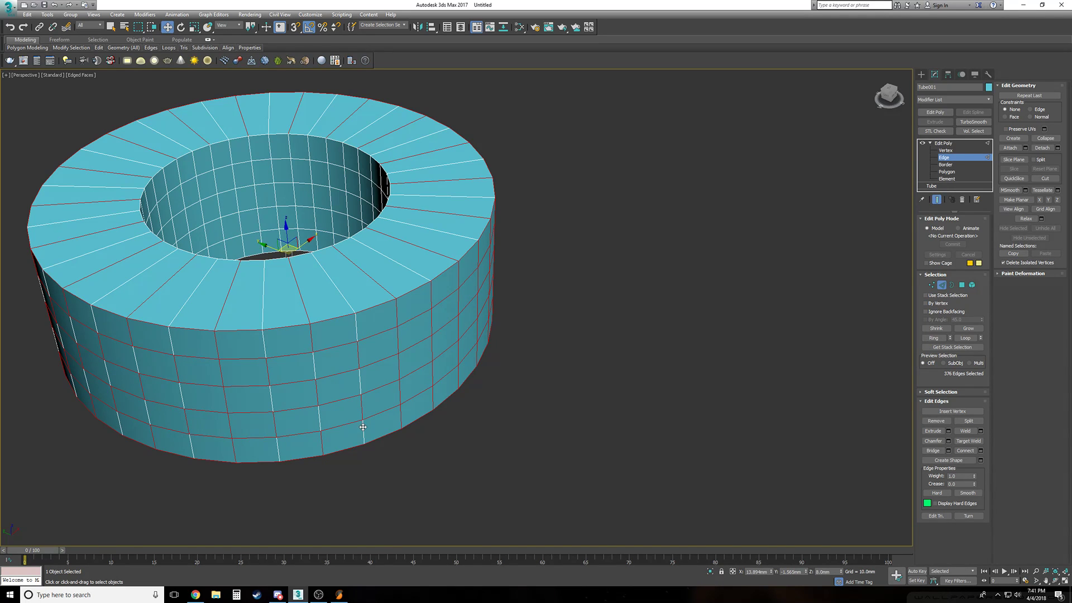
left_click(398, 414, "alt")
left_click(398, 343, "alt")
Deselect the surplus vertical edges on another four wall columns, keeping each course offset from the one below
middle_click_drag(411, 347, 267, 383, "alt")
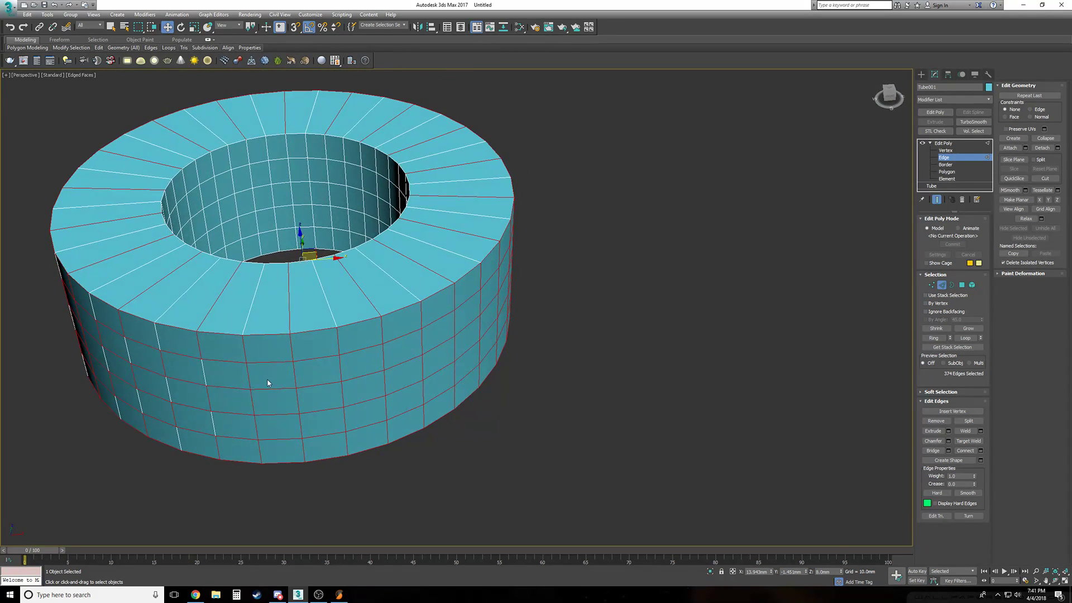
left_click(246, 359, "alt")
left_click(251, 401, "alt")
left_click(259, 449, "alt")
left_click(302, 429, "alt")
left_click(294, 376, "alt")
left_click(344, 395, "alt")
left_click(346, 440, "alt")
left_click(386, 406, "alt")
Rotate to the still unstaggered part of the wall and deselect alternating course edges on its next columns
mouse_move(390, 370)
middle_mouse_down("alt")
mouse_move(395, 383)
mouse_move(370, 377)
middle_mouse_up("alt")
left_click(327, 350, "alt")
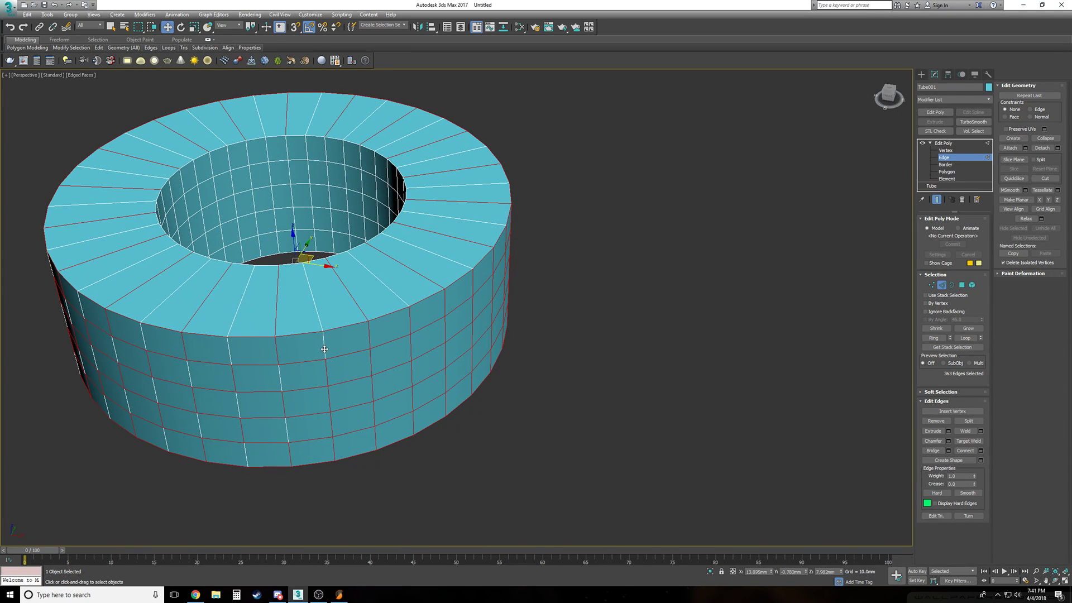
left_click(330, 399, "alt")
left_click(334, 442, "alt")
left_click(376, 413, "alt")
left_click(412, 327, "alt")
left_click(411, 418, "alt")
left_click(411, 419, "alt")
mouse_move(412, 418)
middle_mouse_down("alt")
mouse_move(424, 417)
mouse_move(400, 418)
middle_mouse_up("alt")
left_click(322, 402, "alt")
left_click(326, 503, "alt")
left_click(286, 484, "alt")
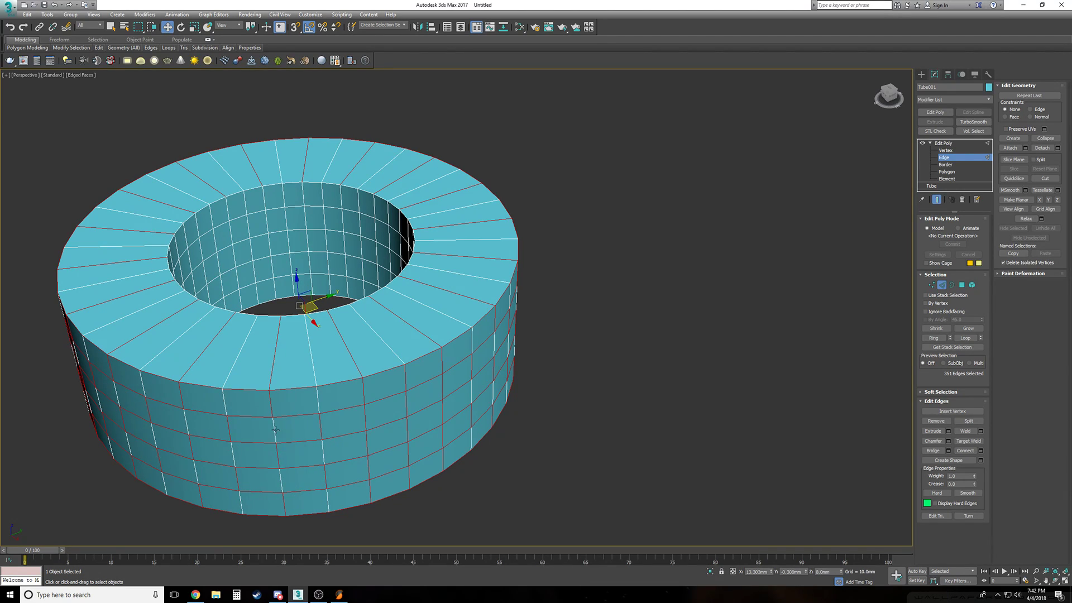
Deselect the last surplus vertical edges on the outer wall to close the staggered brick pattern around the ring
left_click(363, 395, "alt")
left_click(365, 413, "alt")
left_click(369, 460, "alt")
left_click(410, 476, "alt")
left_click(407, 405, "alt")
left_click(408, 430, "alt")
left_click(406, 382, "alt")
middle_click_drag(410, 417, 392, 399, "alt")
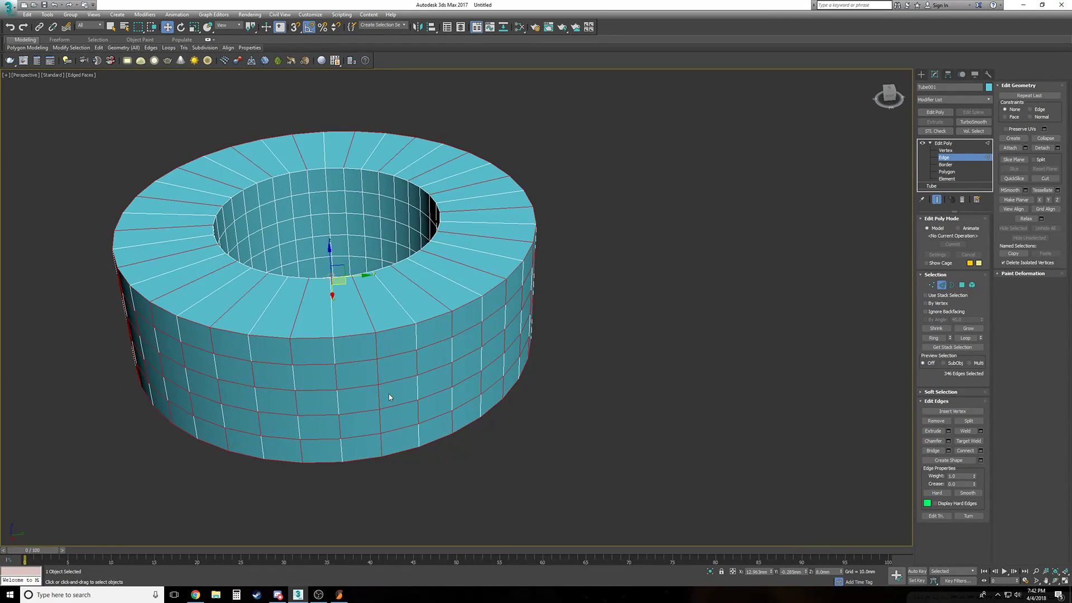
left_click(381, 424, "alt")
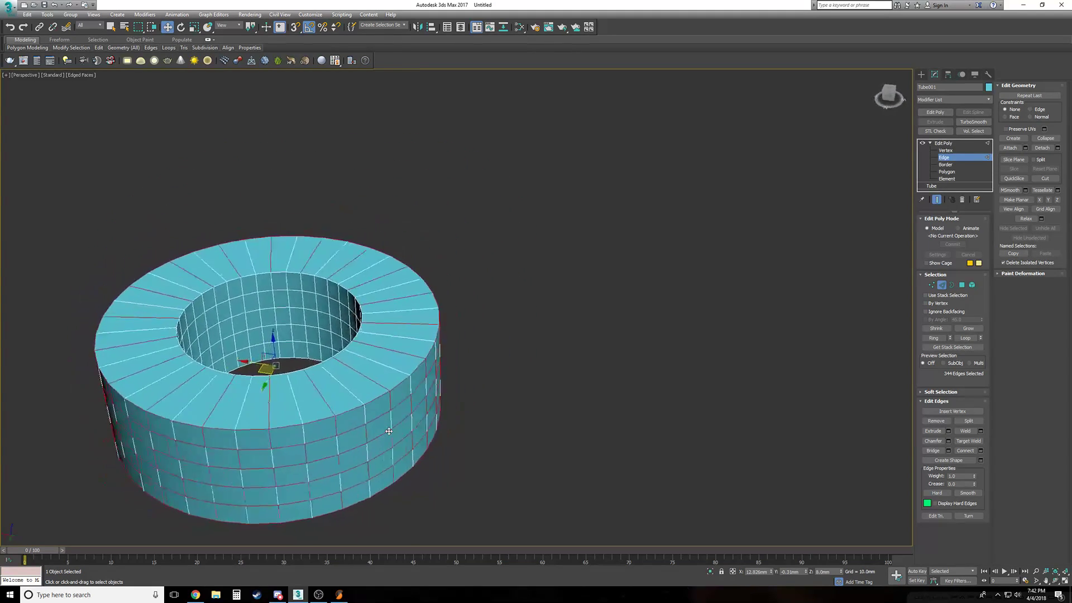
Save the scene as wishingWell in a new wishingWell folder inside the Fantasy folder
left_click(8, 10)
left_click(27, 103)
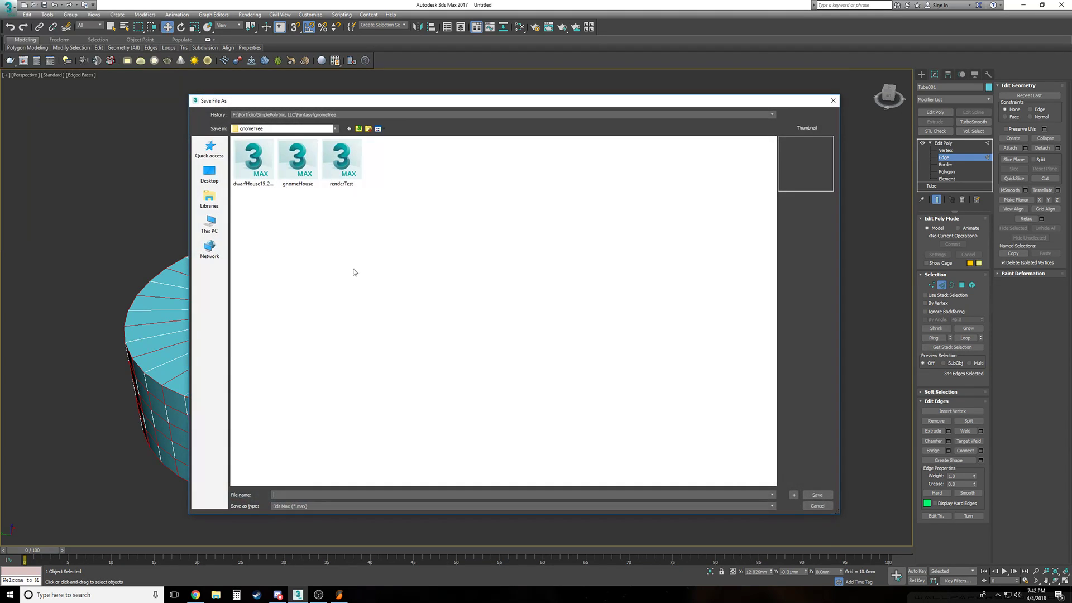
left_click(360, 129)
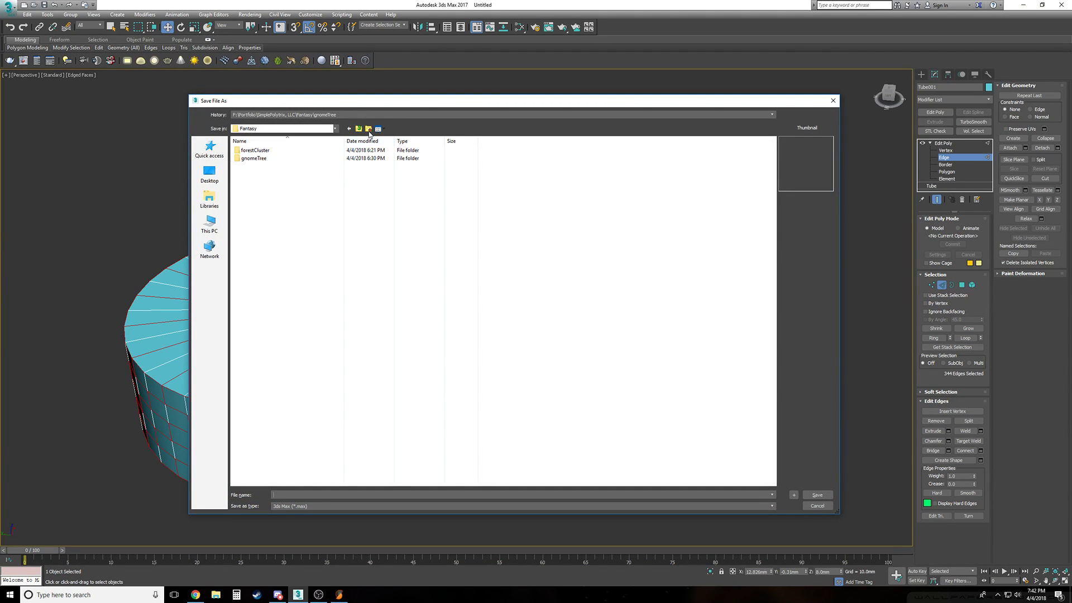
left_click(369, 128)
type("ws")
type("ishingWe")
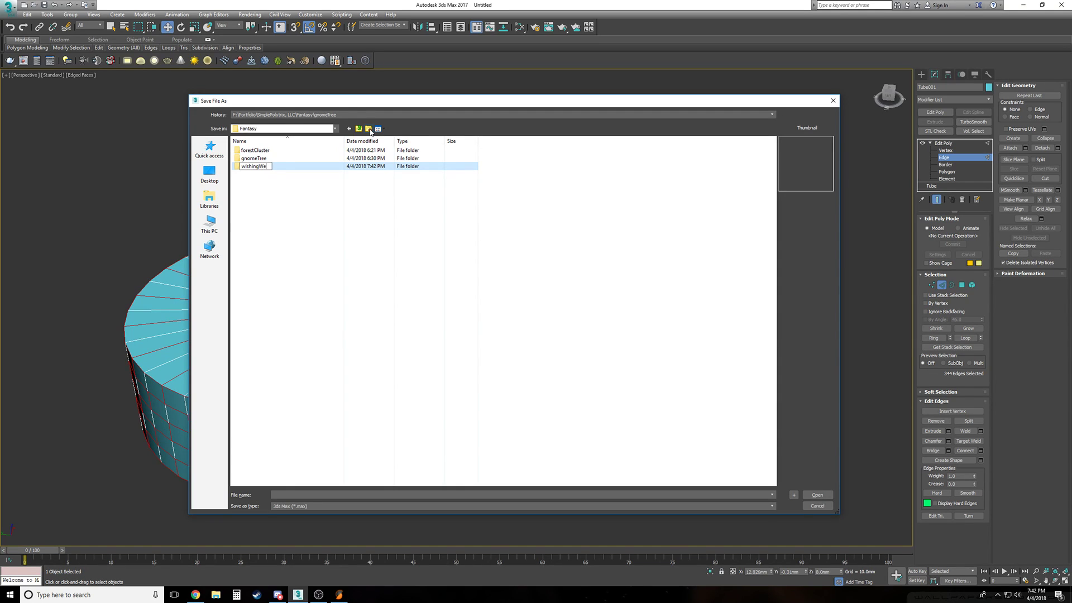
type("ll")
key("Return")
double_click(290, 167)
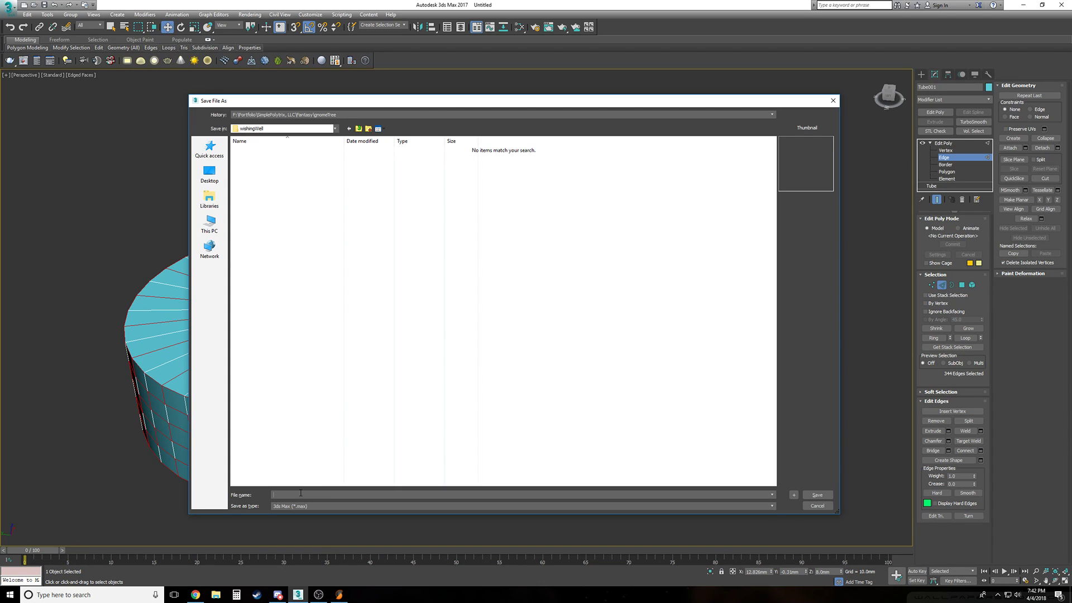
key("Return")
Extrude the selected joint edges inward with a height of about -0.3 mm and a width of 0.152 mm
middle_click_drag(373, 503, 542, 479, "alt")
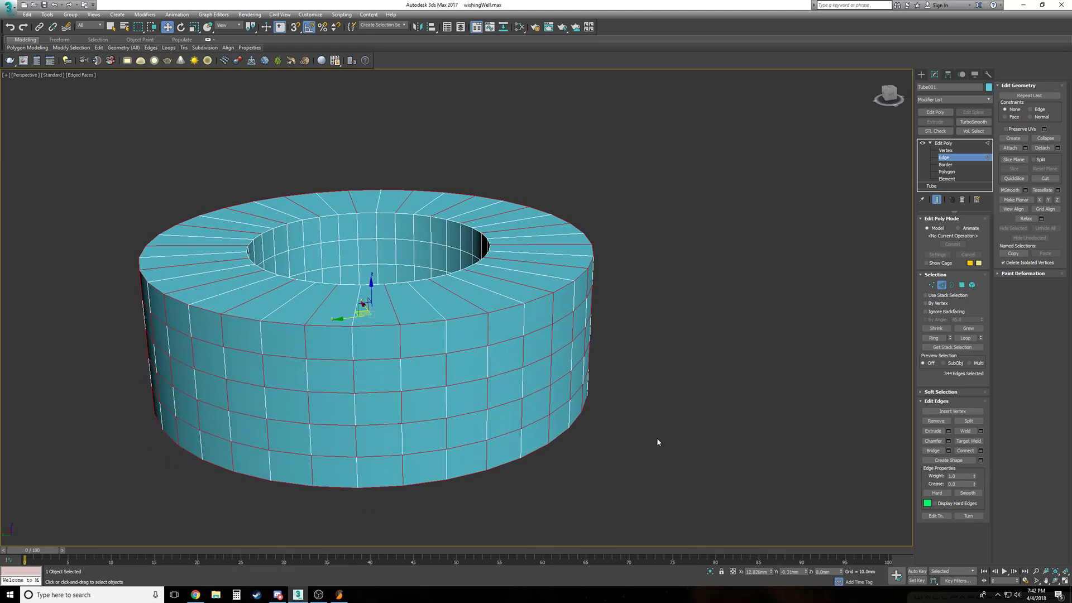
left_click(947, 431)
scroll(463, 335, "up", 6)
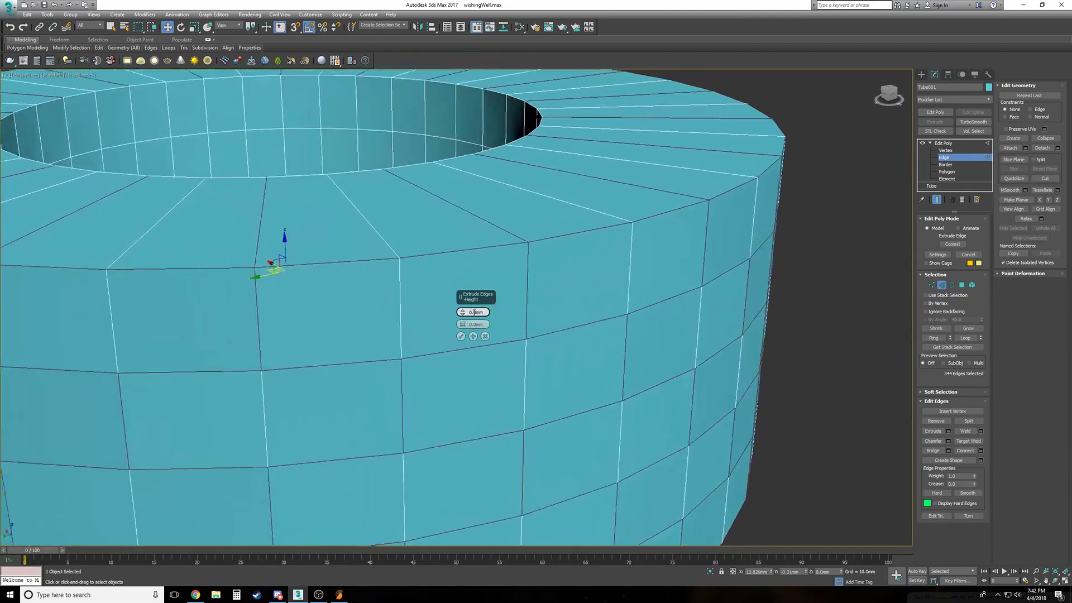
left_click_drag(462, 324, 463, 323)
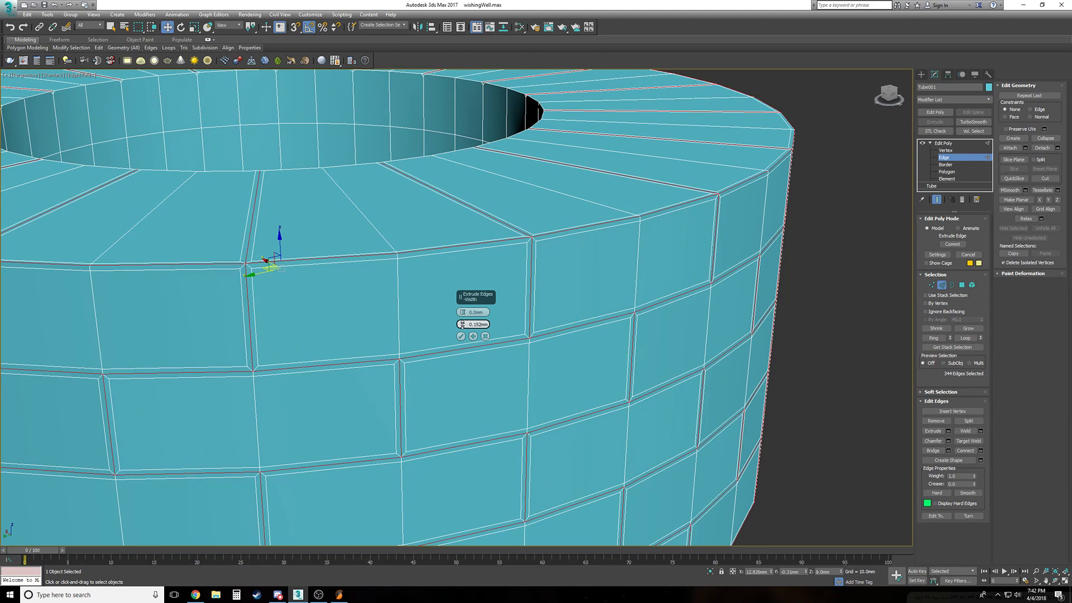
left_click(462, 314)
left_click(462, 314)
scroll(498, 344, "down", 3)
scroll(498, 344, "down", 8)
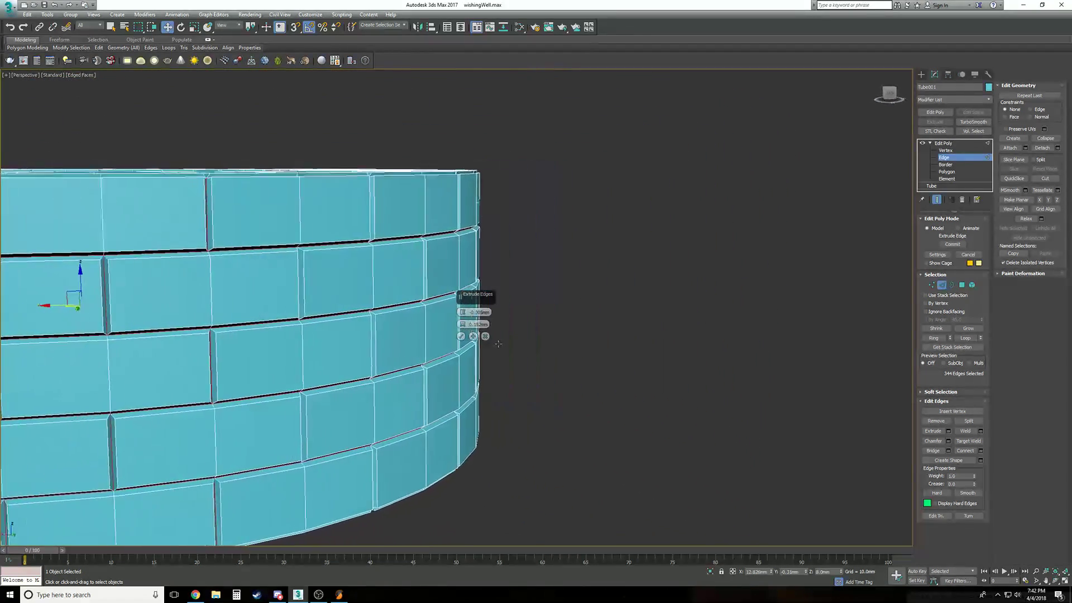
Set the joint edge extrusion height to -0.5 mm and reduce its width
middle_click_drag(498, 344, 463, 317, "alt")
scroll(498, 344, "up", 10)
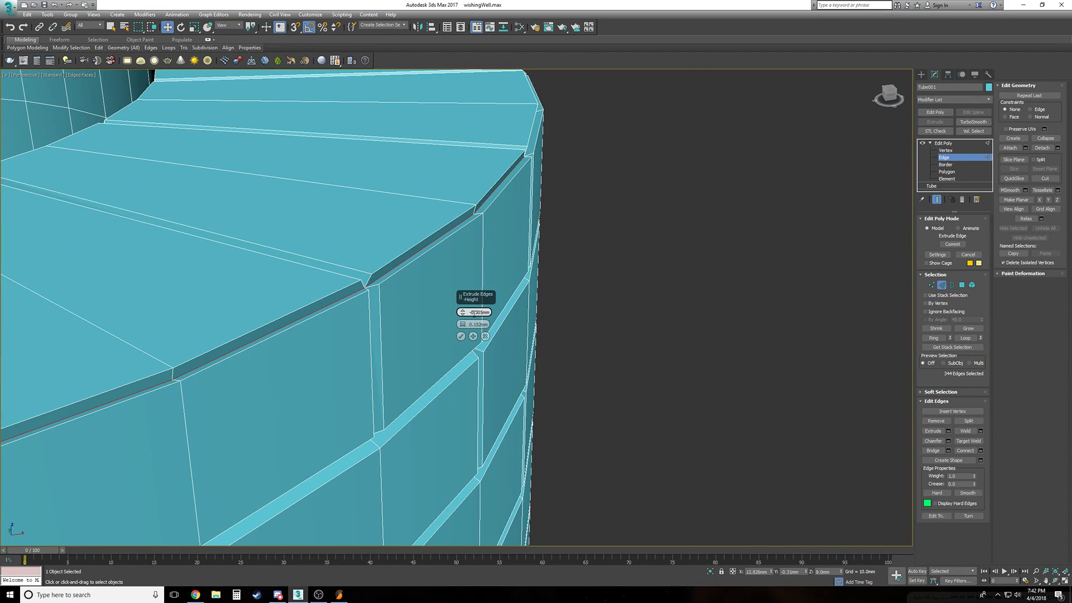
key("BackSpace")
key("Tab")
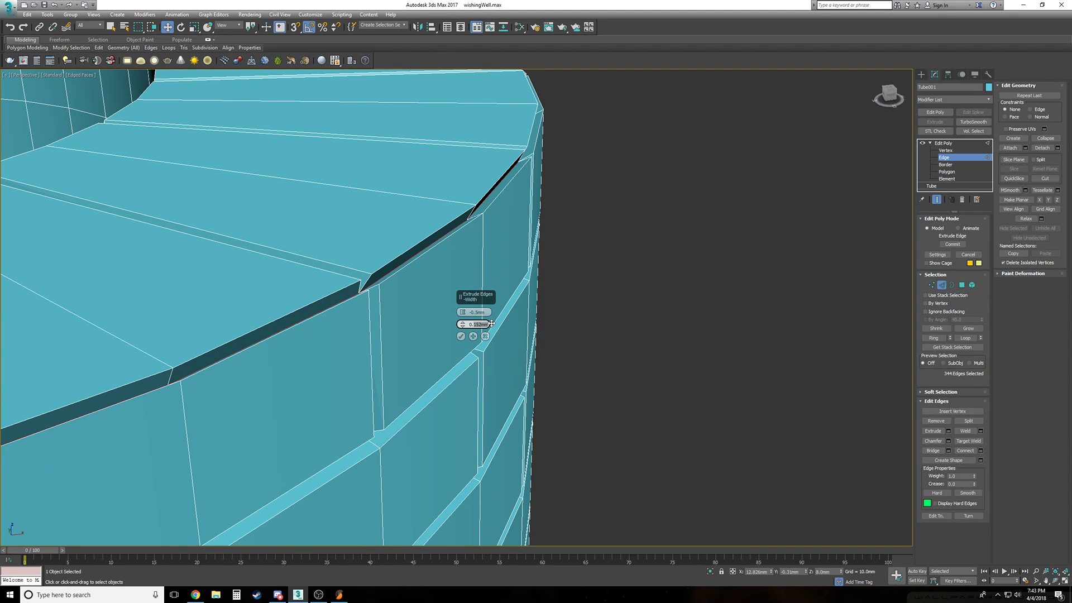
key("Return")
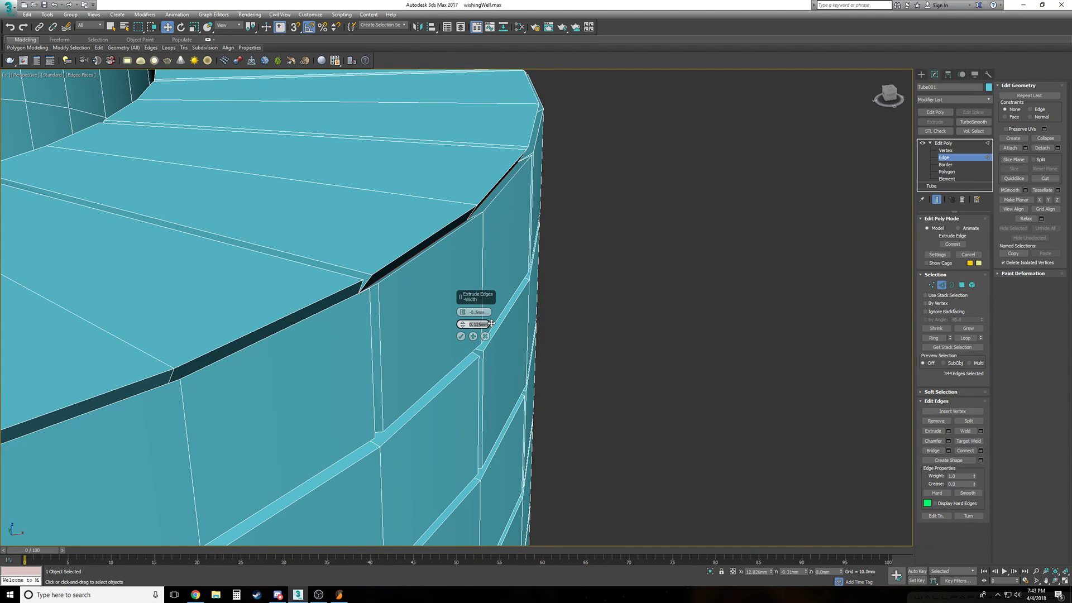
scroll(491, 324, "down", 10)
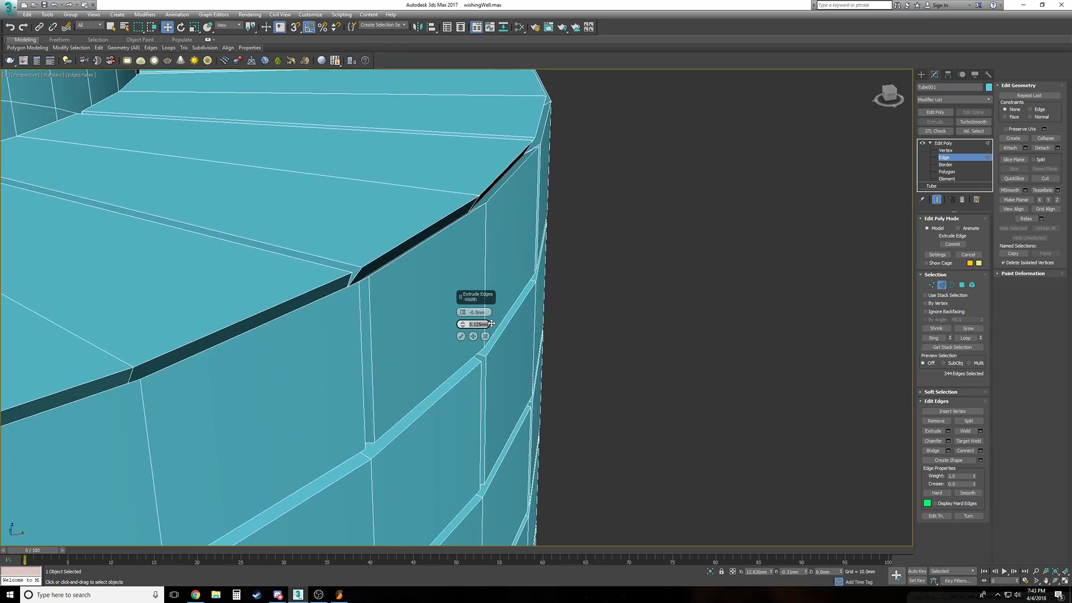
scroll(491, 323, "down", 3)
scroll(490, 324, "up", 8)
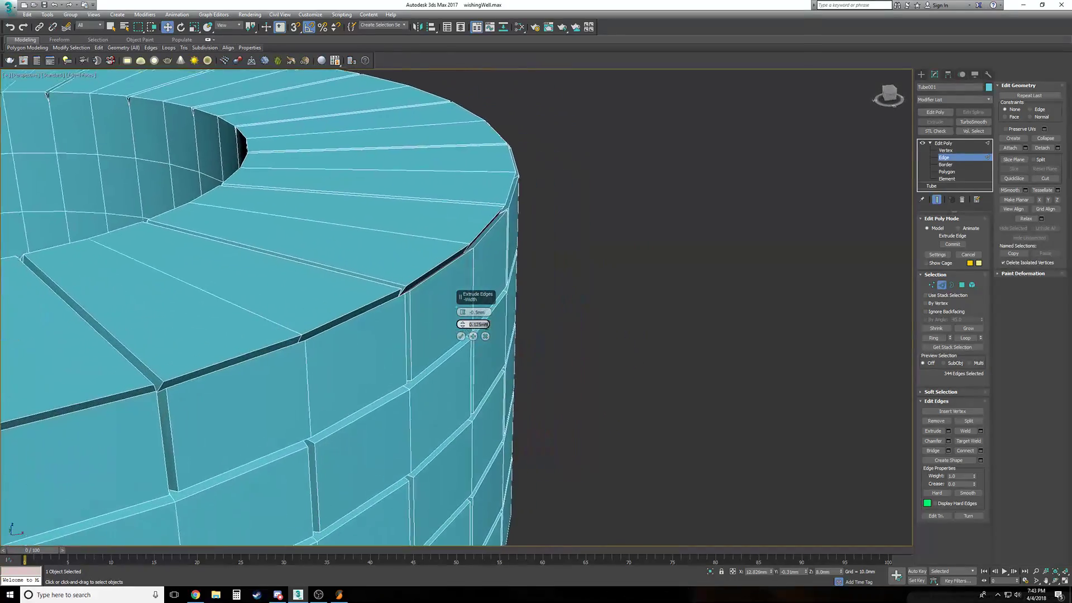
scroll(487, 324, "down", 5)
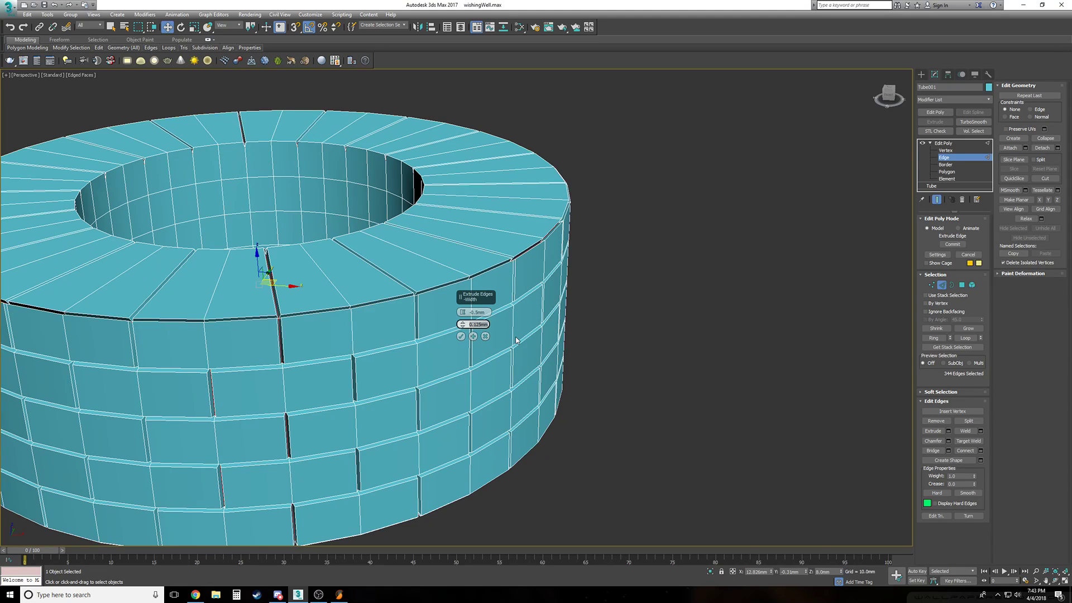
scroll(516, 340, "up", 4)
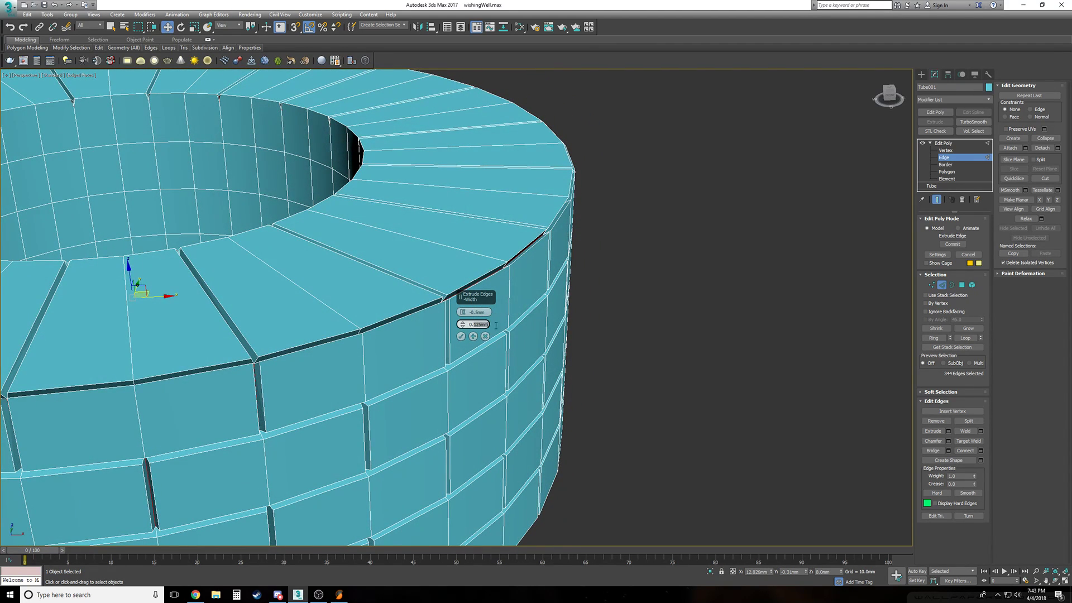
Adjust the joint extrusion's width, apply the extrusion and clear the edge selection
type("2")
key("Return")
scroll(500, 326, "down", 4)
middle_click_drag(500, 325, 499, 301, "alt")
scroll(550, 390, "down", 3)
middle_click_drag(550, 391, 529, 384, "alt")
left_click(462, 337)
left_click(594, 363)
scroll(594, 362, "down", 2)
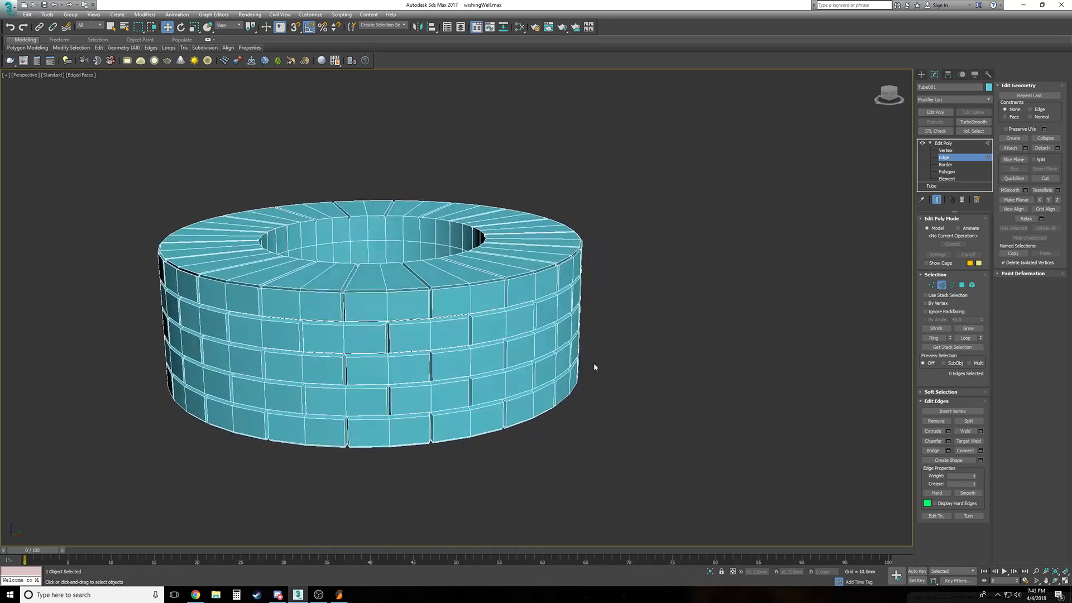
Hide the edge display to examine the brick grooves, and undo the extrusion back to the selected joint edges
key("F4")
middle_click_drag(594, 363, 597, 373, "alt")
scroll(594, 367, "up", 4)
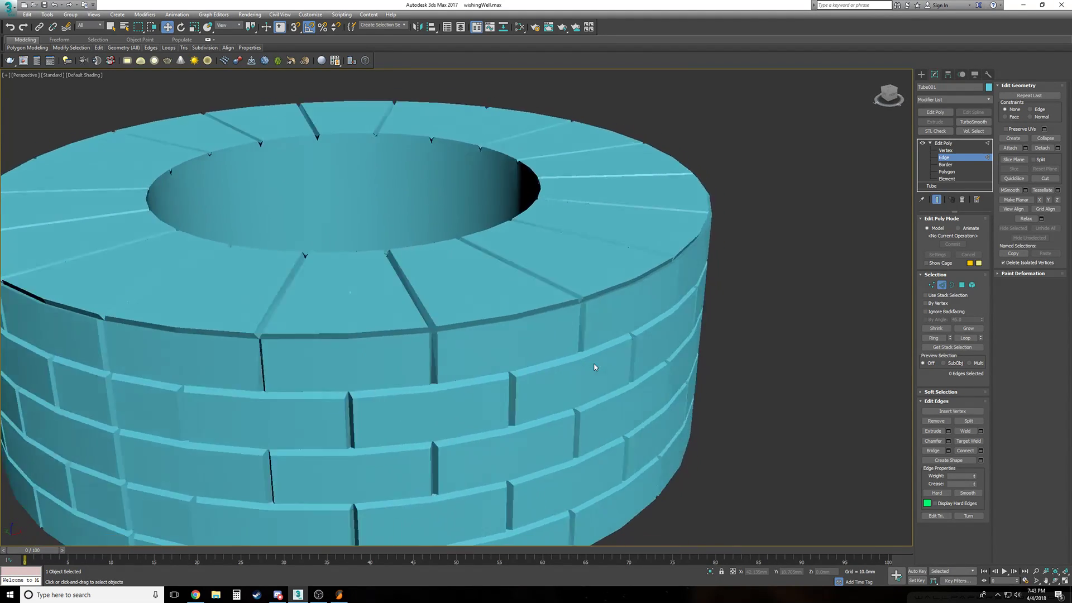
scroll(594, 367, "down", 2)
scroll(594, 367, "up", 1)
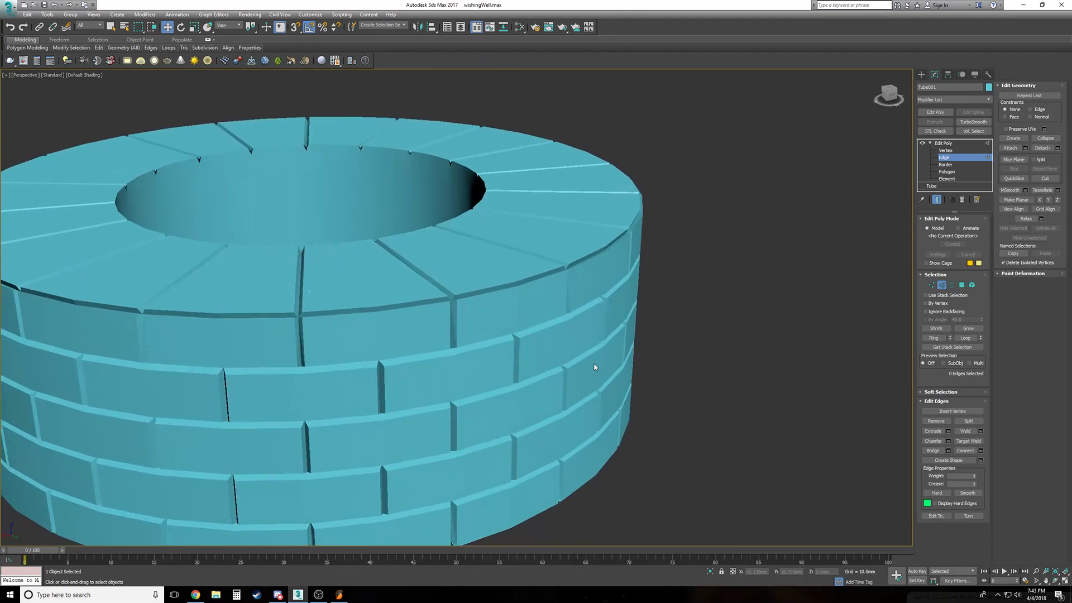
key("ctrl+a")
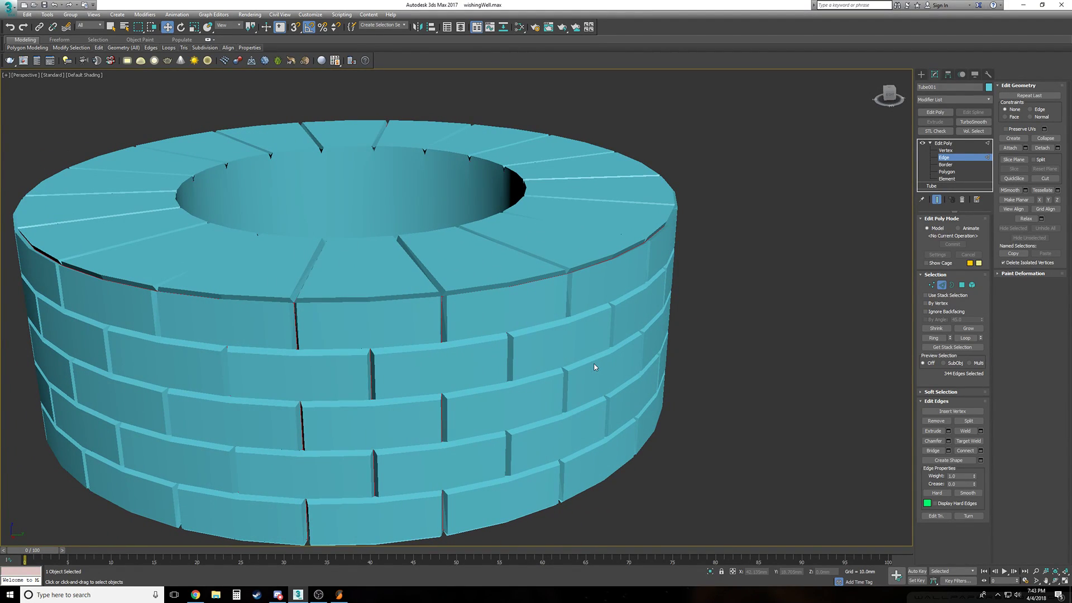
key("shift+e")
key("ctrl+z")
key("ctrl+z")
key("ctrl+z")
key("ctrl+z")
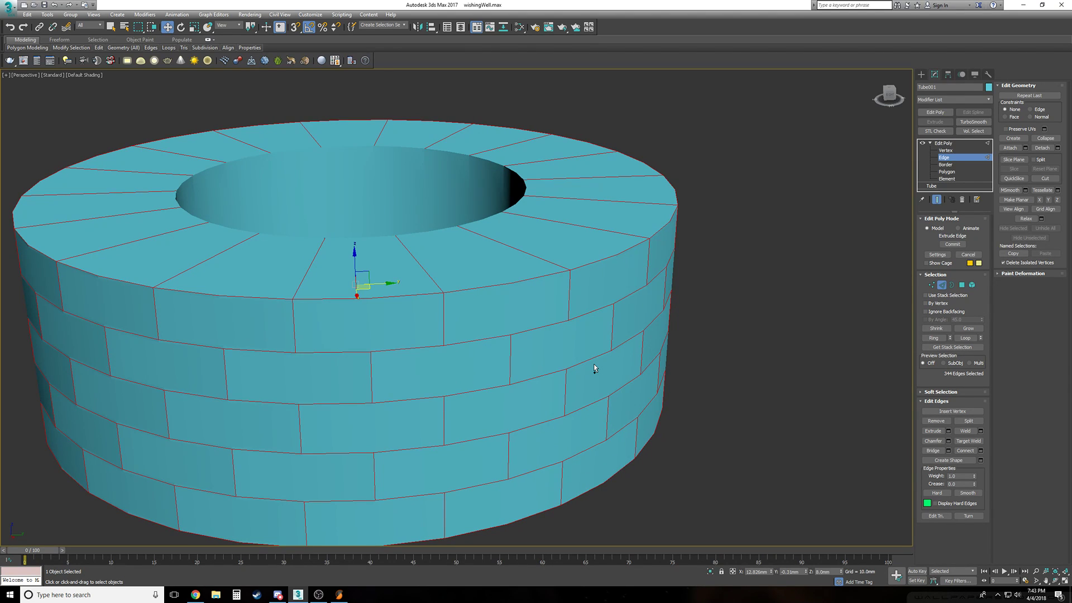
middle_click_drag(595, 368, 594, 368, "alt")
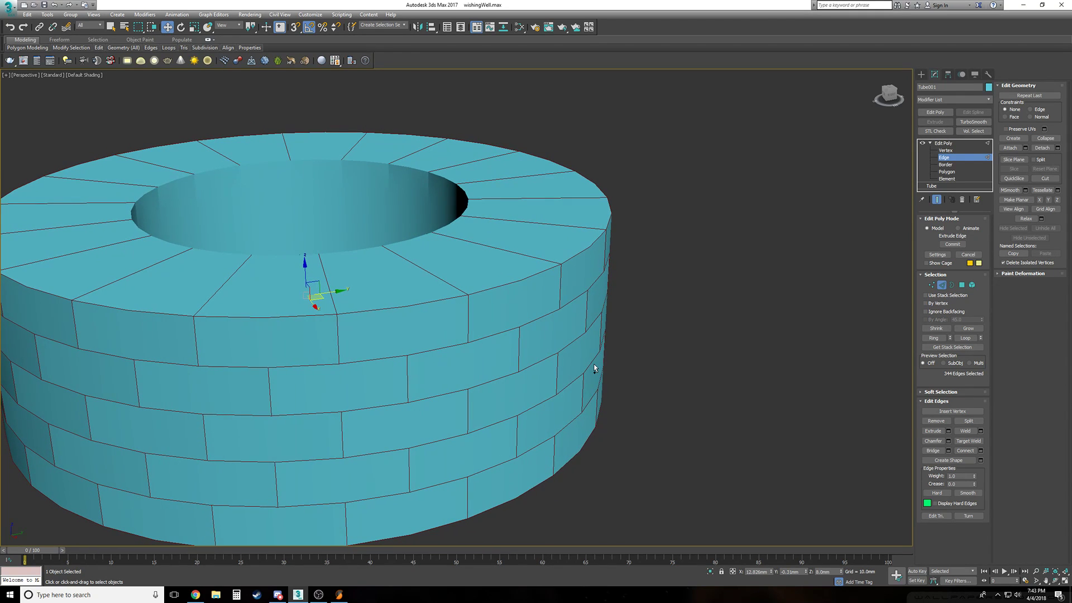
key("ctrl+z")
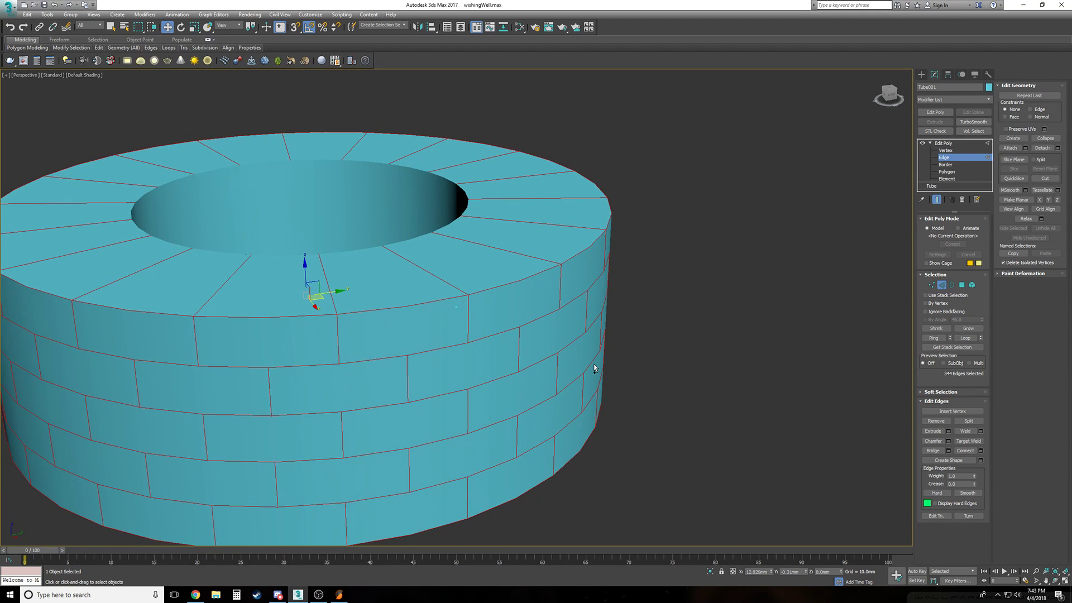
Deselect the first six edges along the top outer rim of the ring
scroll(572, 362, "down", 3)
key("F3")
scroll(572, 360, "up", 3)
key("F3")
left_click(452, 350, "alt")
left_click(442, 351, "alt")
left_click(595, 301, "alt")
left_click(558, 321, "alt")
left_click(357, 358, "alt")
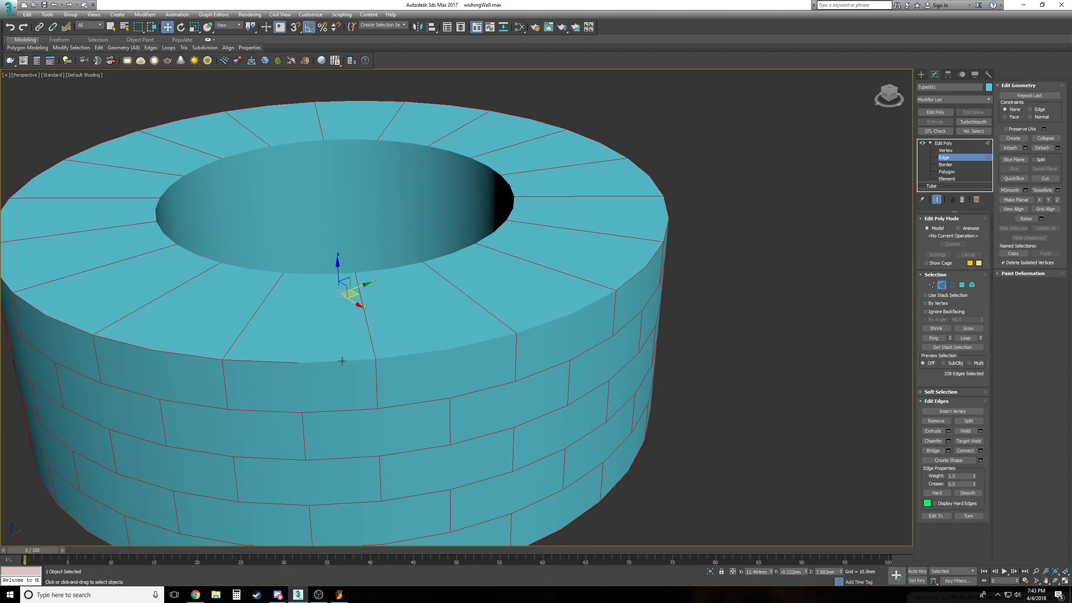
left_click(275, 361, "alt")
key("f")
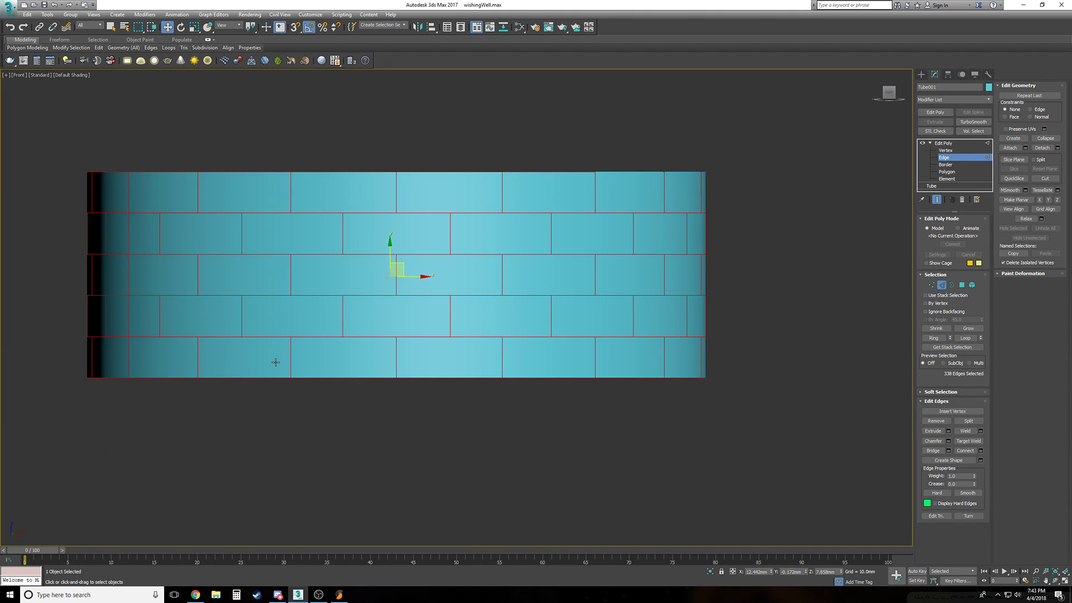
middle_click_drag(355, 232, 330, 321)
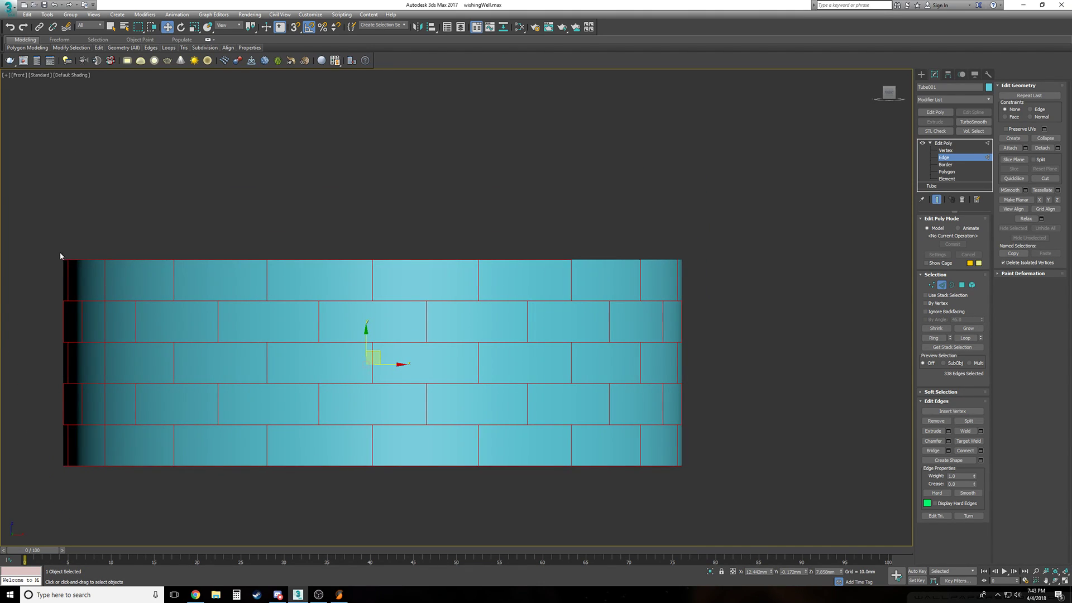
key("t")
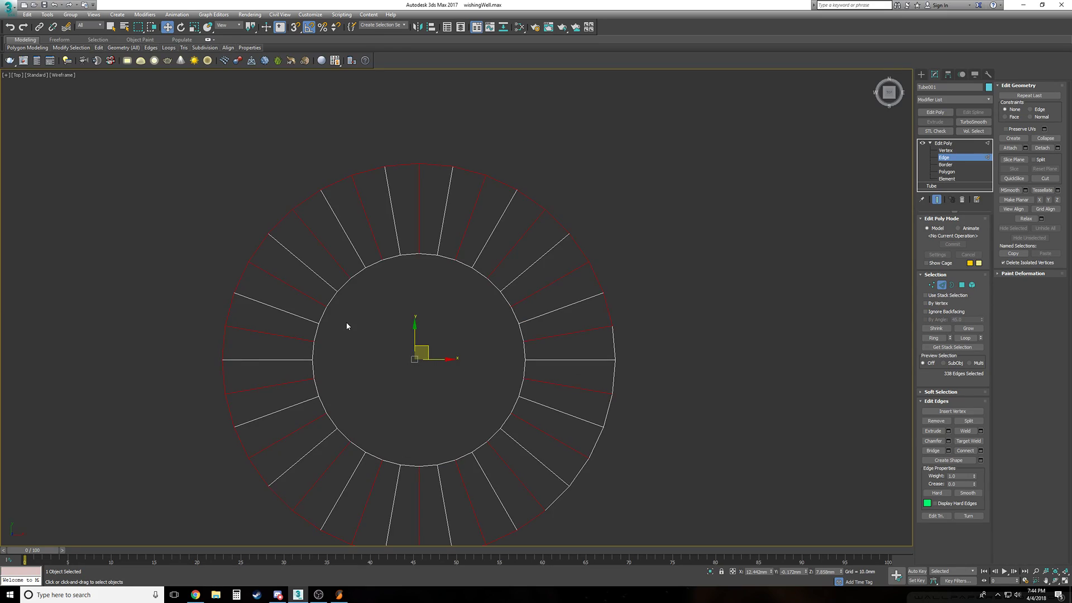
key("p")
Show edged faces in the perspective view and deselect the next eight edges along the top outer rim
middle_click_drag(347, 326, 354, 335, "alt")
scroll(427, 360, "up", 2)
middle_click_drag(428, 360, 473, 445, "alt")
key("F3")
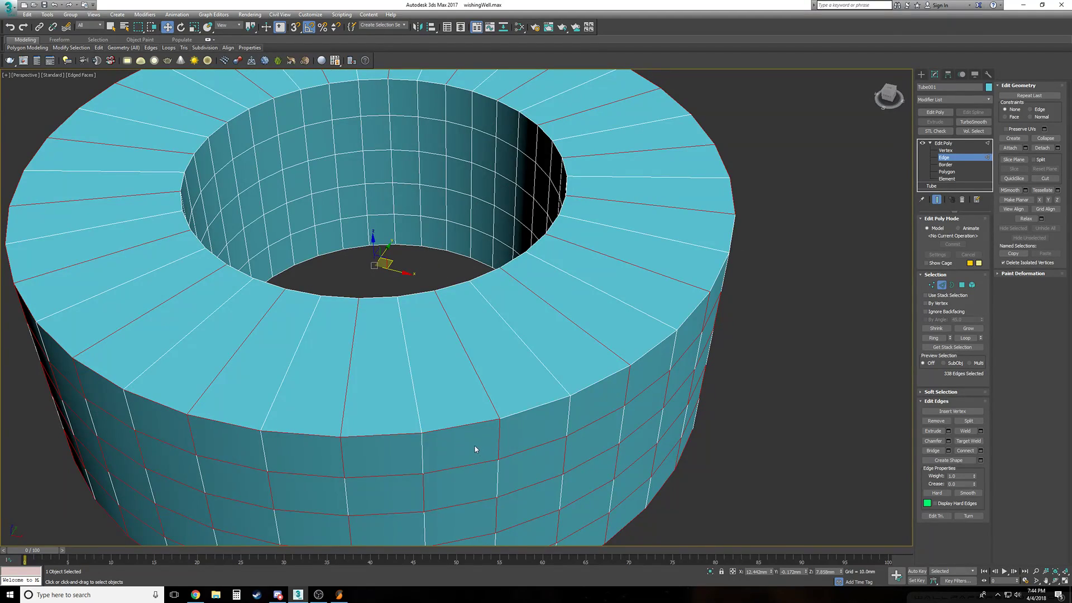
left_click(450, 429, "alt")
left_click(400, 434, "alt")
left_click(266, 432, "alt")
left_click(243, 427, "alt")
left_click(140, 396, "alt")
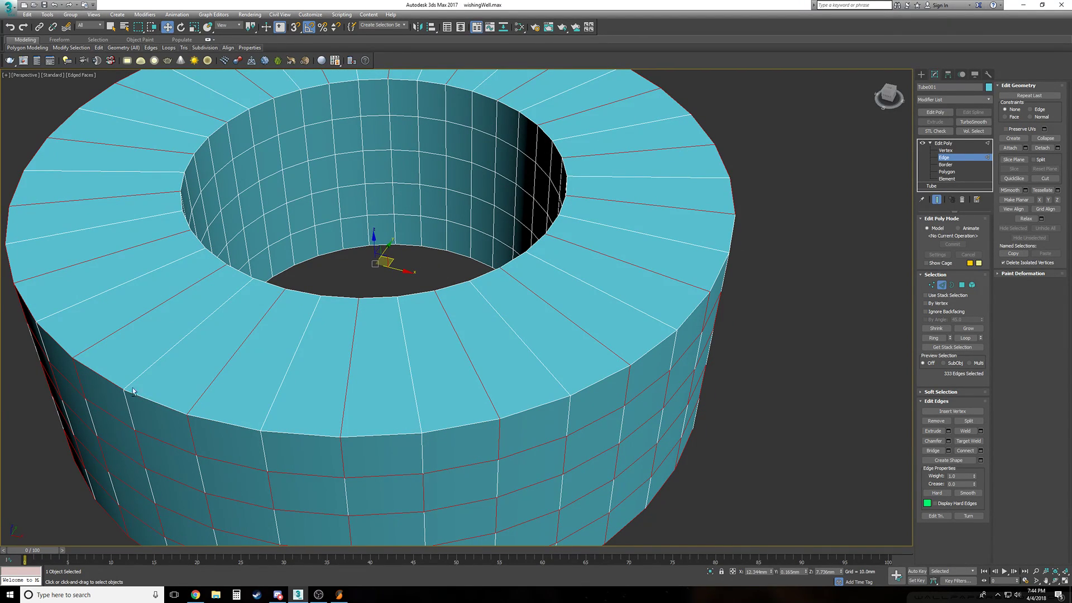
left_click(106, 377, "alt")
left_click(54, 340, "alt")
left_click(31, 313, "alt")
Rotate around the ring and deselect nine further edges along its top outer rim
middle_click_drag(311, 393, 461, 399, "alt")
left_click(497, 344, "alt")
left_click(440, 348, "alt")
left_click(370, 346, "alt")
left_click(304, 338, "alt")
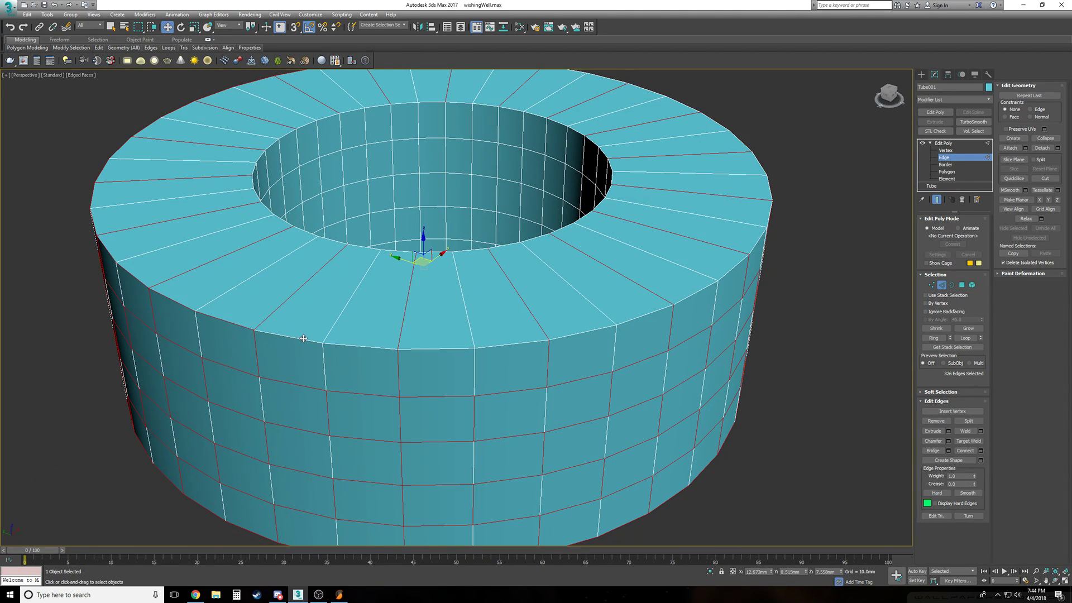
left_click(221, 318, "alt")
left_click(167, 297, "alt")
left_click(132, 272, "alt")
left_click(115, 258, "alt")
left_click(103, 243, "alt")
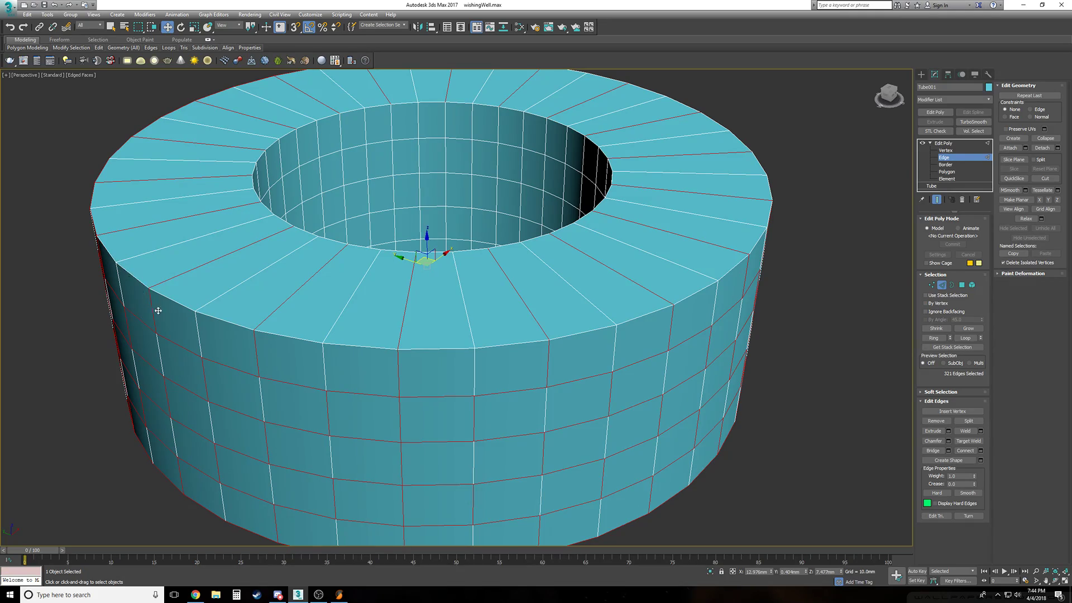
Switch to wireframe display and deselect five more edges along the top outer rim
key("F3")
middle_click_drag(323, 447, 350, 448, "alt")
left_click(362, 418, "alt")
left_click(318, 413, "alt")
left_click(237, 389, "alt")
left_click(168, 356, "alt")
left_click(143, 338, "alt")
middle_click_drag(143, 338, 536, 462, "alt")
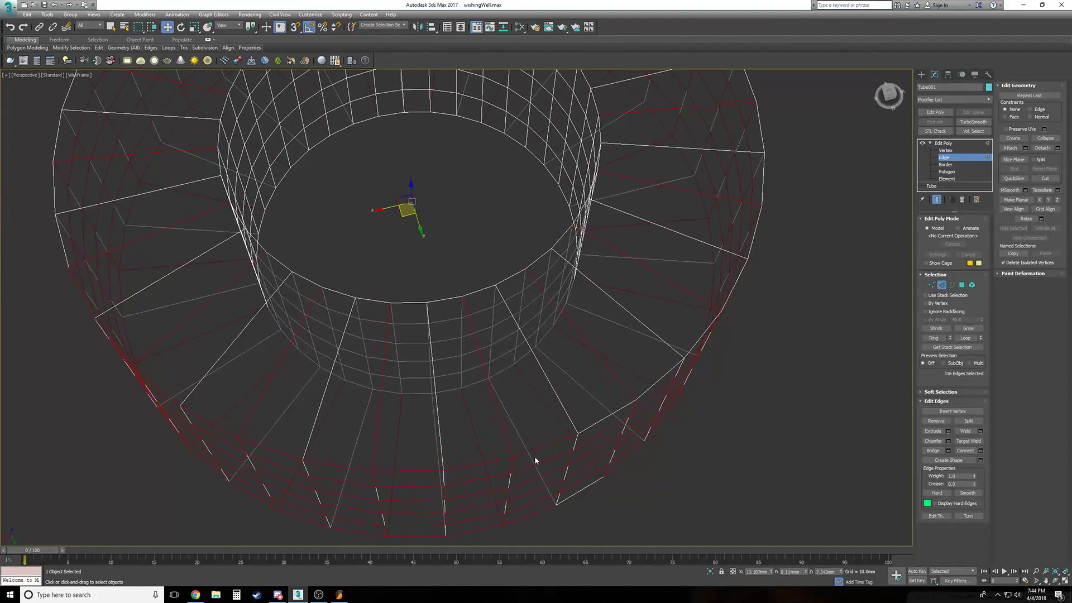
Deselect the remaining top outer rim edges and return to the shaded display of the whole ring
left_click(526, 452, "alt")
left_click(491, 462, "alt")
left_click(402, 472, "alt")
left_click(354, 467, "alt")
left_click(286, 456, "alt")
left_click(220, 429, "alt")
left_click(146, 371, "alt")
middle_click_drag(250, 402, 371, 440, "alt")
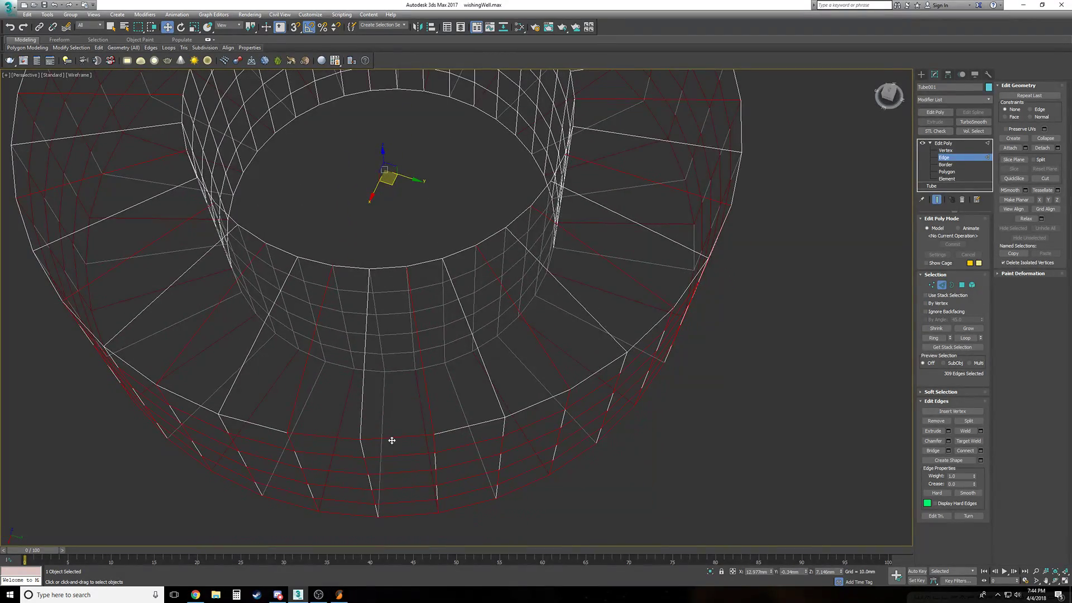
left_click(348, 439, "alt")
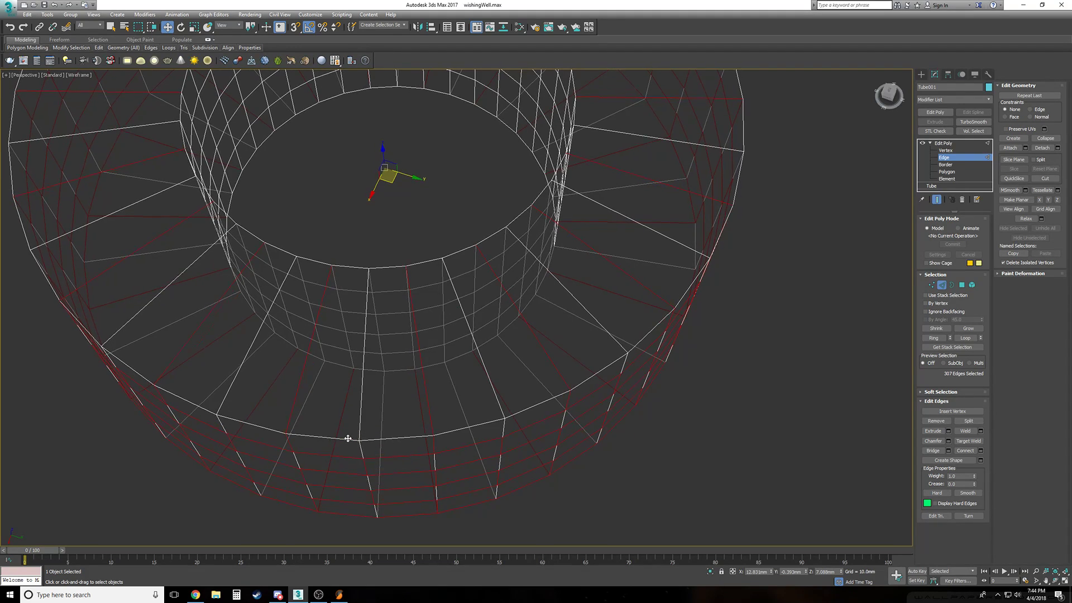
key("F3")
key("z")
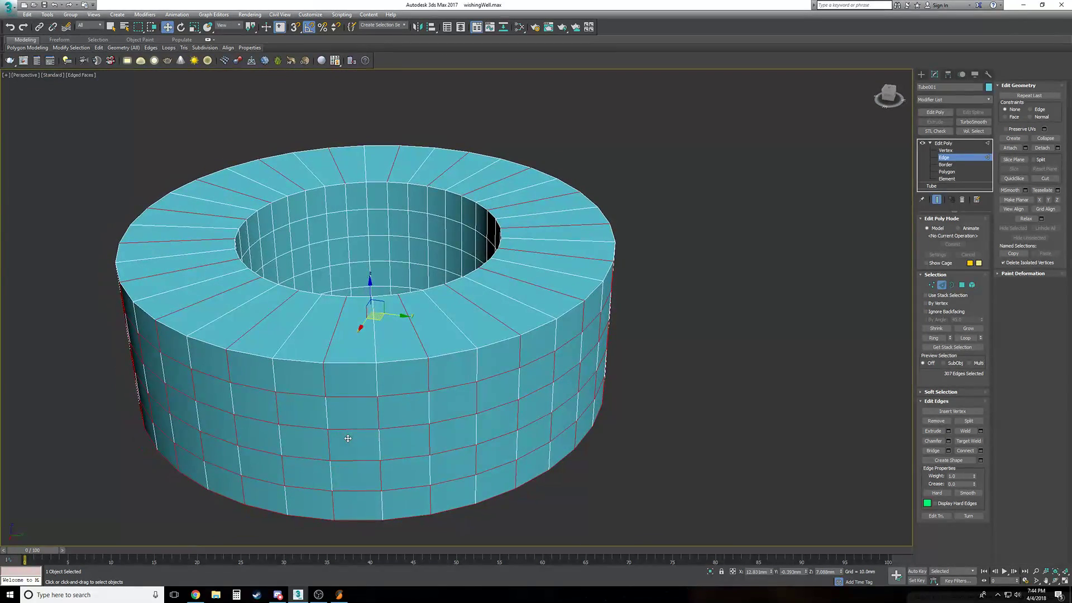
View the ring's underside in wireframe and deselect the first eight edges along the bottom outer rim
scroll(348, 438, "down", 3)
middle_click_drag(348, 439, 348, 439, "alt")
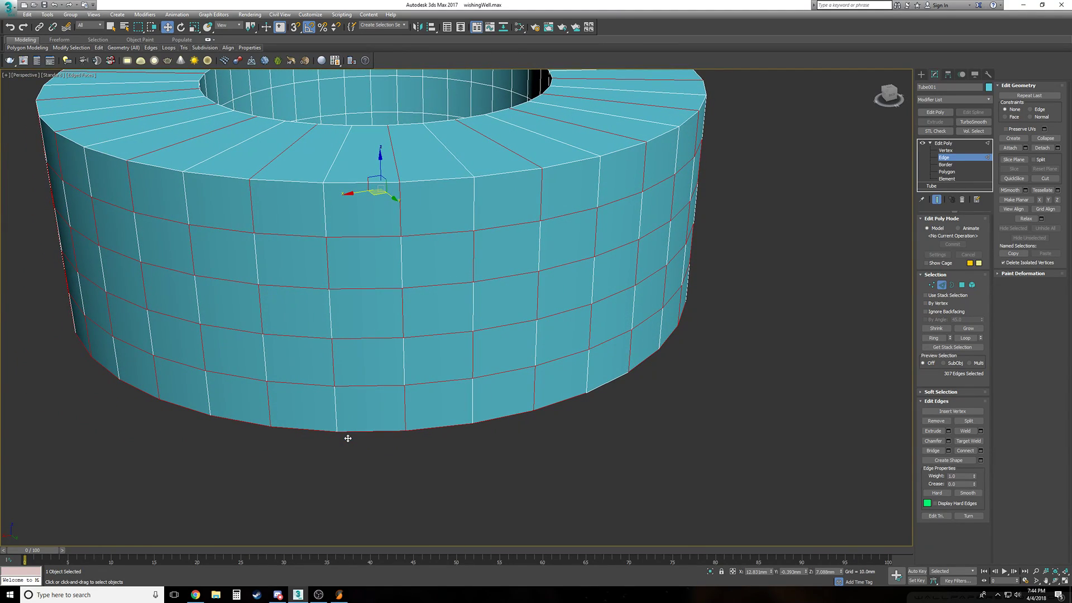
key("F3")
left_click(366, 429, "alt")
left_click(285, 427, "alt")
left_click(241, 422, "alt")
left_click(187, 409, "alt")
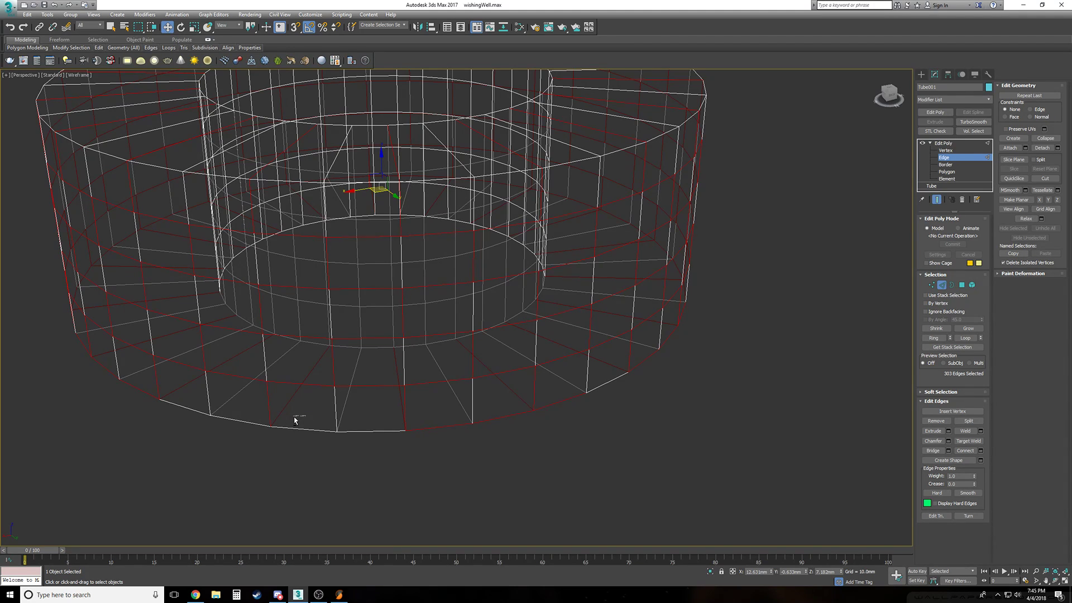
left_click_drag(136, 383, 138, 412, "alt")
left_click(438, 427, "alt")
left_click(503, 417, "alt")
left_click(558, 401, "alt")
Rotate to the adjoining stretch of the bottom outer rim and deselect its six selected edges
middle_click_drag(562, 416, 272, 444, "alt")
left_click(246, 428, "alt")
left_click(316, 430, "alt")
left_click(389, 424, "alt")
left_click(459, 412, "alt")
left_click(517, 394, "alt")
left_click(572, 373, "alt")
Continue around the ring and deselect the next nine edges along the bottom outer rim
middle_click_drag(581, 390, 217, 451, "alt")
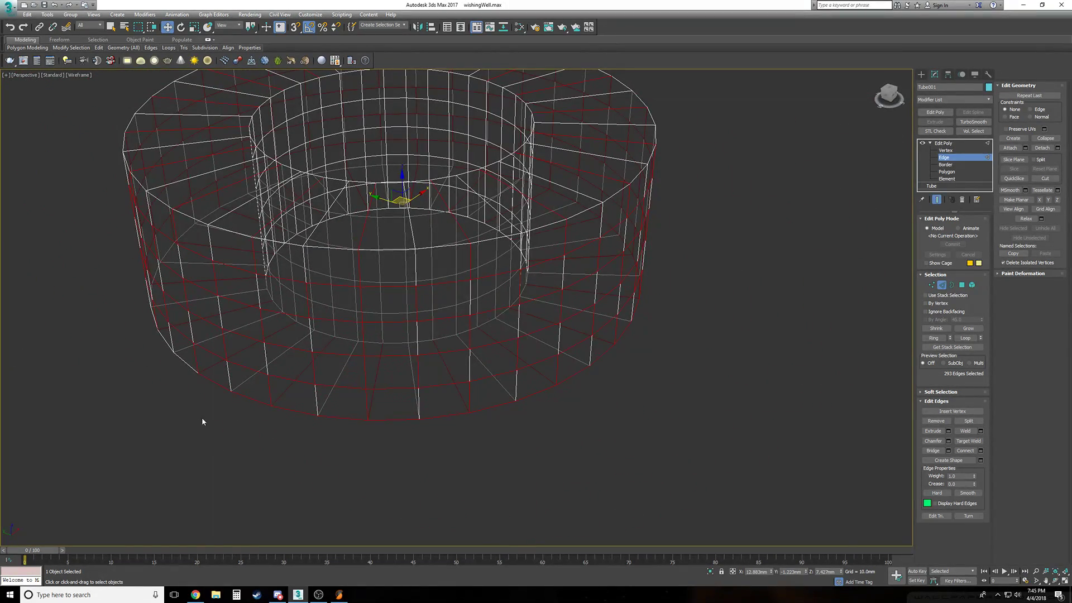
left_click(218, 384, "alt")
left_click(251, 398, "alt")
left_click(296, 411, "alt")
left_click(351, 419, "alt")
left_click(393, 421, "alt")
left_click(446, 418, "alt")
left_click(484, 408, "alt")
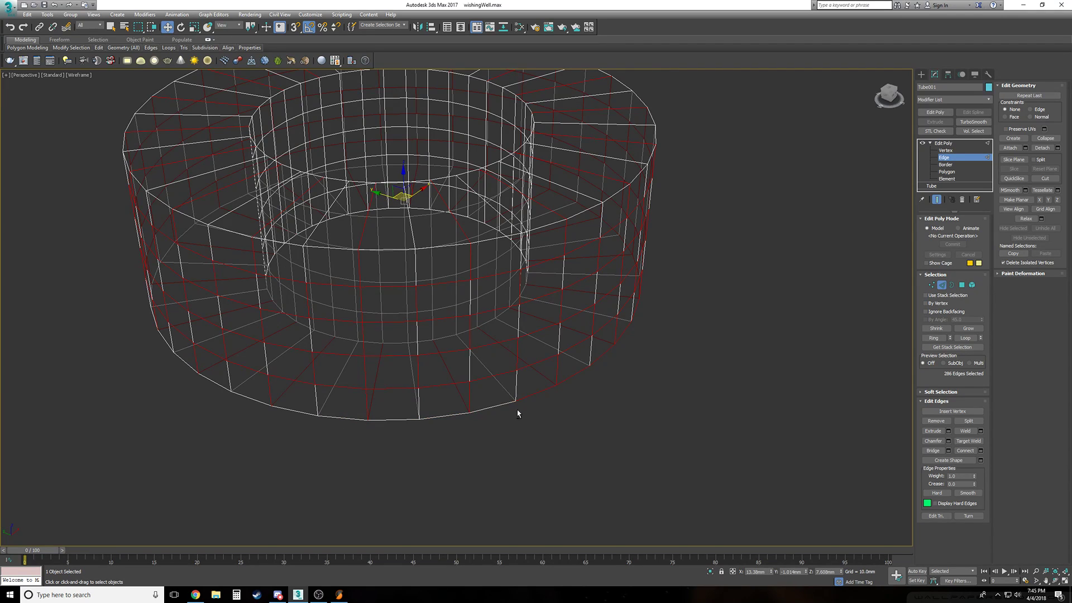
left_click(532, 393, "alt")
left_click(568, 379, "alt")
Deselect seven more edges on the following stretch of the bottom outer rim
middle_click_drag(577, 390, 556, 420, "alt")
left_click(237, 372, "alt")
left_click(288, 373, "alt")
left_click(330, 373, "alt")
left_click(397, 368, "alt")
left_click(450, 354, "alt")
left_click(494, 338, "alt")
left_click(530, 319, "alt")
Deselect the last five bottom outer rim edges and switch back to the shaded display with edges
middle_click_drag(539, 335, 385, 410, "alt")
left_click(221, 379, "alt")
left_click(275, 387, "alt")
left_click(351, 387, "alt")
left_click(398, 381, "alt")
left_click(444, 367, "alt")
mouse_move(454, 380)
middle_mouse_down("alt")
mouse_move(474, 405)
mouse_move(536, 399)
middle_mouse_up("alt")
key("F3")
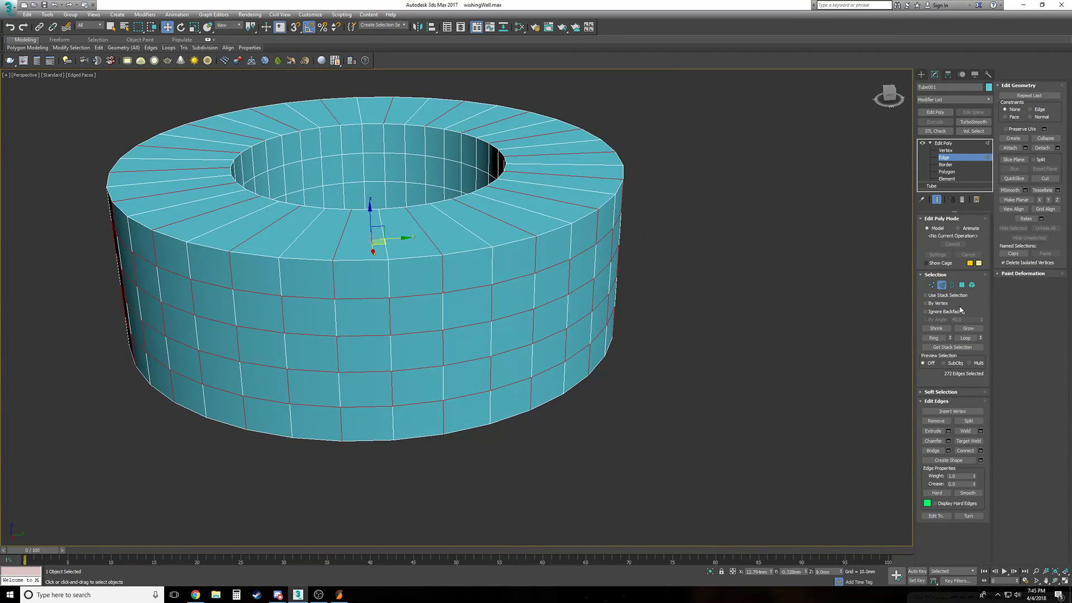
Try to extrude the remaining joint edges with a width of 0.2 mm, and undo the extrusion
left_click(948, 430)
scroll(430, 382, "up", 3)
scroll(470, 327, "up", 1)
left_click_drag(470, 325, 506, 326)
type(".")
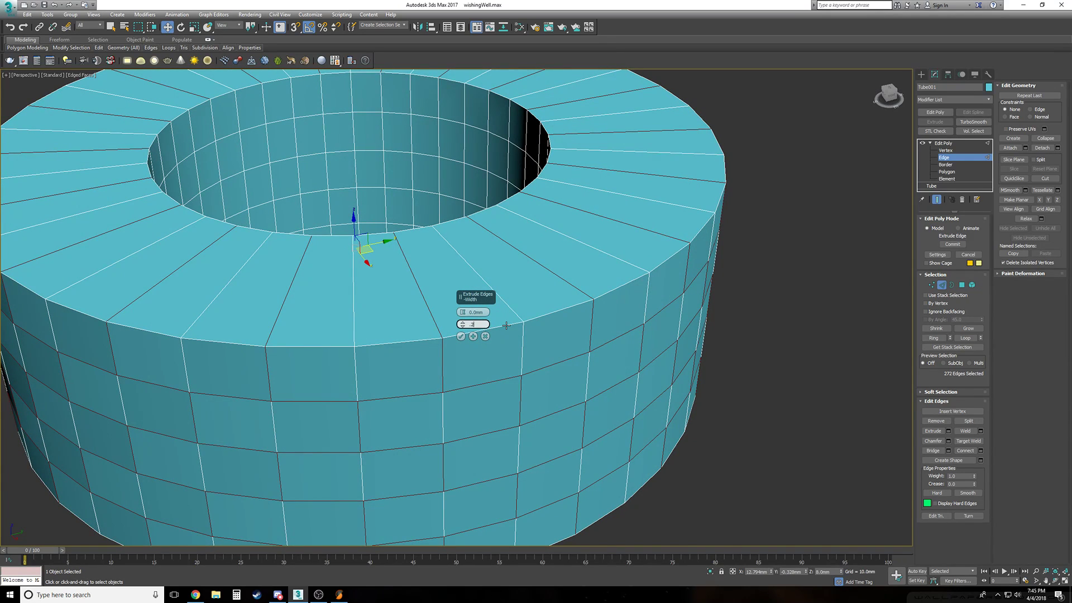
type("2")
key("Tab")
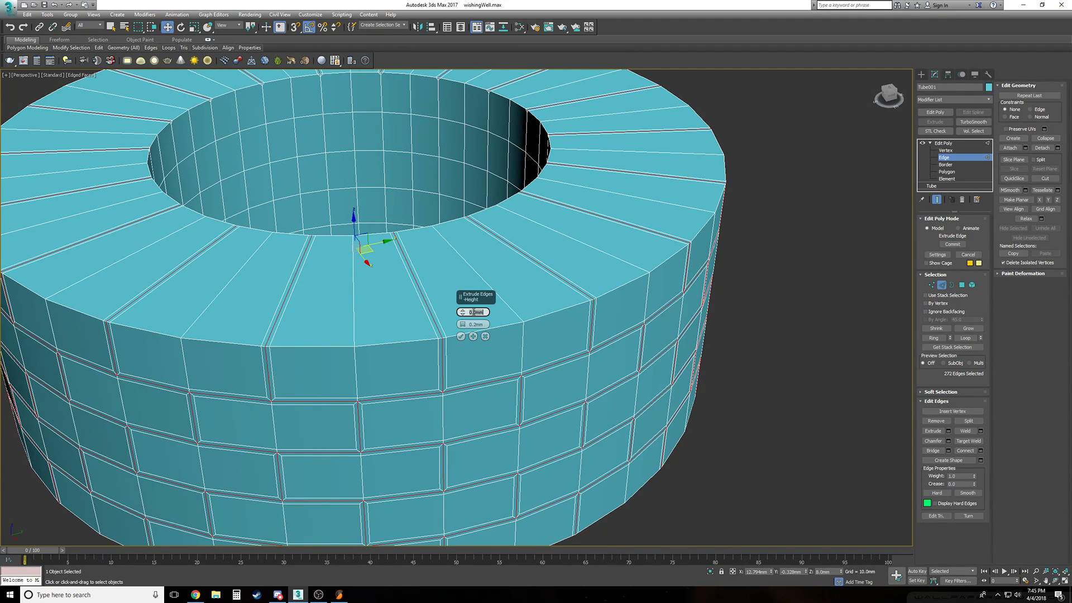
key("Return")
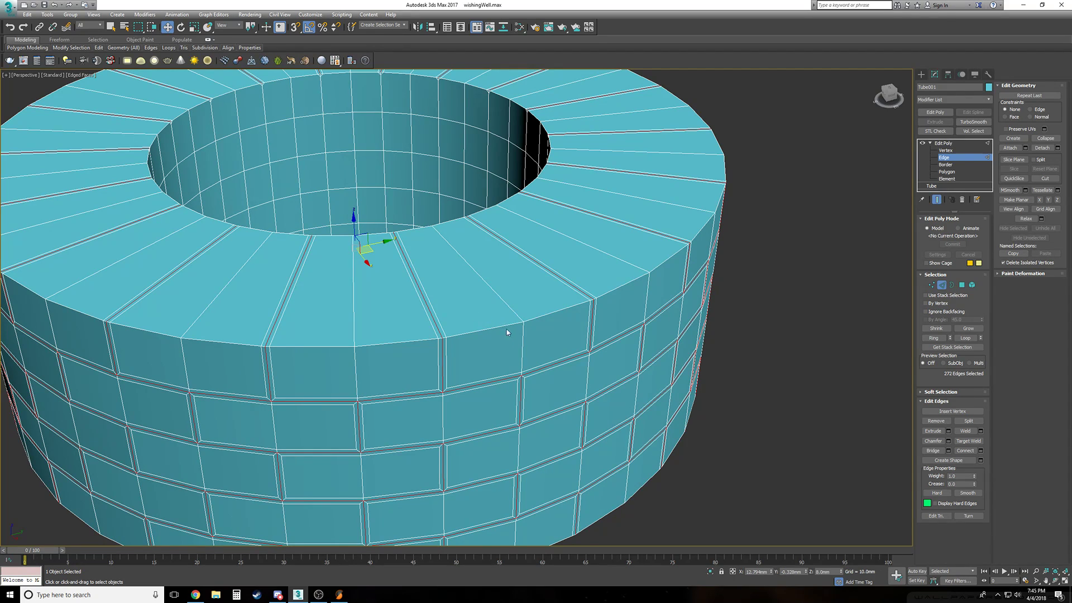
key("ctrl+z")
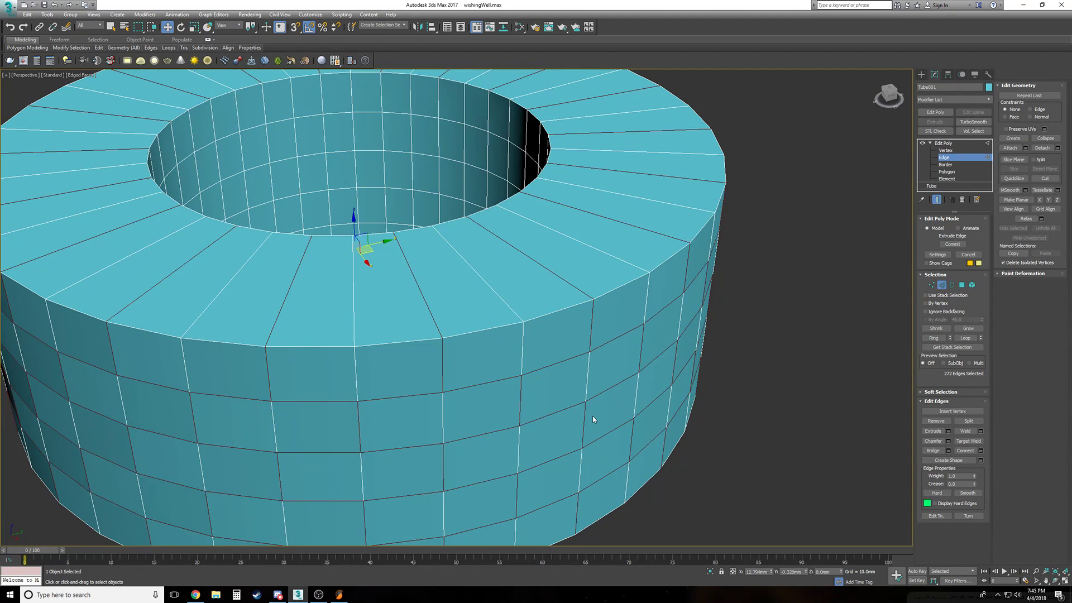
Undo the previous extrusion and try extruding the selected joint edges with a height of 0.5 mm and a width of 0.2 mm
key("ctrl+z")
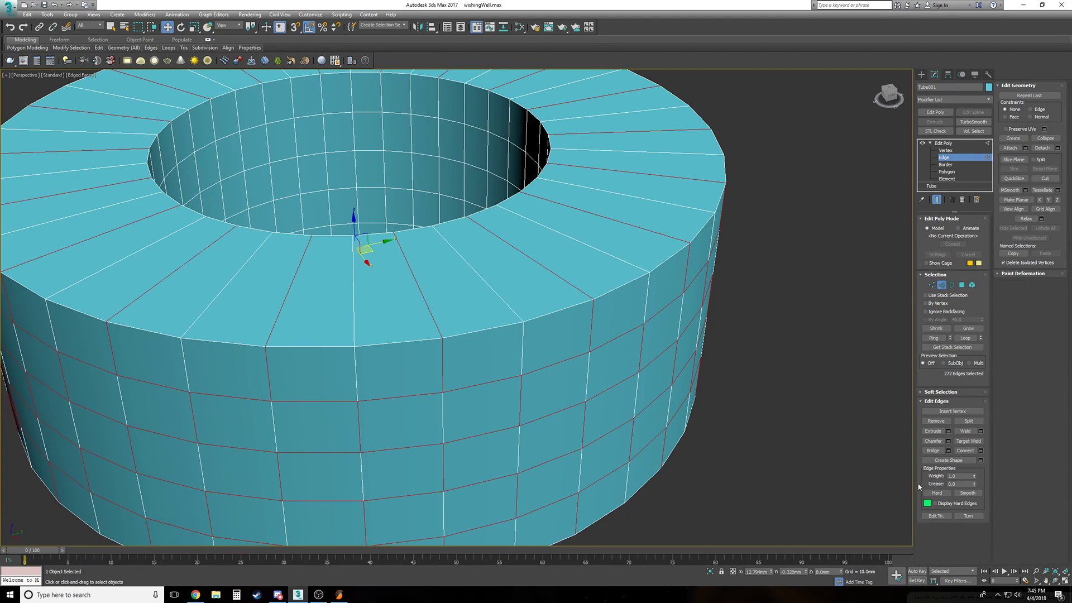
left_click(948, 430)
left_click_drag(485, 312, 462, 314)
type(".5")
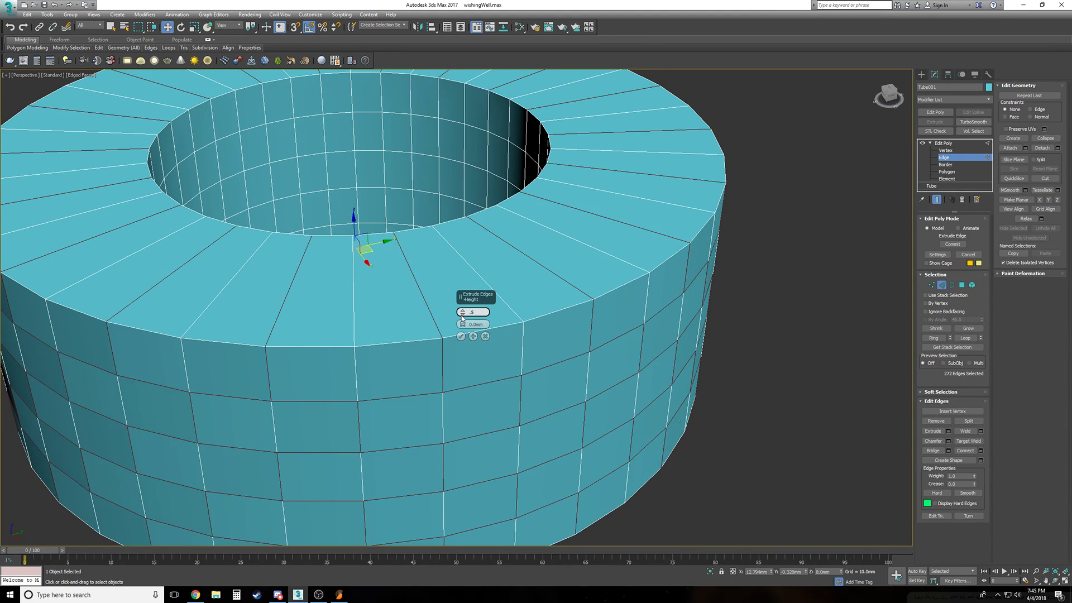
key("Tab")
type("-")
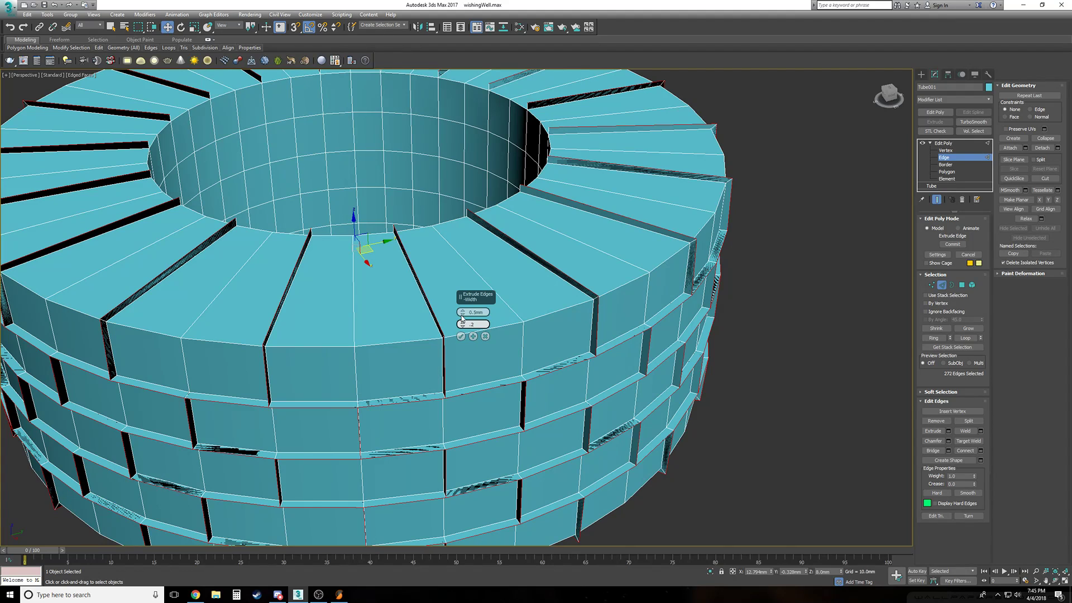
key("Tab")
middle_click_drag(484, 312, 470, 290, "alt")
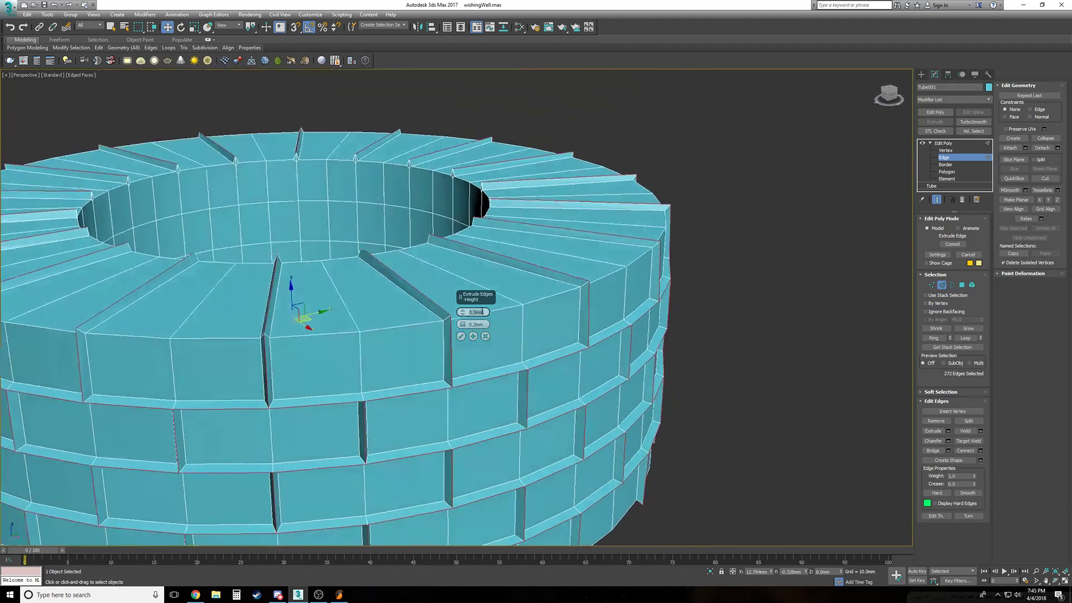
scroll(472, 312, "up", 2)
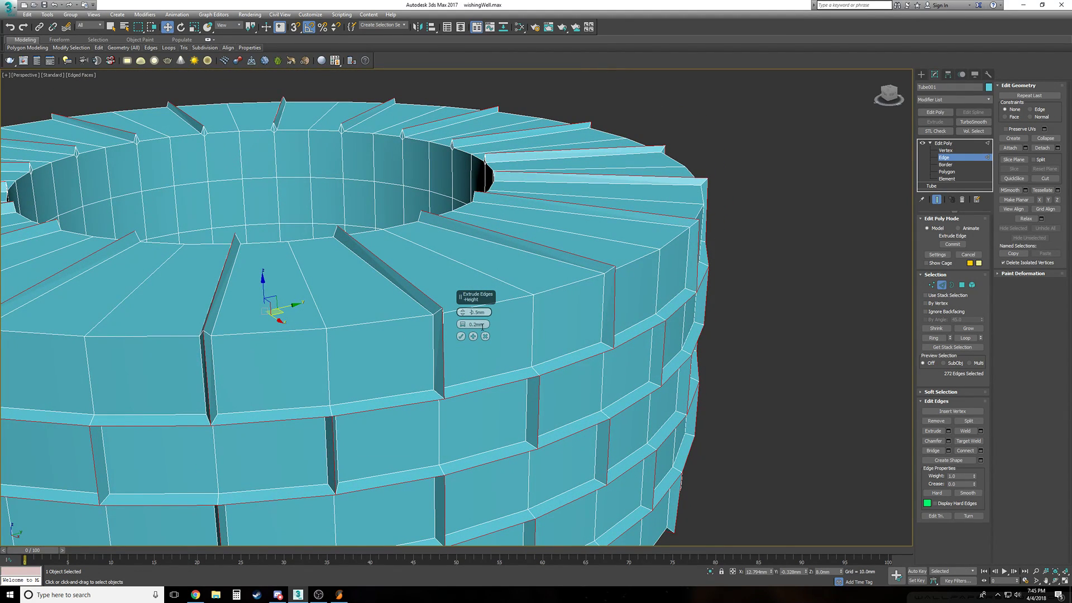
Set the edge extrusion height to -0.5 mm, accept it and leave edge editing
key("Tab")
middle_click_drag(484, 325, 461, 312, "alt")
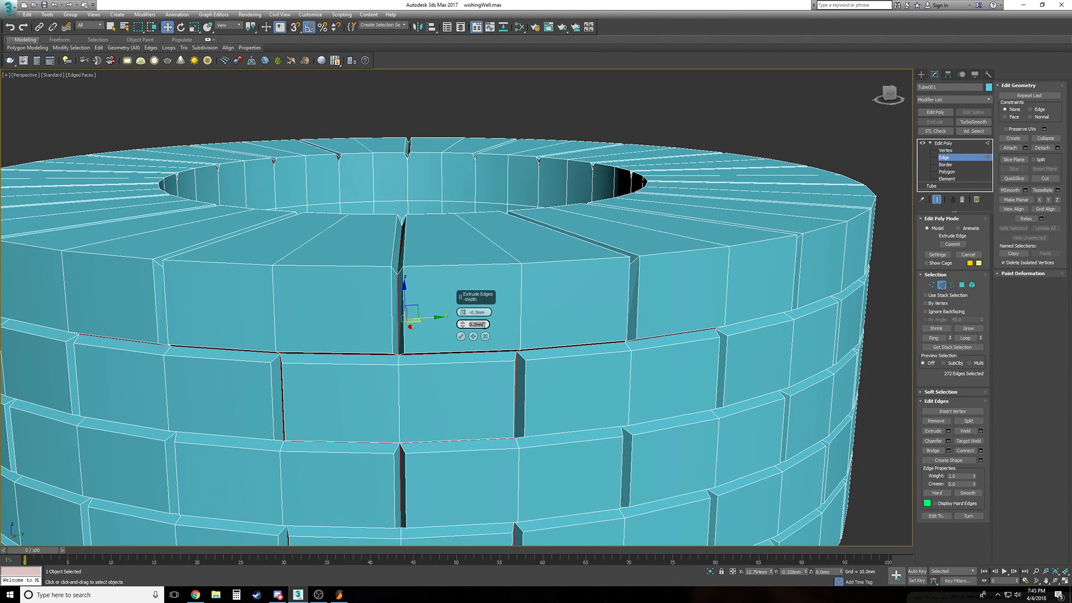
middle_click_drag(469, 340, 460, 338, "alt")
left_click(461, 337)
left_click(957, 144)
left_click(930, 143)
Inspect the brick joints around the ring in plain shading, checking that the vertical joints are staggered
left_click(734, 311)
scroll(590, 342, "up", 2)
middle_click_drag(585, 343, 590, 342, "alt")
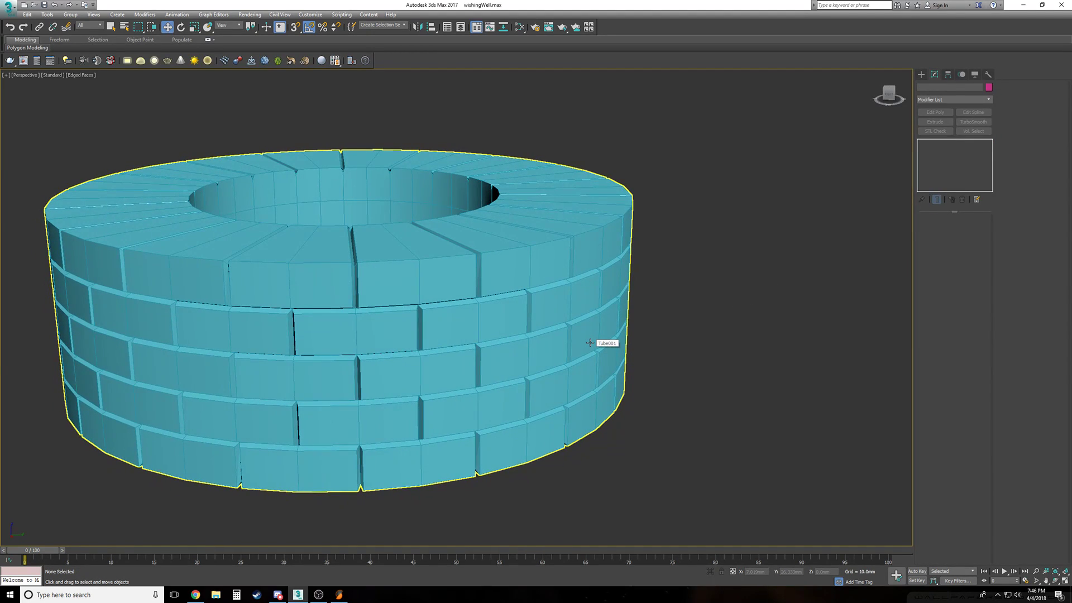
key("F4")
scroll(590, 342, "up", 4)
scroll(591, 342, "down", 3)
middle_click_drag(590, 342, 590, 343, "alt")
scroll(590, 342, "down", 3)
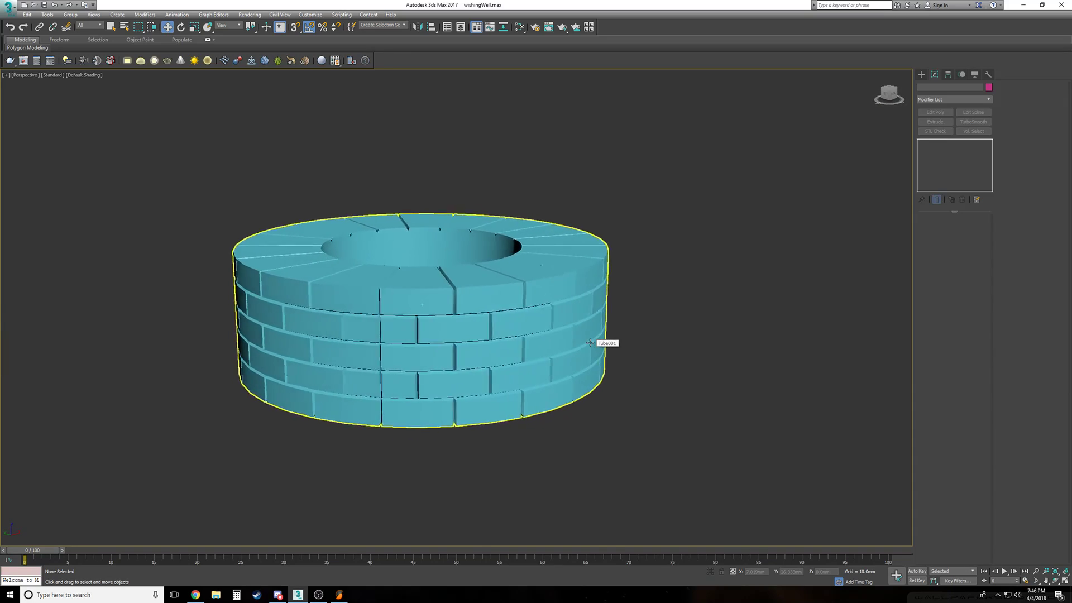
scroll(590, 342, "up", 3)
middle_click_drag(590, 343, 590, 342, "alt")
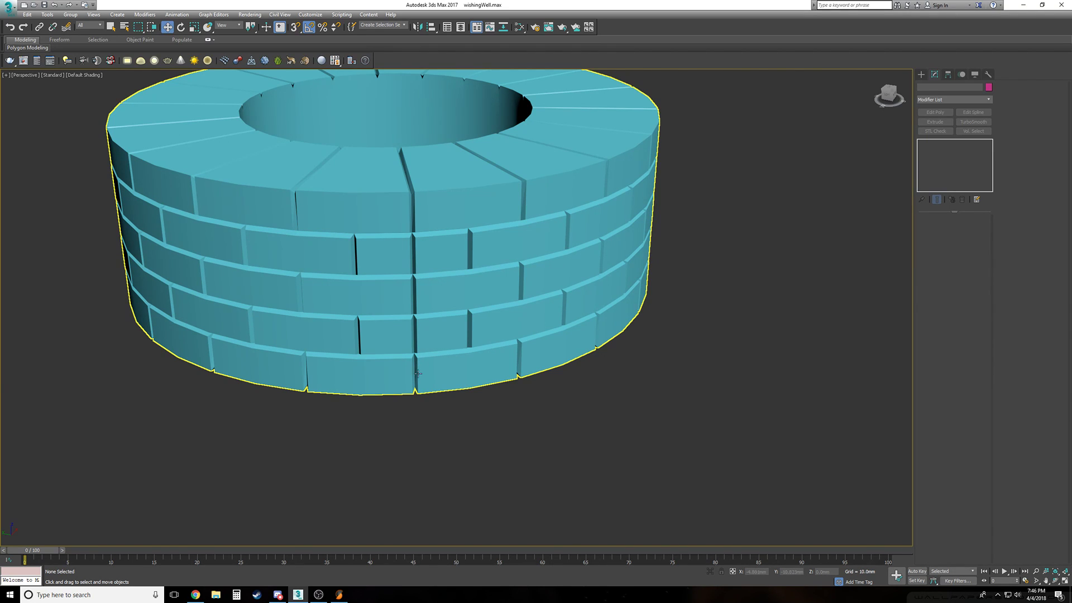
middle_click_drag(479, 374, 478, 375, "alt")
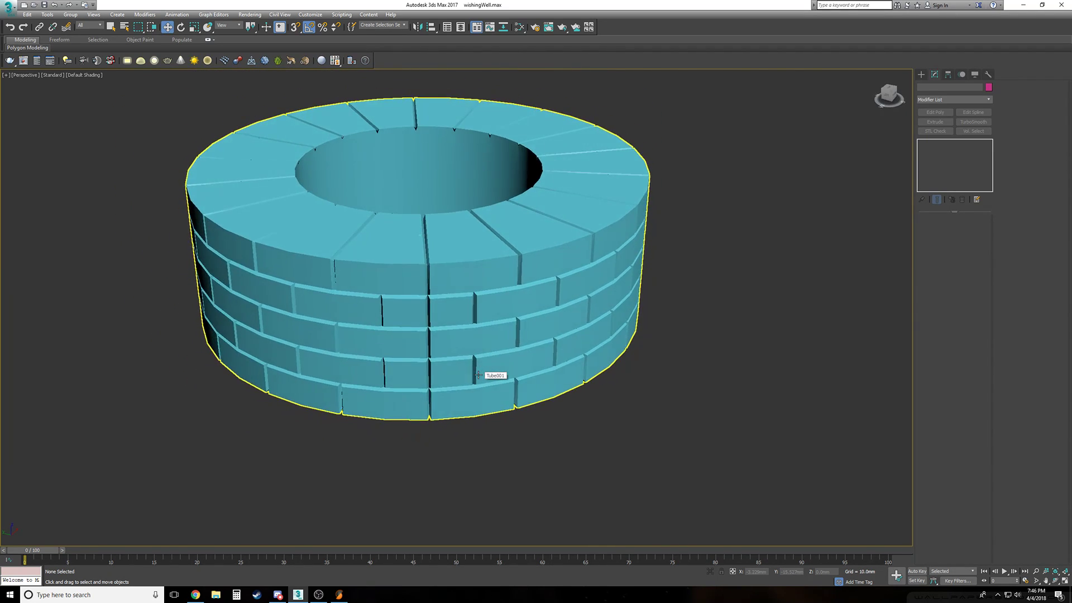
Undo the joint extrusion and deselect the two vertical edges that break the brick stagger in the second and fourth rows
left_click(478, 374)
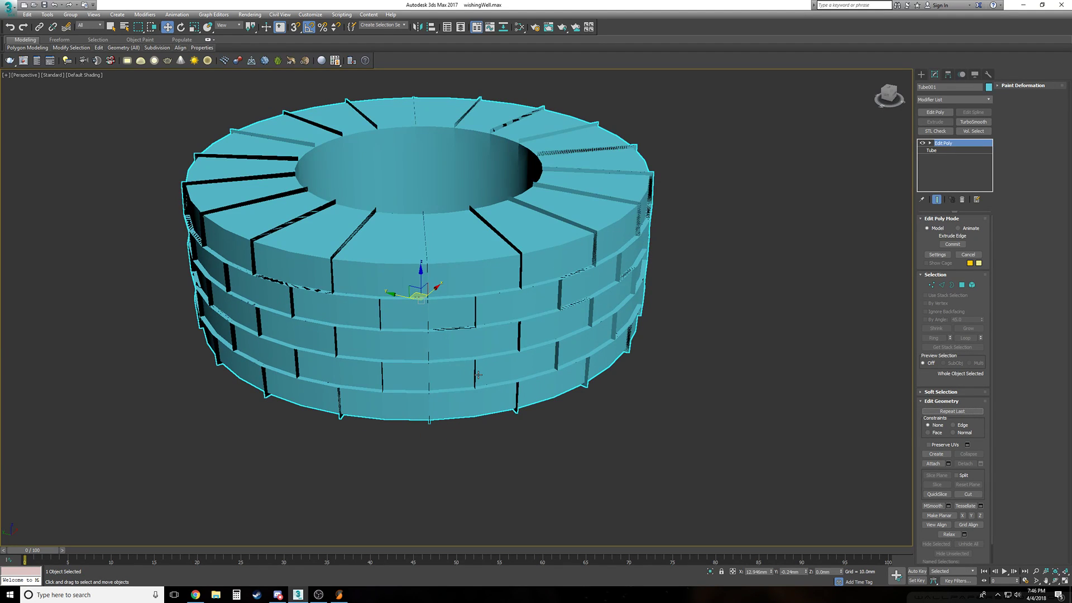
key("F4")
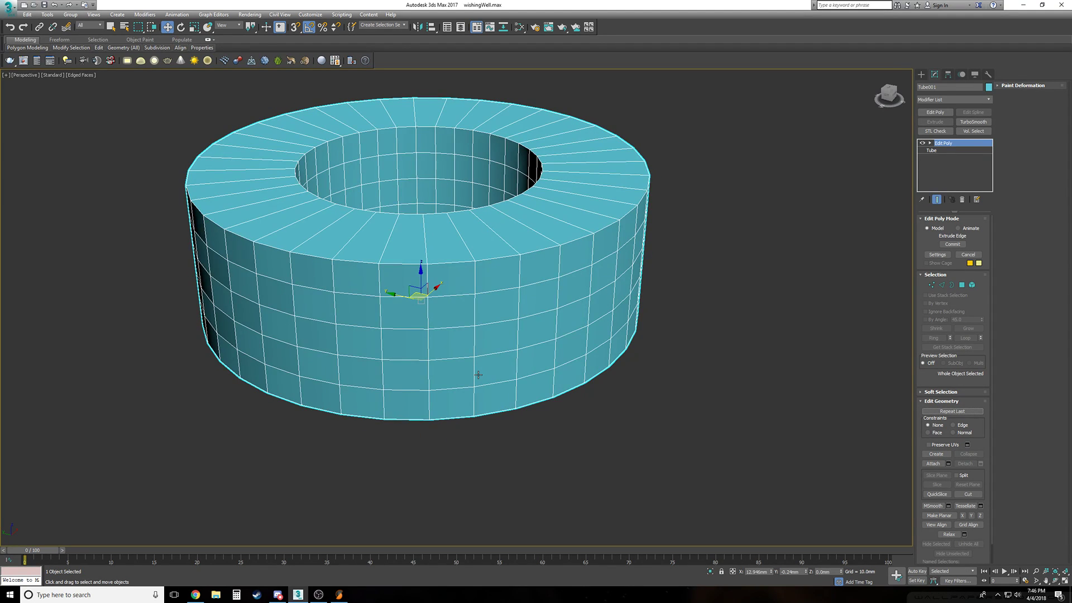
left_click(930, 143)
left_click(944, 157)
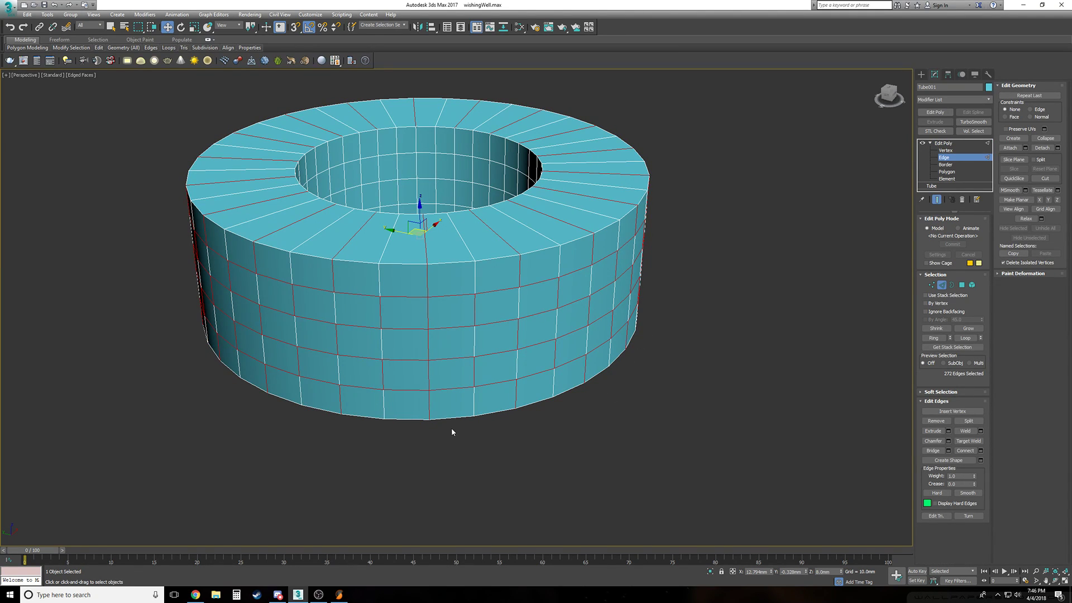
left_click(429, 376, "alt")
scroll(454, 283, "up", 2)
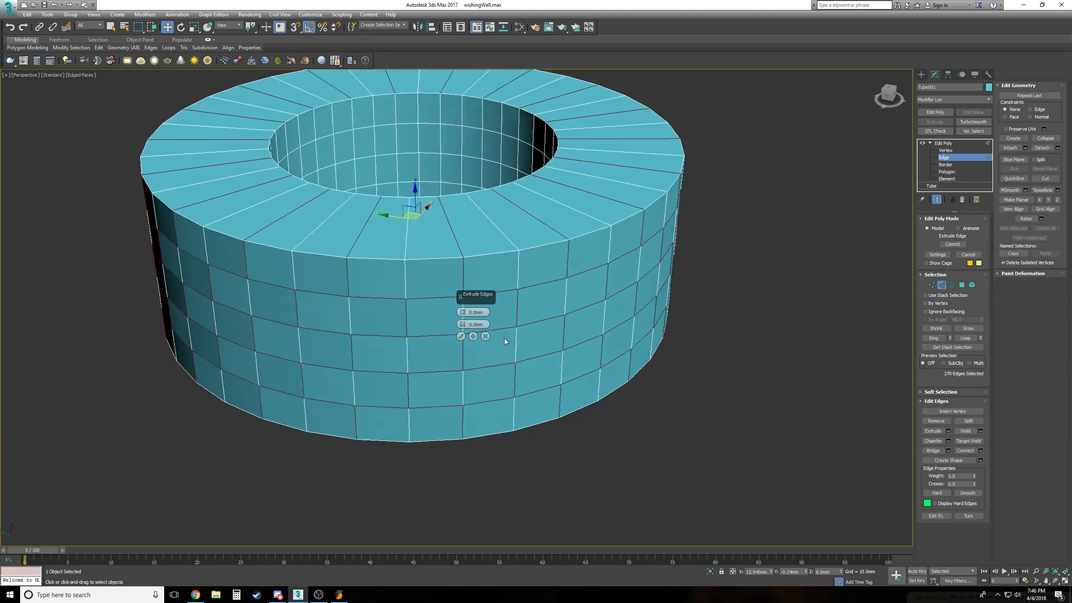
Extrude the remaining joint edges with a height of -0.5 mm and a width of 0.2 mm
left_click(473, 312)
type("-")
type("0.5")
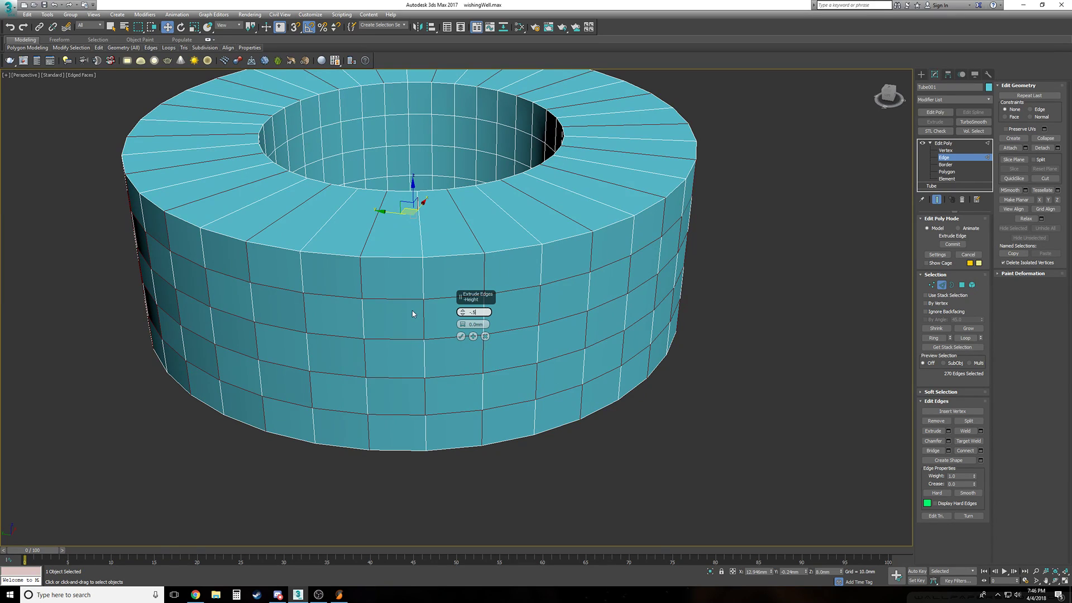
key("Tab")
type(".2")
key("Return")
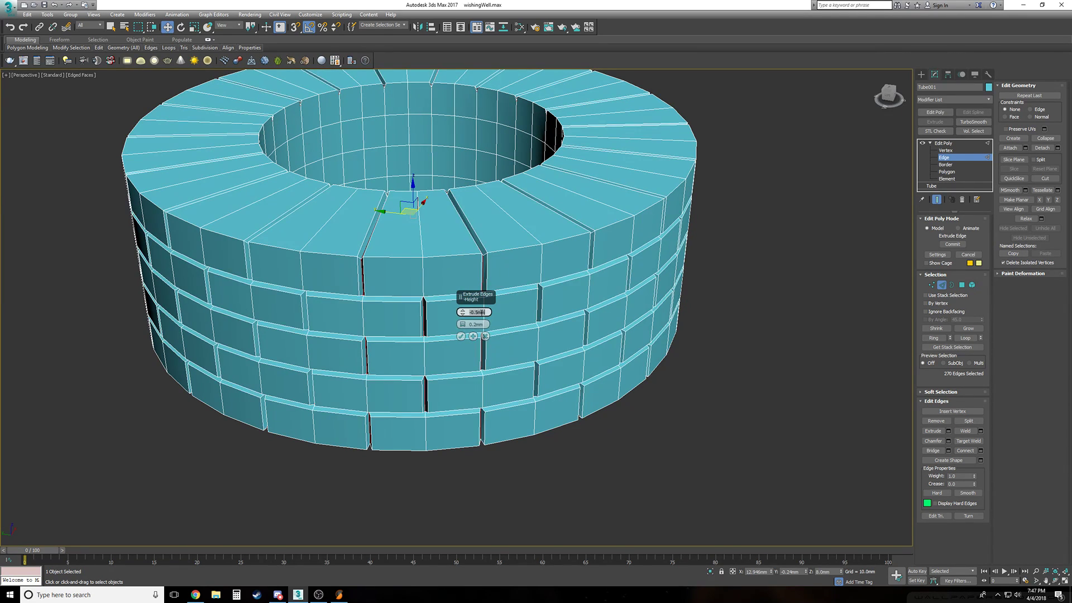
left_click(460, 336)
Clear the edge and object selections and examine the extruded brick ring in plain shading
left_click(605, 426)
scroll(605, 426, "down", 5)
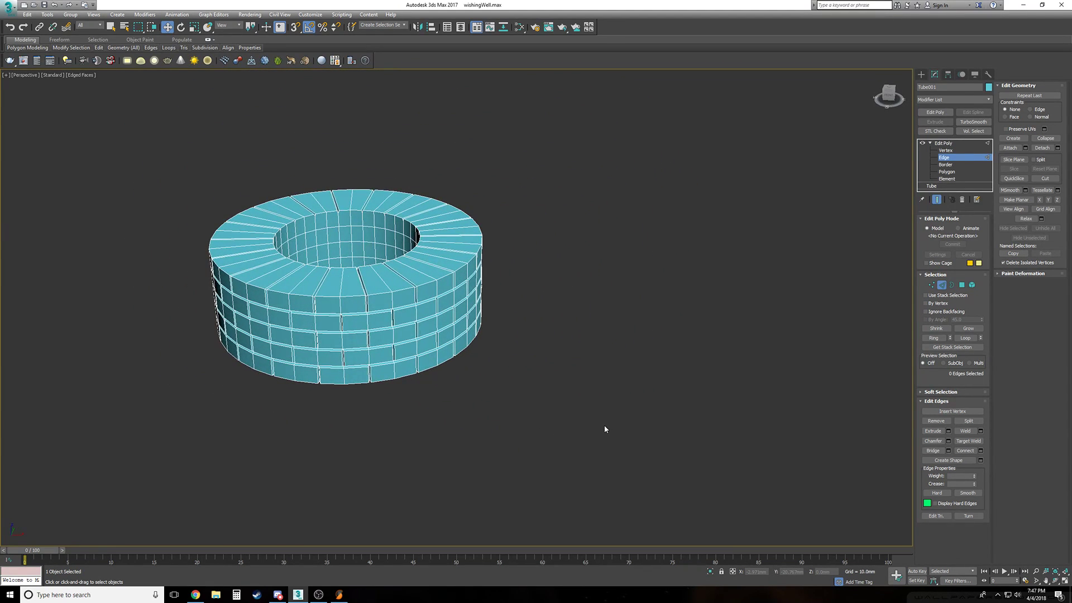
key("F4")
left_click(943, 144)
left_click(689, 169)
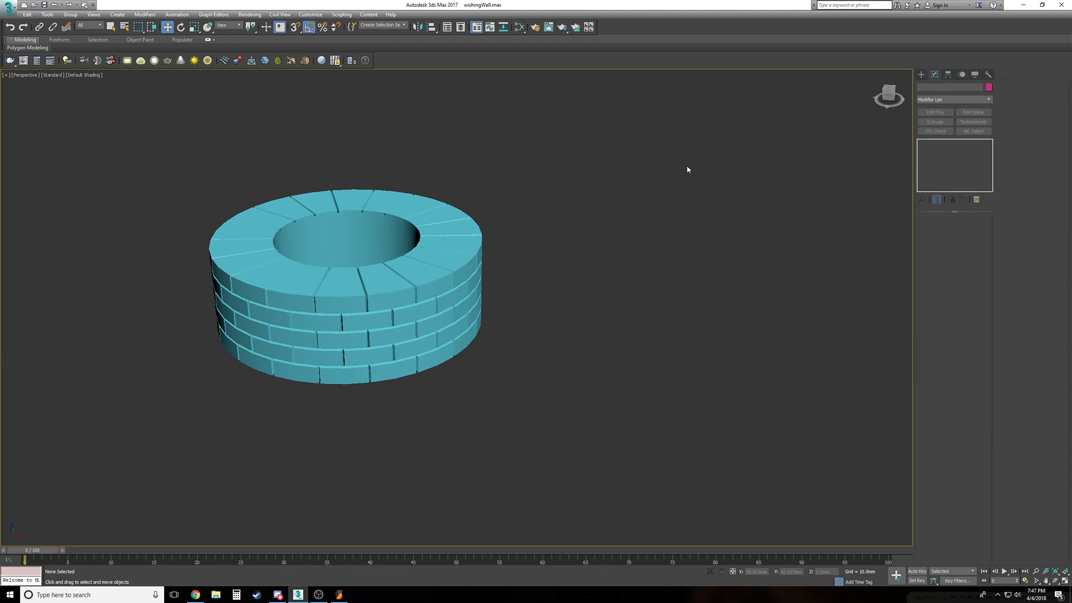
key("z")
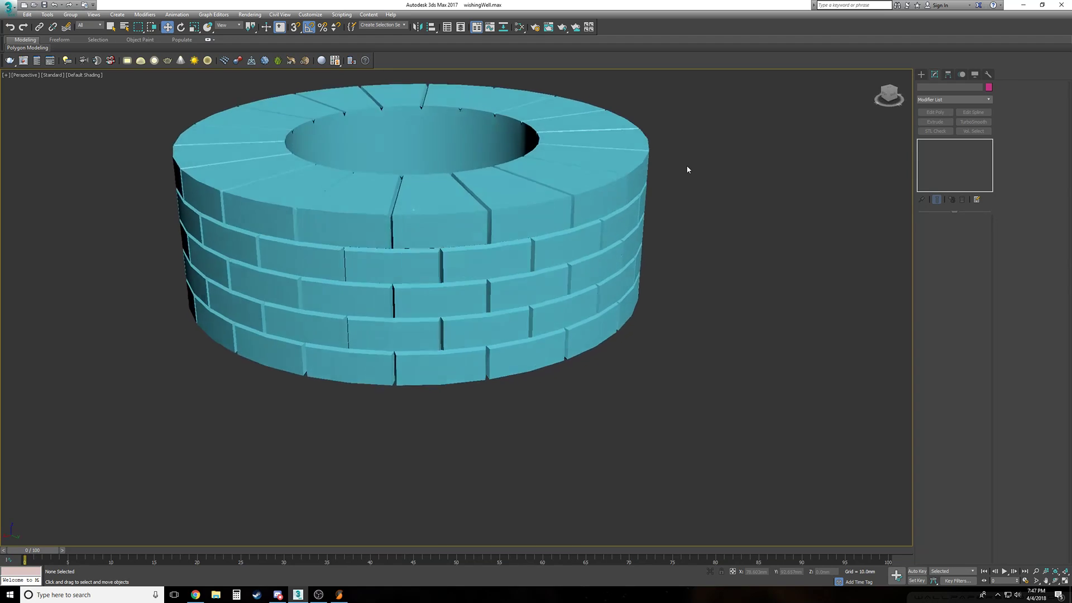
Add a second Edit Poly modifier to the brick ring and switch it to edge editing
left_click(591, 270)
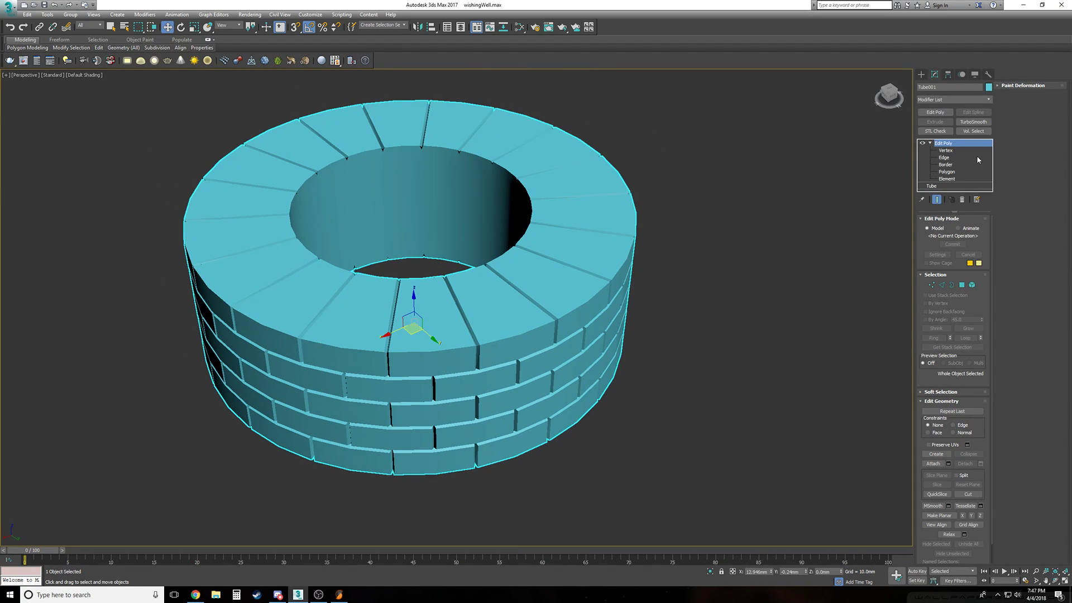
left_click(930, 143)
left_click(922, 143)
left_click(923, 143)
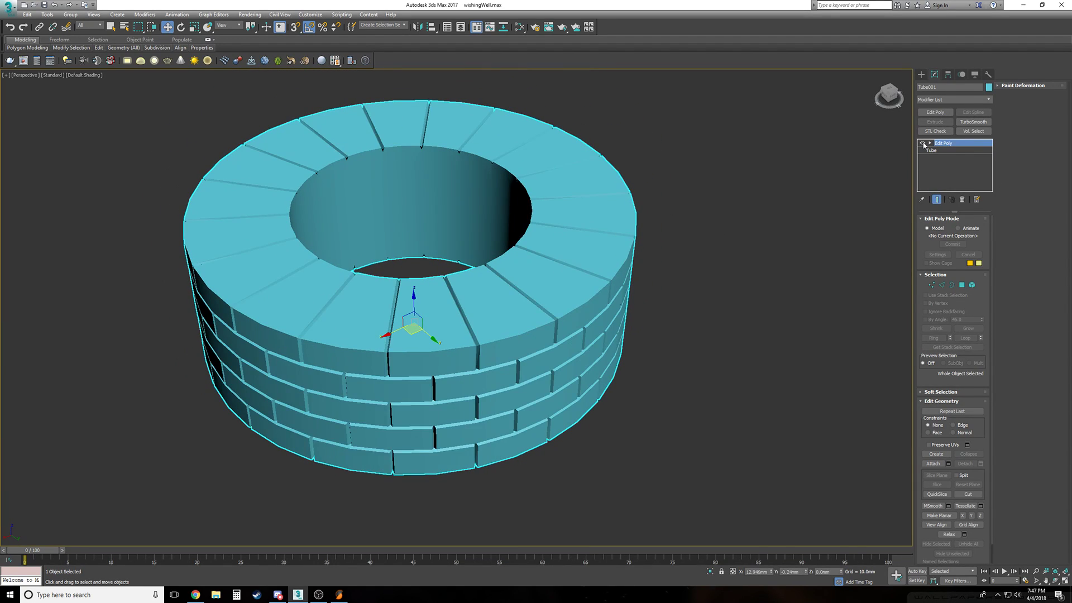
left_click(934, 112)
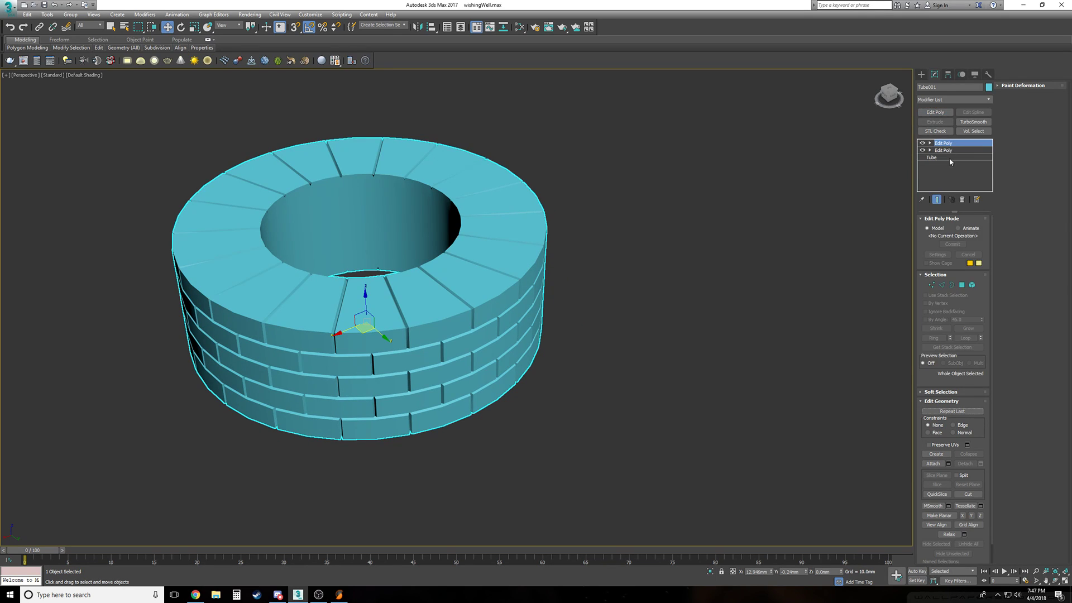
key("z")
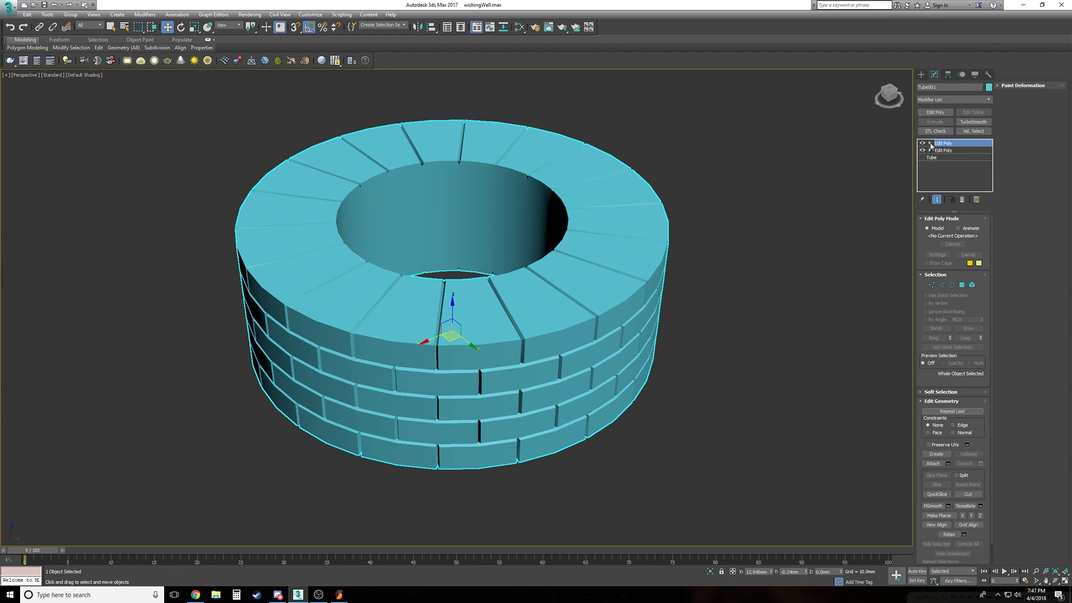
left_click(930, 144)
left_click(945, 158)
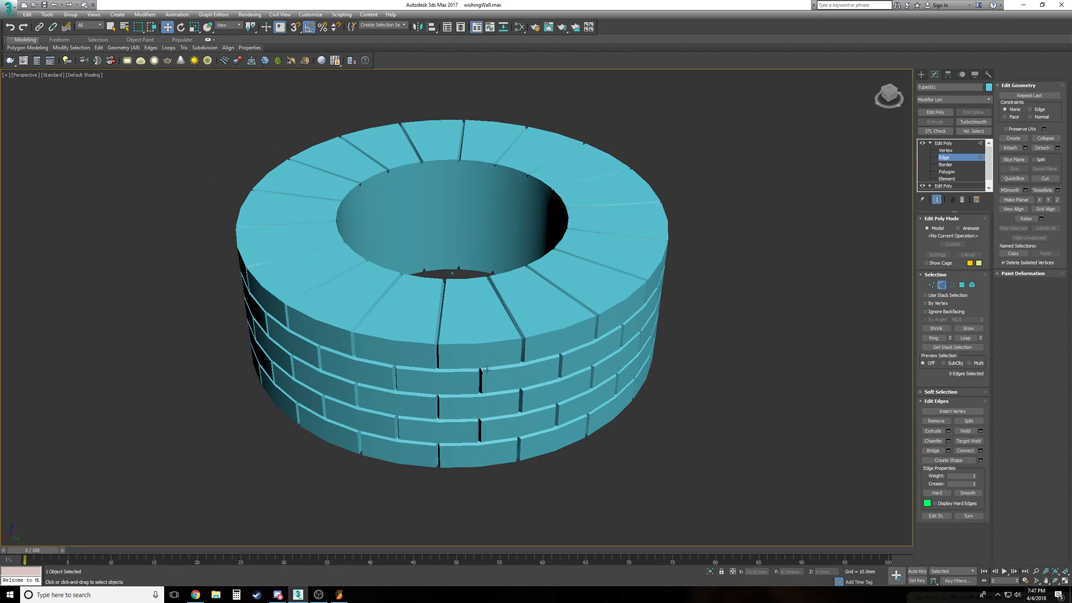
Display the mesh edges on the shaded ring and select all of its edges
key("F4")
double_click(464, 344)
left_click(461, 367, "ctrl")
scroll(627, 423, "down", 3)
left_click_drag(683, 443, 646, 416)
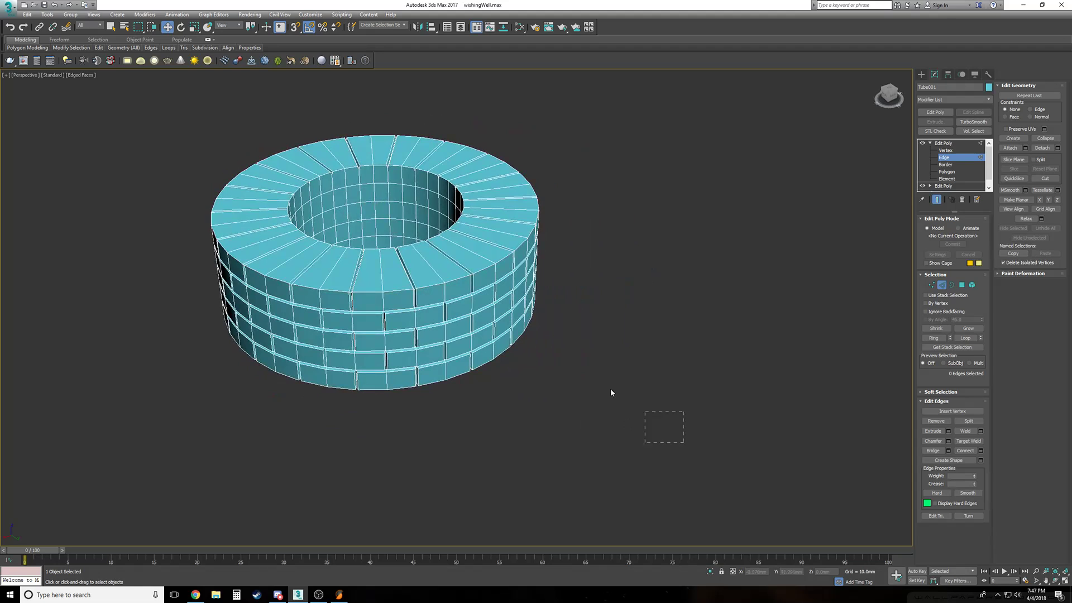
left_click_drag(242, 101, 191, 77)
scroll(369, 212, "up", 5)
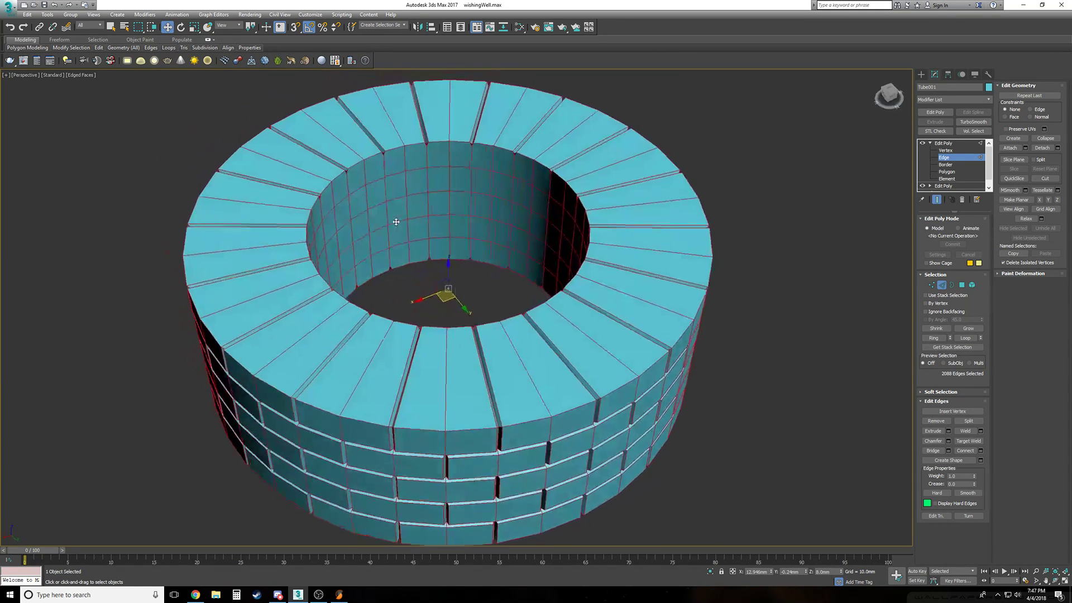
In the Top wireframe view, deselect the edges of the inner wall across the ring's central opening
key("t")
scroll(510, 304, "up", 2)
key("F3")
left_click_drag(296, 203, 486, 373)
left_click_drag(509, 415, 514, 419)
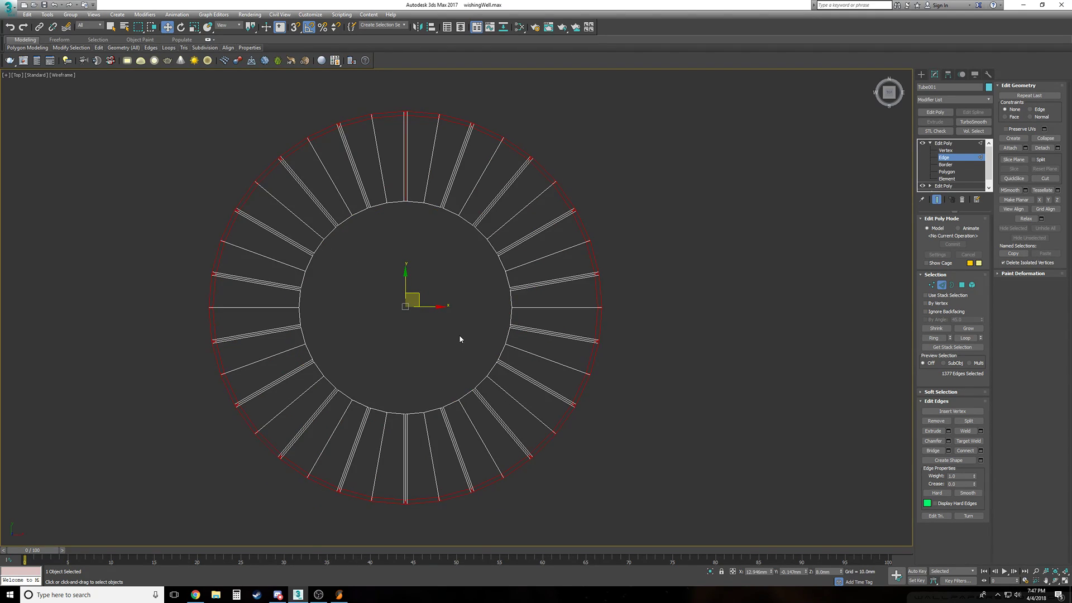
Add the radial edges all around the ring back to the edge selection
left_click_drag(313, 184, 271, 306, "ctrl")
left_click_drag(278, 355, 285, 390, "ctrl")
left_click_drag(271, 332, 270, 321, "ctrl")
left_click_drag(297, 399, 330, 425, "ctrl")
left_click_drag(461, 461, 464, 179, "ctrl")
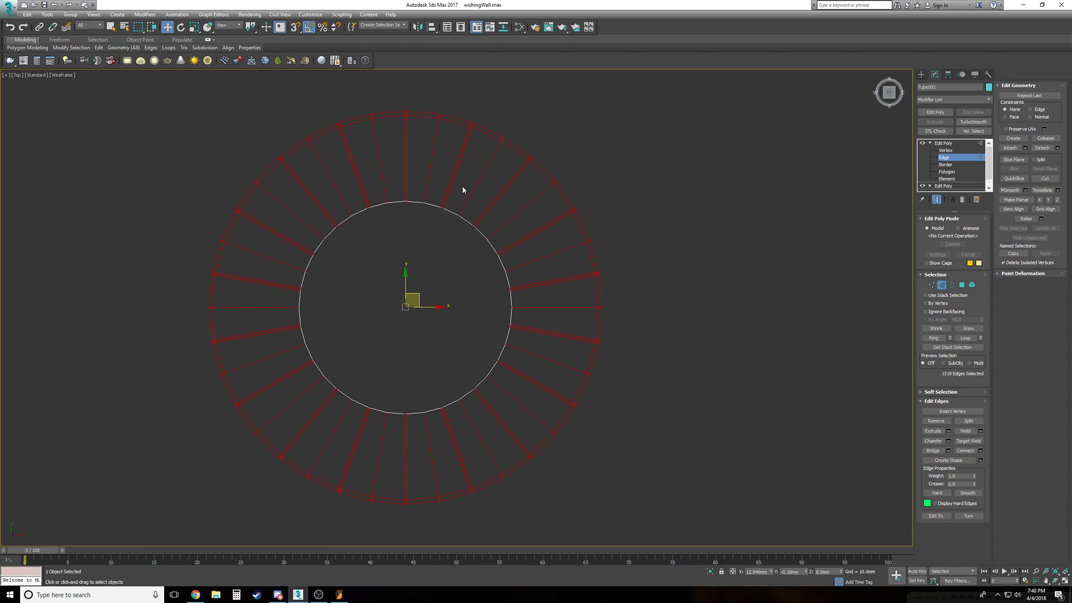
Add the inner top rim's edge loop to the selection in the perspective view and restore the shaded display
key("p")
double_click(453, 174, "ctrl")
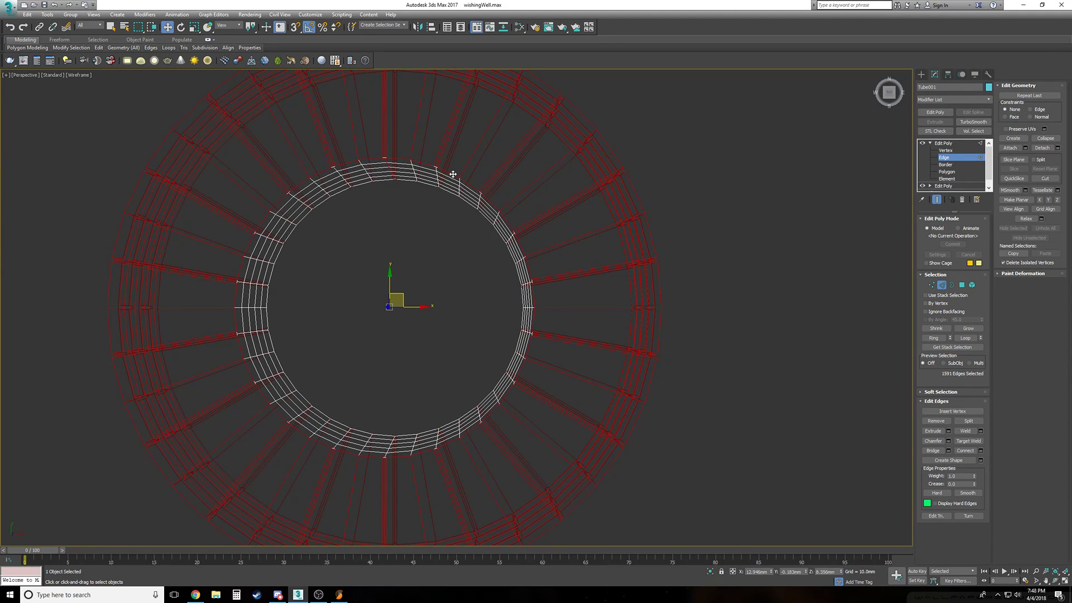
middle_click_drag(509, 272, 519, 286, "alt")
key("F3")
scroll(520, 285, "up", 4)
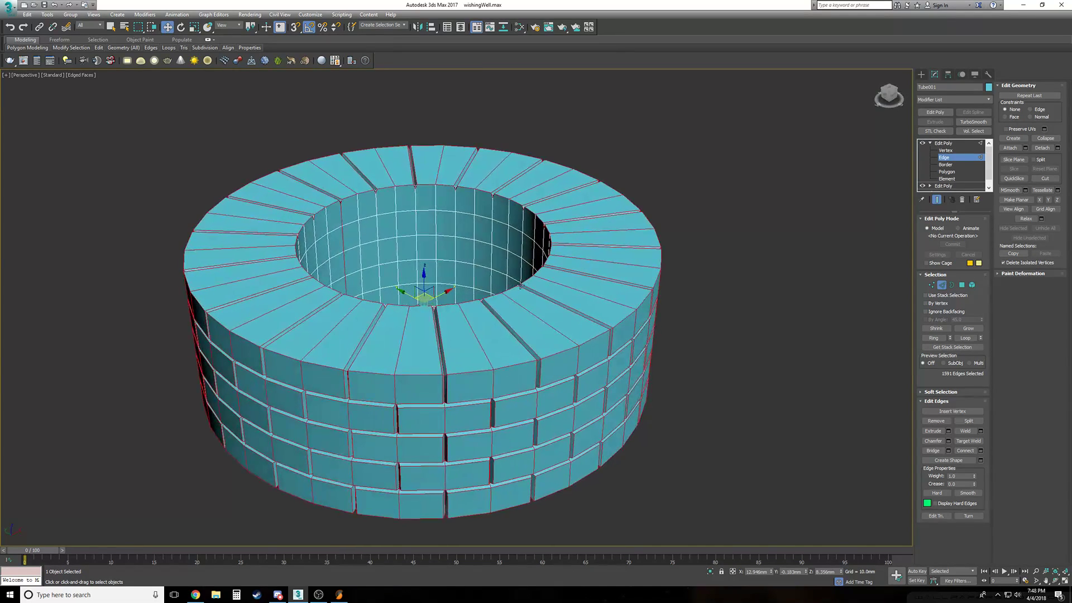
middle_click_drag(520, 285, 519, 285, "alt")
scroll(519, 286, "up", 3)
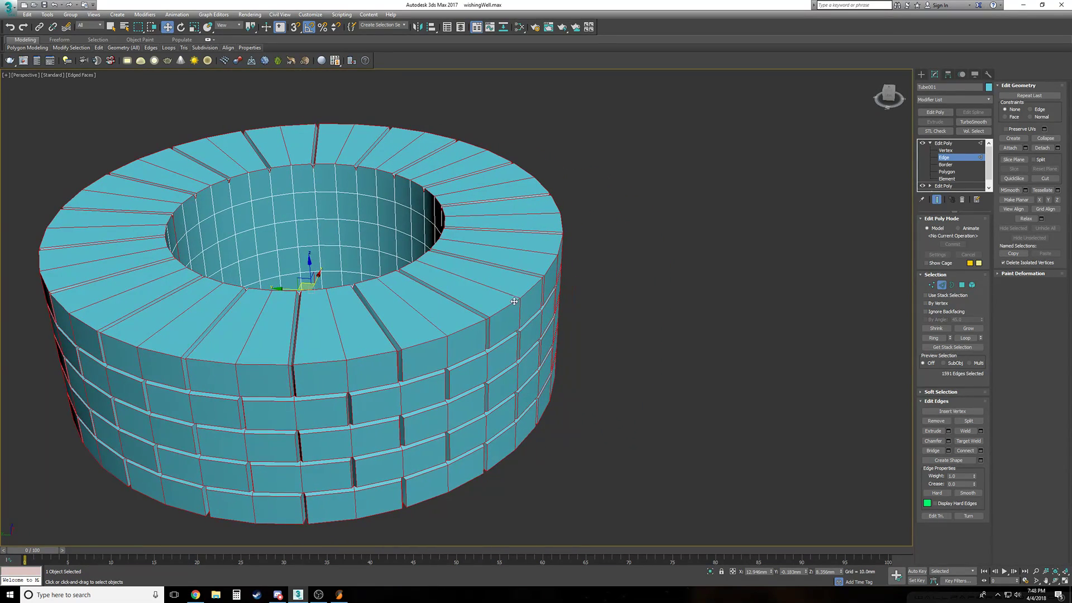
Deselect the radial edges running through the middle of the top bricks along the ring's left side
left_click(340, 342, "alt")
key("t")
key("z")
left_click(286, 202, "alt")
left_click(251, 231, "alt")
left_click(221, 276, "alt")
left_click(221, 319, "alt")
left_click(231, 421, "alt")
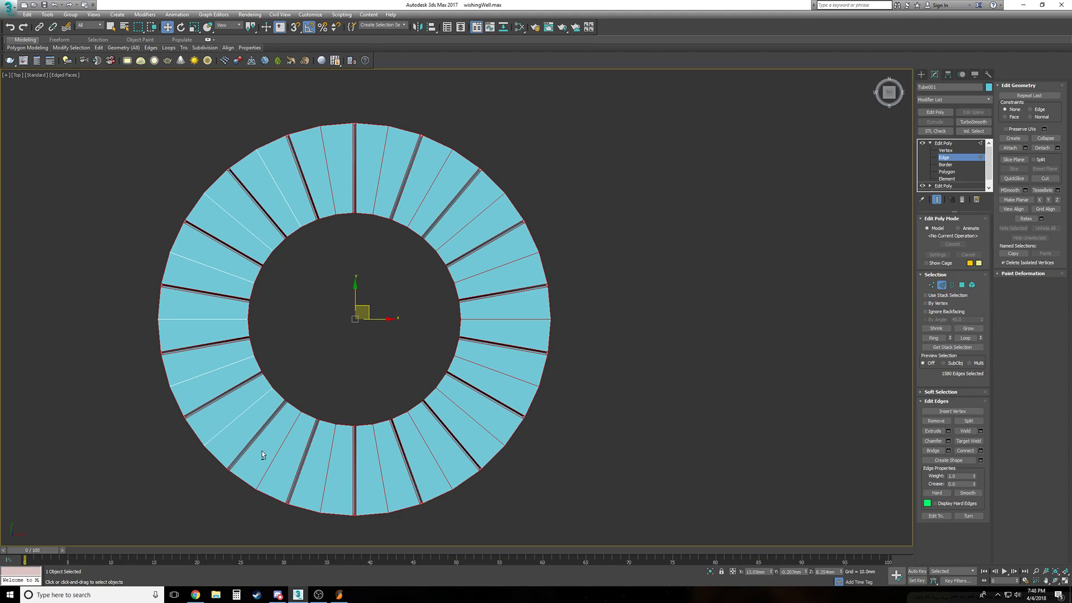
Deselect the remaining mid-brick radial edges around the top face and return to the perspective view
left_click(280, 455, "alt")
left_click(328, 469, "alt")
left_click(384, 469, "alt")
left_click(438, 444, "alt")
left_click(478, 419, "alt")
left_click(494, 368, "alt")
left_click(504, 317, "alt")
left_click(498, 266, "alt")
left_click(466, 215, "alt")
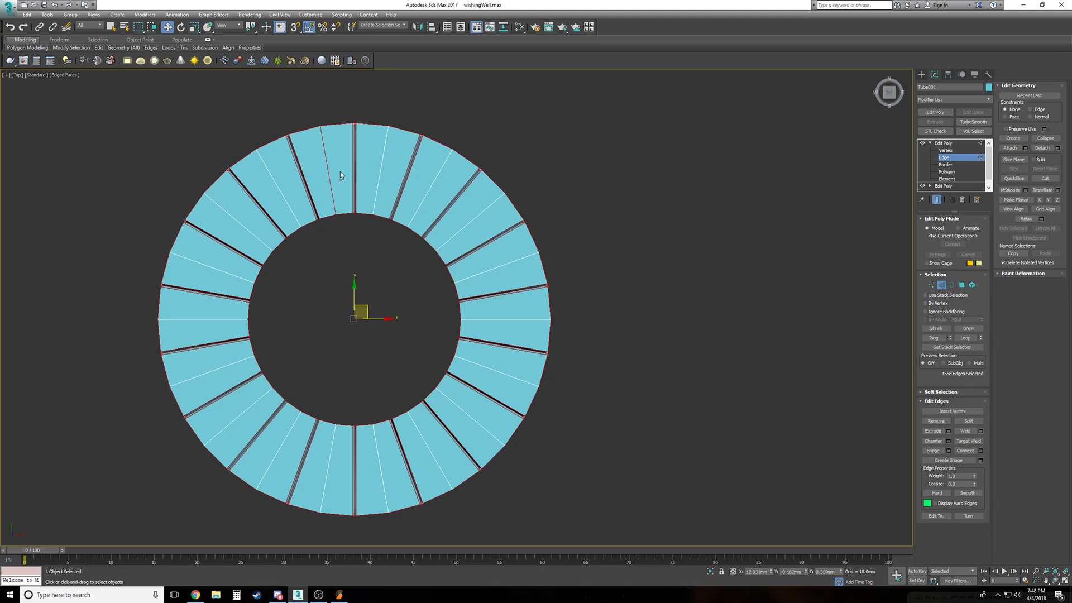
key("p")
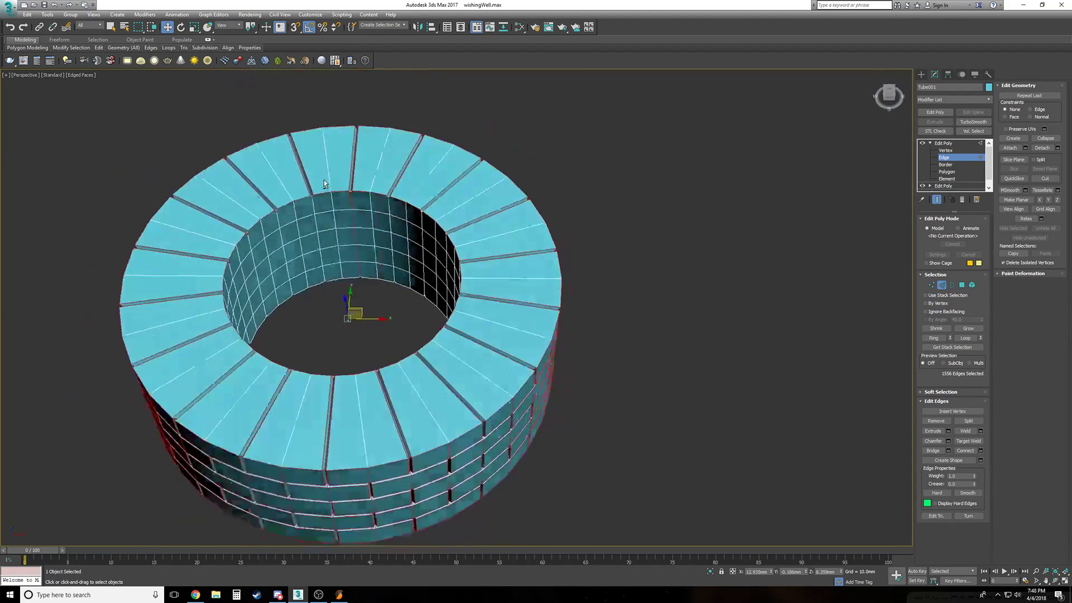
scroll(325, 183, "up", 10)
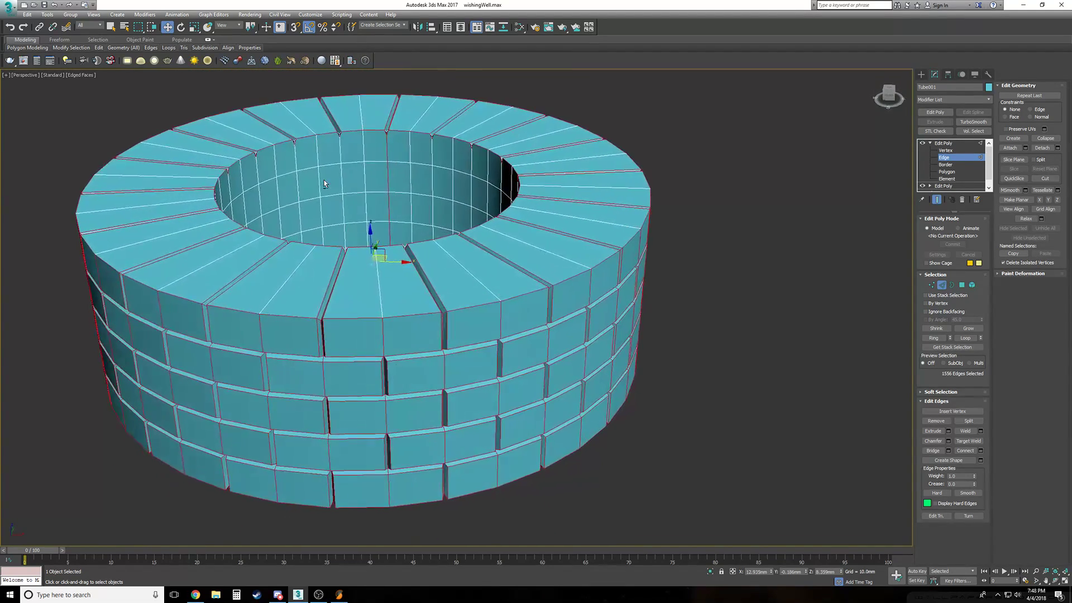
Examine the ring's top face and the notches where the radial joints meet the inner rim from several angles
scroll(324, 183, "up", 10)
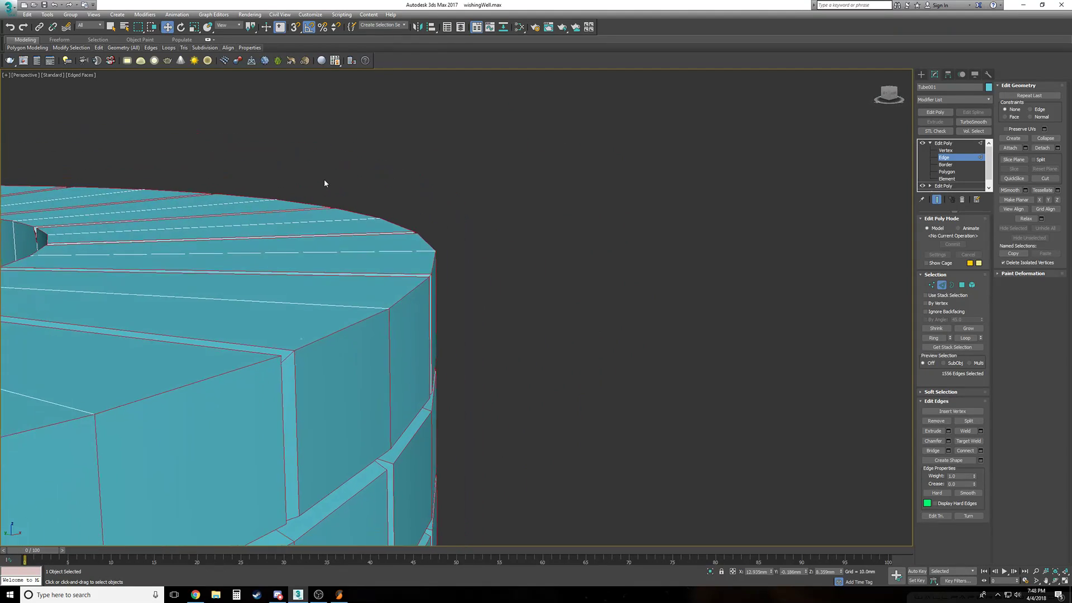
scroll(324, 182, "up", 5)
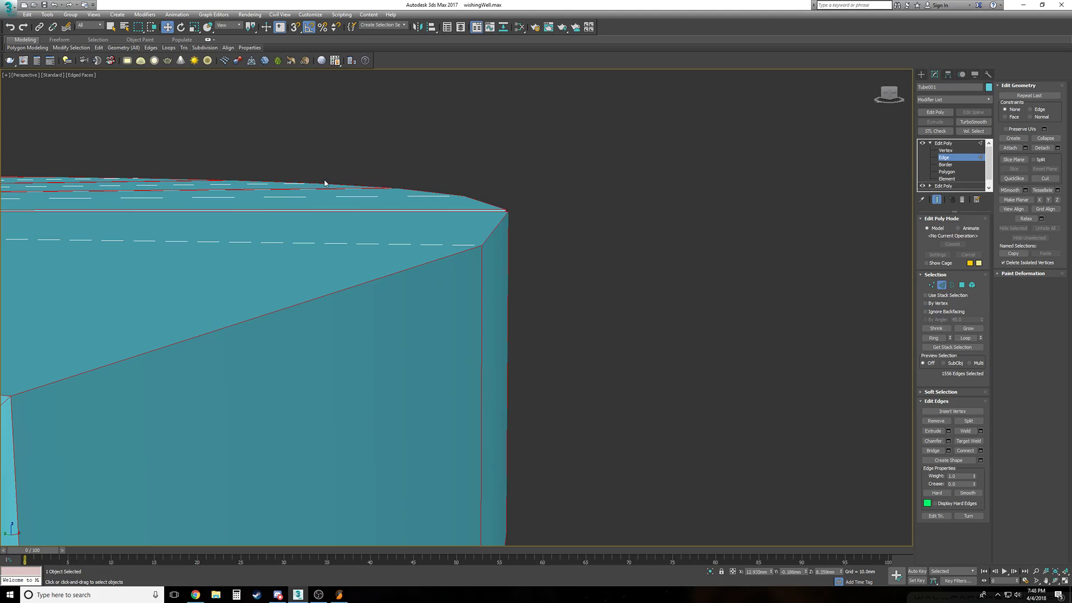
scroll(324, 183, "down", 10)
scroll(324, 182, "down", 10)
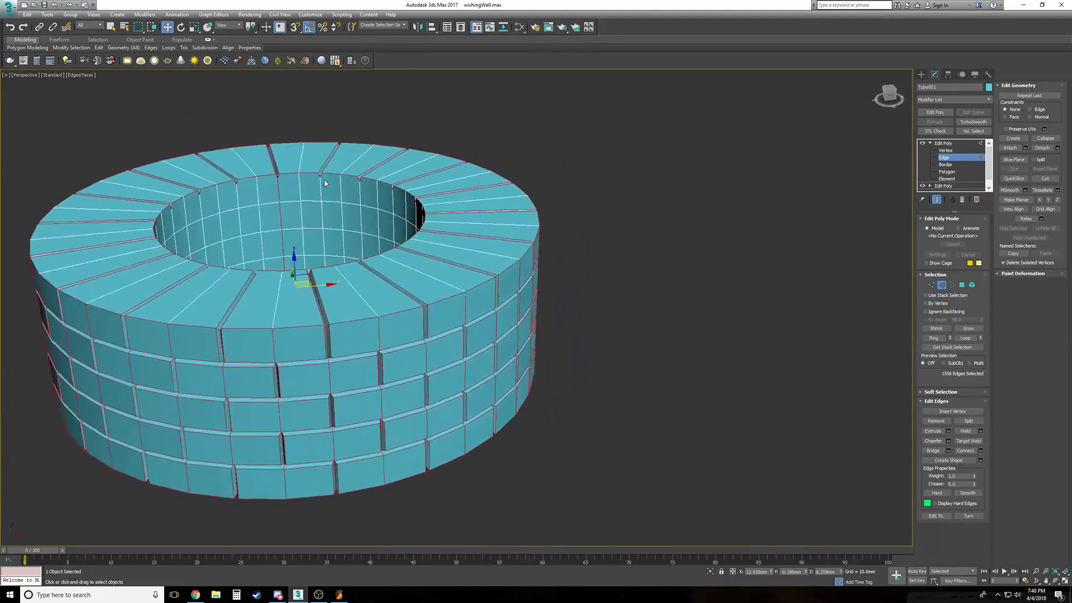
scroll(324, 183, "up", 10)
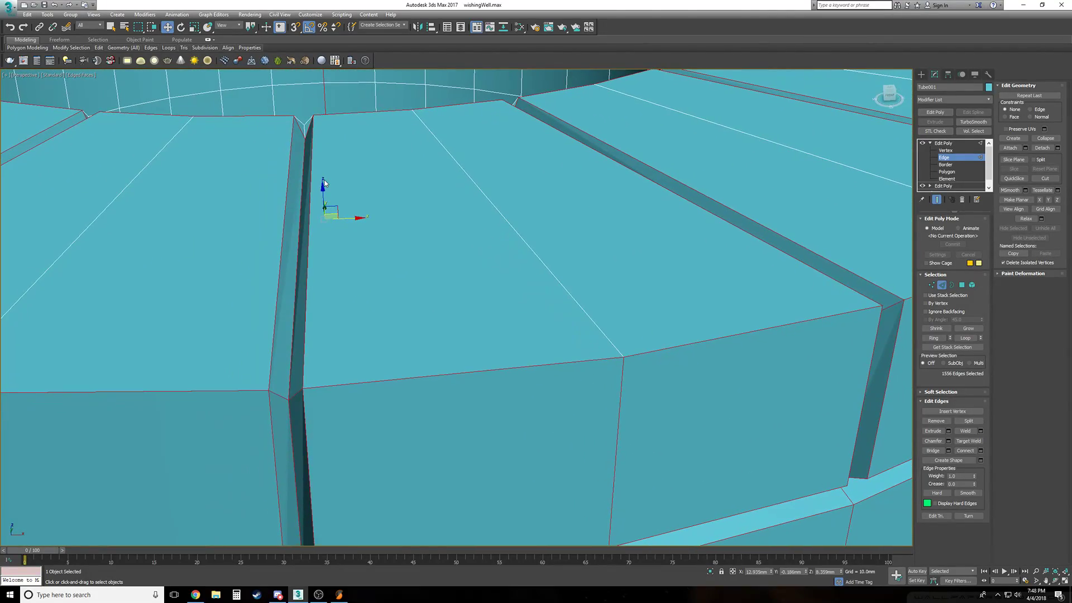
scroll(324, 183, "down", 3)
scroll(325, 183, "up", 10)
scroll(325, 182, "down", 3)
scroll(324, 183, "up", 8)
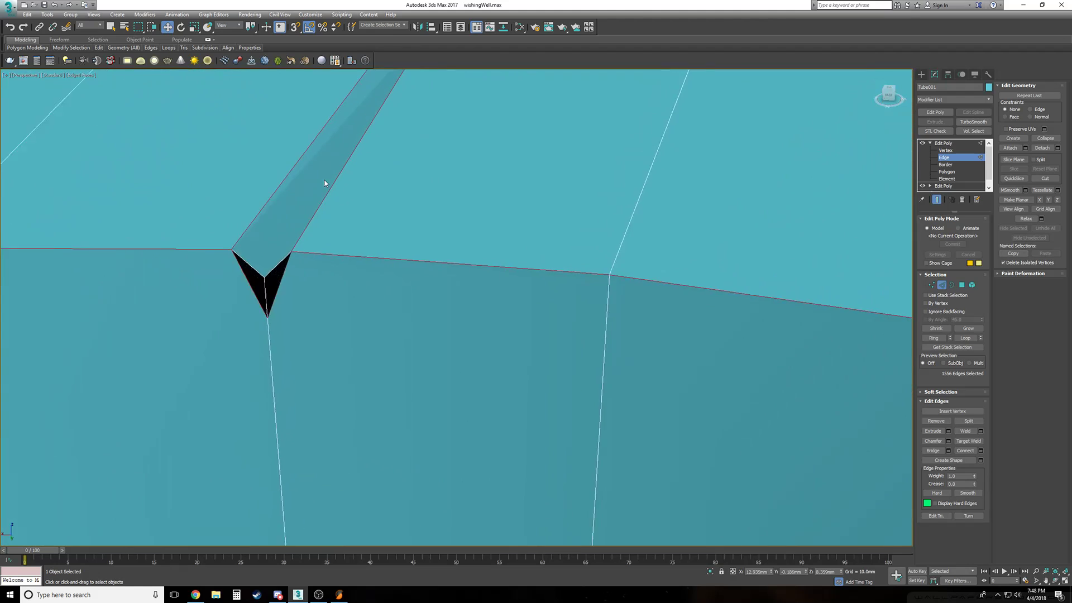
scroll(324, 180, "up", 2)
middle_click_drag(296, 229, 319, 327, "alt")
scroll(303, 307, "down", 4)
scroll(295, 304, "up", 5)
scroll(296, 303, "down", 3)
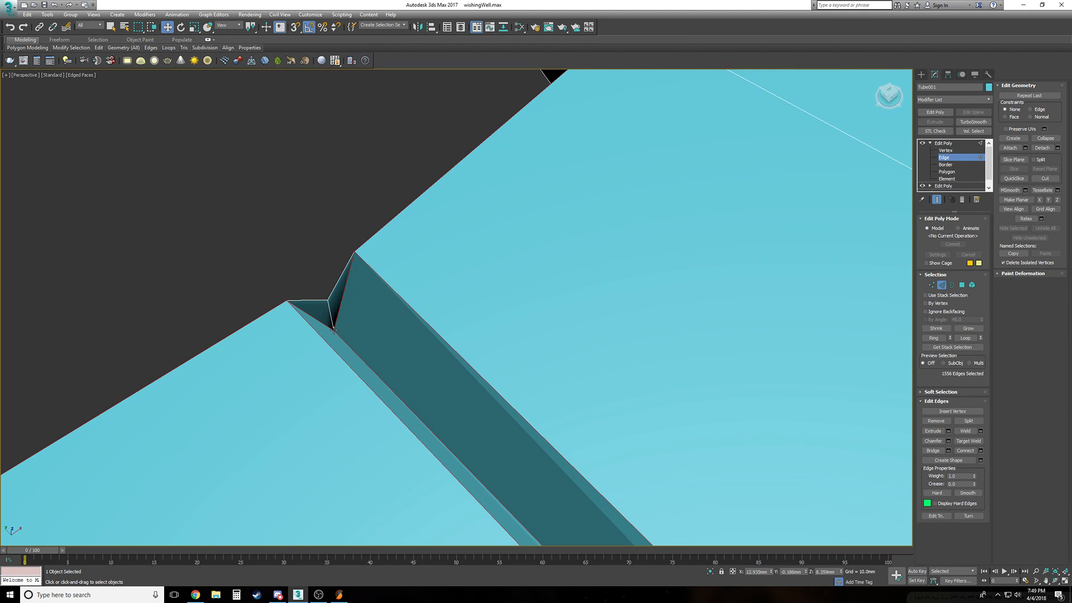
middle_click_drag(333, 330, 286, 215, "alt")
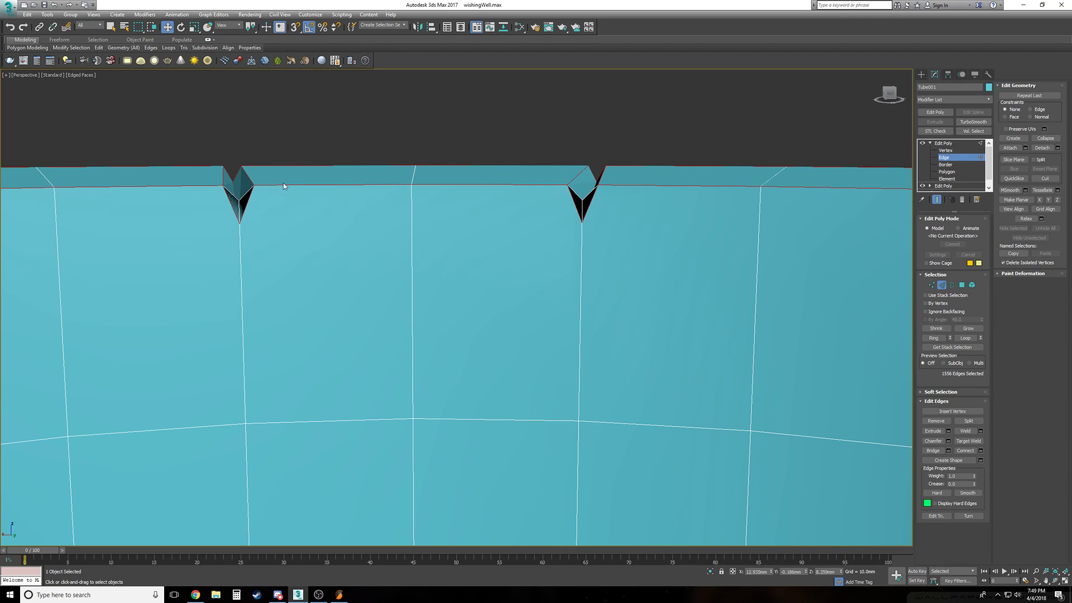
middle_click_drag(242, 184, 248, 316, "alt")
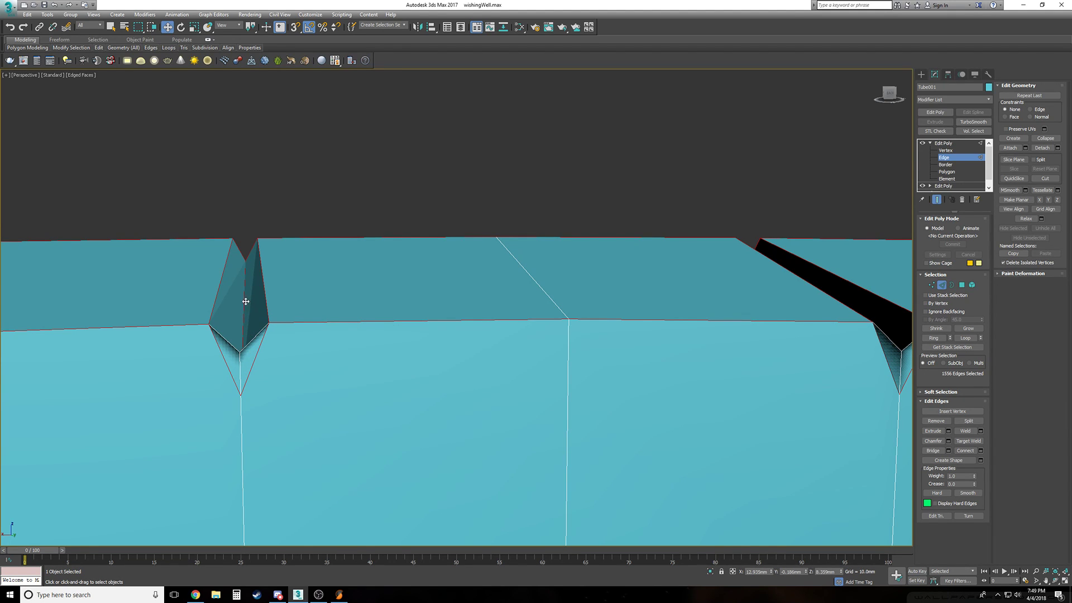
scroll(247, 279, "up", 6)
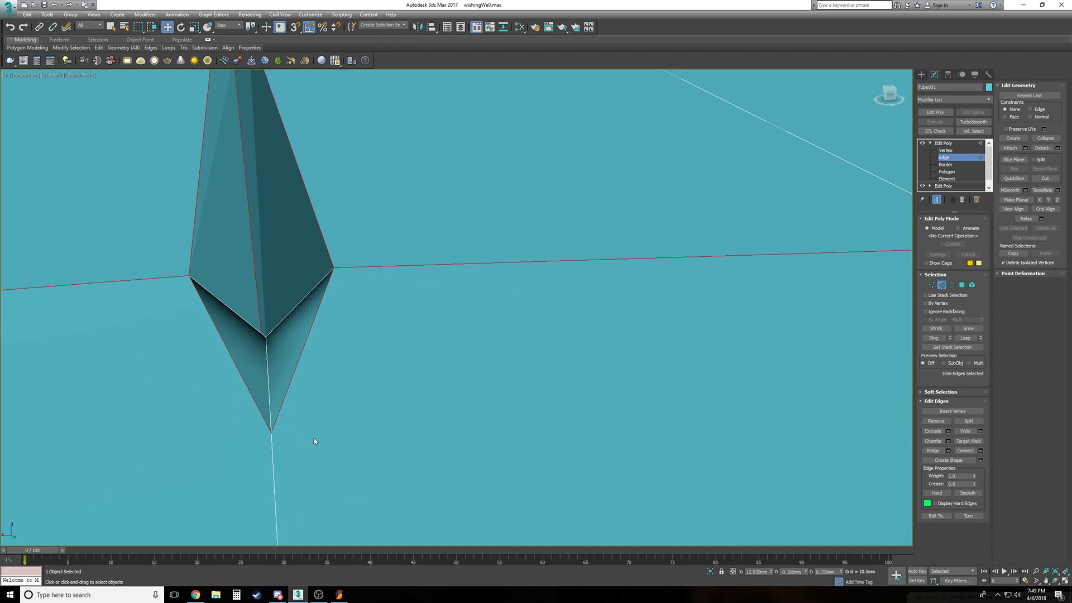
scroll(286, 436, "down", 4)
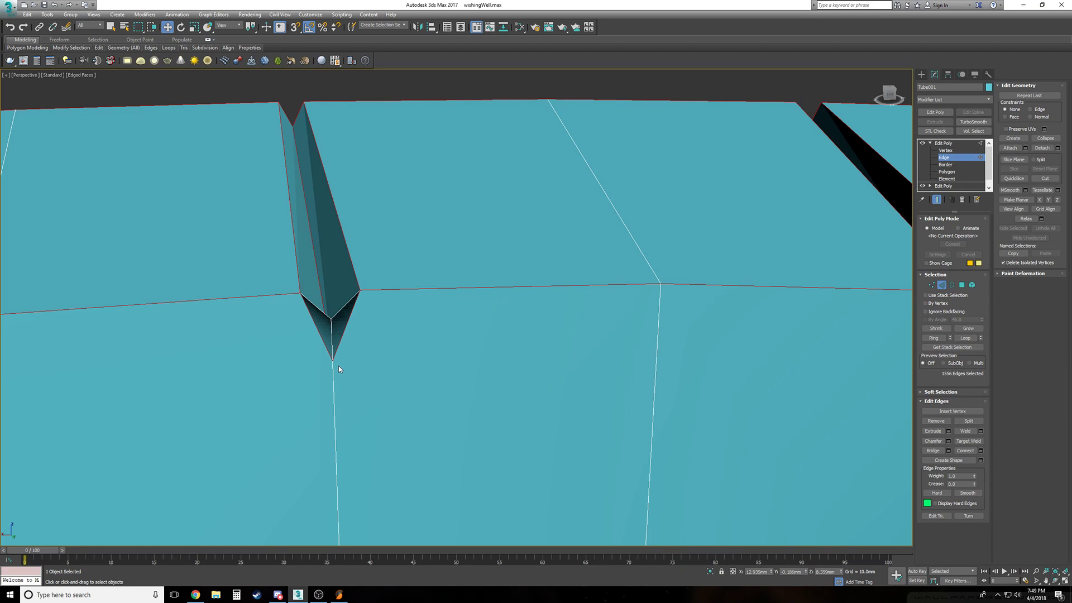
Deselect the edges of a triangular notch at the top of the inner wall in the front wireframe view
key("F3")
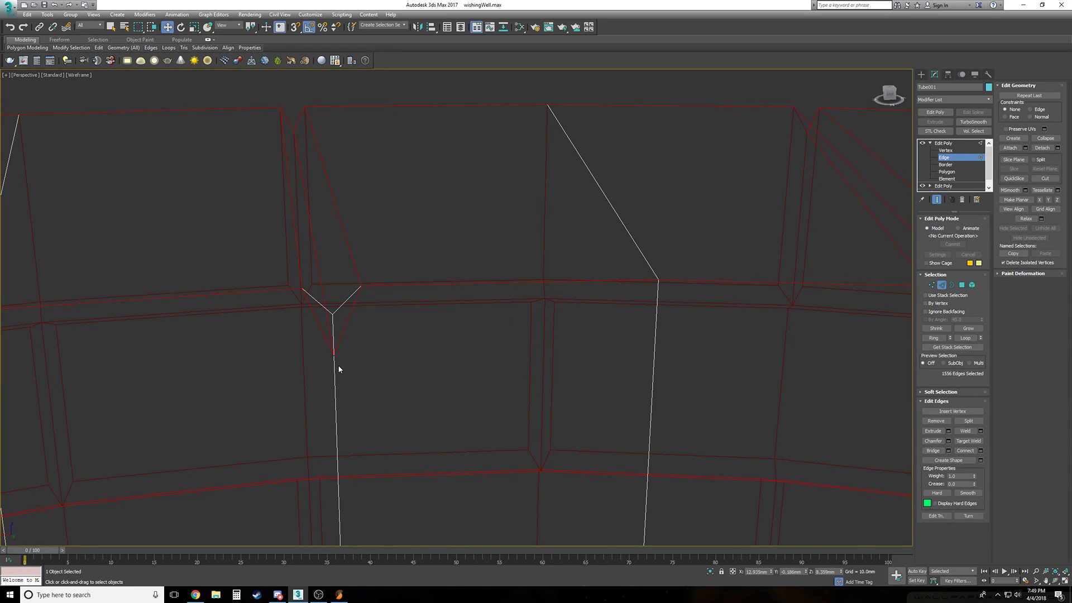
key("f")
key("F3")
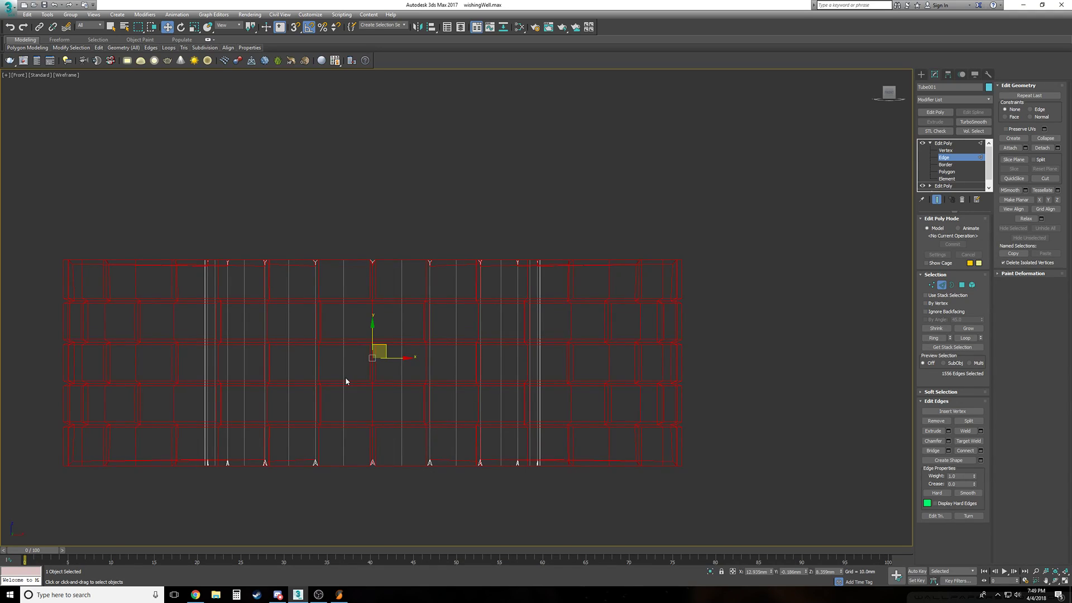
scroll(345, 368, "up", 10)
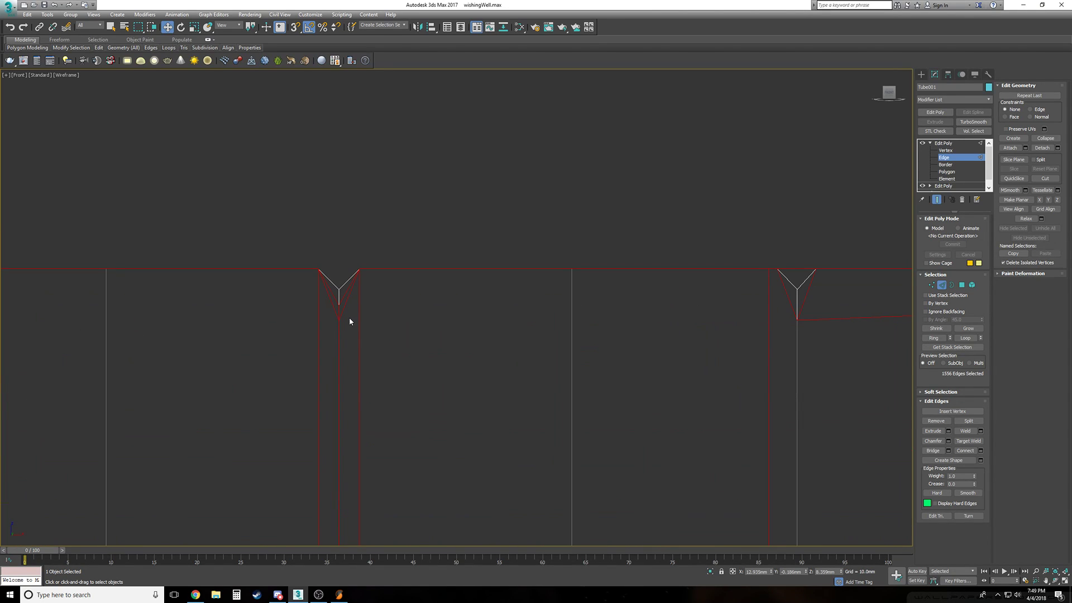
left_click(346, 299, "alt")
left_click(333, 312, "alt")
left_click(339, 344, "alt")
scroll(335, 357, "down", 5)
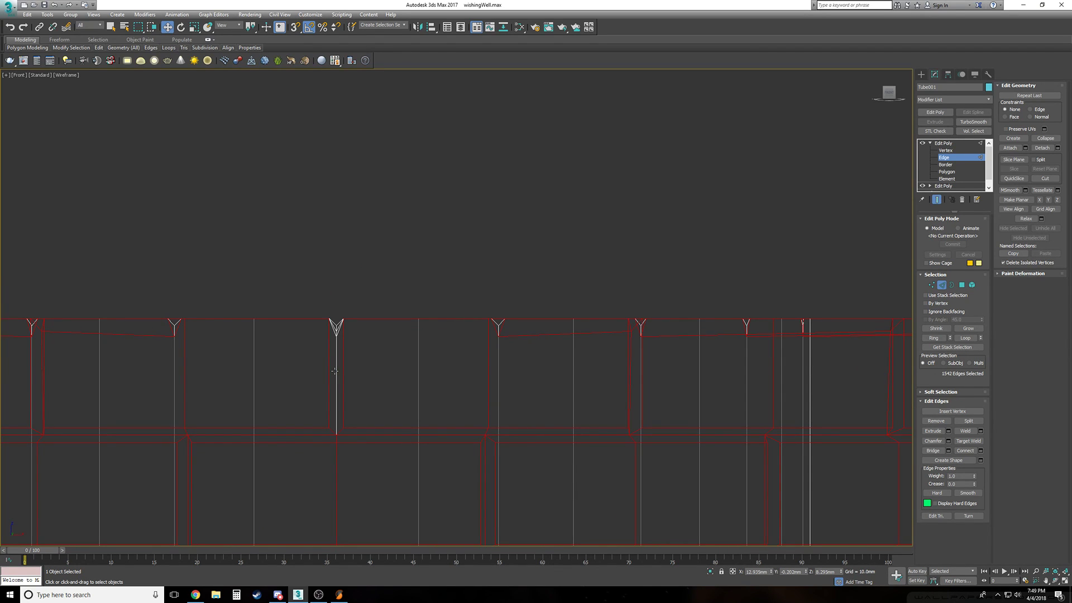
Show the front view shaded with edged faces and try to undo the accidental single-edge selection
key("F3")
scroll(334, 370, "down", 3)
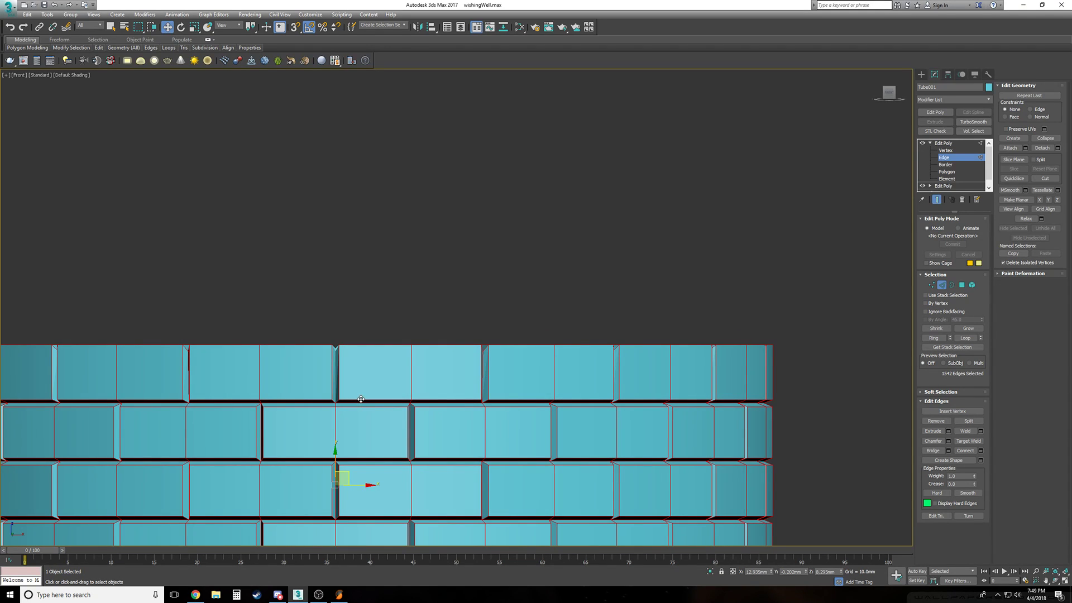
scroll(332, 382, "down", 2)
scroll(332, 382, "up", 3)
scroll(332, 382, "down", 3)
middle_click_drag(332, 382, 388, 332)
left_click(378, 338)
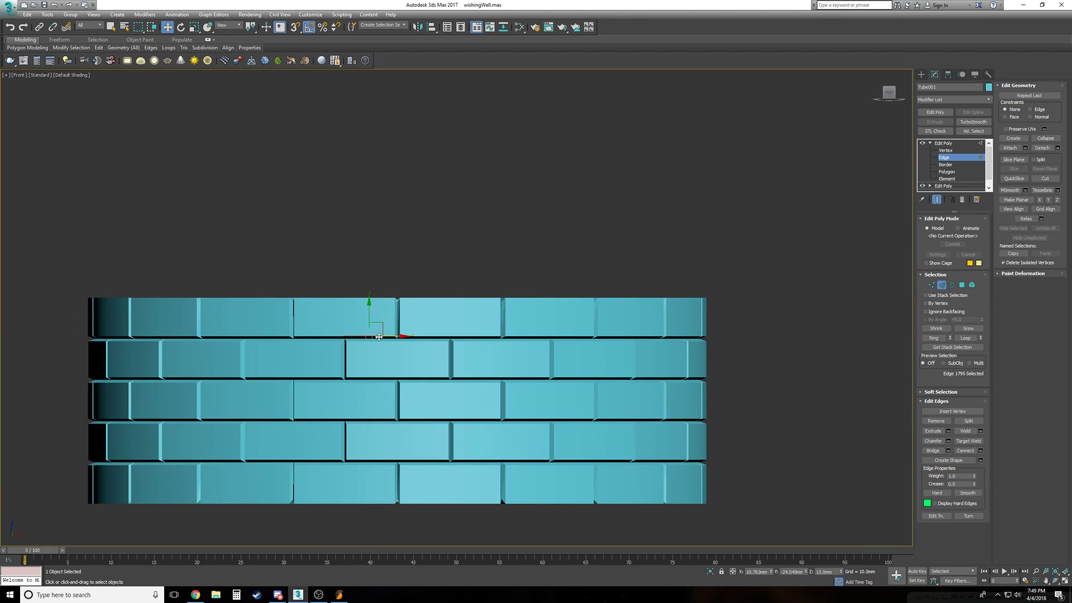
key("F4")
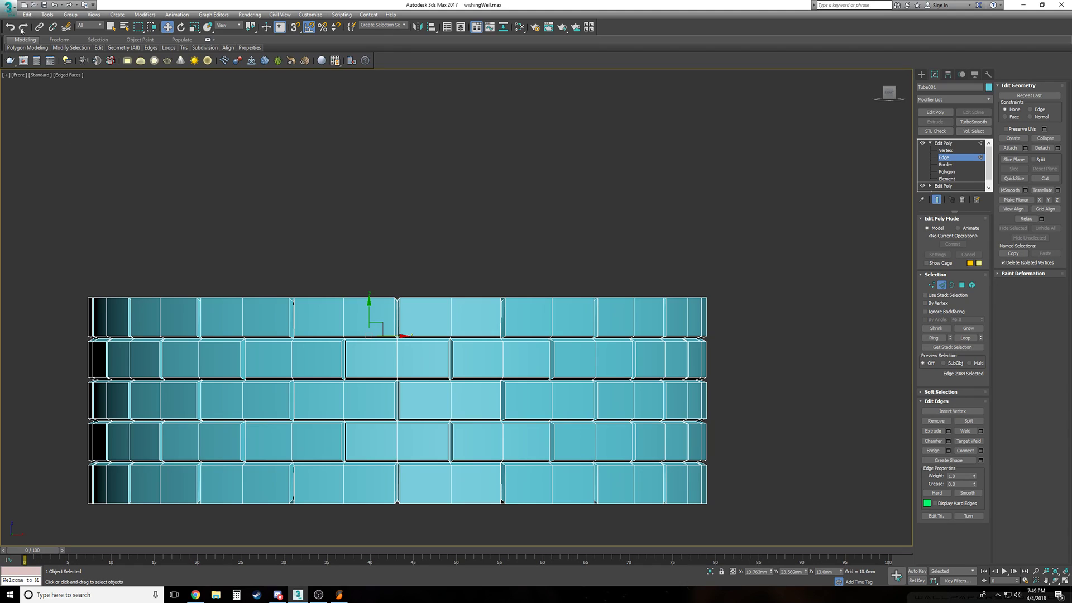
left_click(61, 5)
left_click(61, 5)
Select the ring's top edge loop and try to add the joint edges beneath the first and second brick courses
left_click(328, 304)
double_click(320, 299)
left_click(326, 336, "ctrl")
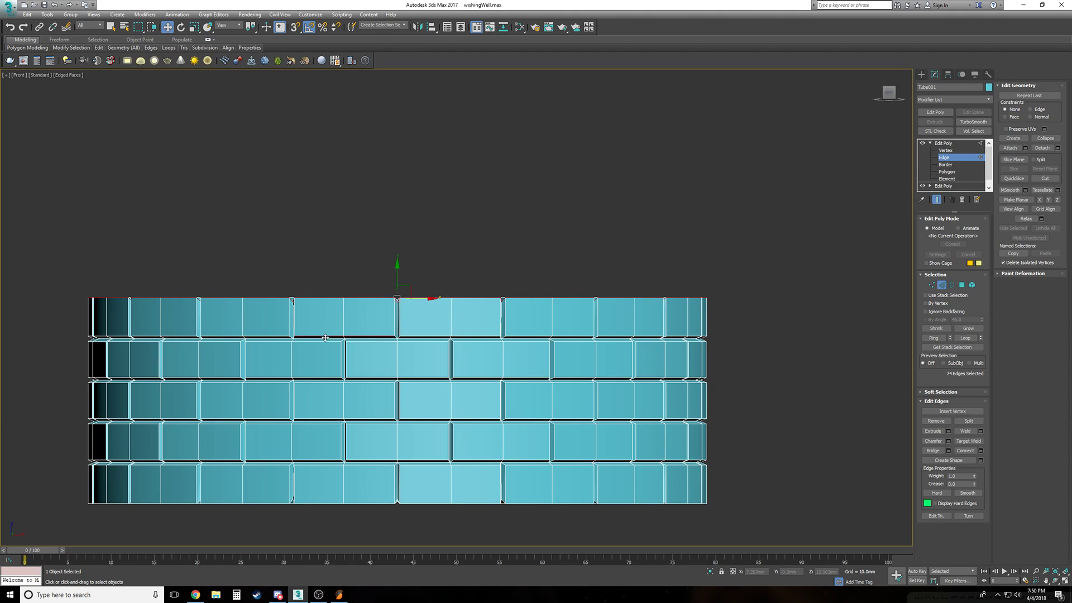
left_click(311, 378, "ctrl")
Select the edges around the joint between the first and second courses in wireframe, excluding the top course's edges
key("F3")
left_click_drag(68, 329, 756, 341)
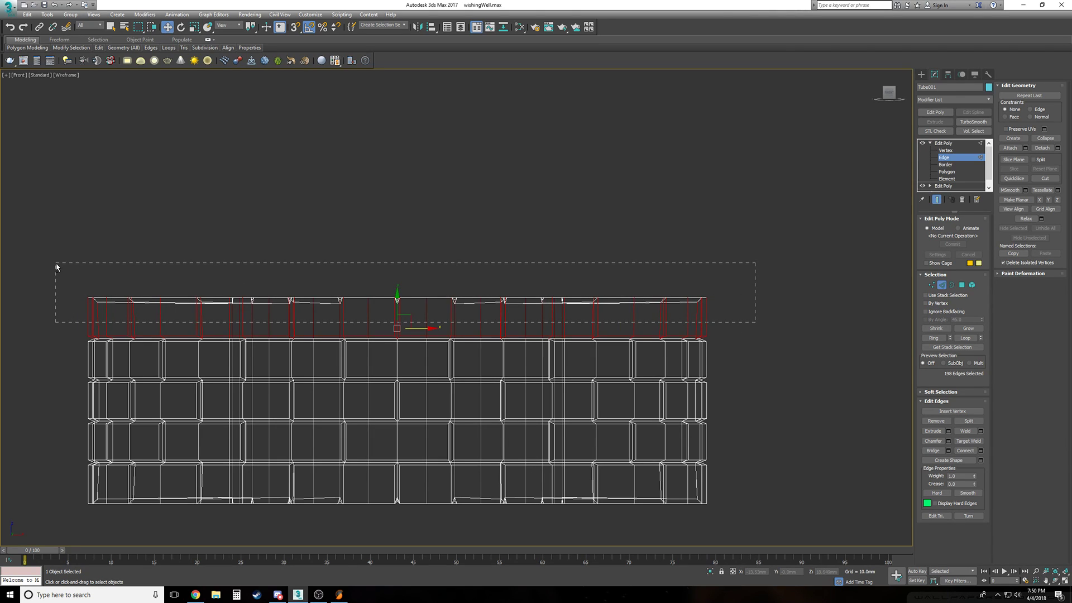
left_click_drag(56, 267, 58, 269, "alt")
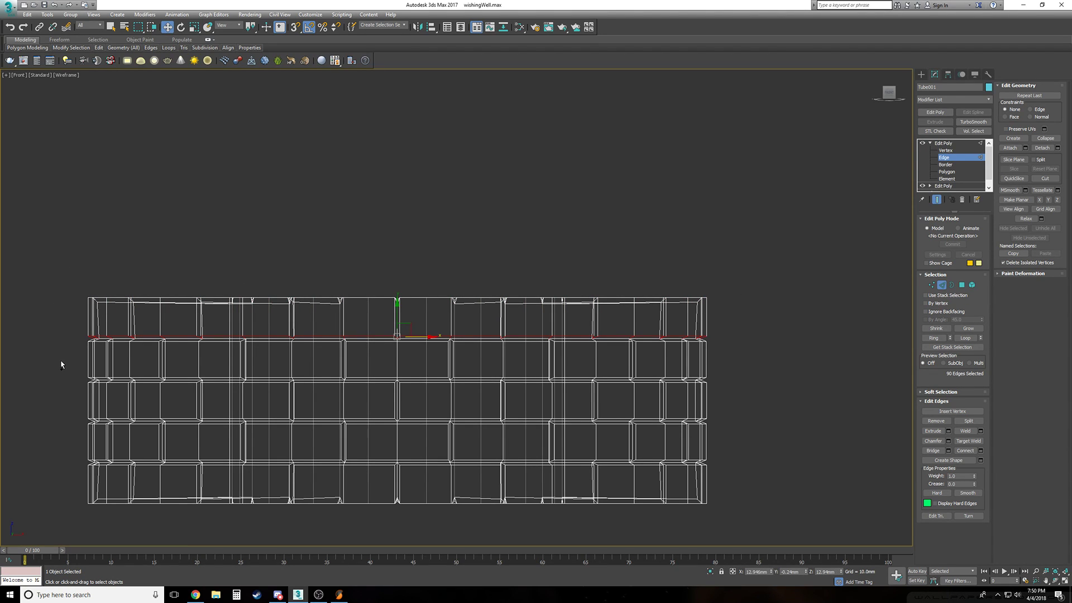
Add the second brick course's edges to the selection, deselect the unwanted ones along its upper joint, and return to shaded display
left_click_drag(733, 343, 730, 343, "ctrl")
middle_click_drag(533, 358, 616, 362)
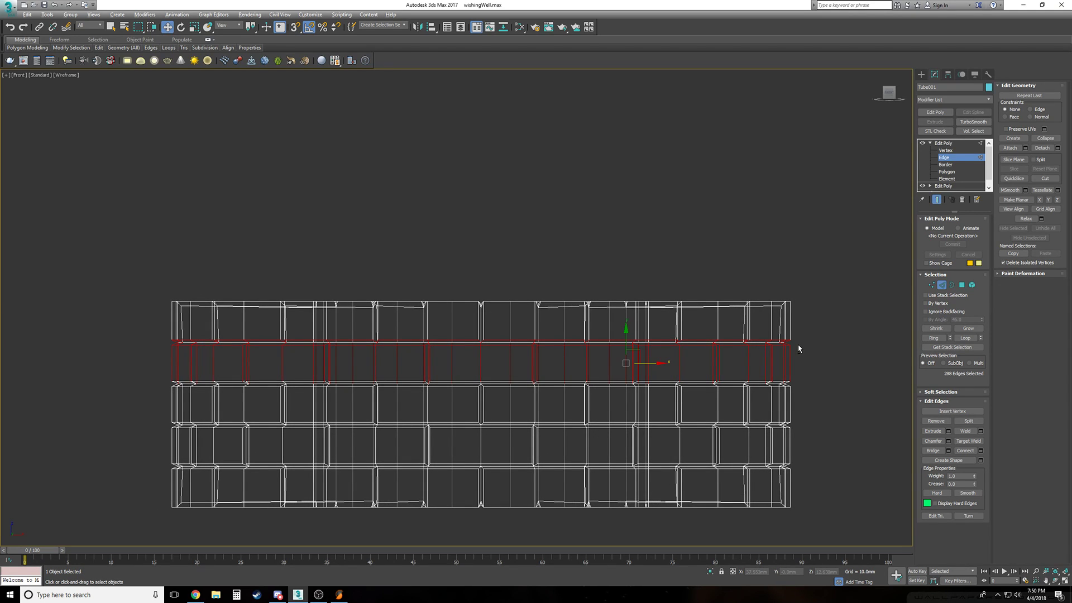
left_click_drag(792, 342, 490, 334)
left_click_drag(178, 343, 165, 345)
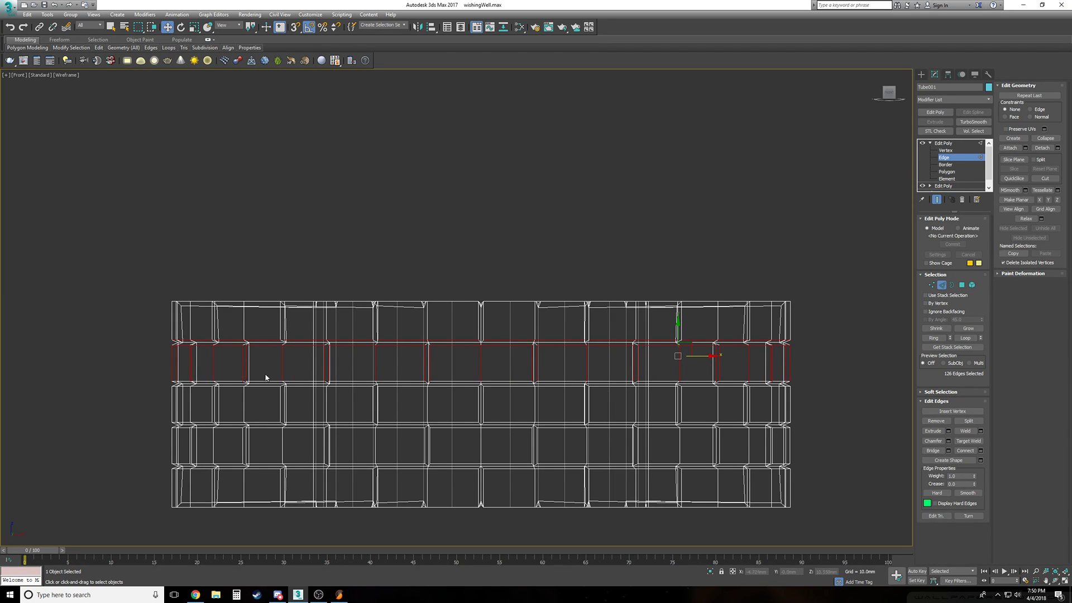
key("F3")
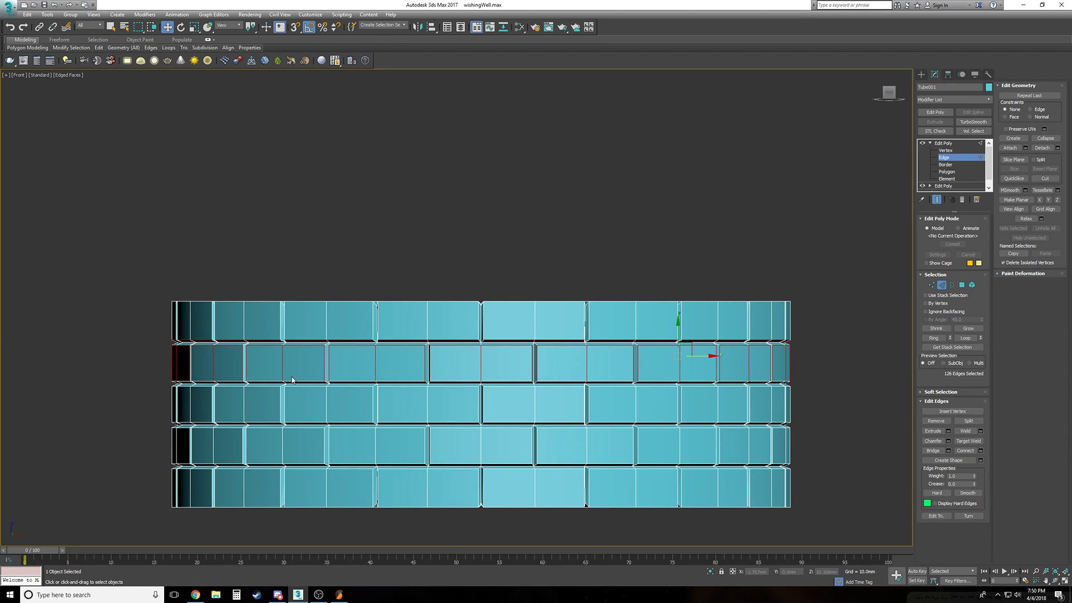
In the shaded perspective view, add a vertical joint edge of the top course and the top outer rim's edge loop to the selection
key("F3")
key("p")
scroll(292, 380, "up", 5)
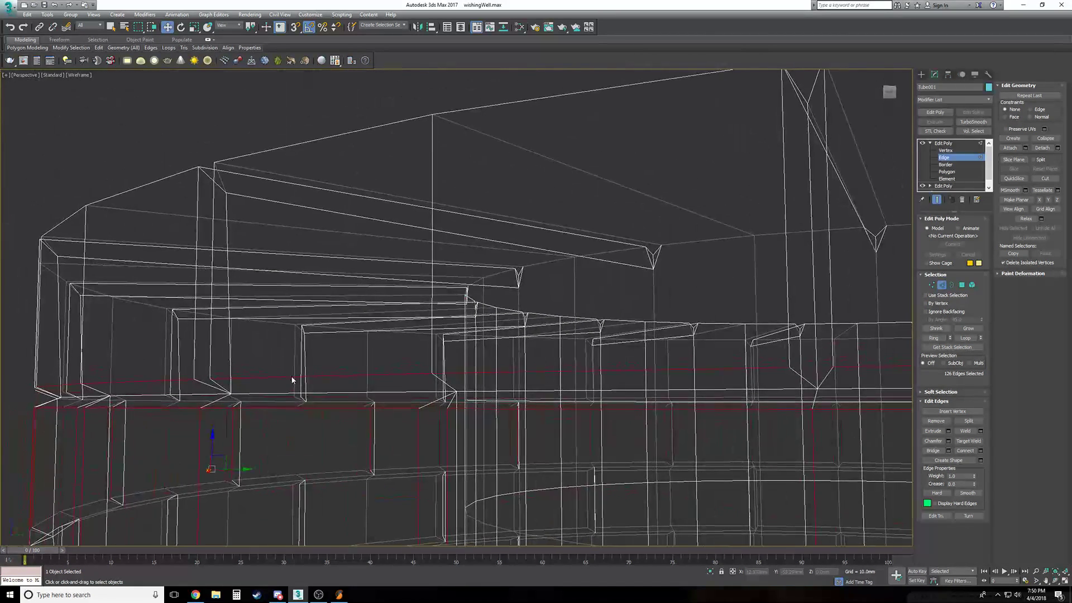
key("F3")
scroll(292, 380, "down", 5)
mouse_move(292, 380)
middle_mouse_down("alt")
mouse_move(297, 363)
mouse_move(262, 350)
middle_mouse_up("alt")
left_click(279, 296, "ctrl")
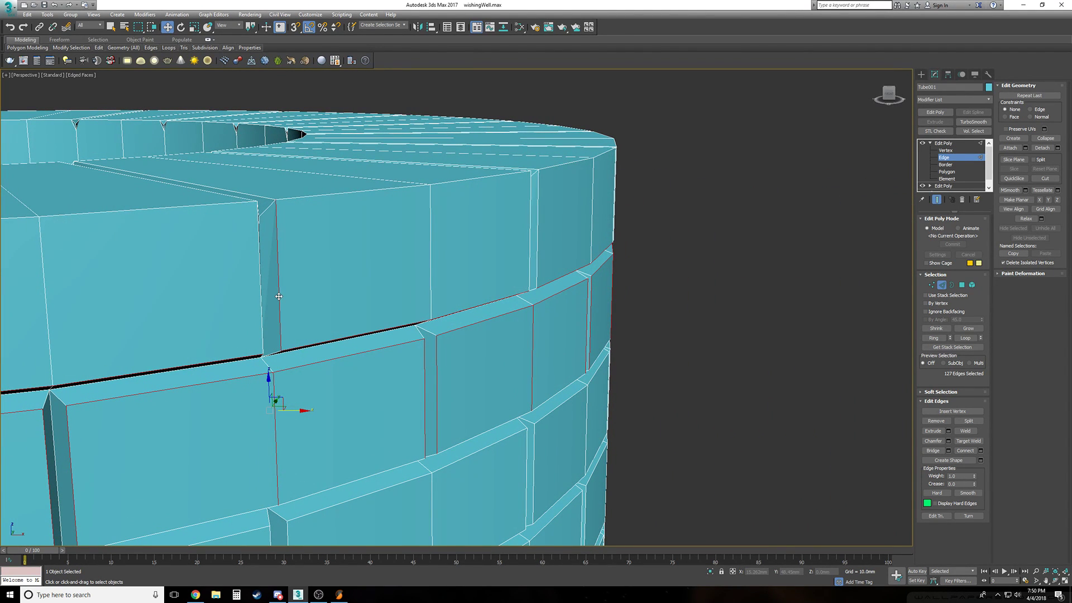
double_click(306, 198, "ctrl")
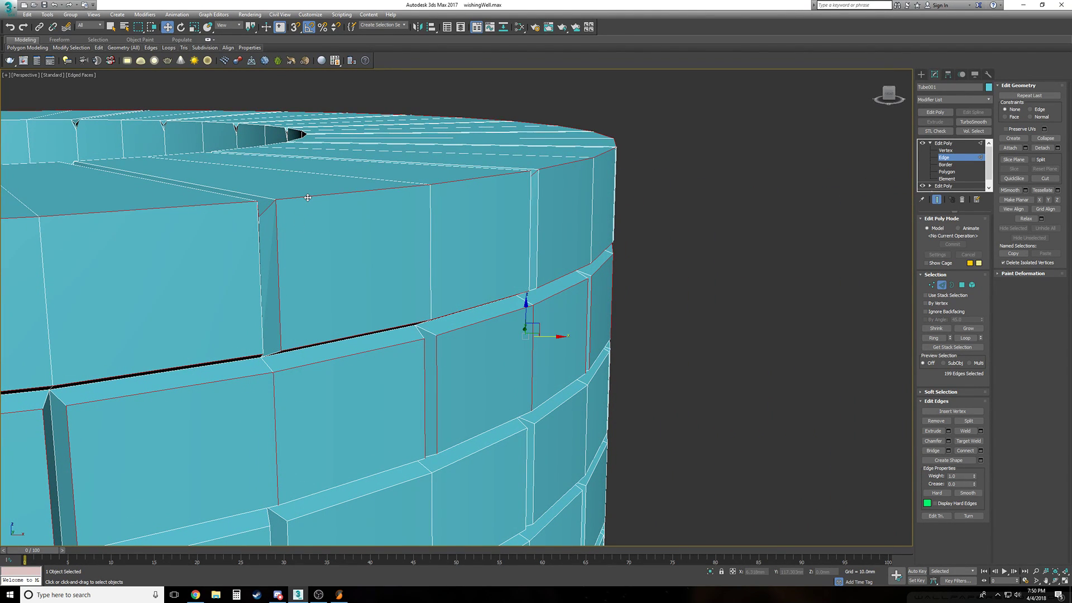
Add the long edges of the top course's front radial joint to the selection and deselect the stray edges around its groove
middle_click_drag(308, 198, 300, 263, "alt")
scroll(302, 177, "up", 2)
scroll(306, 196, "up", 3)
left_click(269, 318, "alt")
scroll(299, 326, "down", 6)
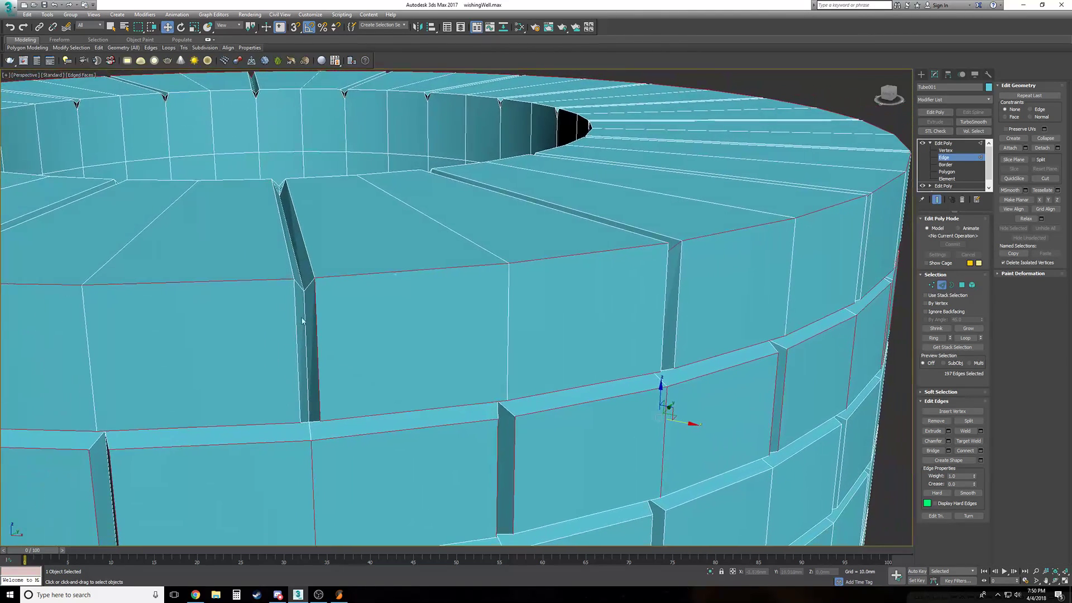
double_click(307, 260, "ctrl")
double_click(308, 257, "alt")
double_click(308, 256, "ctrl")
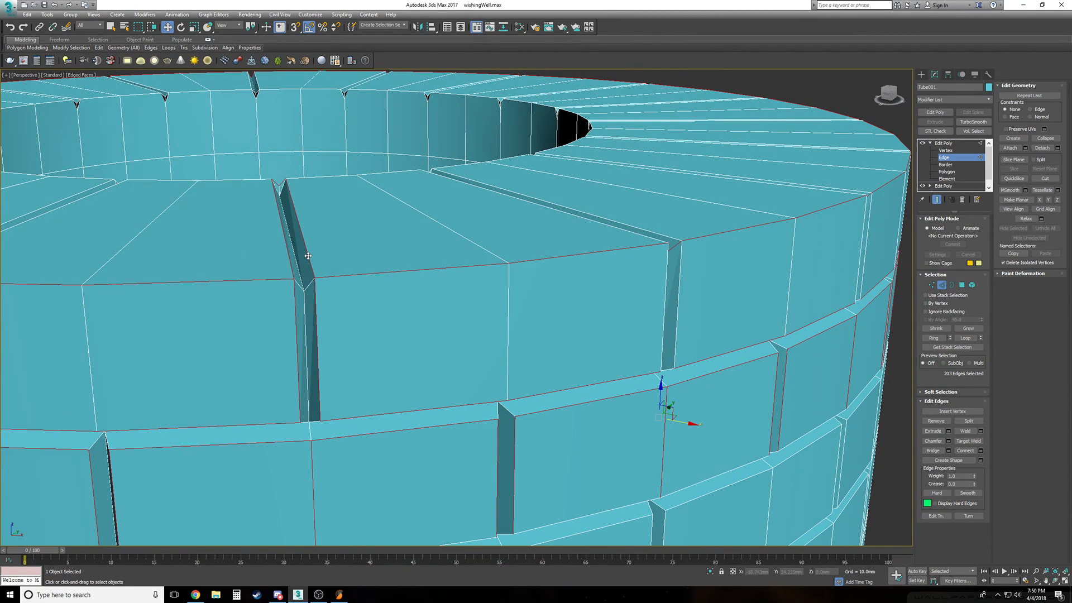
double_click(278, 191, "alt")
Deselect the vertical edges running through the middle of the second-course bricks at the front of the ring
middle_click_drag(320, 245, 321, 246, "alt")
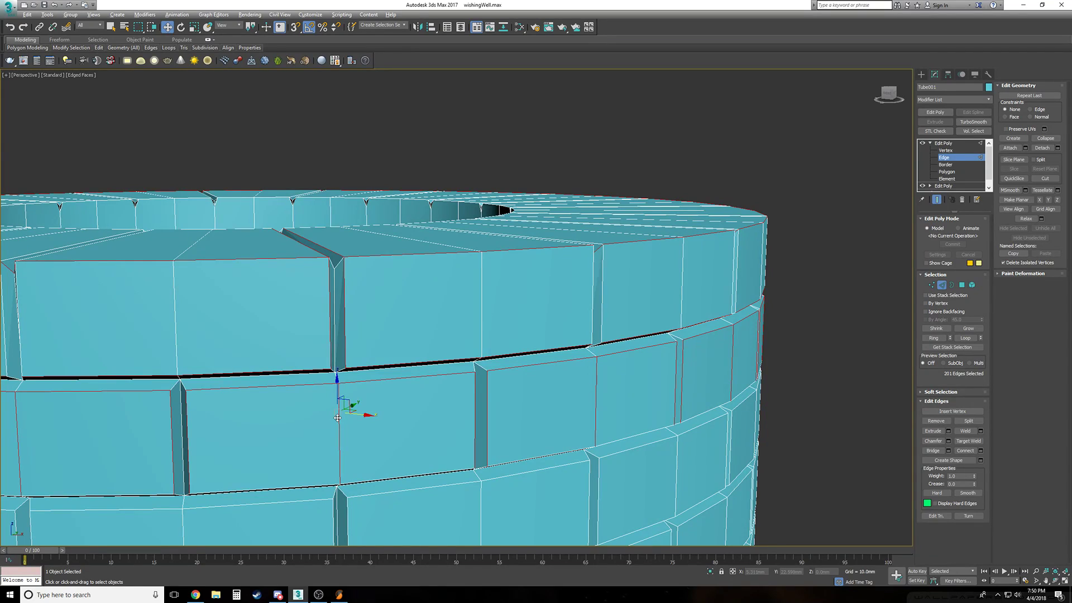
left_click(338, 417, "alt")
middle_click_drag(314, 427, 333, 422, "alt")
left_click(370, 407, "alt")
left_click(187, 384, "alt")
left_click(49, 358, "alt")
Orbit around the ring and deselect the mid-brick vertical edges on the next group of second-course bricks
scroll(124, 371, "up", 4)
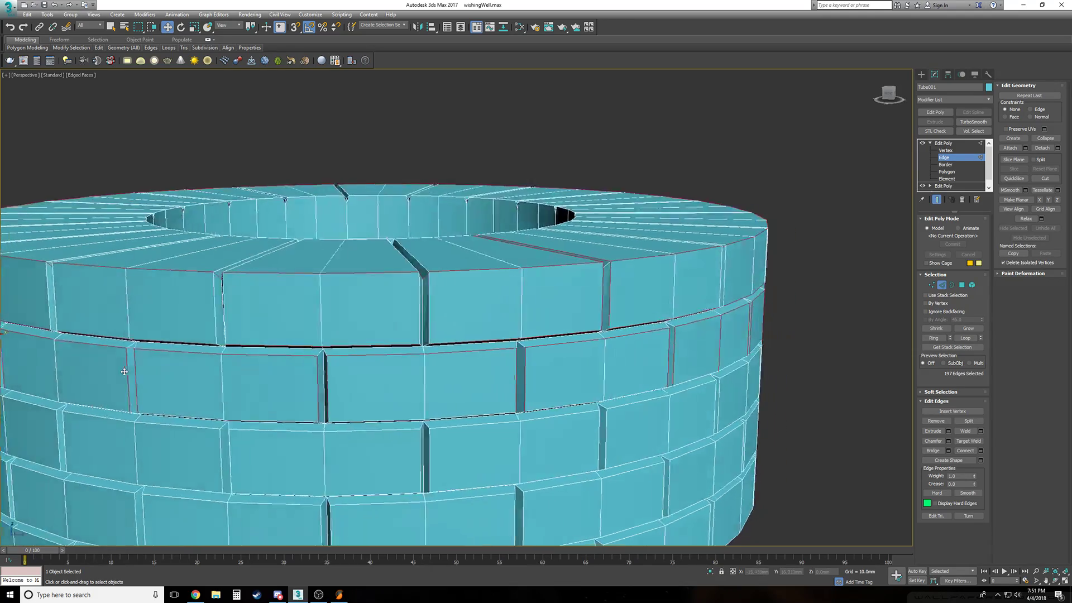
middle_click_drag(124, 372, 381, 424, "alt")
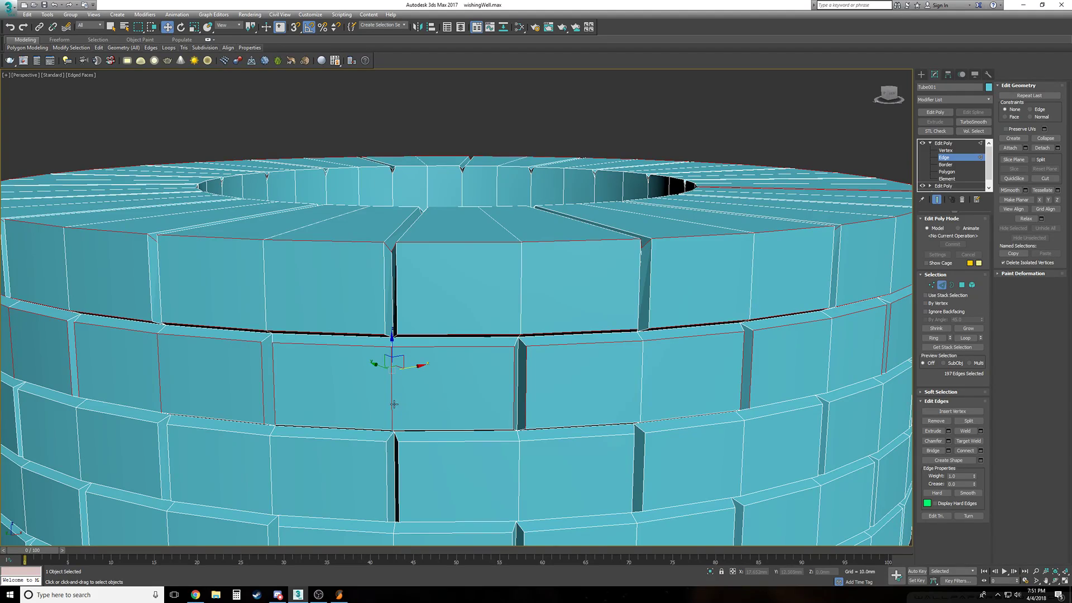
left_click(393, 405, "alt")
left_click(159, 382, "alt")
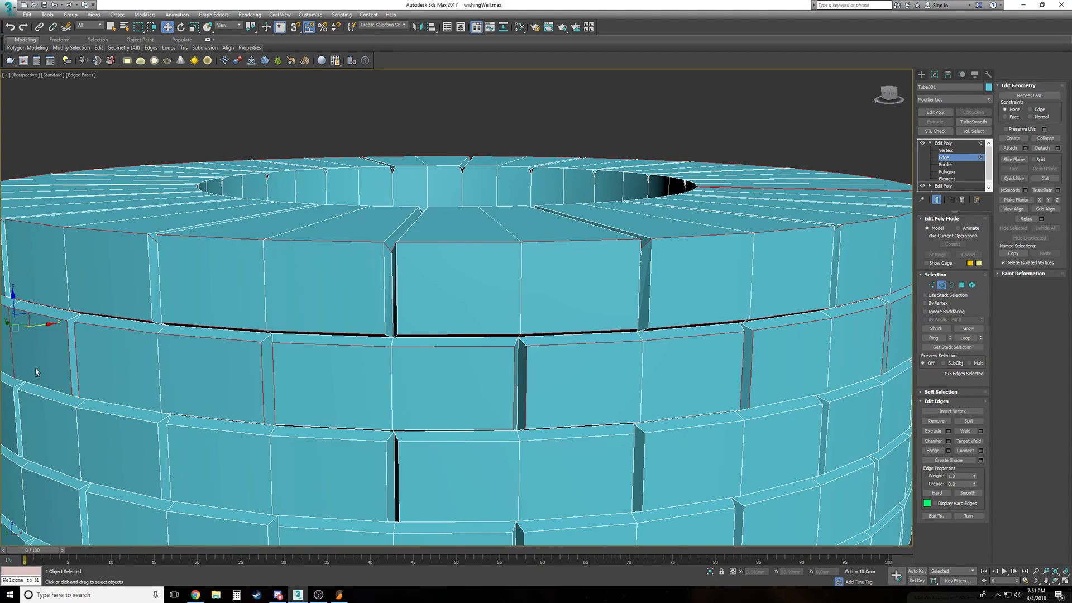
left_click(14, 365, "alt")
Orbit to the next stretch of the ring and deselect the vertical edges running through the middle of its second-course bricks
middle_click_drag(14, 366, 77, 397, "alt")
left_click(669, 420, "alt")
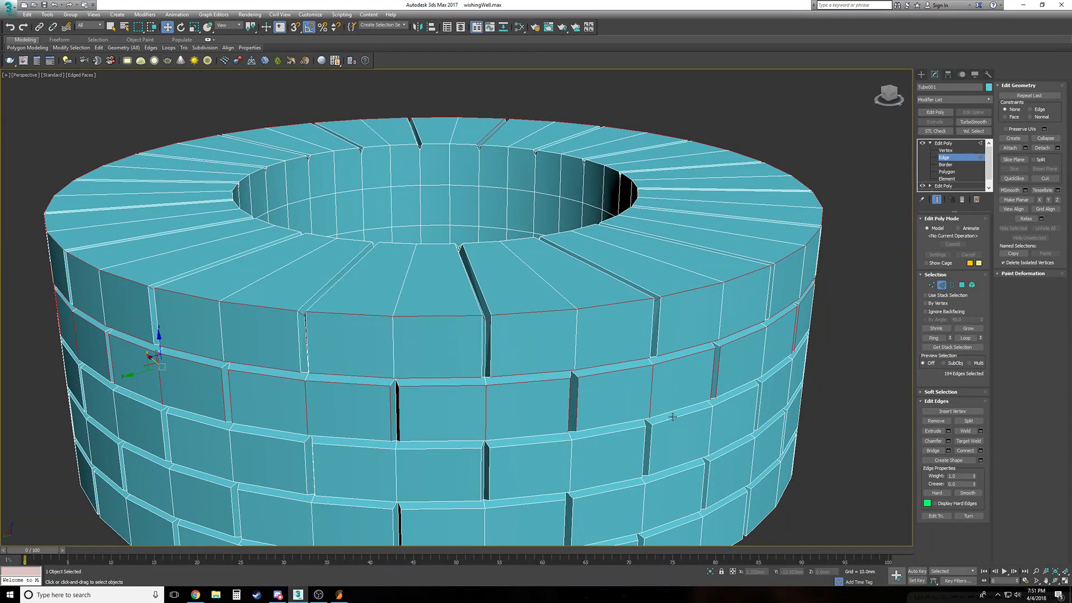
left_click(652, 402, "alt")
left_click(486, 412, "alt")
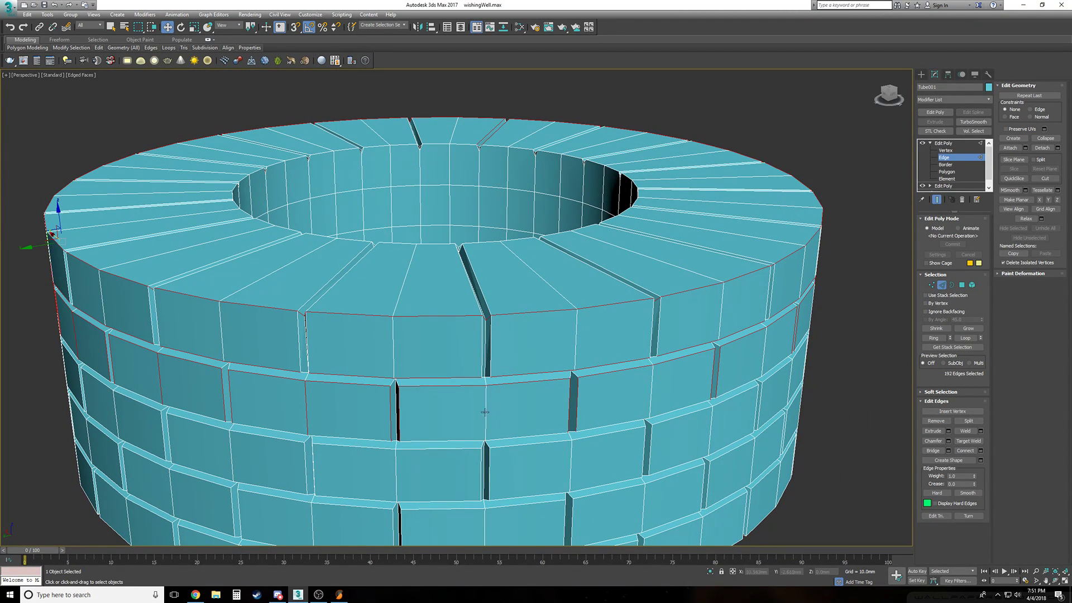
left_click(305, 413, "alt")
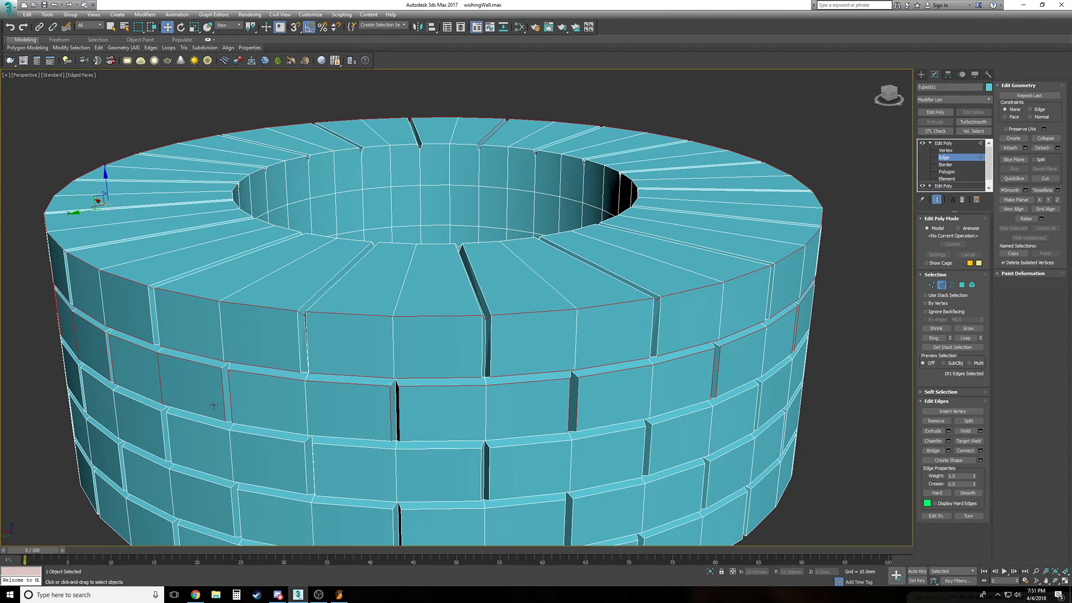
left_click(161, 385, "alt")
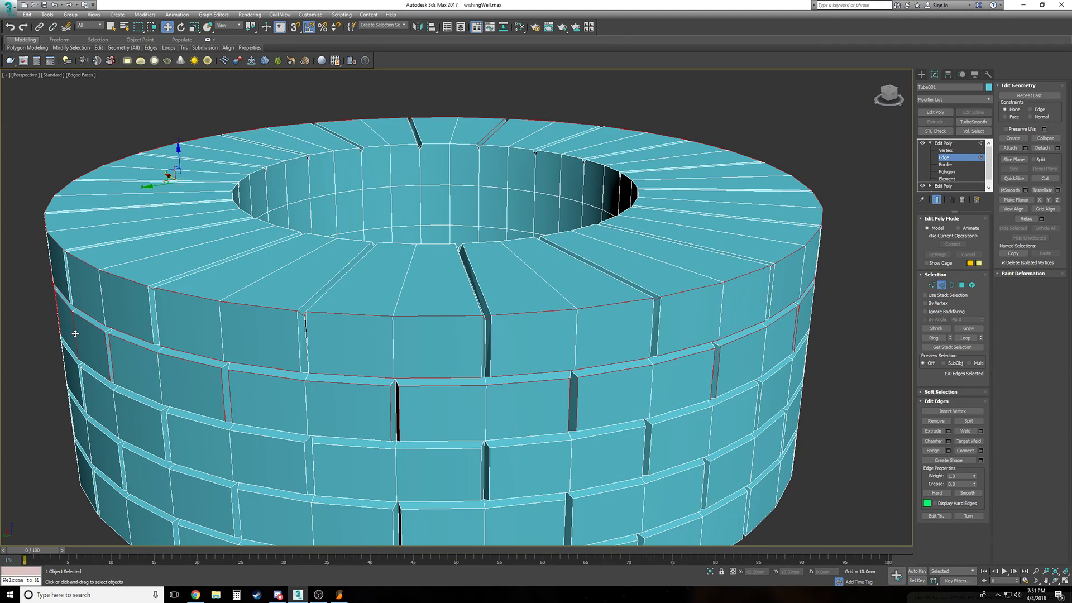
Continue around the ring, deselecting the remaining mid-brick vertical edges of the second course
middle_click_drag(223, 390, 367, 417, "alt")
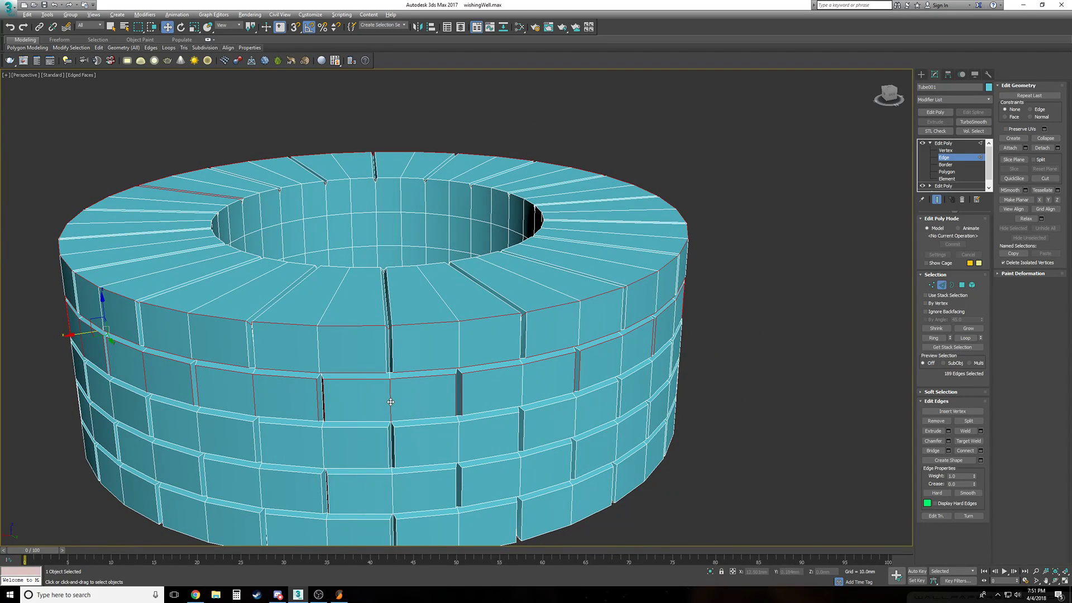
left_click(254, 399, "alt")
left_click(144, 381, "alt")
middle_click_drag(144, 381, 413, 411, "alt")
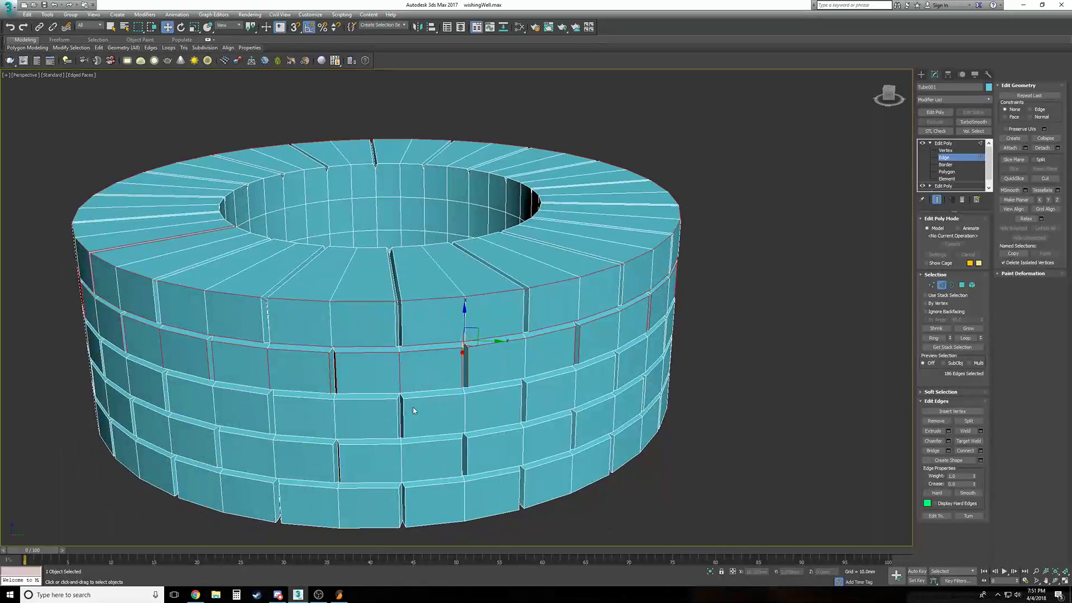
left_click(400, 381, "alt")
left_click(268, 371, "alt")
left_click(162, 357, "alt")
Add the long edges on both sides of the next top-course radial joint to the selection, checking them in wireframe
mouse_move(161, 358)
middle_mouse_down("alt")
mouse_move(318, 390)
mouse_move(342, 359)
middle_mouse_up("alt")
double_click(294, 261, "ctrl")
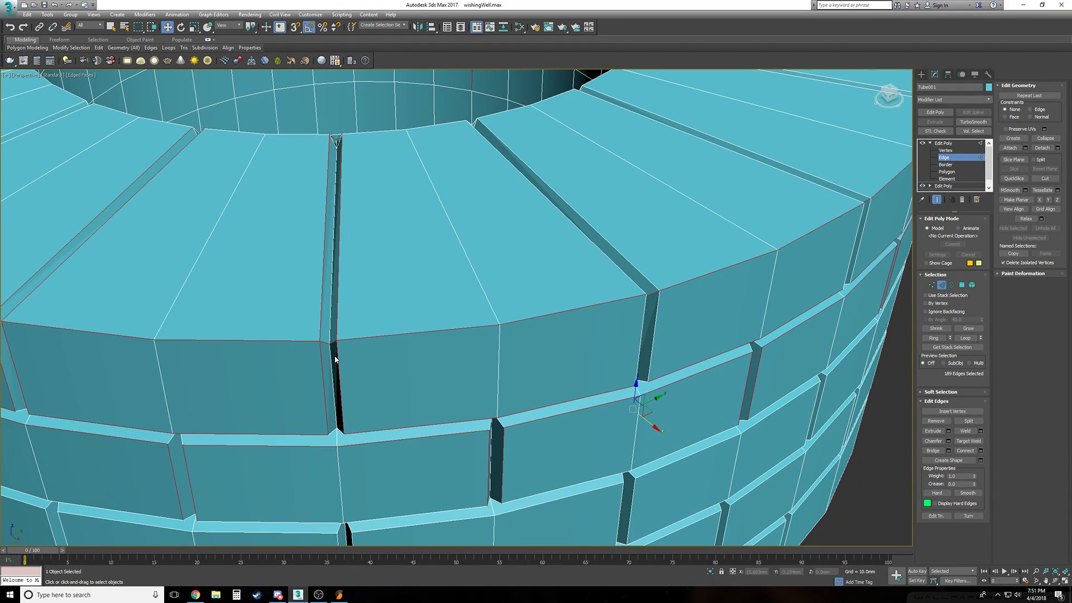
key("F3")
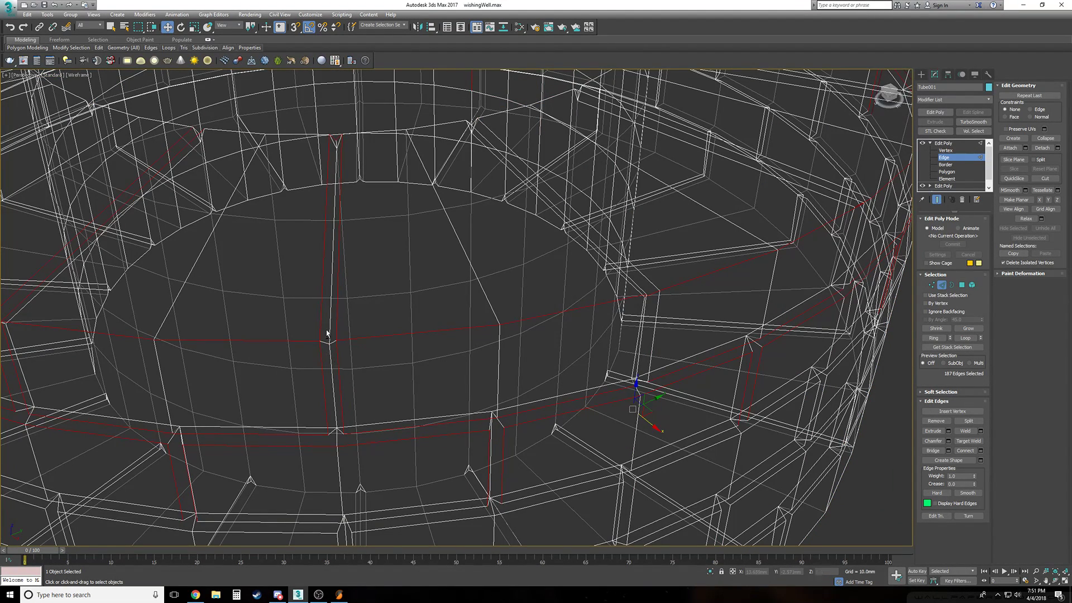
middle_click_drag(358, 211, 370, 294, "alt")
double_click(335, 367, "ctrl")
middle_click_drag(335, 367, 334, 373, "alt")
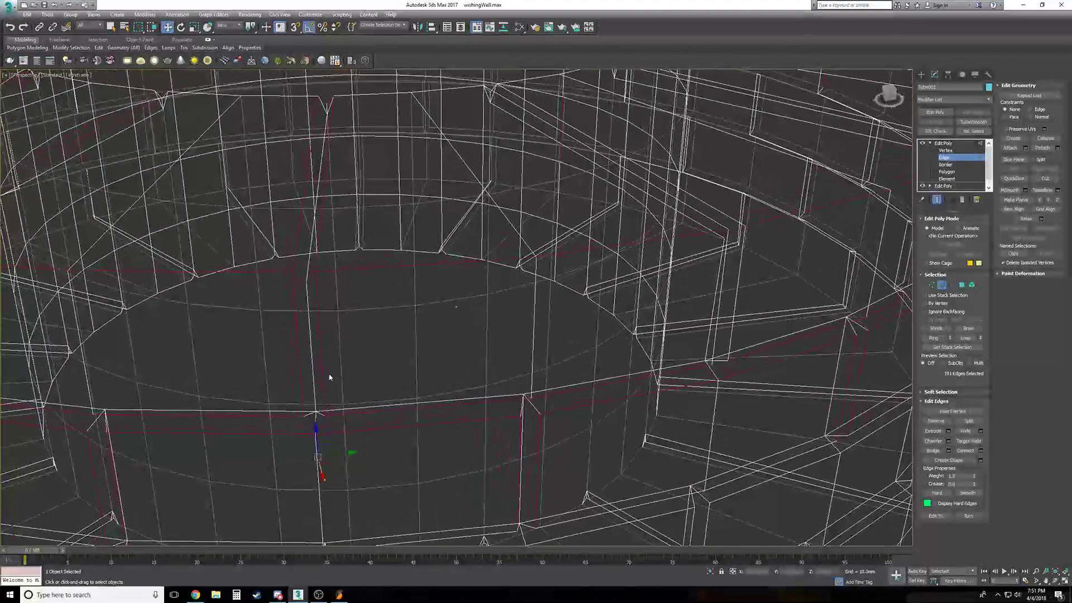
Deselect the stray diagonal edges at the outer and inner ends of that radial joint's groove
left_click(302, 272, "alt")
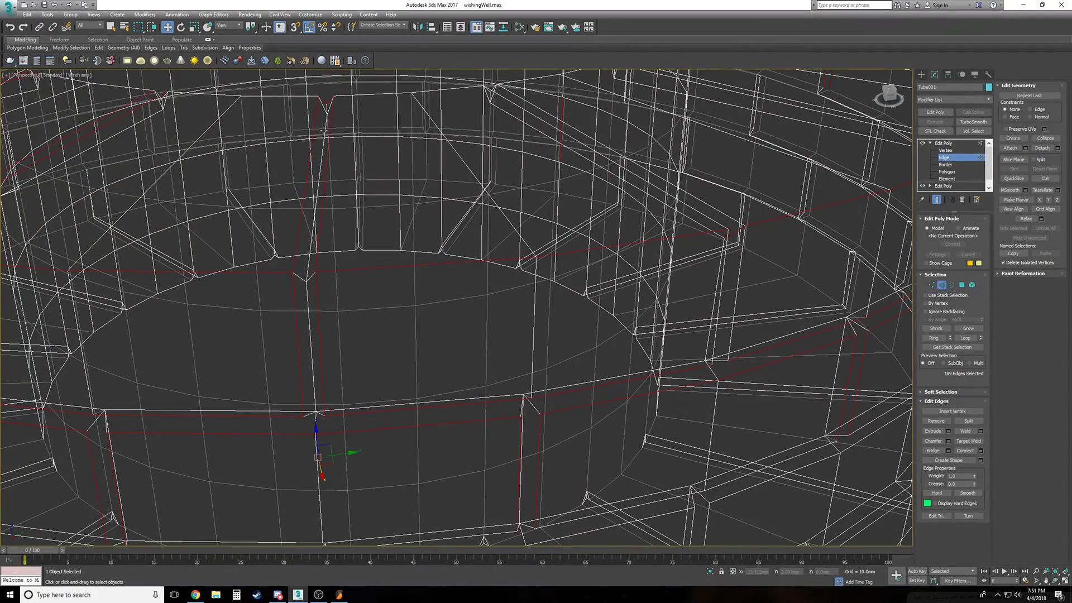
left_click(325, 107, "alt")
scroll(330, 132, "down", 1)
middle_click_drag(330, 133, 357, 196, "alt")
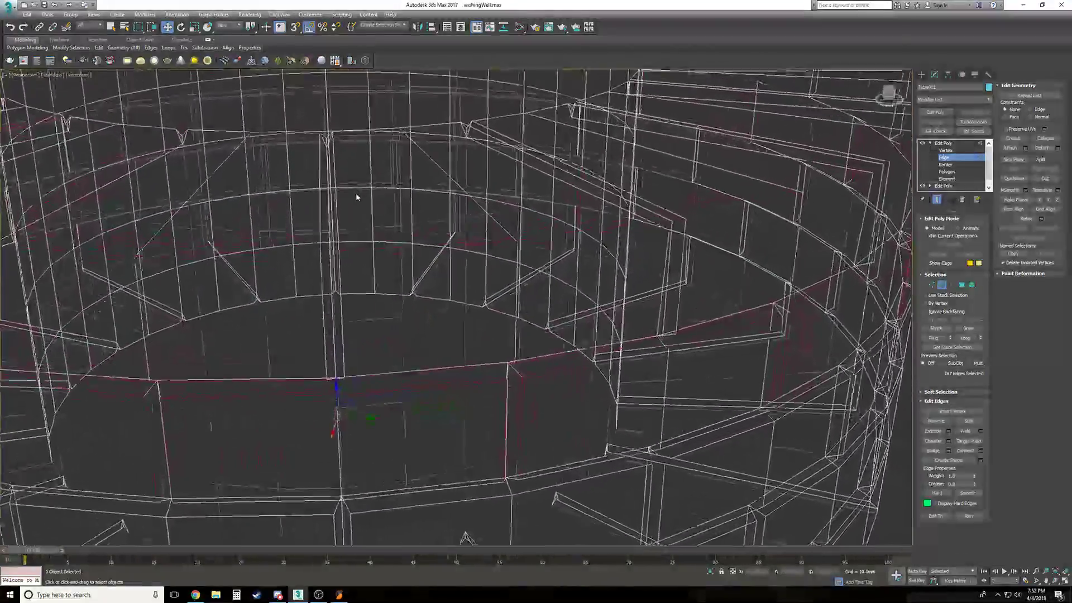
In the wireframe view, add the edge loops of the next few top-course radial joints around the ring to the selection
scroll(355, 211, "up", 1)
double_click(347, 214, "ctrl")
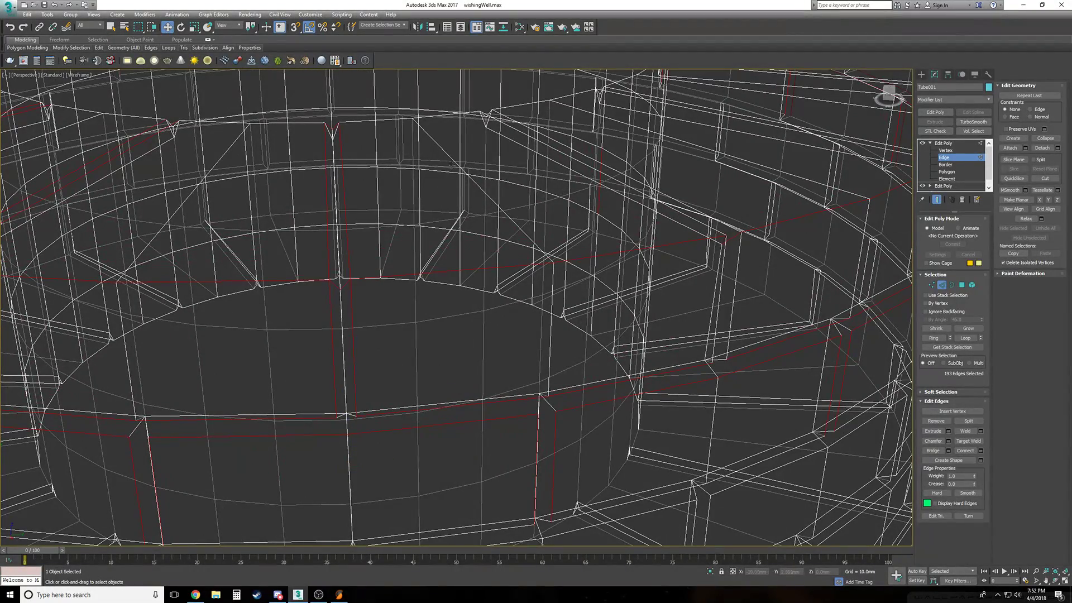
double_click(506, 117, "ctrl")
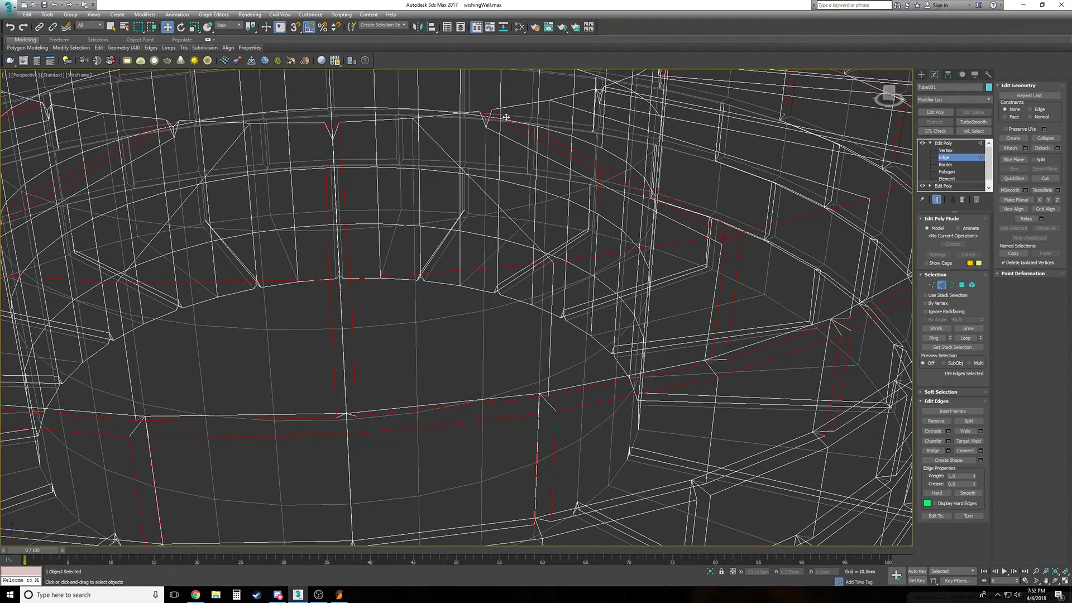
scroll(502, 118, "down", 5)
middle_click_drag(502, 118, 454, 290, "alt")
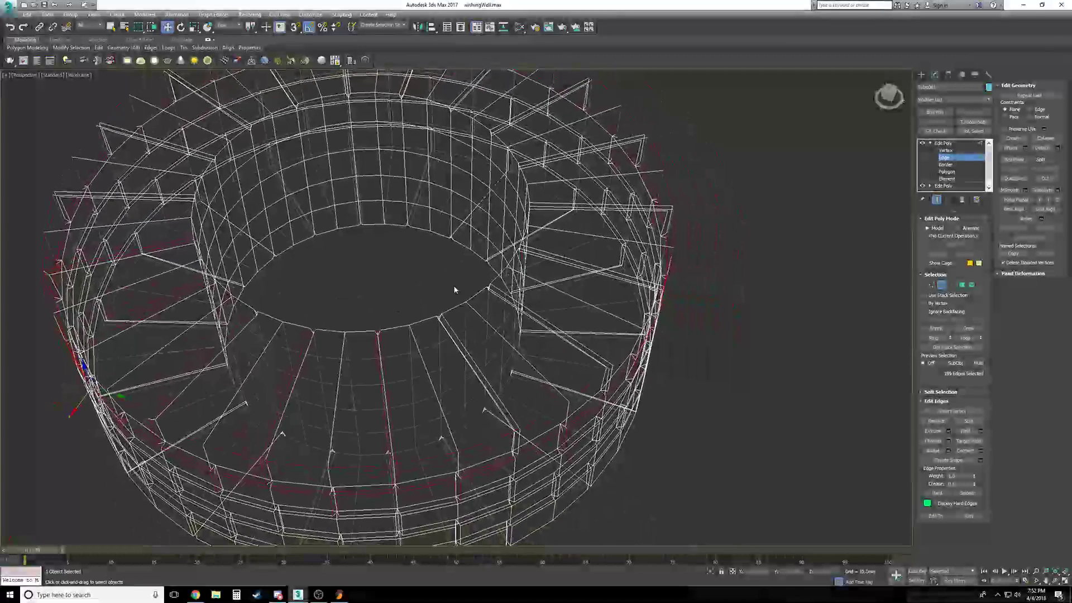
double_click(448, 322, "ctrl")
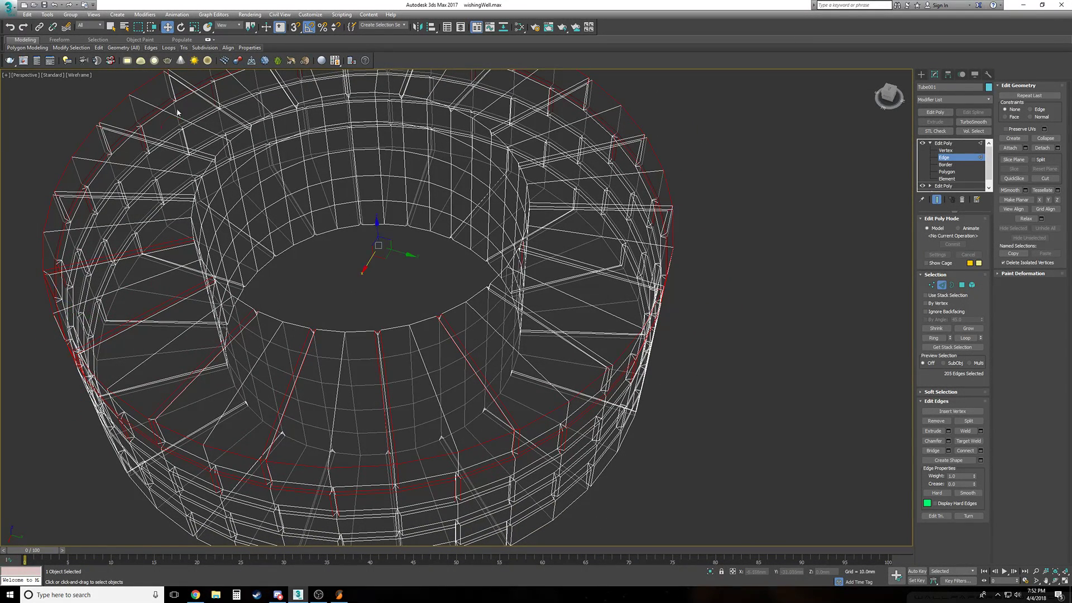
Switch to the Select Object tool and add the radial joint edge loops along one side of the top course
left_click(111, 27)
middle_click_drag(301, 449, 468, 313, "alt")
double_click(471, 306, "ctrl")
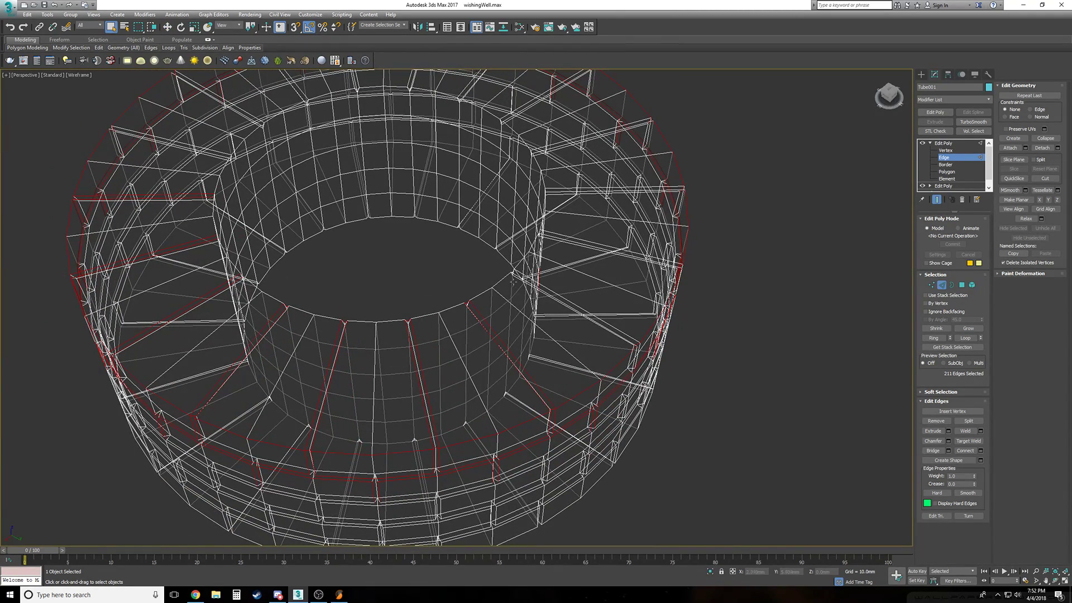
double_click(564, 301, "ctrl")
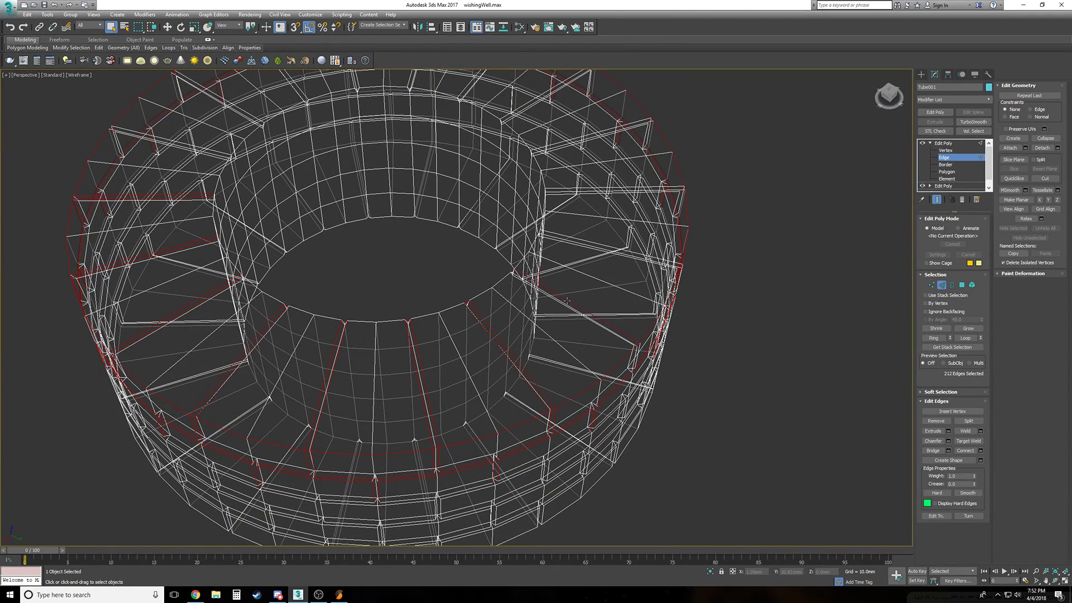
double_click(583, 239, "ctrl")
double_click(571, 189, "ctrl")
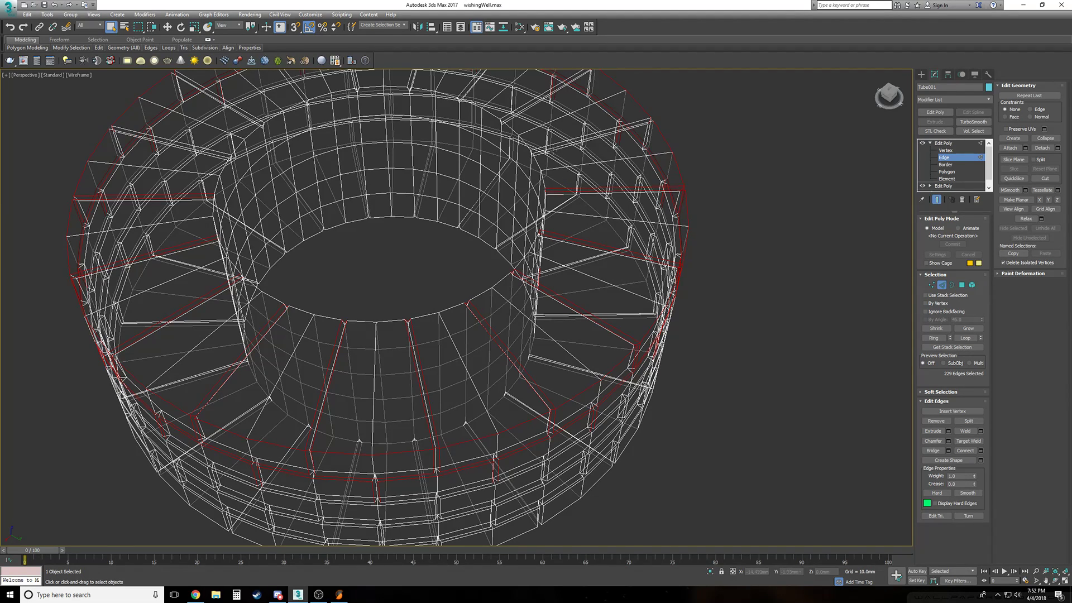
Add the remaining radial joint edge loops around the back and far side of the top course to the selection
double_click(530, 114, "ctrl")
double_click(526, 103, "ctrl")
double_click(465, 85, "ctrl")
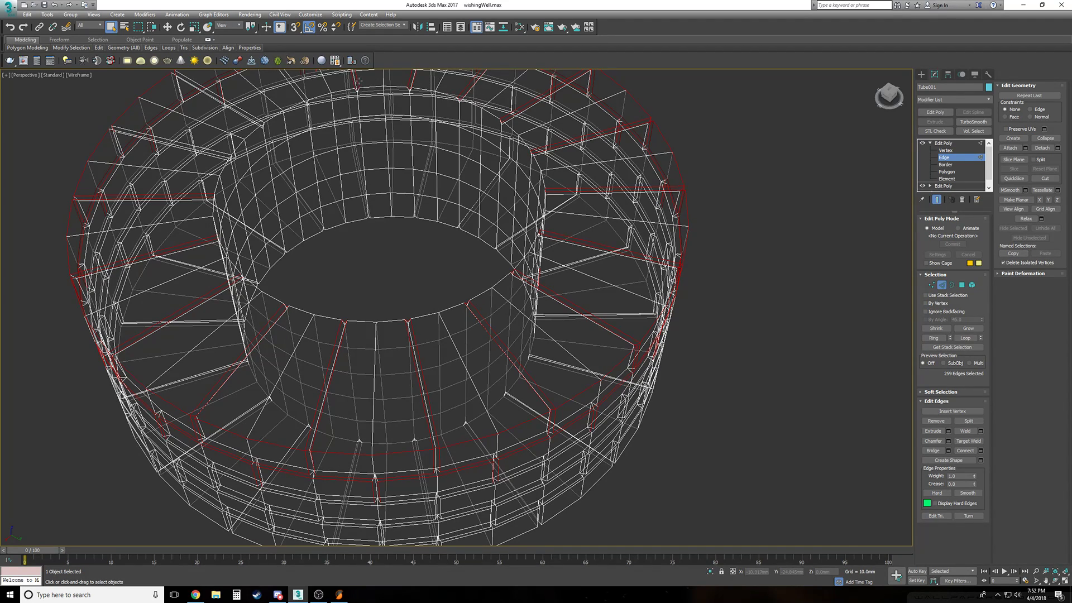
double_click(250, 112, "ctrl")
double_click(218, 151, "ctrl")
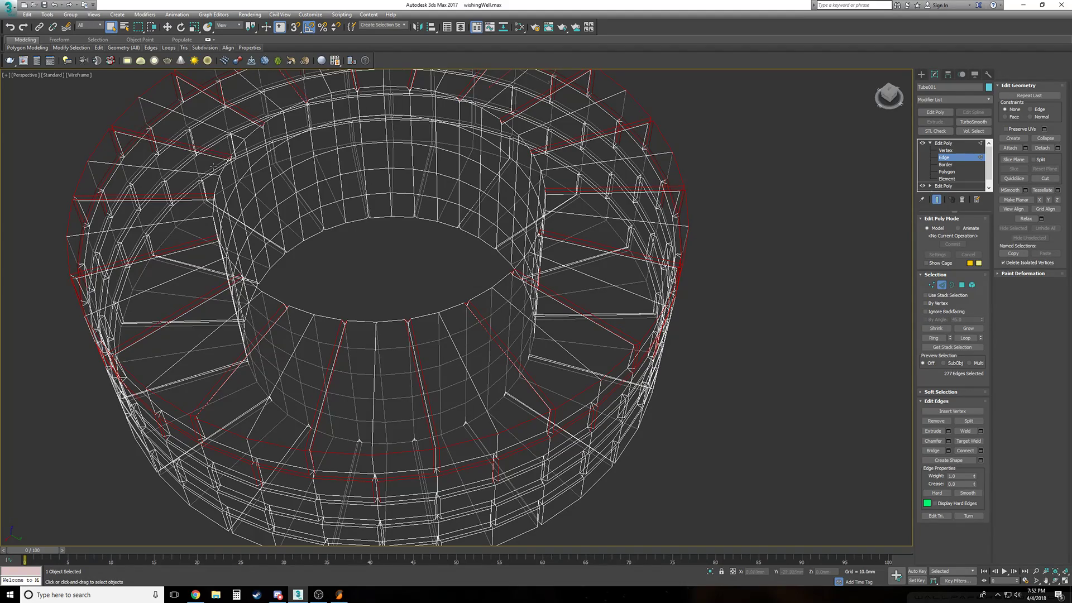
In the front wireframe view, region-deselect the diagonal V-notch edges at the top of the top course's central joints
scroll(436, 384, "up", 10)
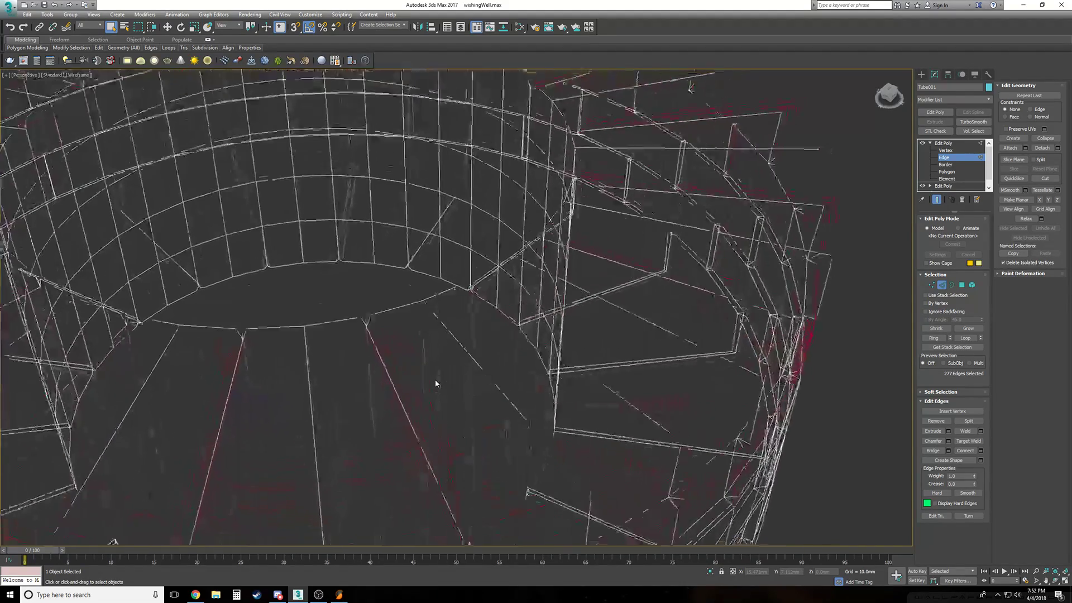
scroll(437, 384, "up", 8)
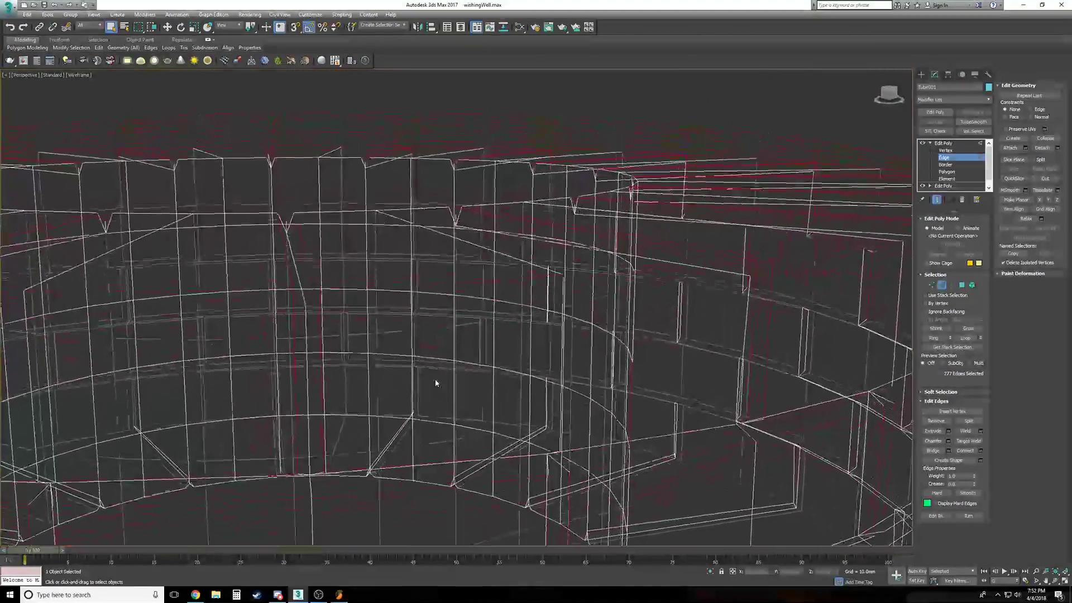
key("f")
key("F3")
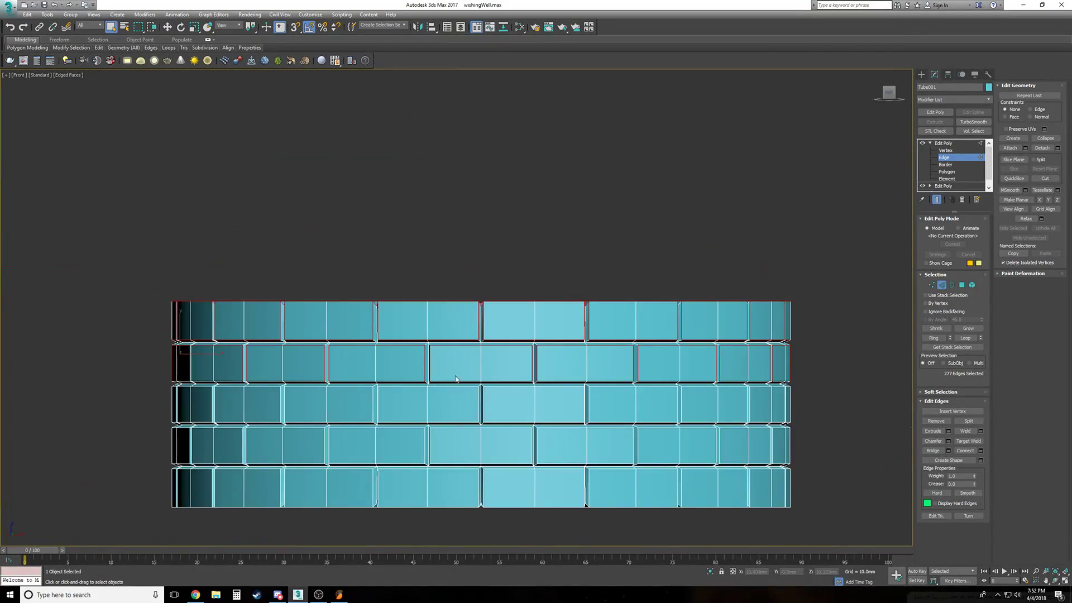
scroll(455, 374, "up", 6)
scroll(423, 332, "up", 4)
key("F3")
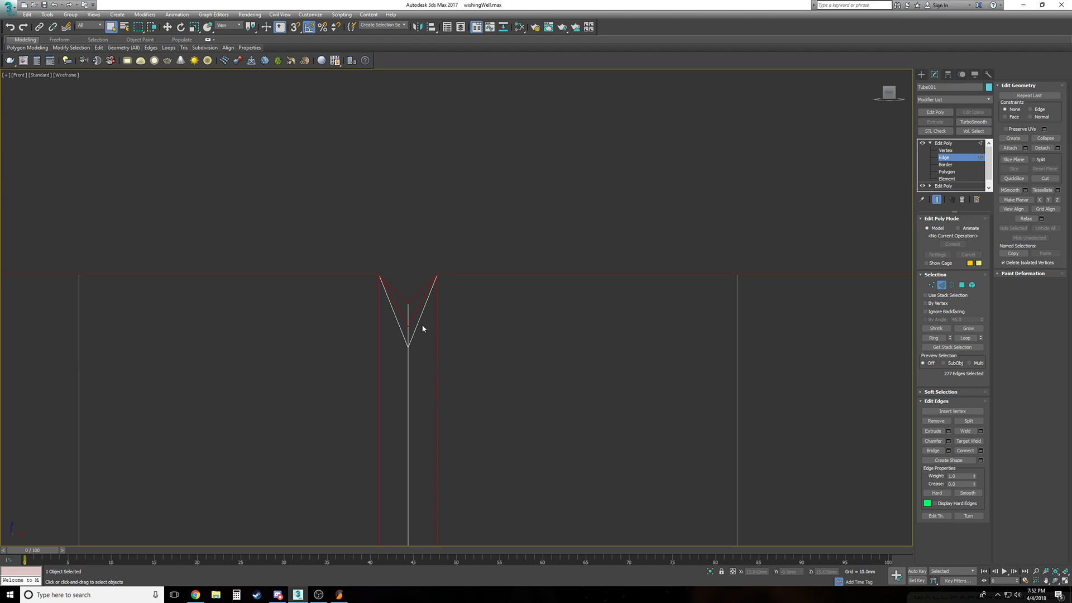
scroll(281, 350, "down", 6)
left_click_drag(402, 330, 421, 347, "alt")
scroll(431, 350, "up", 6)
scroll(333, 359, "down", 5)
scroll(424, 351, "up", 6)
left_click_drag(354, 330, 346, 340, "alt")
scroll(397, 355, "down", 5)
scroll(588, 343, "down", 6)
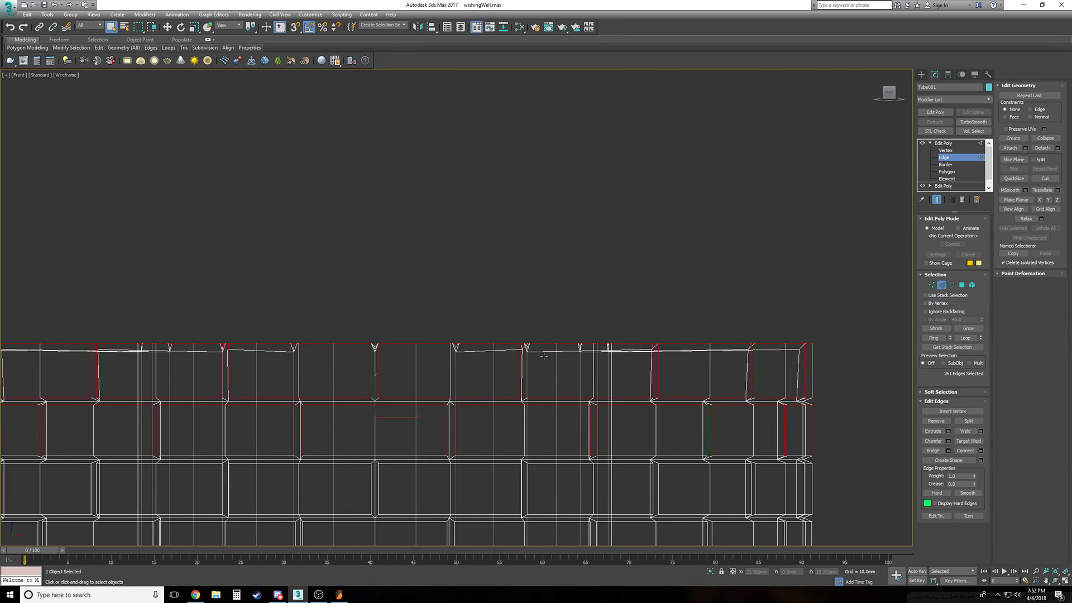
Region-deselect the V-notch edges at the top of the next joints outward from the centre of the top course
scroll(604, 360, "up", 6)
left_click_drag(483, 366, 421, 326, "alt")
scroll(525, 377, "down", 6)
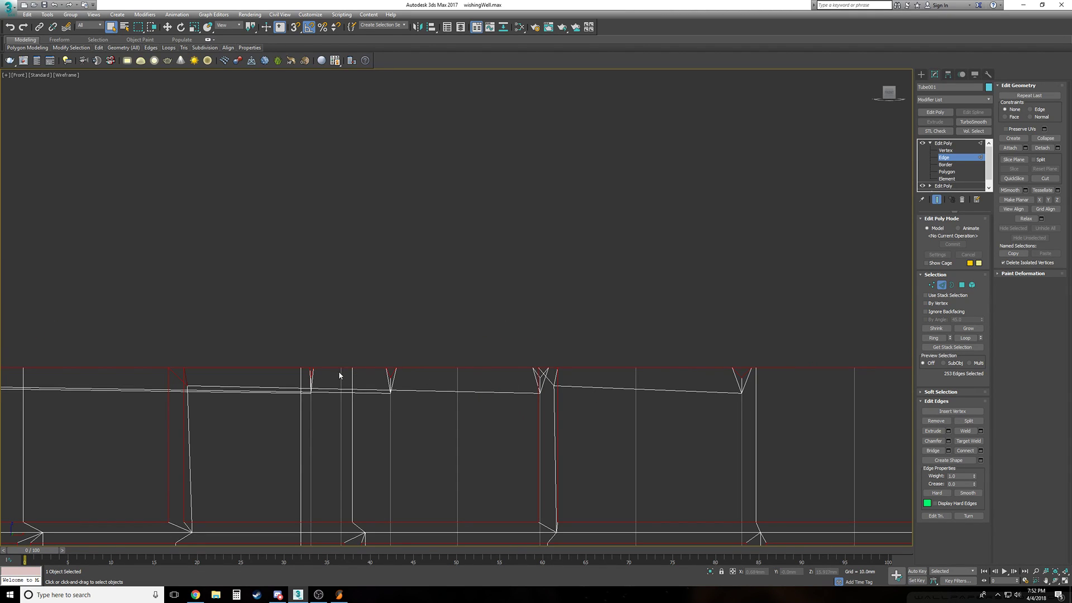
scroll(457, 382, "up", 6)
left_click_drag(501, 380, 494, 369, "alt")
left_click_drag(185, 370, 167, 366, "alt")
scroll(573, 421, "down", 5)
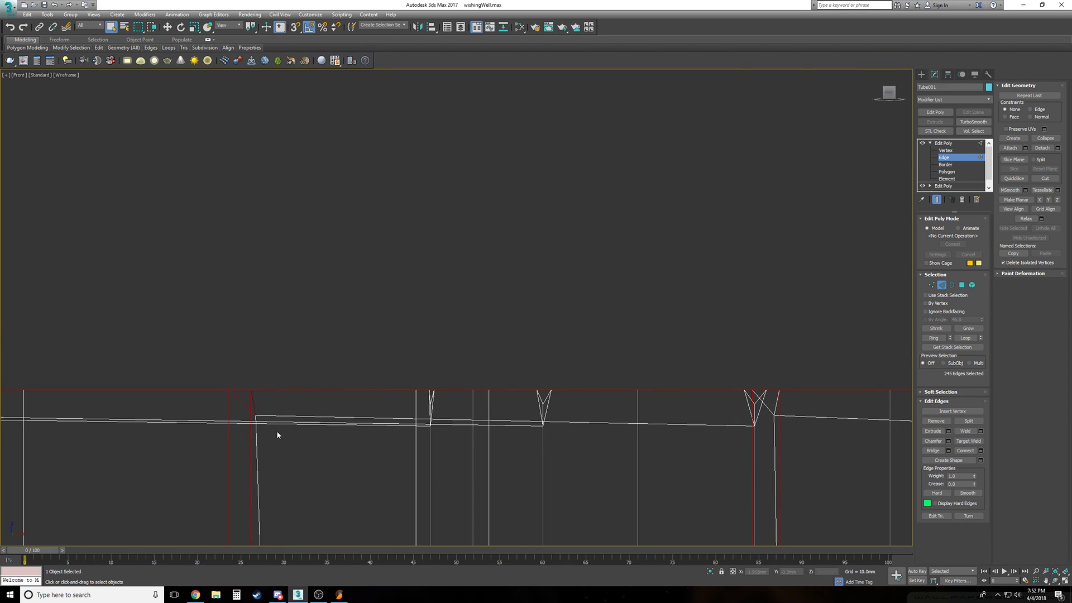
Region-deselect the notch edges of the outermost top-course joints and check along the rim for leftovers
scroll(279, 436, "up", 5)
left_click_drag(249, 388, 249, 386, "alt")
scroll(642, 446, "down", 10)
scroll(422, 451, "up", 10)
left_click_drag(361, 435, 336, 406, "alt")
scroll(413, 441, "down", 8)
scroll(414, 440, "up", 2)
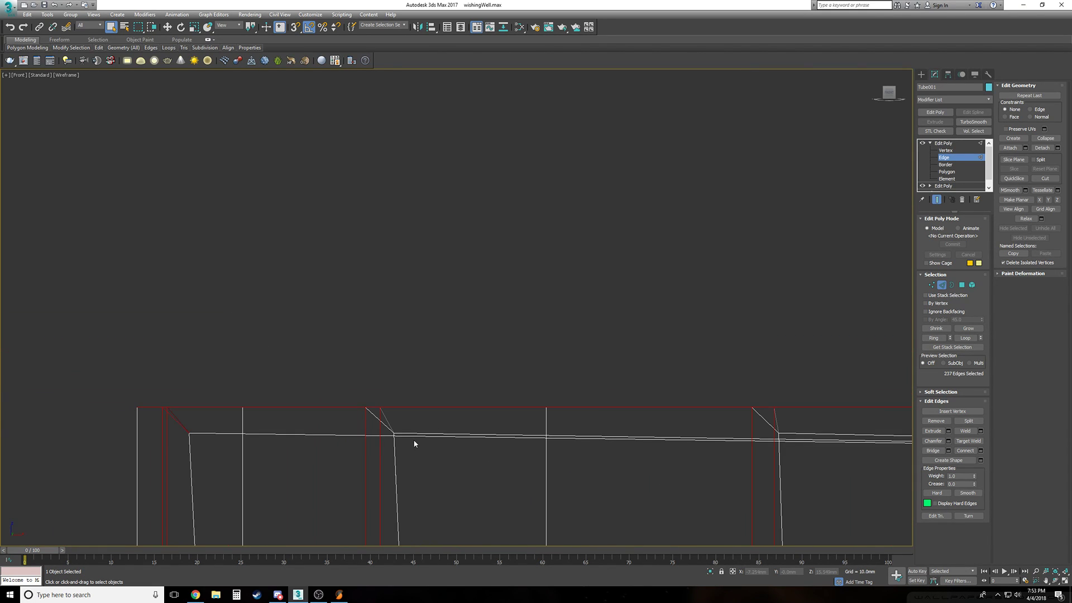
left_click_drag(185, 424, 185, 423, "alt")
scroll(204, 446, "down", 6)
scroll(330, 438, "up", 5)
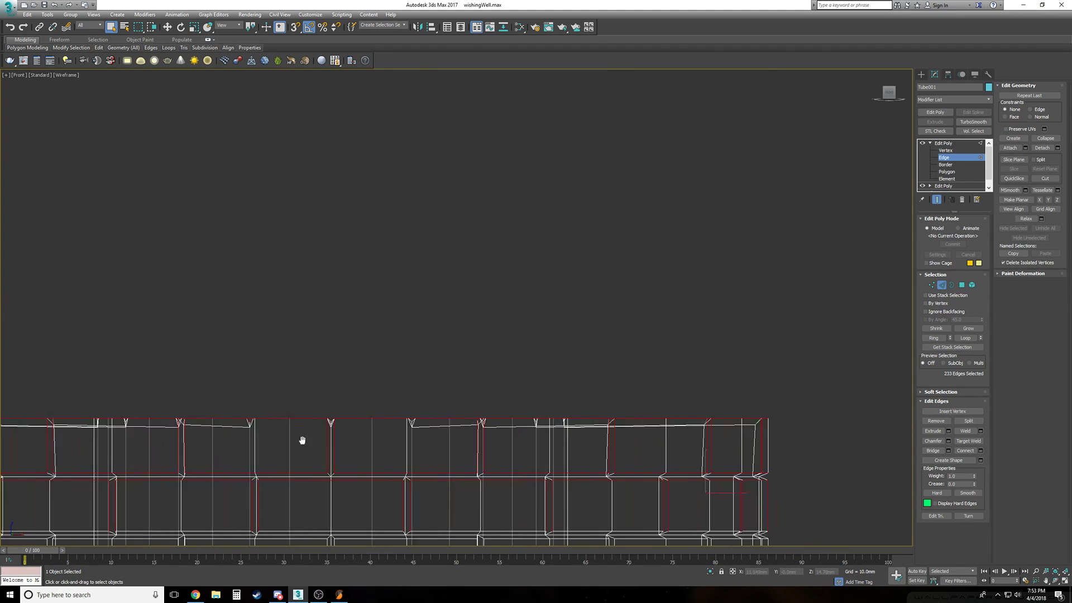
scroll(592, 434, "up", 3)
middle_click_drag(642, 438, 268, 433)
middle_click_drag(559, 429, 146, 437)
Return to the perspective wireframe view and deselect the two notch edges at the outer end of the front radial joint
key("p")
mouse_move(518, 433)
middle_mouse_down("alt")
mouse_move(480, 432)
mouse_move(517, 433)
middle_mouse_up("alt")
key("F3")
scroll(518, 433, "up", 4)
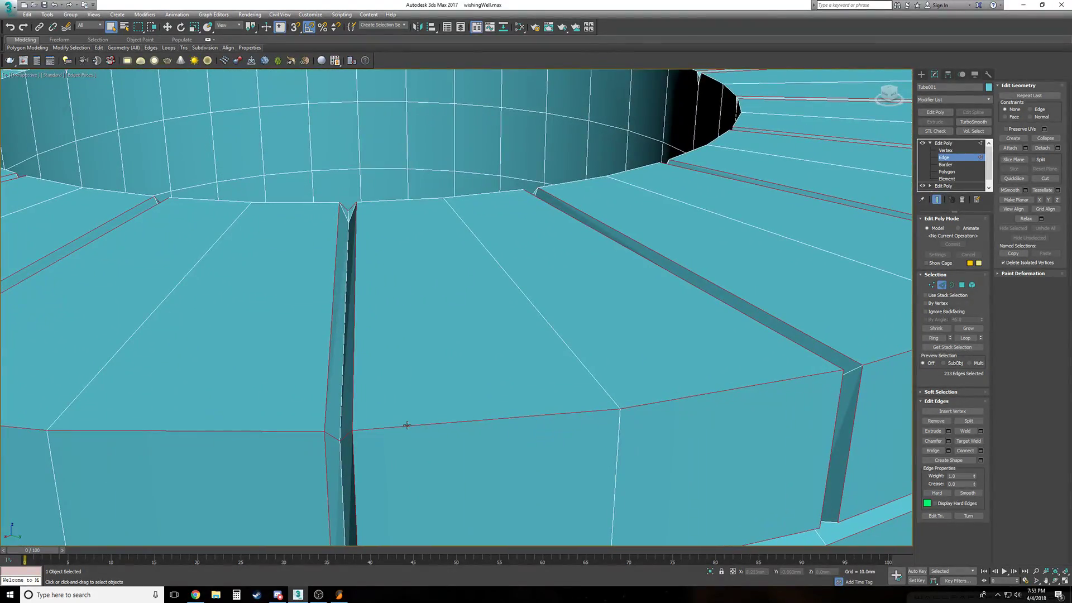
key("F3")
left_click(346, 435, "alt")
left_click(333, 435, "alt")
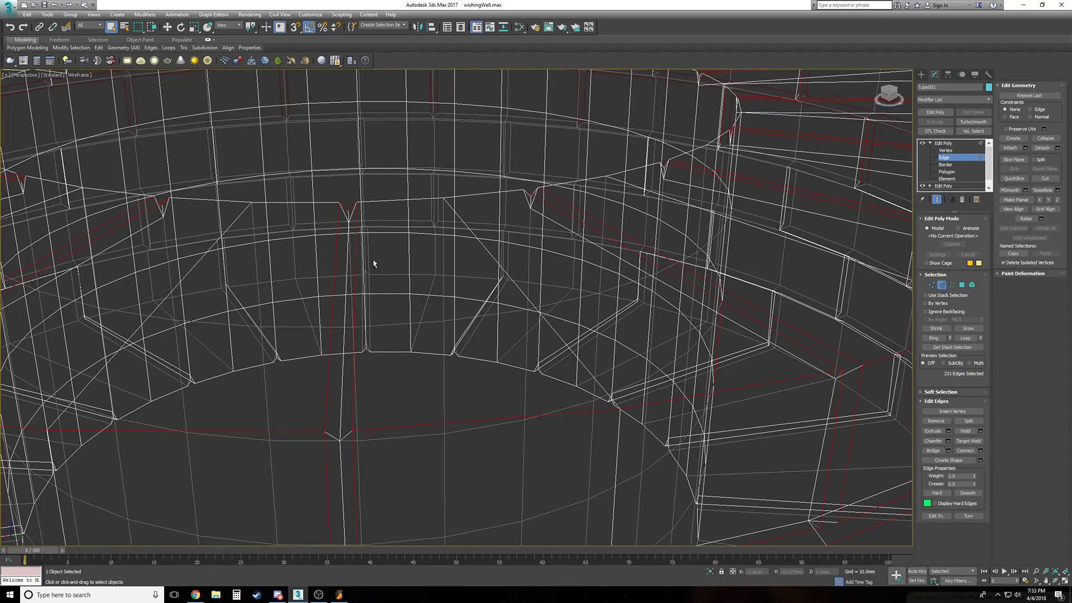
Orbit along the top course and deselect the stray notch edges at the ends of the neighbouring radial joints
middle_click_drag(193, 217, 258, 205, "alt")
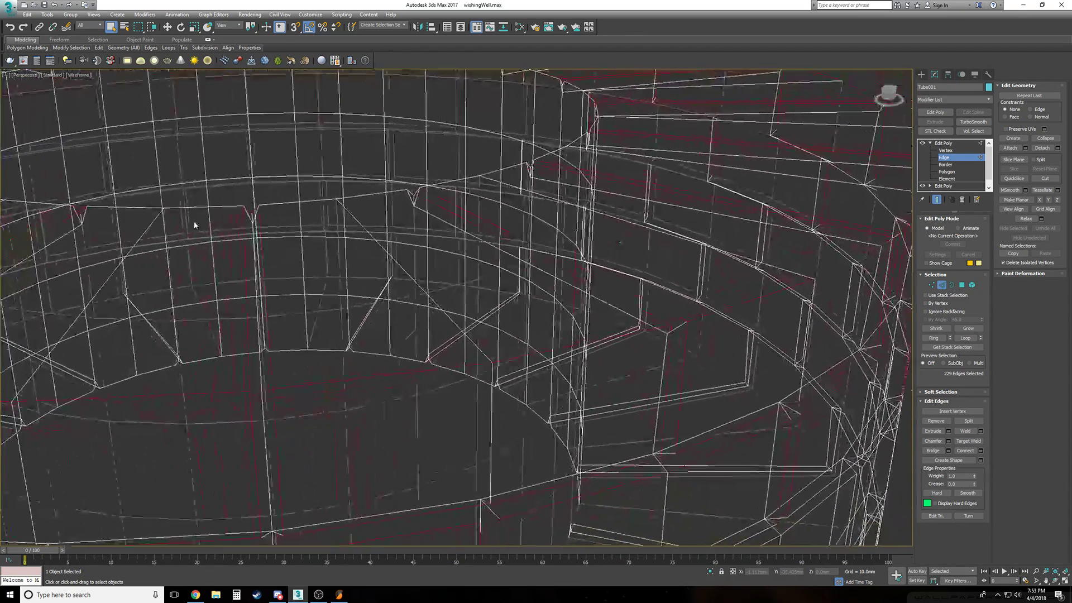
left_click(258, 394, "alt")
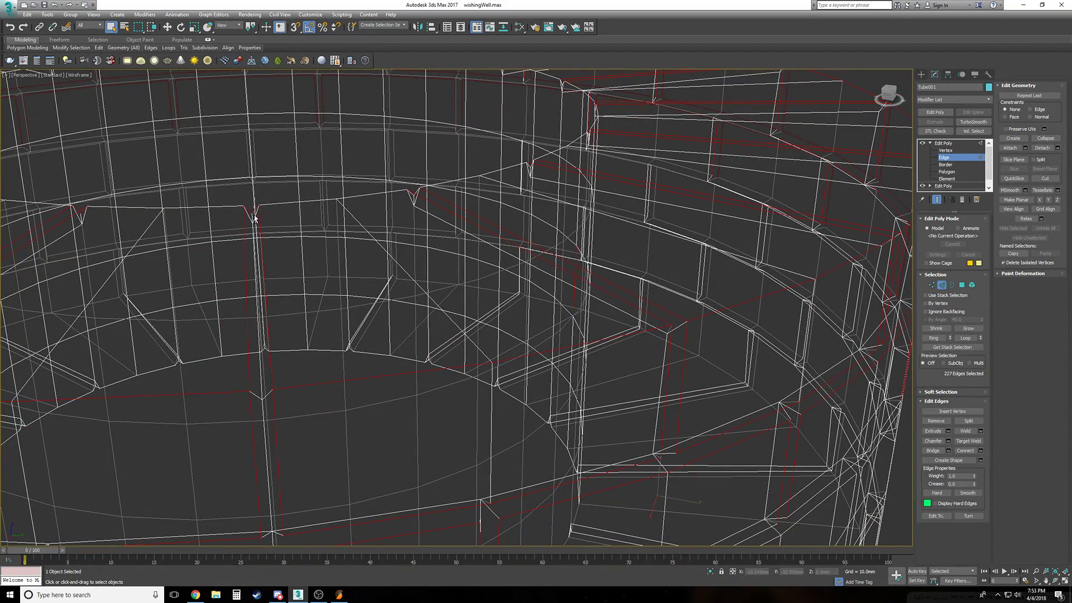
middle_click_drag(234, 228, 235, 232, "alt")
left_click(222, 252, "alt")
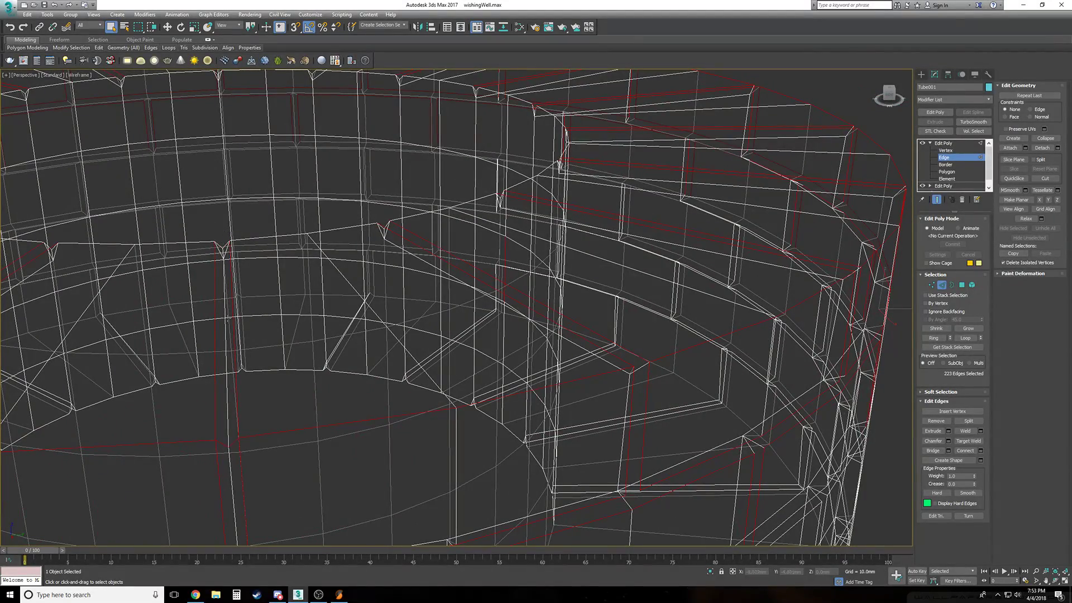
left_click(228, 442, "alt")
middle_click_drag(228, 440, 235, 438, "alt")
middle_click_drag(235, 438, 234, 440, "alt")
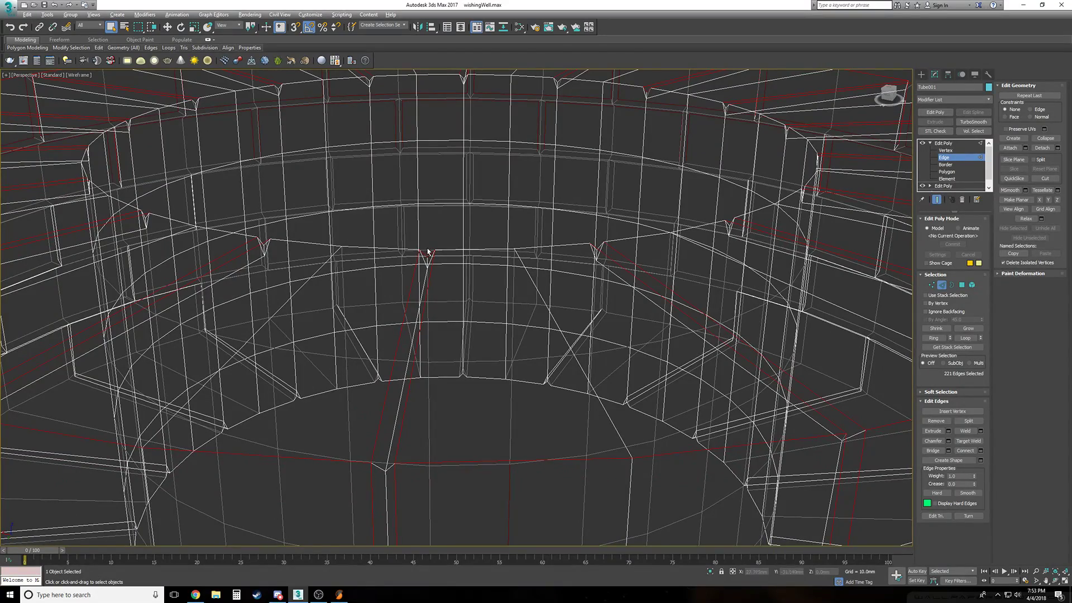
Switch to shaded display with edges and add the lower edges of the front second-course bricks to the selection
middle_click_drag(422, 260, 300, 429, "alt")
scroll(300, 430, "up", 5)
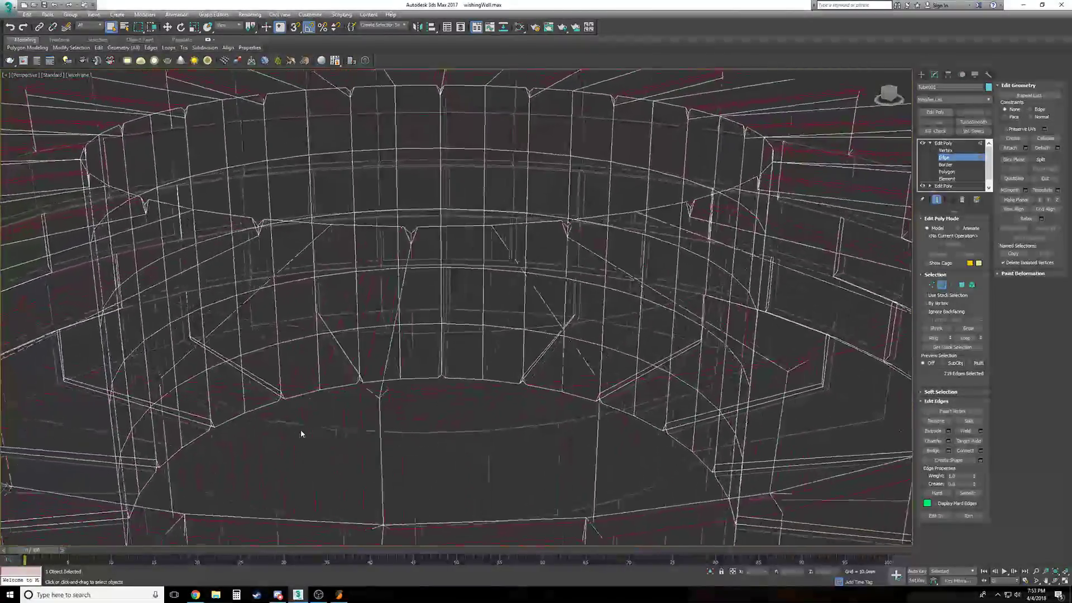
scroll(301, 433, "down", 5)
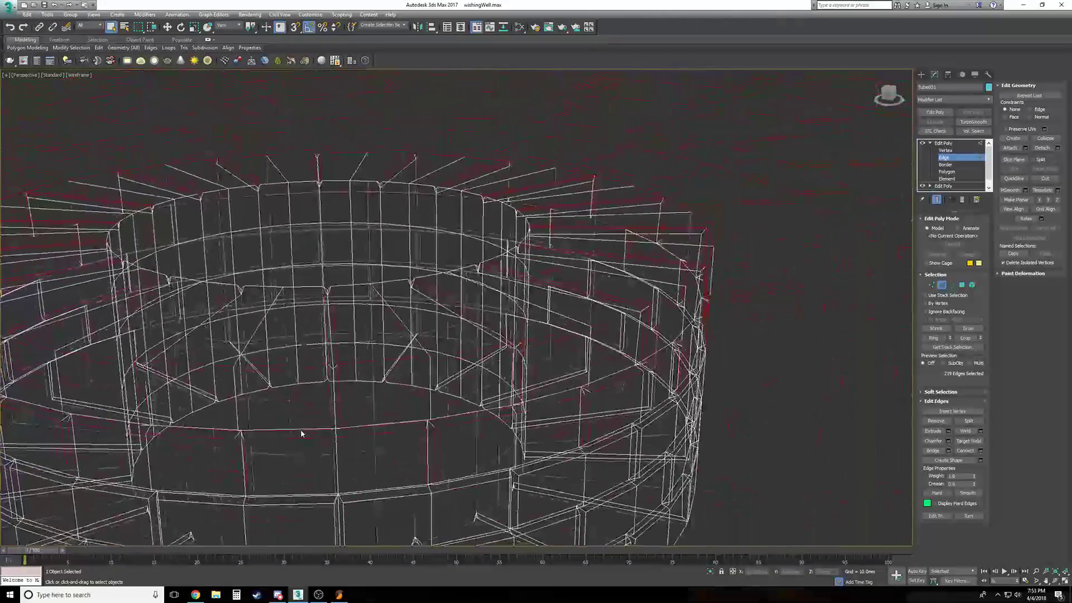
key("F3")
scroll(300, 434, "down", 3)
middle_click_drag(300, 433, 299, 422, "alt")
scroll(302, 433, "up", 2)
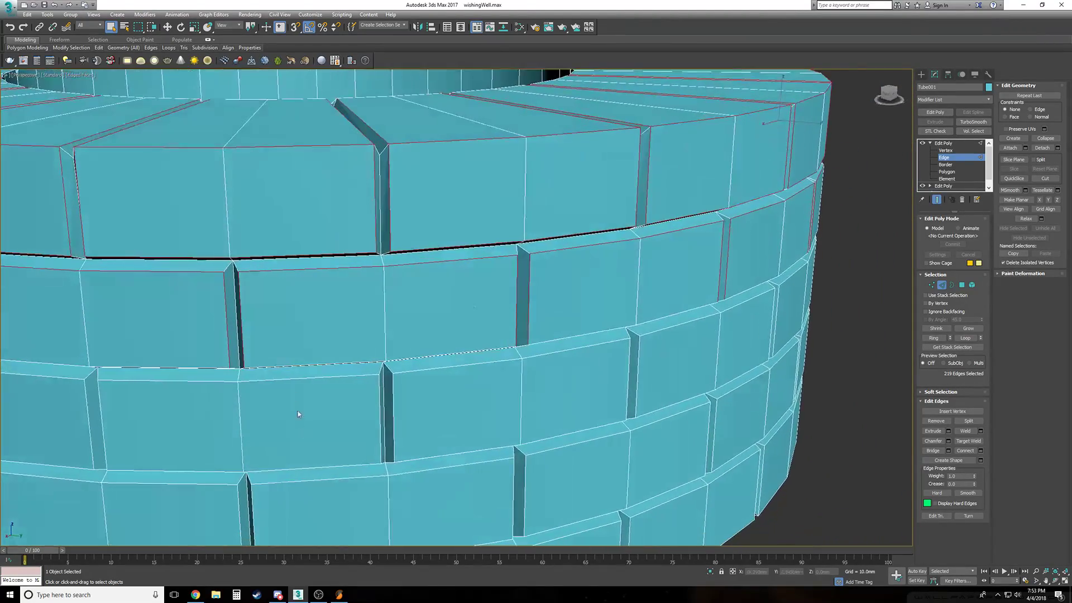
middle_click_drag(287, 364, 279, 337, "alt")
left_click(278, 332, "ctrl")
left_click(181, 331, "ctrl")
scroll(181, 331, "down", 4)
left_click(288, 344, "ctrl")
left_click(222, 347, "ctrl")
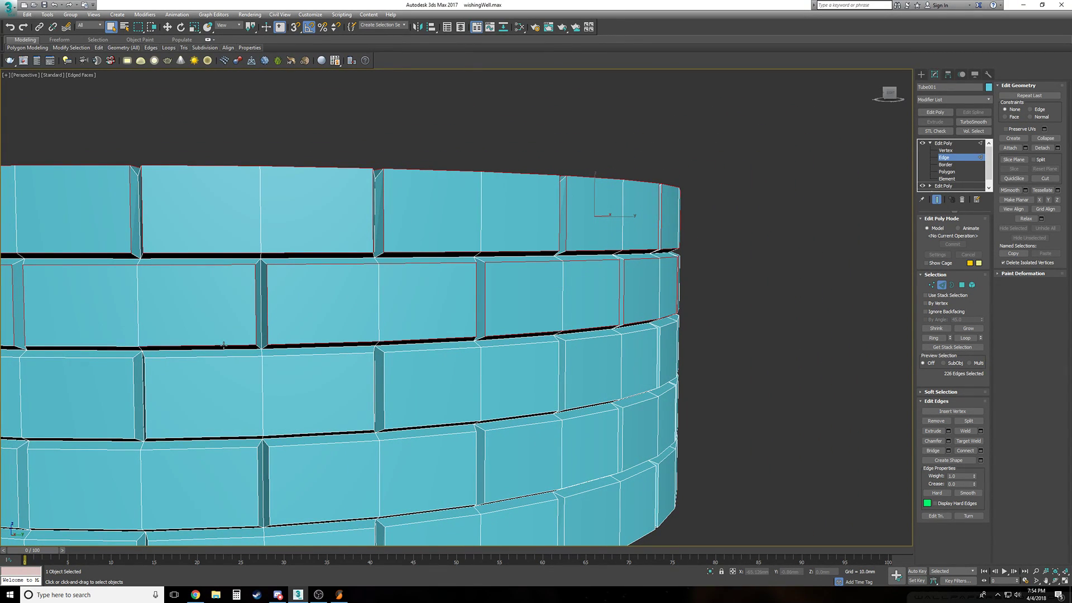
Add the upper edges of two adjacent third-course bricks and the fourth-course brick below them to the edge selection
left_click(224, 356, "ctrl")
left_click(406, 352, "ctrl")
left_click(343, 443, "ctrl")
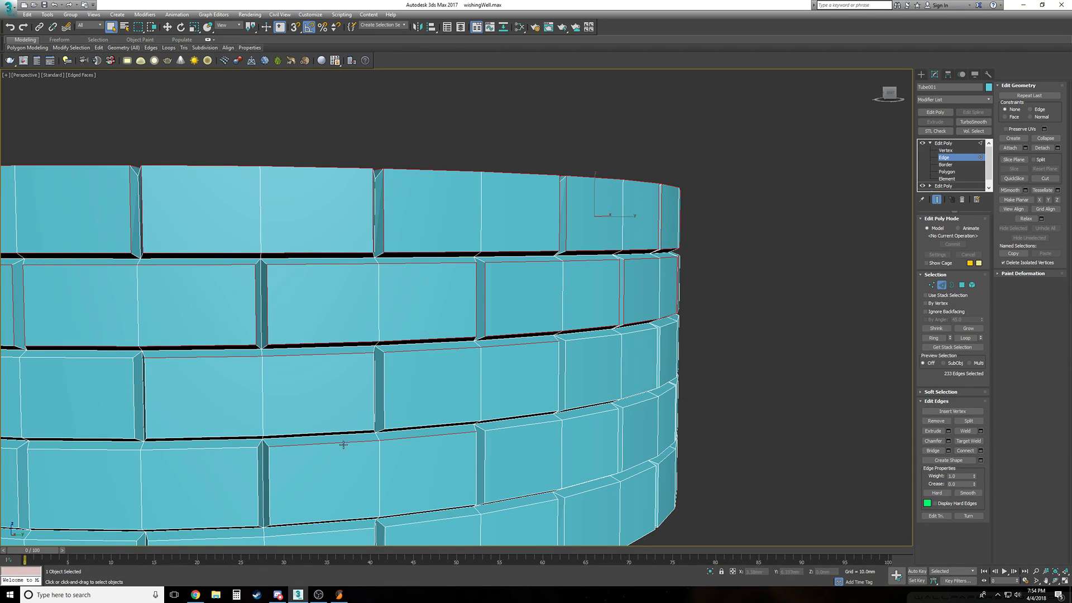
From below, add the lower edges of fourth-course bricks and the upper edges of the fifth-course bricks beneath, plus a neighbouring upper fourth-course edge
middle_click_drag(346, 522, 315, 392, "alt")
left_click(313, 379, "ctrl")
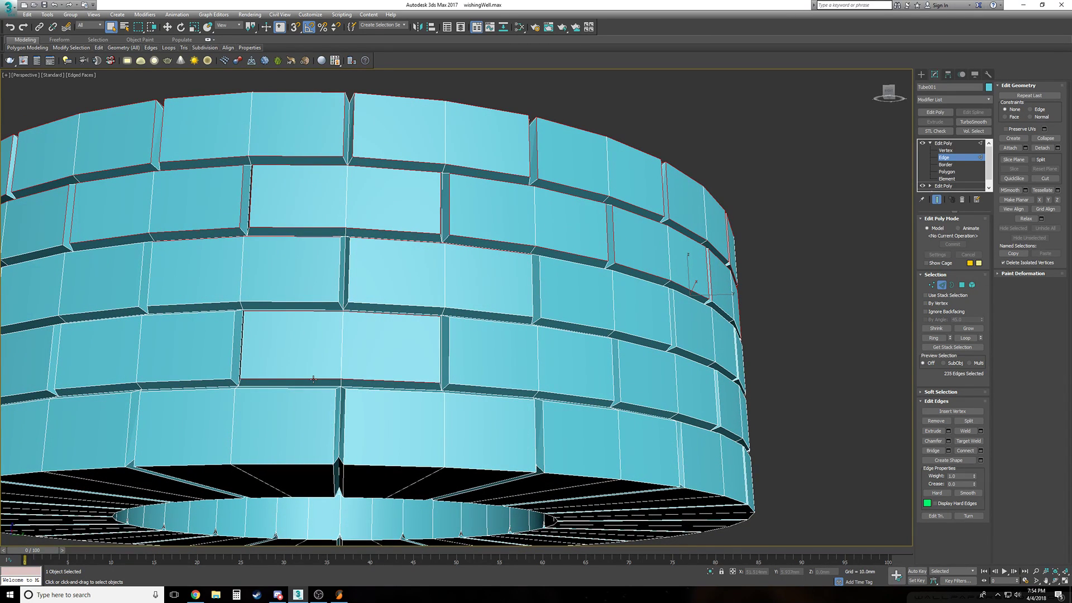
left_click(304, 389, "ctrl")
left_click(382, 391, "ctrl")
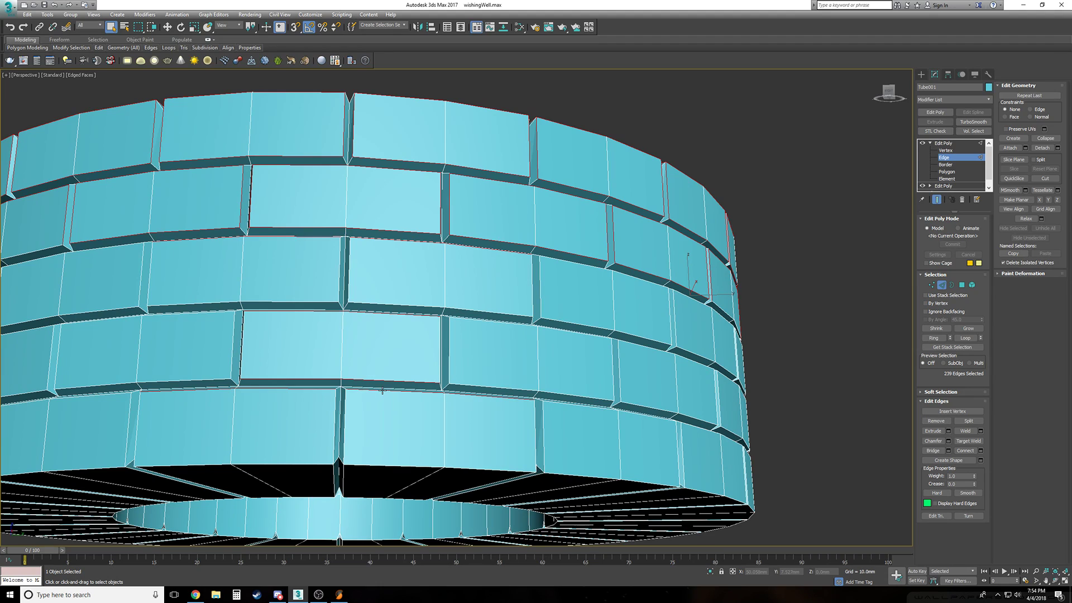
left_click(477, 386, "ctrl")
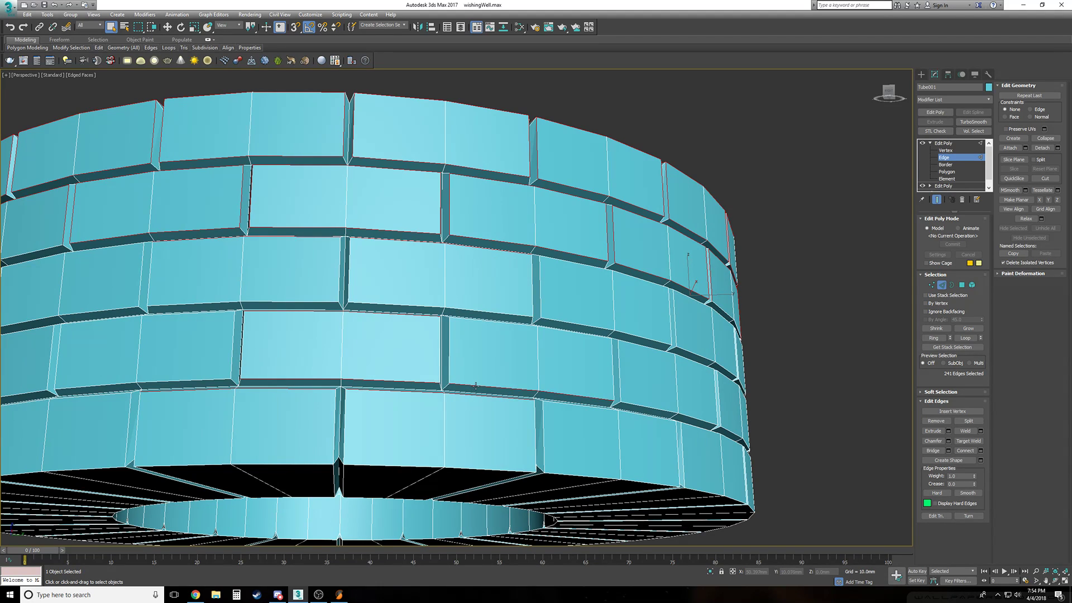
left_click(487, 322, "ctrl")
On the next stretch of wall, add the horizontal edges along the joints between the third, fourth and fifth courses
middle_click_drag(487, 322, 380, 329, "alt")
left_click(376, 324, "ctrl")
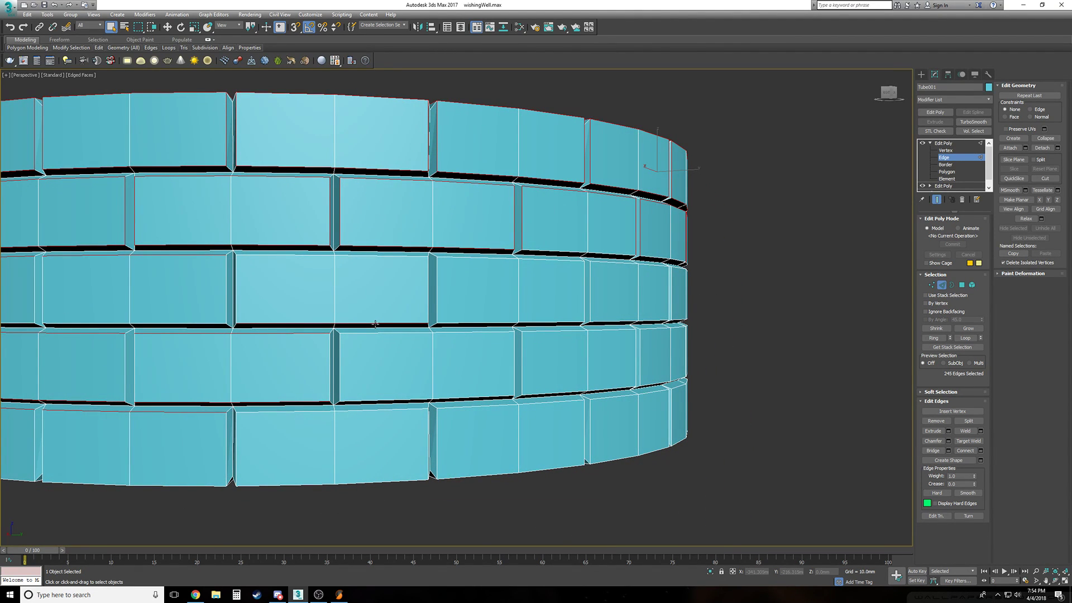
left_click(376, 331, "ctrl")
left_click(396, 400, "ctrl")
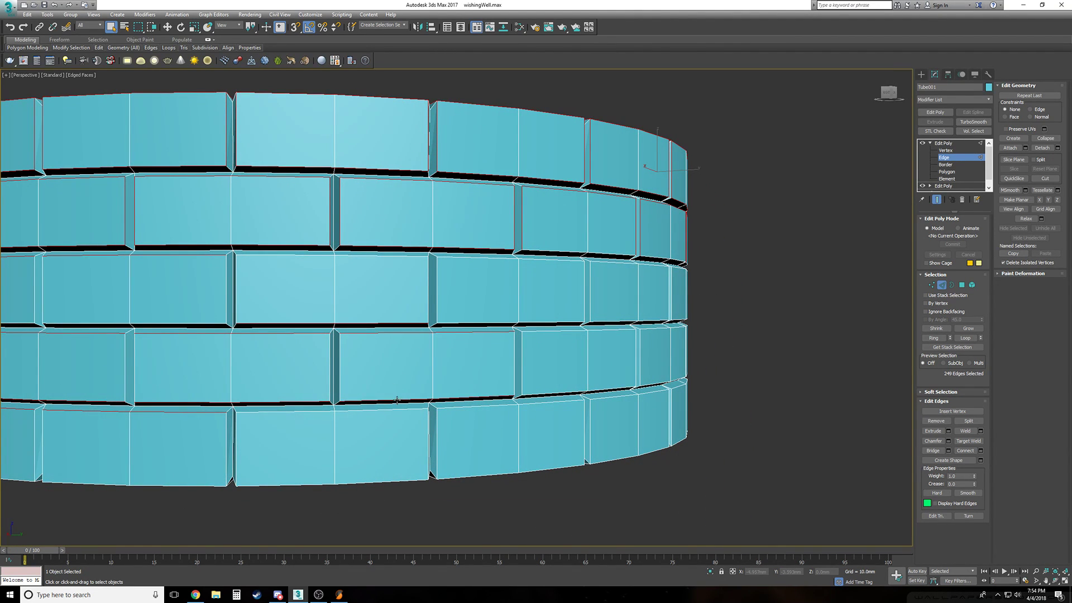
left_click(391, 411, "ctrl")
left_click(467, 410, "ctrl")
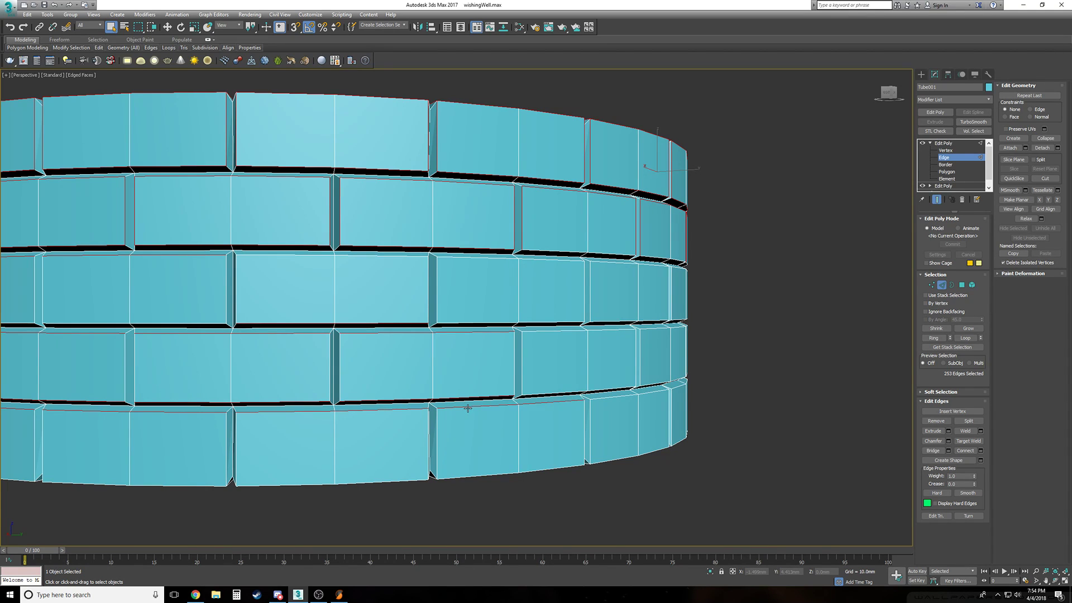
Continue along the same stretch, adding the lower fourth-course edge, the edges bordering the third-fourth joint and the upper third-course edges
left_click(567, 391, "ctrl")
left_click(555, 330, "ctrl")
left_click(547, 322, "ctrl")
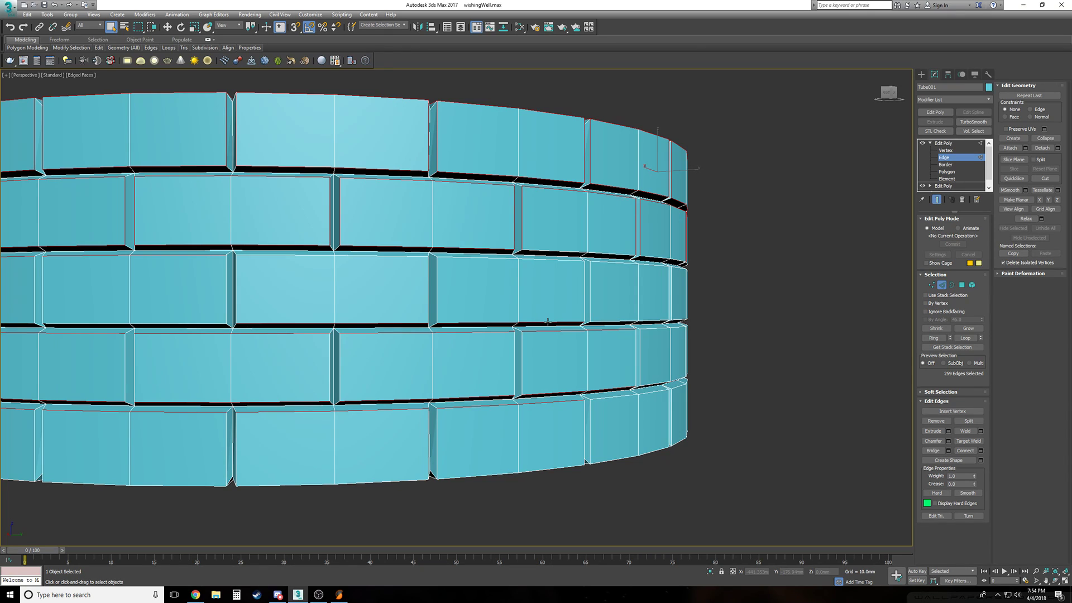
left_click(502, 257, "ctrl")
left_click(523, 259, "ctrl")
left_click(550, 251, "ctrl")
middle_click_drag(381, 271, 381, 269)
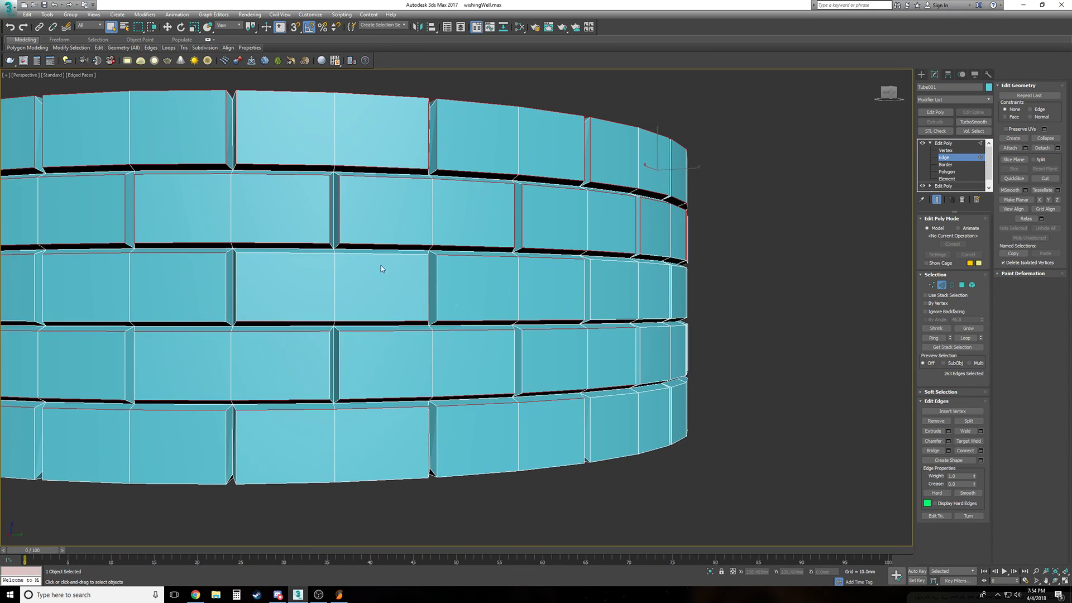
left_click(373, 255, "ctrl")
Orbit above the ring and add the upper edges of the facing third- and fourth-course bricks to the selection
scroll(365, 317, "down", 3)
middle_click_drag(366, 318, 353, 293, "alt")
scroll(351, 292, "up", 3)
left_click(347, 278, "ctrl")
left_click(390, 277, "ctrl")
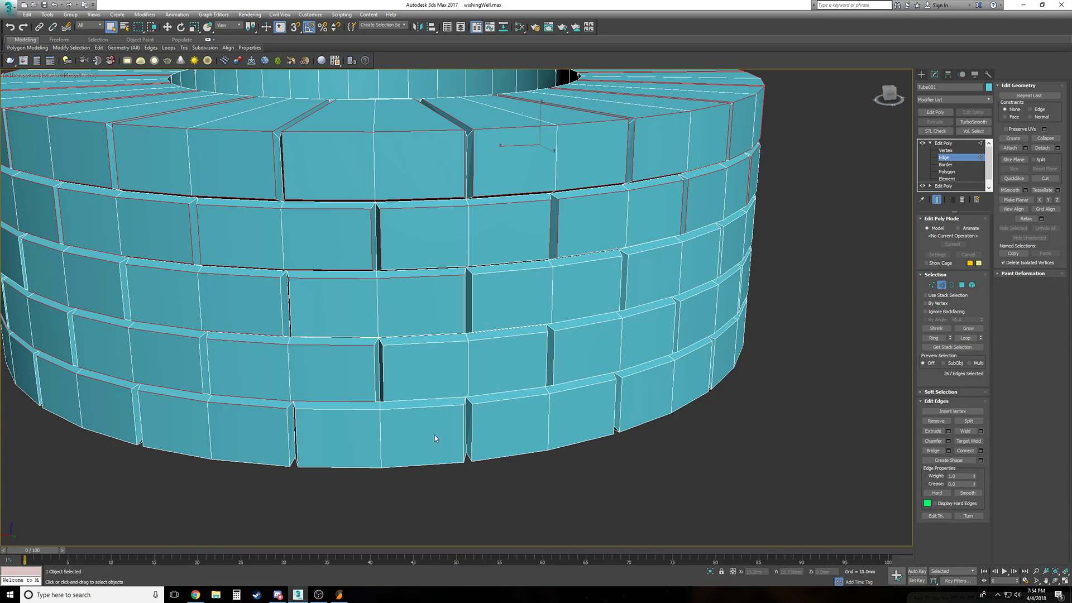
left_click(407, 344, "ctrl")
left_click(508, 336, "ctrl")
Add the upper edges of the facing fifth-course bricks and of the adjacent fourth- and third-course bricks
left_click(411, 409, "ctrl")
left_click(346, 410, "ctrl")
left_click(535, 396, "ctrl")
left_click(580, 381, "ctrl")
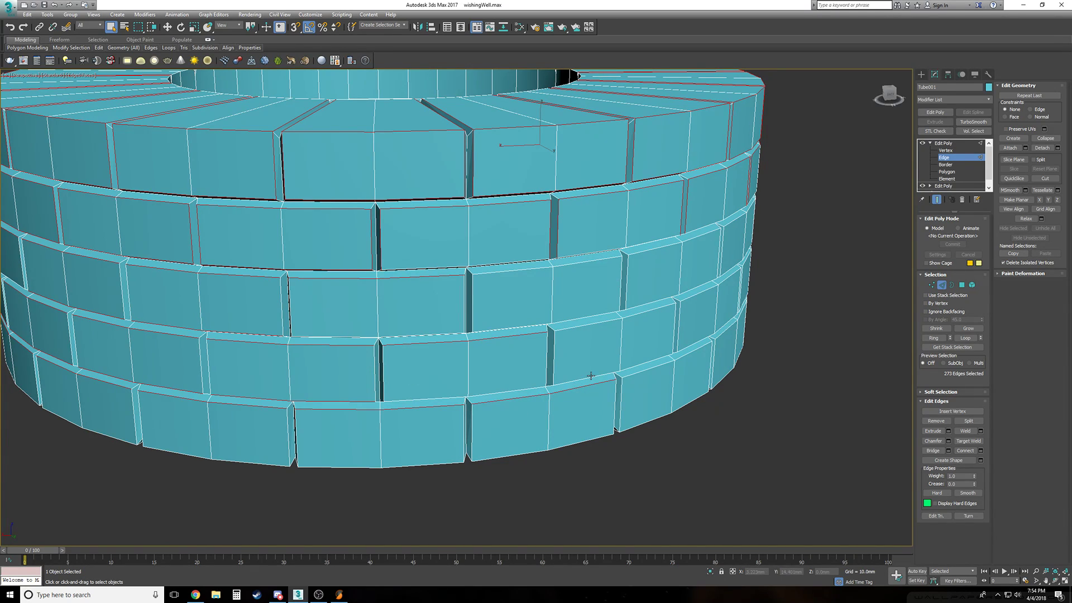
left_click(587, 325, "ctrl")
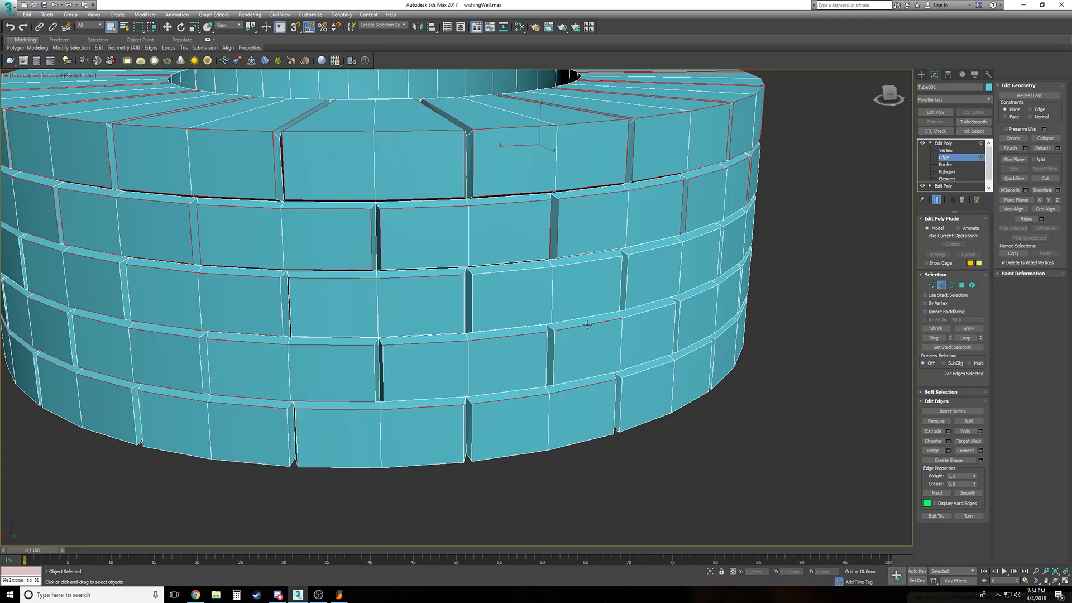
left_click(576, 263, "ctrl")
Rotate further around the ring and add upper edges of one third-course, one fourth-course and two fifth-course bricks
middle_click_drag(573, 288, 412, 305, "alt")
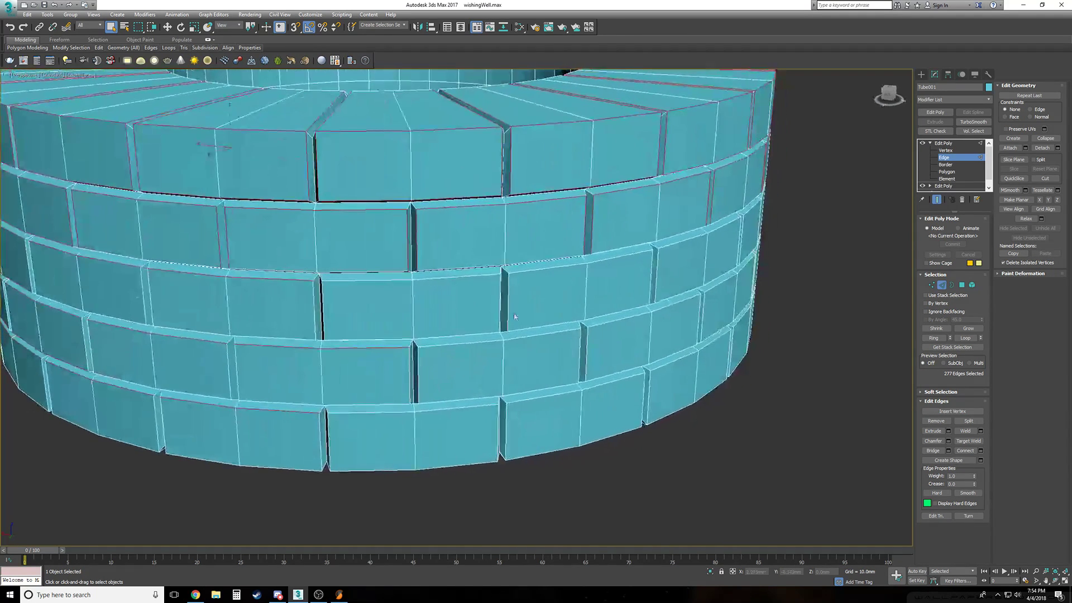
left_click(391, 279, "ctrl")
left_click(419, 278, "ctrl")
left_click(435, 343, "ctrl")
left_click(444, 406, "ctrl")
left_click(438, 411, "ctrl")
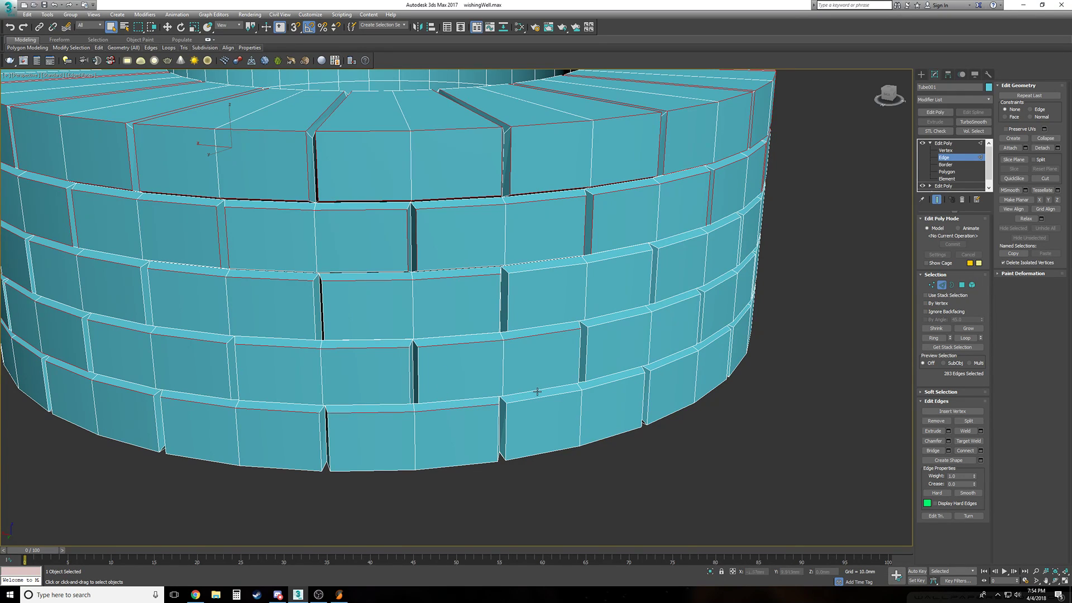
left_click(542, 397, "ctrl")
left_click(596, 385, "ctrl")
Orbit to the next wall section and add the missing upper edges of its third-, fourth- and fifth-course bricks
middle_click_drag(626, 414, 421, 382, "alt")
left_click(339, 375, "ctrl")
left_click(314, 321, "ctrl")
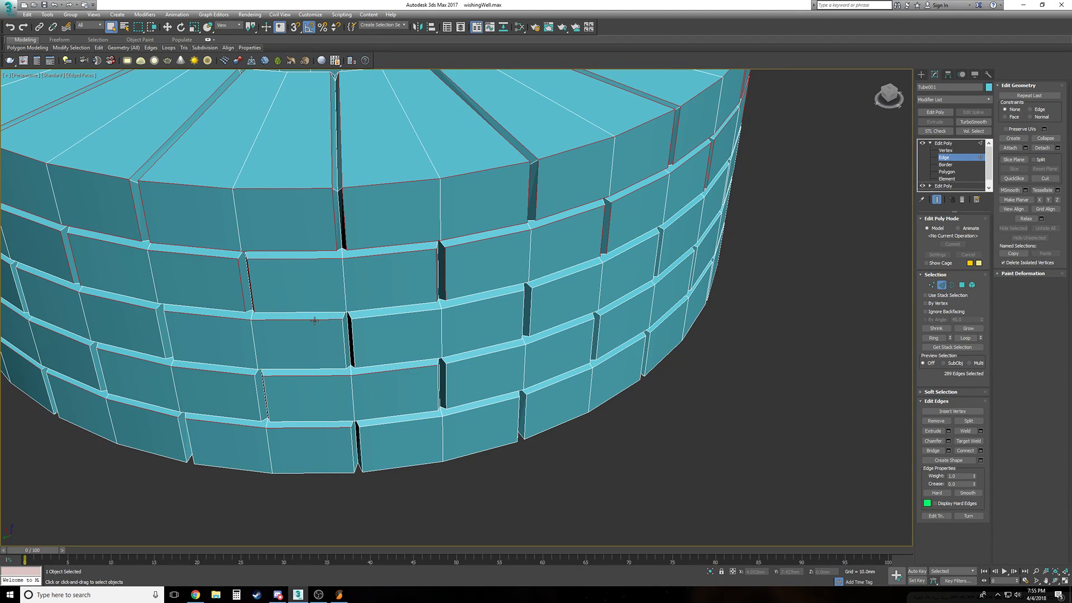
left_click(386, 317, "ctrl")
left_click(469, 359, "ctrl")
left_click(463, 413, "ctrl")
left_click(425, 418, "ctrl")
Turn to the following section and add the upper edges of two adjacent bricks in each of the three lower courses
middle_click_drag(469, 409, 386, 407, "alt")
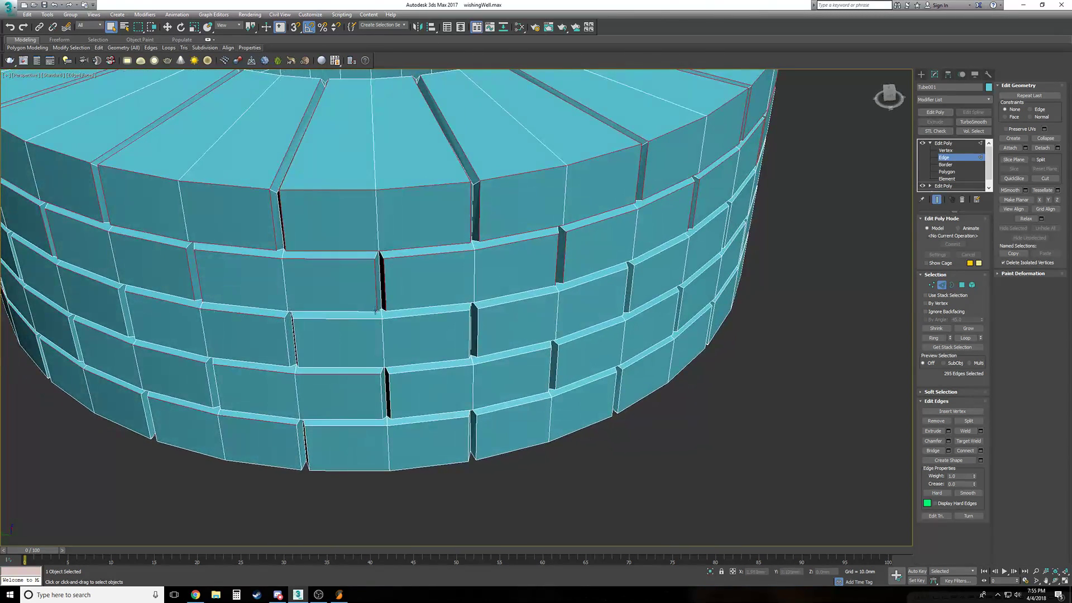
left_click(362, 318, "ctrl")
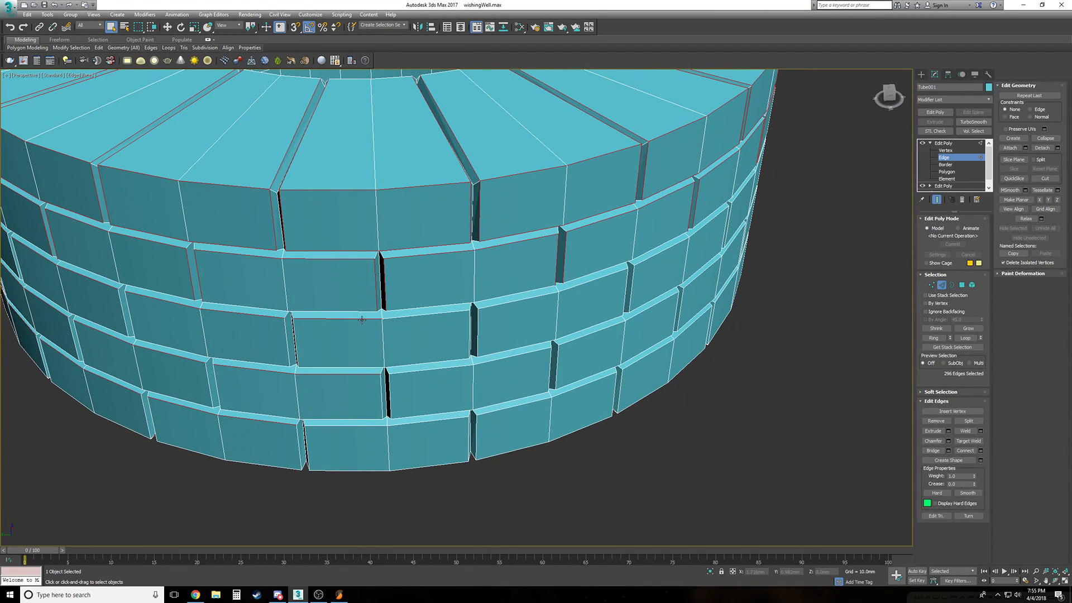
left_click(376, 428, "ctrl")
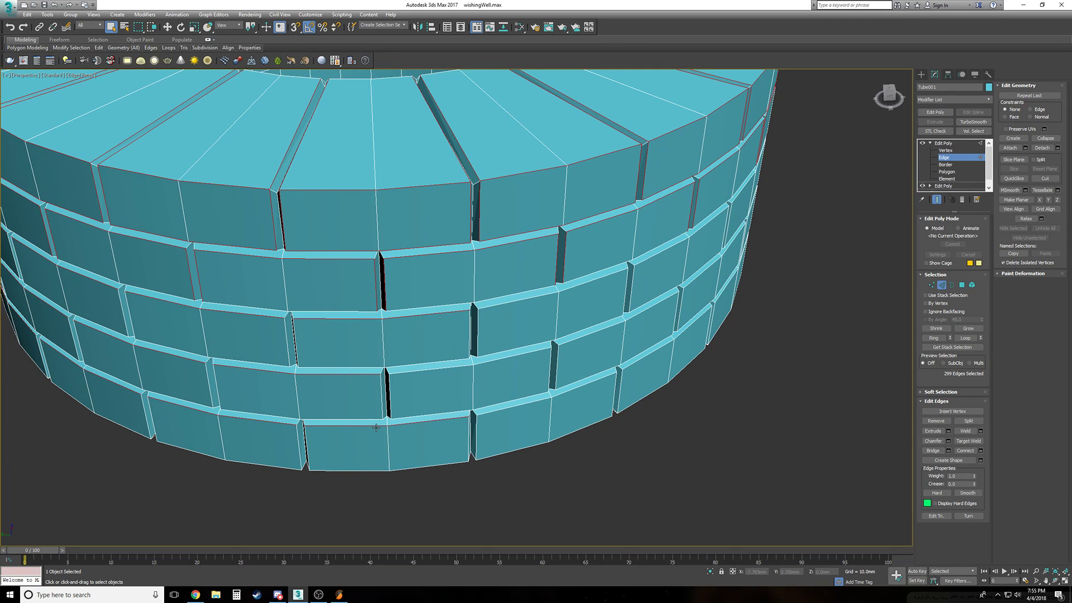
left_click(445, 368, "ctrl")
left_click(503, 307, "ctrl")
left_click(525, 404, "ctrl")
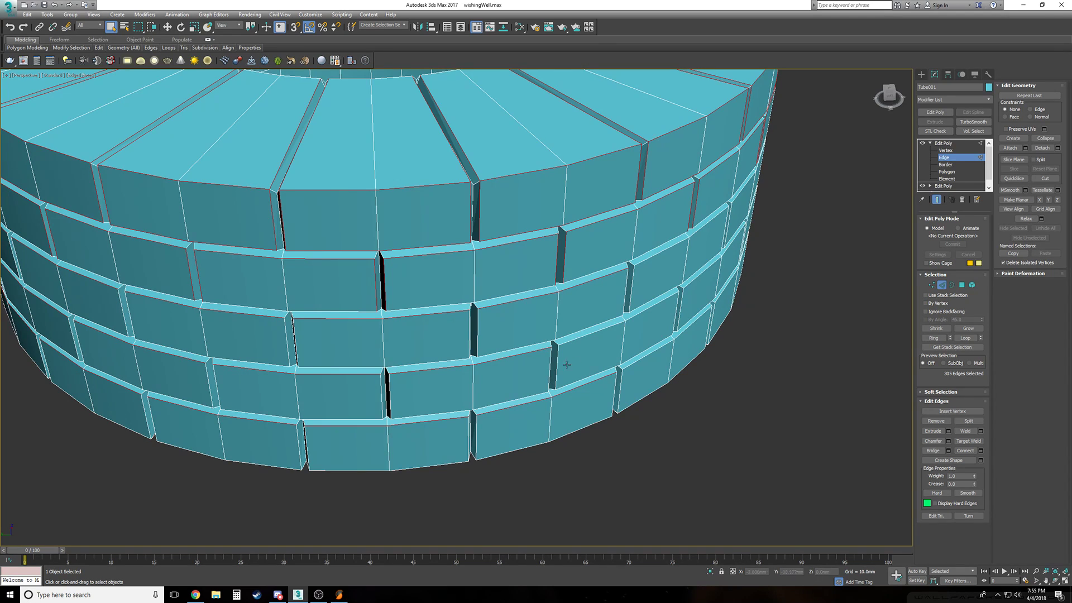
left_click(580, 336, "ctrl")
With more of the ring's top in view, add the next unselected upper brick edges in the third, fourth and fifth courses
middle_click_drag(584, 285, 501, 346, "alt")
left_click(380, 359, "ctrl")
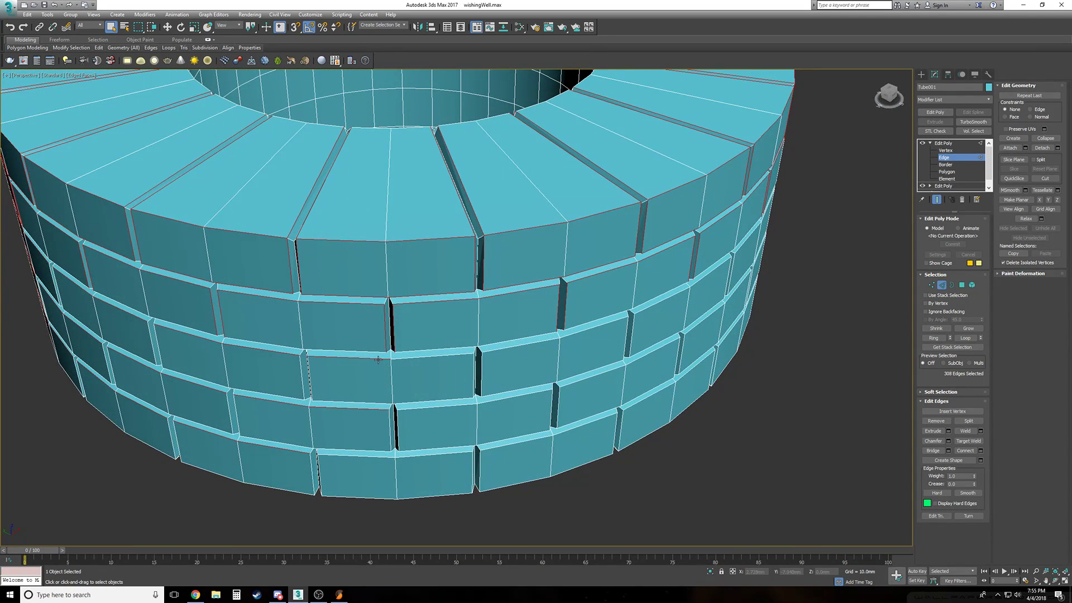
left_click(378, 457, "ctrl")
left_click(511, 392, "ctrl")
left_click(519, 344, "ctrl")
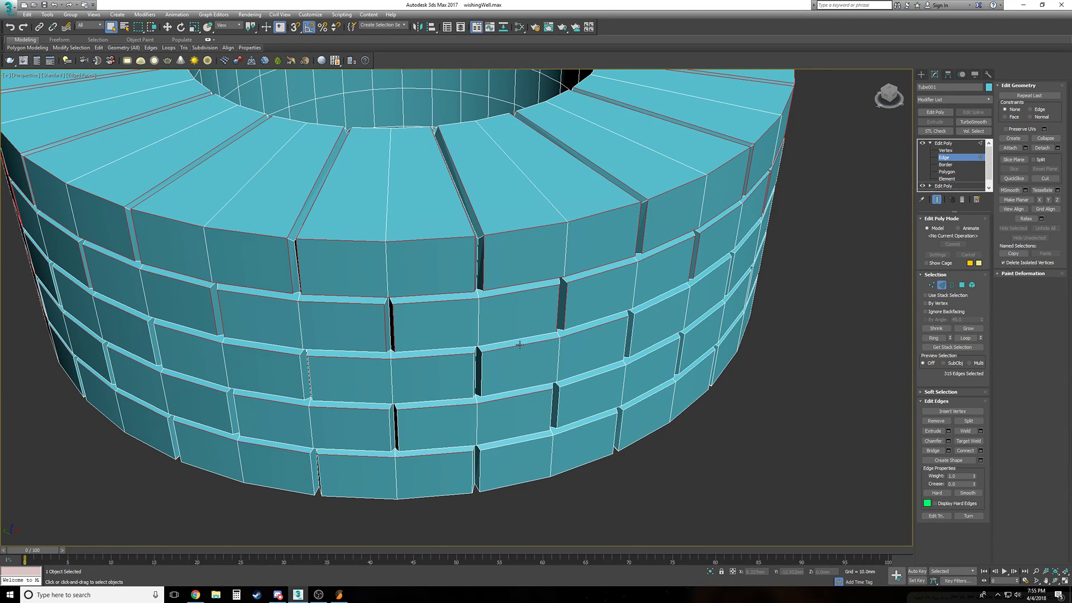
left_click(525, 438, "ctrl")
Continue around the ring, adding upper edges of two fourth-course bricks, a third-course brick and two fifth-course bricks
middle_click_drag(524, 439, 492, 433, "alt")
left_click(487, 417, "ctrl")
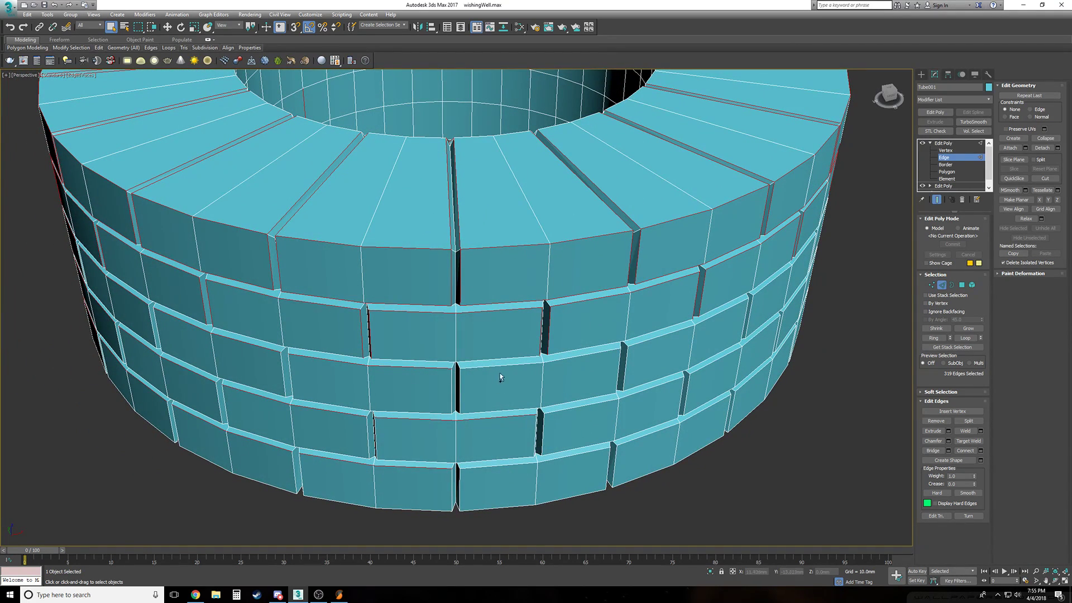
left_click(500, 365, "ctrl")
left_click(566, 411, "ctrl")
left_click(572, 455, "ctrl")
left_click(638, 438, "ctrl")
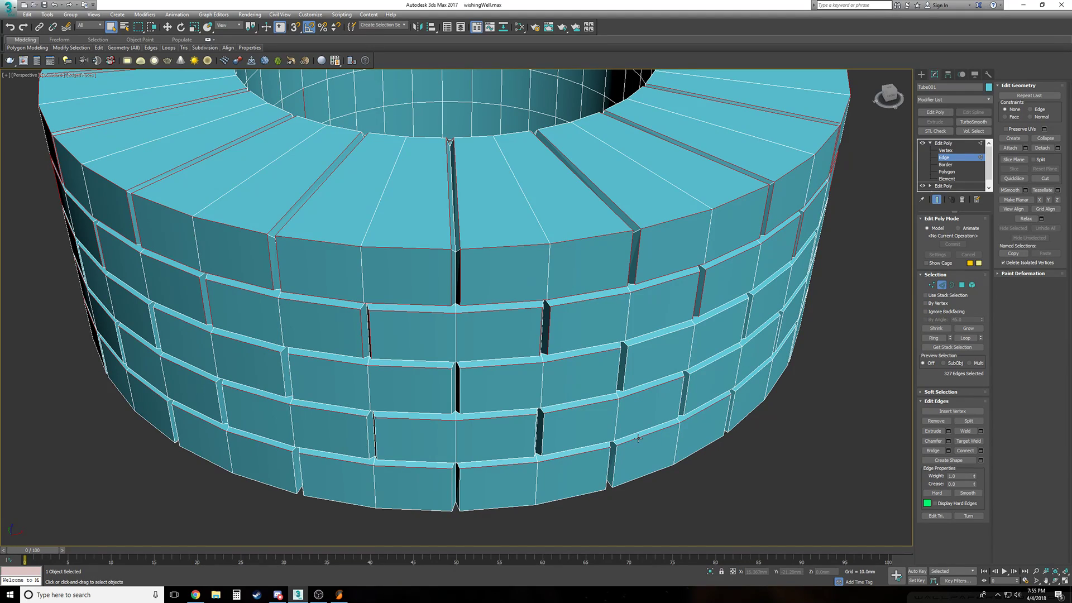
Rotate onward and add upper edges along the third course, followed by the adjoining fourth- and fifth-course bricks
middle_click_drag(638, 438, 429, 417, "alt")
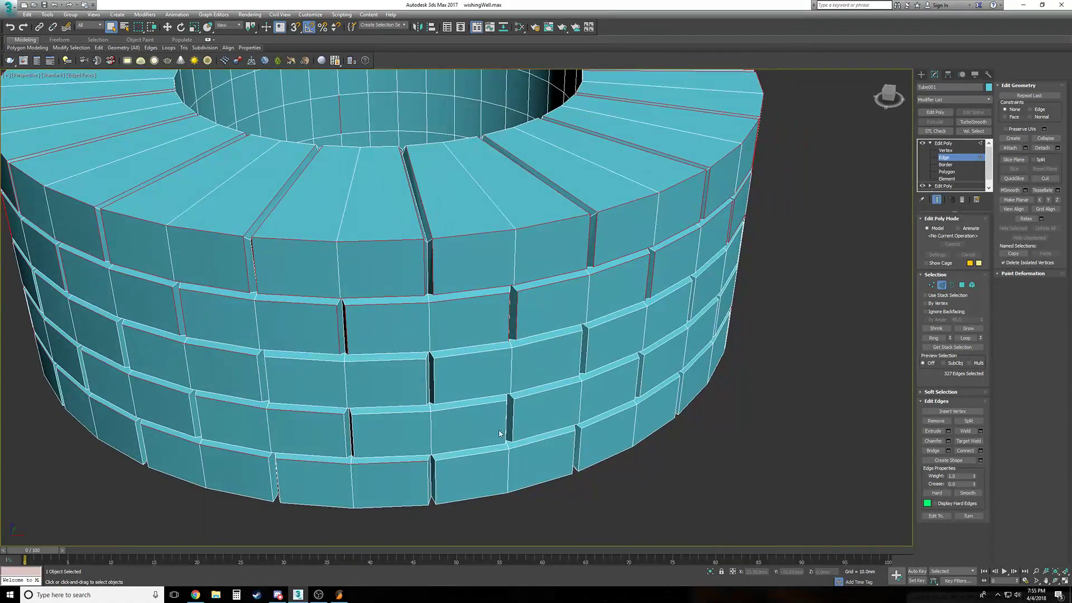
left_click(414, 412, "ctrl")
left_click(388, 359, "ctrl")
left_click(305, 358, "ctrl")
left_click(500, 350, "ctrl")
left_click(507, 347, "ctrl")
left_click(528, 395, "ctrl")
left_click(538, 441, "ctrl")
double_click(538, 441, "ctrl")
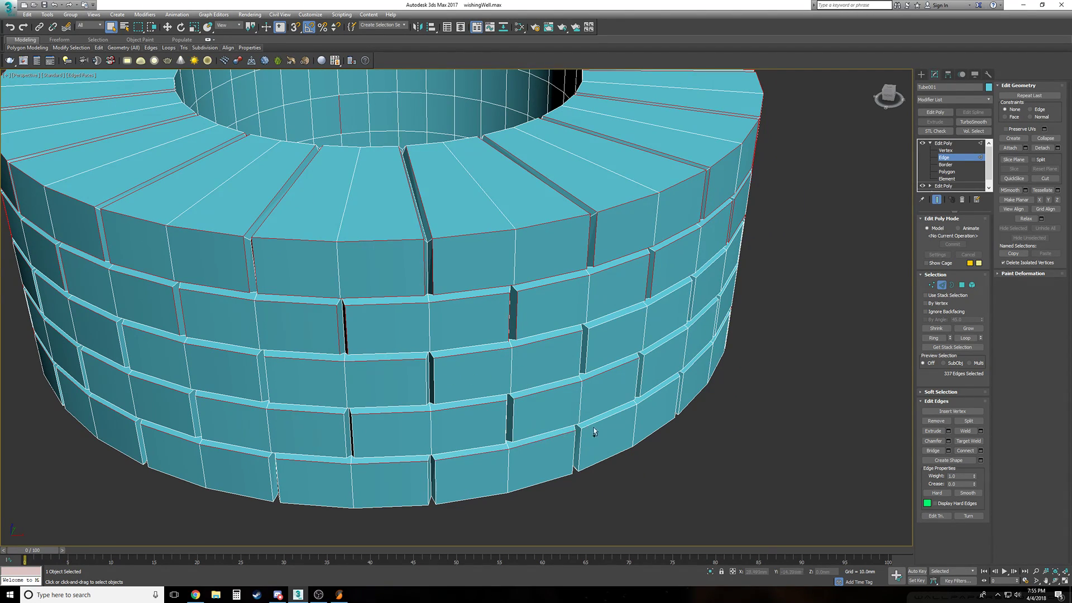
Complete the remaining upper brick edges of the third, fourth and fifth courses on the last stretch of wall
left_click(603, 421, "ctrl")
left_click(625, 314, "ctrl")
left_click(671, 342, "ctrl")
double_click(670, 341, "ctrl")
middle_click_drag(626, 314, 506, 417, "alt")
double_click(492, 408, "ctrl")
double_click(496, 356, "ctrl")
double_click(481, 301, "ctrl")
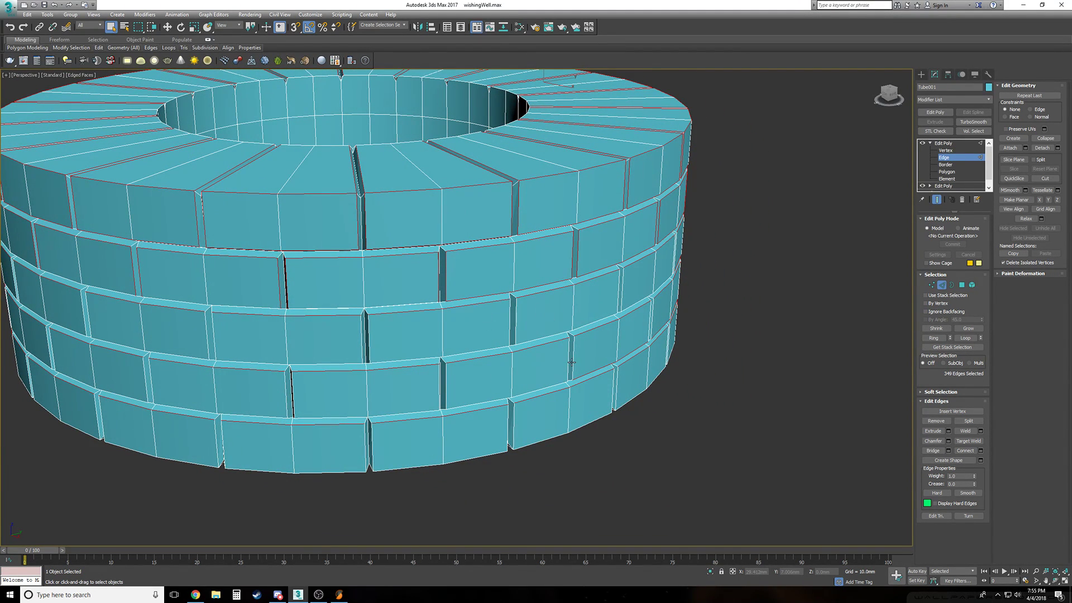
Zoom in on the lower courses and add the vertical brick edges beside the third- and fourth-course joints to the selection
key("z")
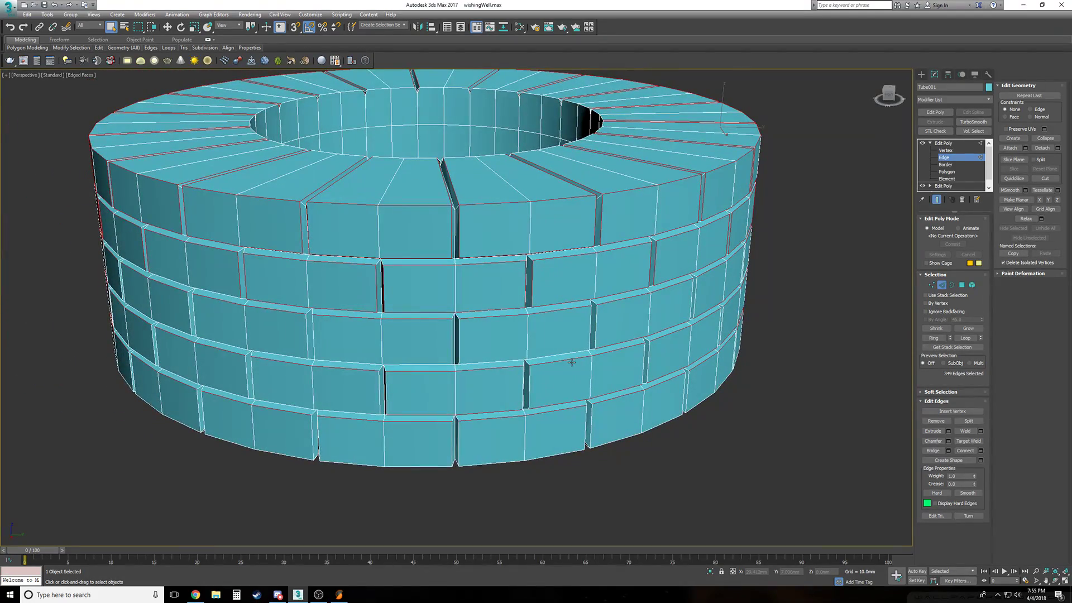
scroll(571, 362, "up", 8)
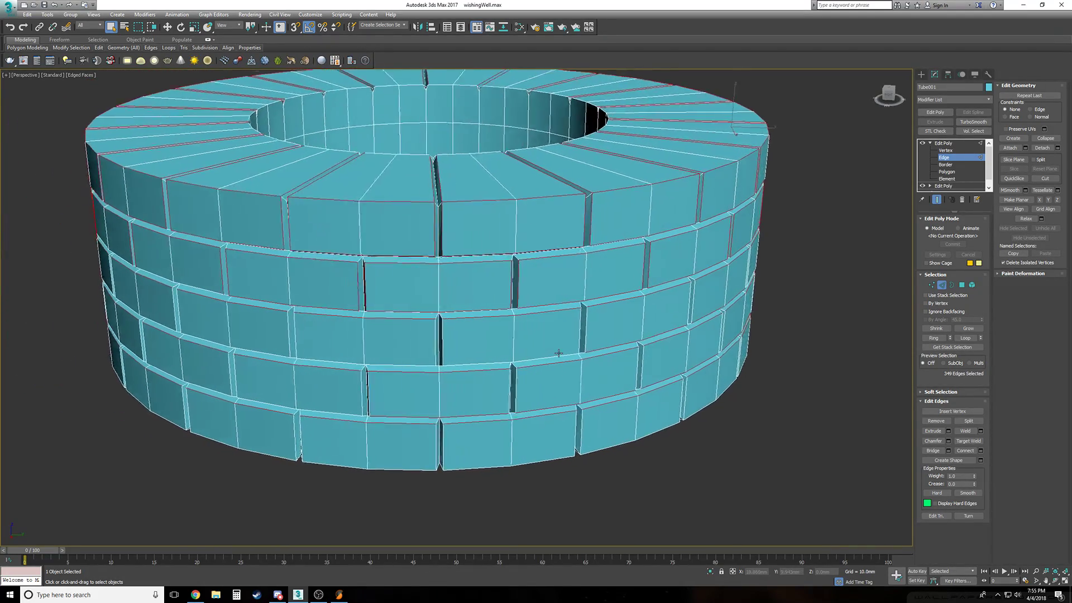
middle_click_drag(418, 367, 400, 368, "alt")
left_click(401, 318, "ctrl")
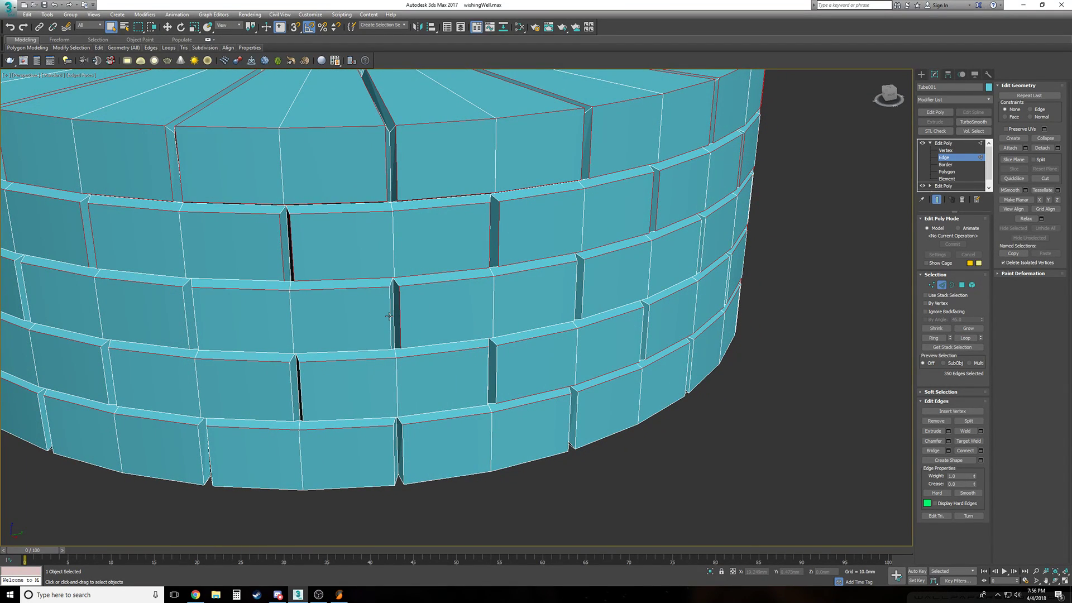
left_click(394, 255, "ctrl")
left_click(300, 377, "ctrl")
left_click(292, 379, "ctrl")
mouse_move(406, 456)
middle_mouse_down("alt")
mouse_move(441, 465)
mouse_move(431, 386)
mouse_move(424, 400)
middle_mouse_up("alt")
left_click(438, 345, "ctrl")
left_click(428, 344, "ctrl")
key("F3")
scroll(424, 400, "up", 10)
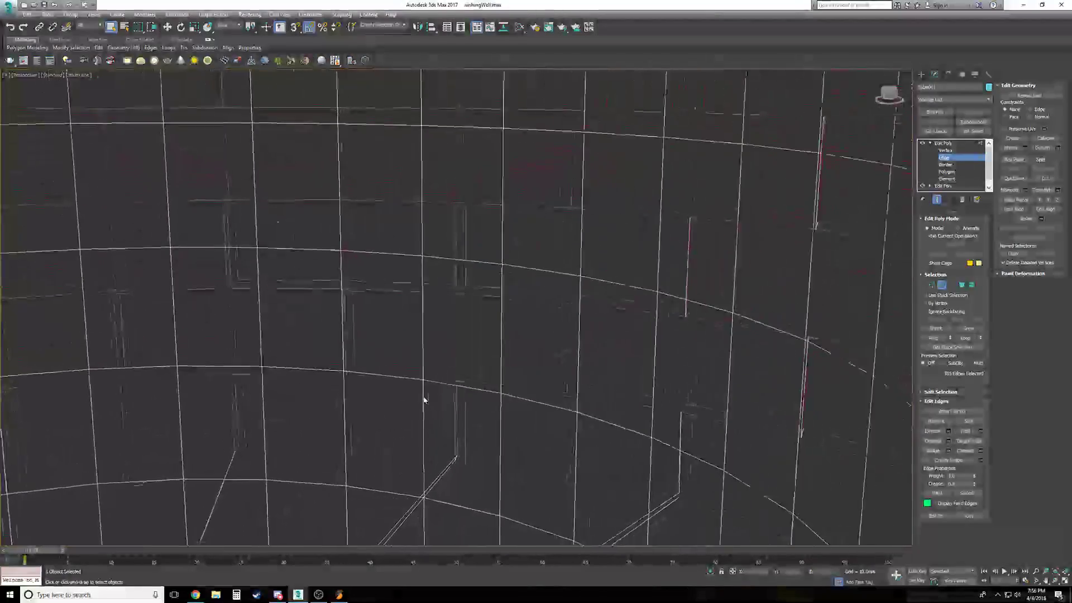
scroll(424, 399, "down", 10)
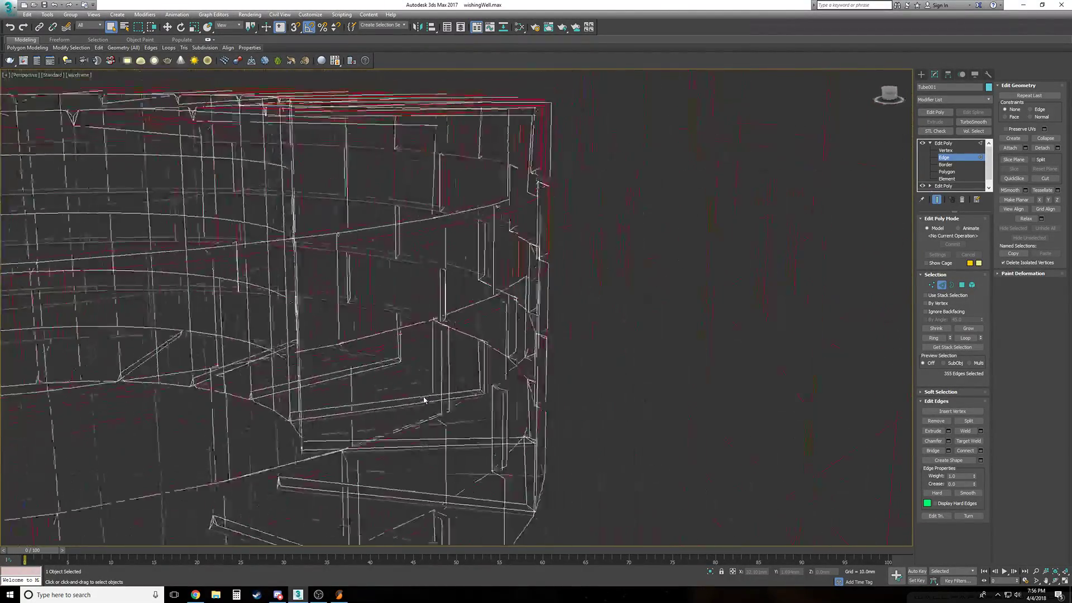
scroll(423, 400, "down", 4)
key("F3")
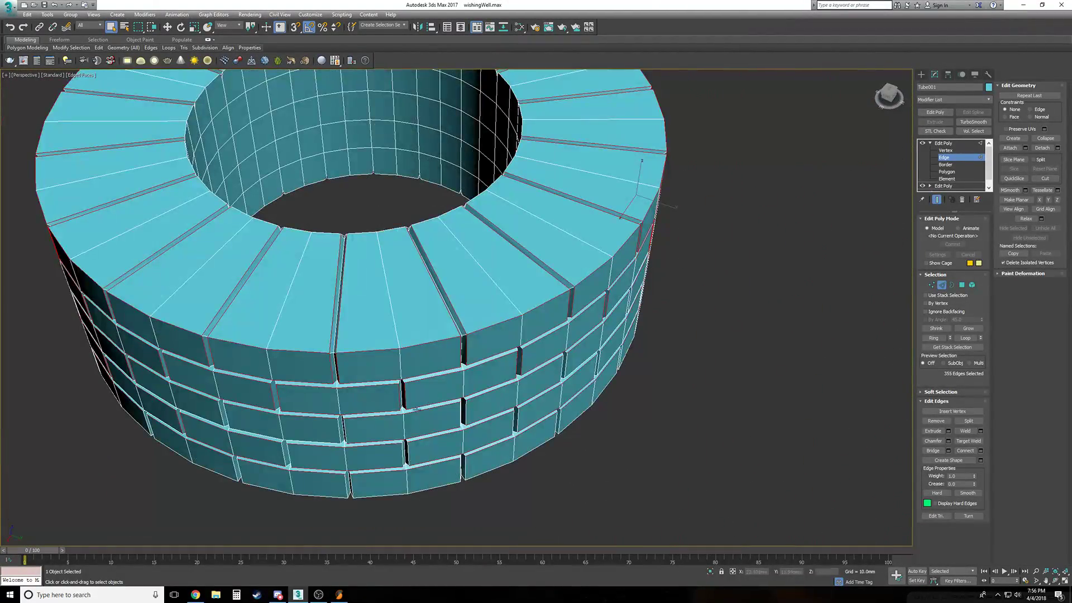
Add the vertical brick edges on both sides of one fourth-course joint and one third-course joint to the selection
middle_click_drag(420, 402, 423, 369, "alt")
middle_click_drag(410, 503, 402, 435)
scroll(403, 435, "up", 4)
left_click(321, 330, "ctrl")
left_click(330, 327, "ctrl")
left_click(217, 252, "ctrl")
left_click(224, 252, "ctrl")
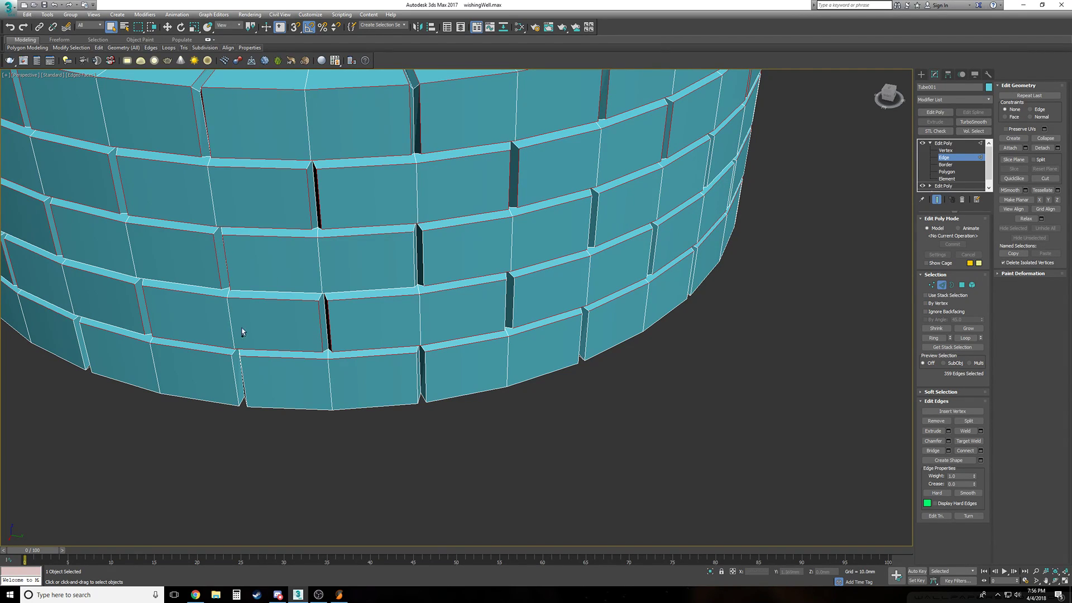
Add the vertical edges at the two neighbouring fifth-course joints and at the fourth-course joint beside them
left_click(243, 371, "ctrl")
left_click(235, 371, "ctrl")
left_click(424, 370, "ctrl")
left_click(515, 307, "ctrl")
left_click(507, 320, "ctrl")
Add the vertical edges at three third-course joints and two fifth-course joints on the next stretch of wall
middle_click_drag(471, 366, 441, 367, "alt")
left_click(336, 372, "ctrl")
left_click(334, 373, "ctrl")
left_click(324, 274, "ctrl")
left_click(333, 274, "ctrl")
left_click(143, 244, "ctrl")
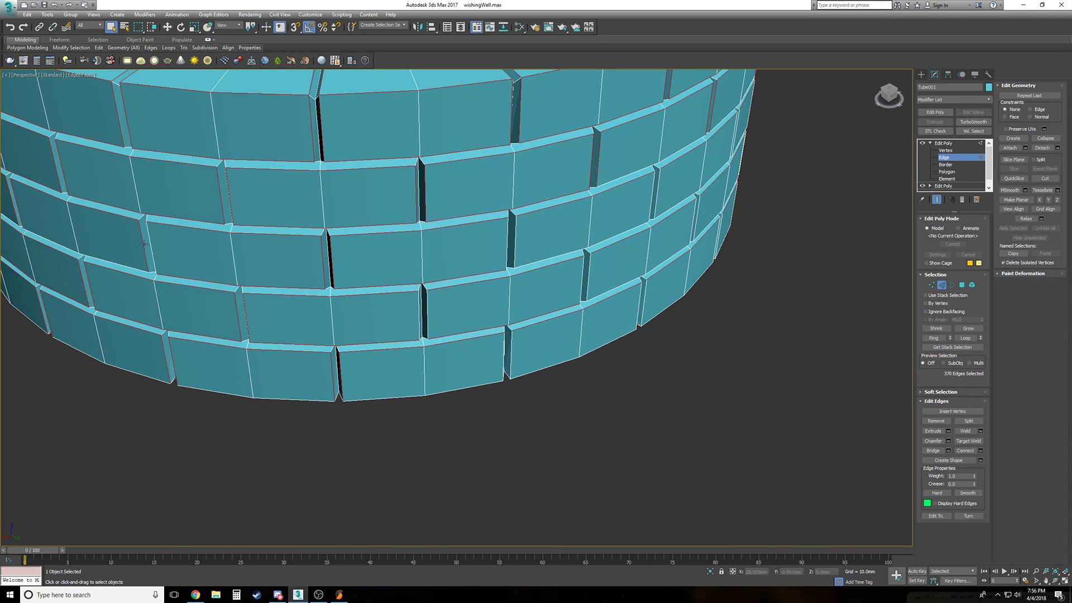
left_click(152, 247, "ctrl")
left_click(507, 249, "ctrl")
left_click(515, 243, "ctrl")
left_click(508, 351, "ctrl")
Extend the selection with the vertical edges at two fourth-course joints and the third- and fifth-course joints between them
middle_click_drag(521, 359, 524, 361, "alt")
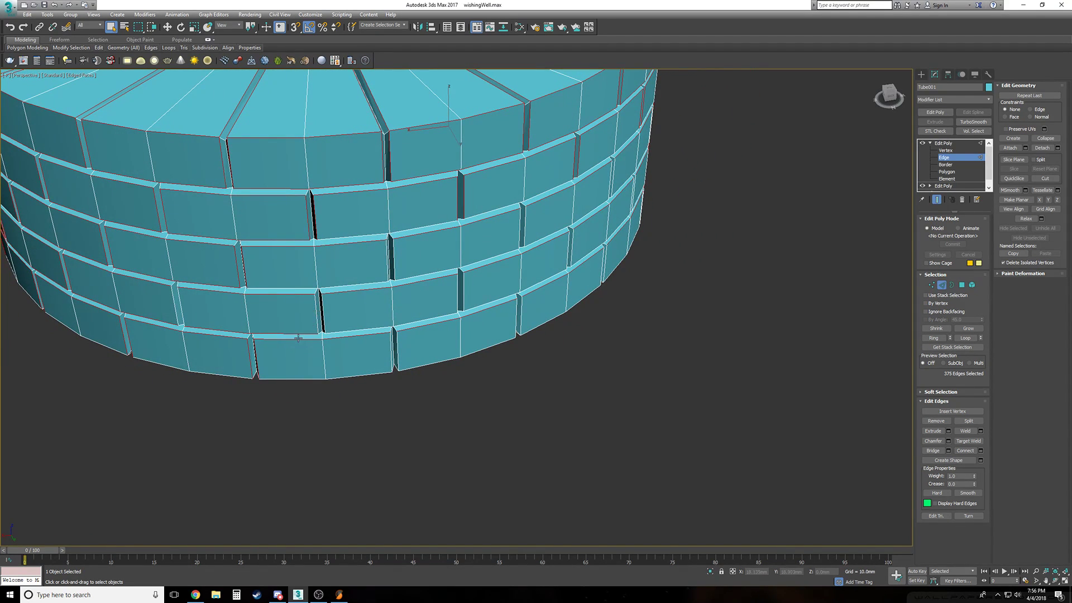
left_click(322, 310, "ctrl")
left_click(386, 256, "ctrl")
left_click(391, 349, "ctrl")
left_click(462, 290, "ctrl")
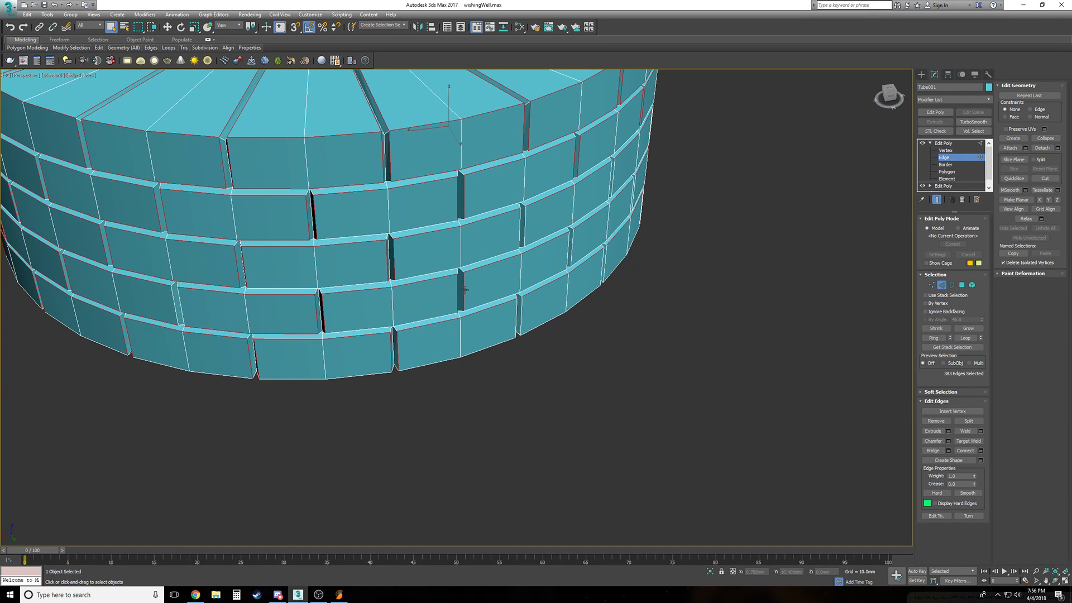
Farther around the ring, add both vertical edges at one third-, one fourth- and one fifth-course joint
middle_click_drag(449, 345, 349, 300, "alt")
left_click(272, 253, "ctrl")
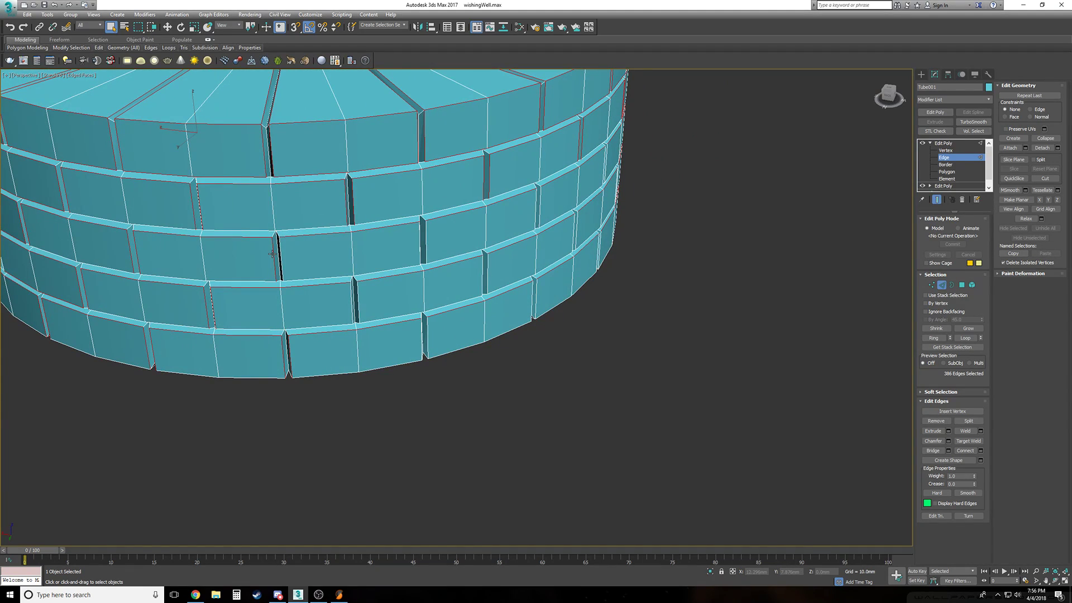
left_click(280, 252, "ctrl")
left_click(353, 302, "ctrl")
left_click(358, 302, "ctrl")
left_click(421, 335, "ctrl")
left_click(428, 334, "ctrl")
Continue with the vertical edges at the adjoining fifth-, fourth- and third-course joints along the lower wall
middle_click_drag(430, 330, 422, 333, "alt")
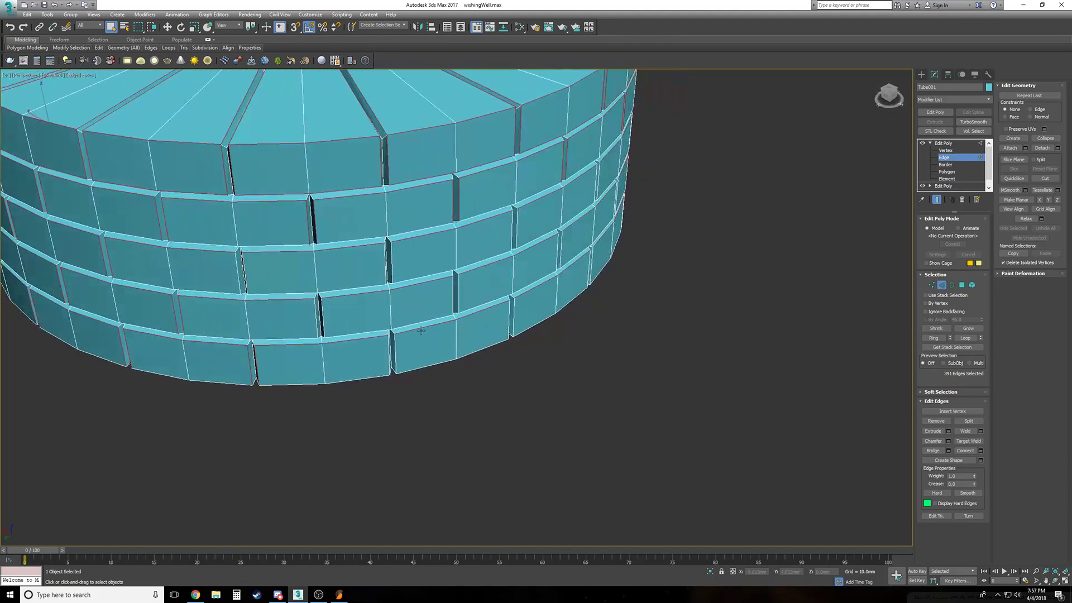
left_click(388, 349, "ctrl")
left_click(322, 312, "ctrl")
left_click(391, 264, "ctrl")
middle_click_drag(395, 264, 333, 309)
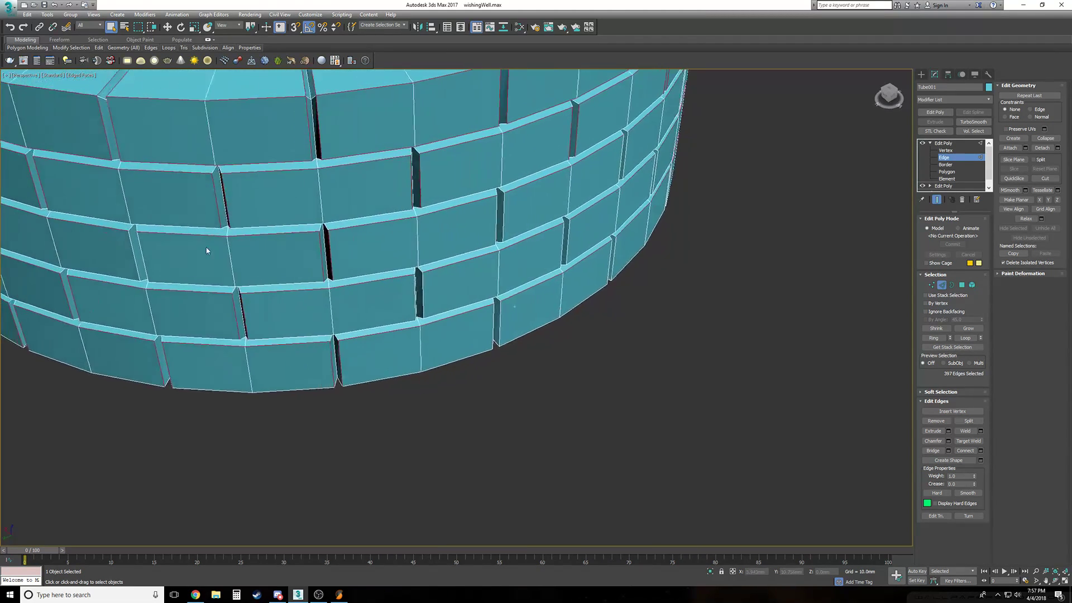
scroll(333, 309, "up", 2)
left_click(323, 315, "ctrl")
left_click(331, 309, "ctrl")
Add the vertical edges at the next fourth-course joint and the fifth- and third-course joints beside it
middle_click_drag(331, 309, 347, 321, "alt")
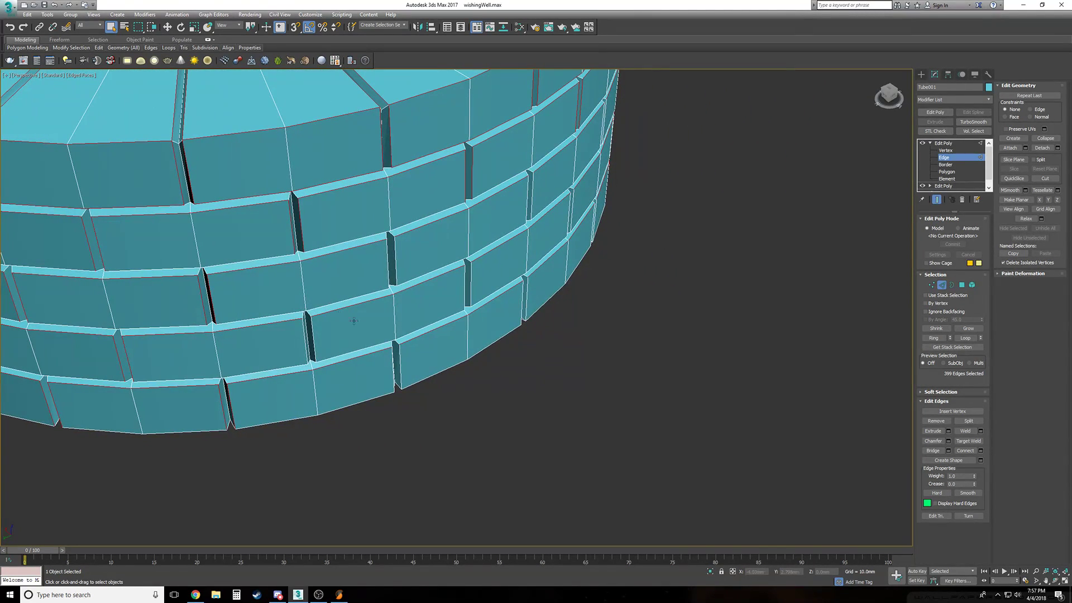
left_click(307, 332, "ctrl")
left_click(393, 361, "ctrl")
left_click(400, 362, "ctrl")
left_click(391, 273, "ctrl")
left_click(396, 265, "ctrl")
Add both vertical edges at two consecutive fourth-course joints and at the fifth- and third-course joints between them
middle_click_drag(378, 311, 374, 312, "alt")
left_click(373, 339, "ctrl")
left_click(382, 337, "ctrl")
left_click(460, 385, "ctrl")
left_click(469, 376, "ctrl")
left_click(540, 309, "ctrl")
left_click(547, 307, "ctrl")
left_click(468, 273, "ctrl")
left_click(462, 276, "ctrl")
On the following wall section, add the vertical edges at two third-course joints, two fifth-course joints and one fourth-course joint
middle_click_drag(484, 313, 359, 326, "alt")
left_click(330, 310, "ctrl")
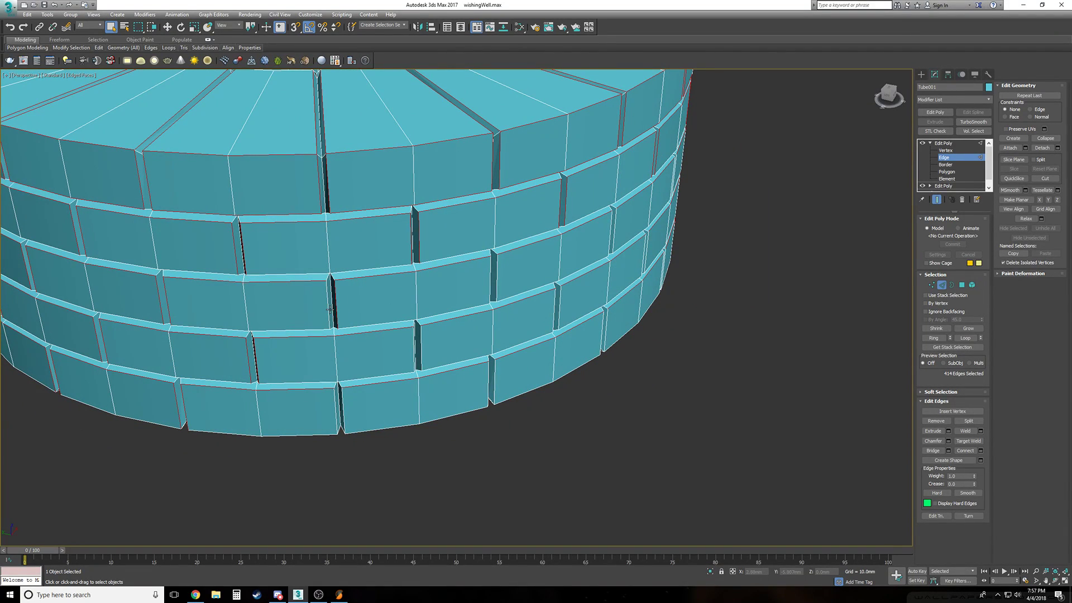
left_click(336, 398, "ctrl")
left_click(345, 397, "ctrl")
left_click(414, 351, "ctrl")
left_click(421, 347, "ctrl")
left_click(490, 283, "ctrl")
left_click(495, 284, "ctrl")
left_click(490, 373, "ctrl")
Add the vertical edges at the next two fourth-course joints and the third- and fifth-course joints between them
middle_click_drag(496, 372, 495, 371, "alt")
left_click(341, 360, "ctrl")
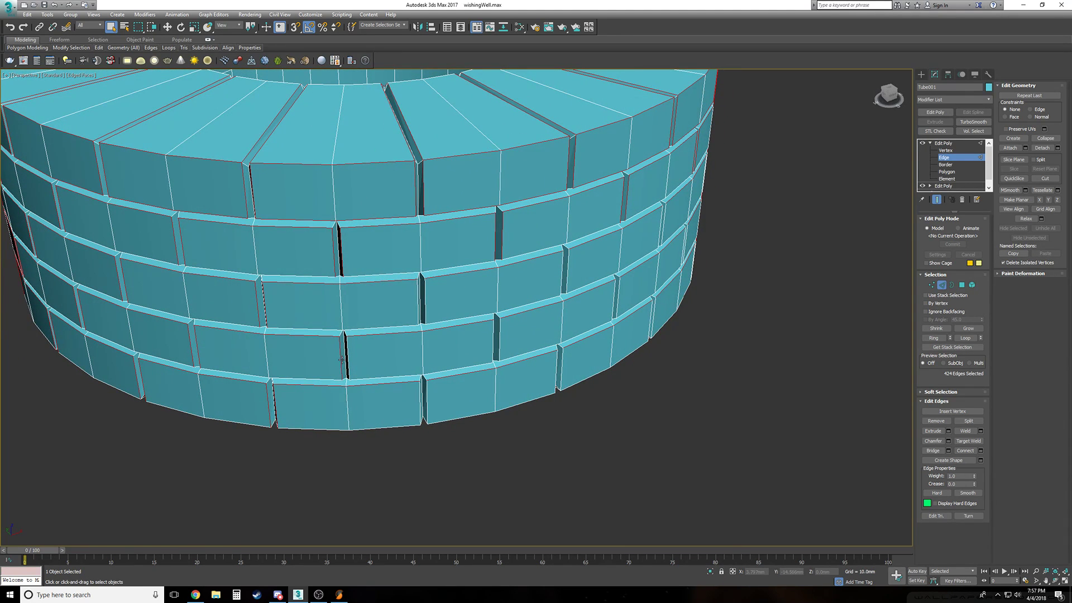
left_click(346, 359, "ctrl")
left_click(418, 309, "ctrl")
left_click(420, 397, "ctrl")
left_click(493, 346, "ctrl")
left_click(500, 342, "ctrl")
Add both vertical edges at the next fifth-course joint and the adjacent fourth-course joint
middle_click_drag(520, 355, 437, 390, "alt")
left_click(400, 384, "ctrl")
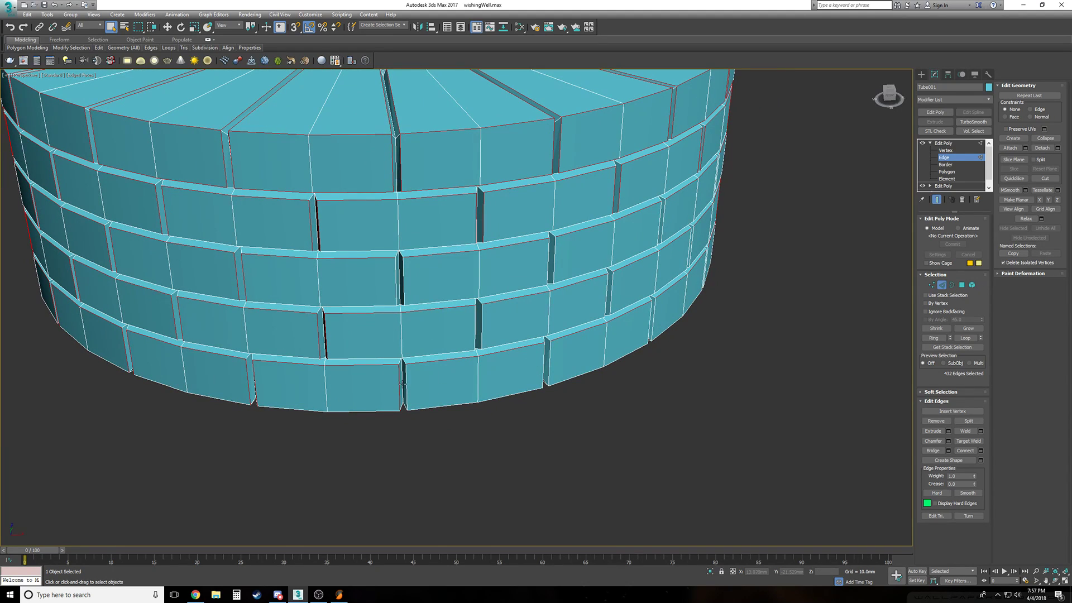
left_click(405, 383, "ctrl")
left_click(478, 342, "ctrl")
left_click(481, 340, "ctrl")
Add both vertical edges at a fifth-course joint, the third-course joint above it and the neighbouring fourth-course joint
middle_click_drag(487, 349, 433, 385, "alt")
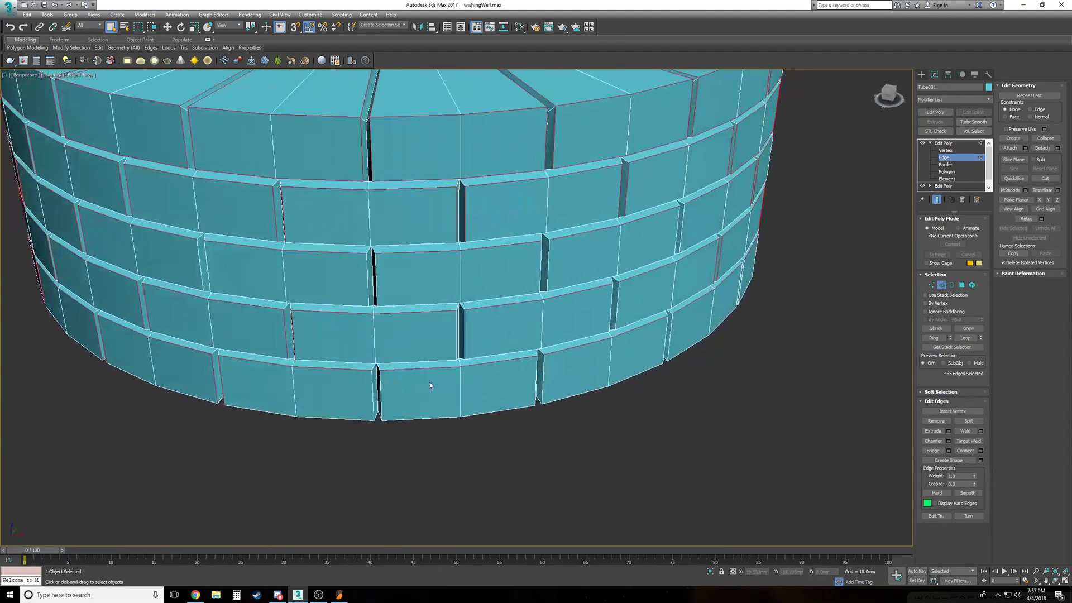
left_click(371, 390, "ctrl")
left_click(380, 384, "ctrl")
left_click(370, 297, "ctrl")
left_click(377, 293, "ctrl")
left_click(457, 334, "ctrl")
left_click(464, 333, "ctrl")
Complete the vertical edge selection at the remaining third-, fourth- and fifth-course joints on the last stretch of wall
middle_click_drag(535, 383, 330, 290, "alt")
left_click(322, 287, "ctrl")
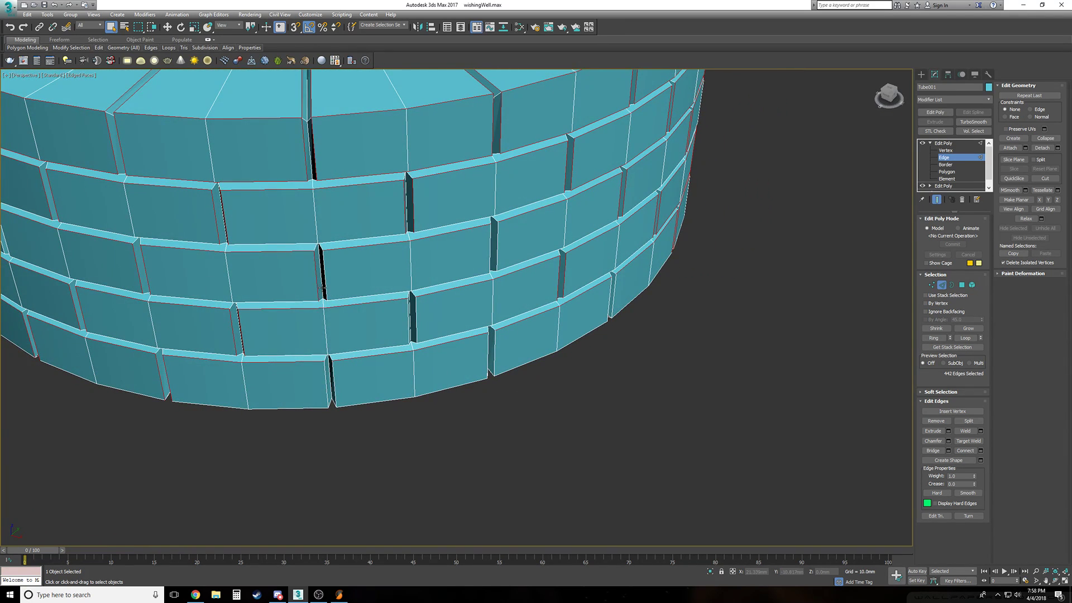
left_click(330, 375, "ctrl")
left_click(335, 377, "ctrl")
left_click(412, 339, "ctrl")
left_click(410, 332, "ctrl")
left_click(489, 262, "ctrl")
left_click(496, 257, "ctrl")
left_click(494, 346, "ctrl")
middle_click_drag(496, 343, 465, 355, "alt")
left_click(464, 357, "ctrl")
left_click(469, 355, "ctrl")
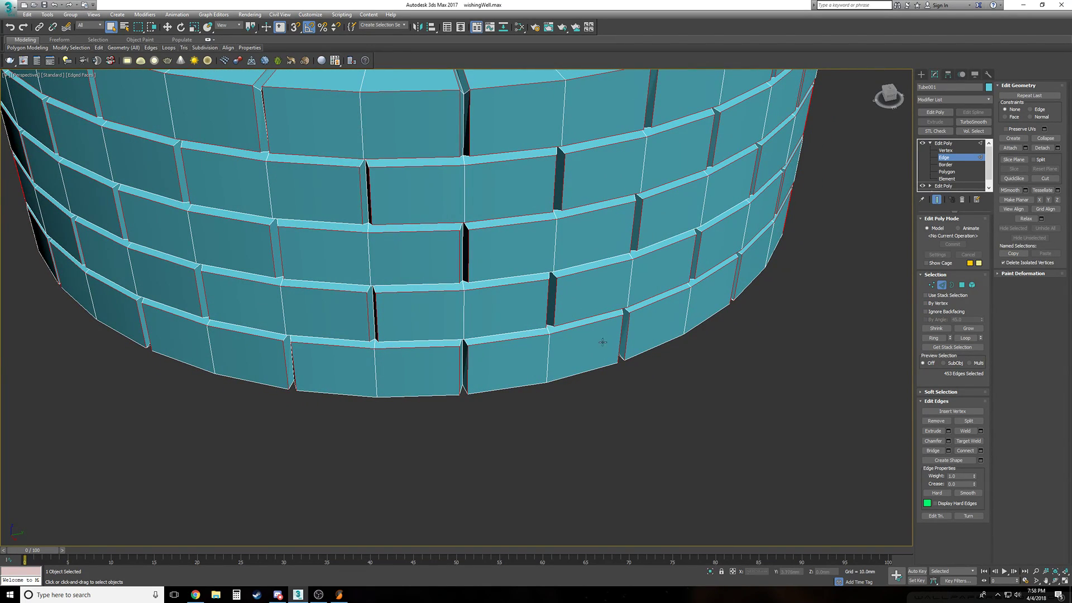
key("z")
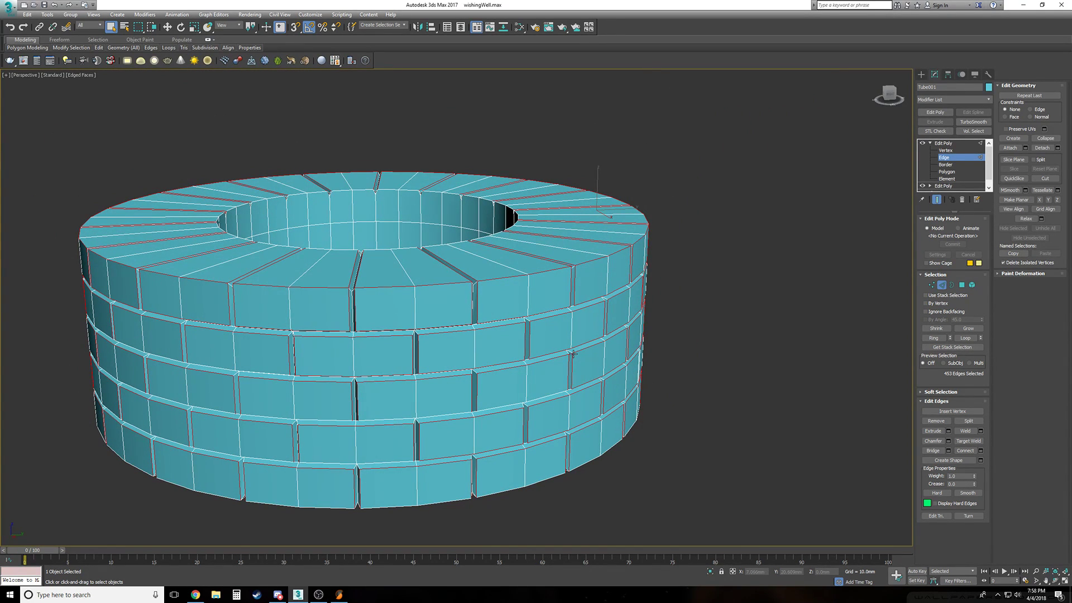
middle_click_drag(571, 394, 575, 427, "alt")
left_click(948, 441)
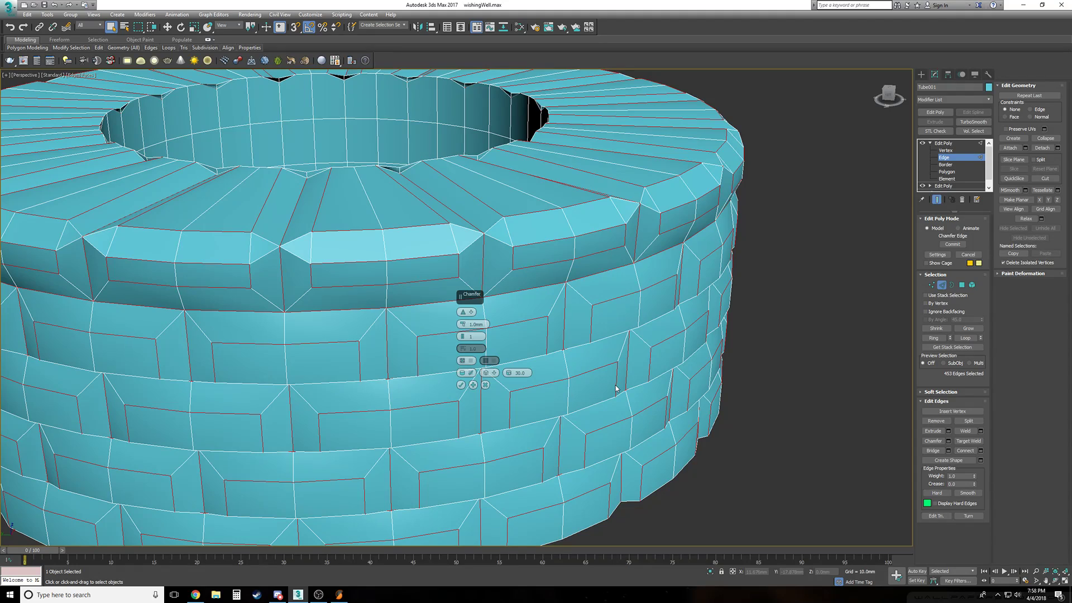
scroll(558, 368, "up", 3)
middle_click_drag(502, 363, 471, 324, "alt")
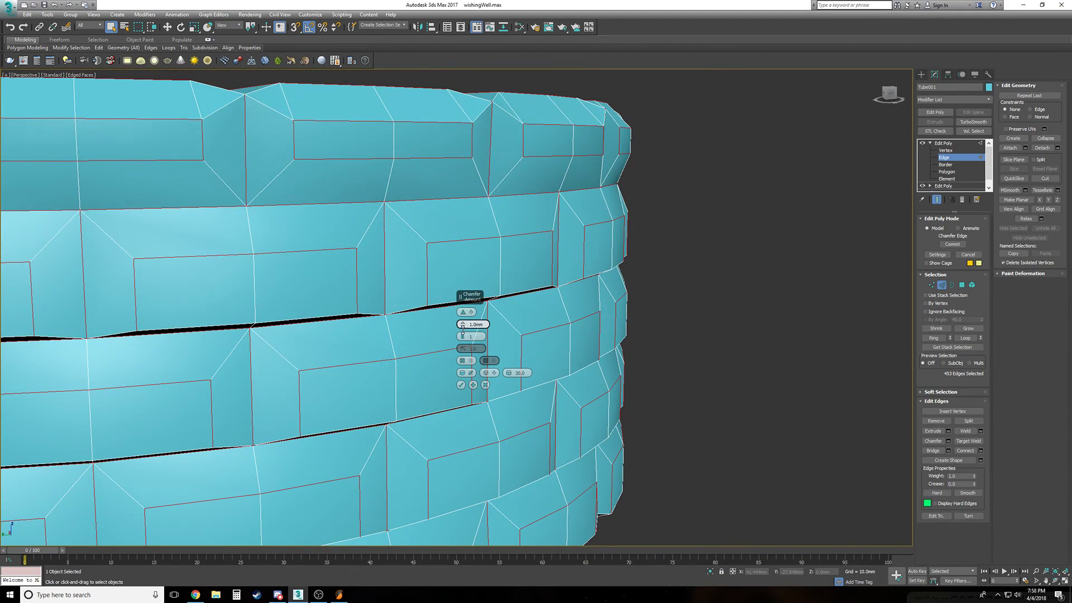
left_click_drag(462, 325, 462, 334)
scroll(467, 360, "down", 2)
middle_click_drag(466, 360, 414, 343, "alt")
scroll(420, 348, "up", 3)
scroll(415, 343, "up", 1)
scroll(414, 343, "down", 4)
scroll(414, 344, "down", 2)
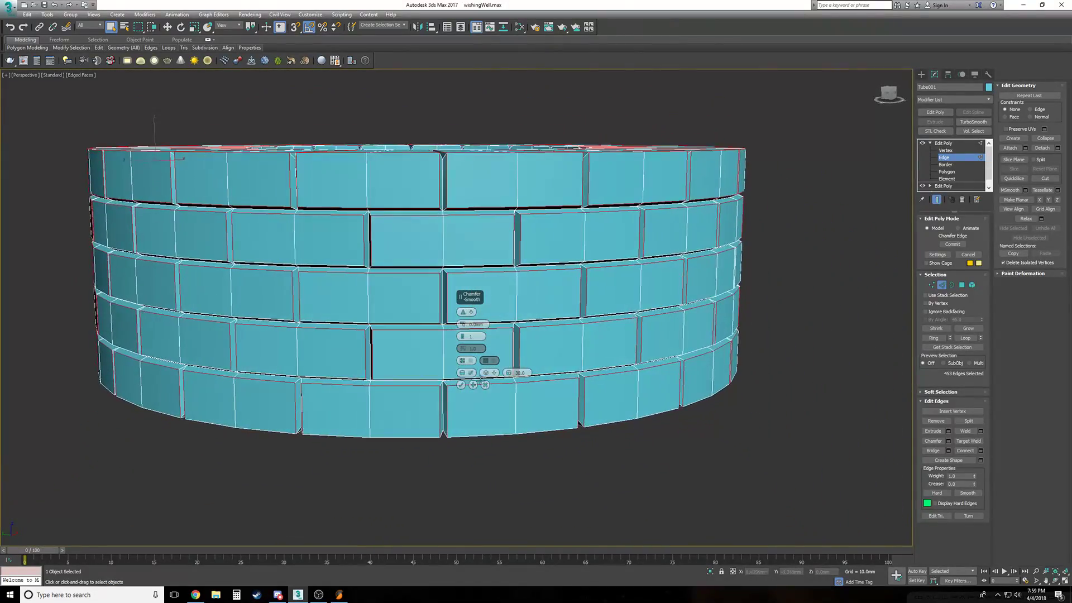
left_click(485, 385)
View the wall from below and add the lower edges of second-, third- and fourth-course bricks to the edge selection
middle_click_drag(486, 385, 438, 335, "alt")
double_click(408, 279, "ctrl")
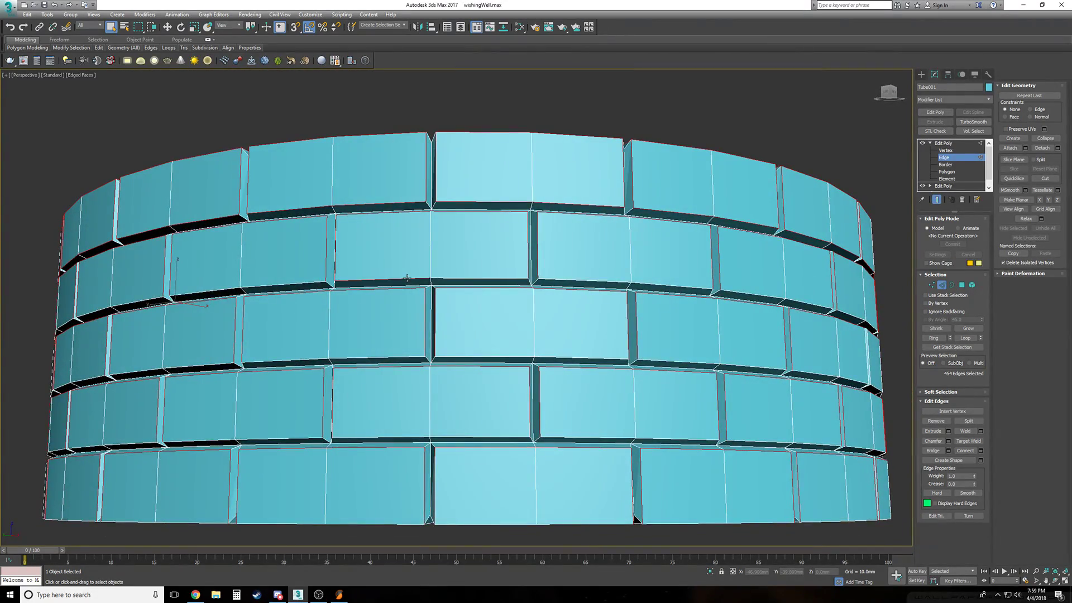
double_click(560, 279, "ctrl")
double_click(475, 357, "ctrl")
double_click(395, 358, "ctrl")
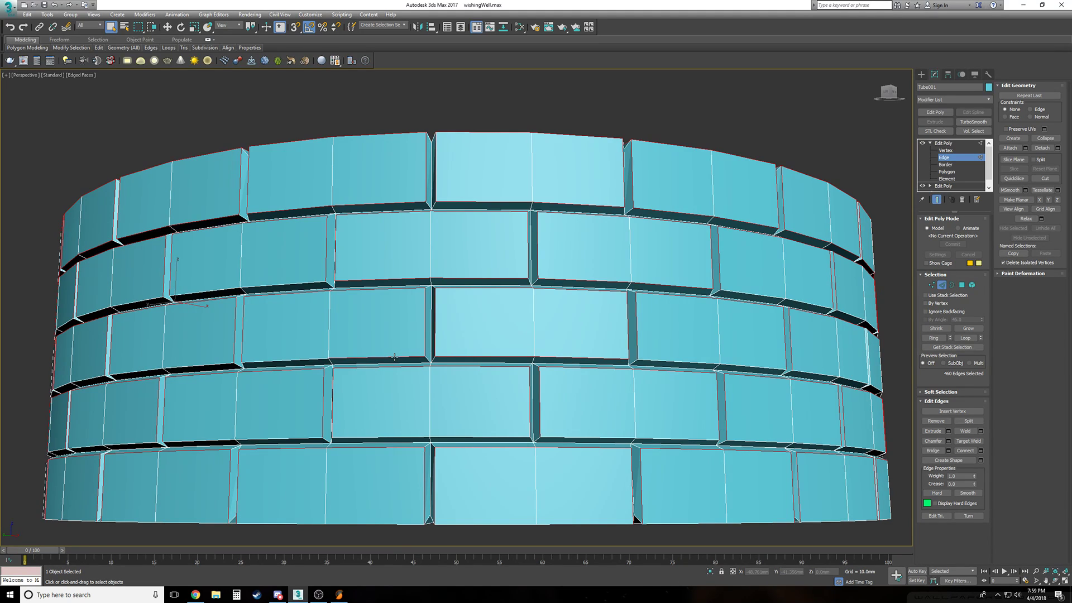
double_click(306, 284, "ctrl")
double_click(377, 437, "ctrl")
double_click(302, 438, "ctrl")
Add the lower edges of two neighbouring bricks on each of the second, third and fourth courses farther around the ring
middle_click_drag(608, 467, 322, 432, "alt")
double_click(322, 432, "ctrl")
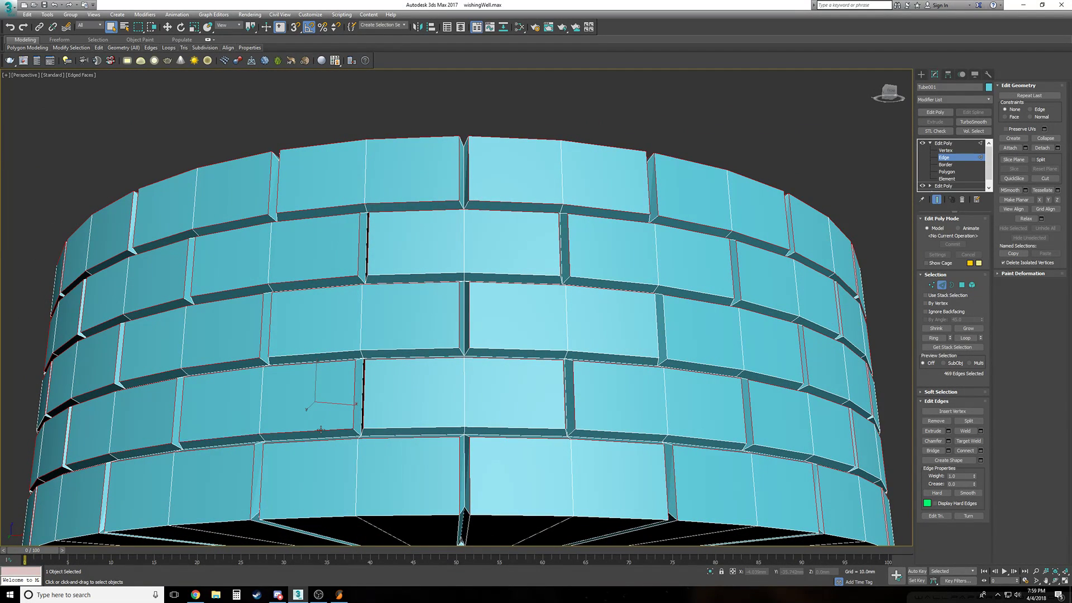
double_click(347, 351, "ctrl")
double_click(399, 273, "ctrl")
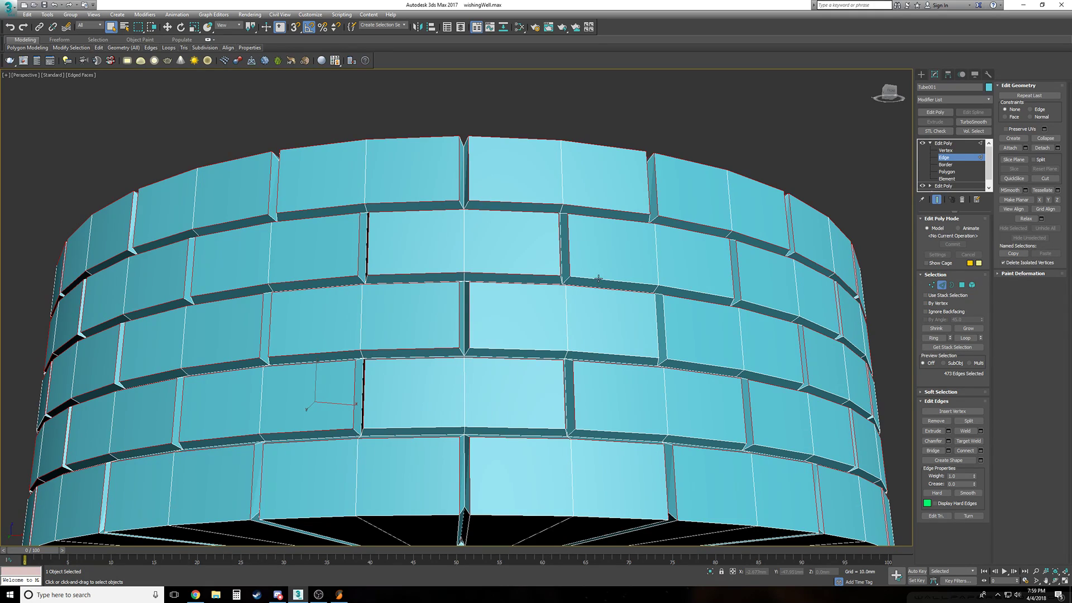
double_click(601, 297, "ctrl")
double_click(577, 351, "ctrl")
double_click(530, 427, "ctrl")
double_click(613, 432, "ctrl")
Continue along the next wall section, adding lower brick edges on the third, second and fourth courses
middle_click_drag(756, 478, 524, 310, "alt")
double_click(422, 318, "ctrl")
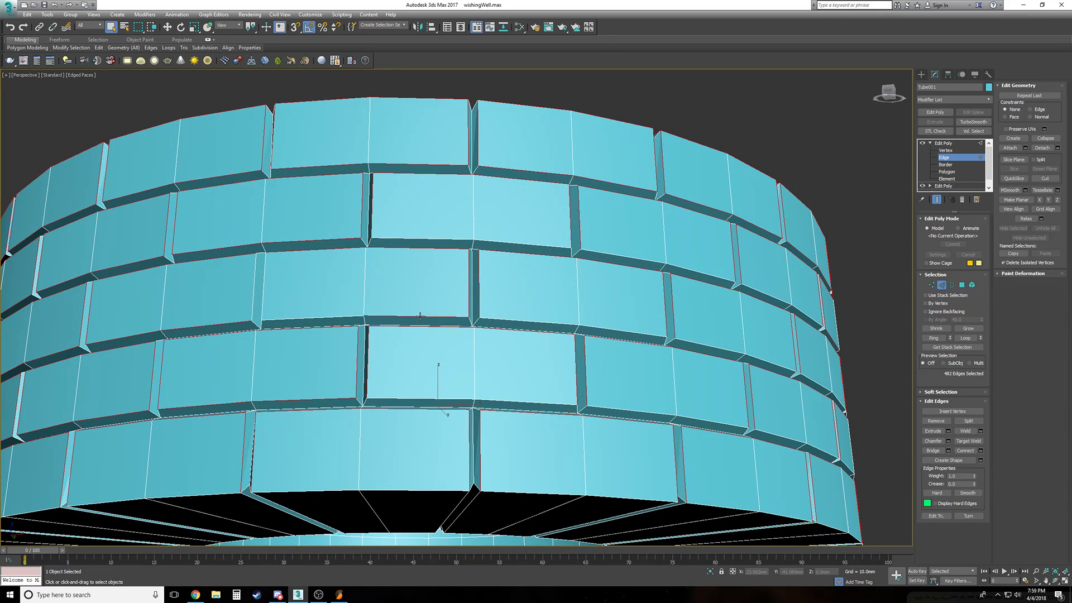
double_click(434, 239, "ctrl")
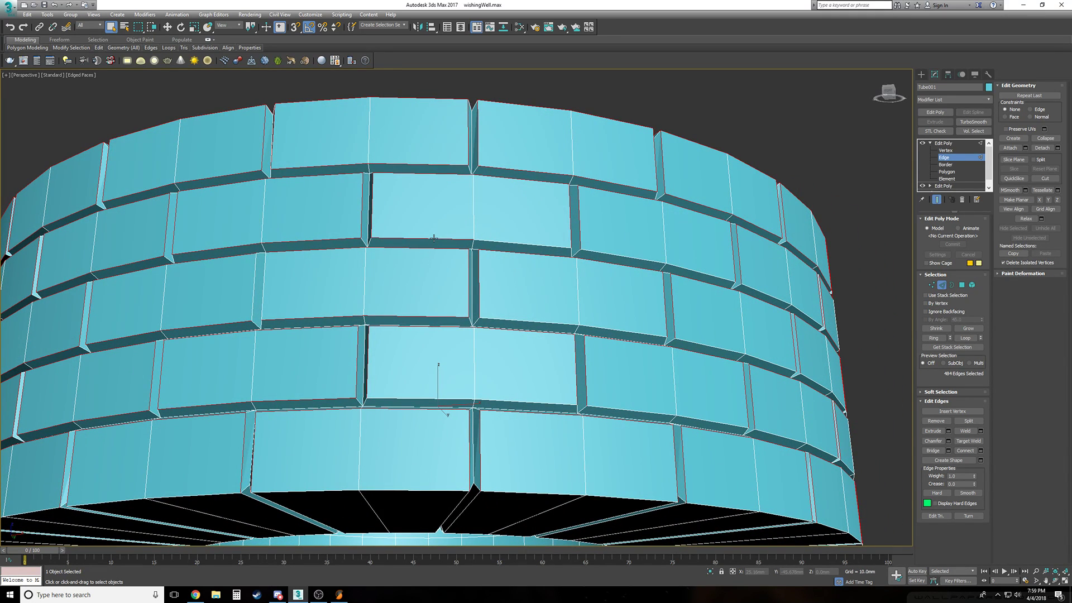
double_click(635, 259, "ctrl")
double_click(545, 332, "ctrl")
double_click(529, 402, "ctrl")
double_click(632, 412, "ctrl")
Zoom in and add the lower edges of the following fourth-, third- and second-course bricks
scroll(564, 471, "up", 4)
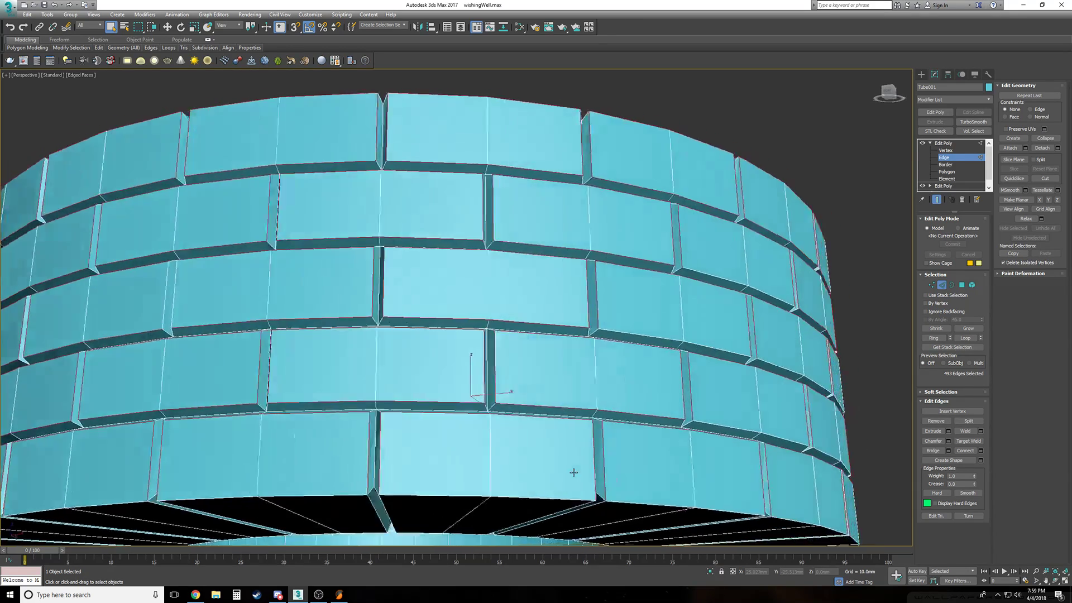
middle_click_drag(574, 470, 495, 476)
double_click(502, 366, "ctrl")
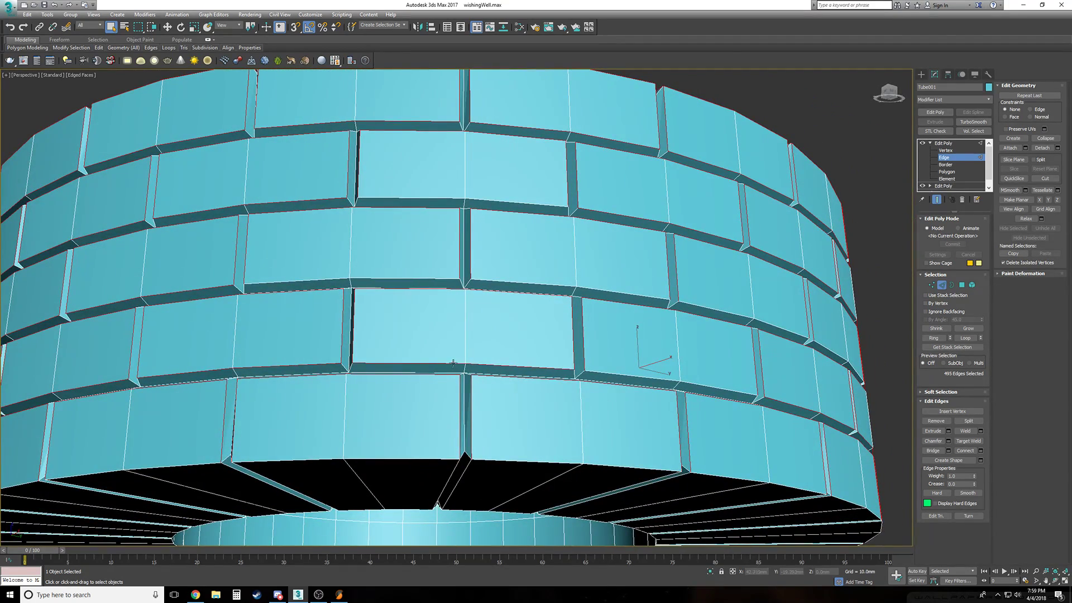
double_click(498, 281, "ctrl")
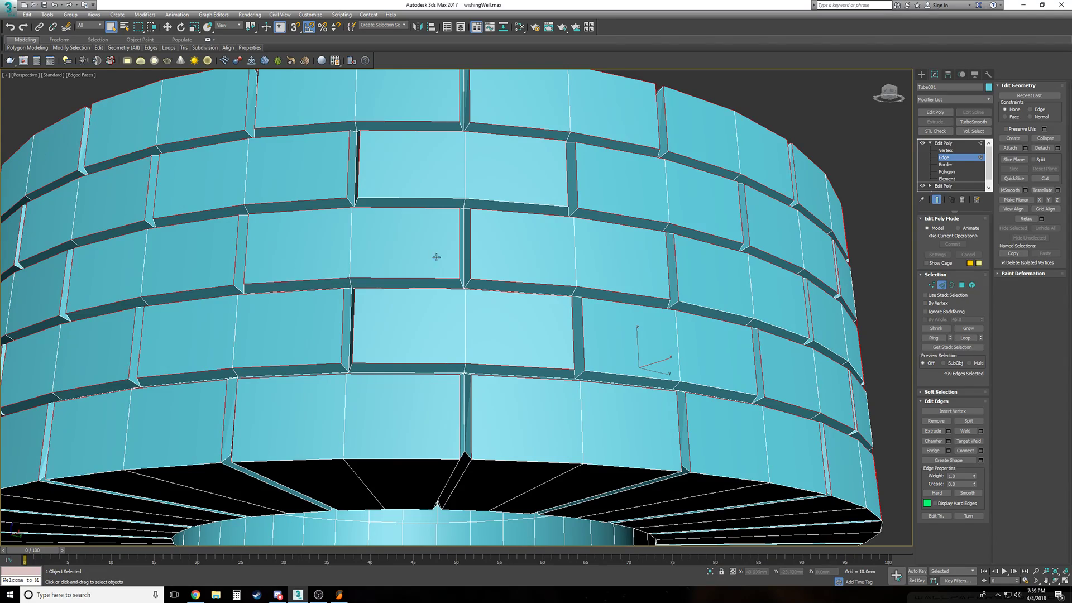
double_click(436, 197, "ctrl")
double_click(672, 380, "ctrl")
double_click(715, 309, "ctrl")
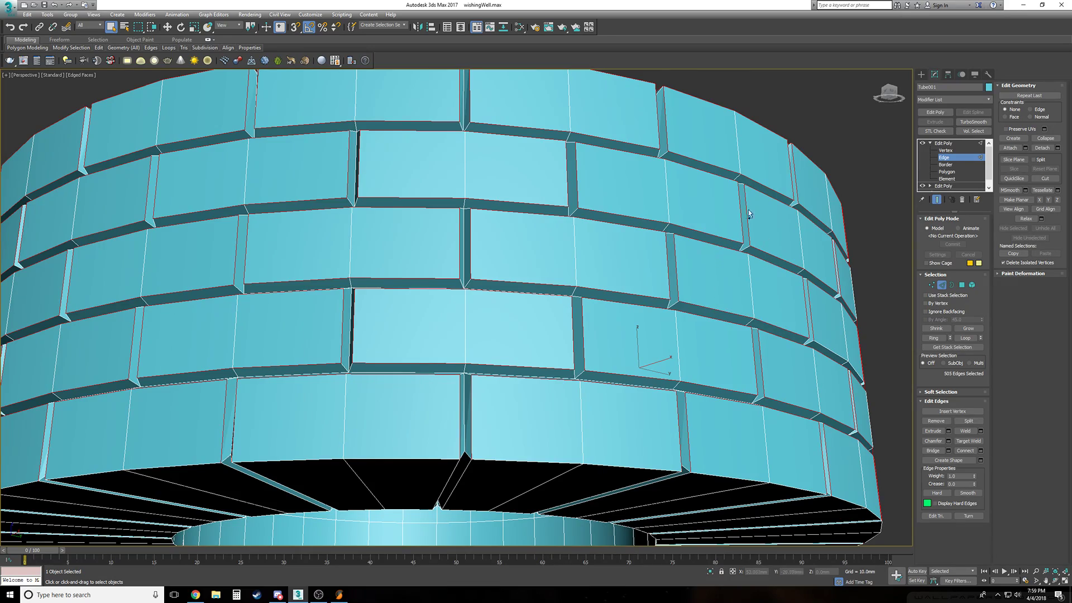
Add the lower edges of the next bricks on the second, third and fourth courses to the edge selection
mouse_move(723, 437)
middle_mouse_down("alt")
mouse_move(821, 272)
mouse_move(723, 439)
mouse_move(715, 424)
middle_mouse_up("alt")
double_click(494, 311, "ctrl")
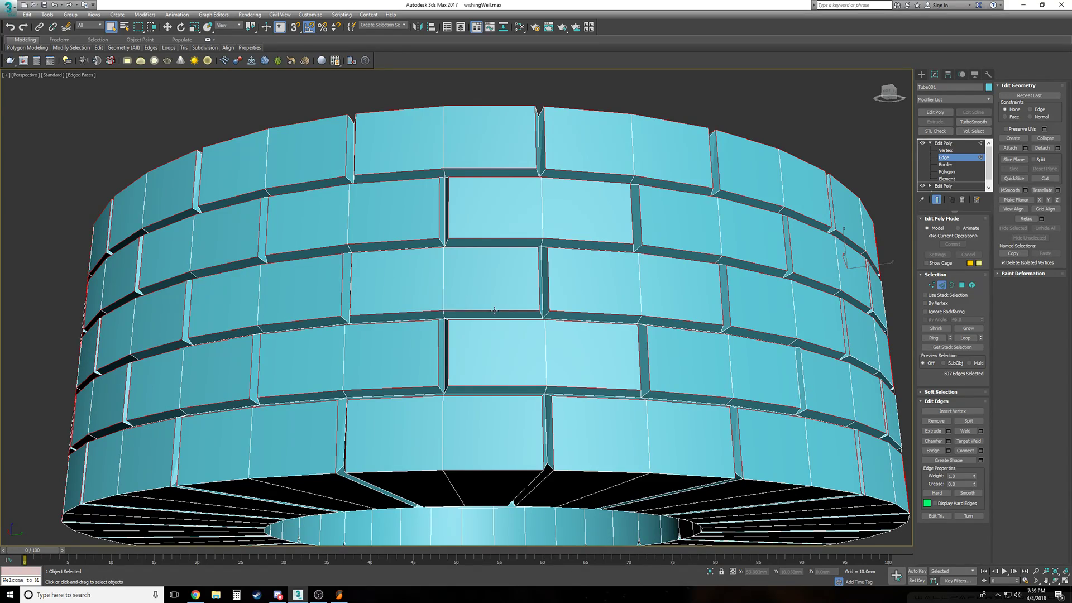
middle_click_drag(508, 304, 571, 347, "alt")
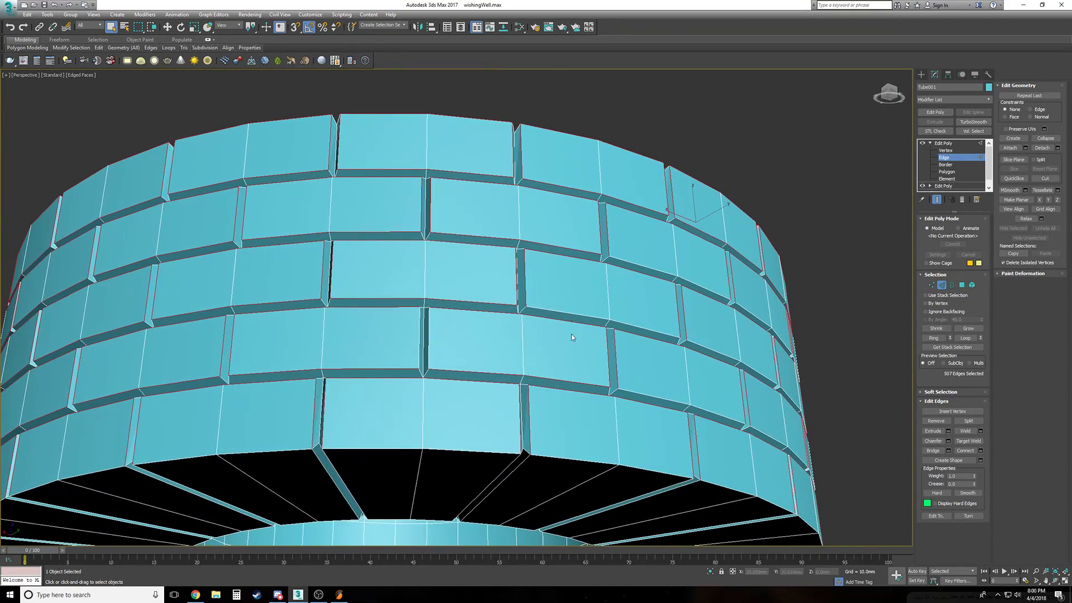
double_click(572, 313, "ctrl")
left_click(648, 267, "ctrl")
left_click(692, 283, "ctrl")
left_click(714, 353, "ctrl")
double_click(753, 316, "ctrl")
double_click(764, 435, "ctrl")
left_click(788, 396, "ctrl")
Add the remaining lower edges of neighbouring third- and second-course bricks in the last unselected wall section
middle_click_drag(447, 363, 447, 363, "alt")
middle_click_drag(447, 363, 450, 364, "alt")
left_click(366, 253, "ctrl")
left_click(427, 264, "ctrl")
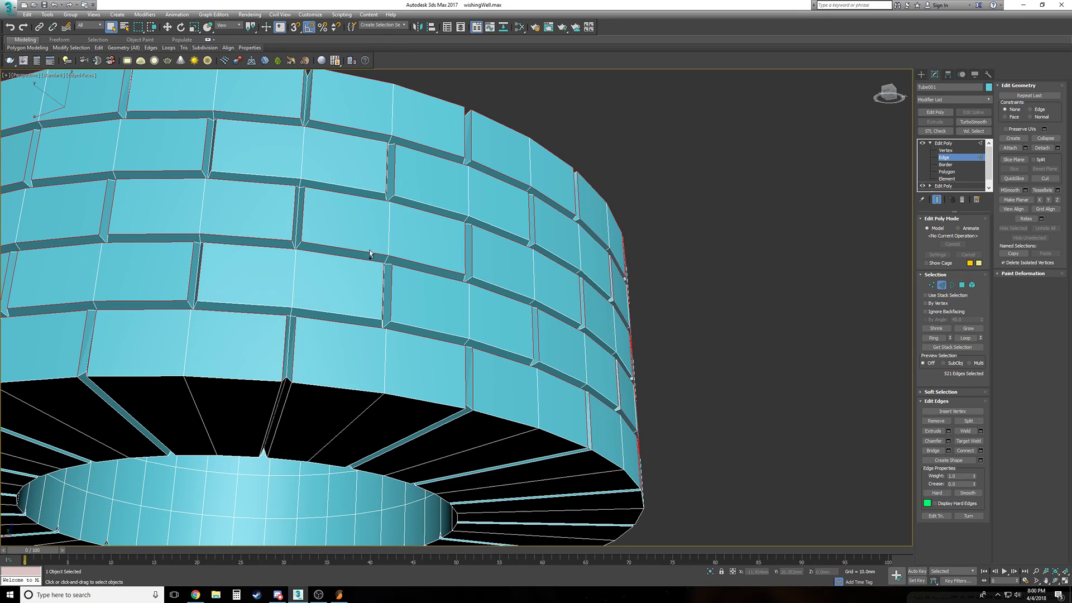
left_click(416, 206, "ctrl")
left_click(500, 228, "ctrl")
left_click(367, 191, "ctrl")
left_click(285, 178, "ctrl")
Complete the selection with the lower edges of the fourth-course bricks and the remaining second- and third-course bricks farther around
left_click(439, 332, "ctrl")
left_click(485, 343, "ctrl")
left_click(340, 314, "ctrl")
left_click(275, 307, "ctrl")
double_click(561, 371, "ctrl")
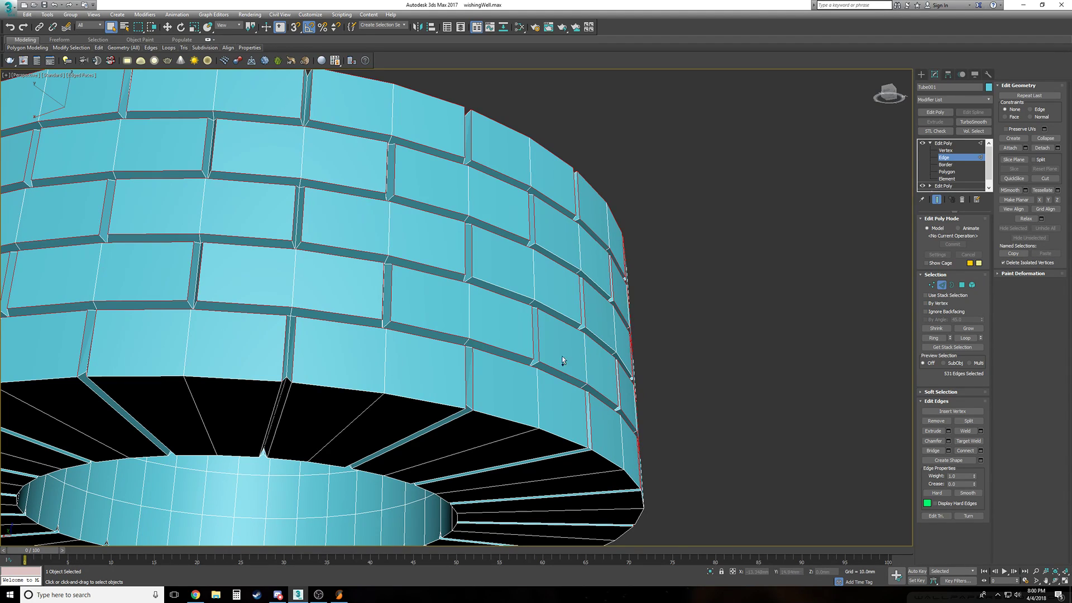
double_click(564, 315, "ctrl")
double_click(563, 266, "ctrl")
double_click(601, 341, "ctrl")
Start a Chamfer on the selected brick edges with an amount of about 0.152 mm
middle_click_drag(360, 308, 470, 345)
scroll(470, 345, "down", 1)
middle_click_drag(772, 316, 823, 366, "alt")
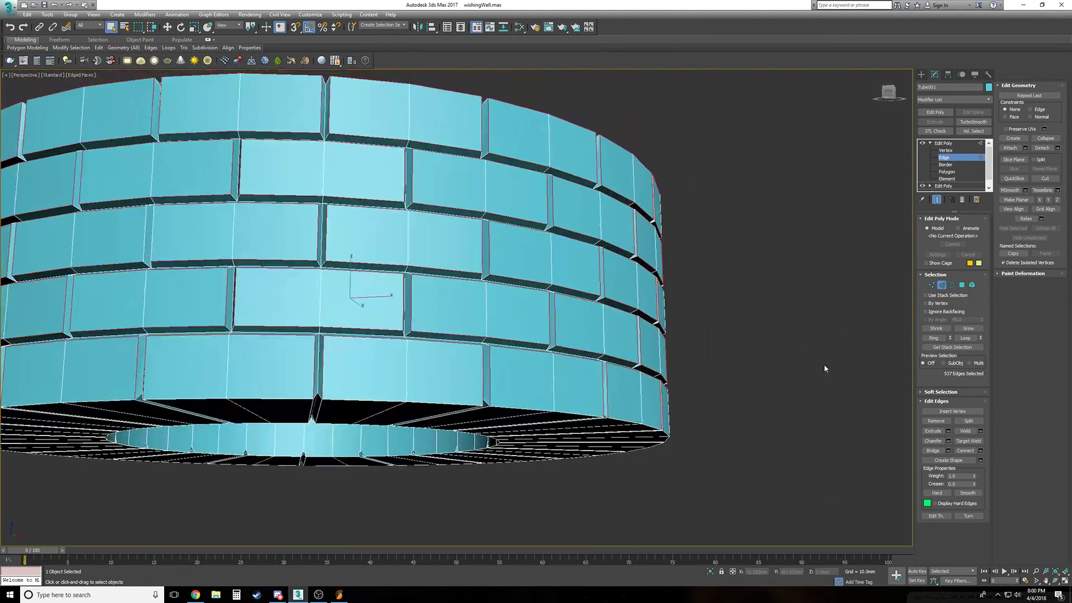
left_click(948, 441)
scroll(469, 335, "up", 5)
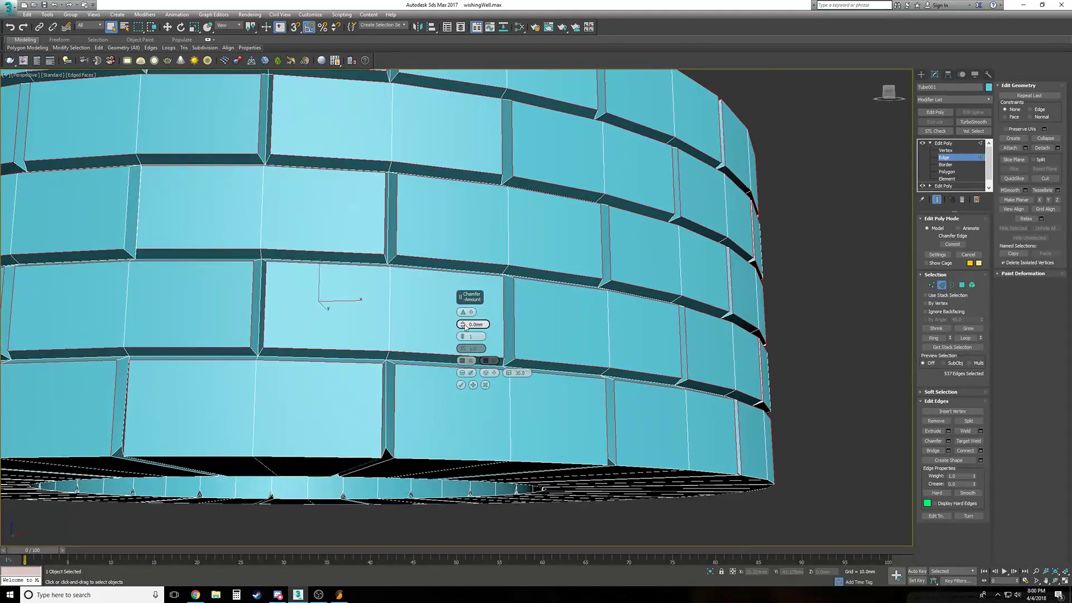
left_click_drag(462, 324, 462, 324)
Examine the chamfer preview on the bricks and joints from above, both close up and across the whole ring
middle_click_drag(463, 324, 491, 338, "alt")
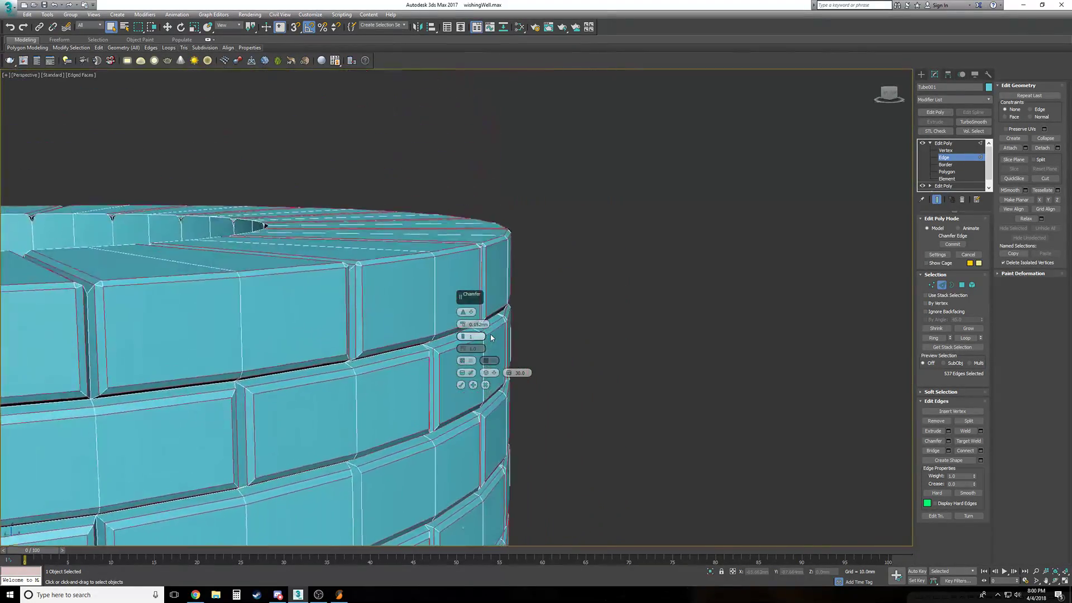
scroll(491, 337, "down", 6)
scroll(491, 337, "up", 3)
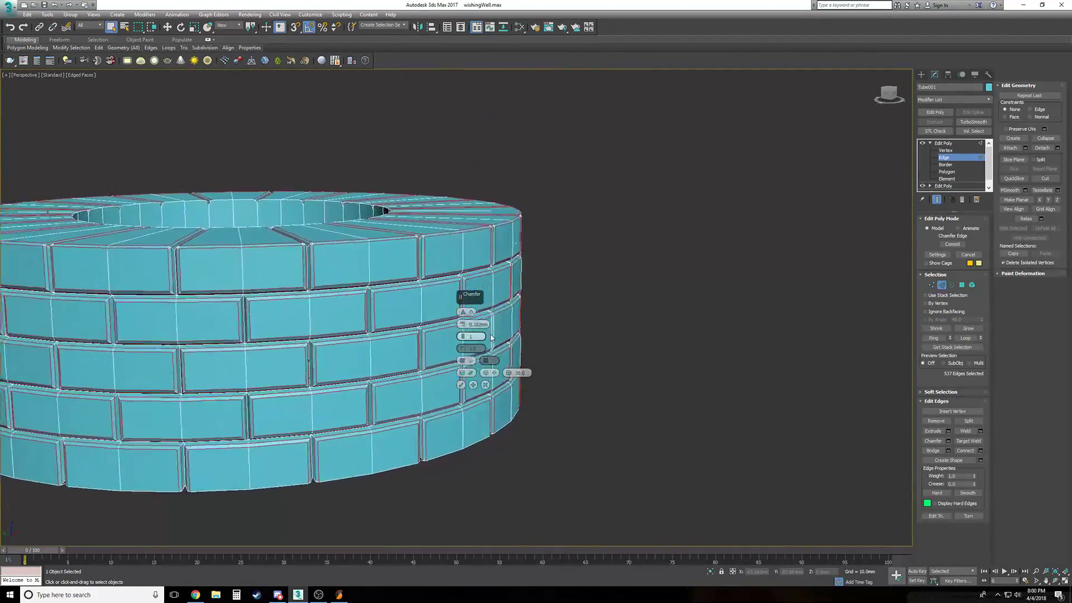
scroll(491, 337, "up", 4)
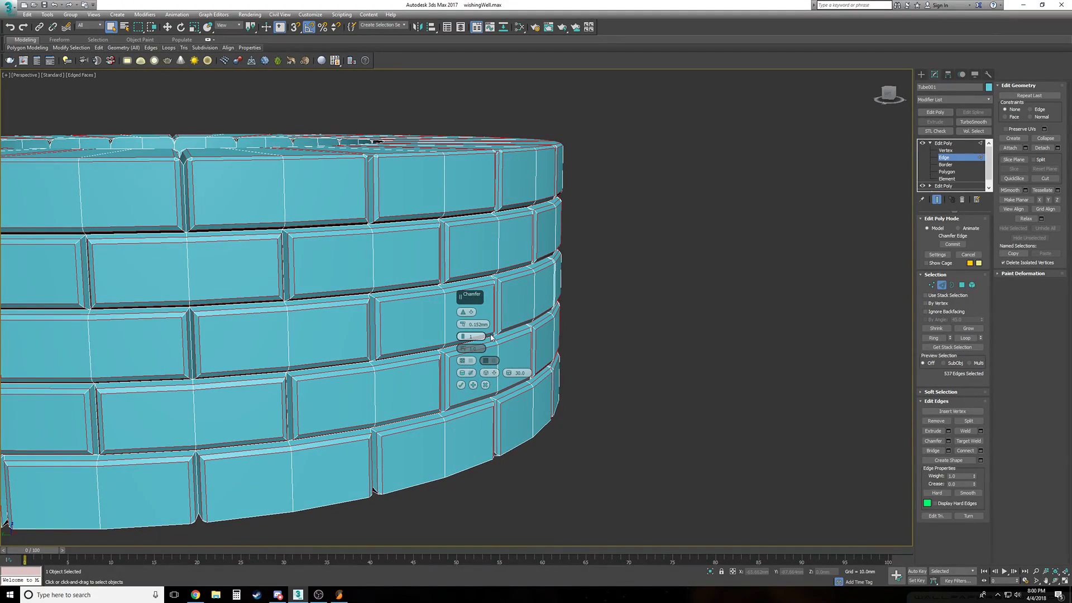
scroll(492, 337, "up", 8)
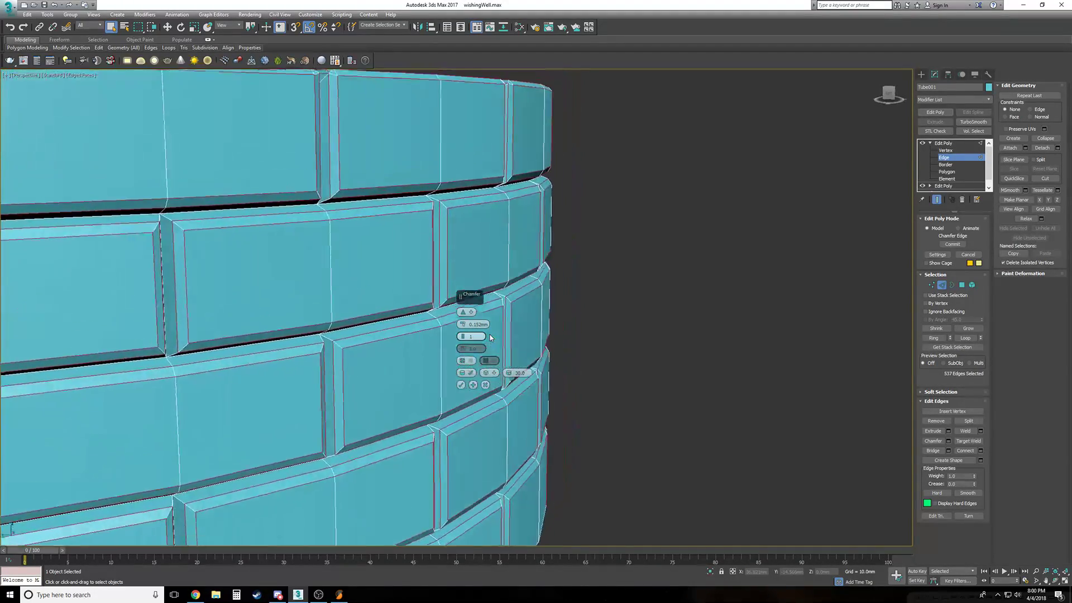
scroll(483, 335, "down", 4)
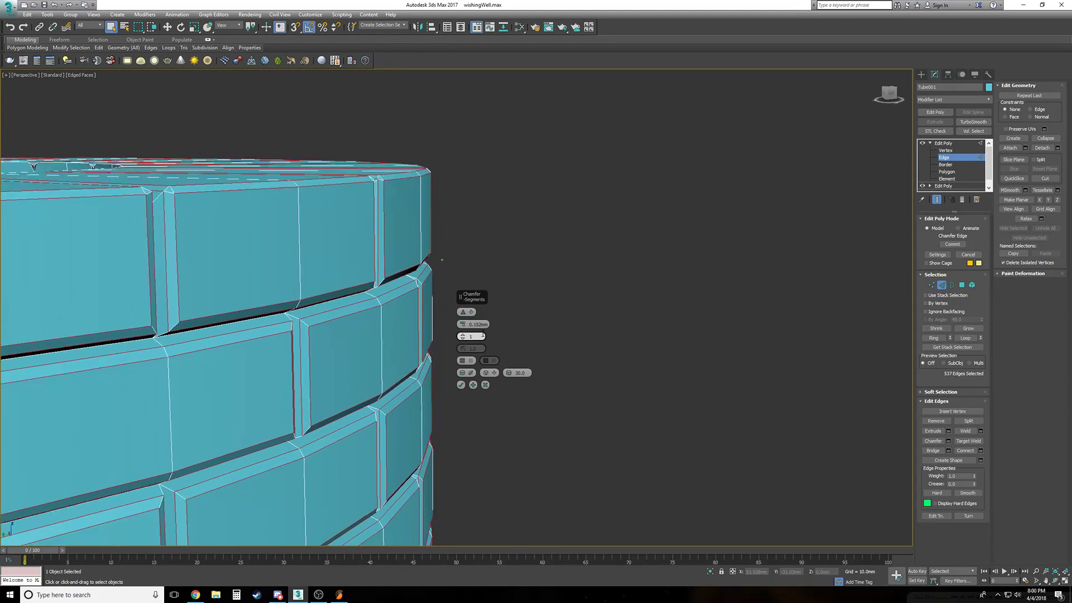
scroll(483, 335, "up", 3)
scroll(483, 335, "down", 2)
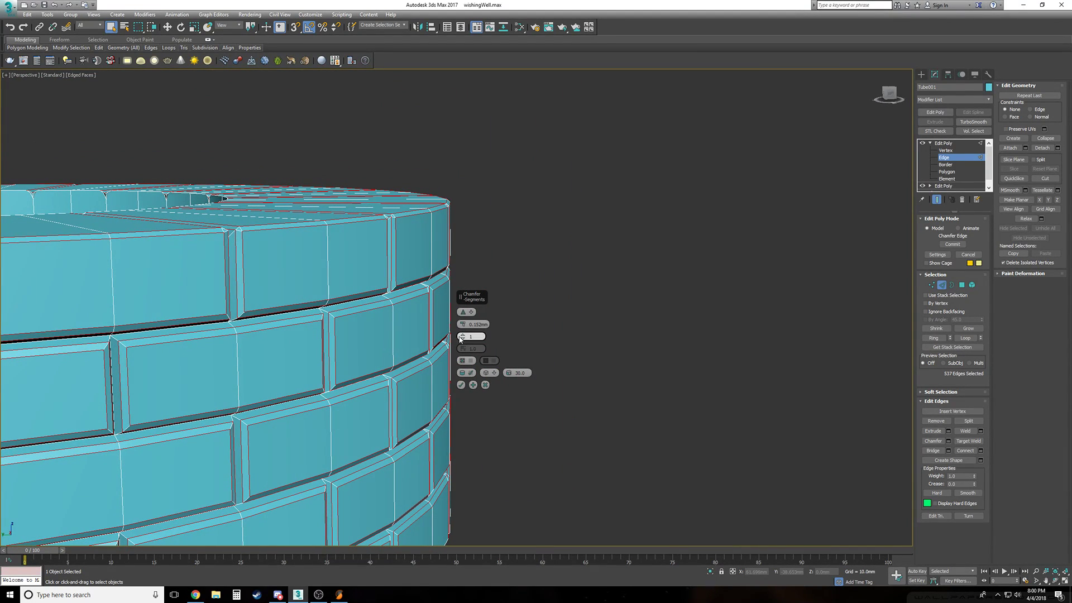
Try a rounder chamfer with 5 segments and an amount of 0.457 mm, checking the brick corners up close
left_click_drag(461, 337, 462, 333)
scroll(461, 339, "up", 3)
middle_click_drag(461, 338, 463, 339, "alt")
left_click_drag(463, 324, 463, 313)
middle_click_drag(464, 338, 463, 340, "alt")
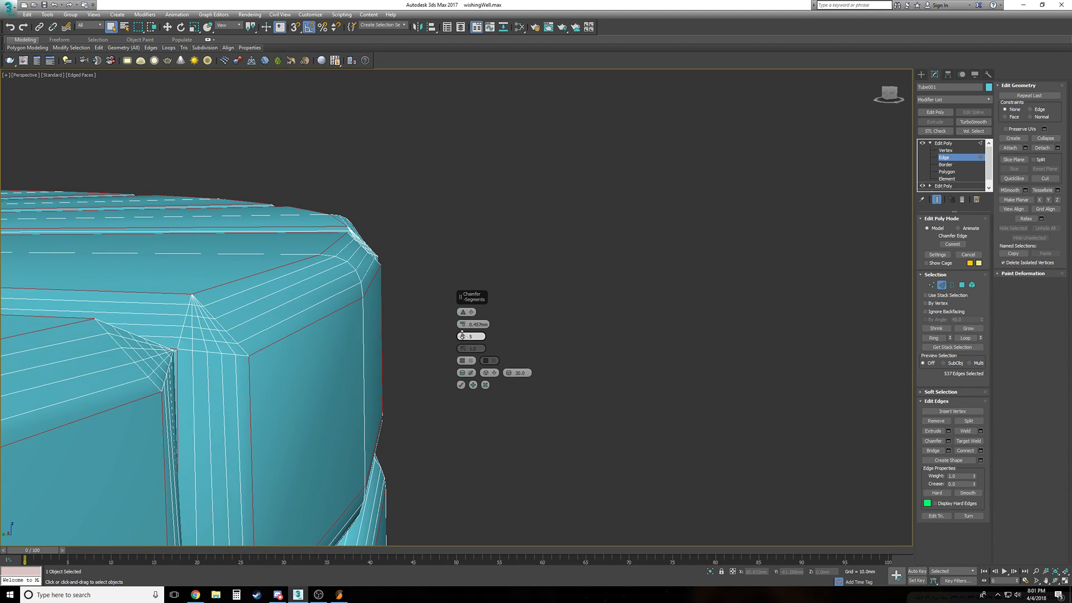
middle_click_drag(463, 333, 463, 337, "alt")
scroll(463, 334, "down", 5)
scroll(463, 337, "up", 5)
scroll(464, 336, "up", 3)
Set the chamfer to 1 segment with an amount of about 0.23 mm and apply it to the brick edges
left_click_drag(462, 336, 462, 348)
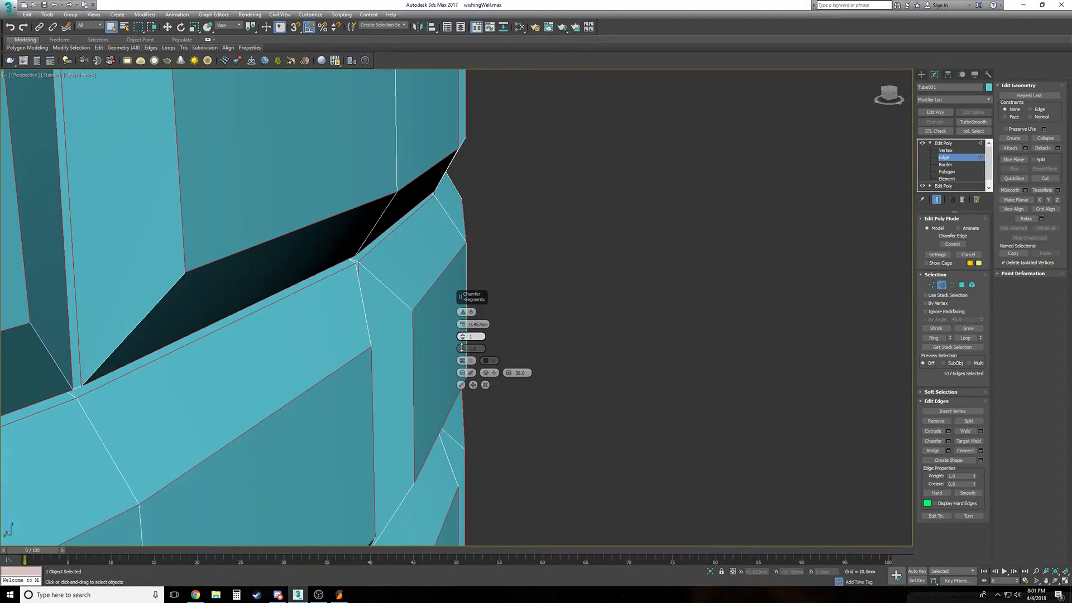
scroll(461, 334, "down", 10)
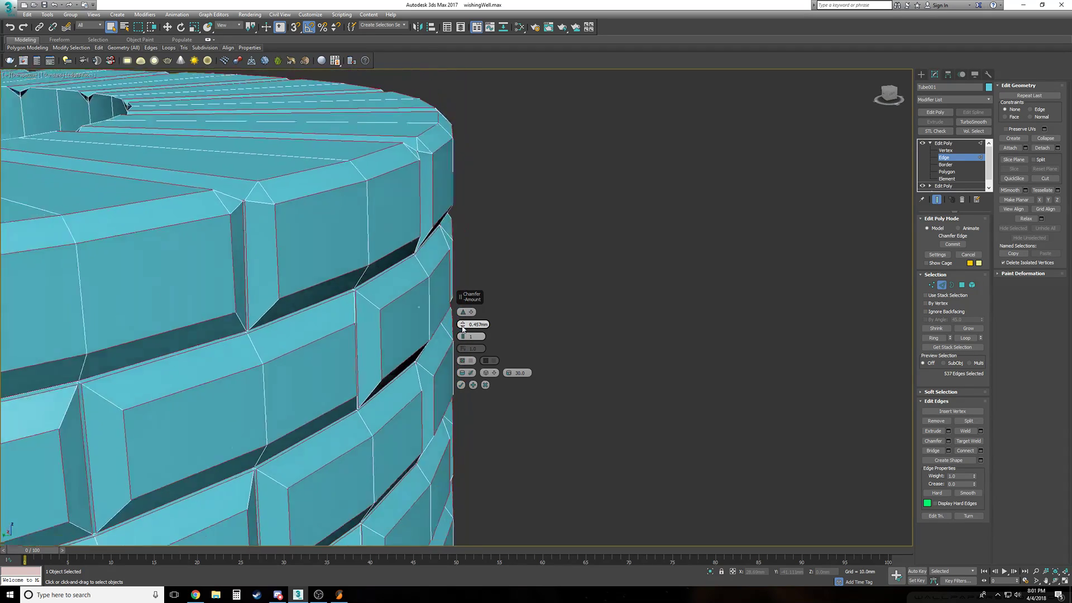
left_click_drag(462, 324, 462, 327)
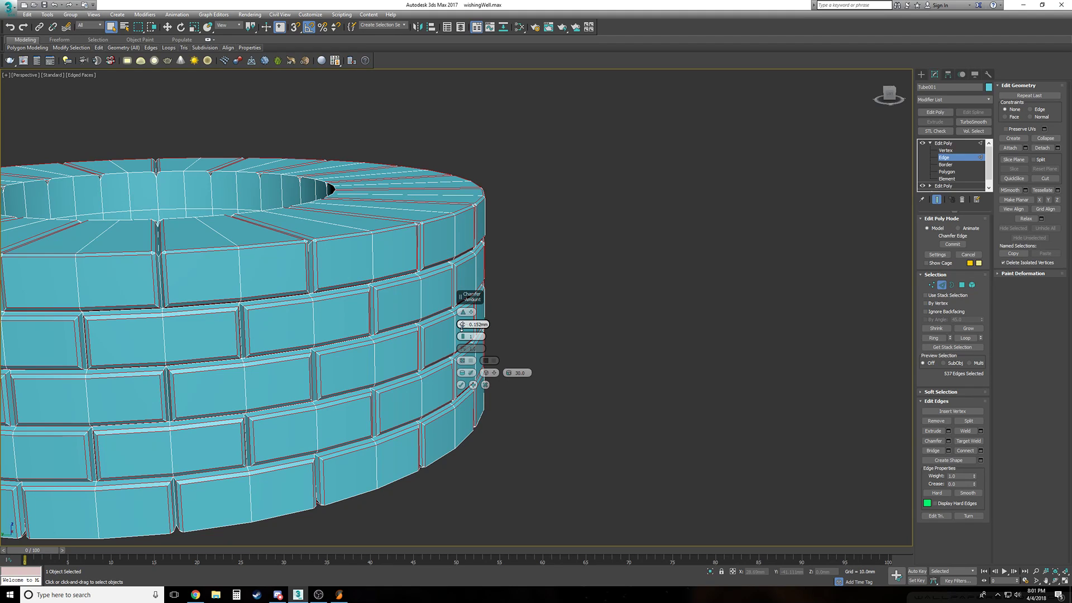
left_click_drag(462, 326, 462, 326)
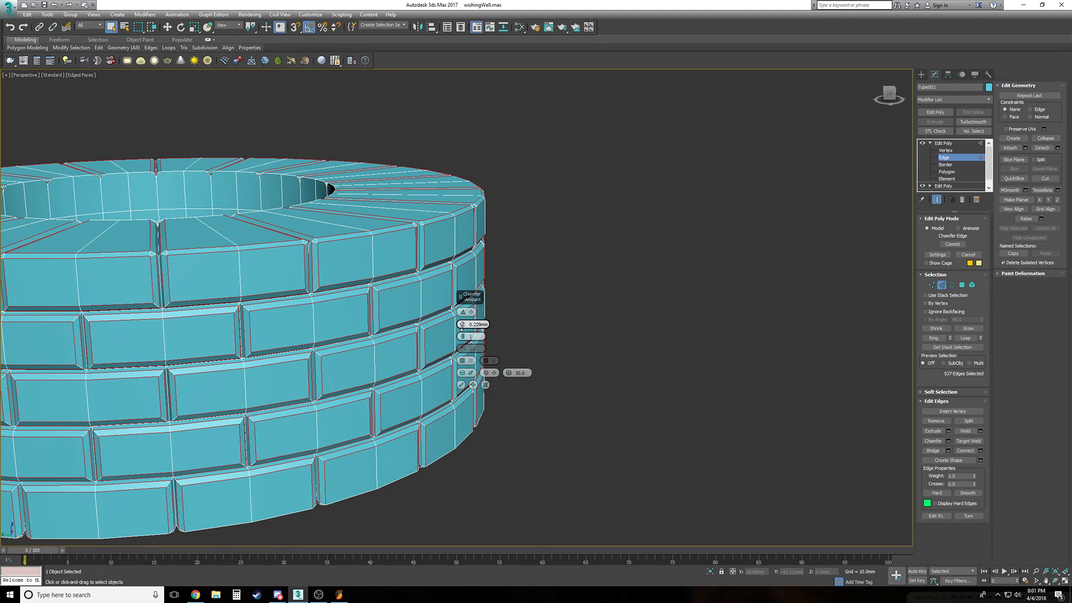
key("z")
left_click(461, 385)
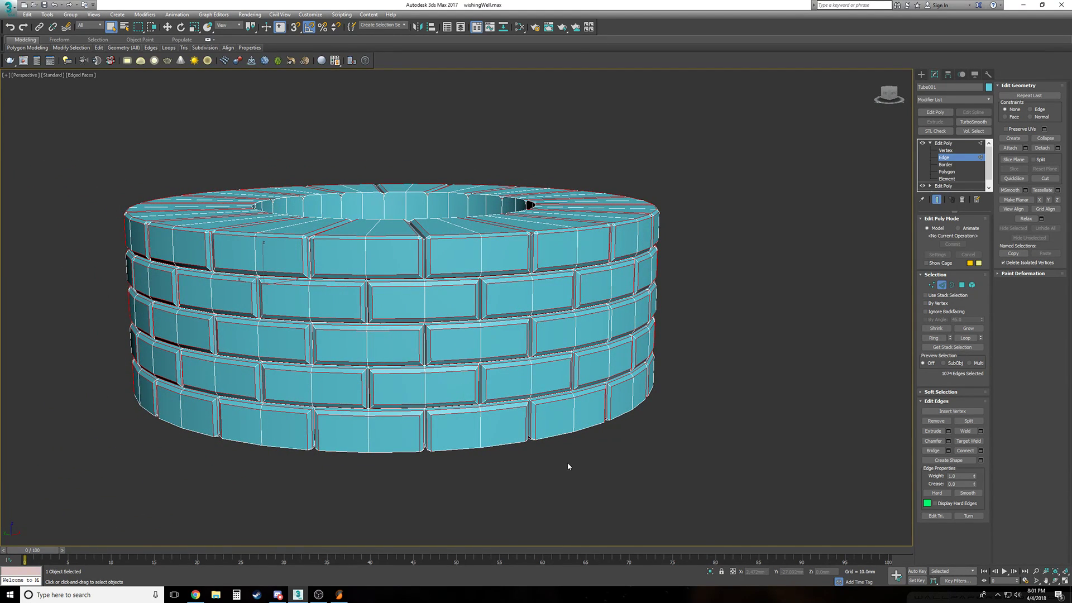
Leave edge editing, deselect the brick ring and turn off the edged-faces display
left_click(794, 261)
left_click(943, 143)
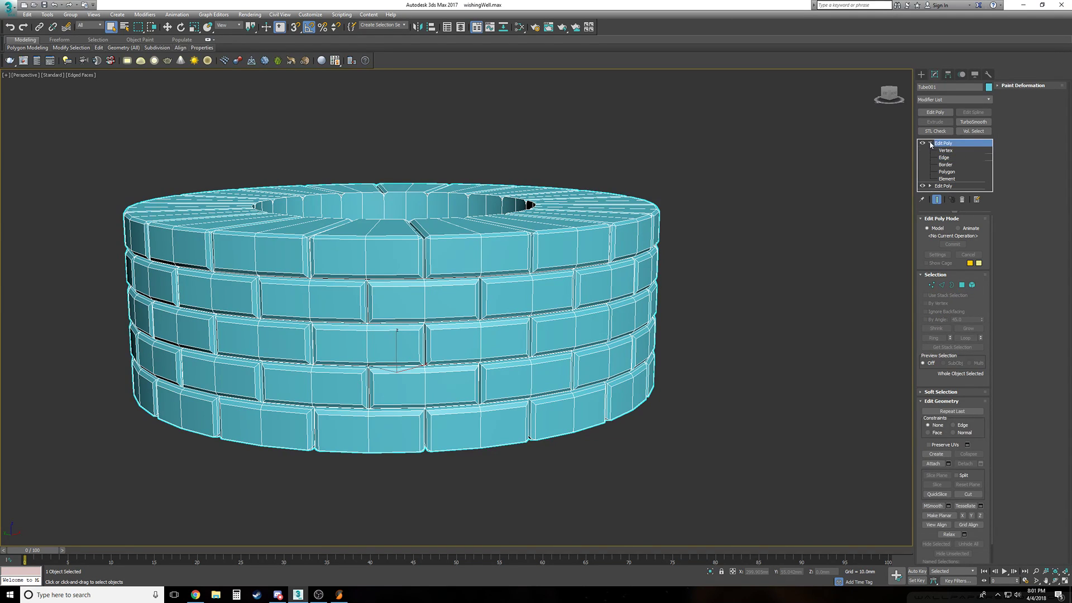
left_click(816, 261)
key("F4")
middle_click_drag(763, 274, 763, 273, "alt")
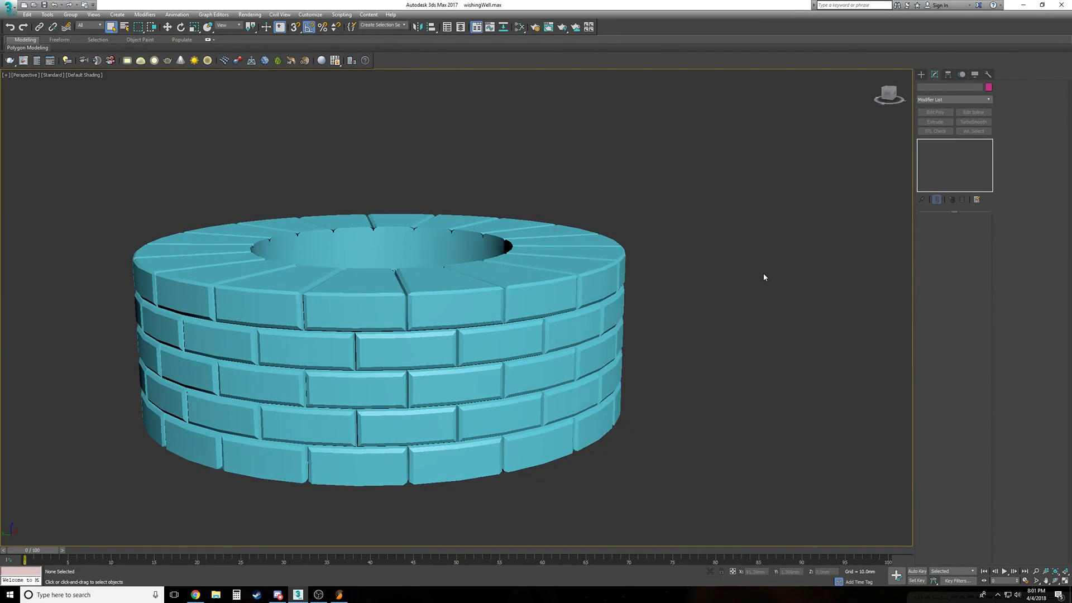
Select the brick ring and toggle its upper Edit Poly modifier off and on to compare the wall with and without chamfers
left_click(597, 259)
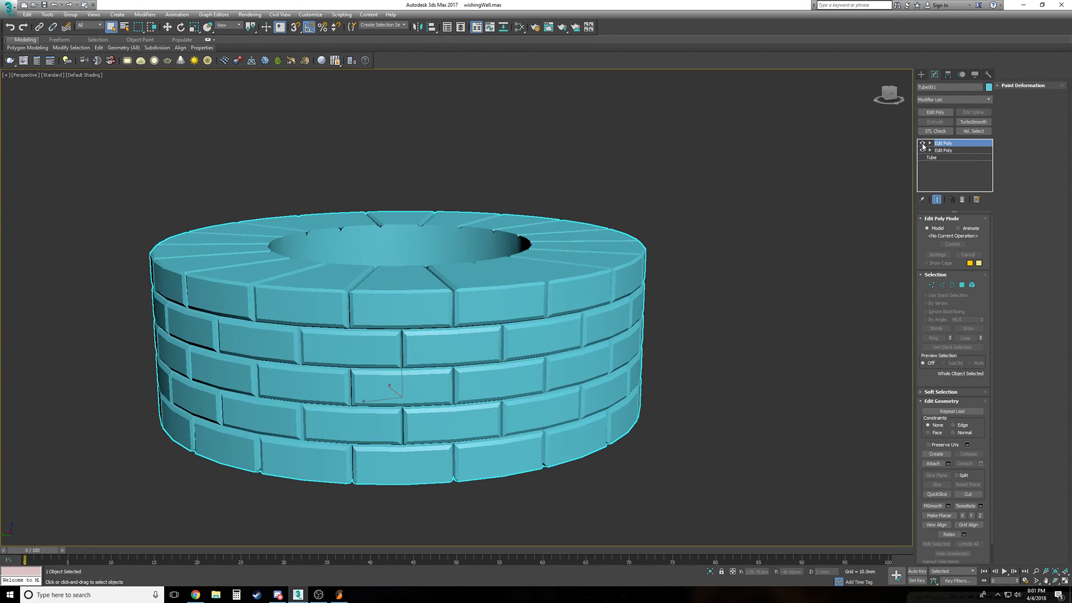
left_click(922, 144)
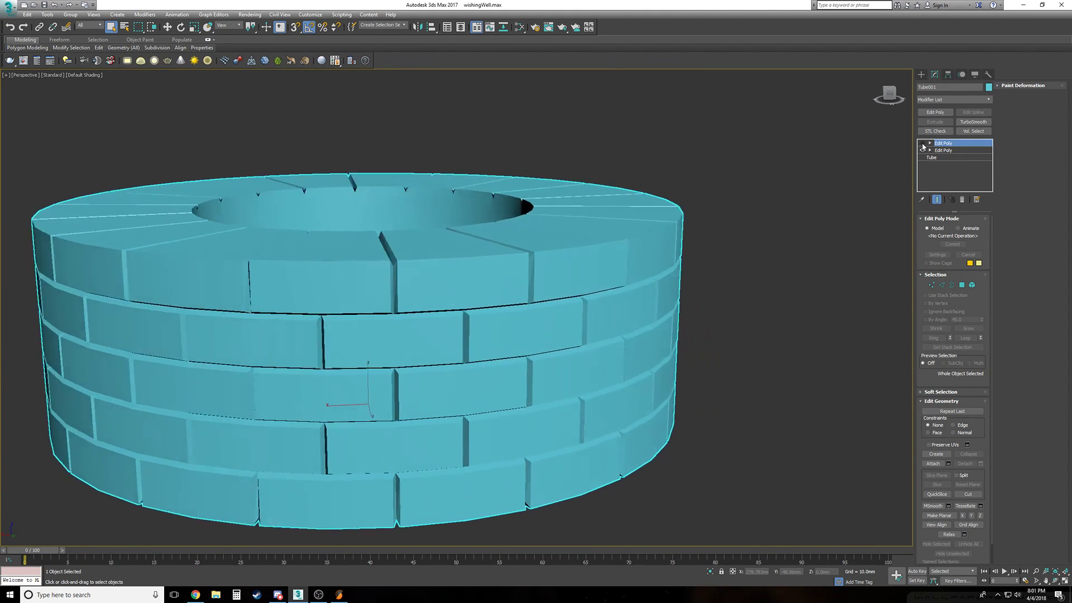
left_click(922, 144)
left_click(922, 144)
left_click(922, 144)
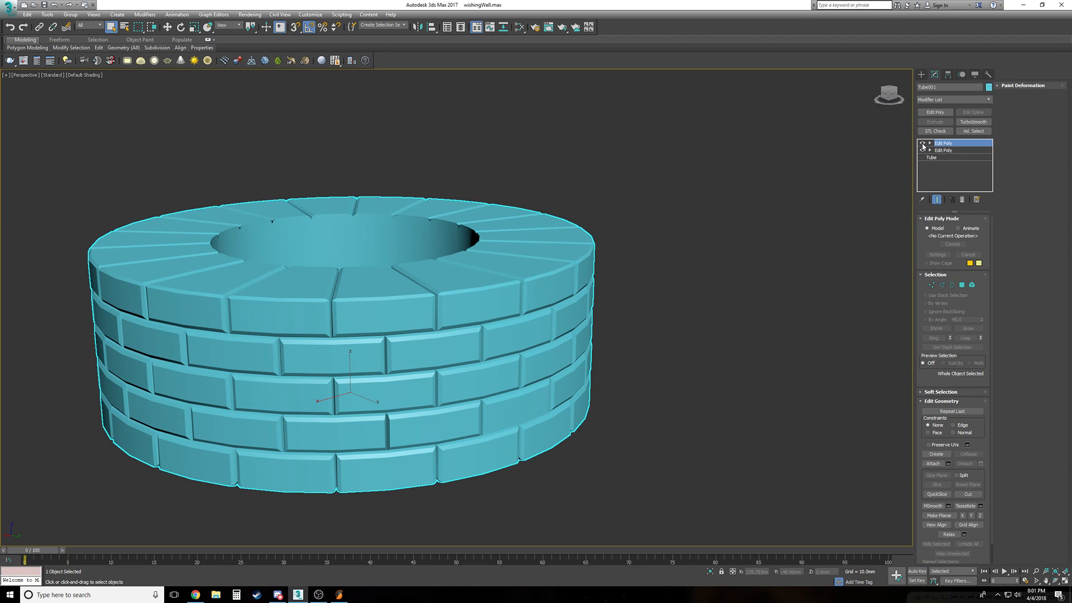
left_click(922, 144)
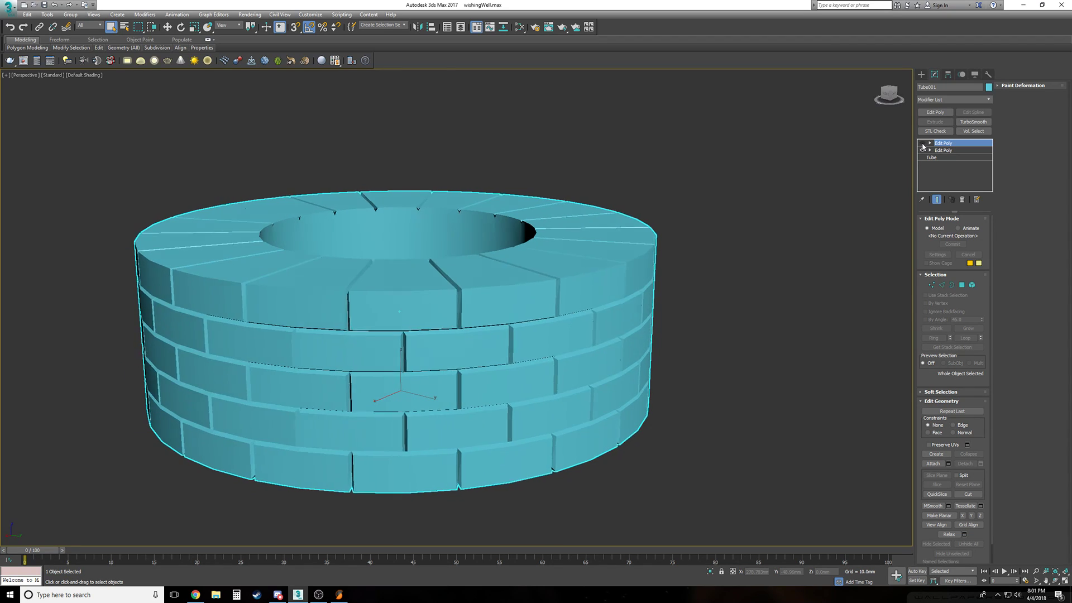
left_click(922, 144)
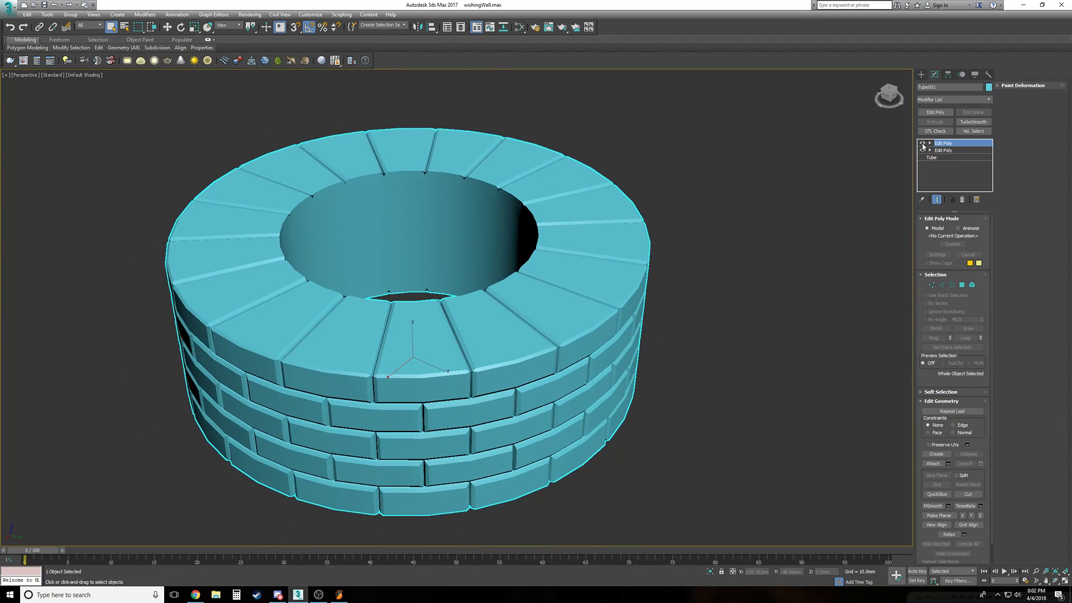
left_click(923, 144)
left_click(922, 144)
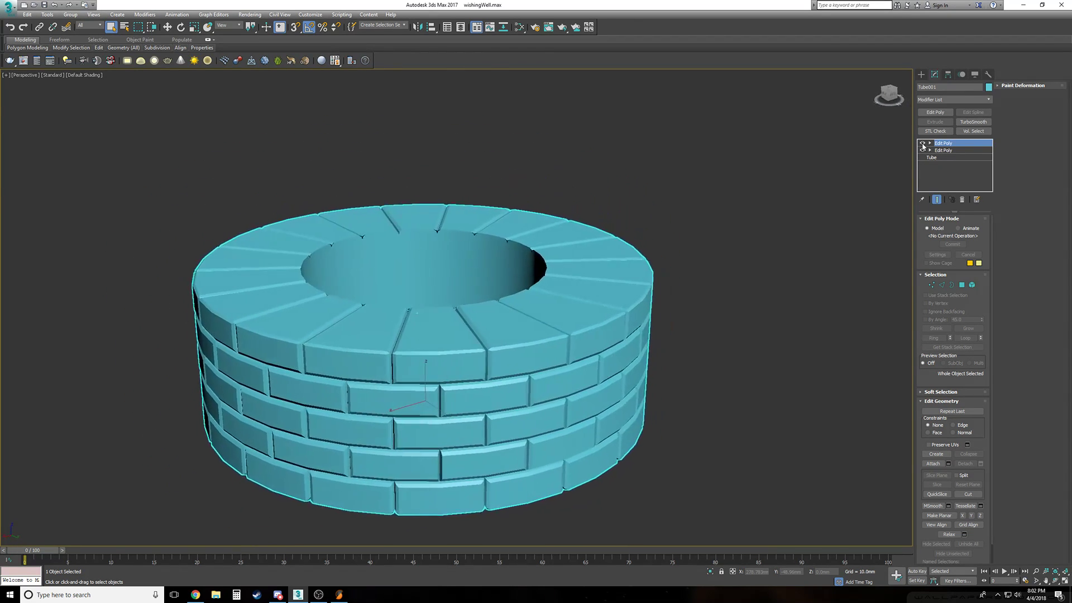
middle_click_drag(527, 355, 512, 330, "alt")
scroll(531, 375, "up", 1)
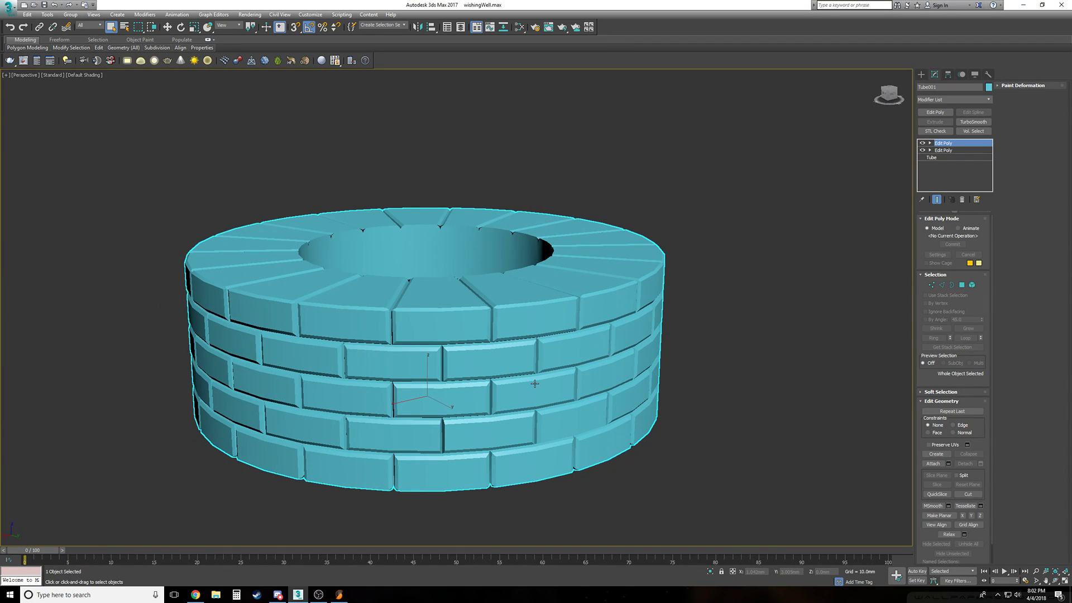